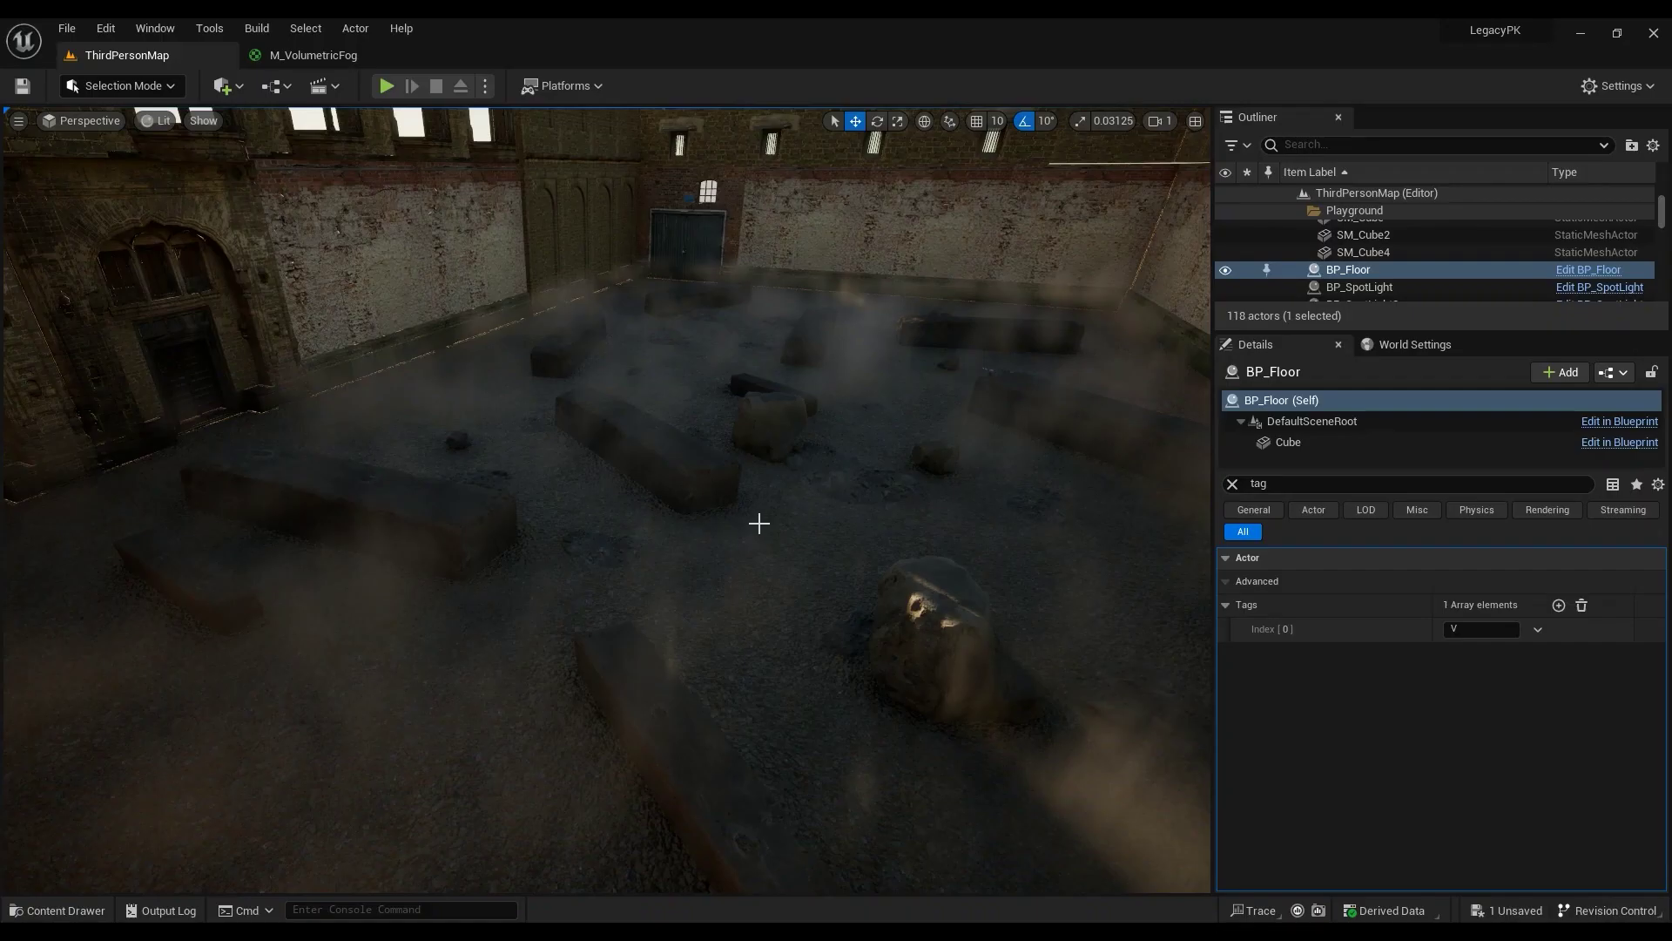
Step: Play the level and walk around the brick courtyard to examine the volumetric ground fog, ending the play session when done
mouse_move(729, 559)
right_mouse_down()
mouse_move(836, 584)
mouse_move(723, 540)
mouse_move(818, 610)
mouse_move(831, 601)
mouse_move(806, 497)
mouse_move(849, 474)
mouse_move(801, 457)
mouse_move(812, 592)
mouse_move(915, 561)
mouse_move(910, 653)
mouse_move(937, 614)
mouse_move(949, 627)
mouse_move(728, 558)
right_mouse_up()
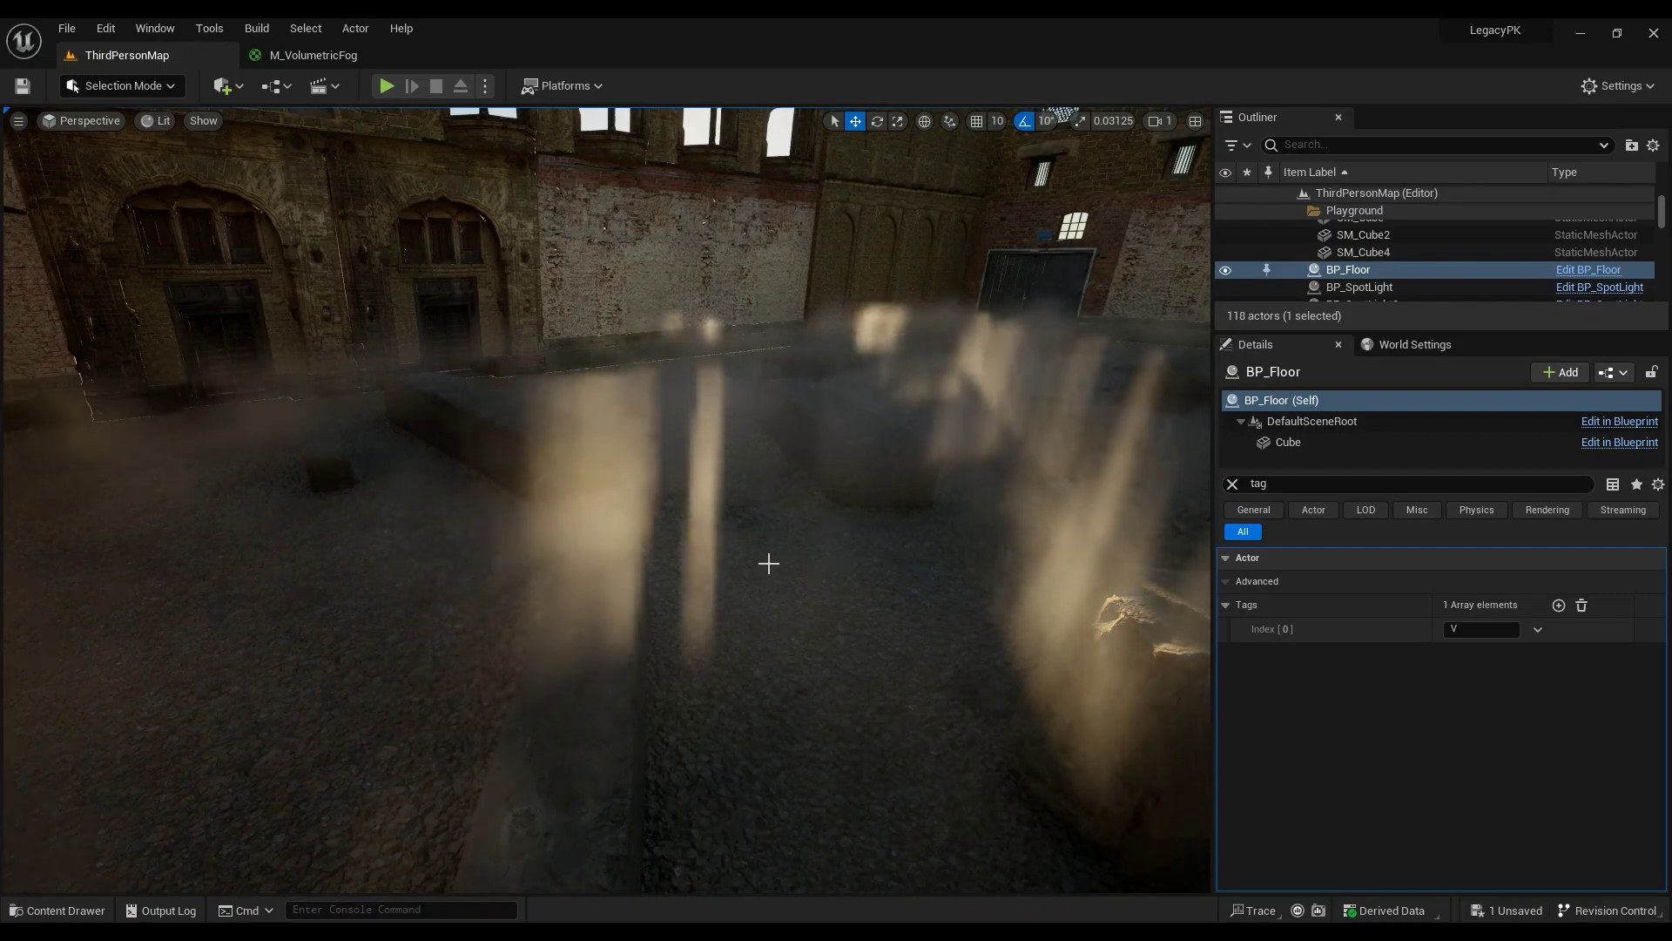
right_click_drag(811, 526, 811, 526)
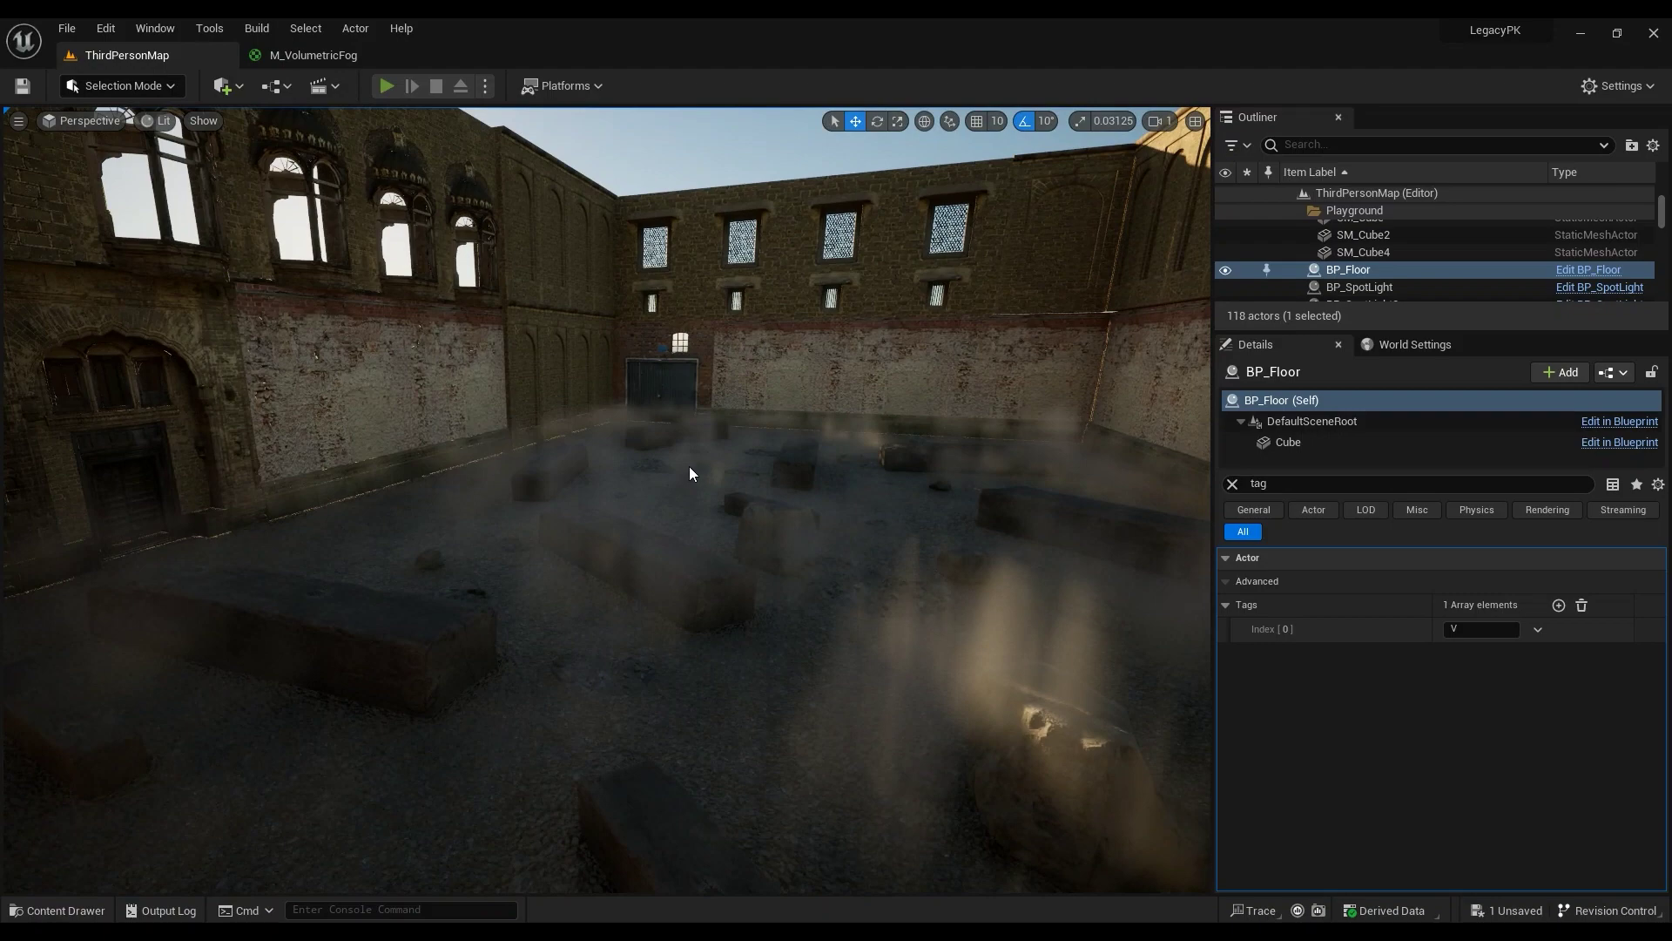
key("alt+p")
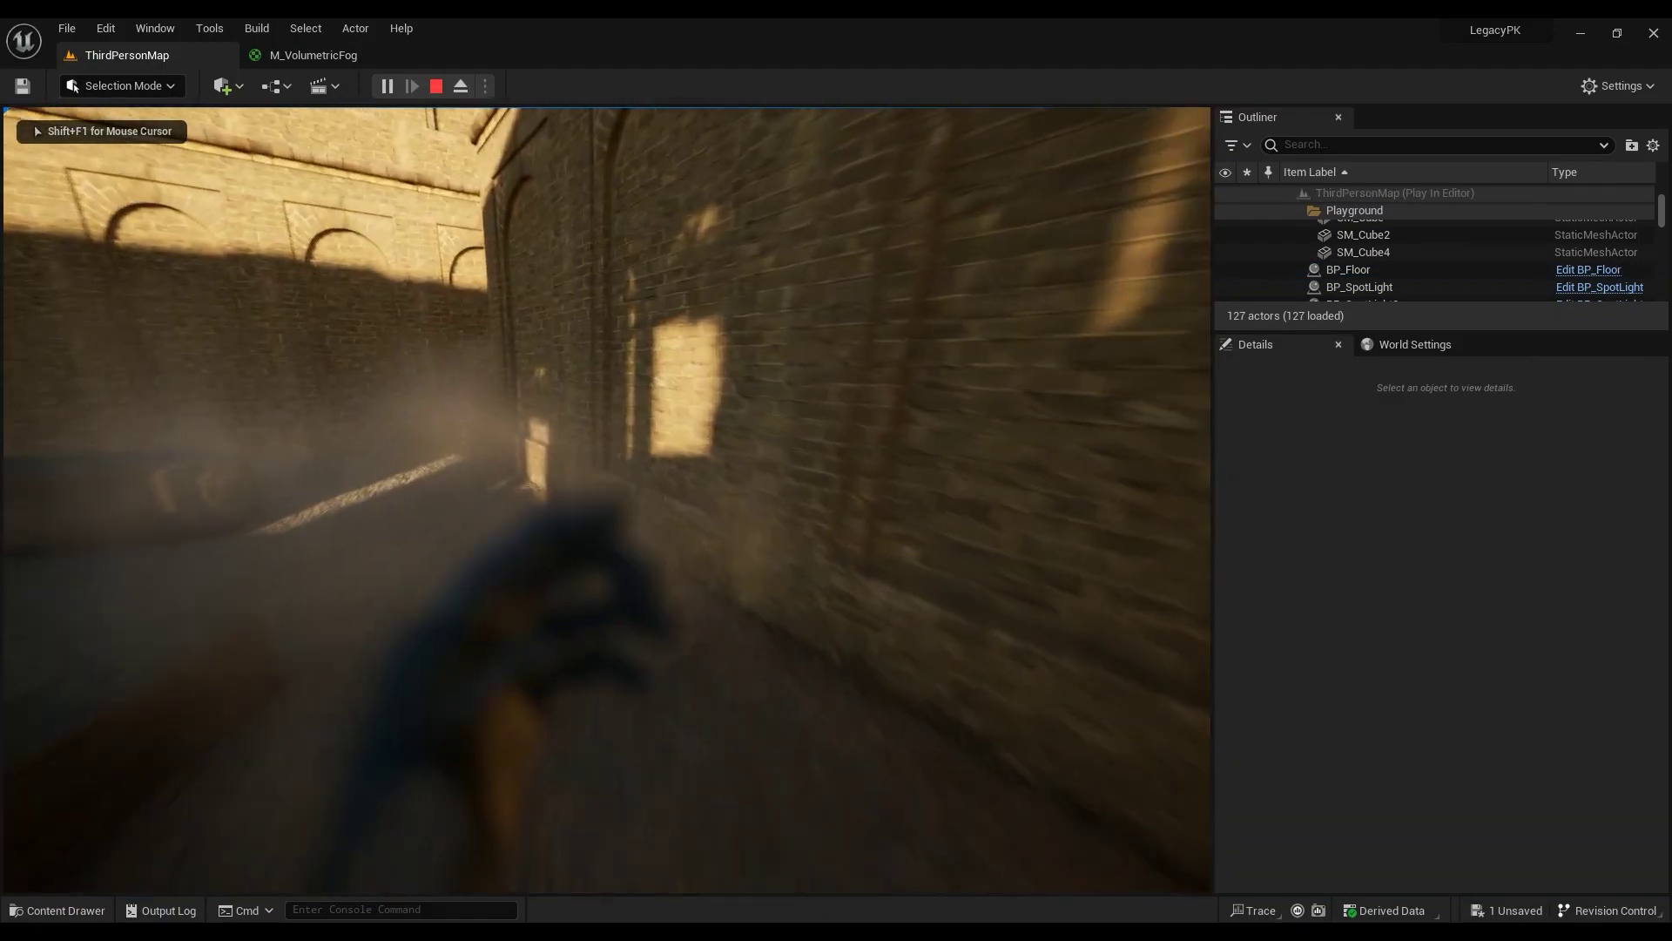
key("w")
key("s")
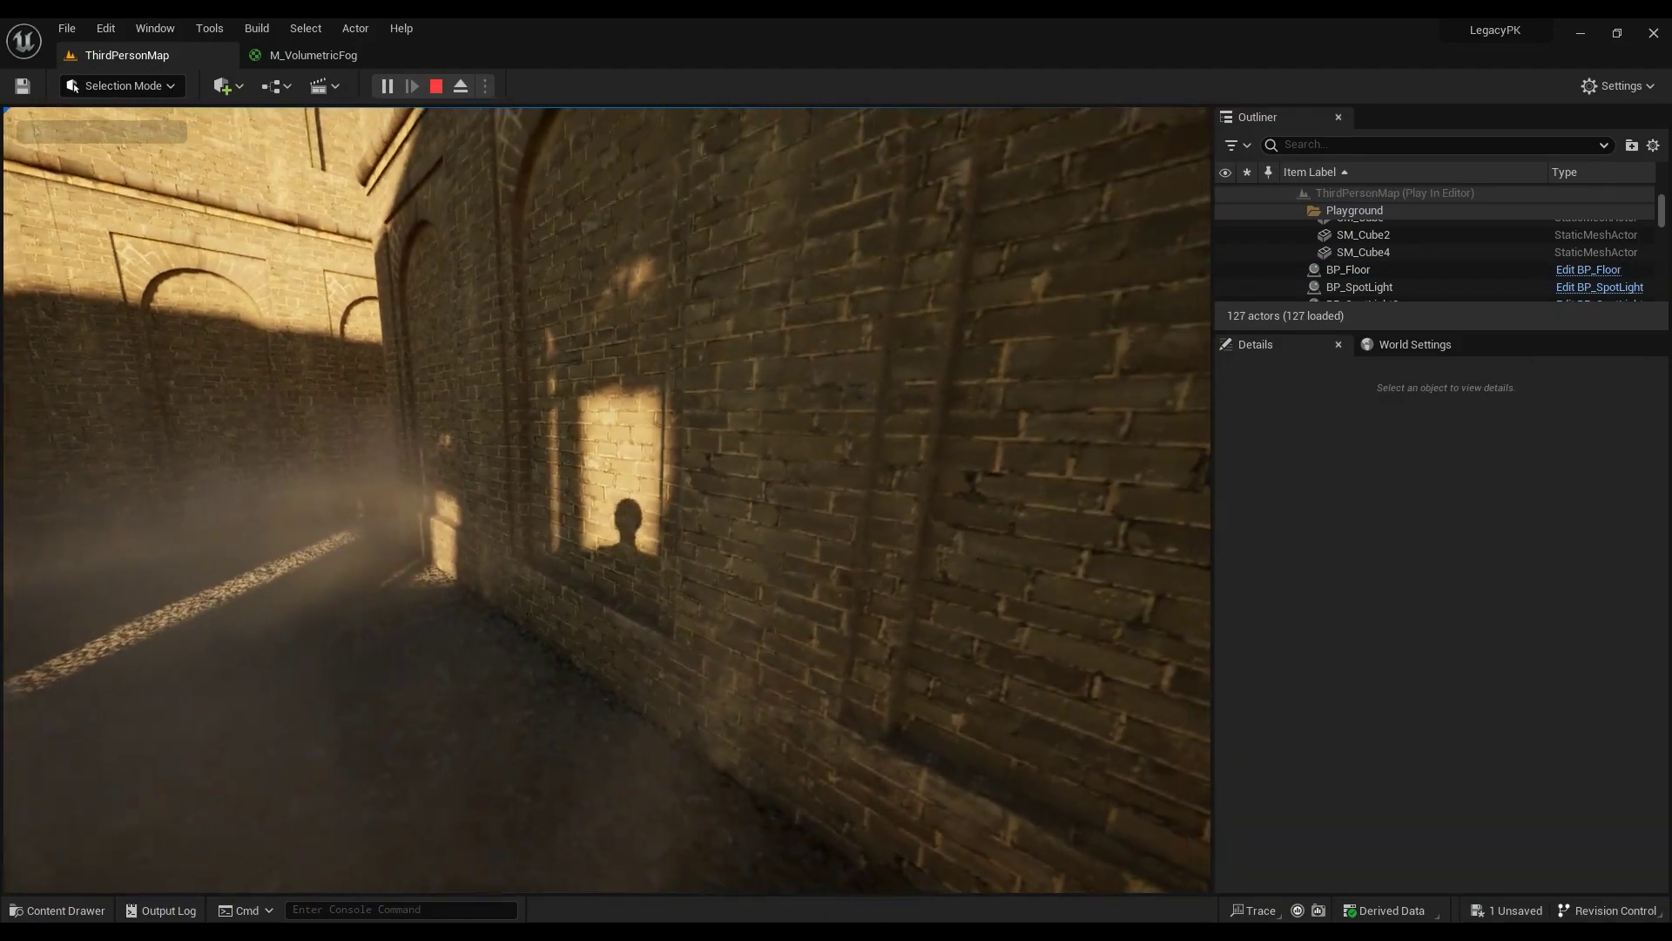
key("s")
key("w")
key("s")
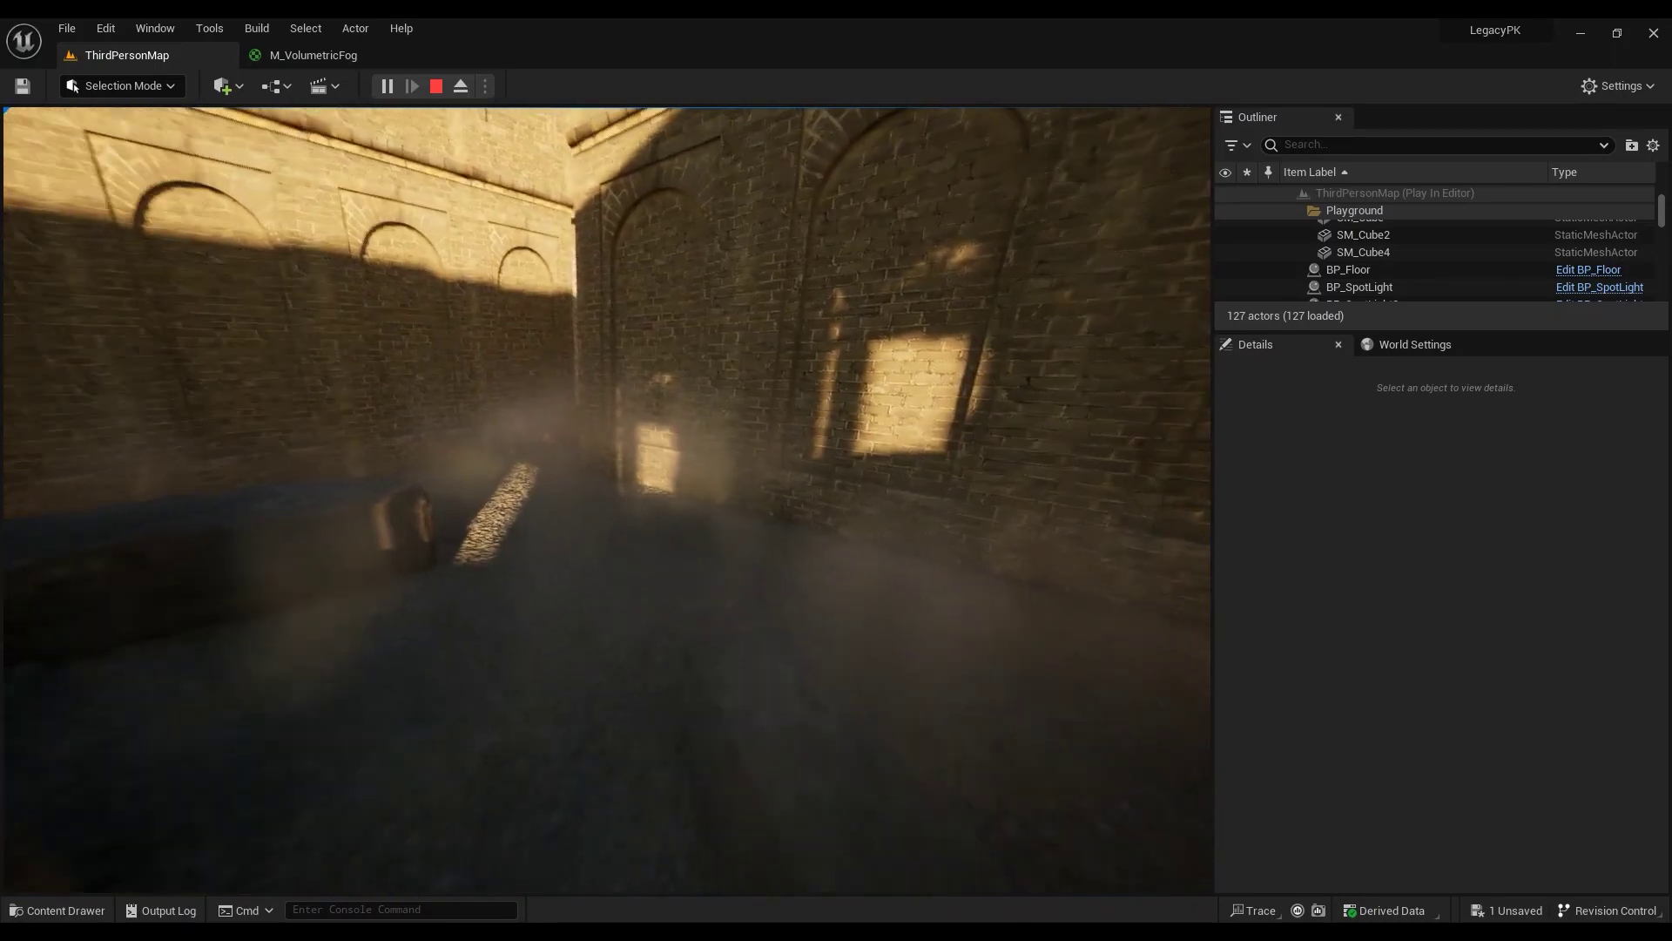
key("w")
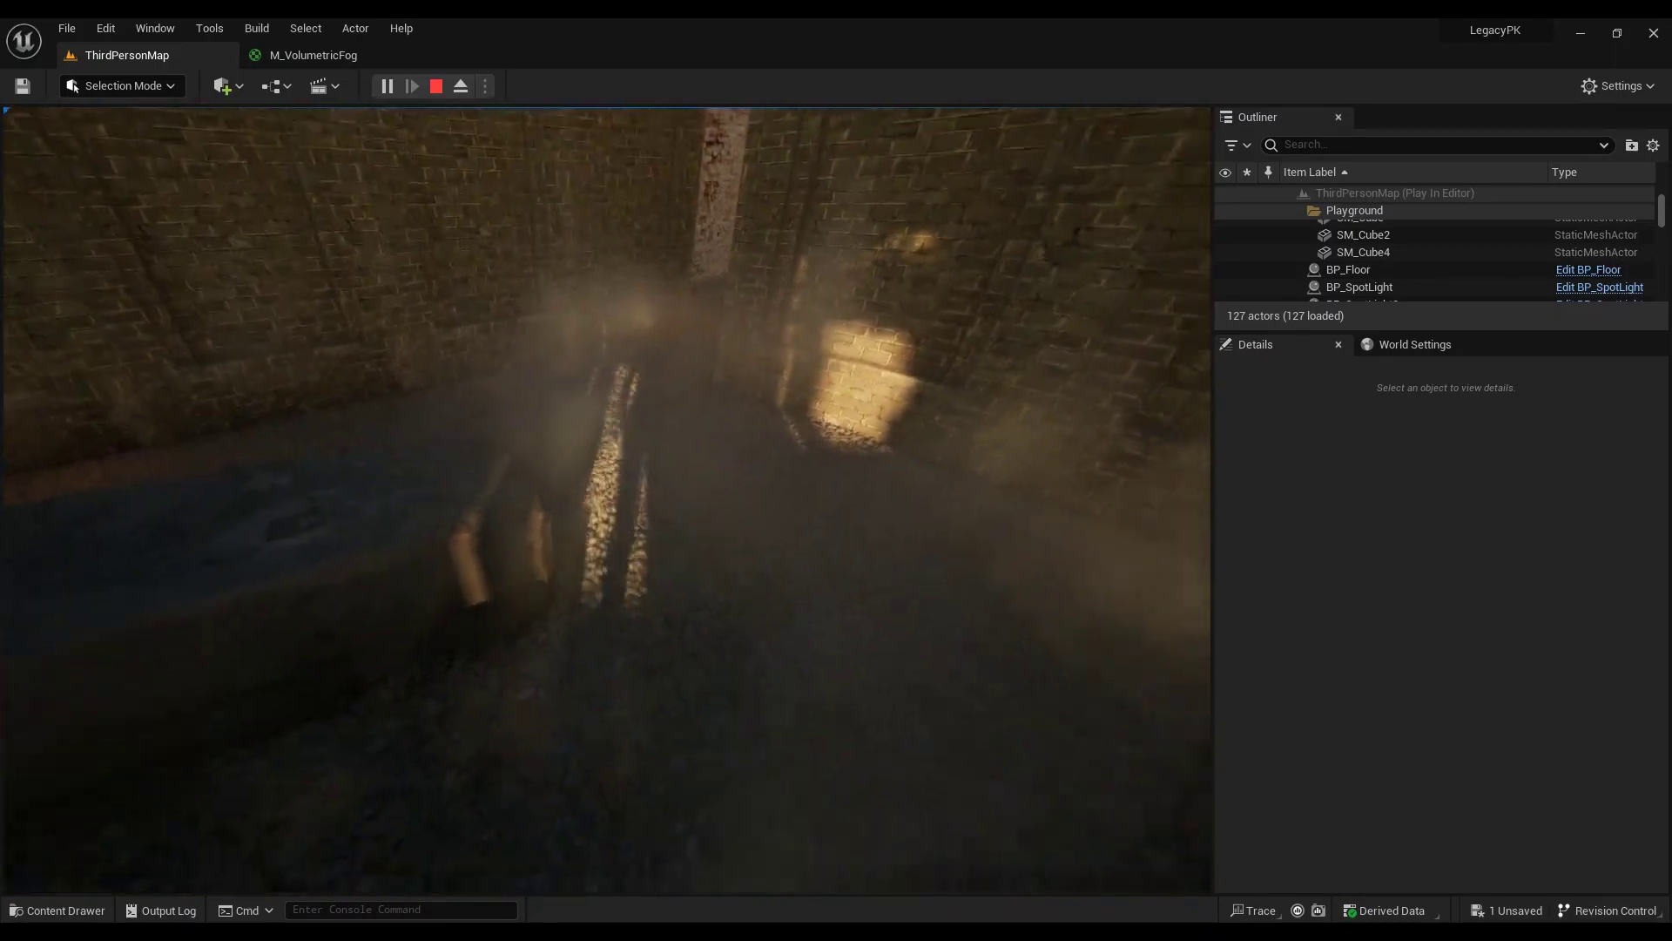
key("s")
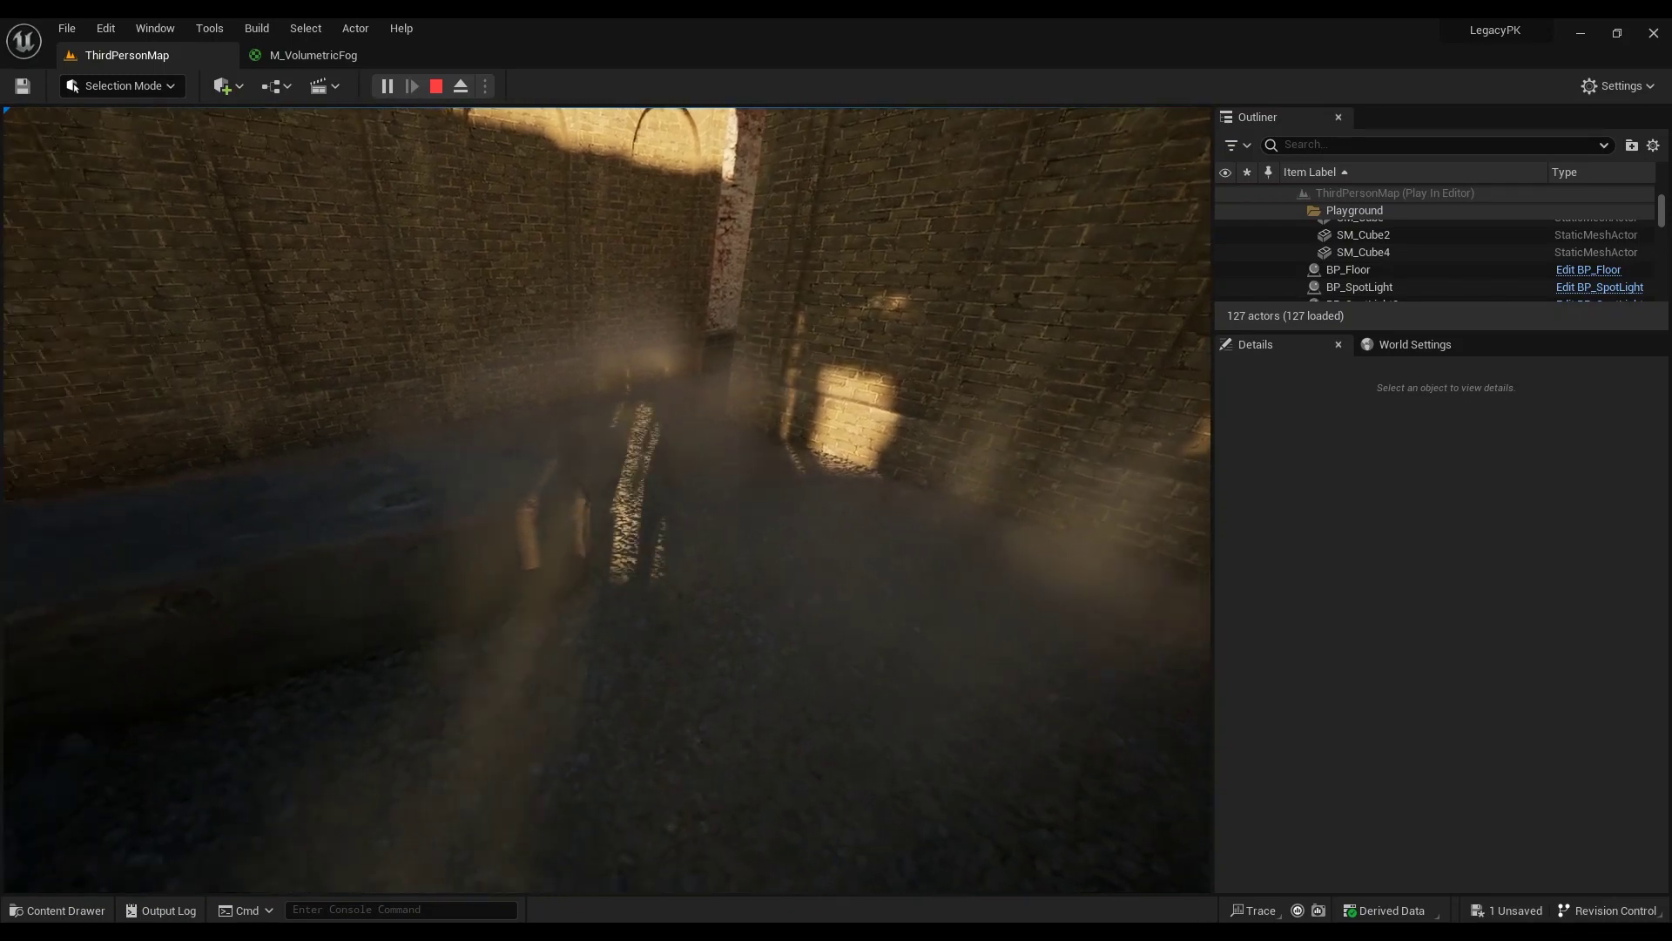
key("w")
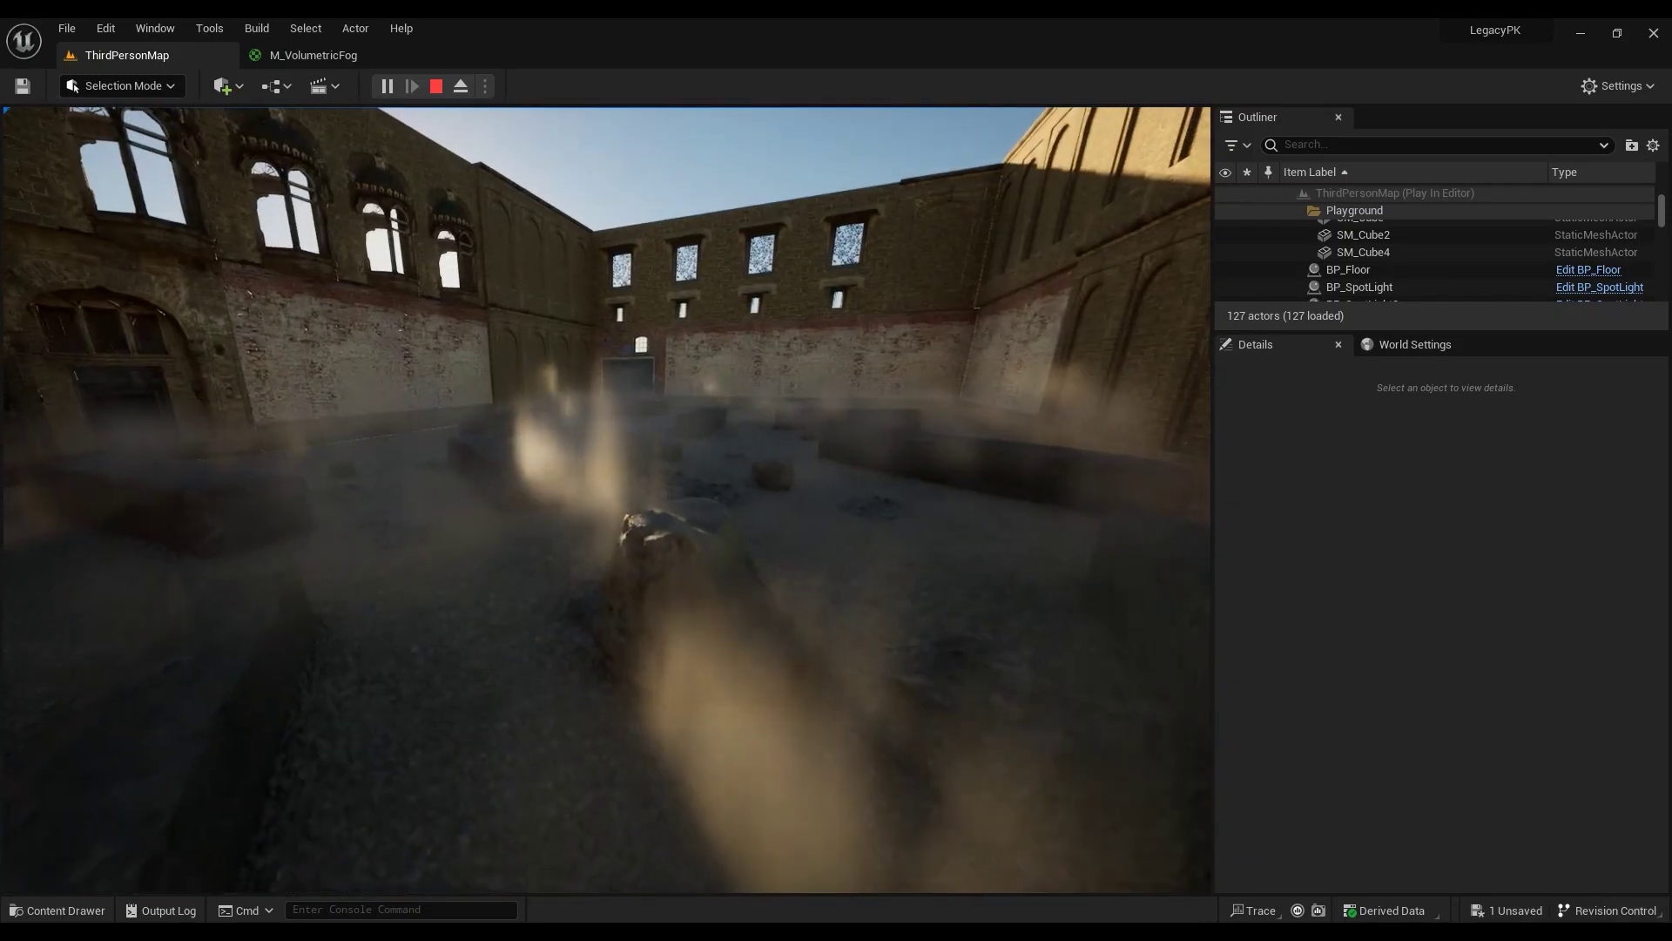
key("w")
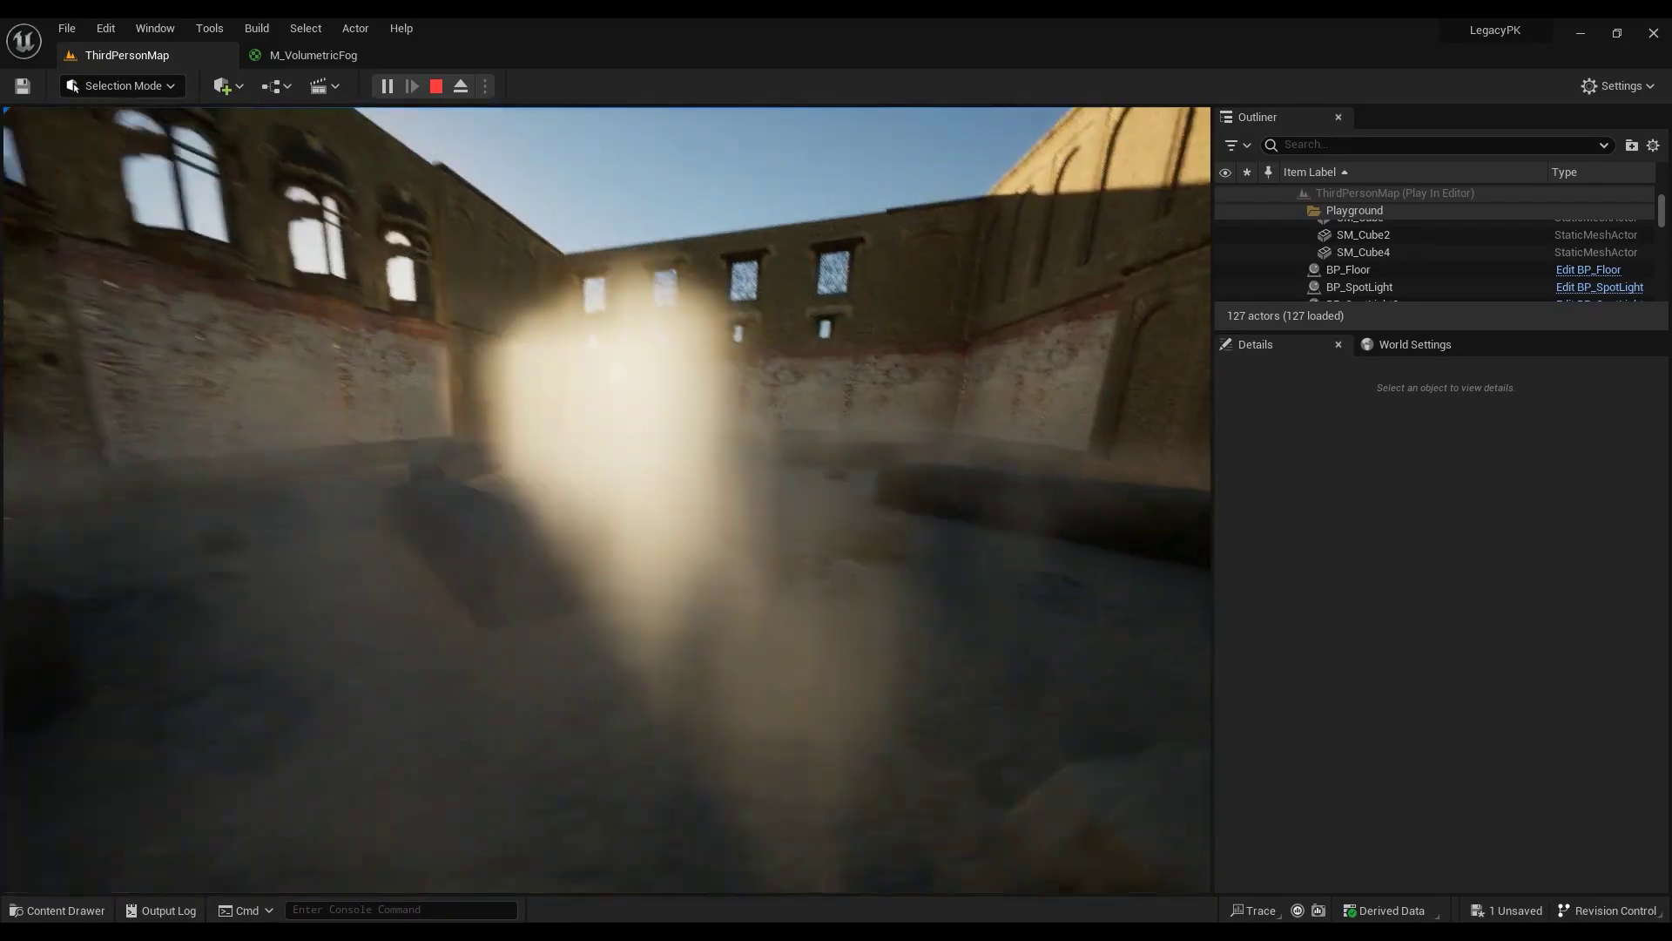
key("a")
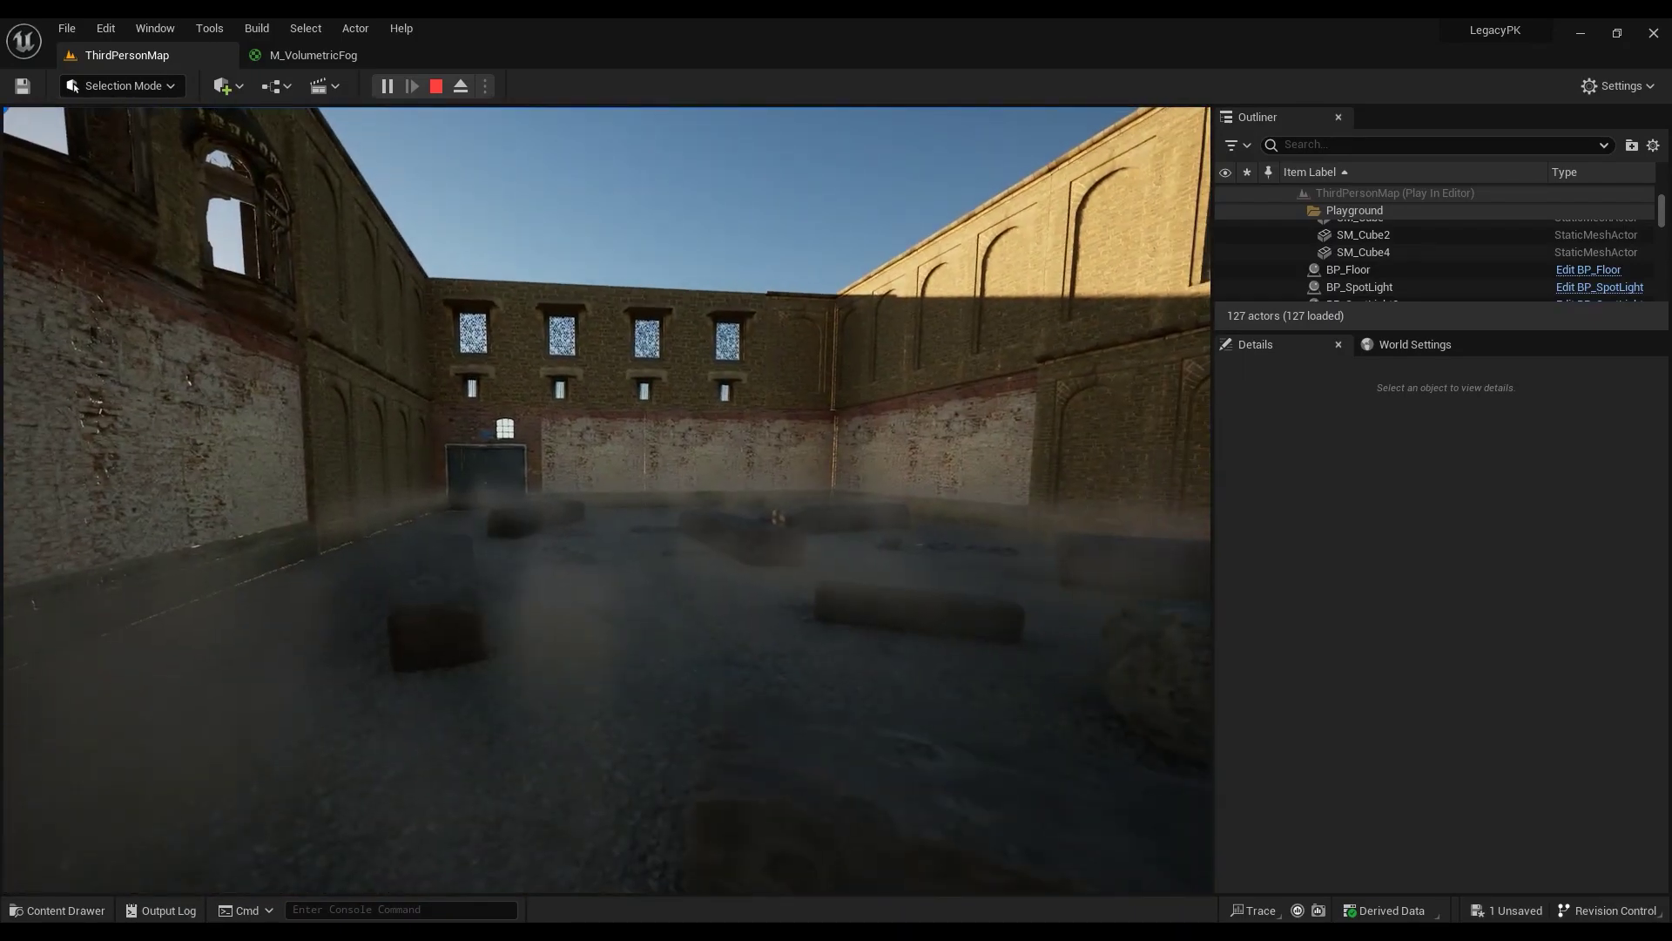
key("Escape")
right_click_drag(620, 513, 583, 460)
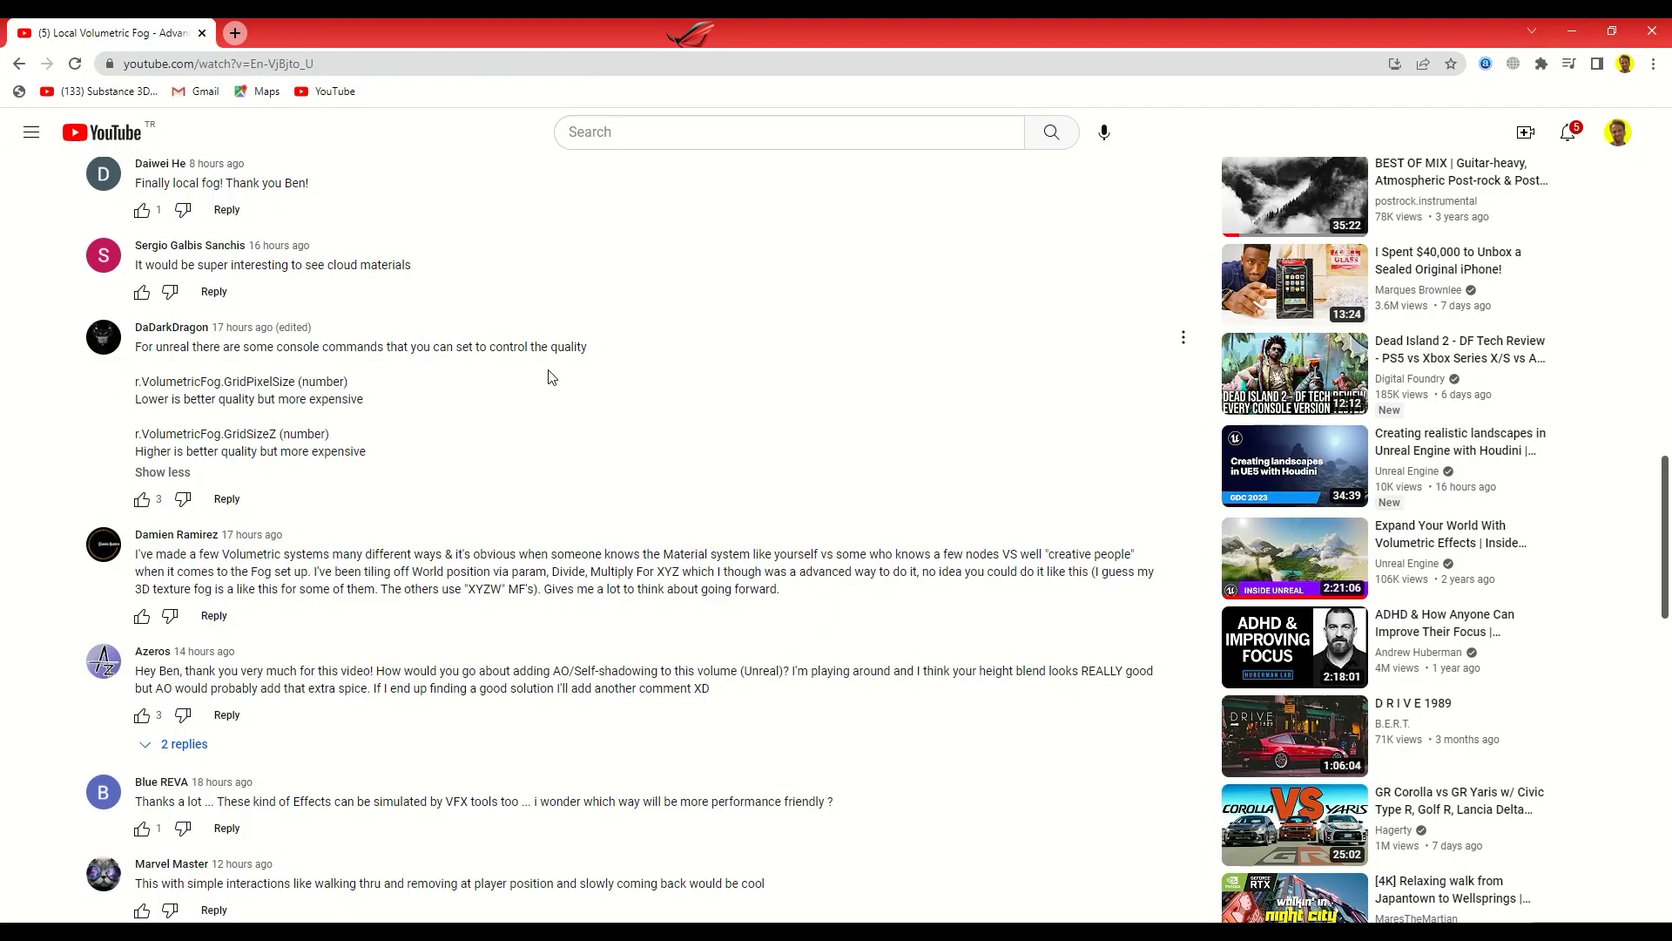
Step: Review the YouTube comment about r.VolumetricFog.GridPixelSize and r.VolumetricFog.GridSizeZ on the Local Volumetric Fog video page, and return to Unreal Editor
scroll(551, 377, "up", 20)
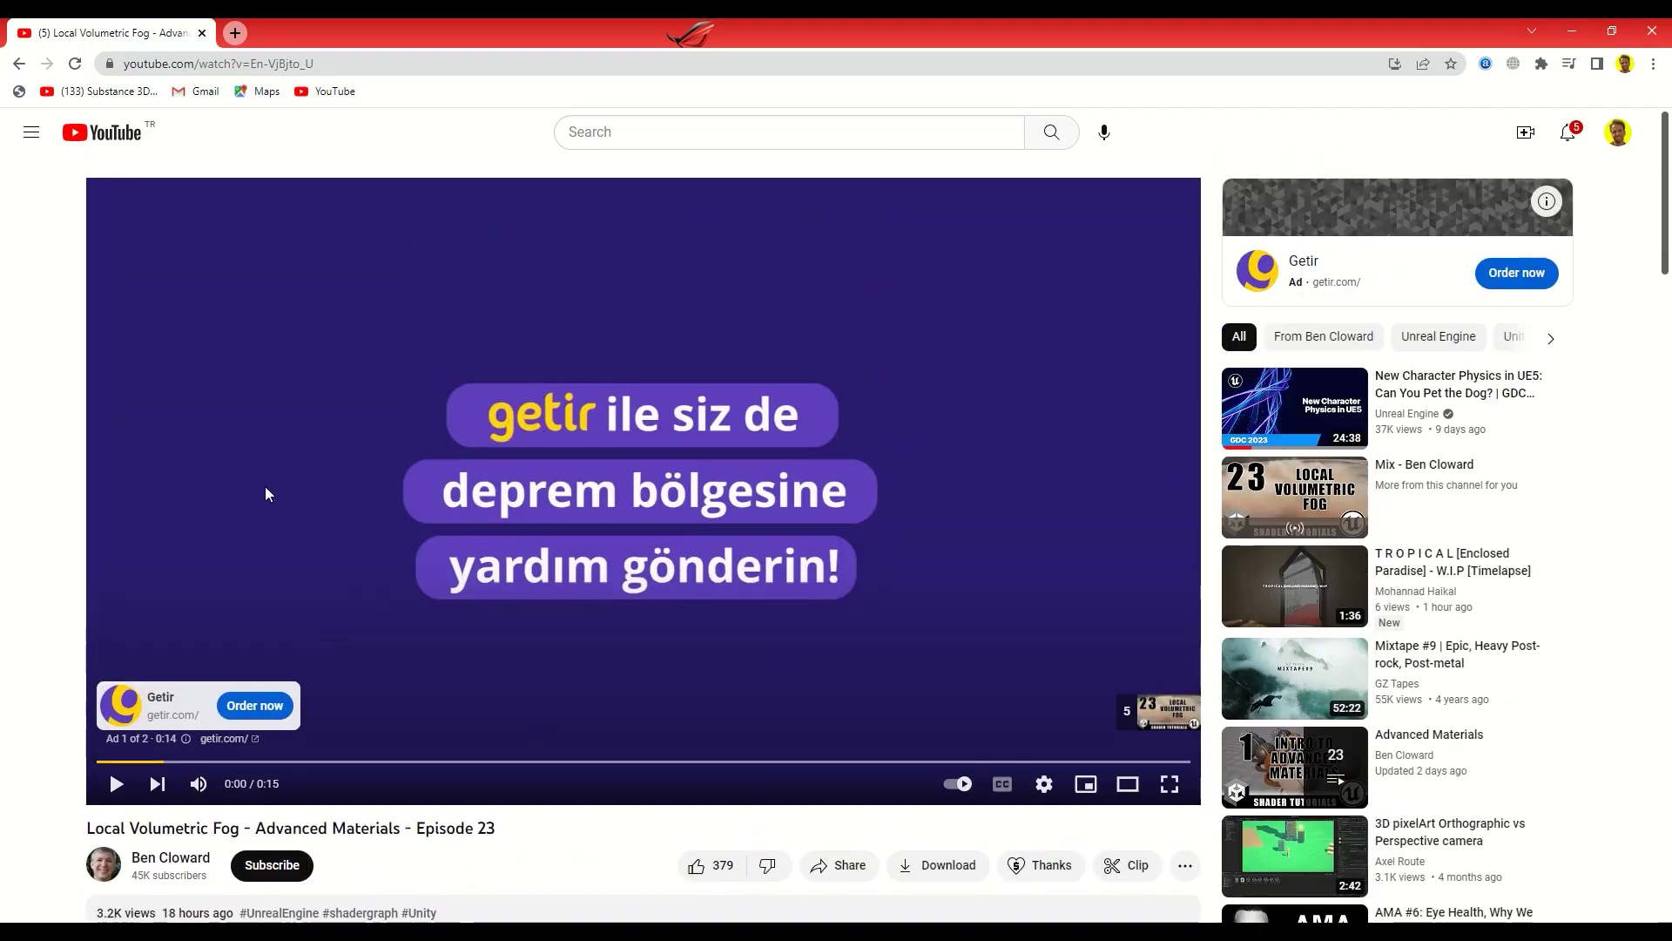
scroll(48, 589, "down", 2)
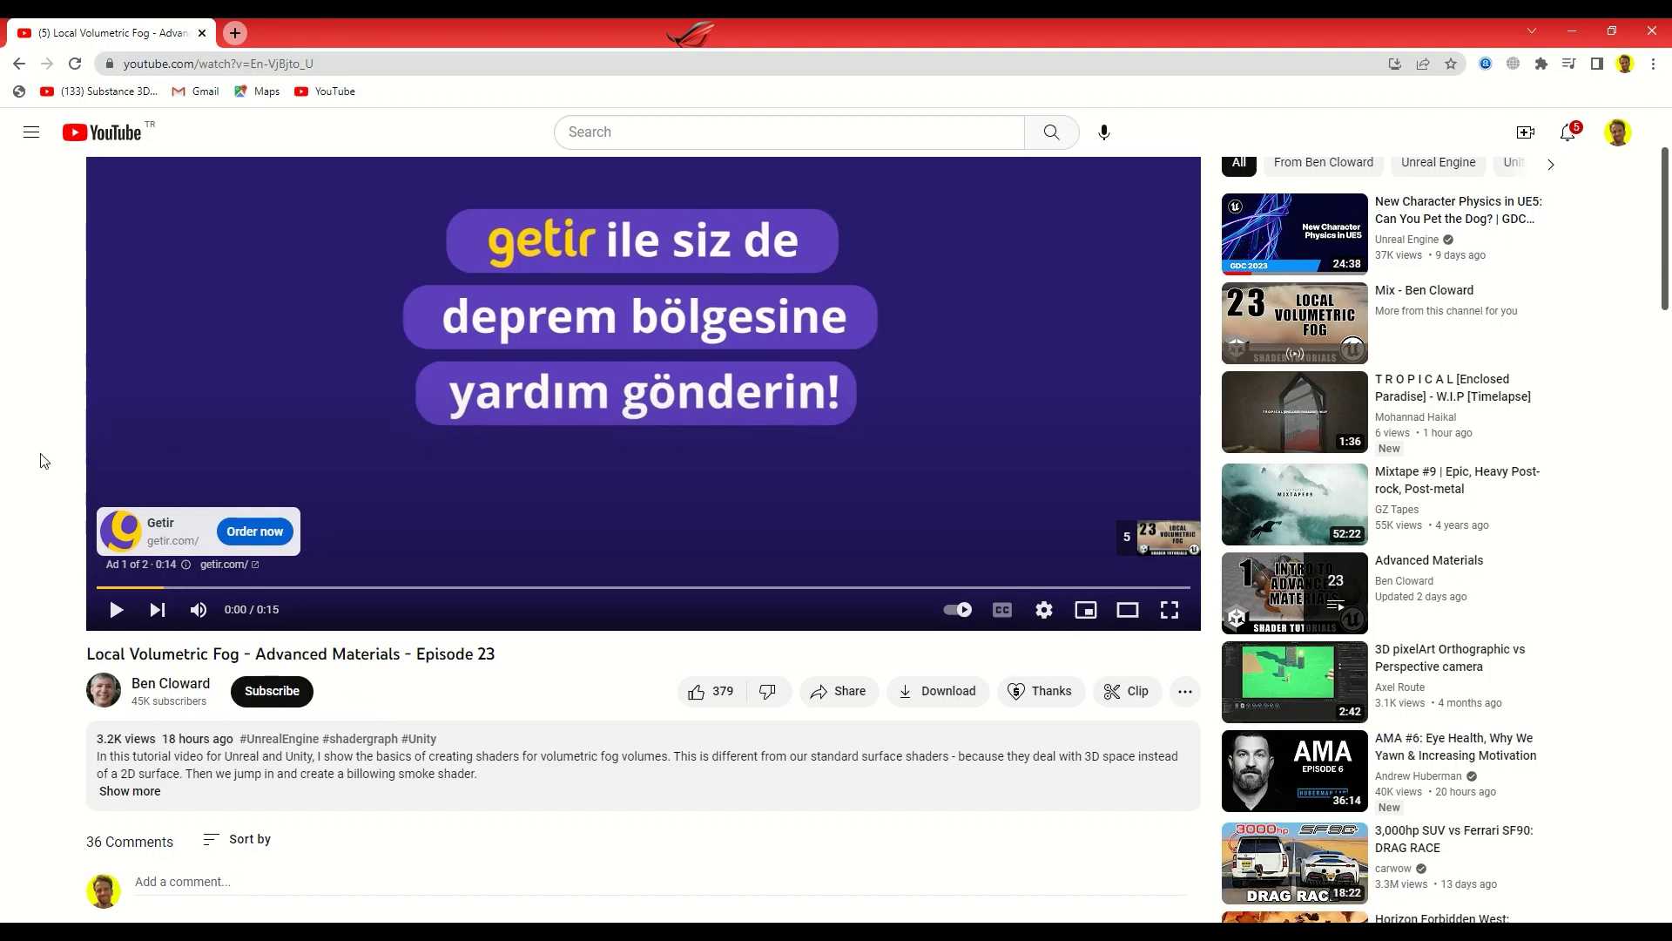
scroll(183, 640, "down", 2)
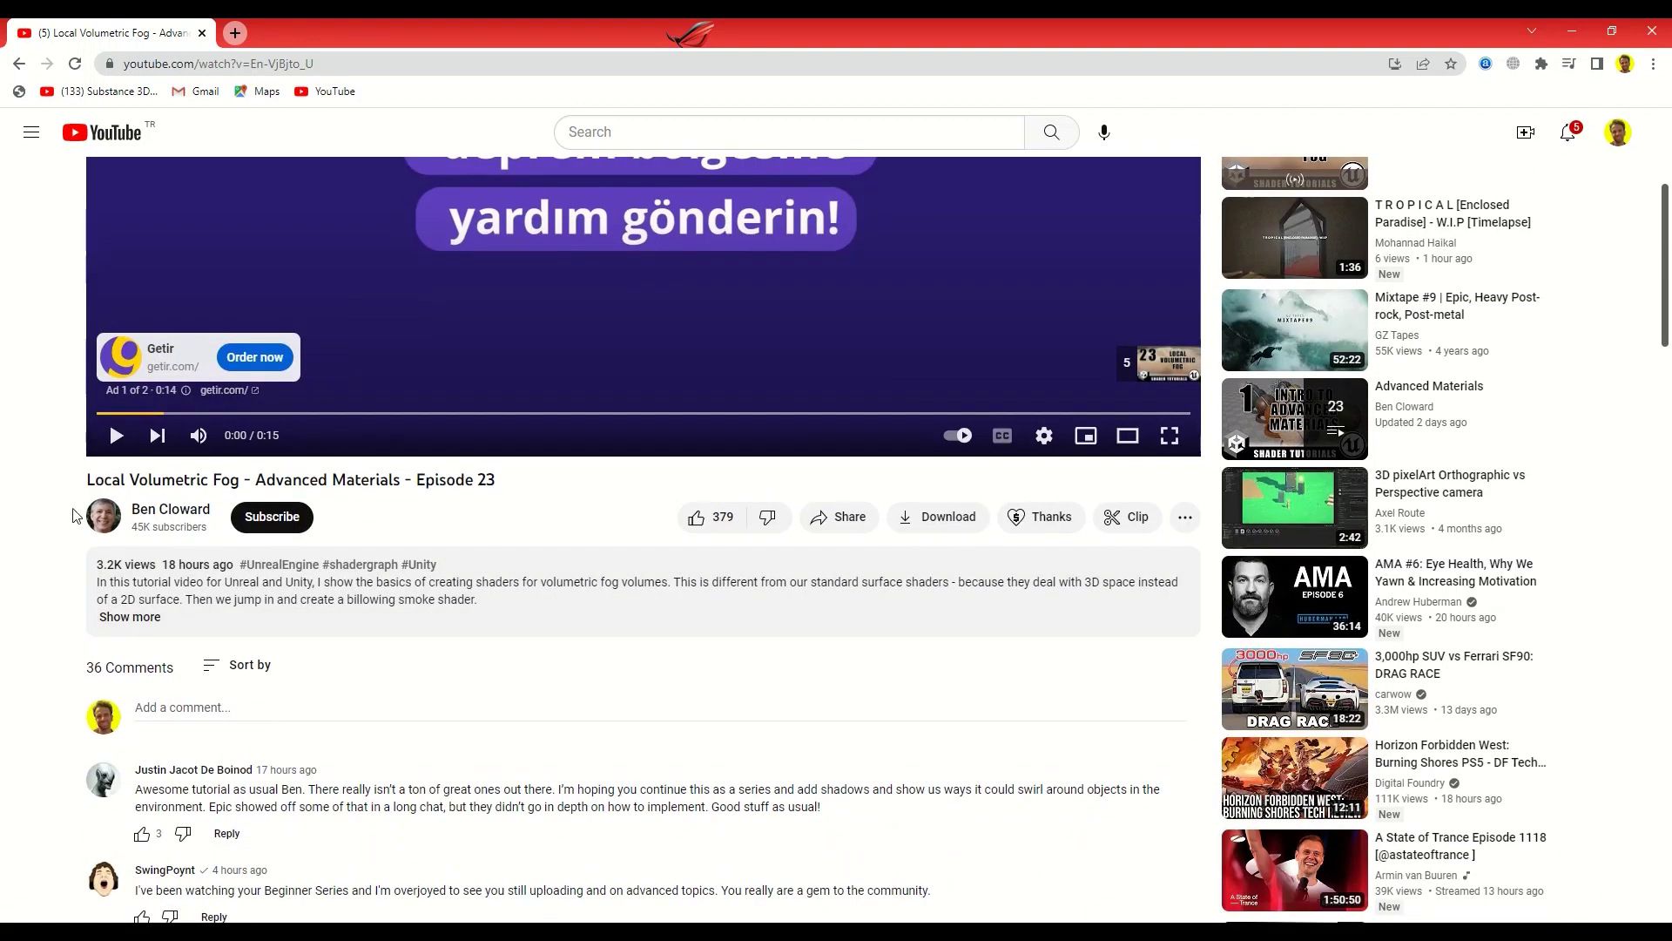
scroll(220, 625, "down", 10)
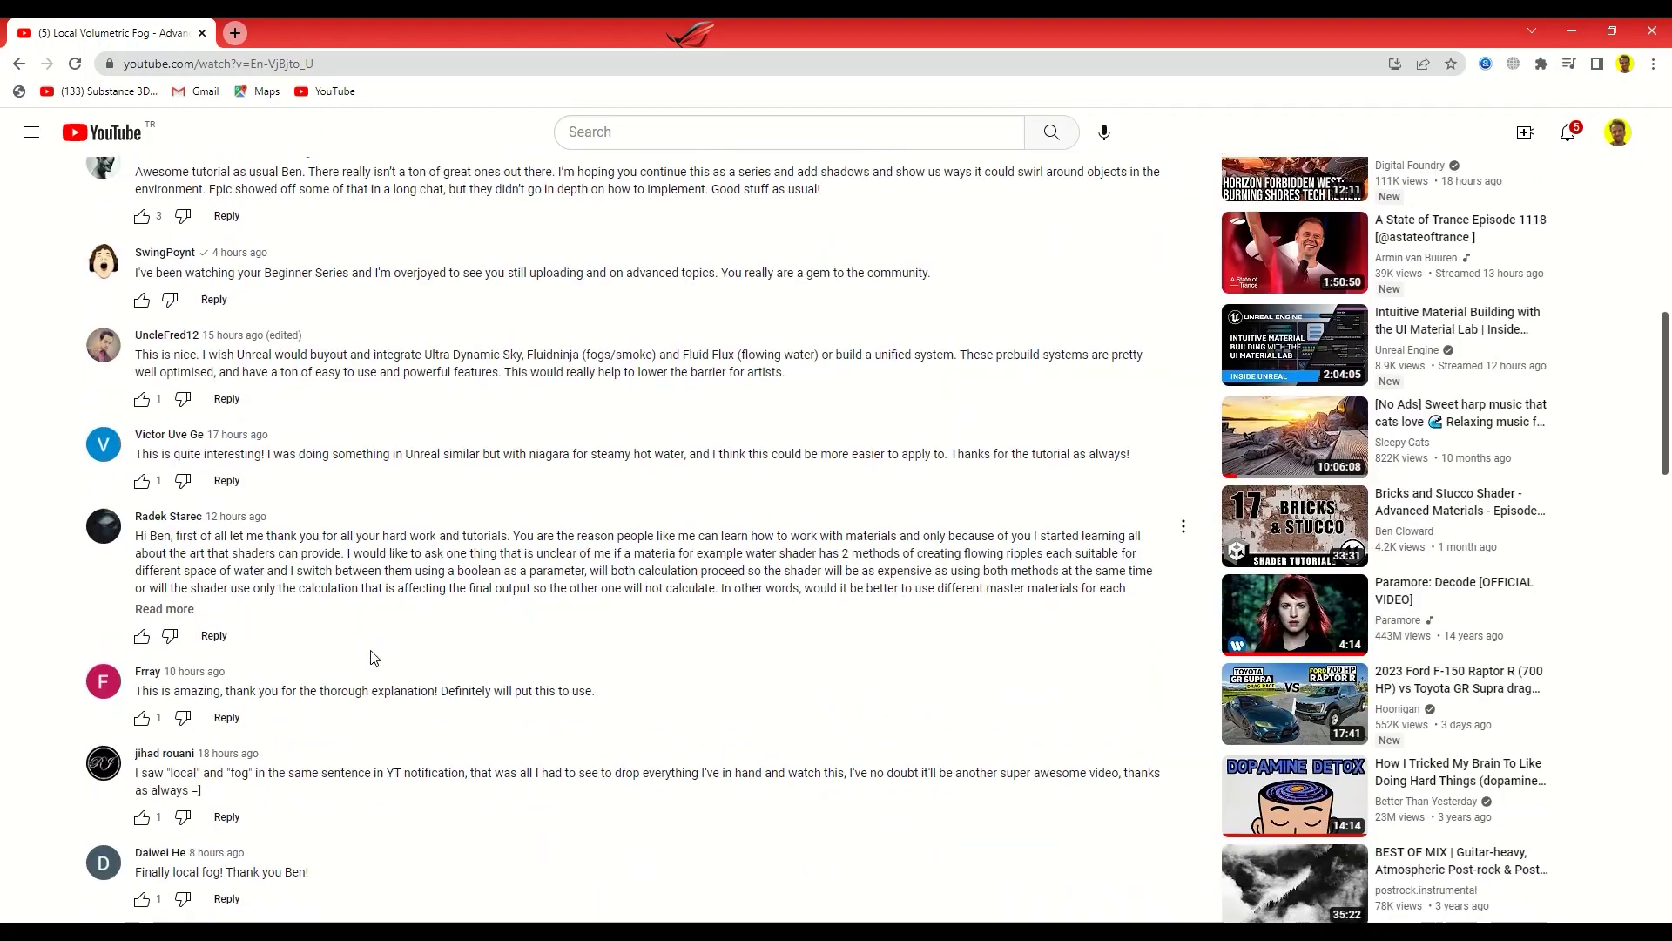
scroll(545, 627, "down", 4)
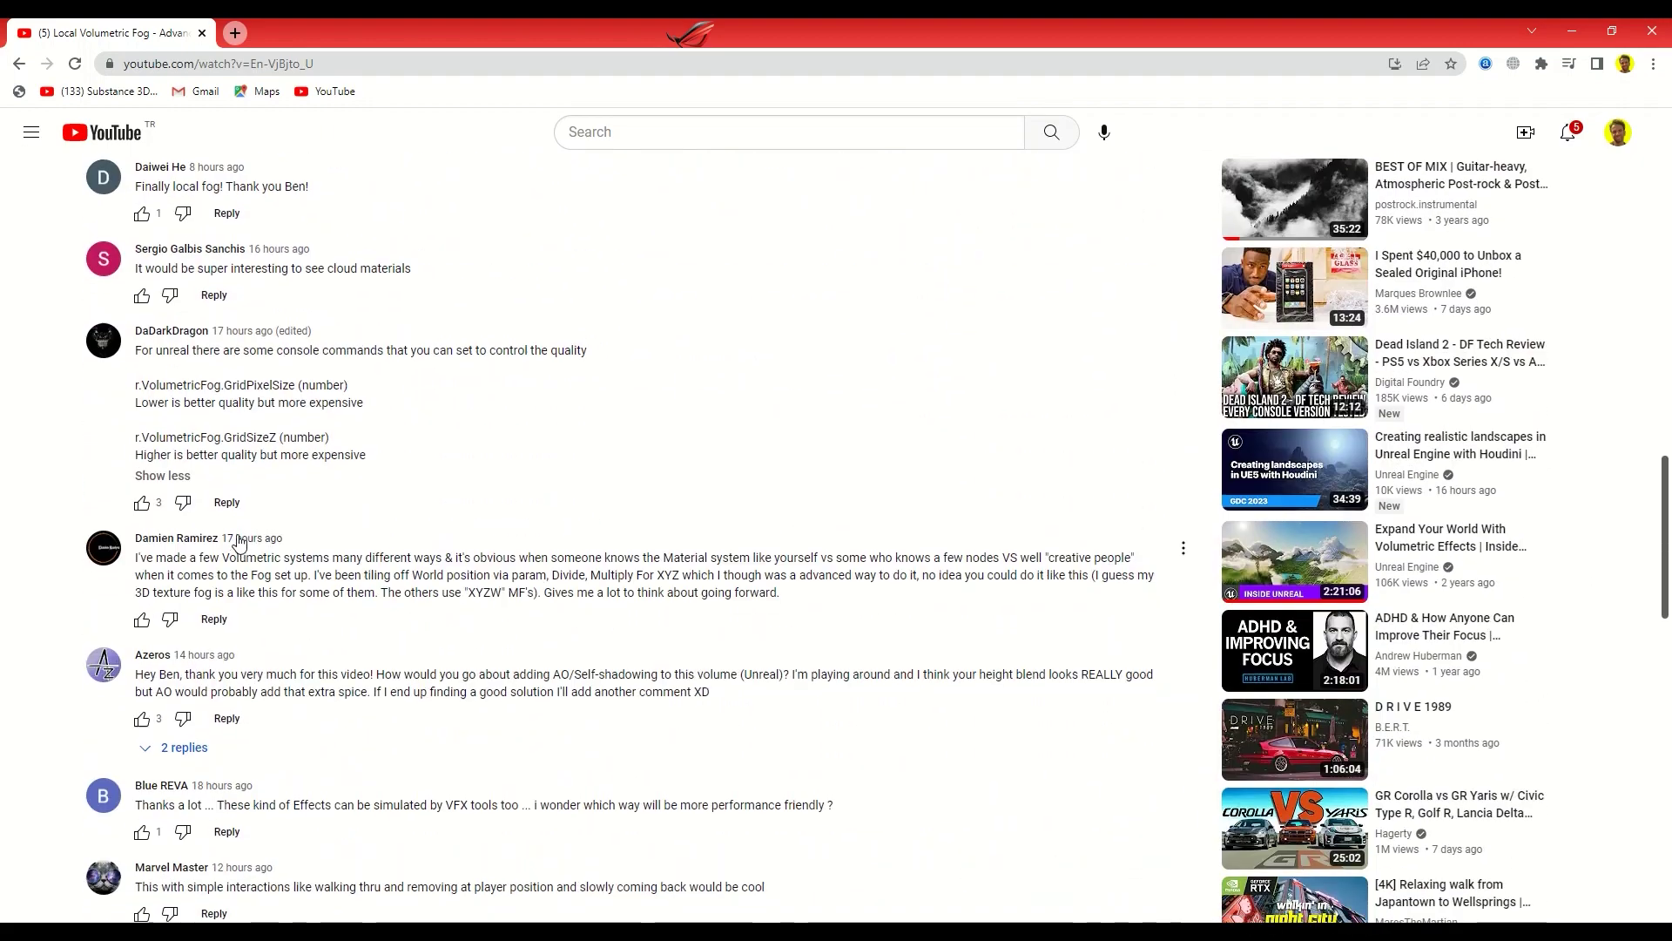
scroll(261, 557, "up", 2)
left_click_drag(361, 628, 132, 571)
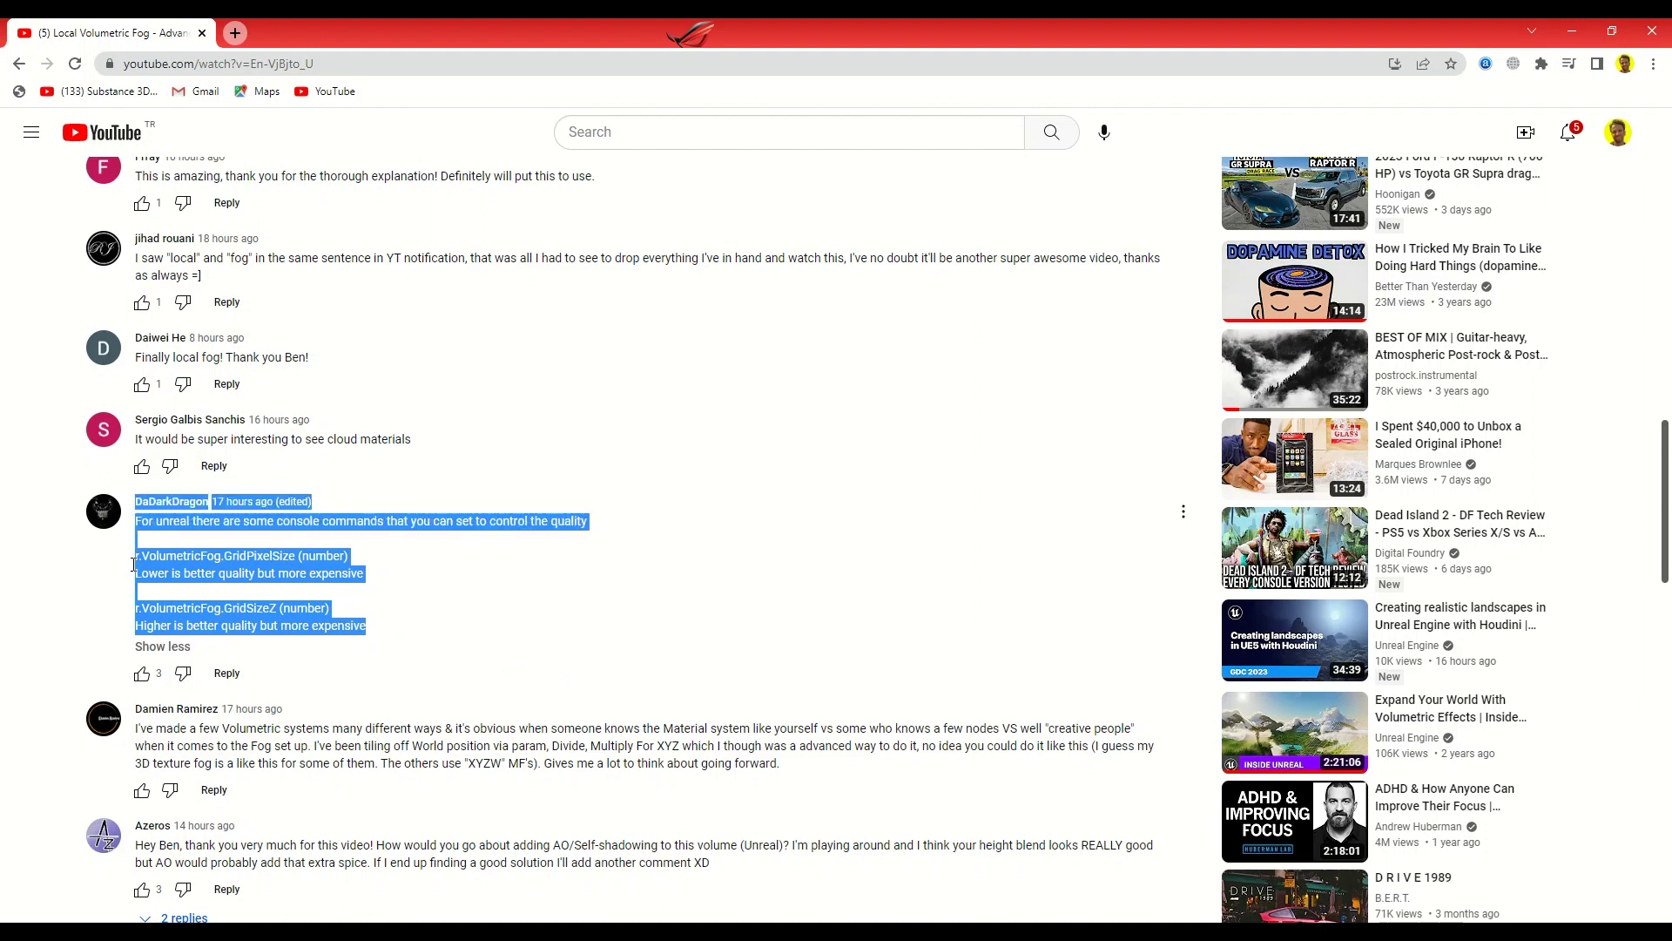
left_click_drag(132, 554, 464, 627)
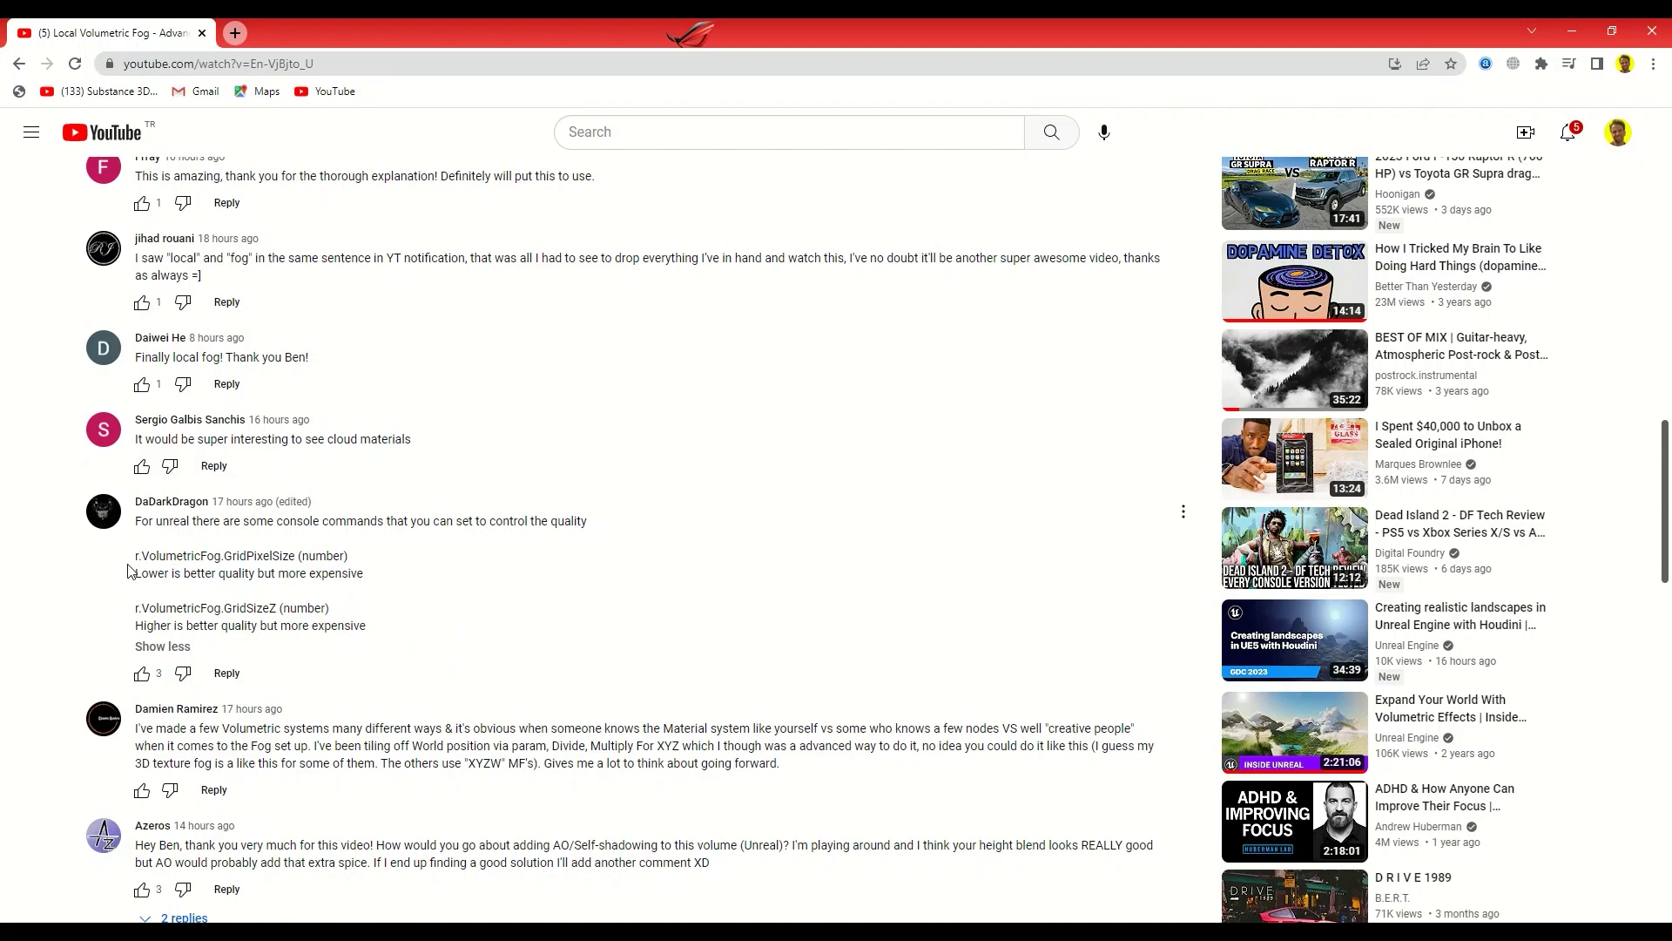
left_click(463, 925)
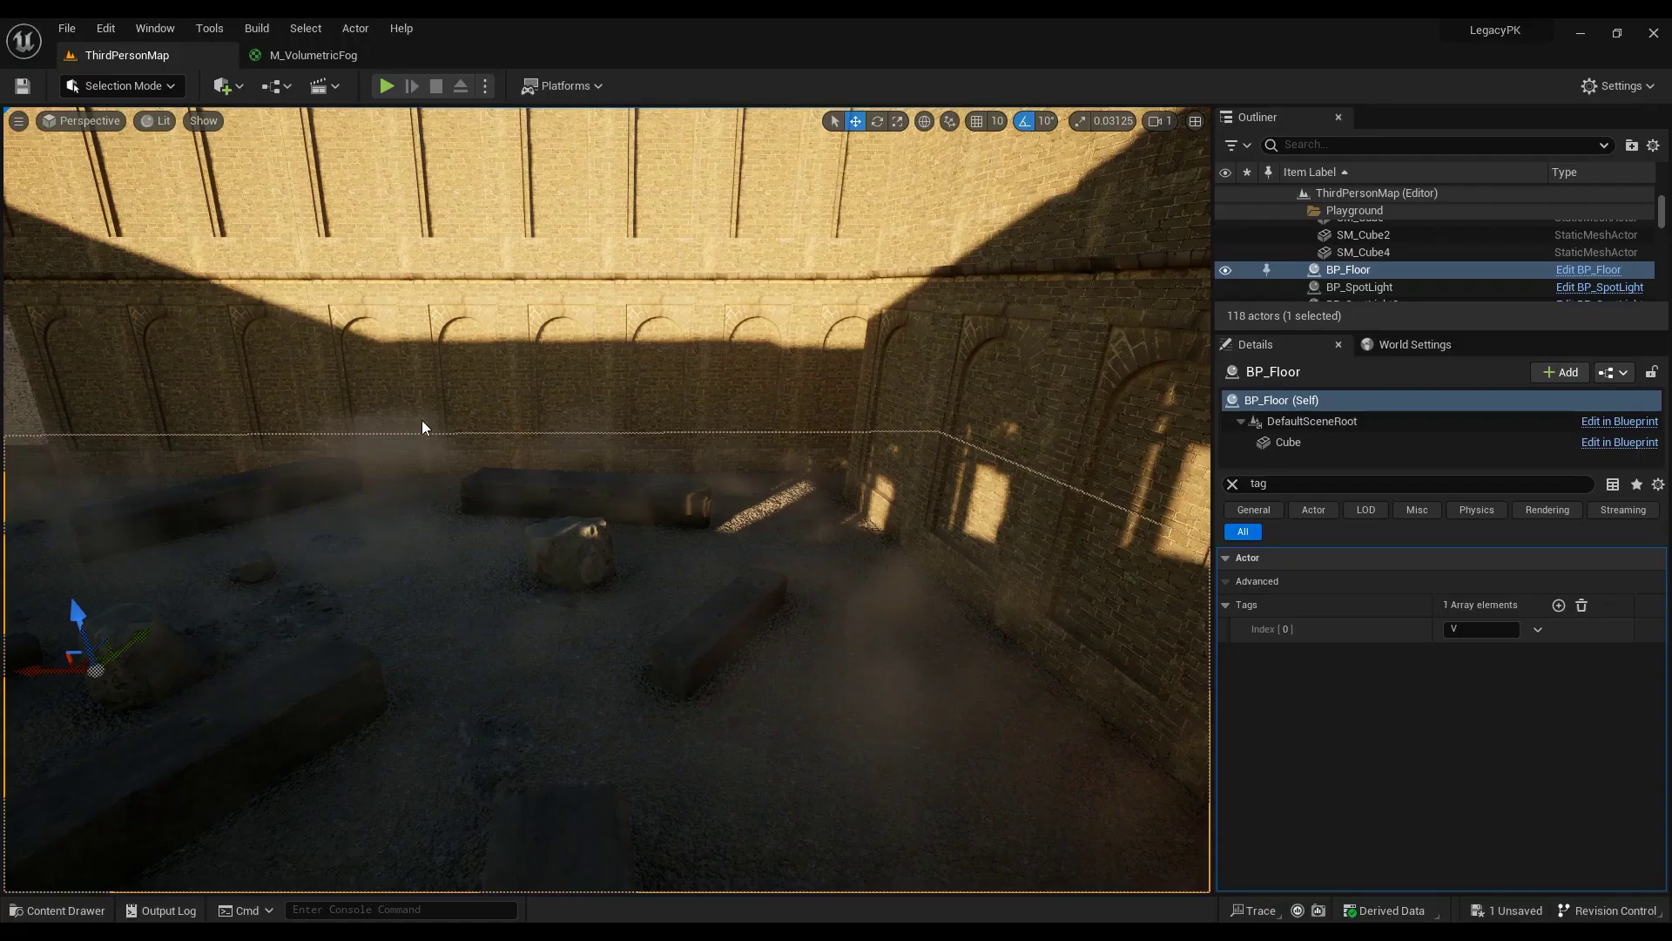
left_click(94, 911)
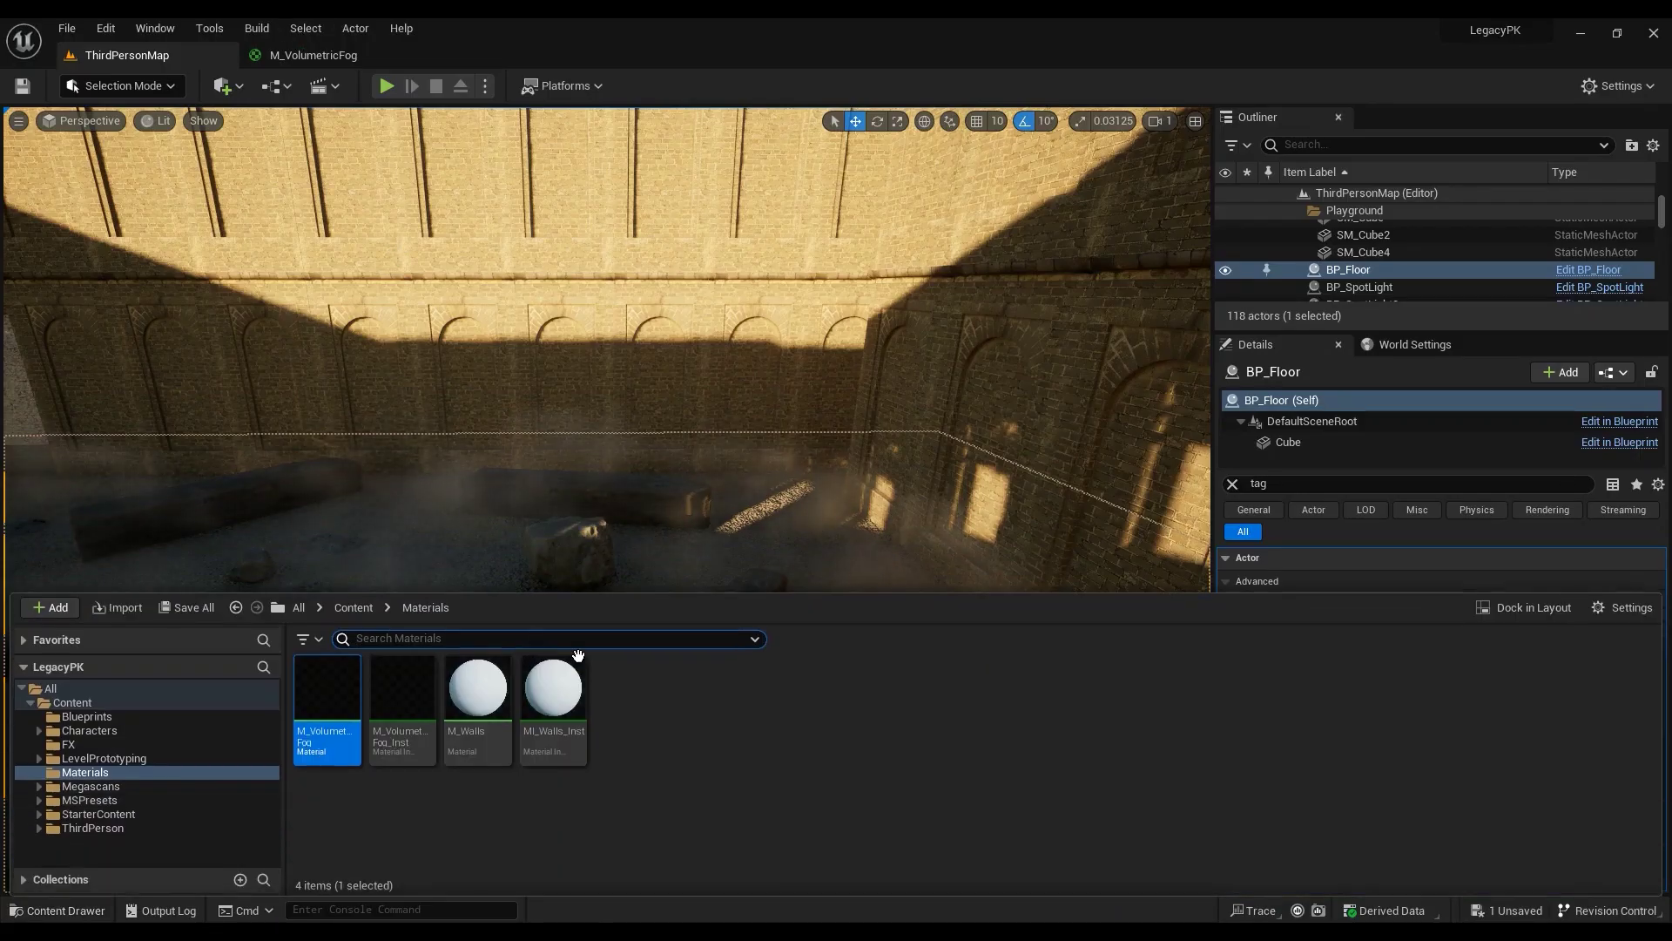
right_click(620, 730)
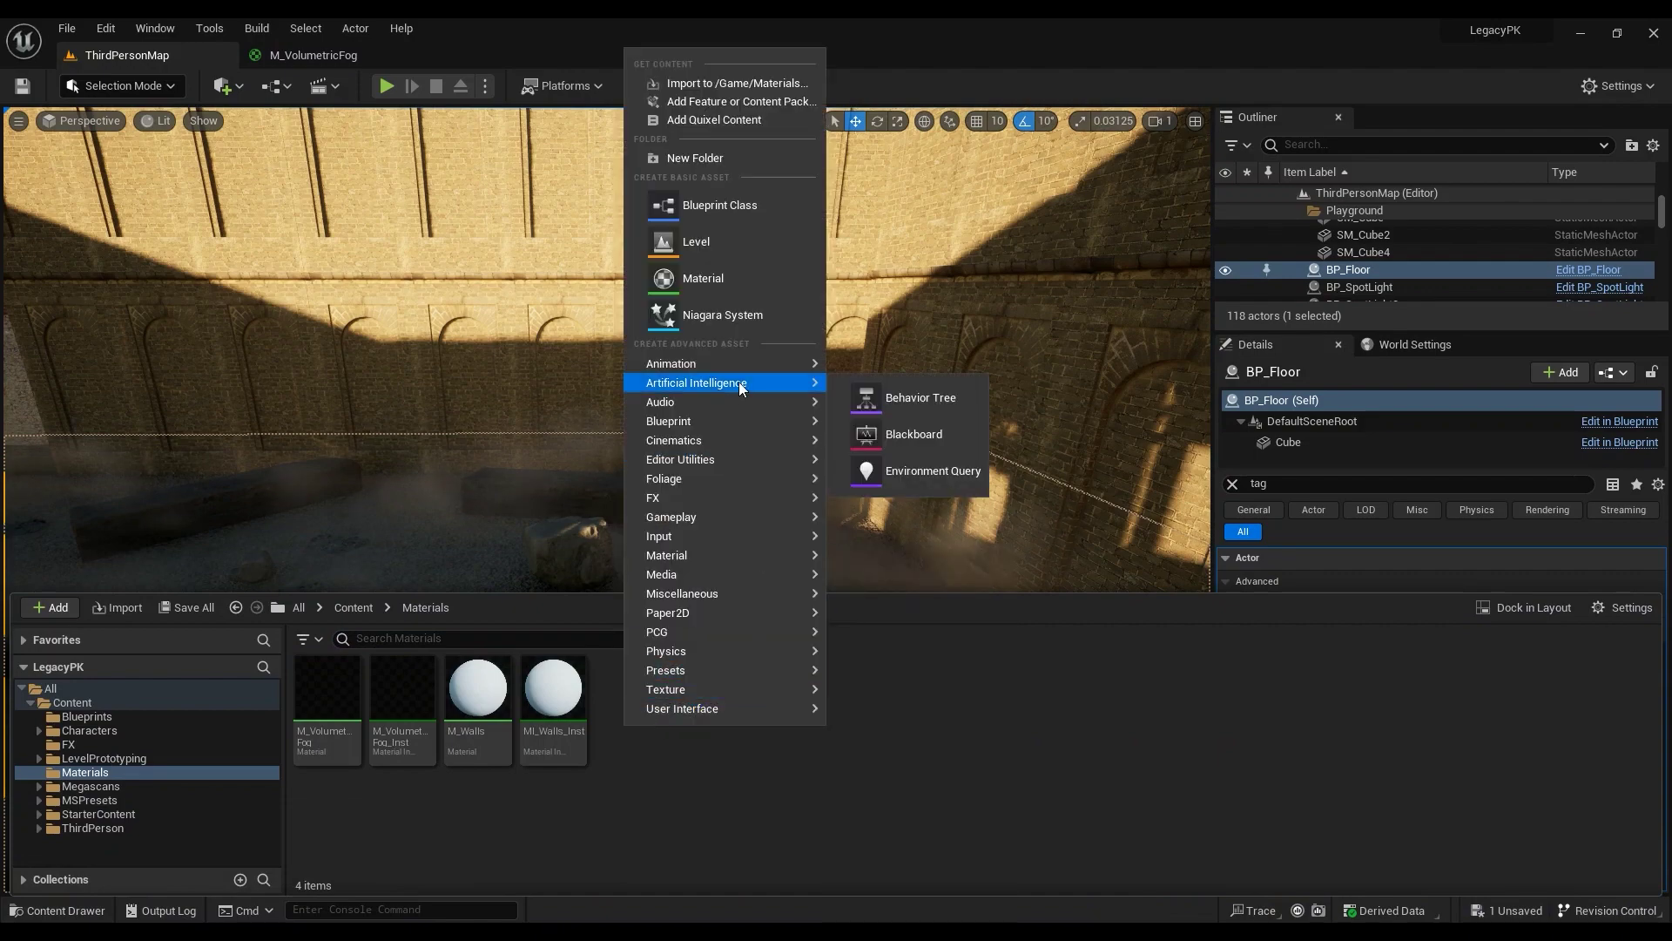
mouse_move(696, 382)
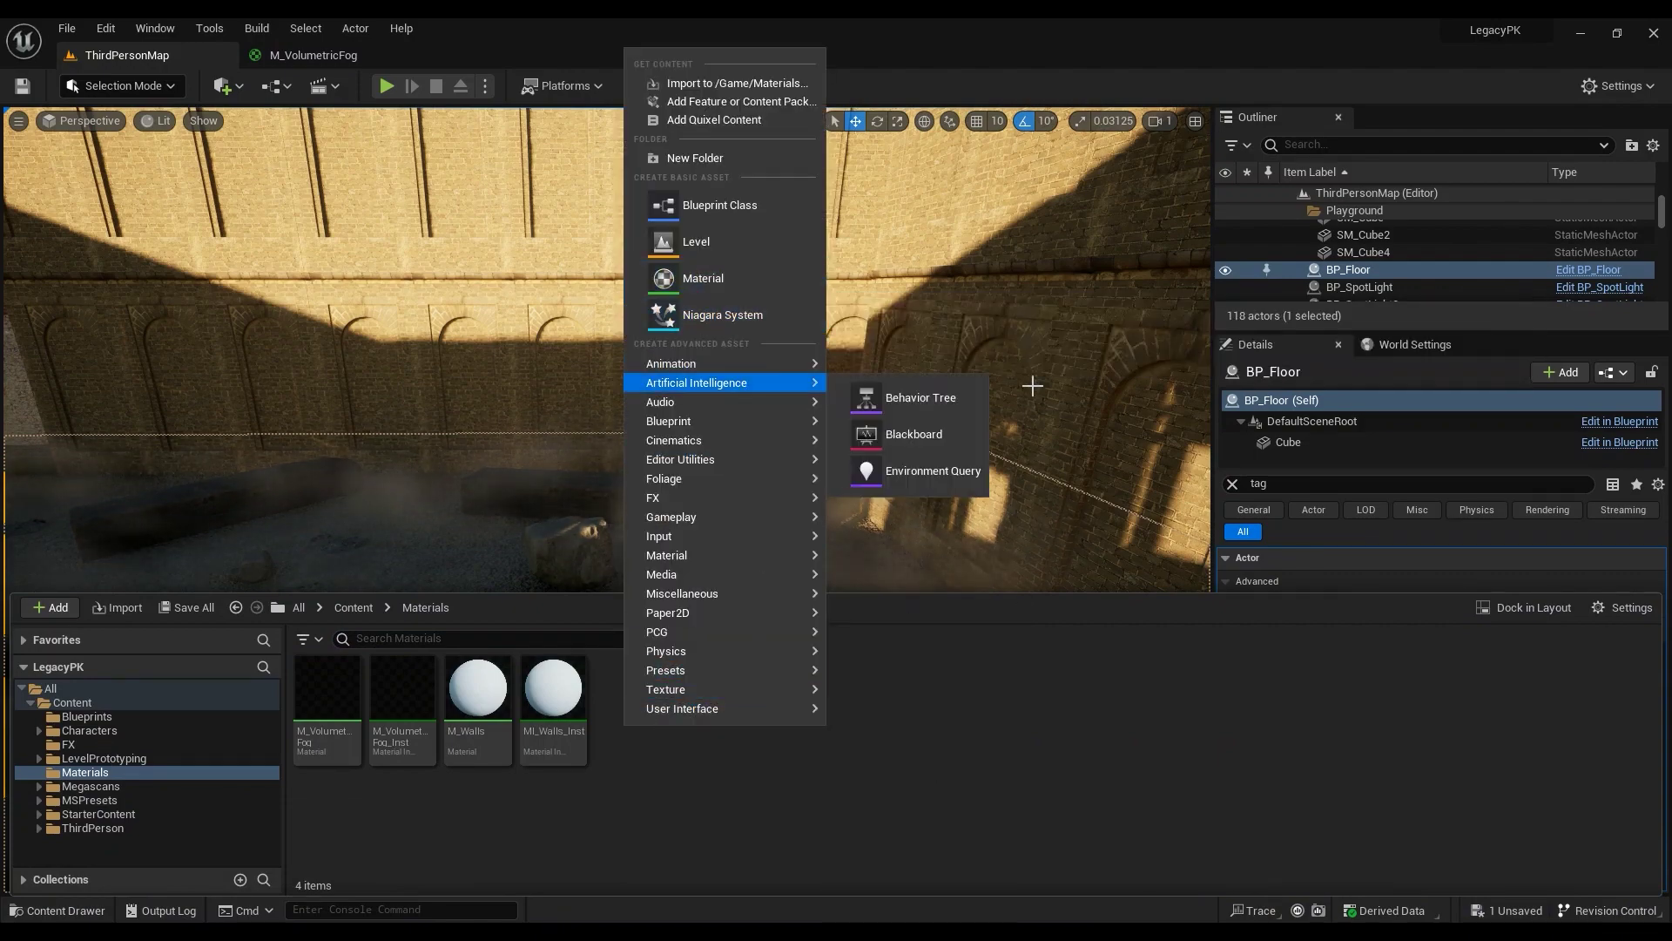
mouse_move(697, 708)
left_click(948, 471)
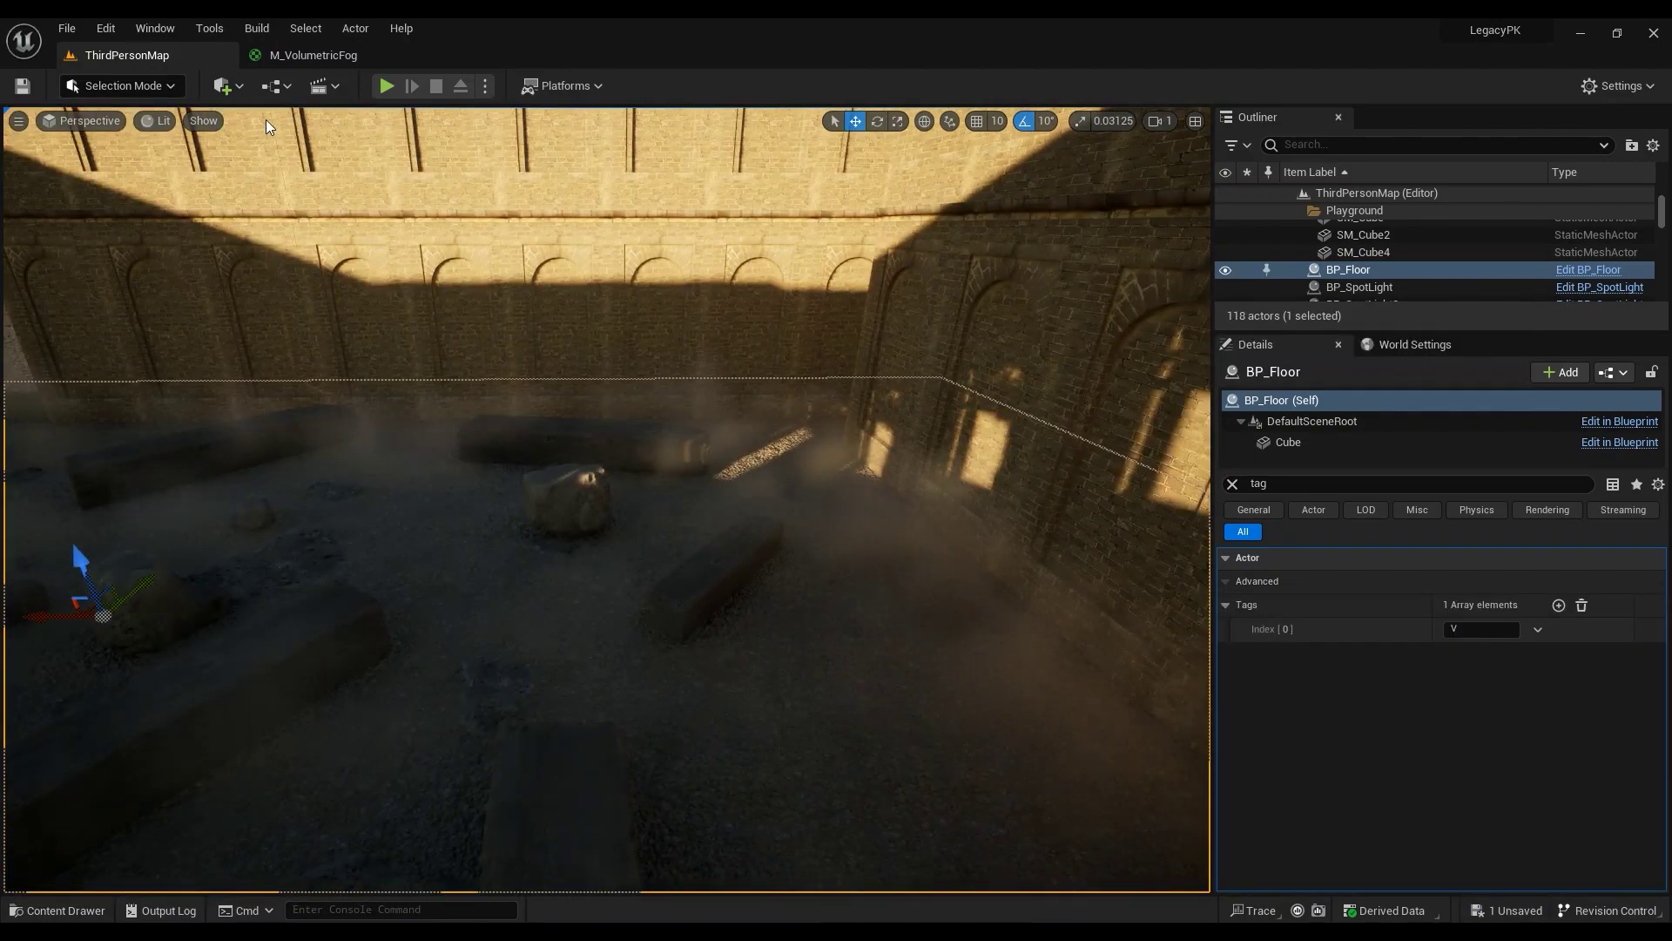
Step: Place an additional Exponential Height Fog actor on the brick wall and delete it
left_click(228, 86)
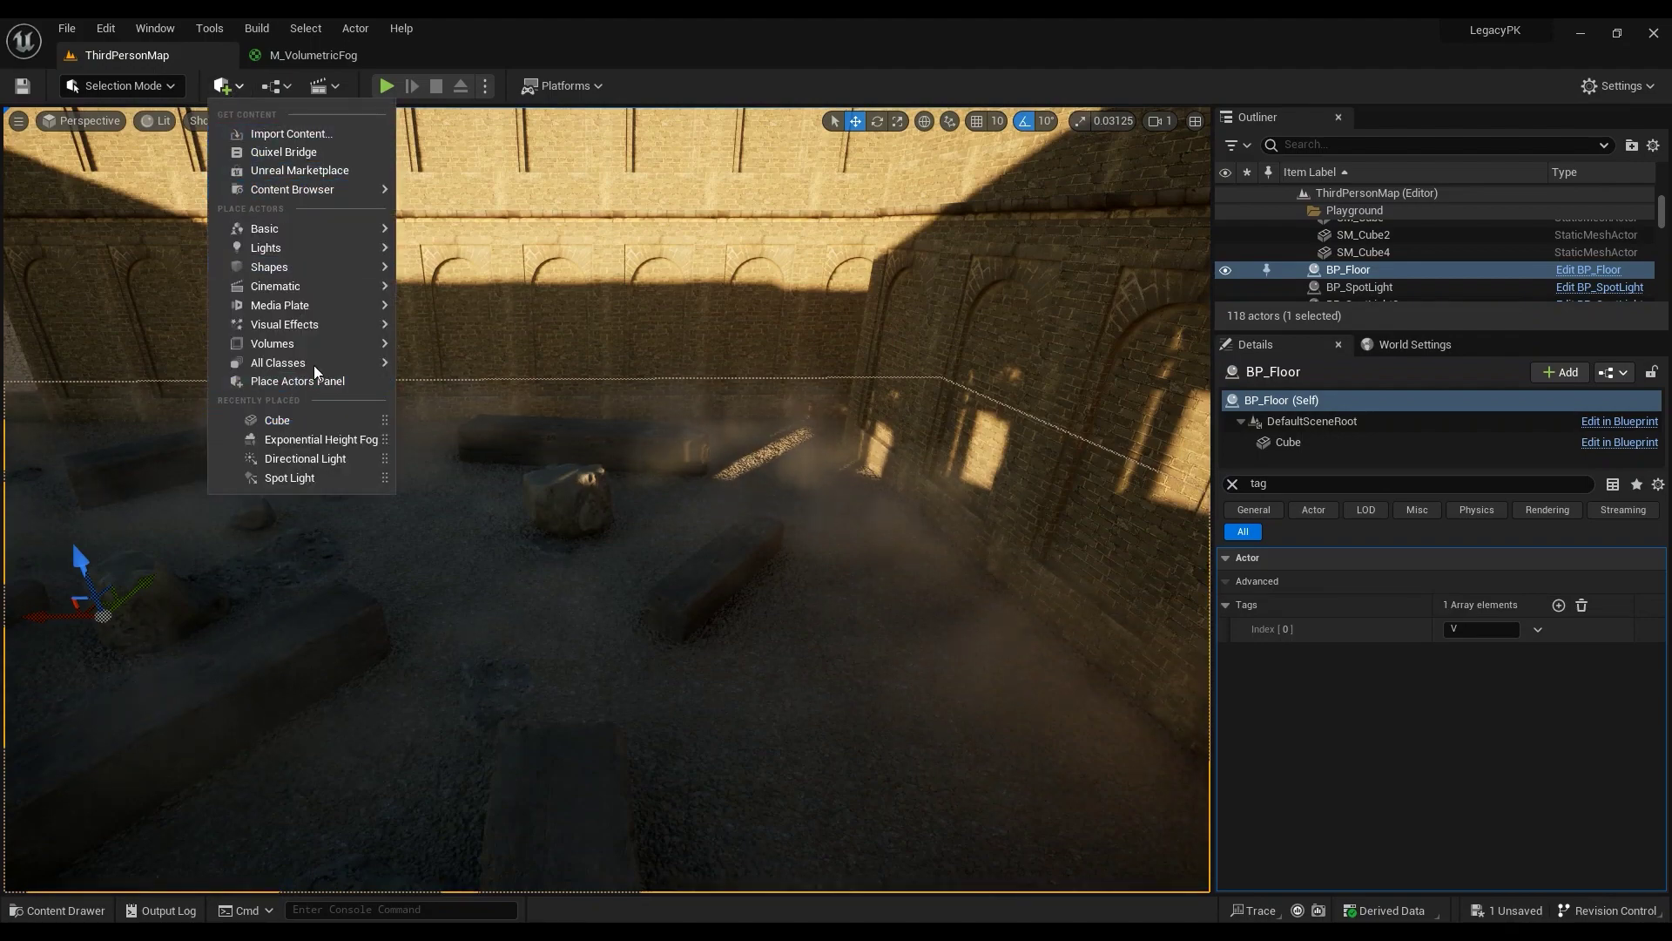
mouse_move(324, 311)
mouse_move(386, 327)
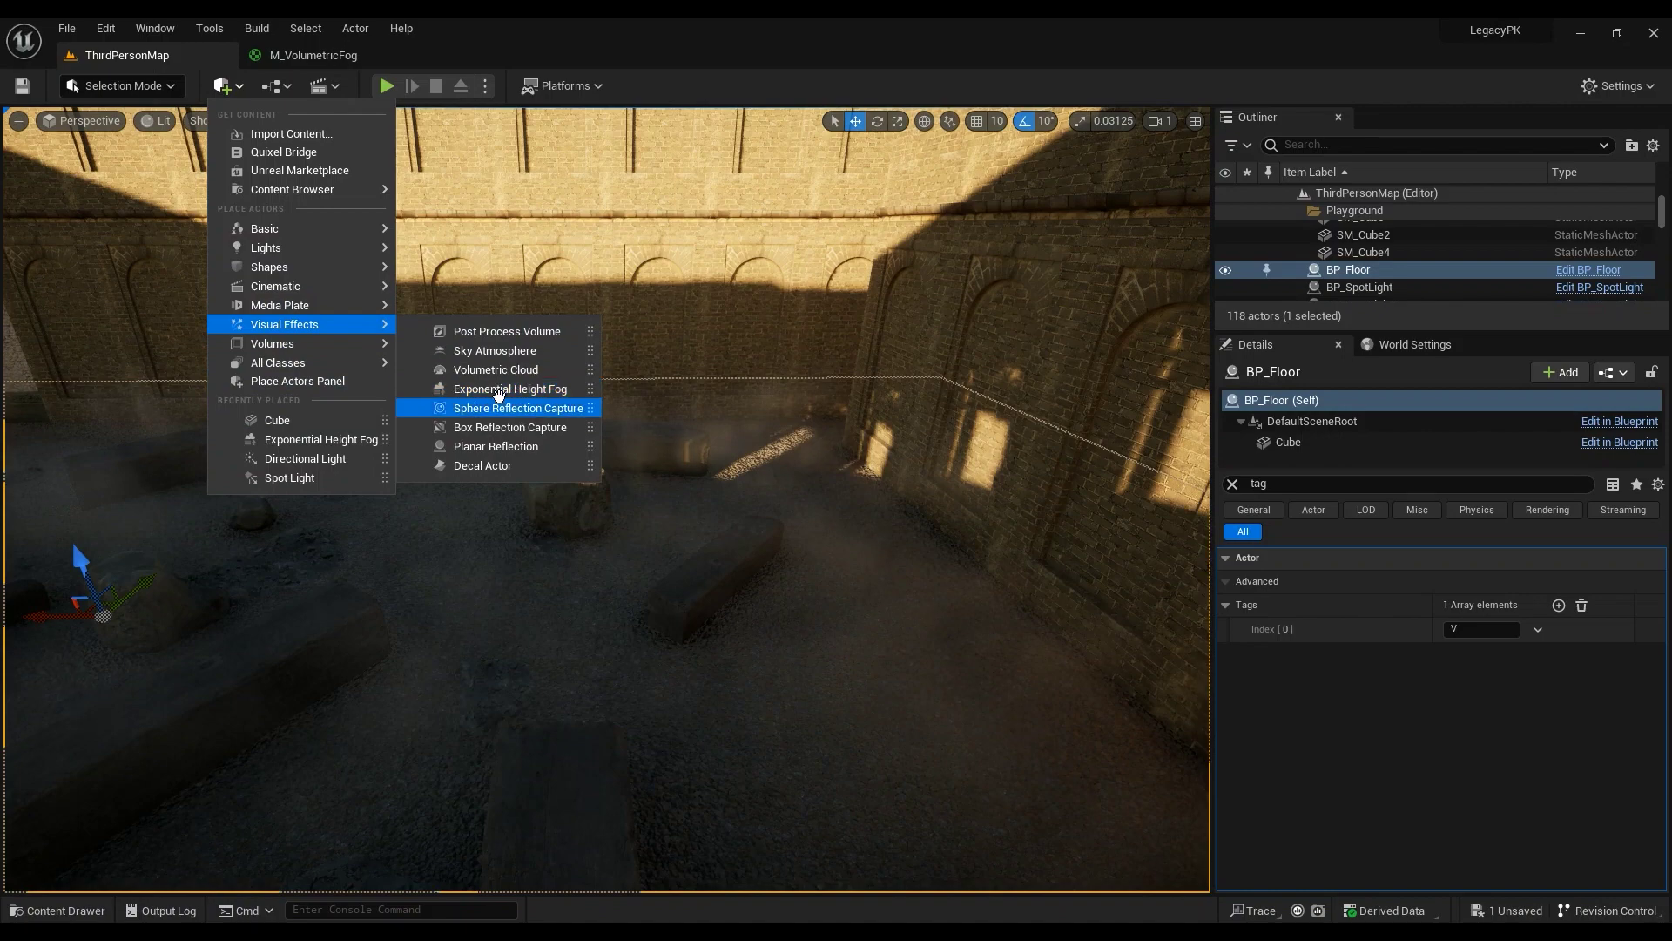
left_click_drag(520, 390, 1026, 403)
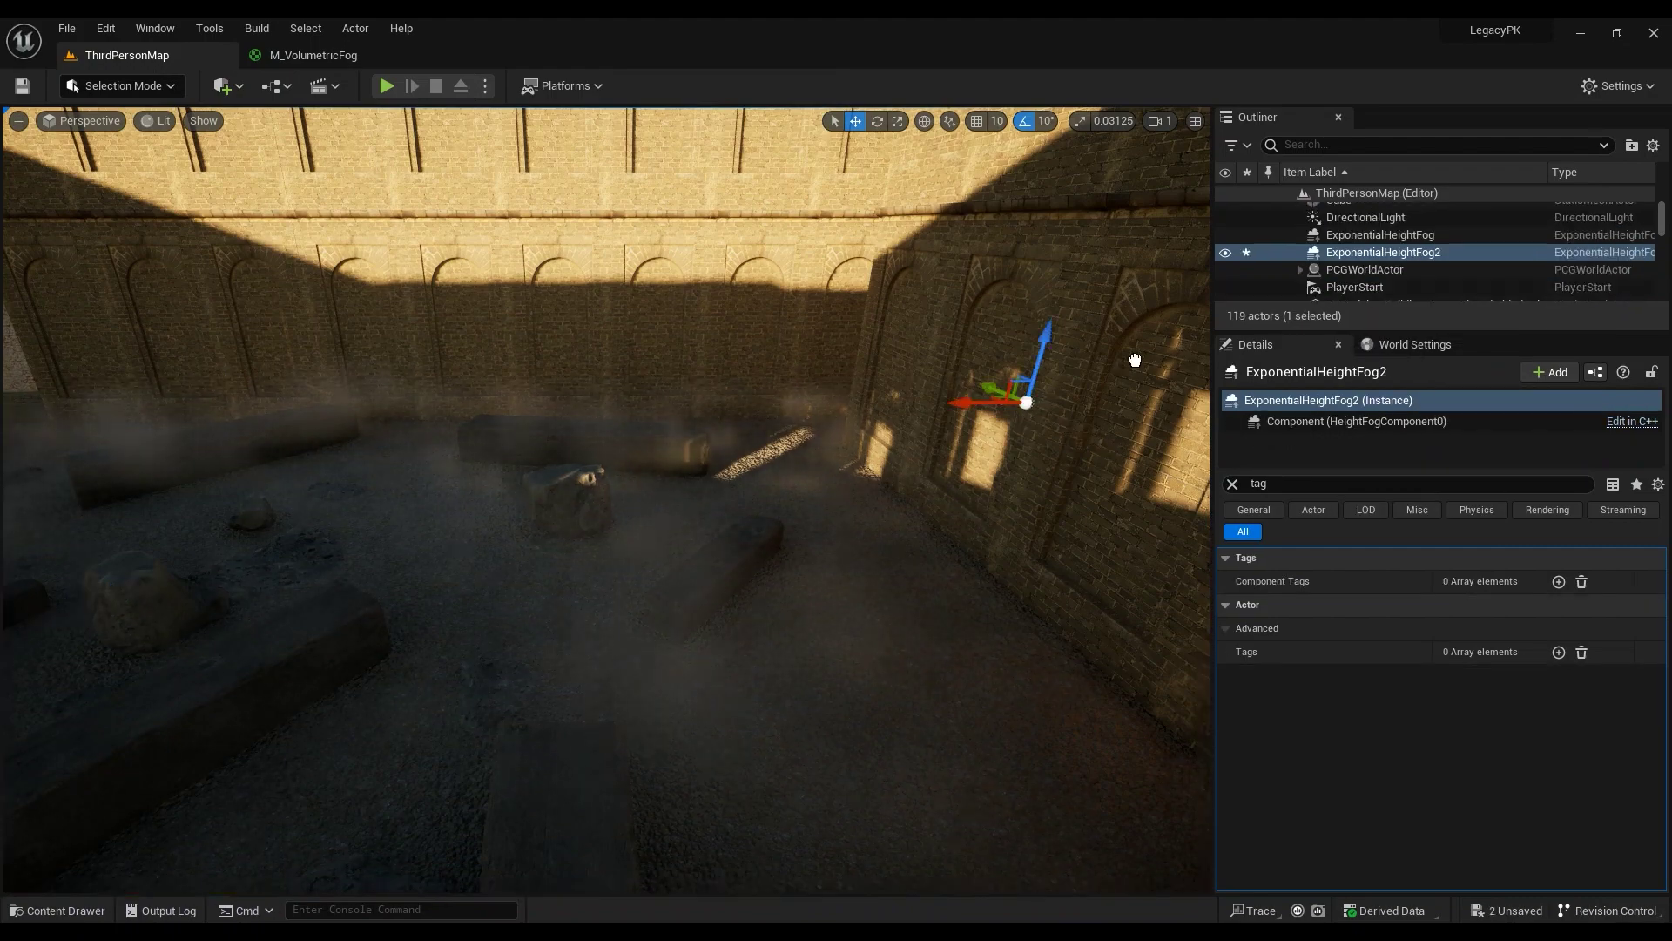
key("Delete")
Step: Select the existing ExponentialHeightFog actor and examine its fog component and Volumetric Fog settings
left_click(1415, 235)
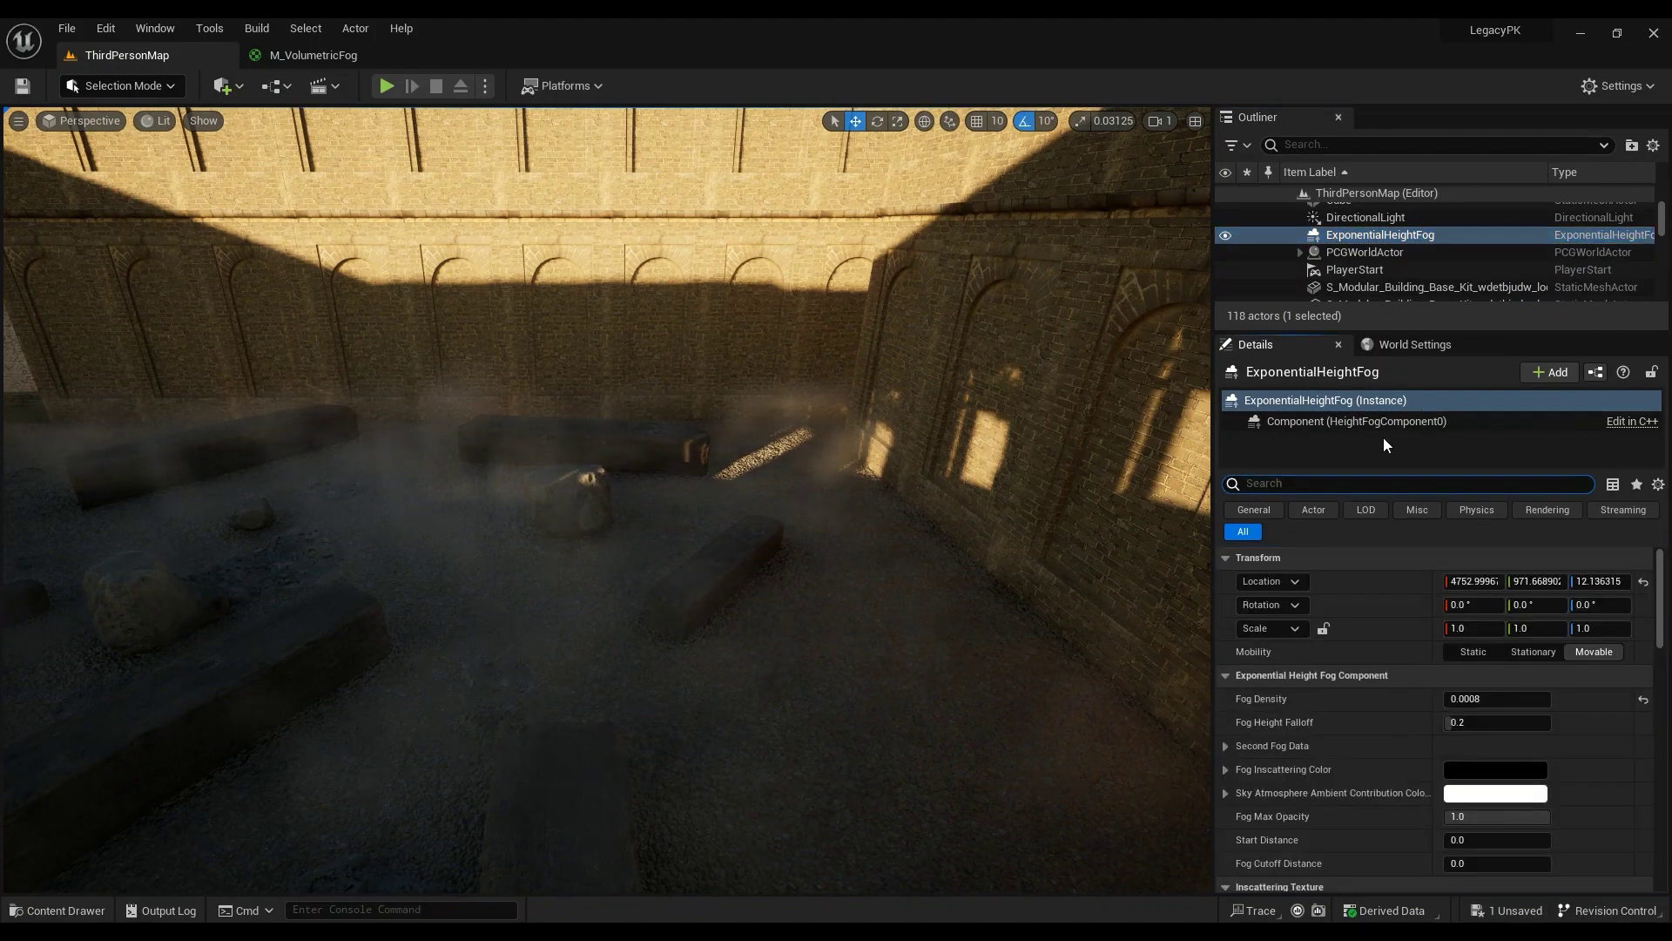
scroll(1309, 682, "down", 8)
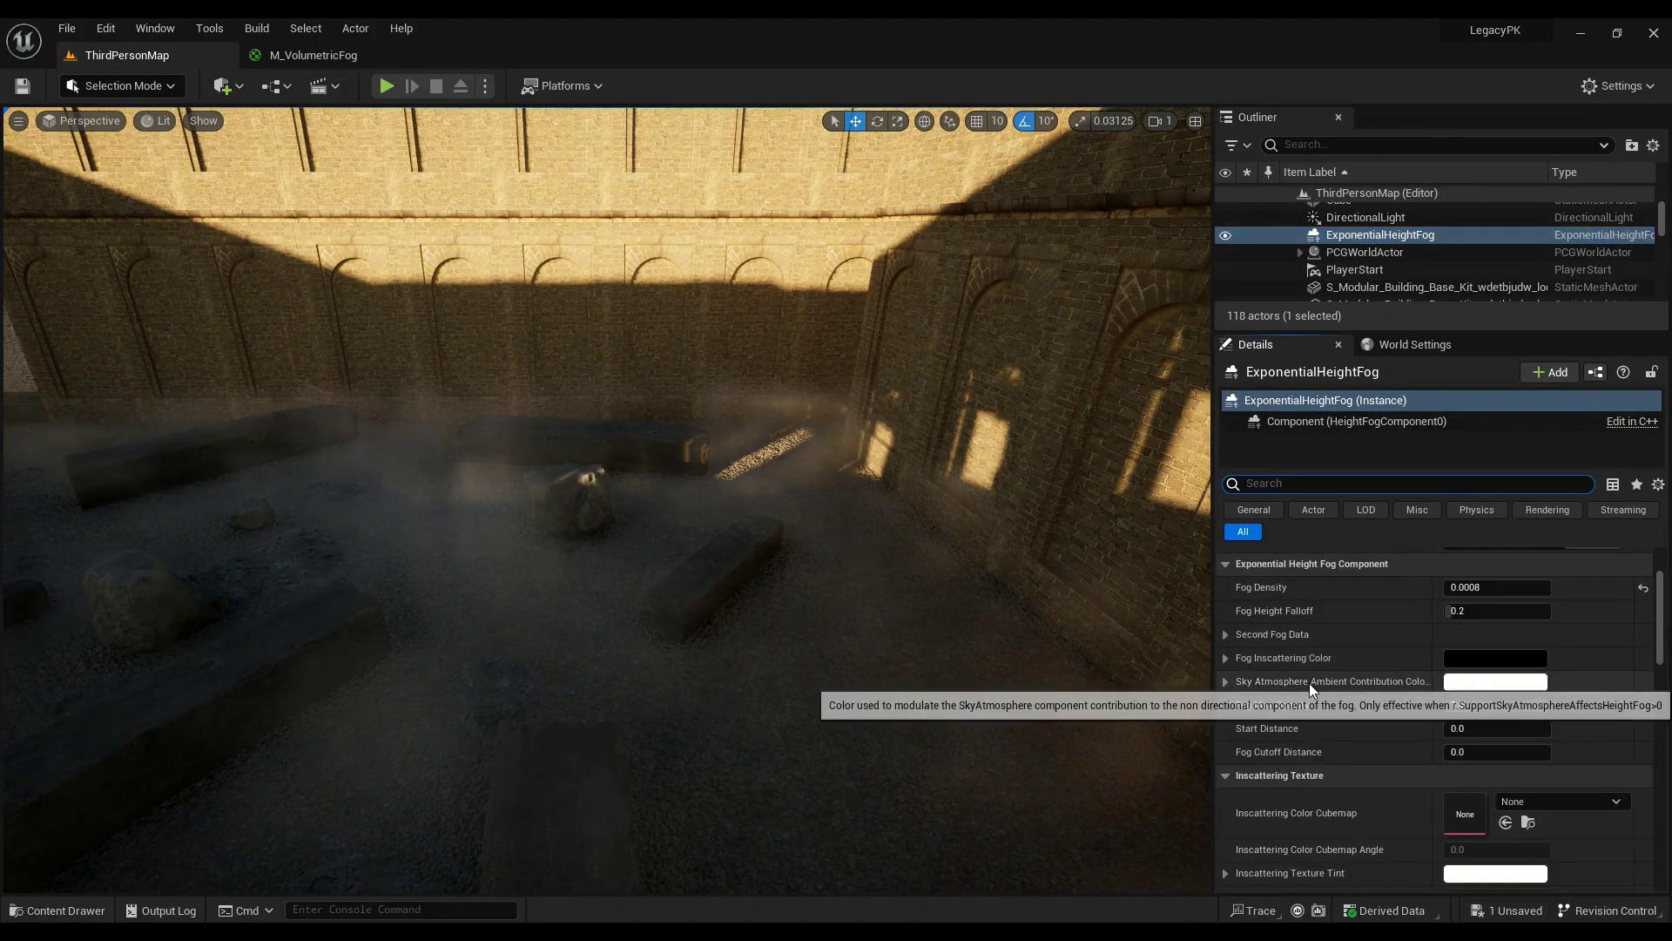
scroll(1356, 679, "down", 3)
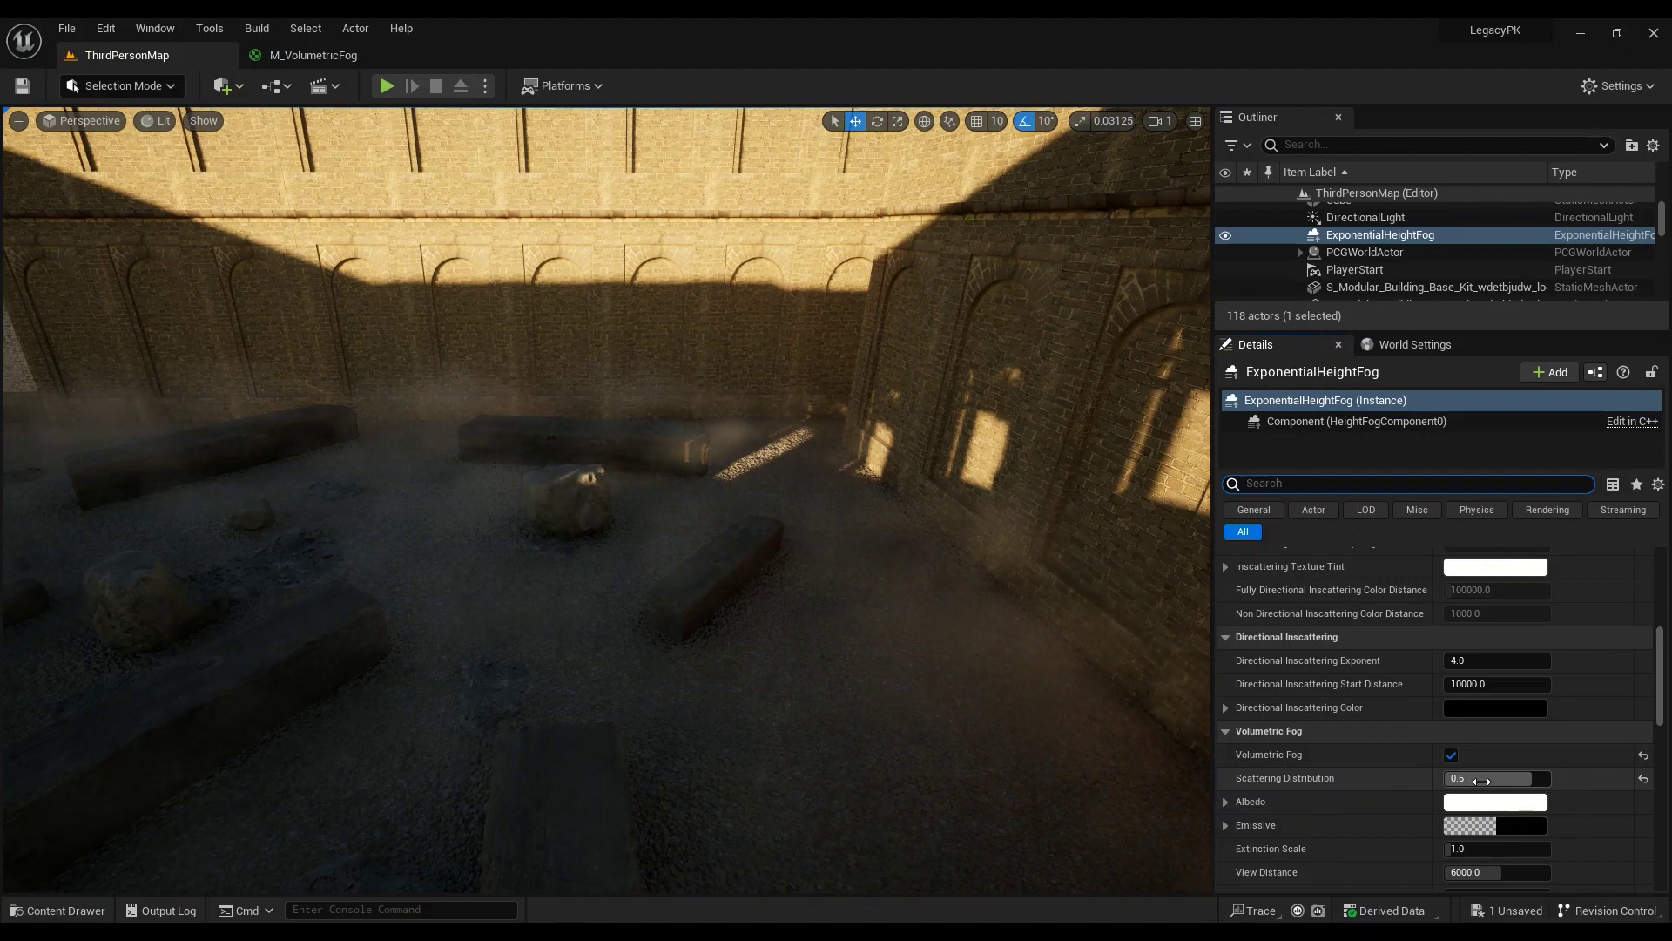
Step: Open the M_VolumetricFog material and check the Material Domain and Blend Mode options of its output node
left_click(74, 910)
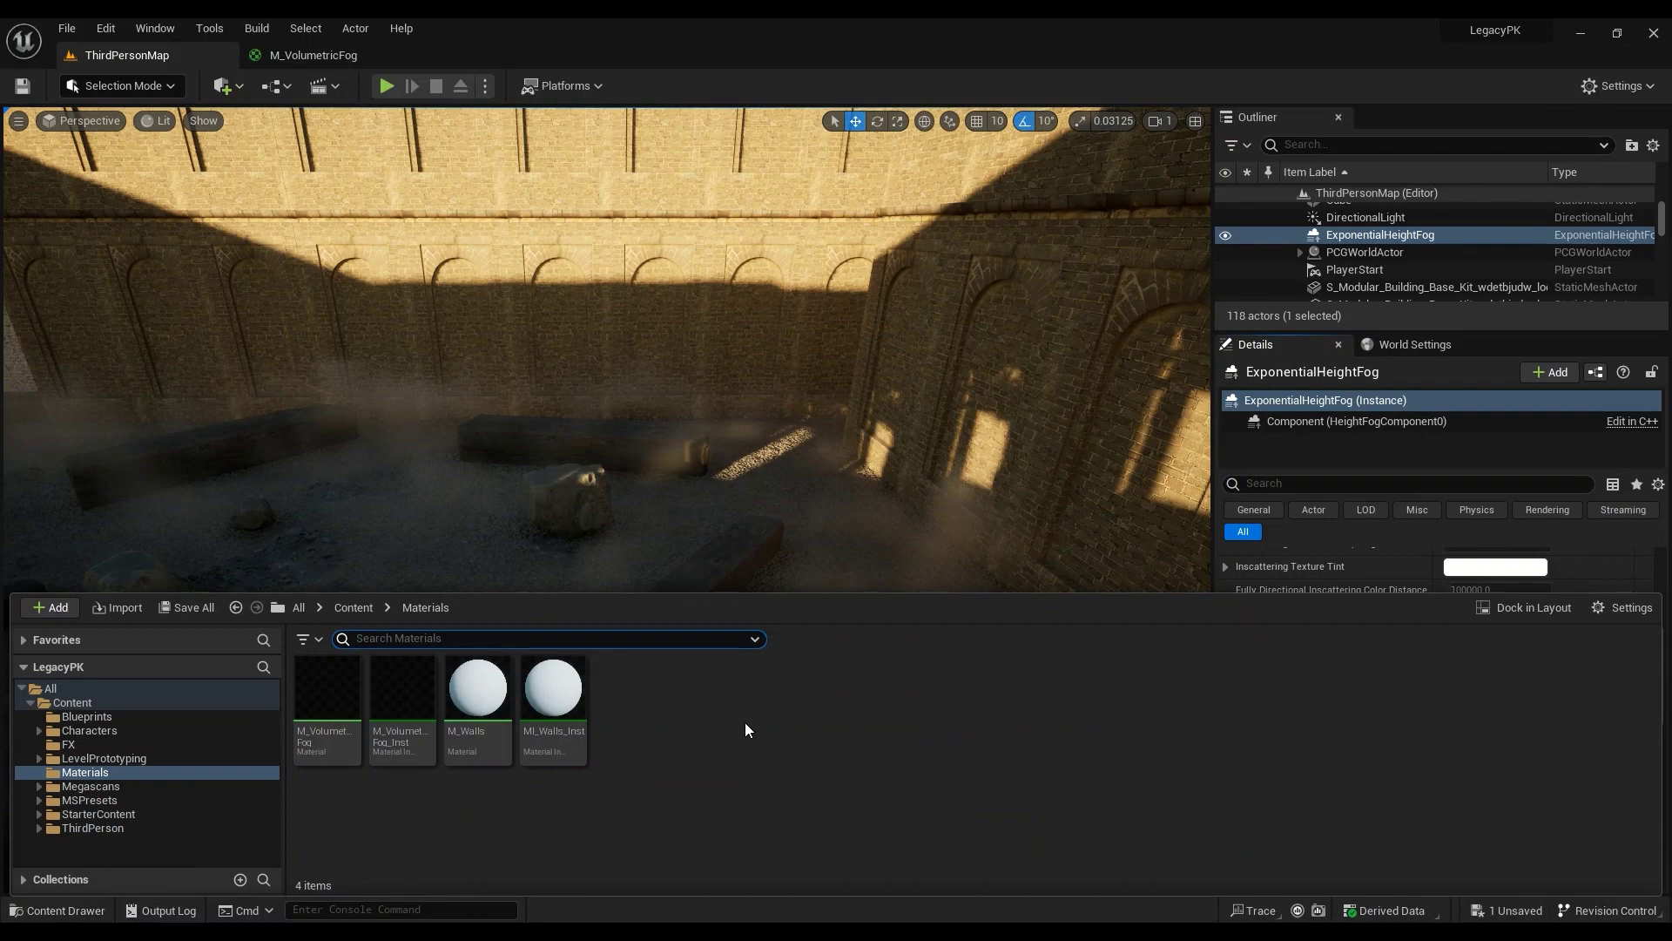
double_click(328, 701)
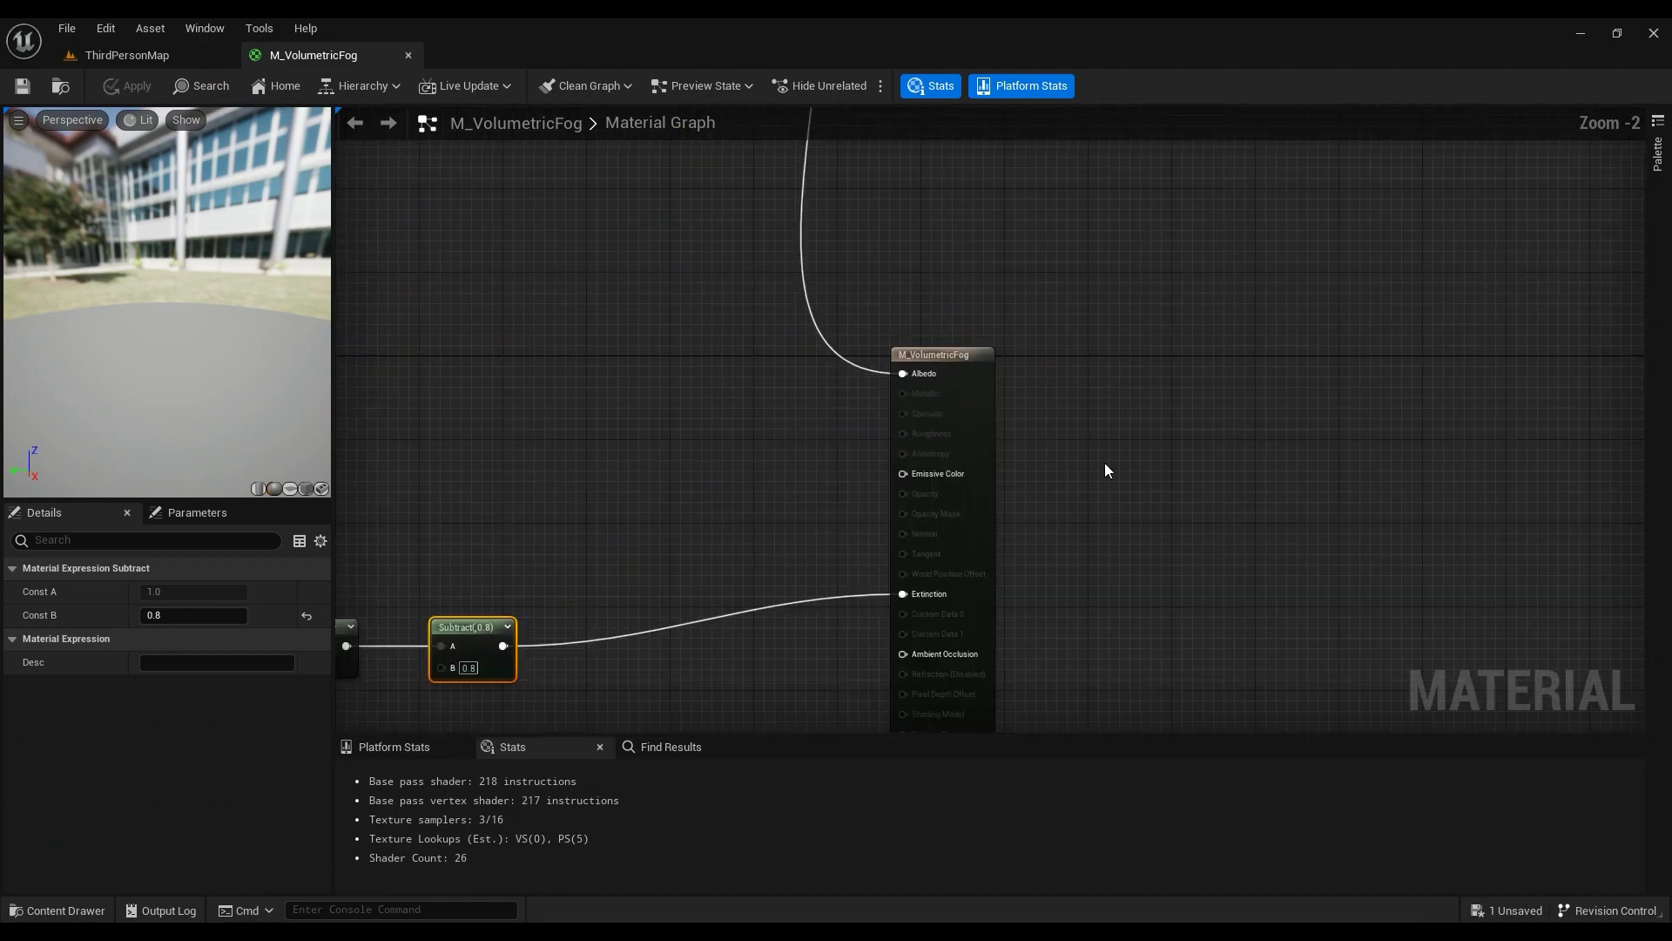
left_click(978, 356)
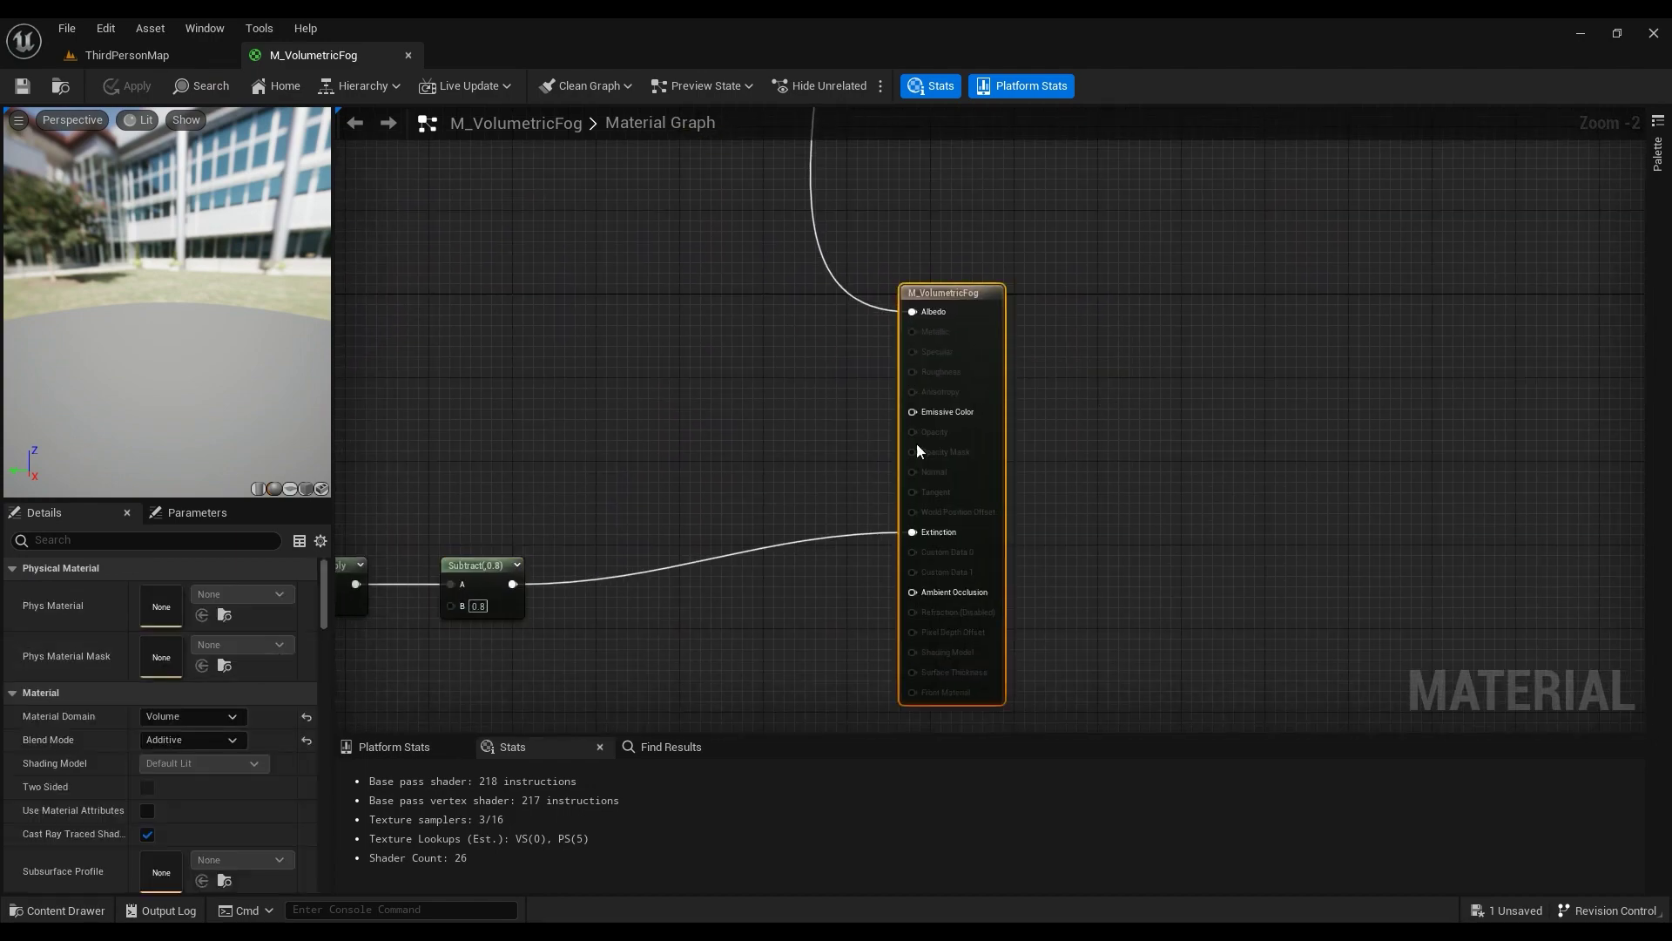
left_click(176, 718)
left_click(261, 764)
left_click(200, 739)
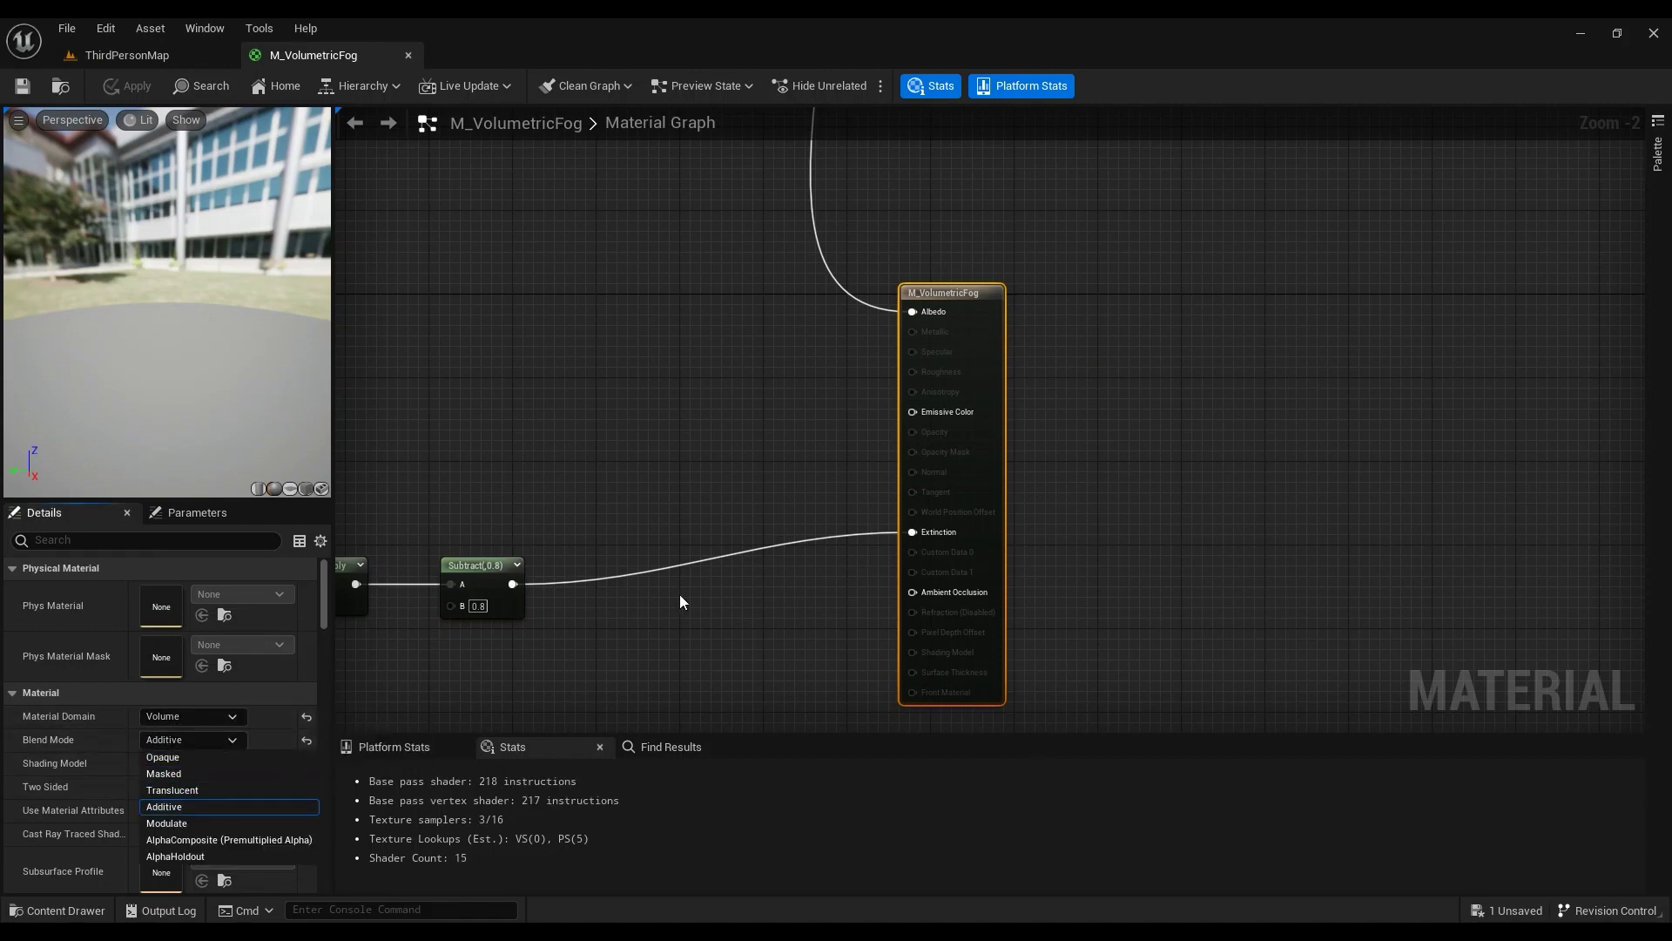
Step: Examine the full M_VolumetricFog node network and select its LocalPosition and ObjectLocalBounds nodes
right_click_drag(571, 633, 834, 577)
scroll(834, 570, "down", 2)
right_click_drag(779, 474, 925, 394)
scroll(829, 475, "up", 3)
right_click_drag(897, 553, 957, 440)
scroll(958, 503, "down", 5)
right_click_drag(838, 391, 1054, 470)
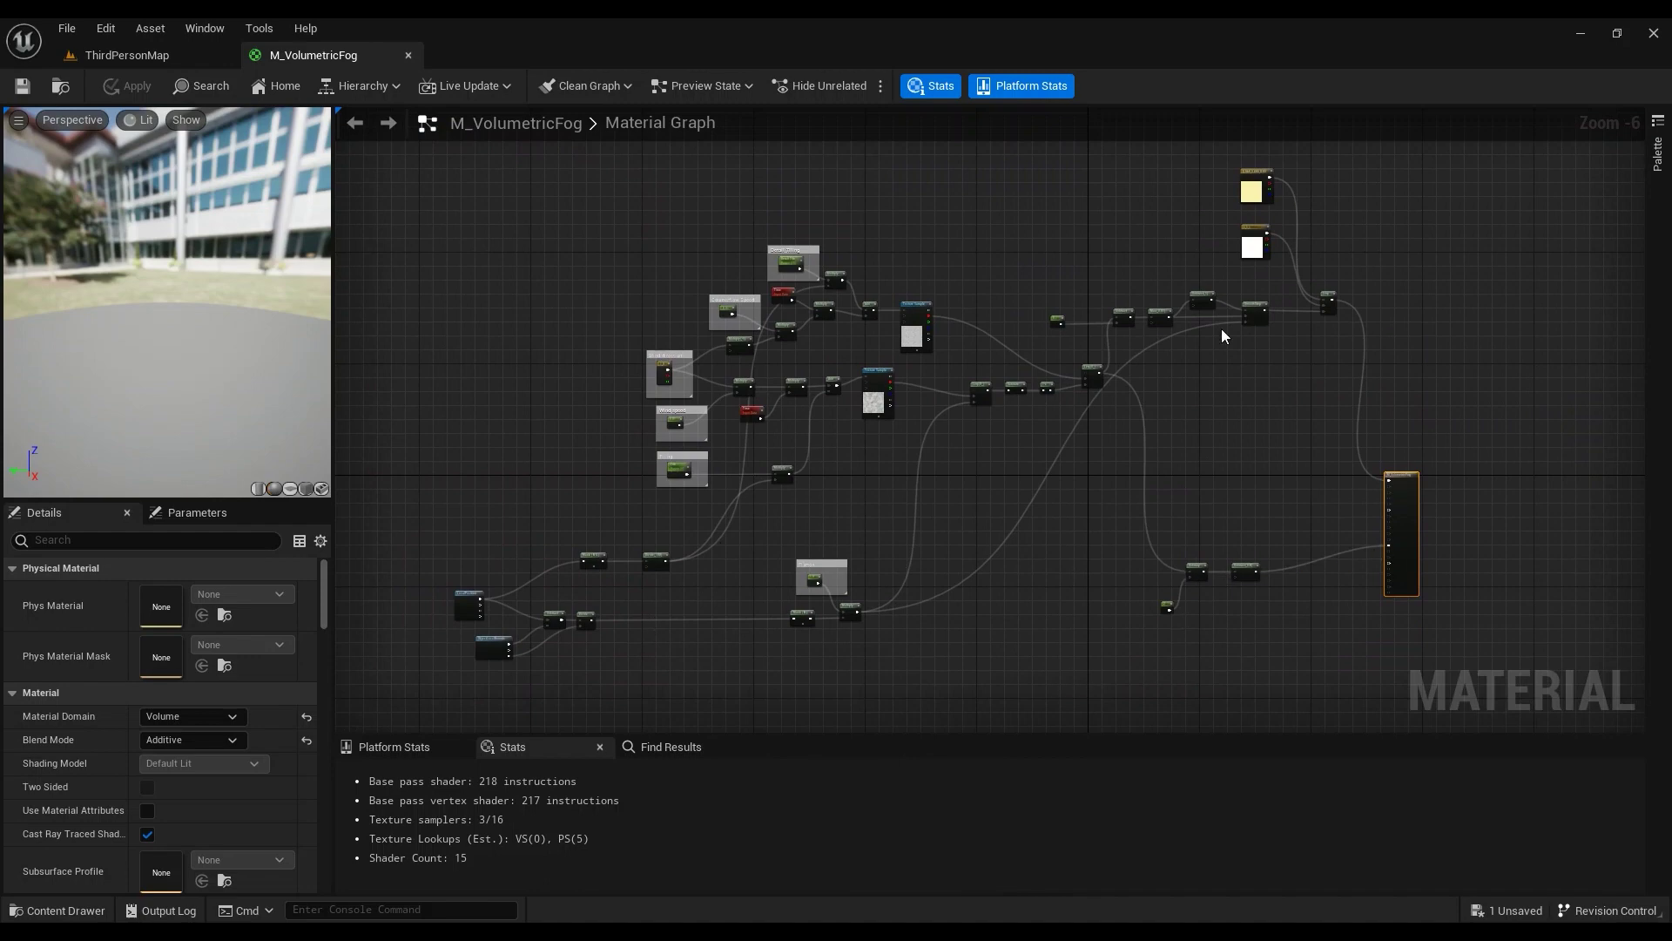
right_click_drag(636, 607, 1045, 418)
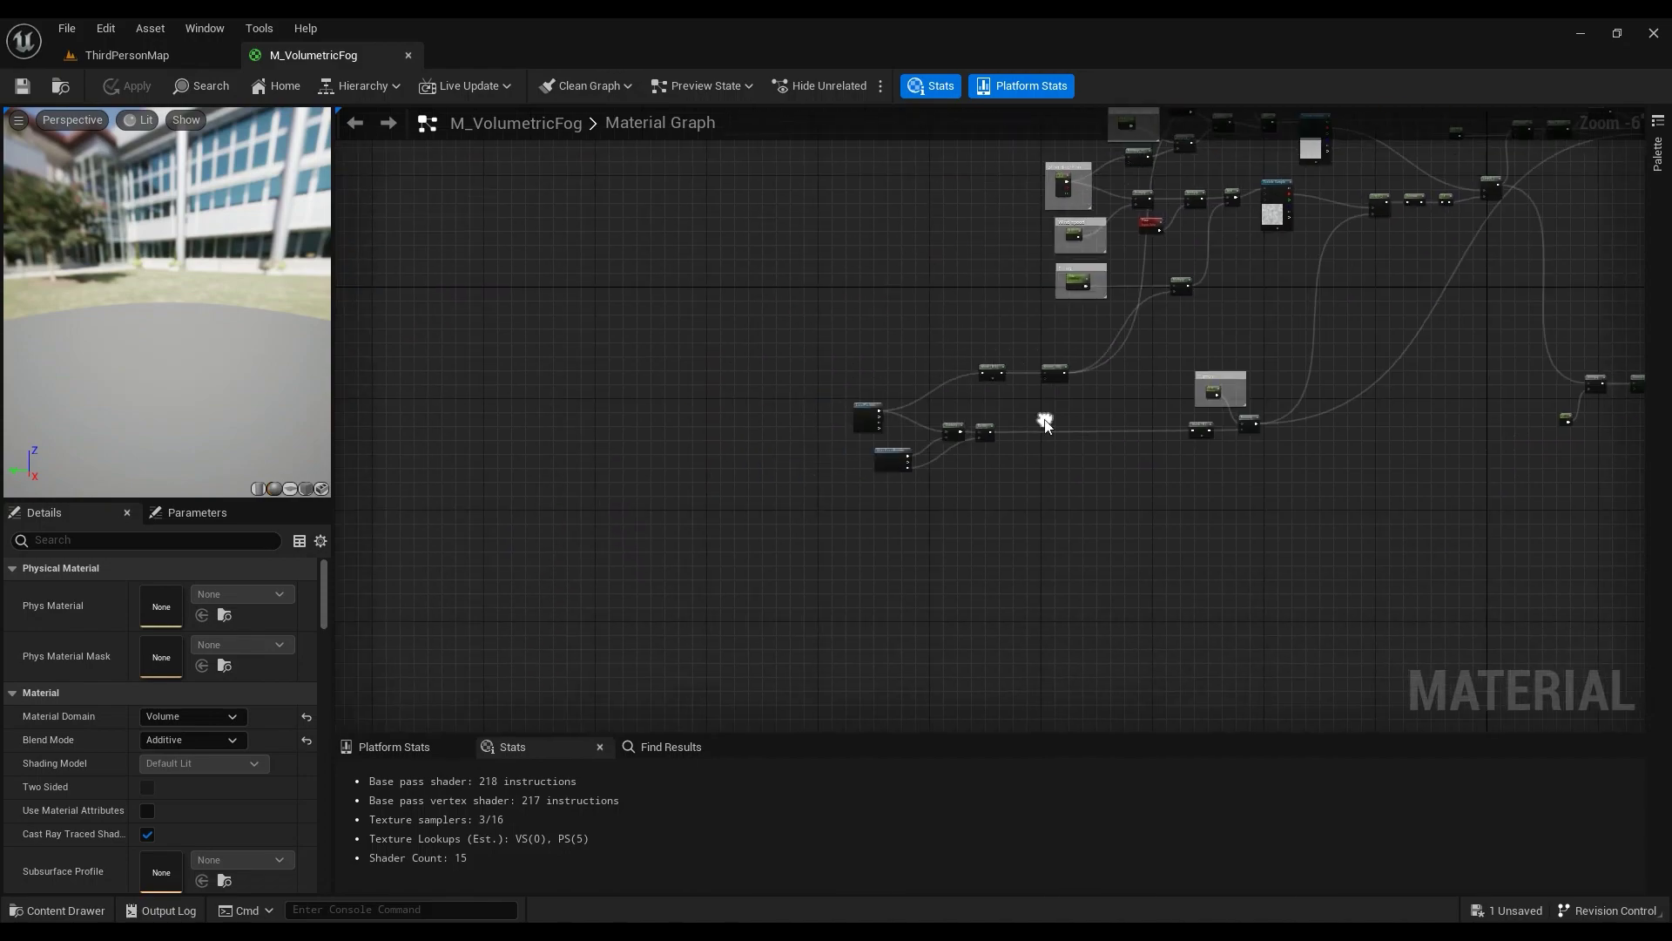
scroll(896, 414, "up", 4)
left_click_drag(971, 344, 745, 637)
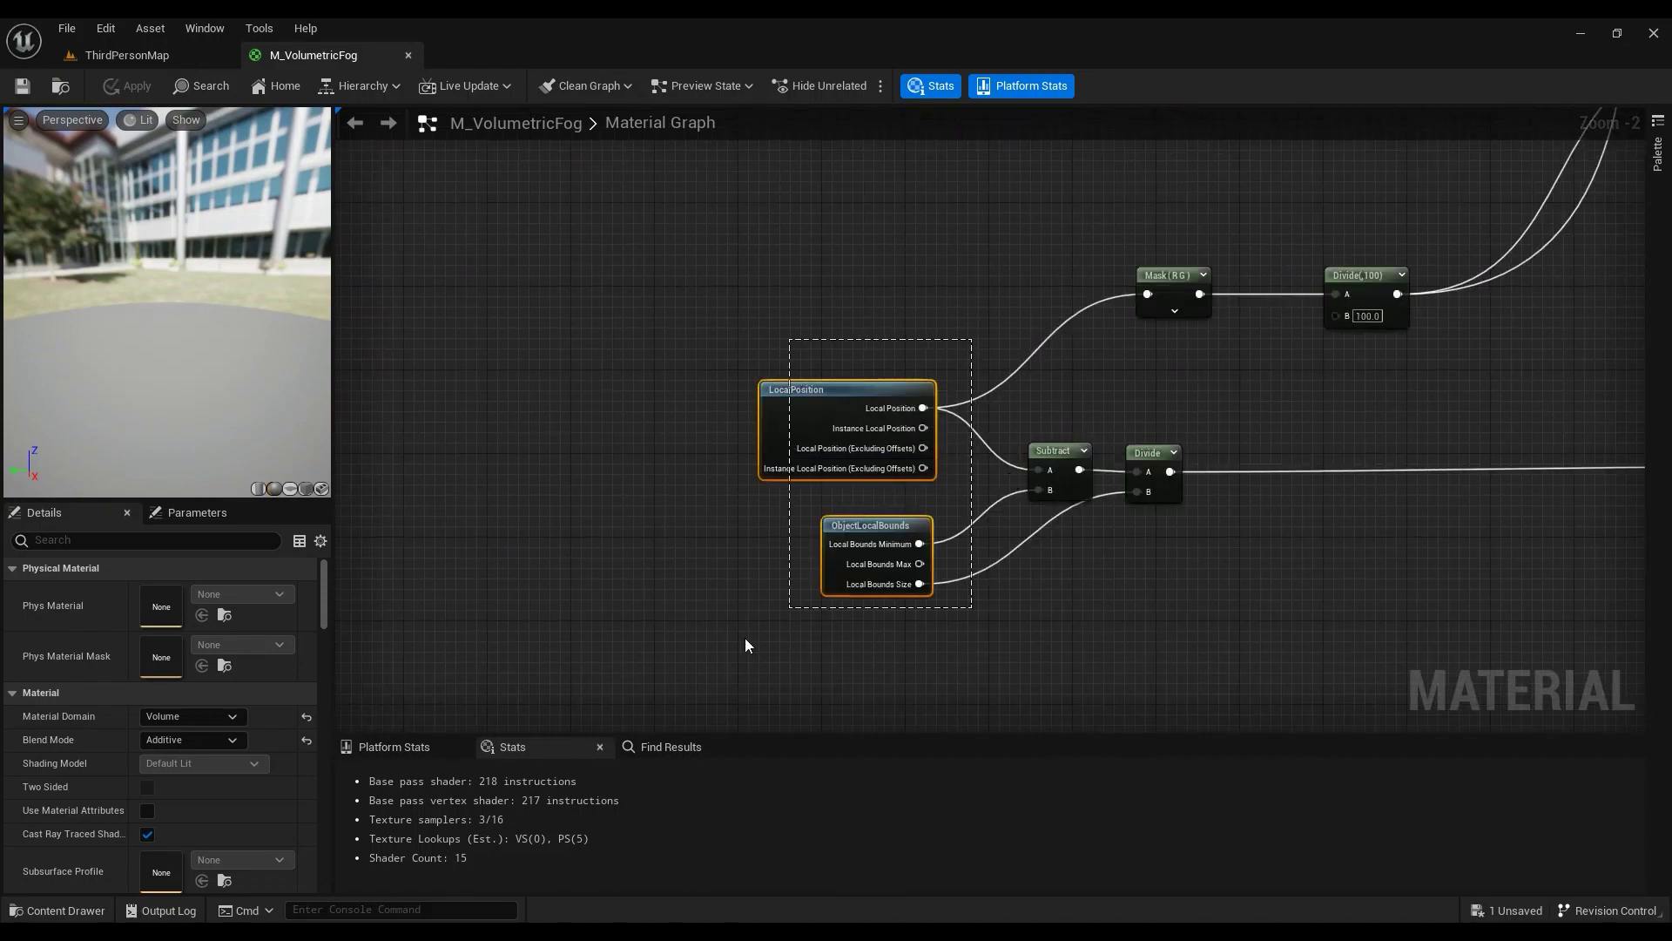
Step: Add a new LocalPosition node and a new ObjectLocalBounds node in the empty space below the existing graph
right_click_drag(745, 508, 746, 282)
scroll(751, 524, "down", 1)
right_click(774, 555)
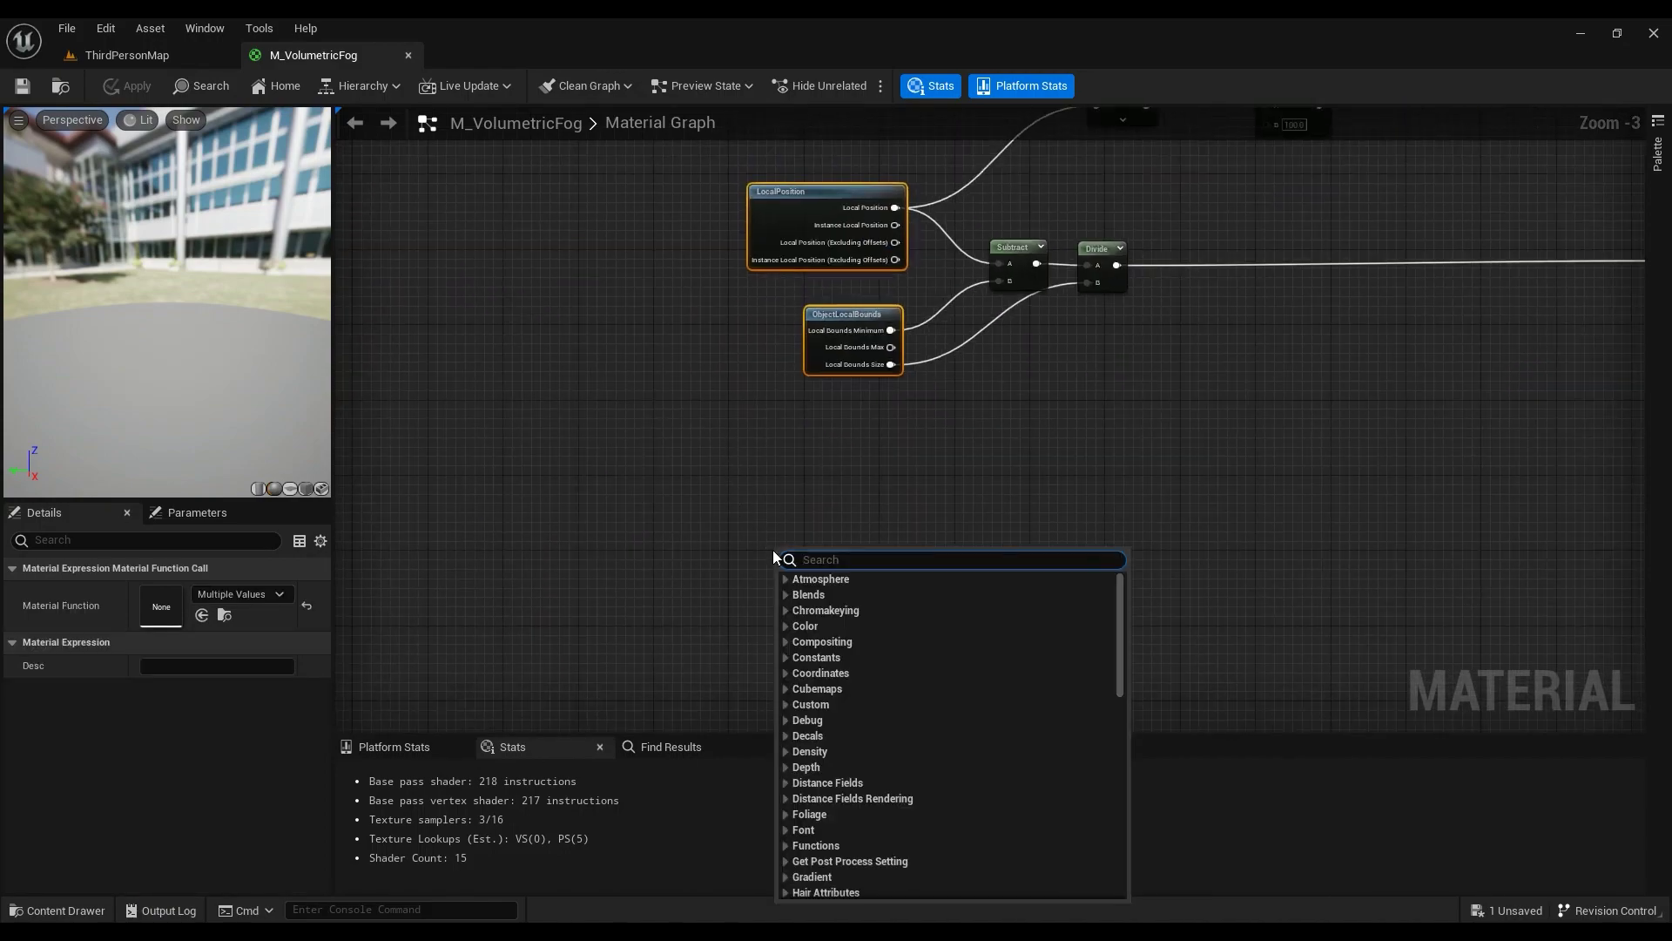
type("local")
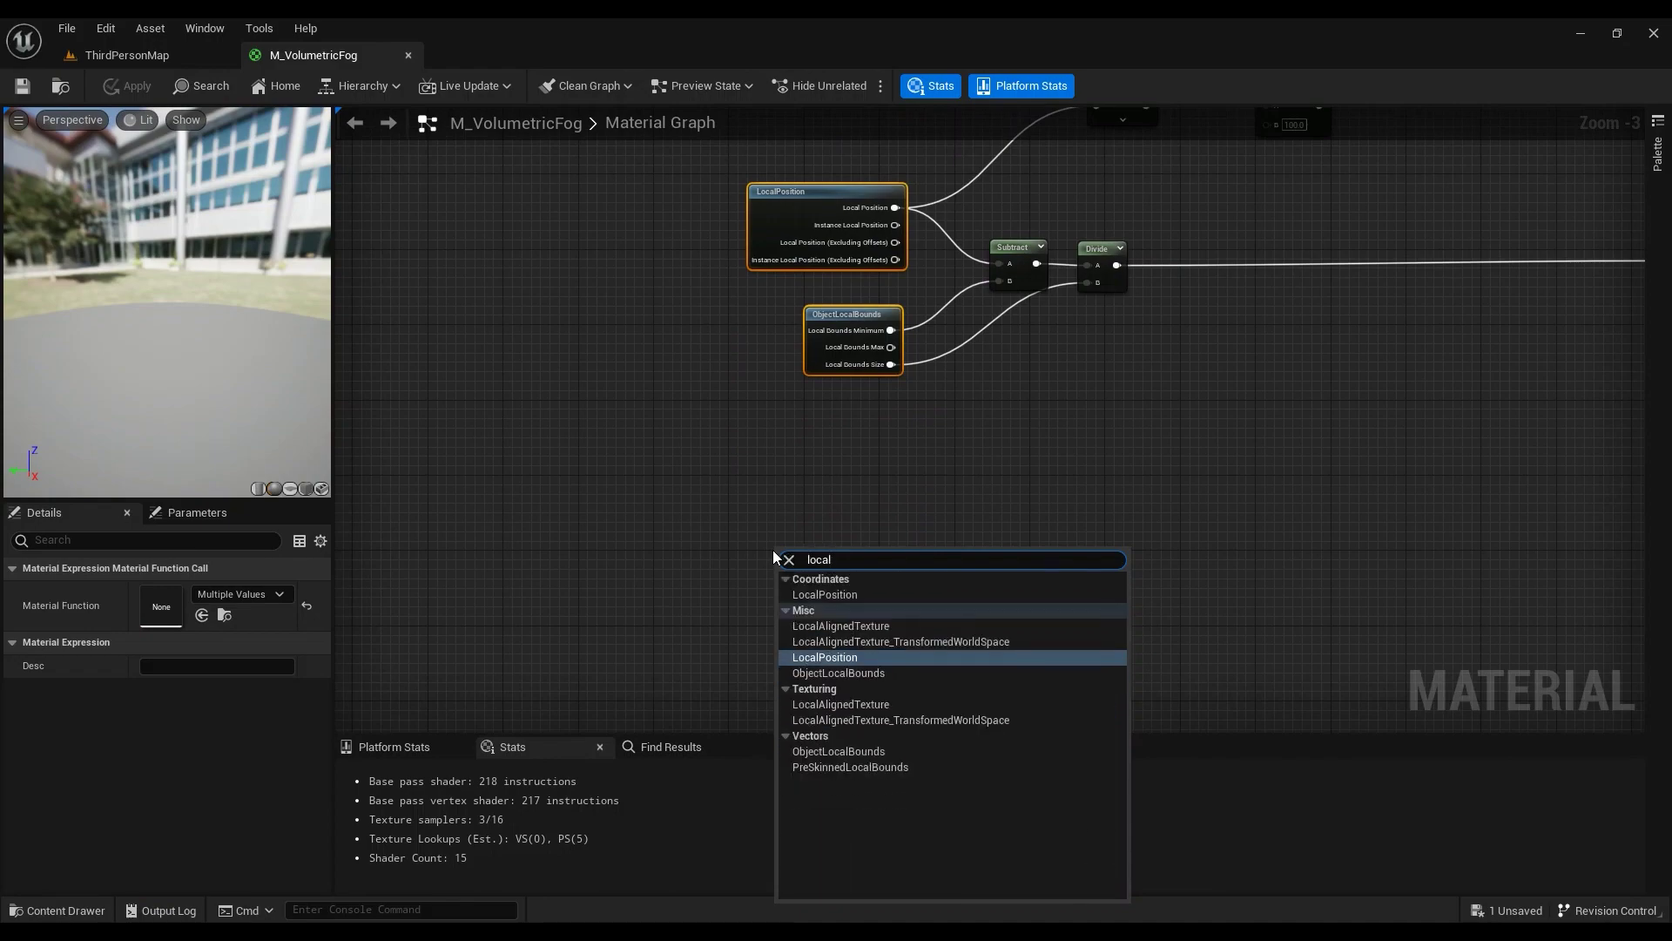
key("Return")
right_click_drag(838, 702, 810, 615)
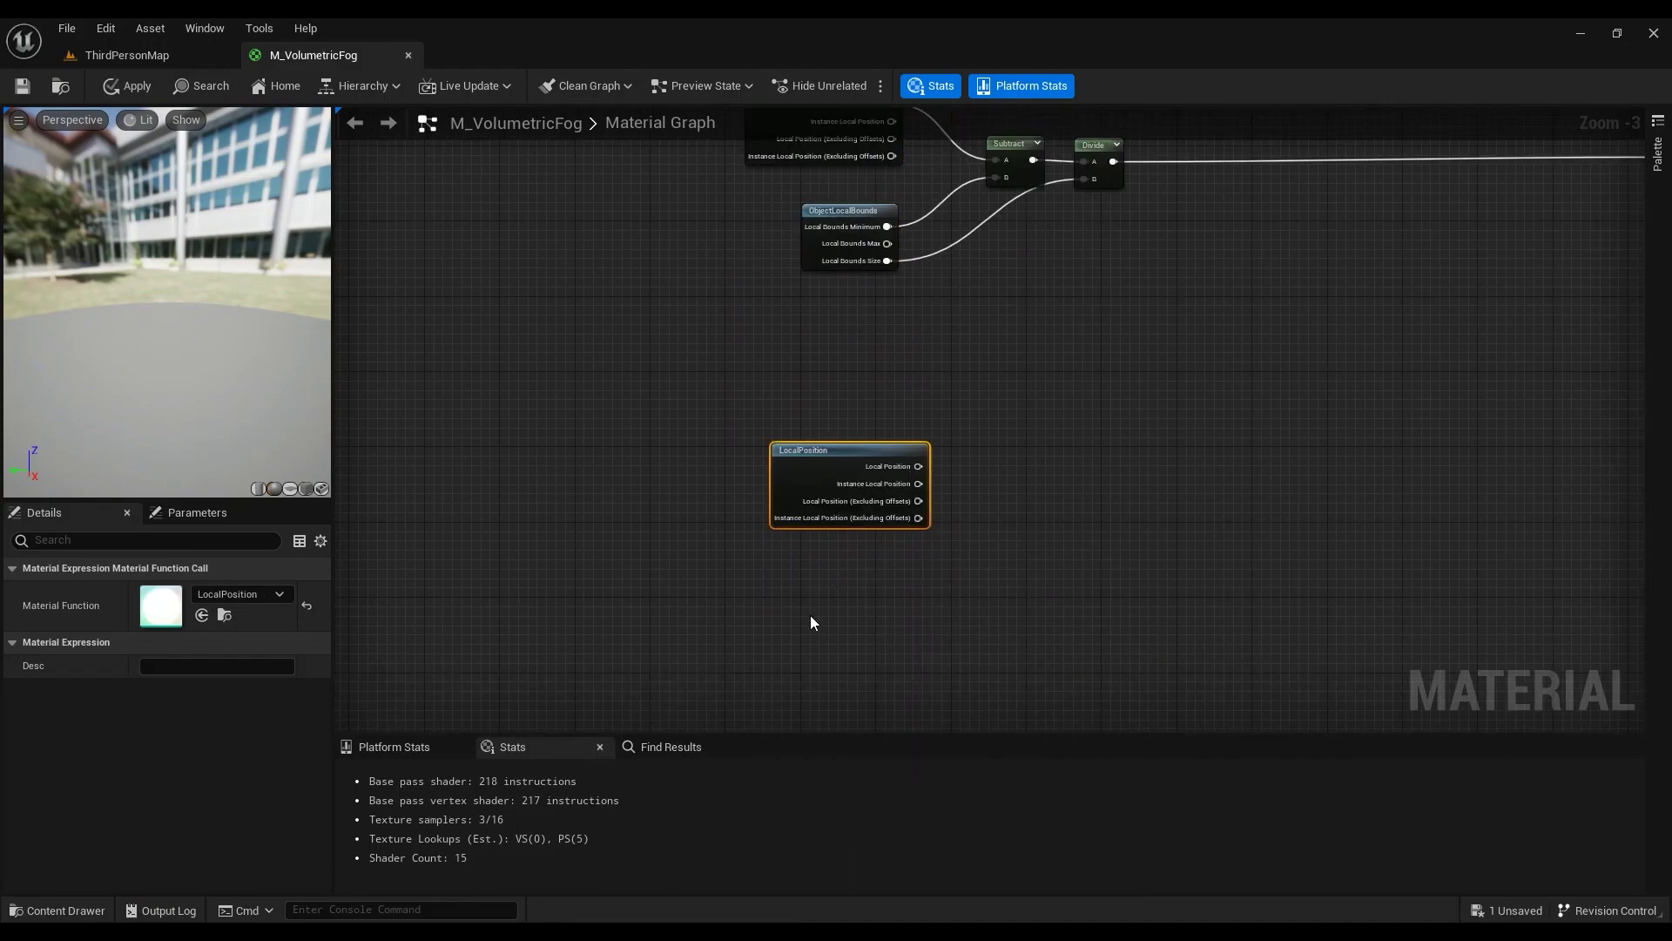
right_click(810, 615)
type("object local")
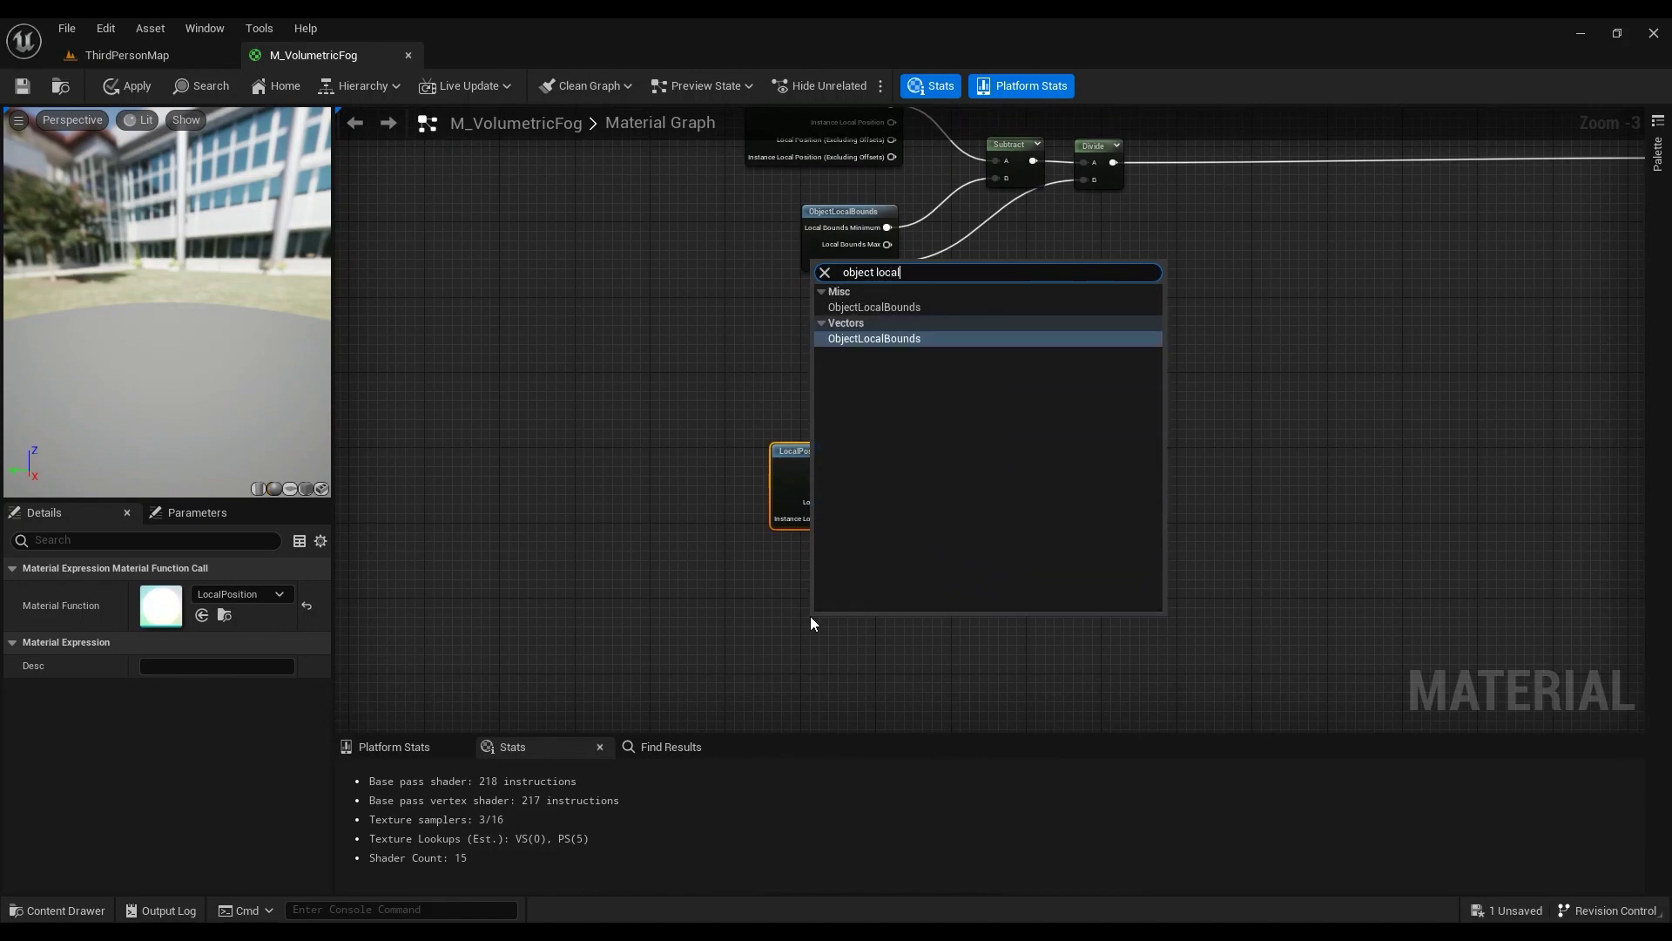
left_click(880, 308)
Step: Add a Subtract node fed by Local Position in A and Local Bounds Minimum in B
right_click_drag(973, 463, 834, 550)
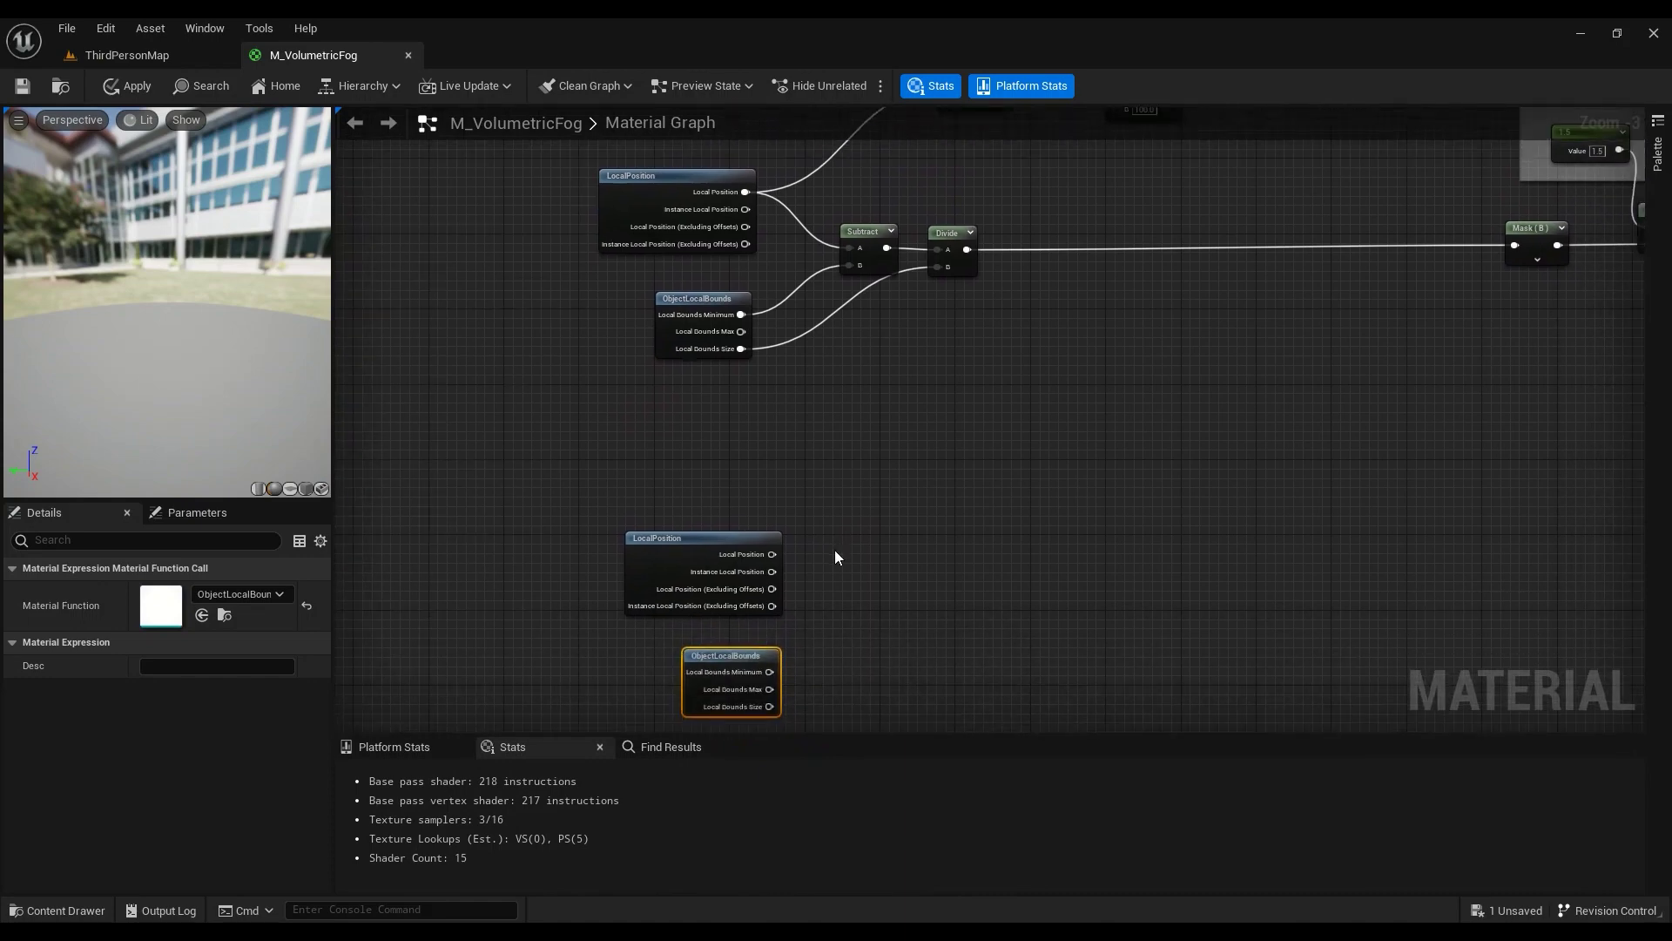
left_click_drag(770, 554, 886, 615)
type("subtr")
key("Return")
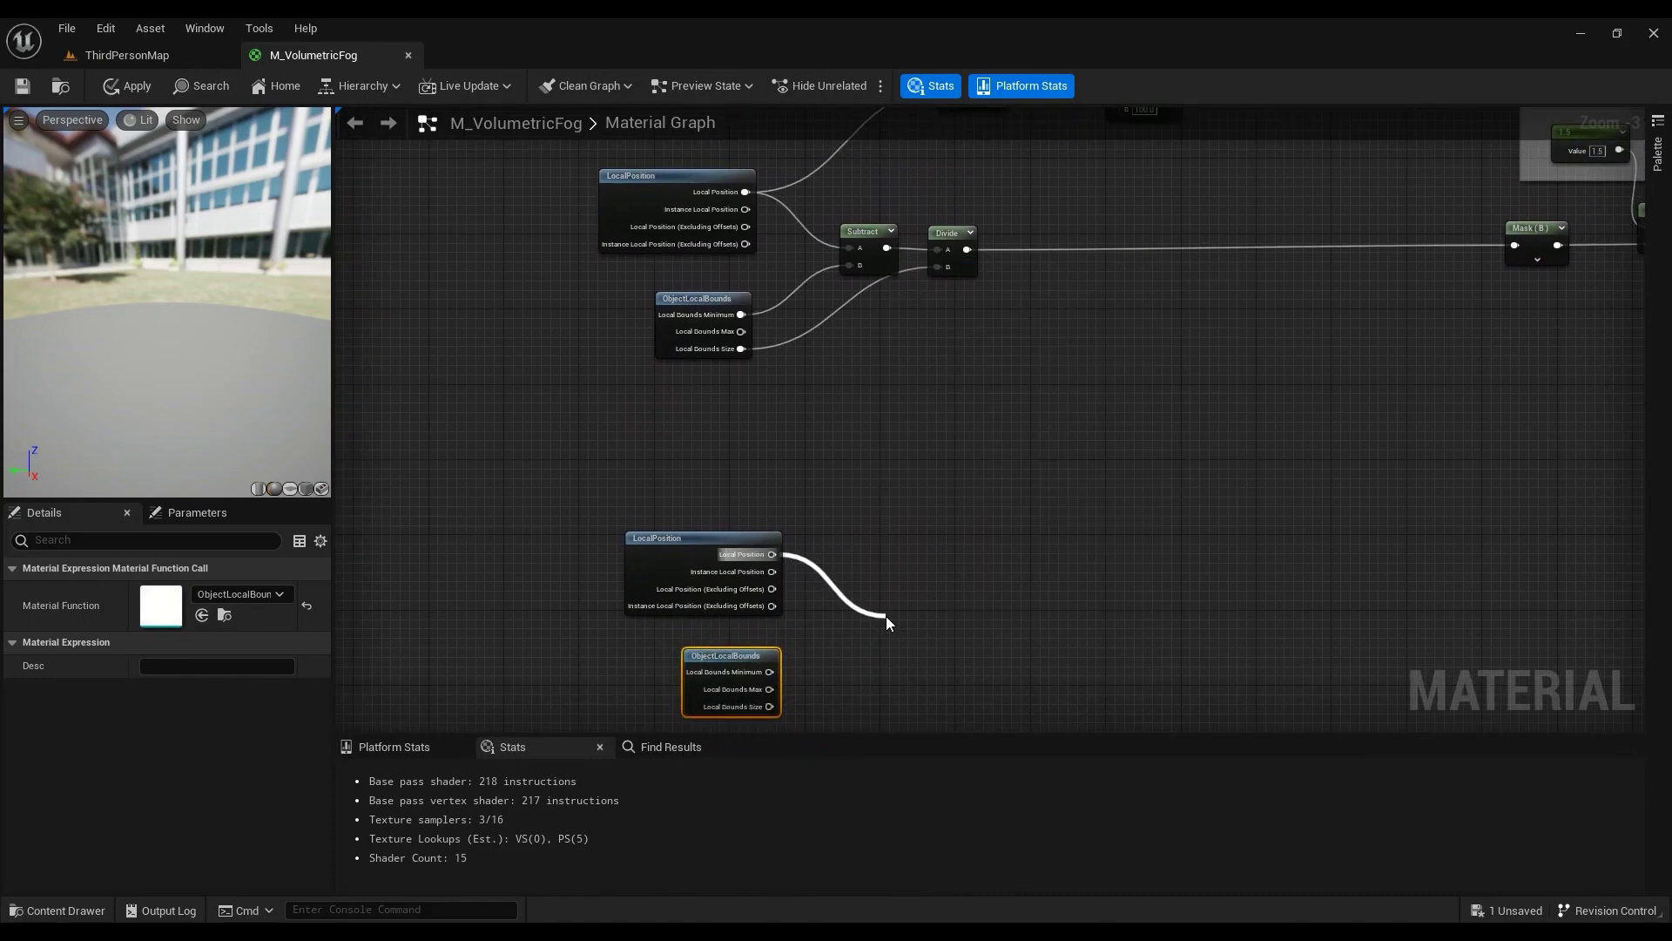
left_click_drag(772, 676, 916, 610)
Step: Add a Divide node that divides the new Subtract result by Local Bounds Size
right_click_drag(980, 602, 876, 602)
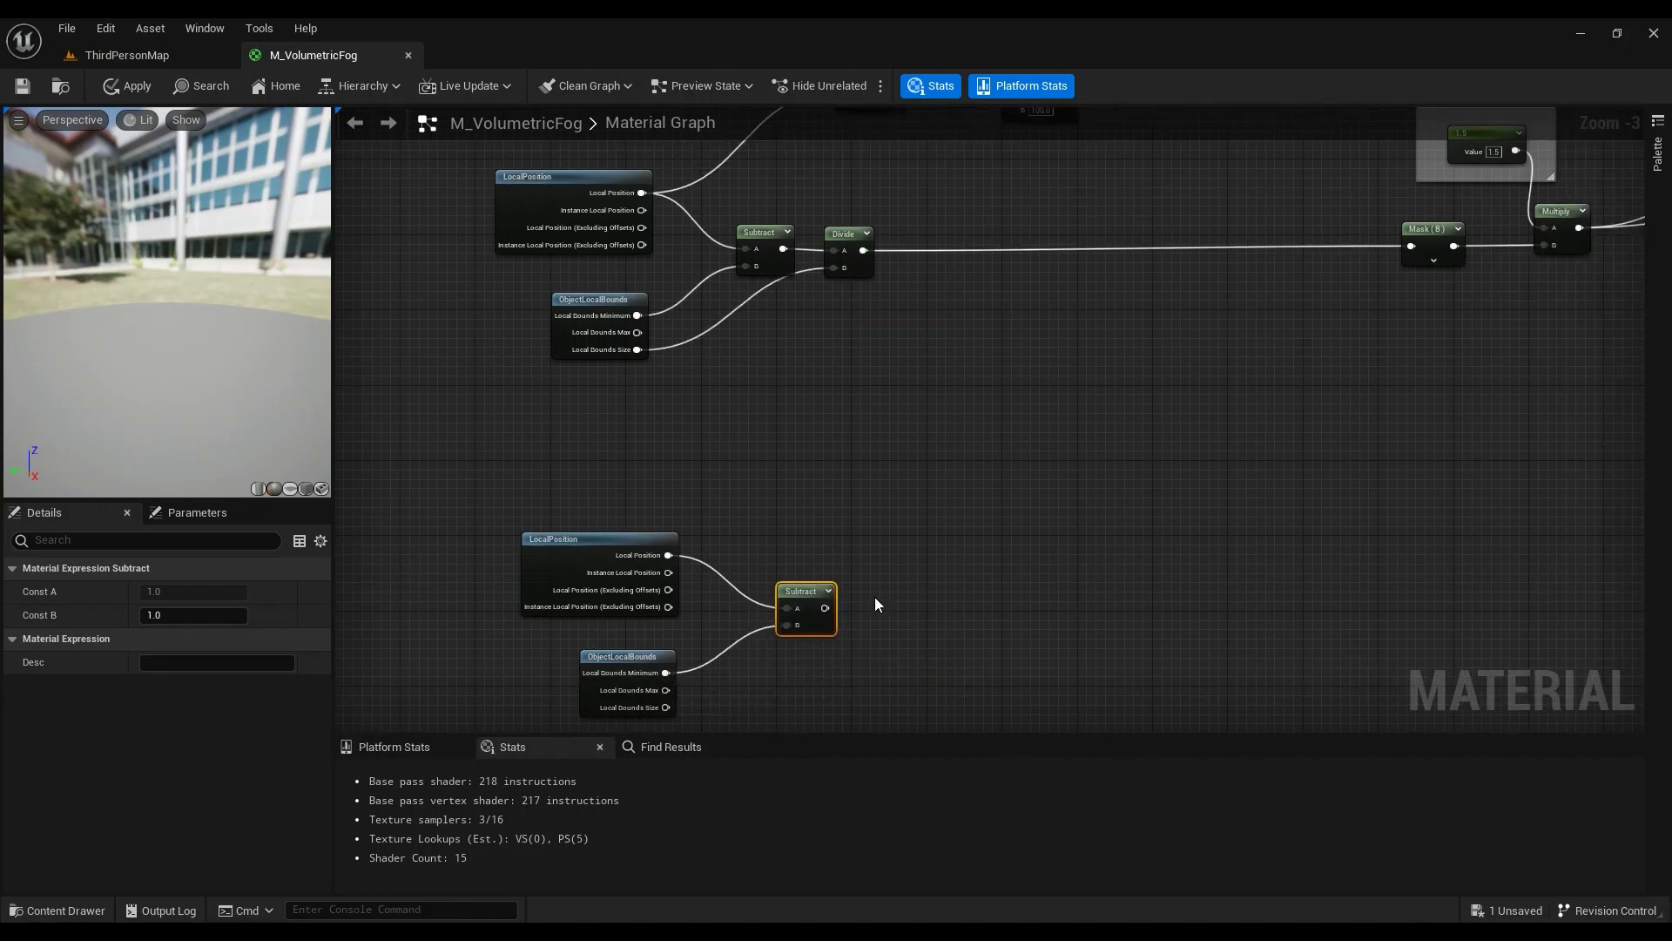
left_click_drag(827, 610, 866, 609)
type("divi")
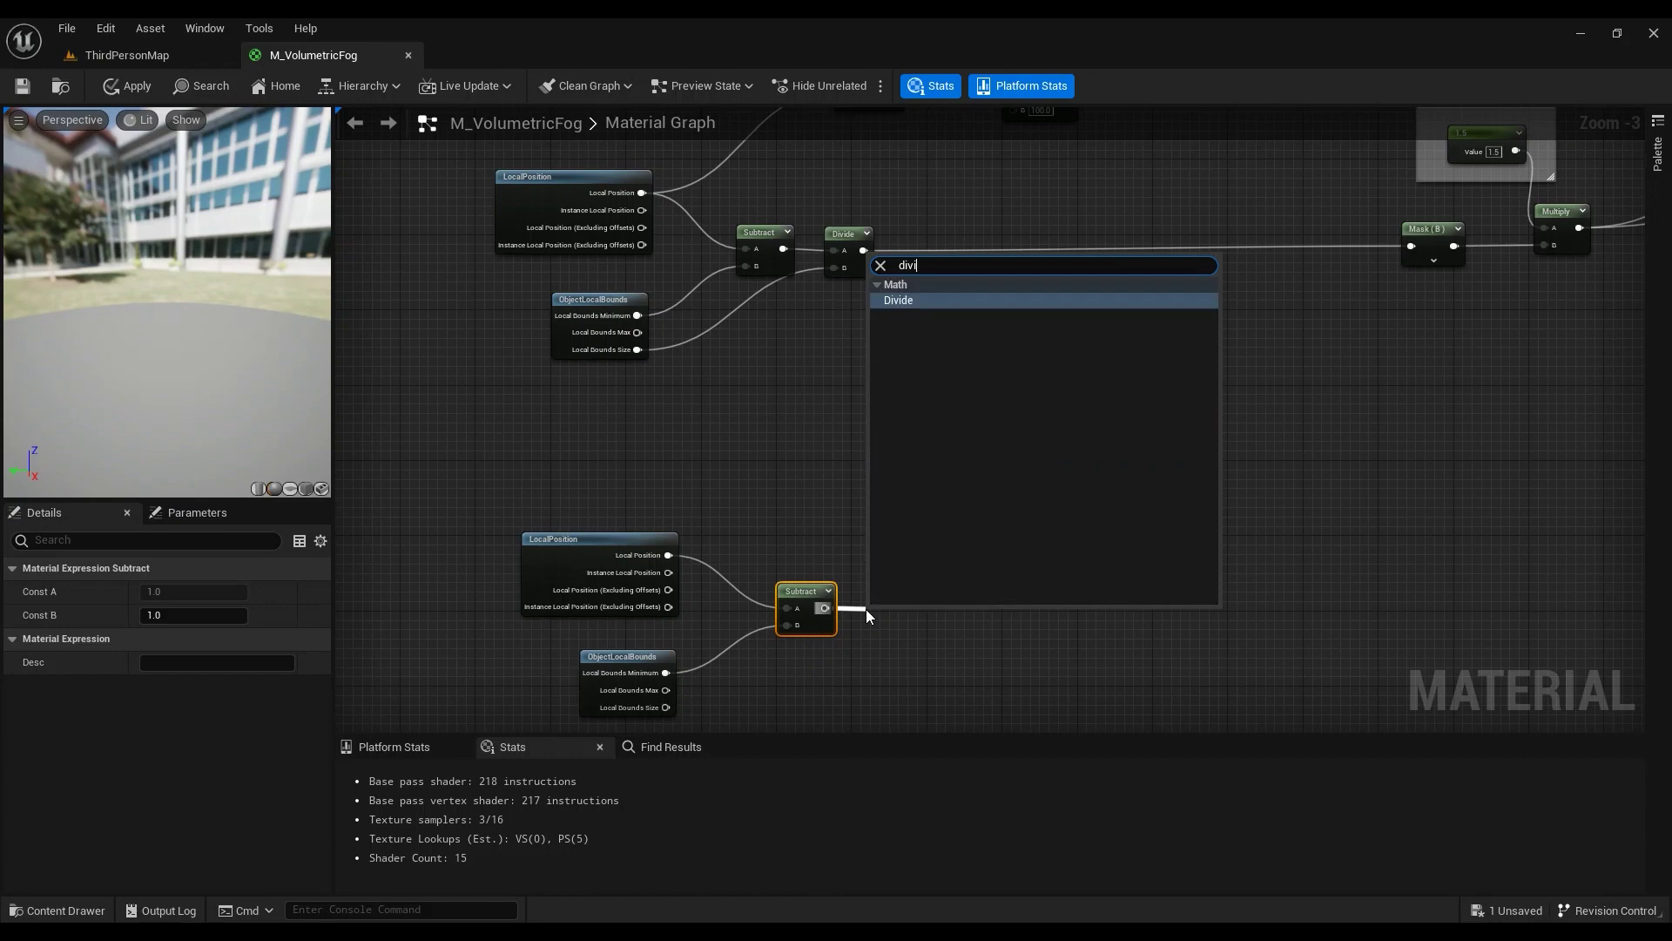
key("Return")
left_click_drag(665, 707, 880, 653)
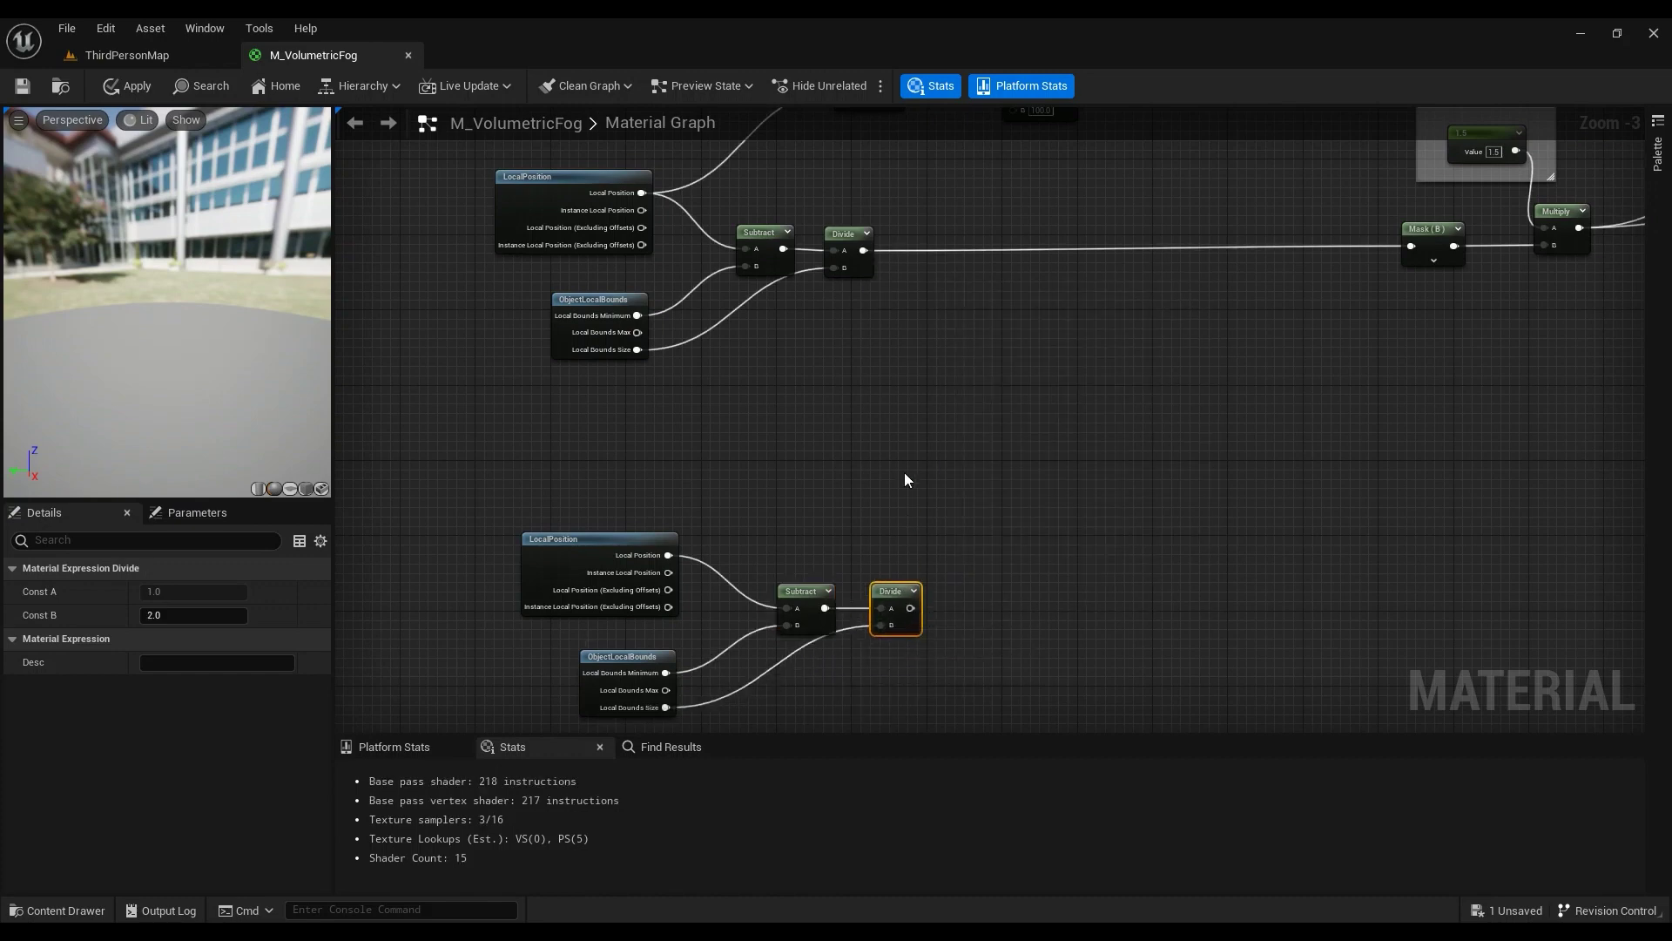
Step: Add a ComponentMask node with R and G enabled, fed by the new LocalPosition node's Local Position output
right_click_drag(904, 475, 868, 577)
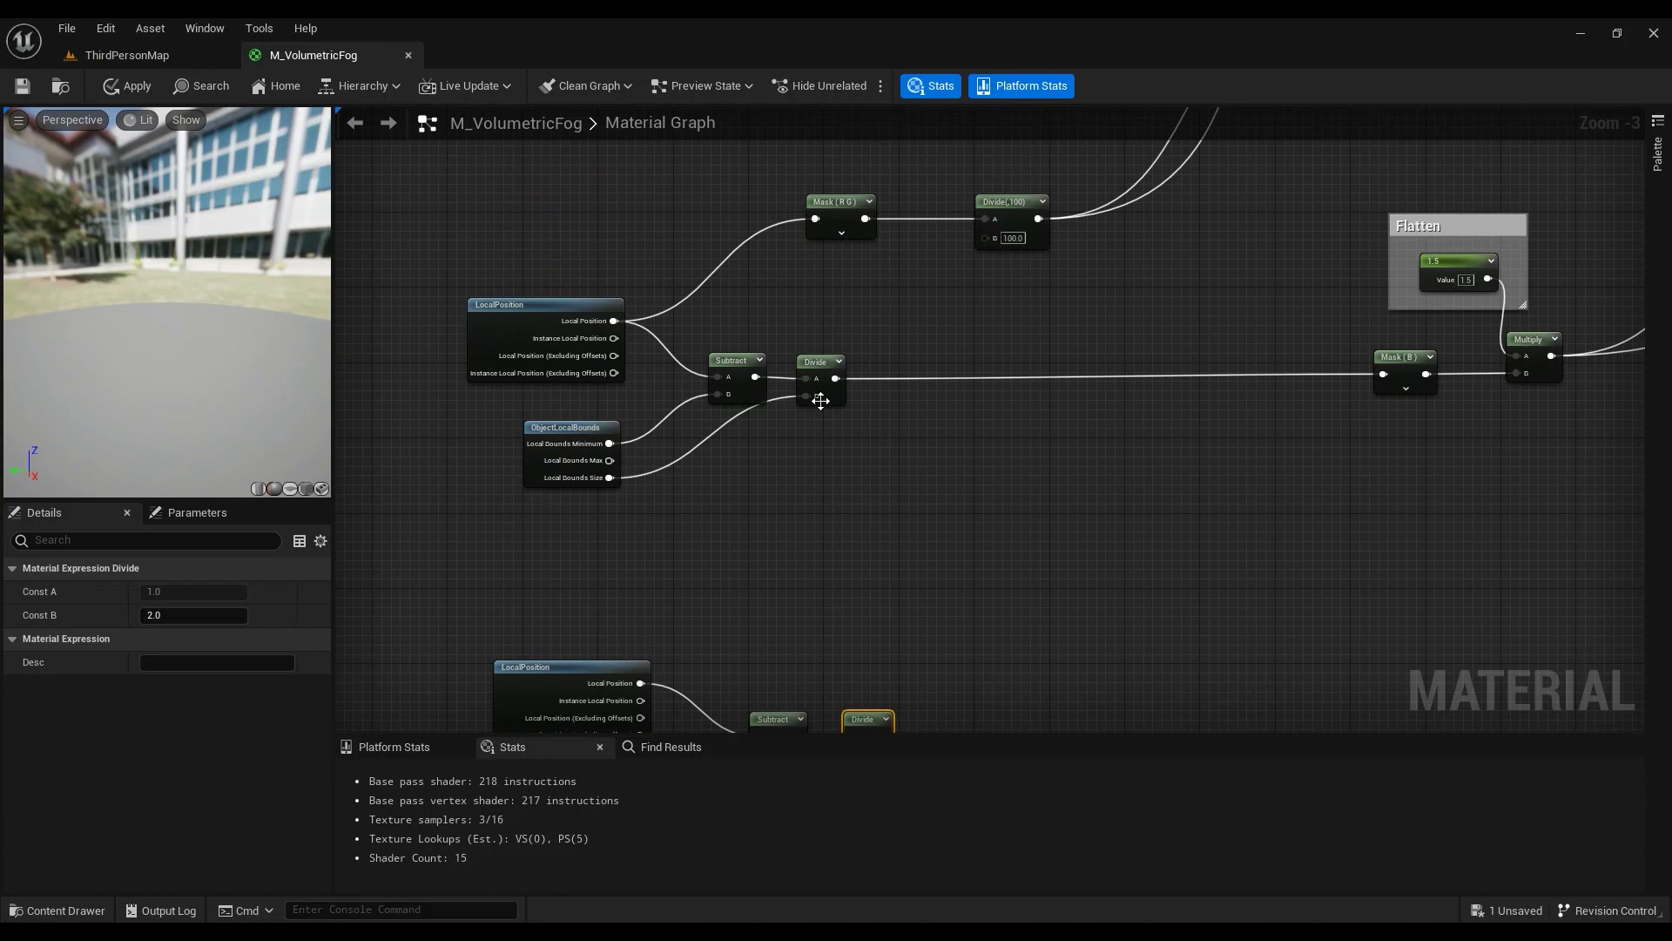
left_click_drag(640, 683, 862, 622)
type("mask")
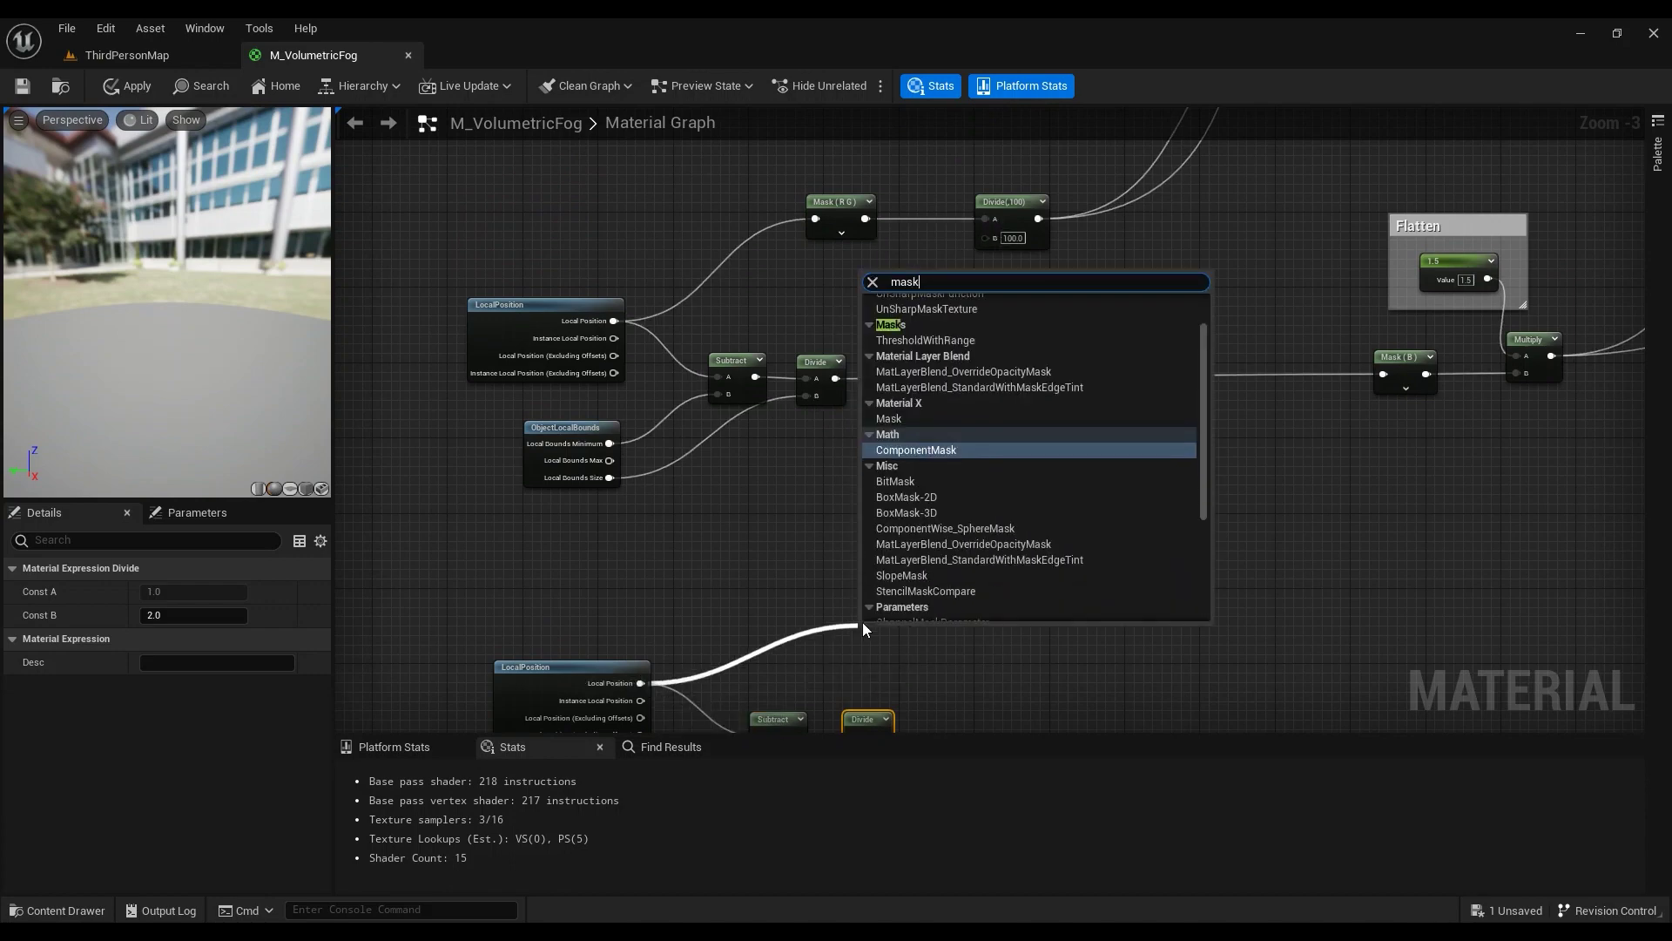
left_click(946, 448)
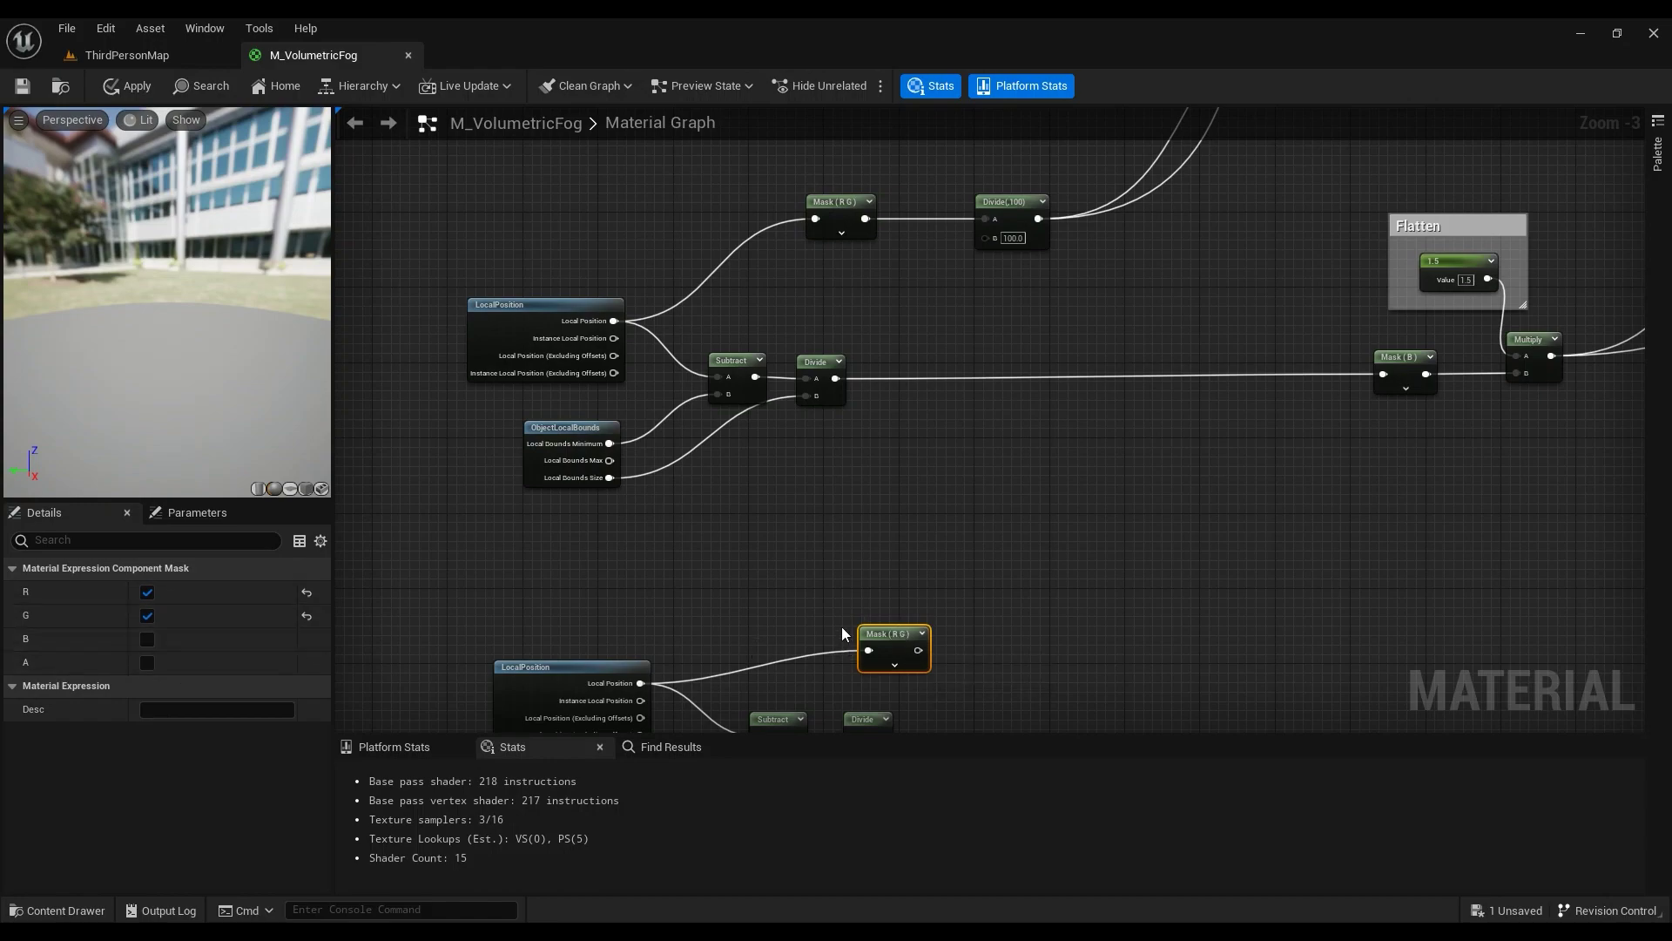
Step: Add a Divide node after the new R G mask, set its B value to 100, and align it with the mask
right_click_drag(966, 620, 822, 550)
left_click_drag(771, 579, 826, 571)
type("divi")
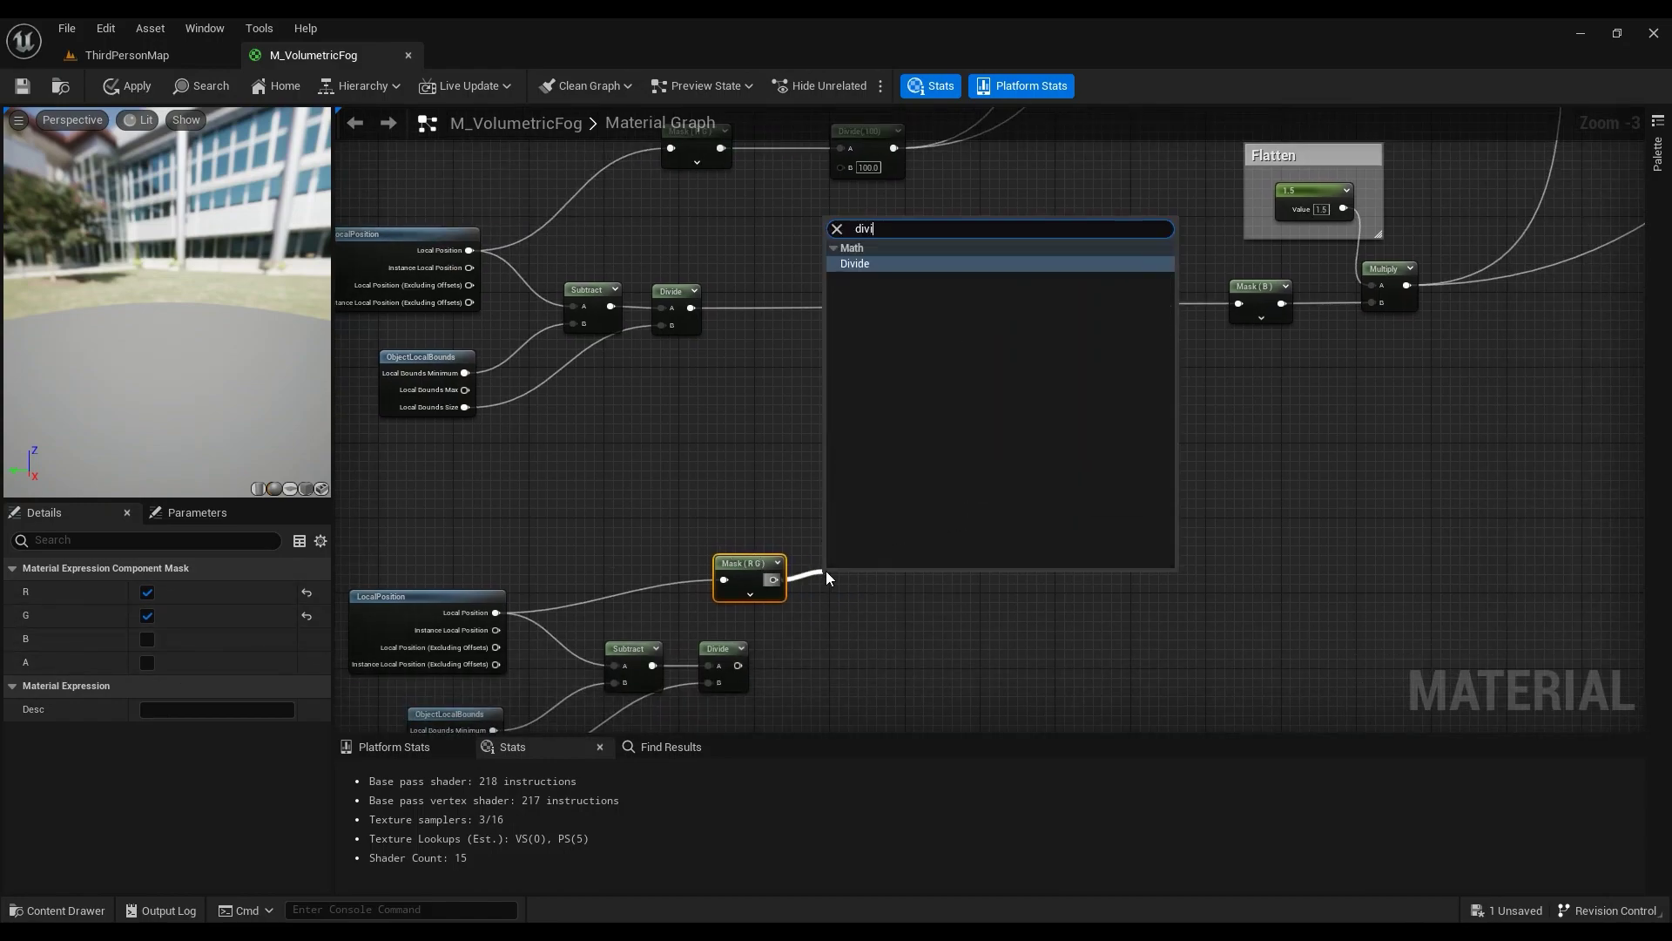
key("Return")
left_click(856, 615)
type("100")
key("Return")
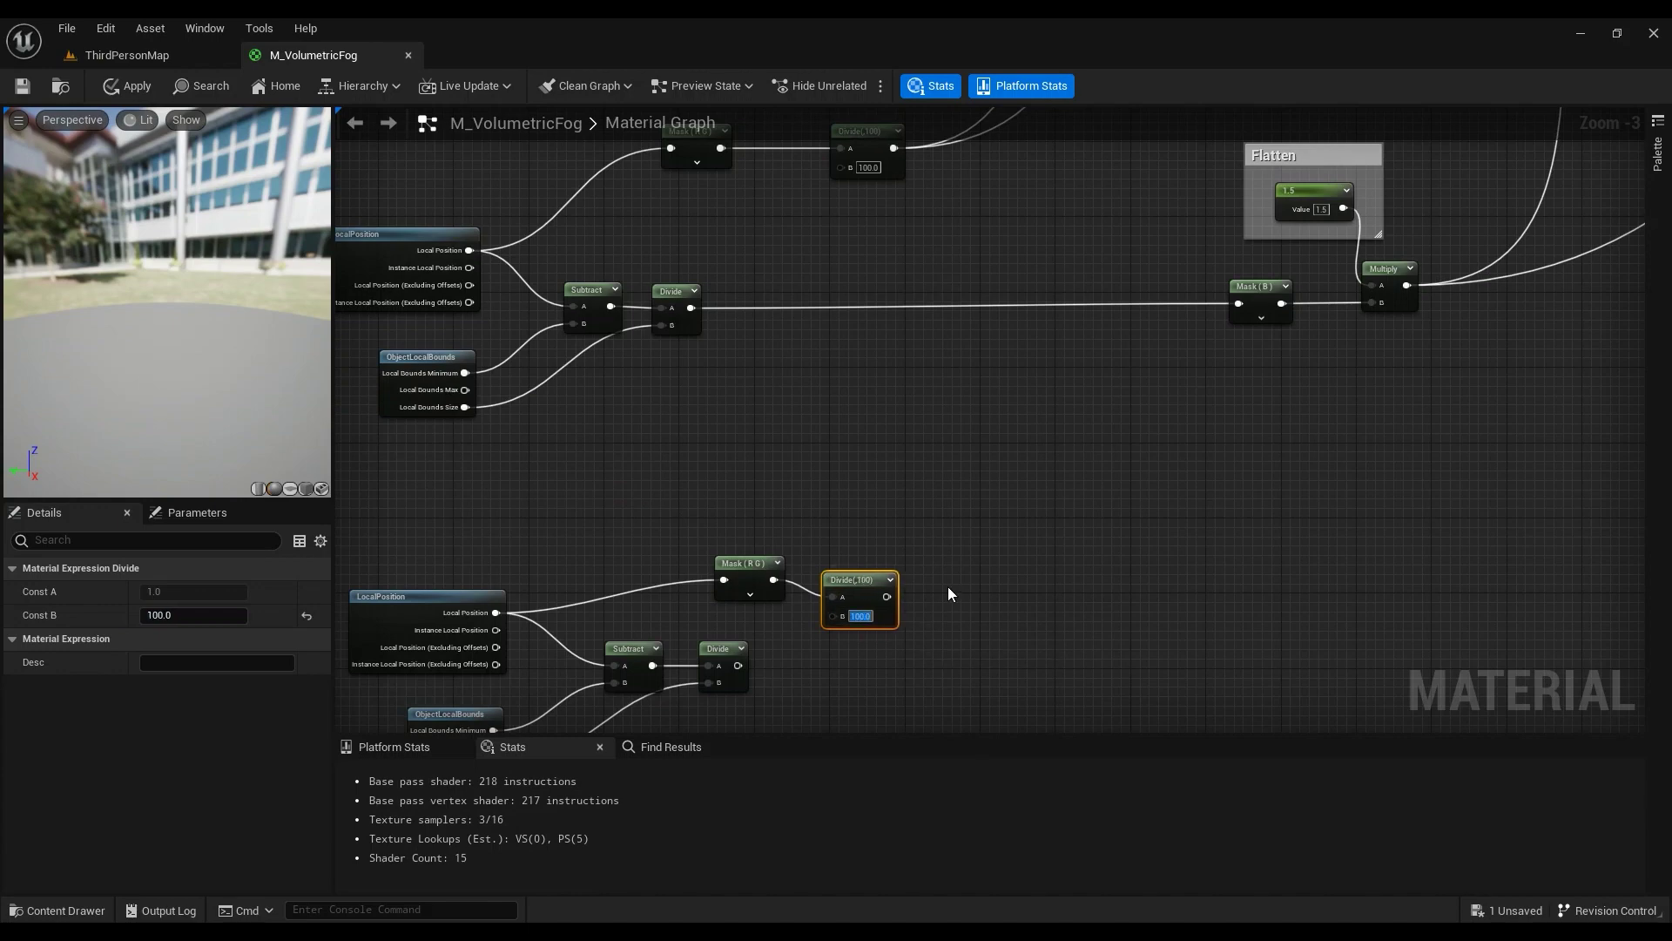
left_click_drag(848, 577, 865, 561)
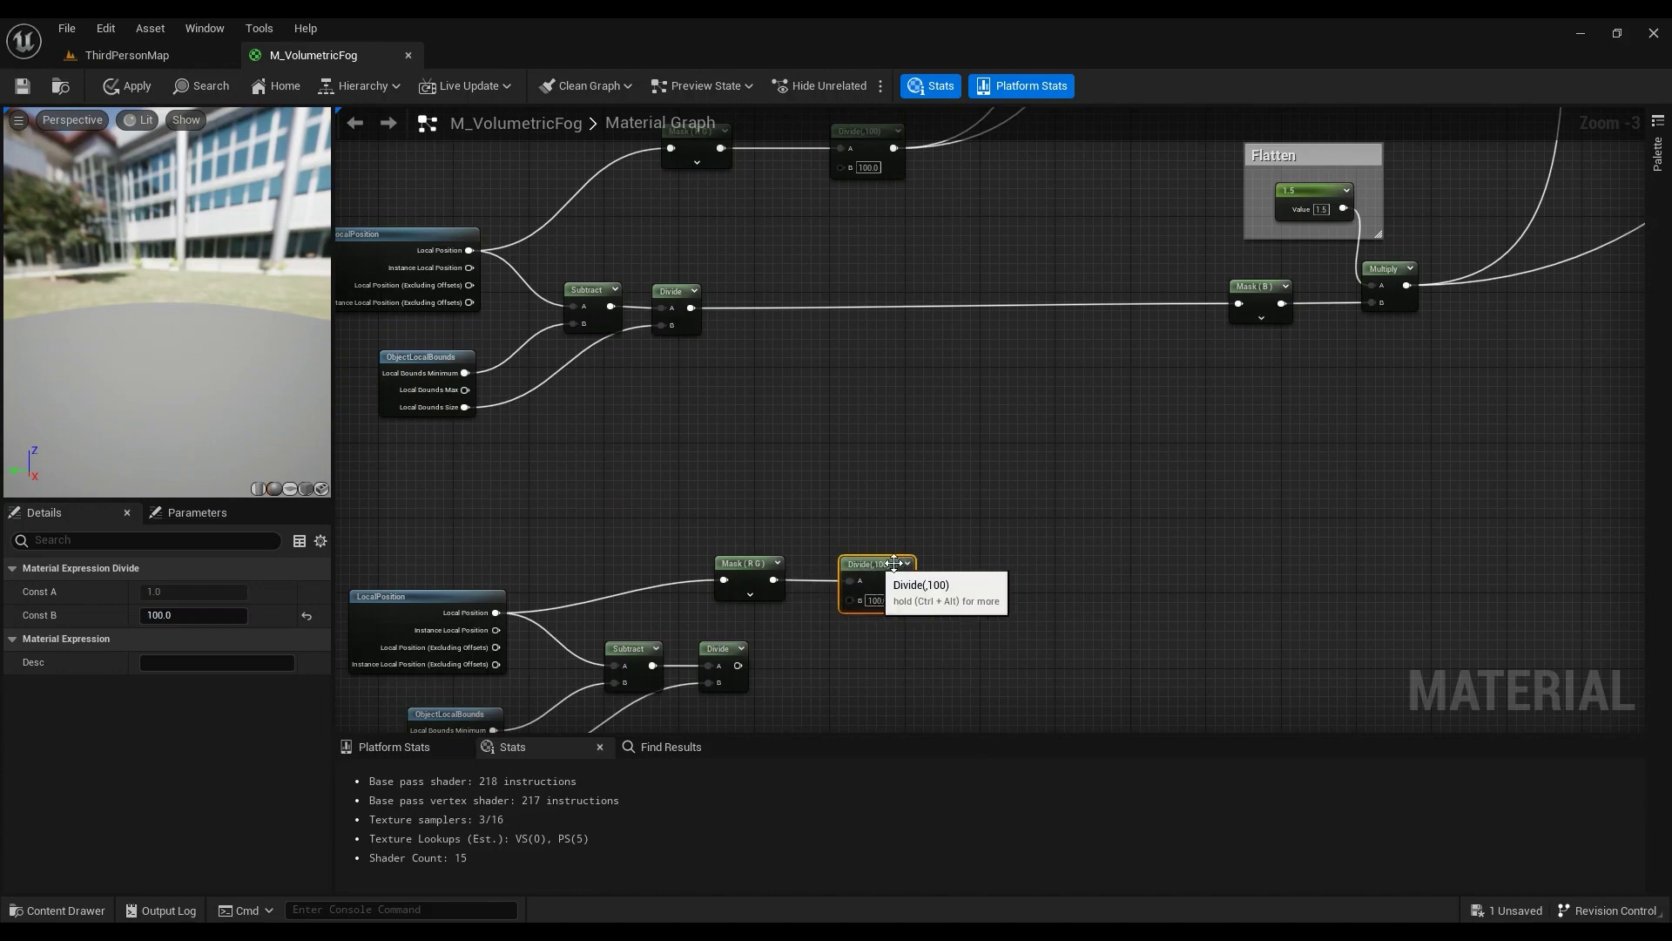
Step: Reposition the new R G mask and Divide pair, and move the newly built node group further down from the original graph
right_click_drag(877, 221, 883, 298)
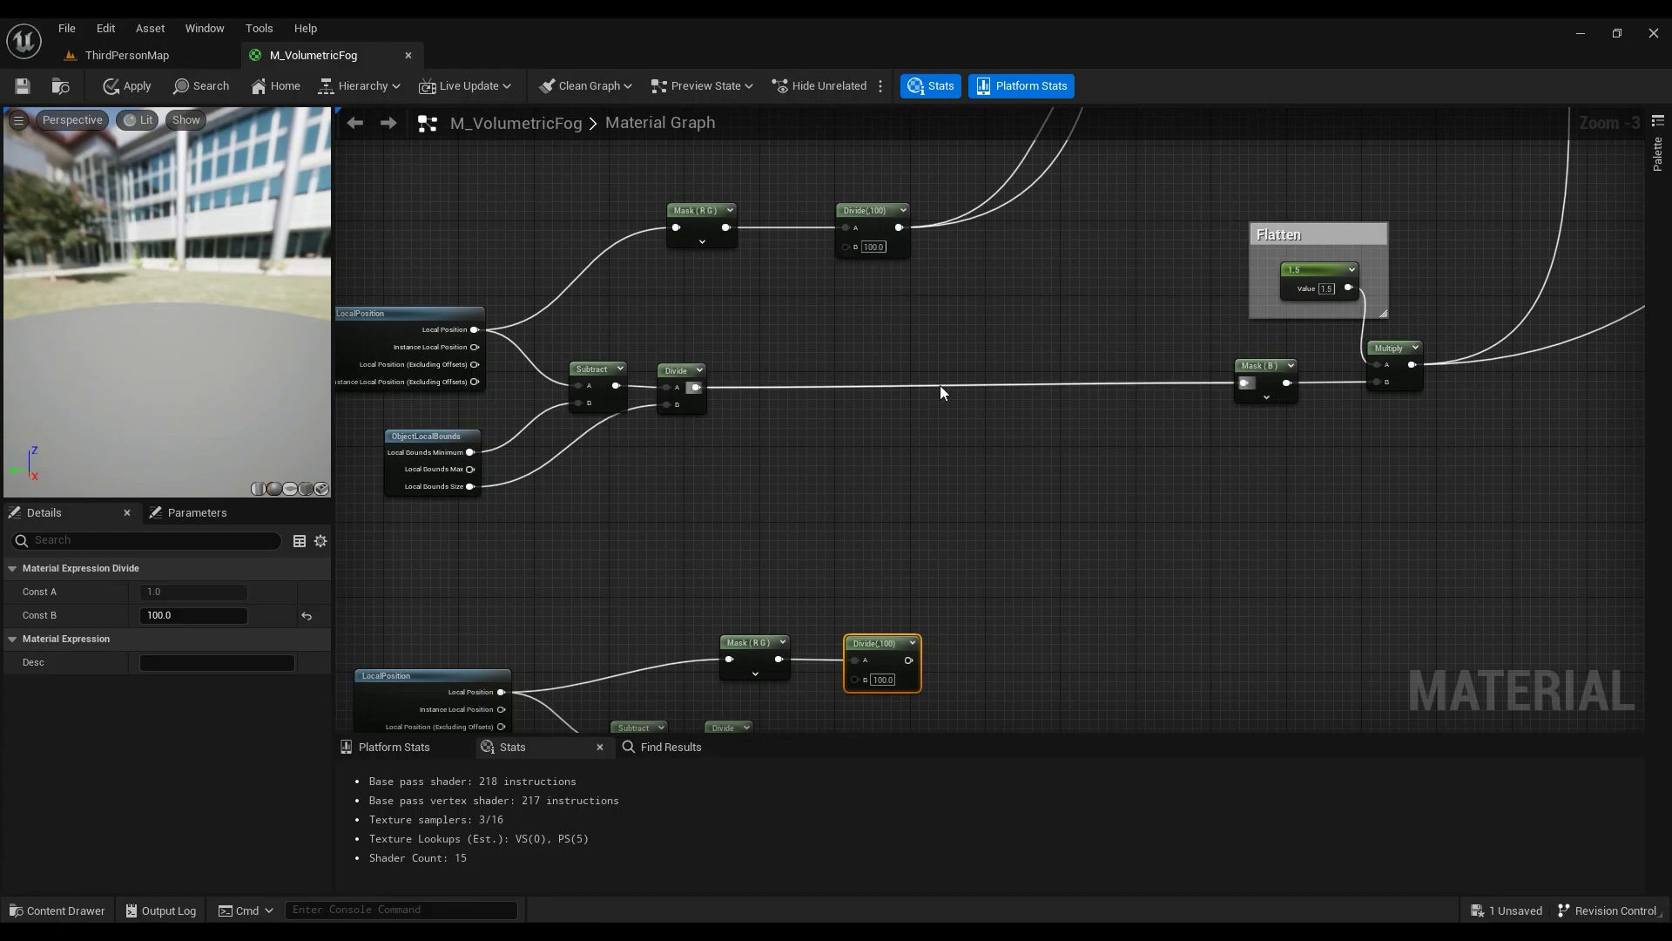
right_click_drag(928, 602, 826, 403)
left_click_drag(859, 396, 688, 407)
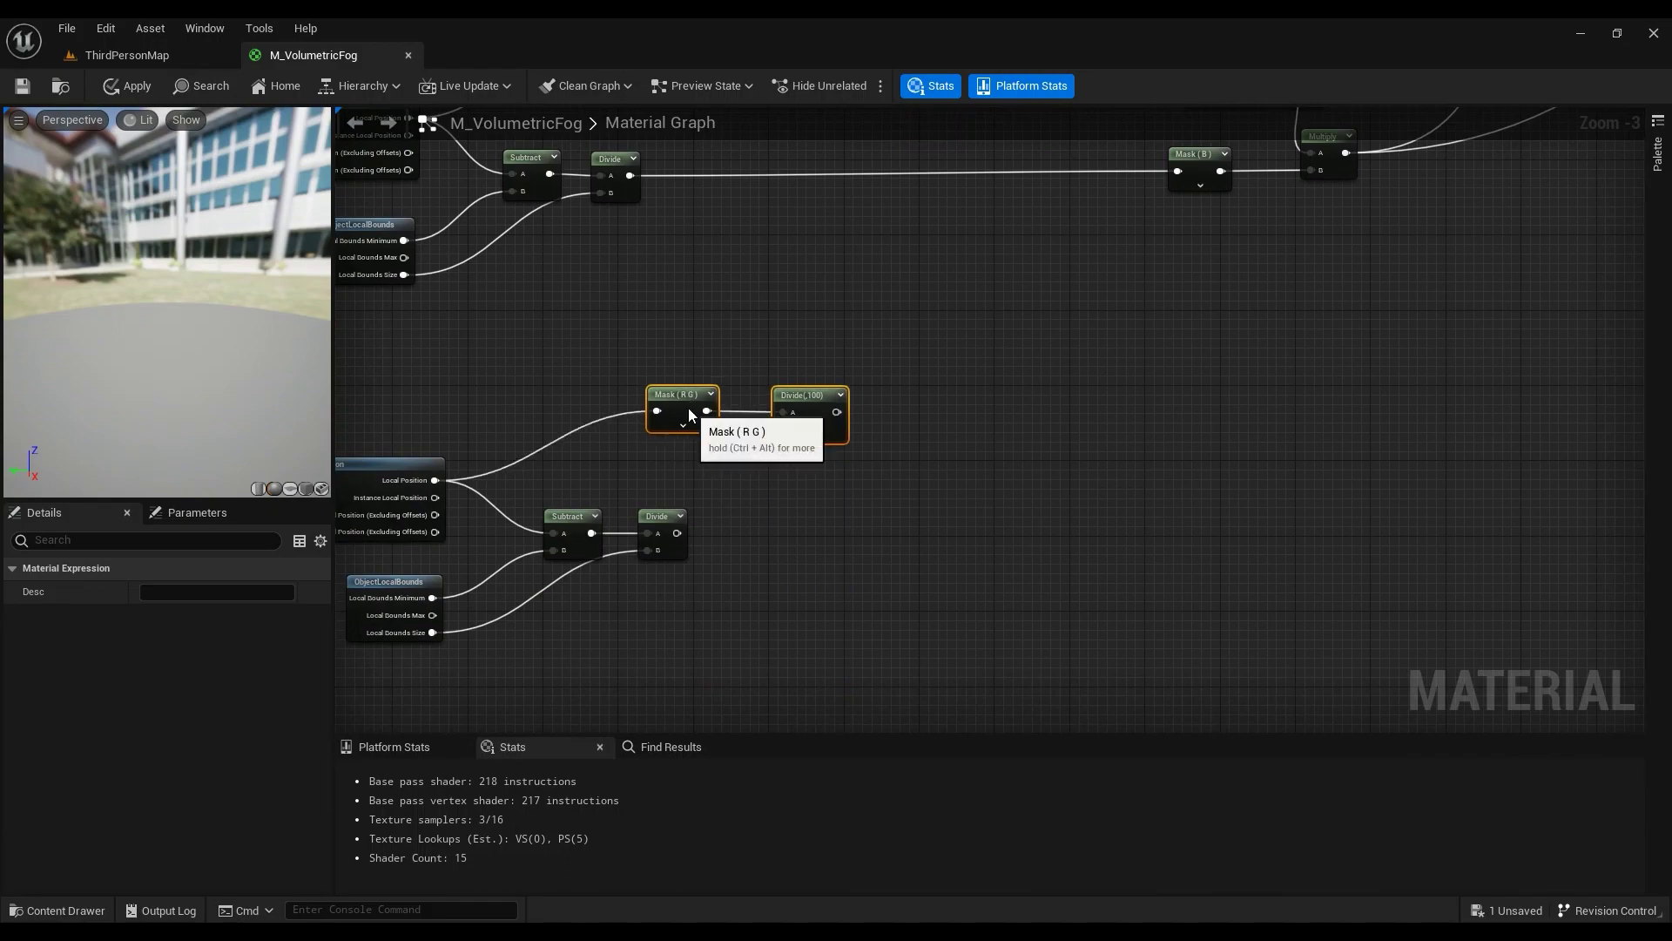
right_click_drag(742, 435, 828, 444)
left_click_drag(1029, 371, 455, 653)
left_click_drag(443, 498, 415, 644)
Step: Add a ComponentMask node after the new bounds-size Divide node and enable only its B channel
right_click_drag(837, 351, 762, 511)
right_click_drag(950, 553, 798, 382)
left_click_drag(511, 678, 801, 653)
type("mask")
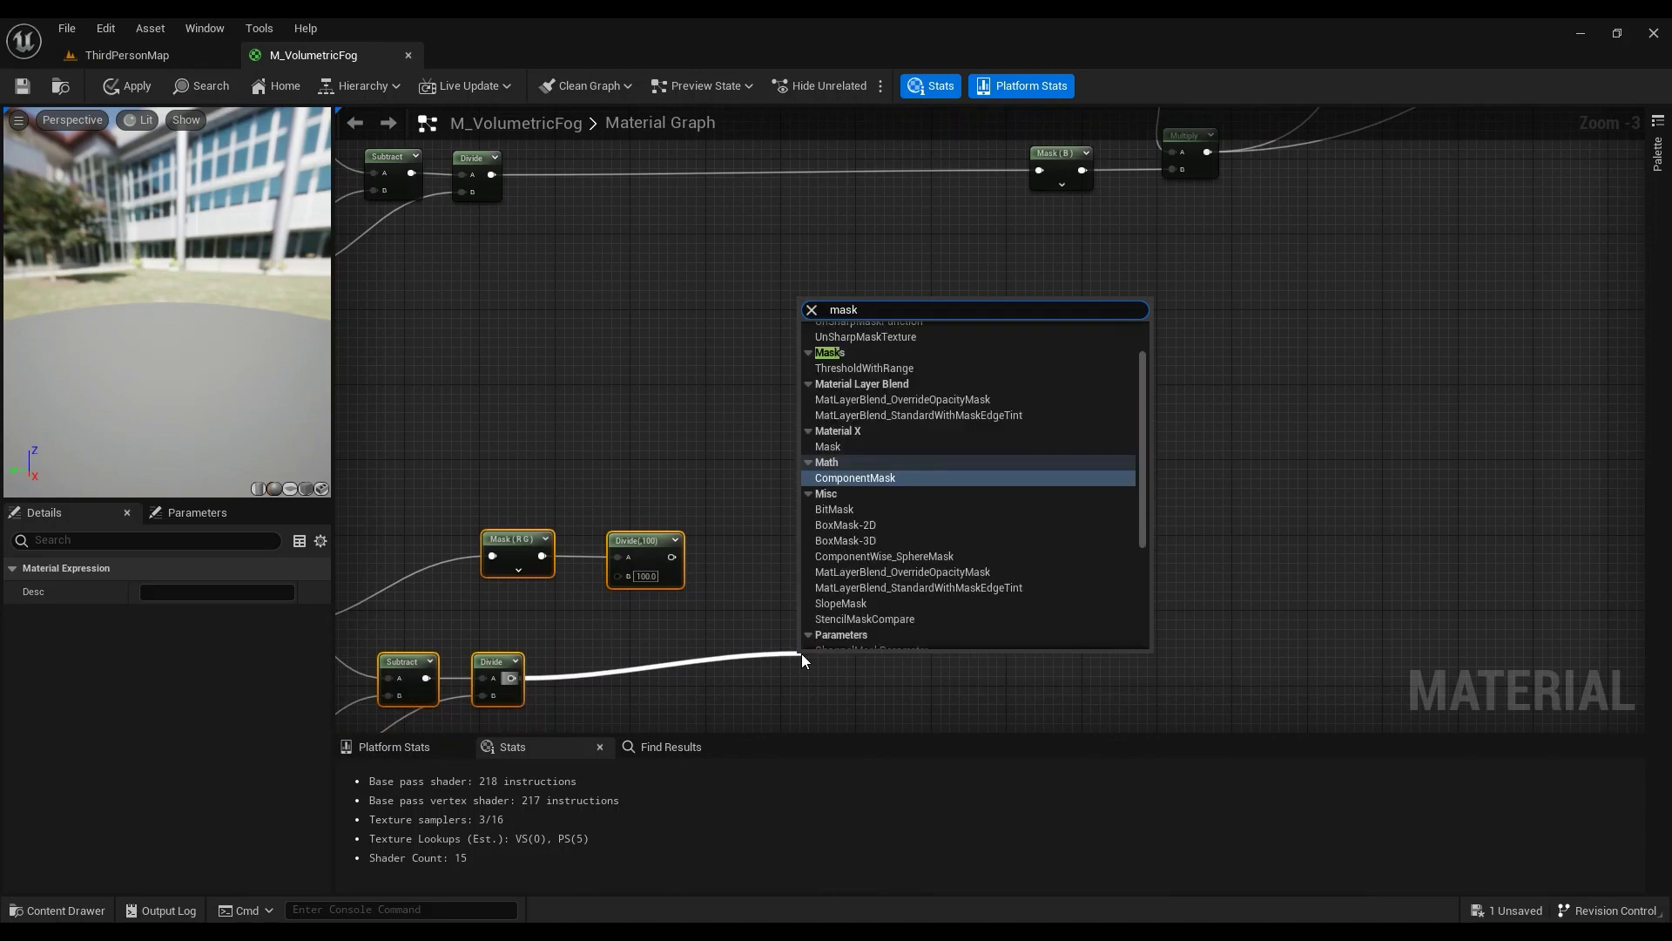
left_click(893, 473)
left_click(147, 592)
left_click(148, 616)
left_click(147, 641)
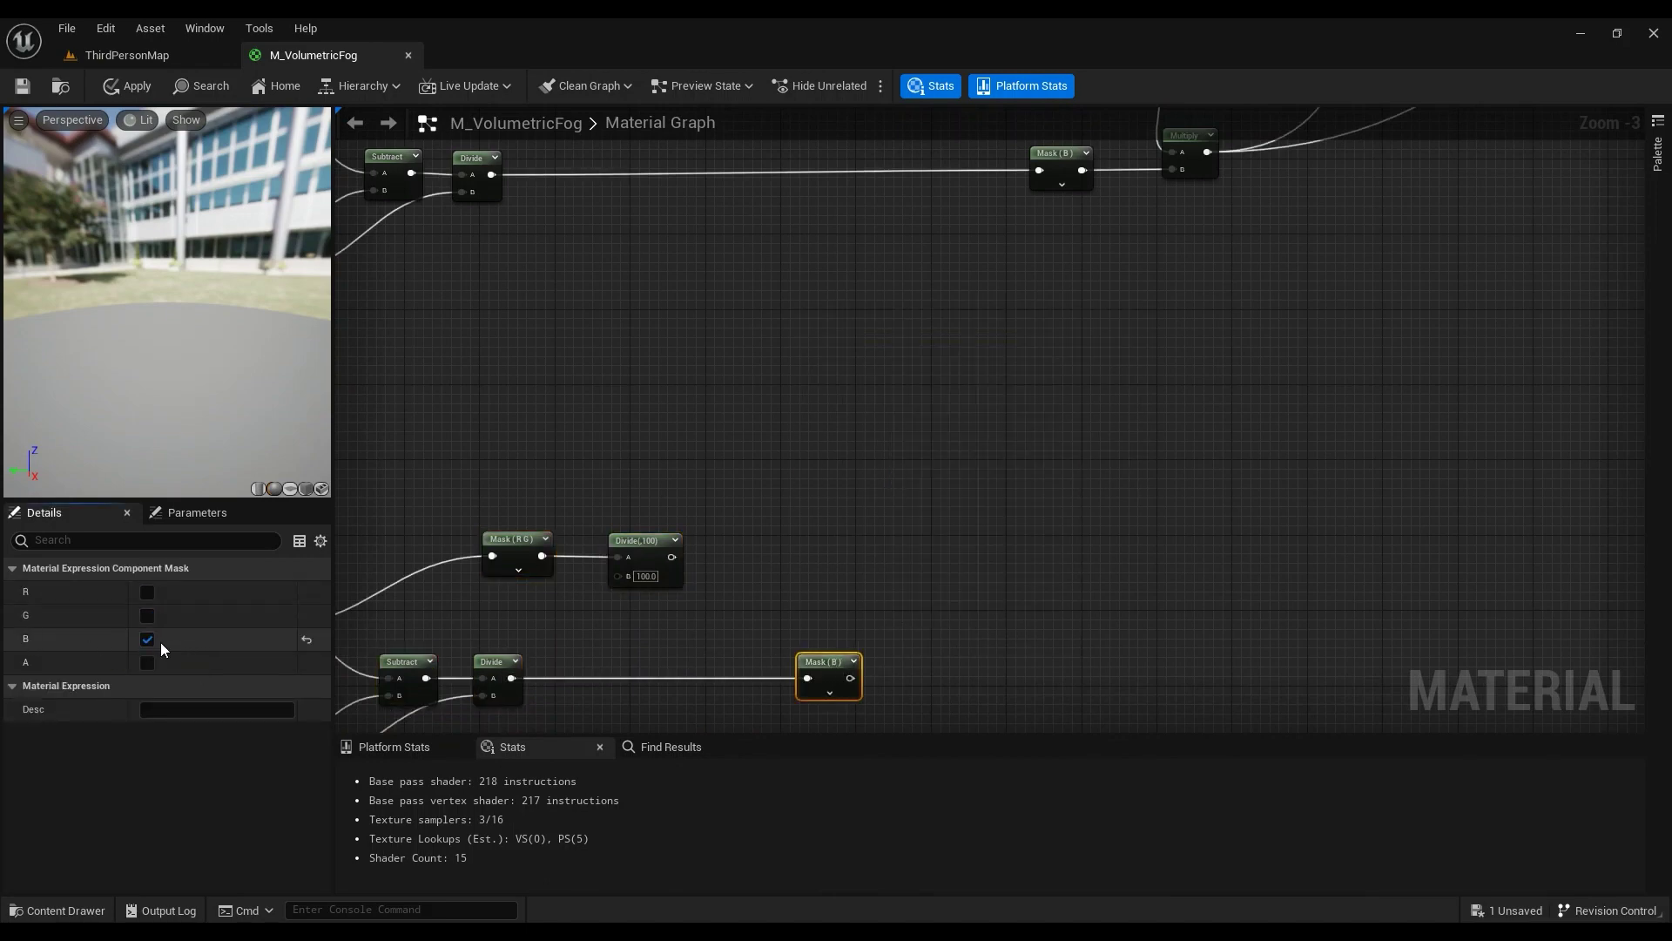
Step: Add a Multiply node and connect the new B mask's output to its B input
right_click_drag(1010, 643, 895, 634)
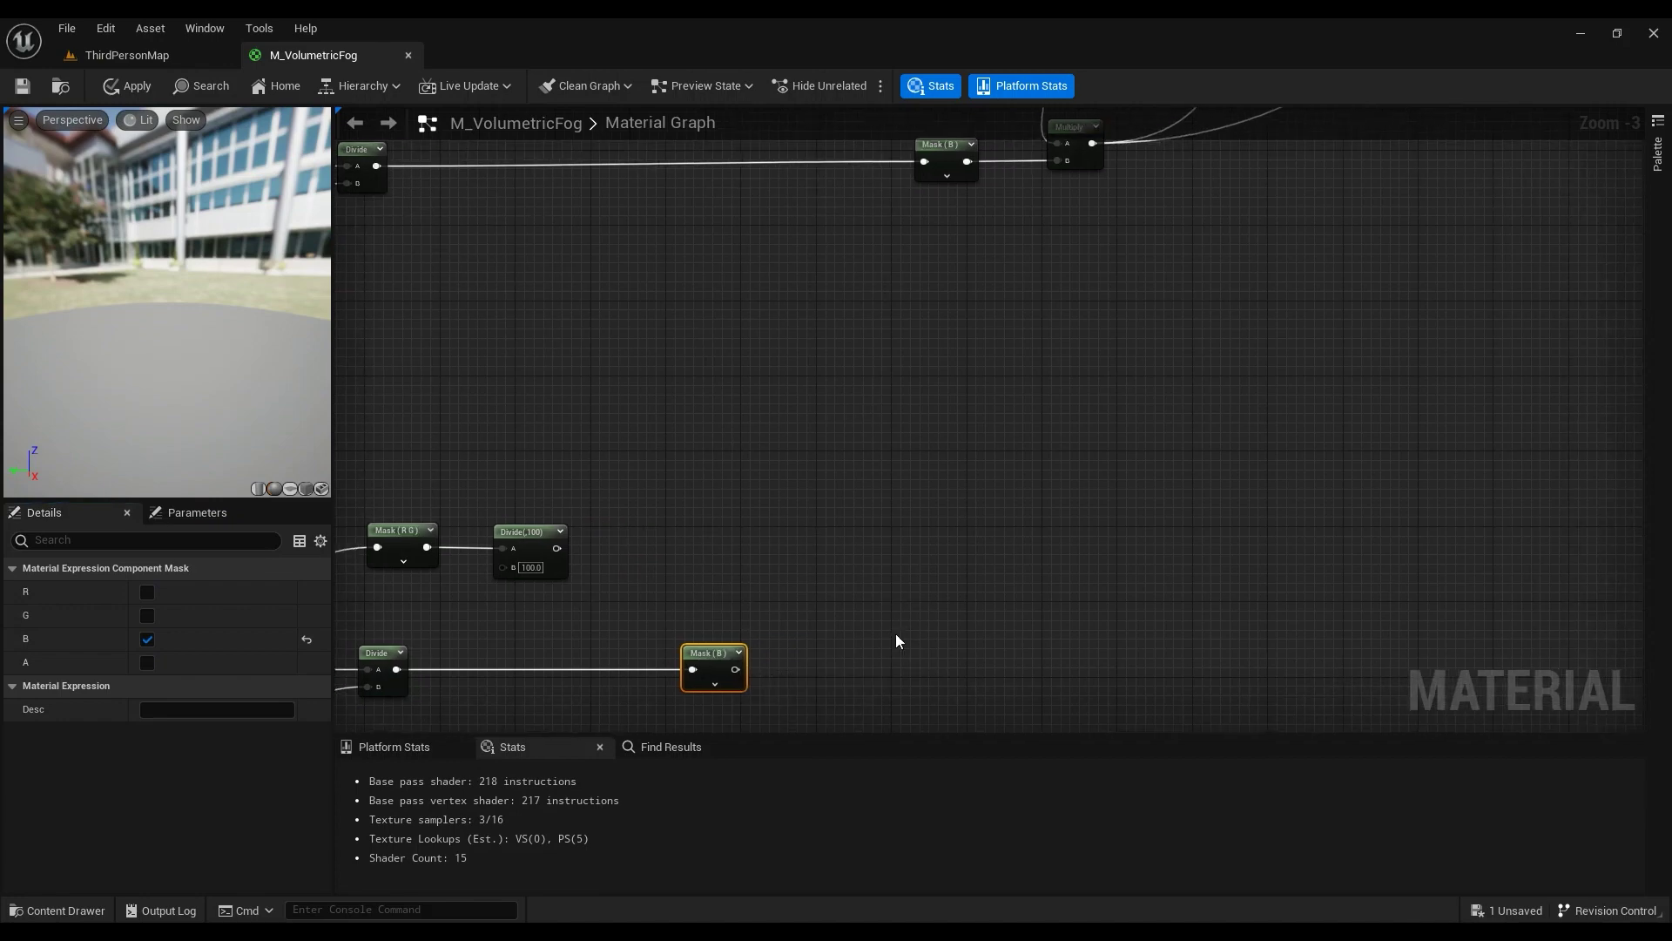
left_click(832, 631)
left_click_drag(735, 670, 841, 686)
Step: Add a Constant node with value 1.5 and connect it to the A input of the new Multiply node
right_click_drag(972, 499, 1020, 482)
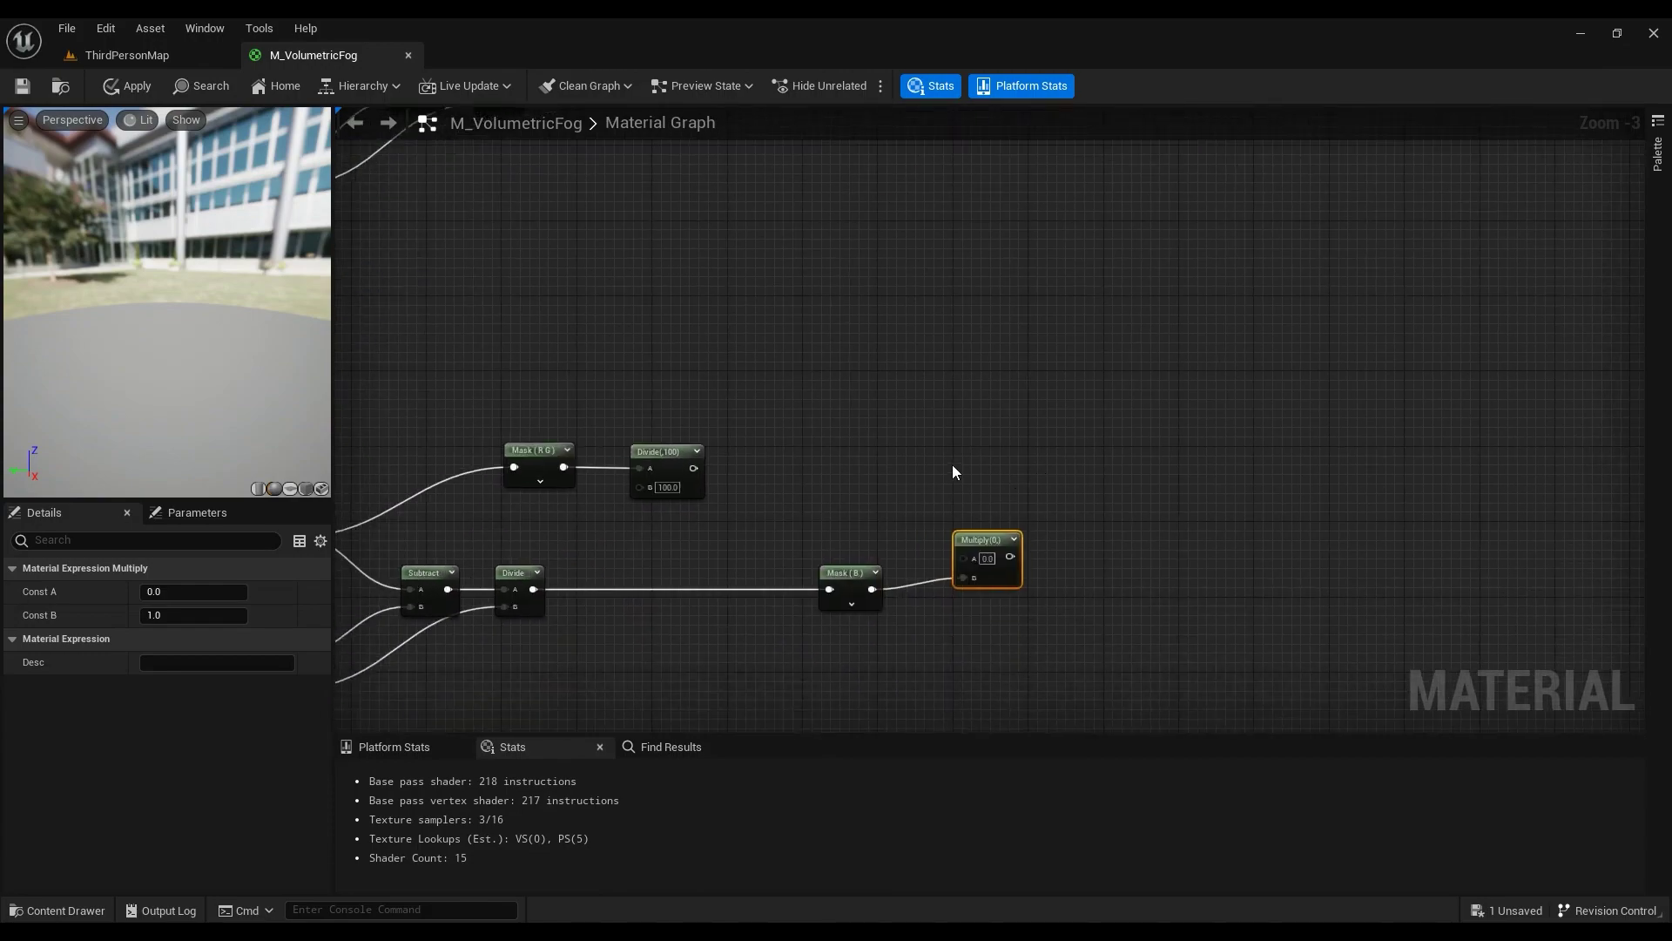
left_click(868, 520)
type("1.5")
key("Return")
right_click_drag(1023, 418, 993, 588)
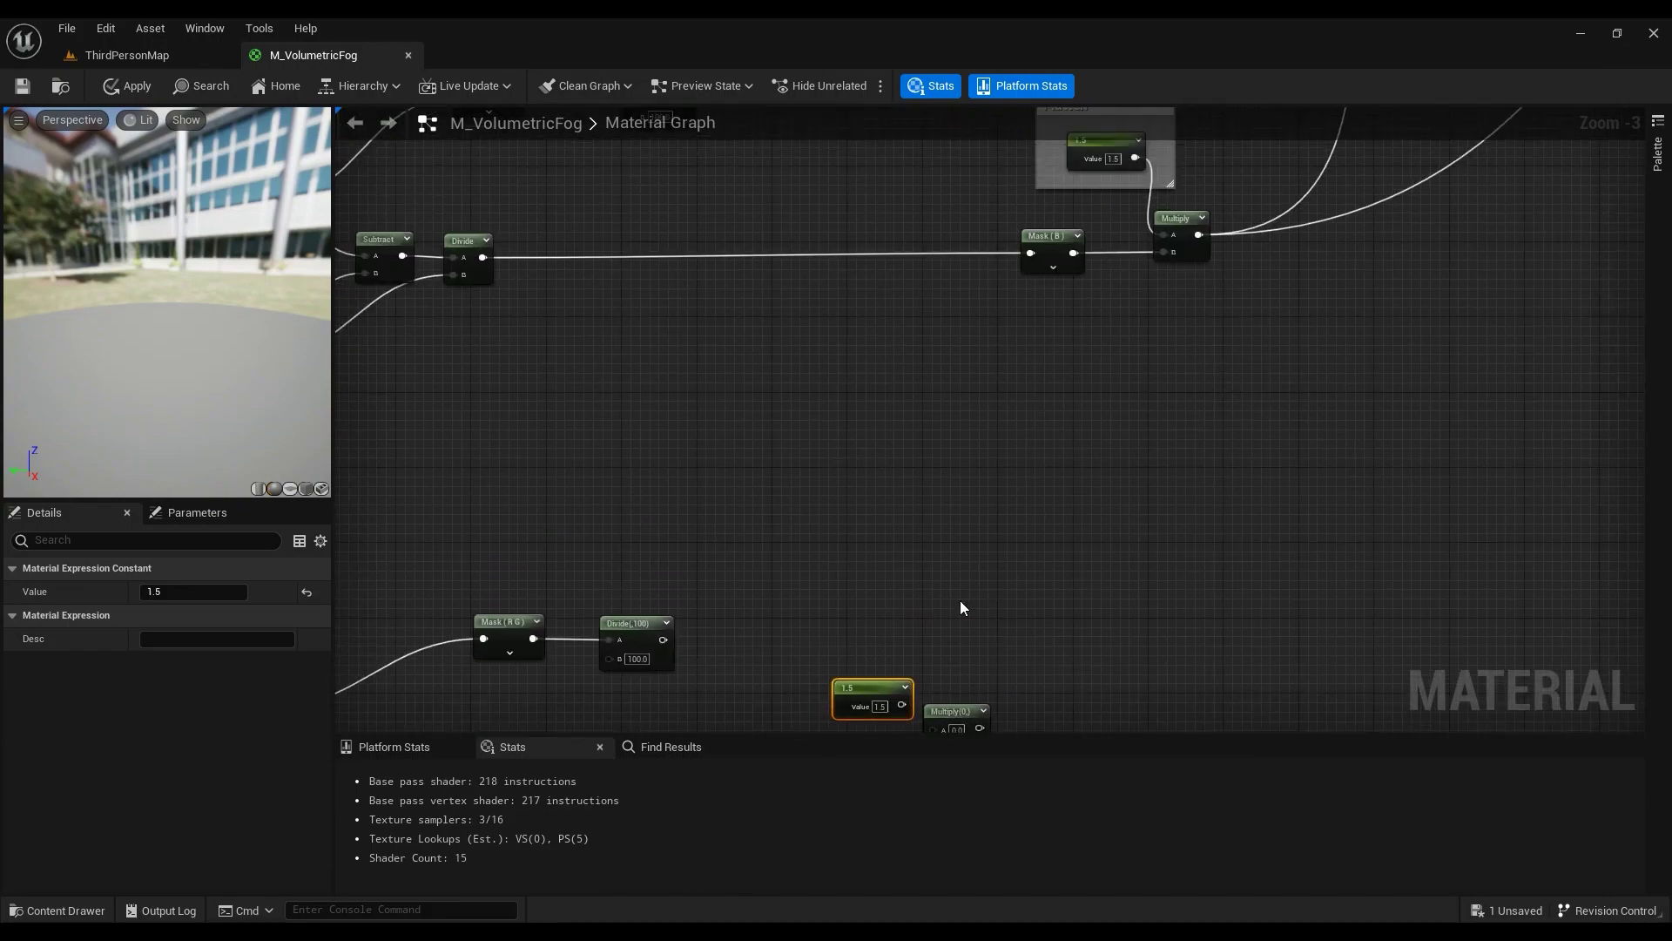
right_click_drag(1080, 326, 1084, 412)
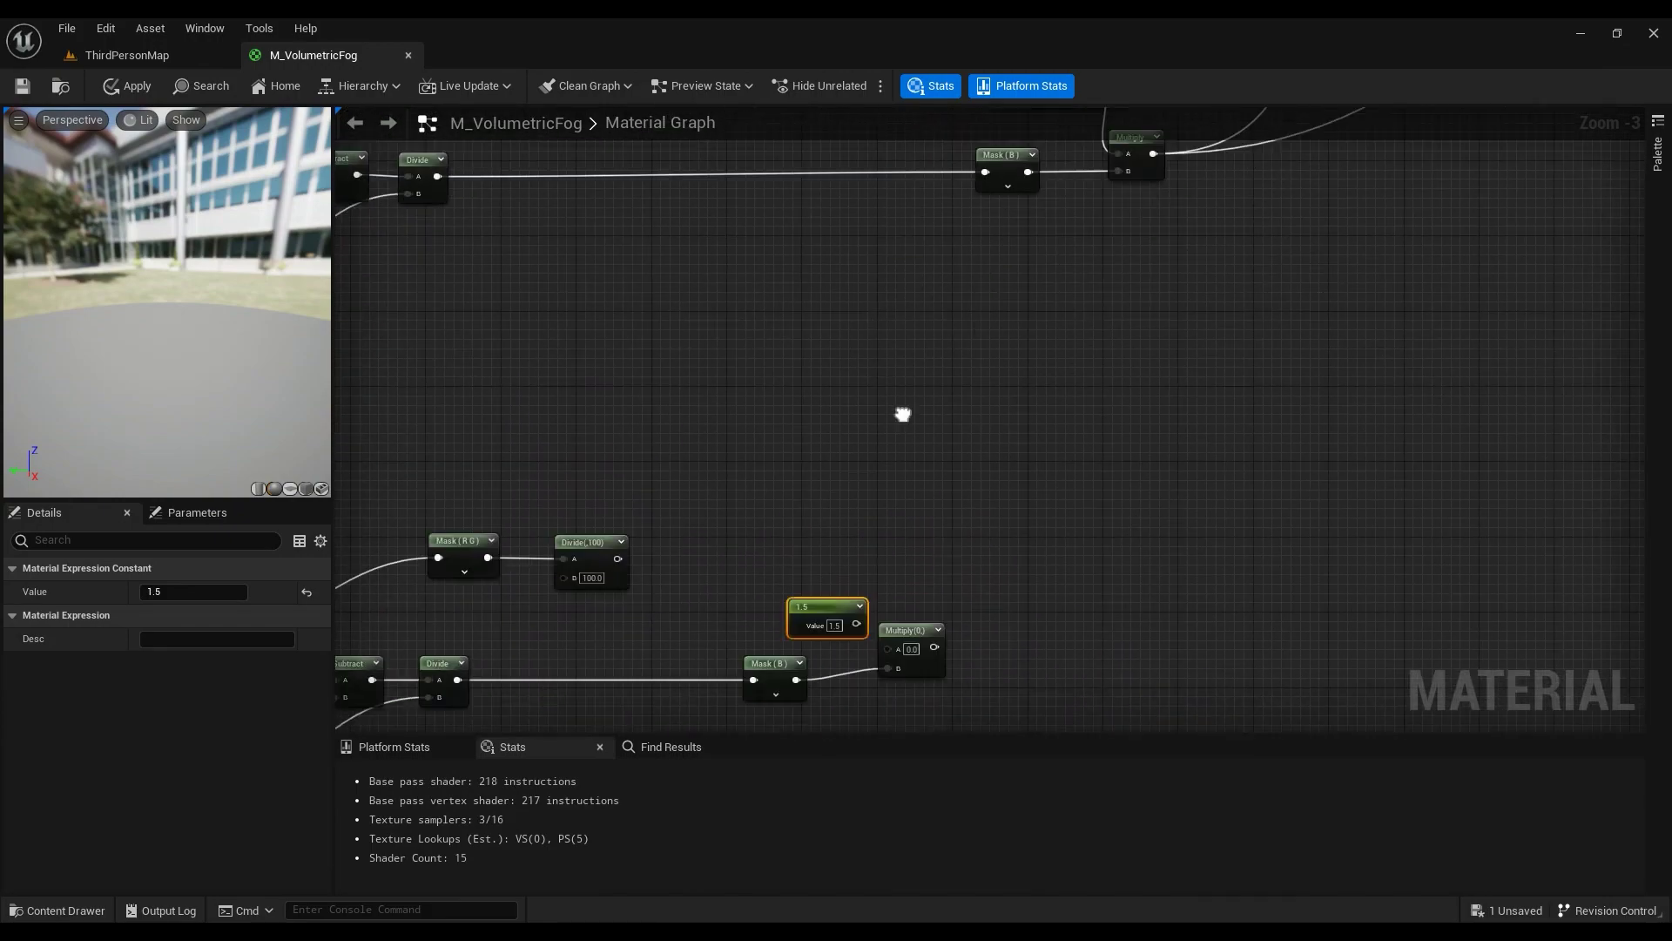
left_click_drag(866, 440, 822, 432)
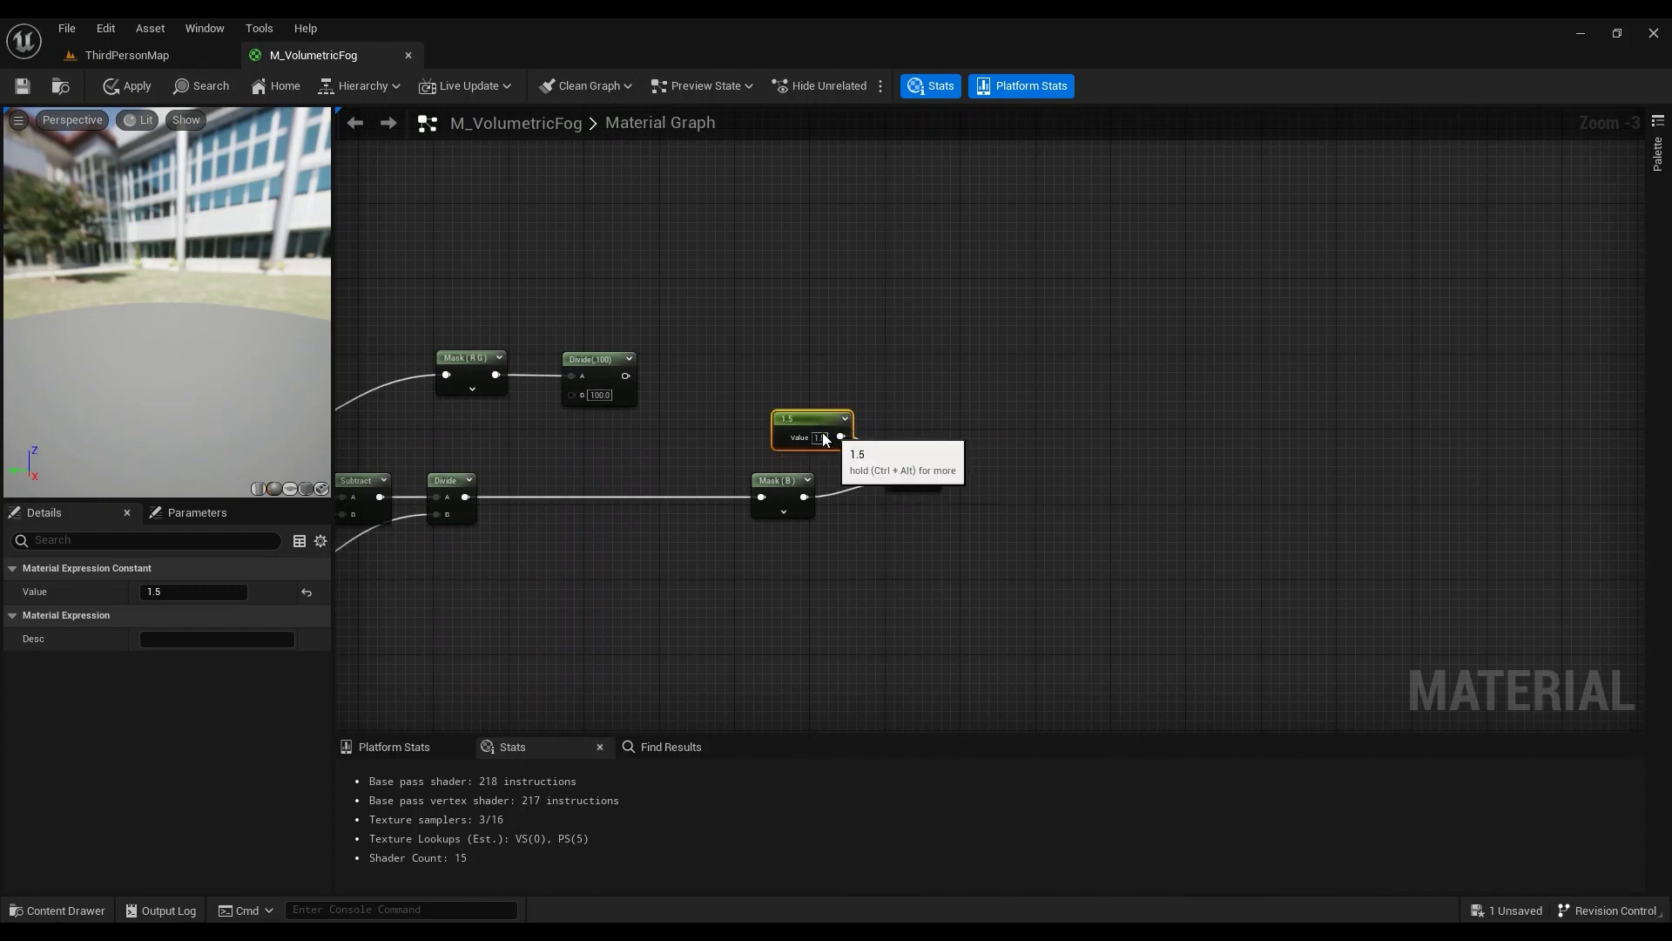
Step: Move the new node group further below the original graph and raise its R G mask and Divide pair above LocalPosition
scroll(873, 421, "down", 1)
right_click_drag(971, 369, 815, 536)
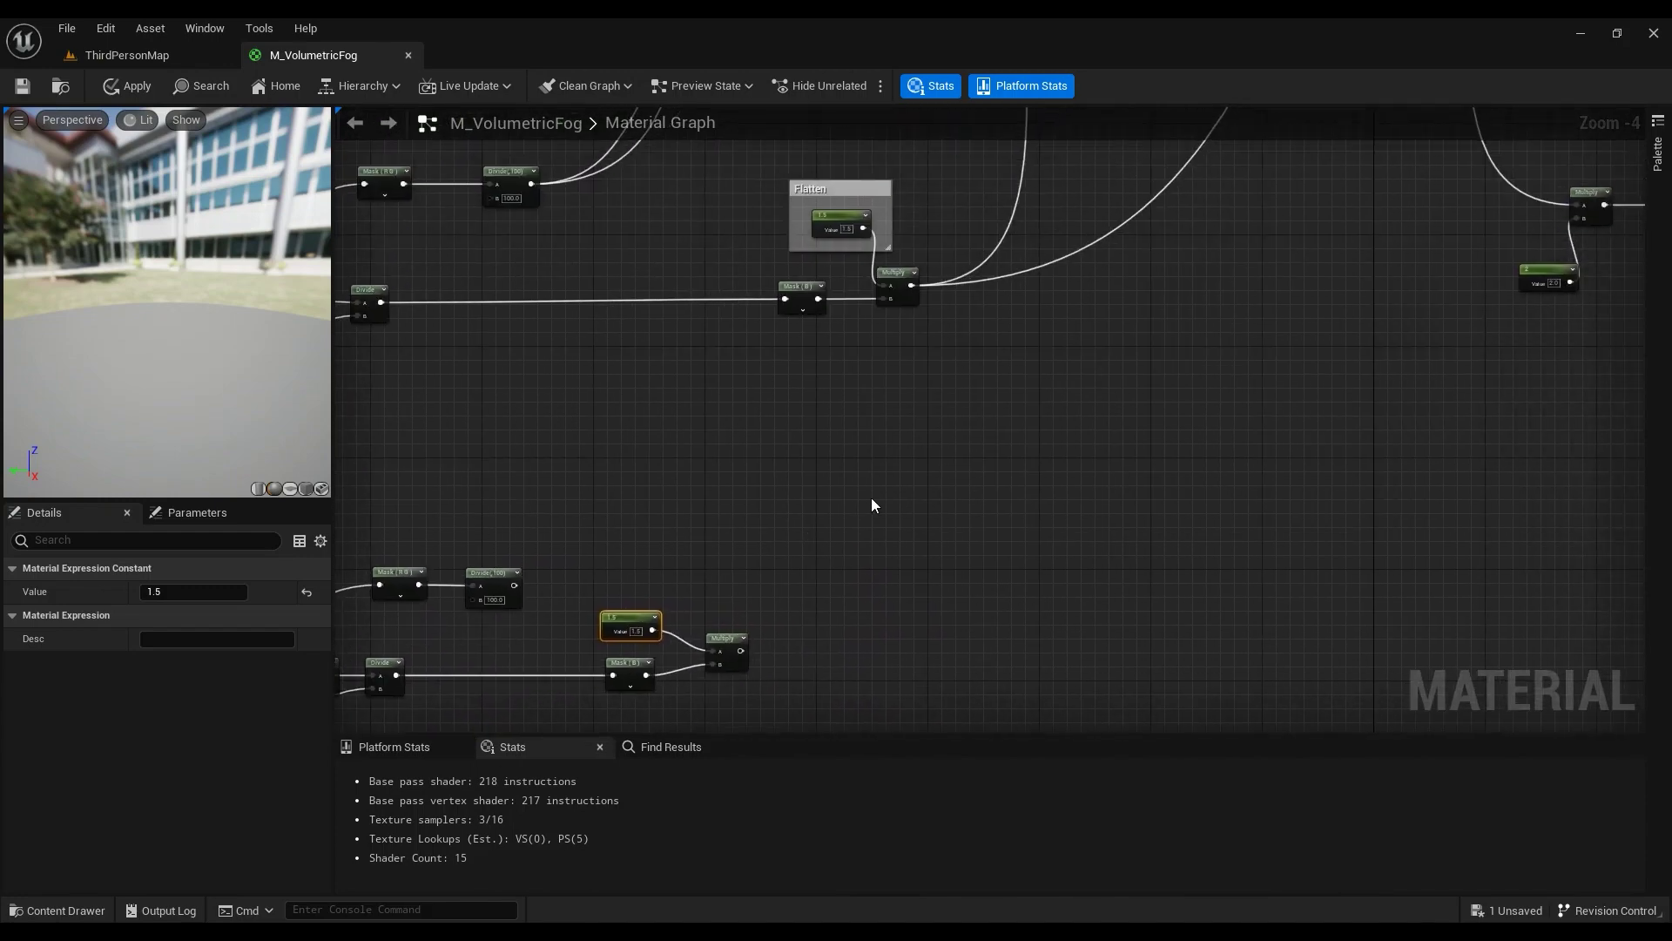
left_click(732, 642)
right_click_drag(1039, 284, 1150, 345)
right_click_drag(933, 519, 1104, 259)
scroll(1038, 395, "down", 1)
left_click_drag(1082, 343, 571, 601)
left_click_drag(582, 415, 594, 688)
left_click_drag(894, 636, 770, 688)
left_click_drag(767, 649, 716, 577)
right_click_drag(784, 455, 803, 382)
scroll(790, 515, "up", 2)
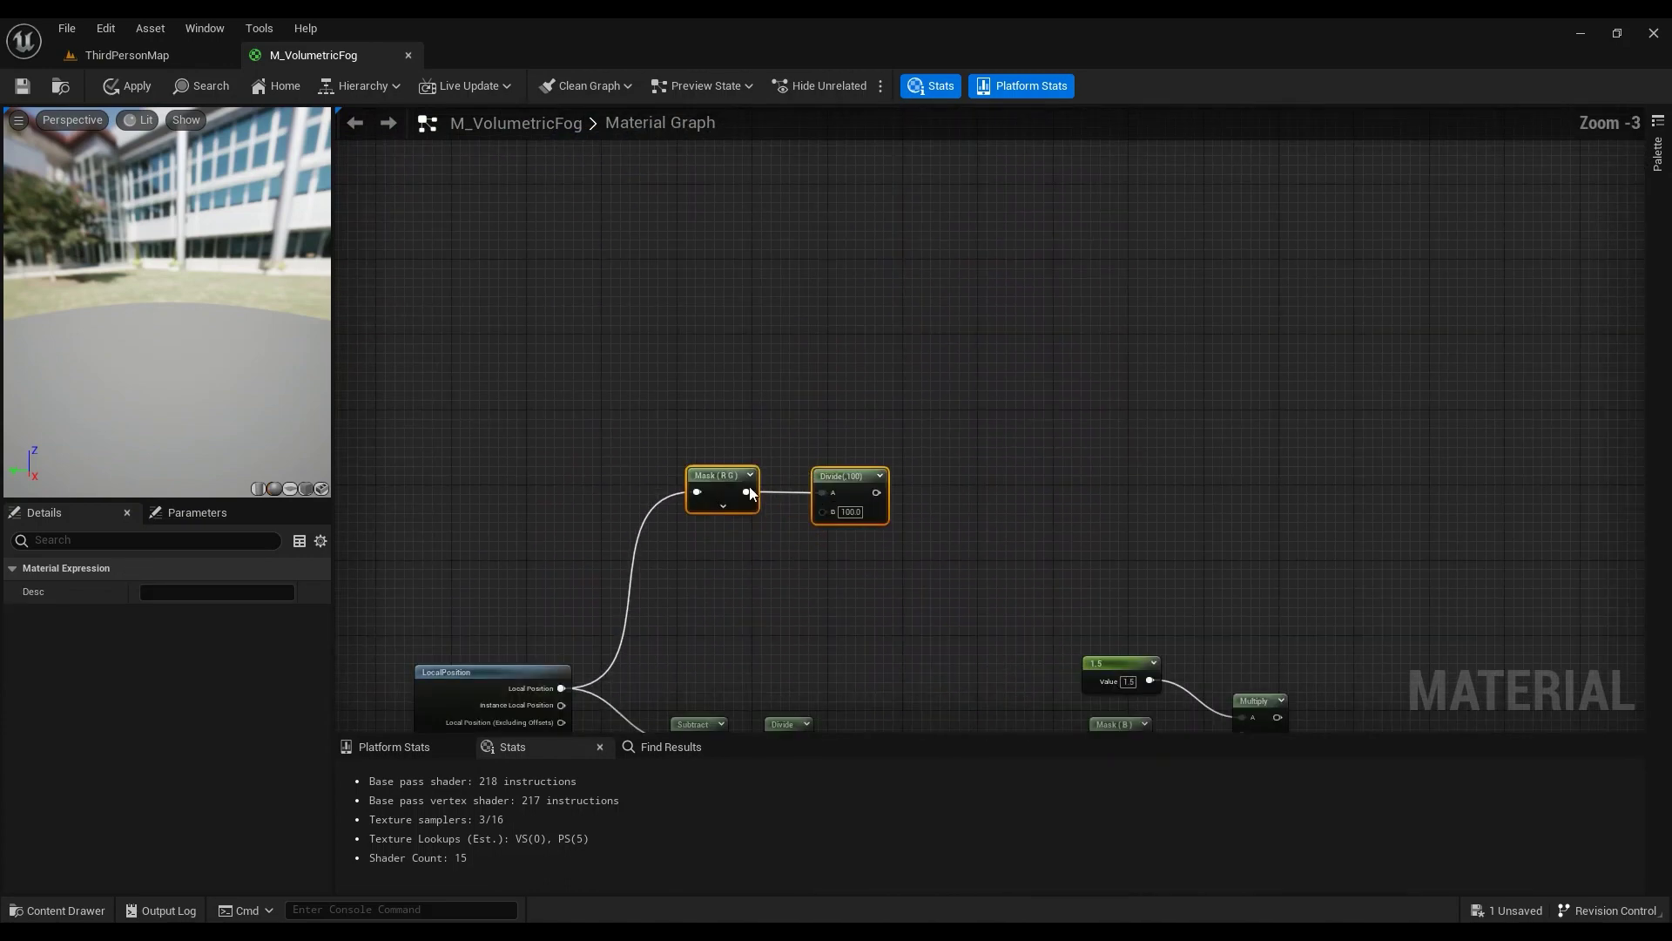
Step: Add a Multiply node above the new Divide by 100 node and connect that Divide output to its B input
scroll(864, 417, "down", 3)
right_click_drag(936, 220, 807, 490)
scroll(806, 498, "up", 5)
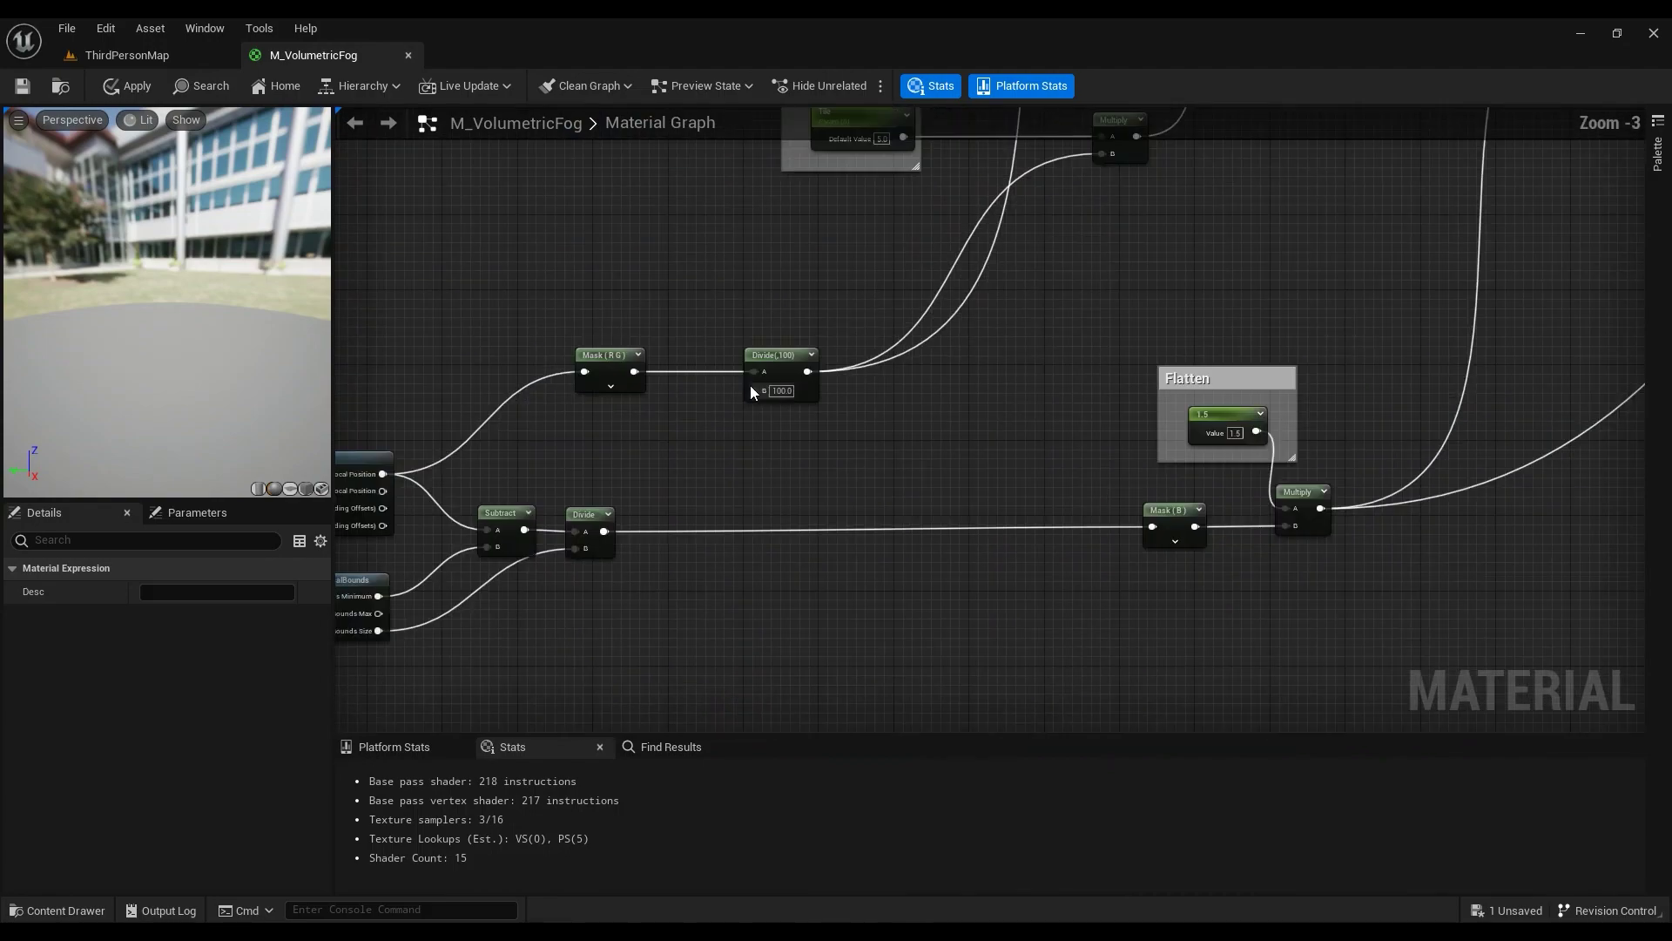
scroll(799, 523, "down", 2)
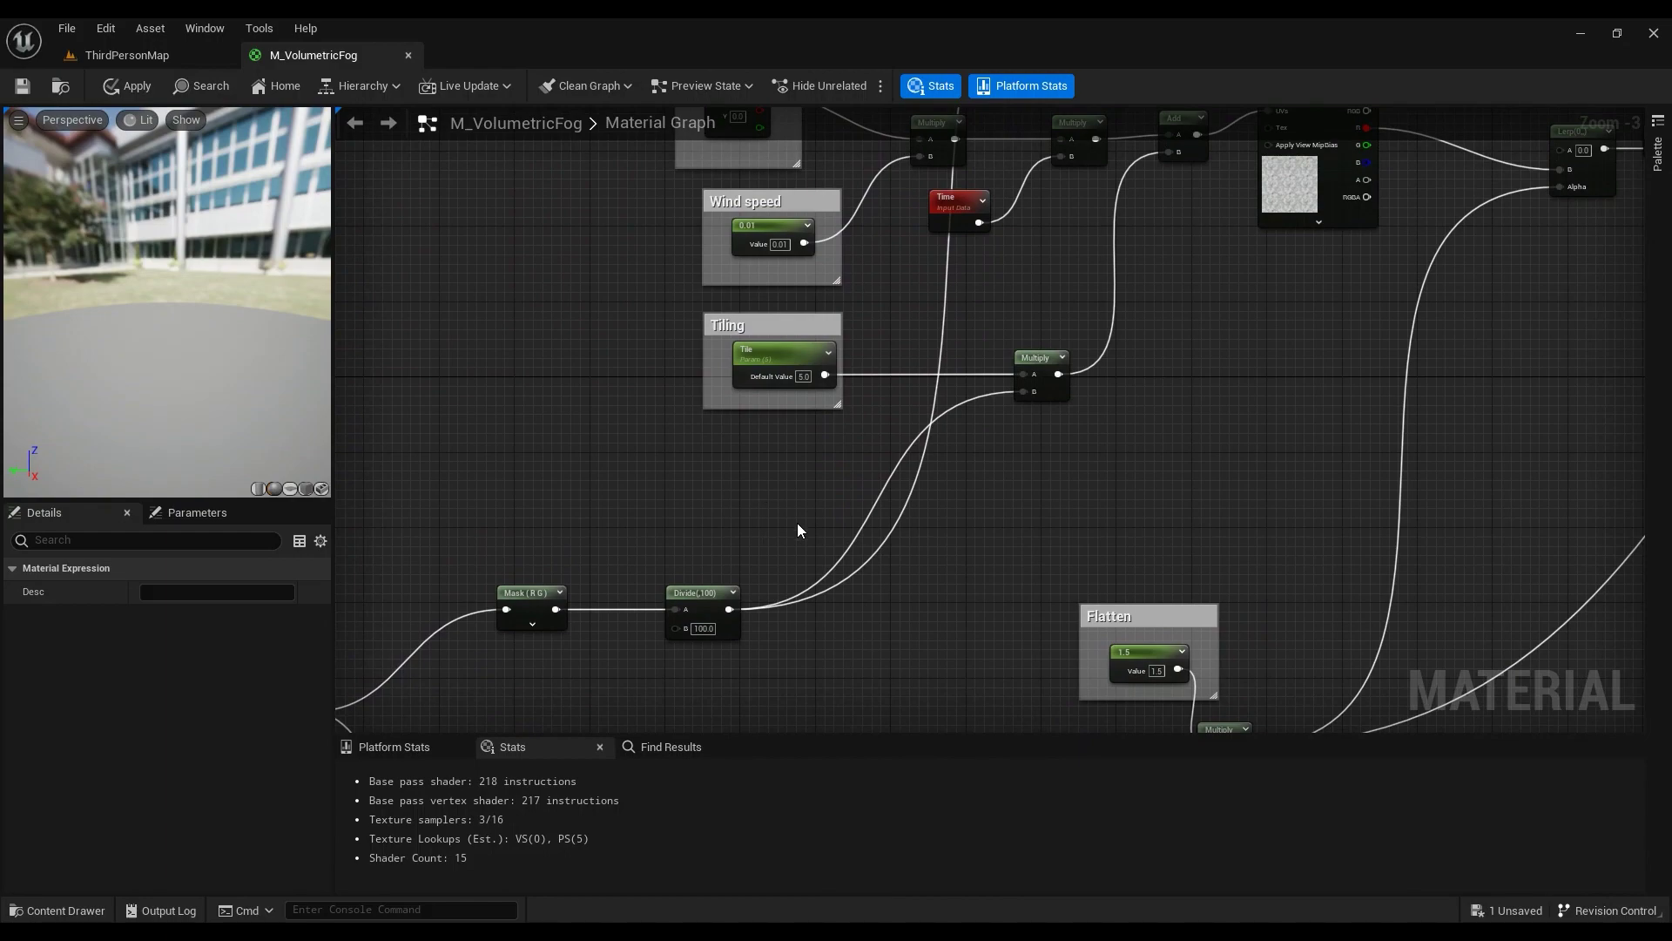
right_click_drag(799, 653, 857, 122)
right_click_drag(811, 495, 885, 191)
key("m")
left_click(1002, 328)
left_click_drag(811, 516, 1025, 390)
Step: Add a scalar parameter named Tiling with default value 1 and connect it to the new Multiply node's A input
left_click(887, 349)
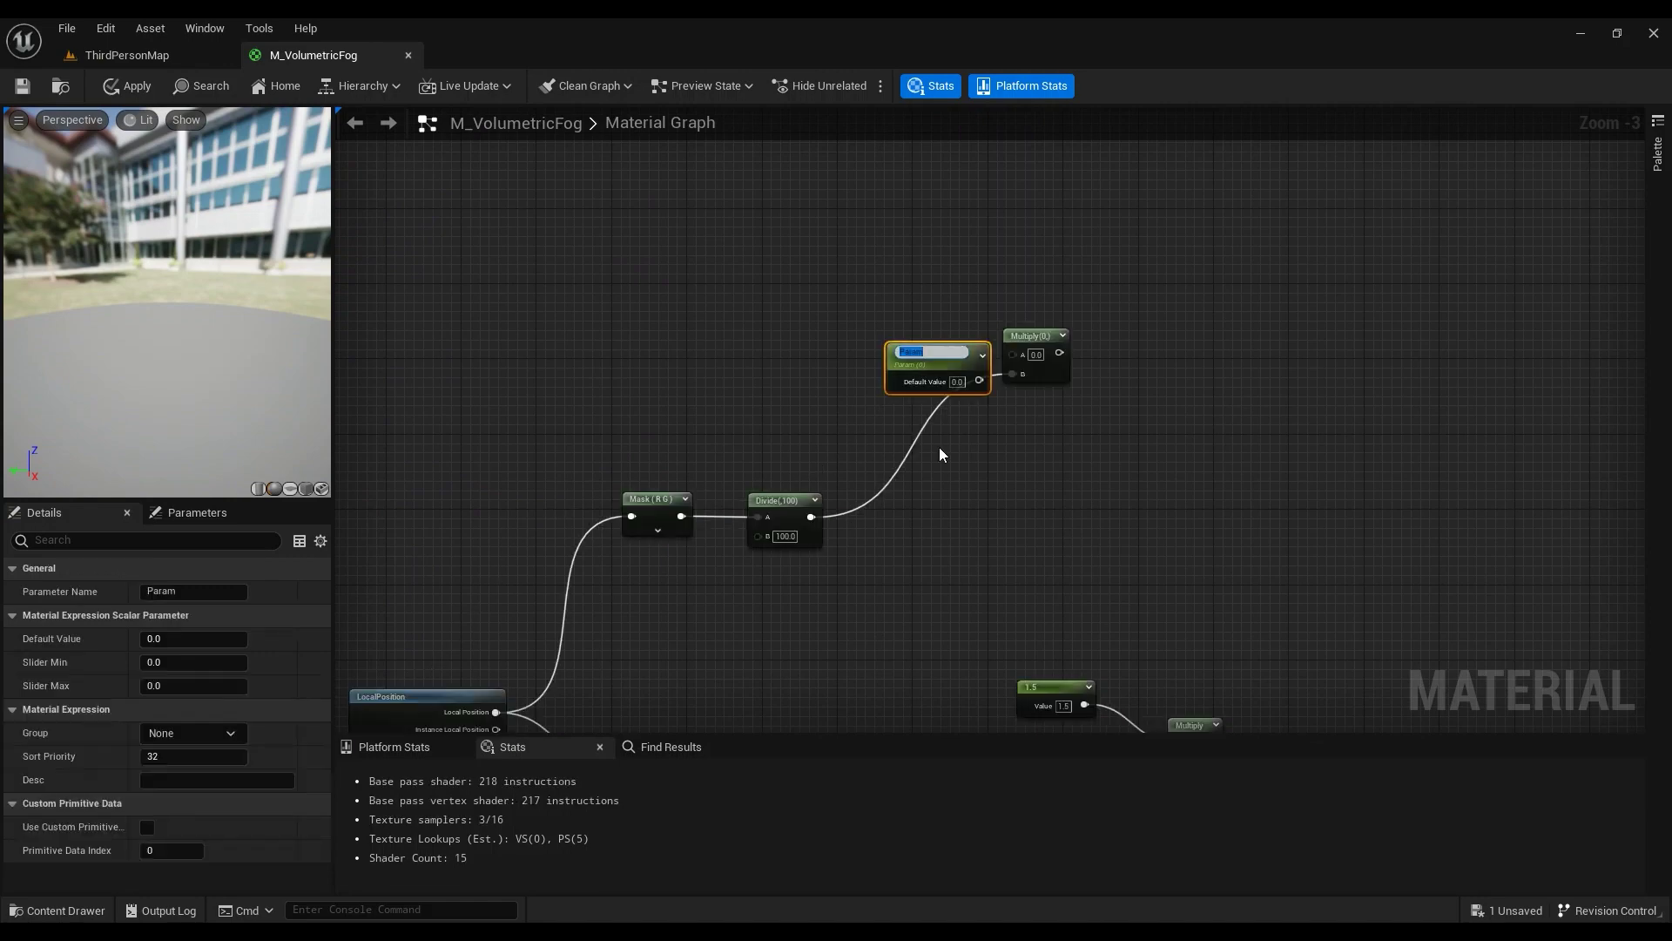
type("Tiling")
key("Return")
left_click_drag(936, 347, 831, 336)
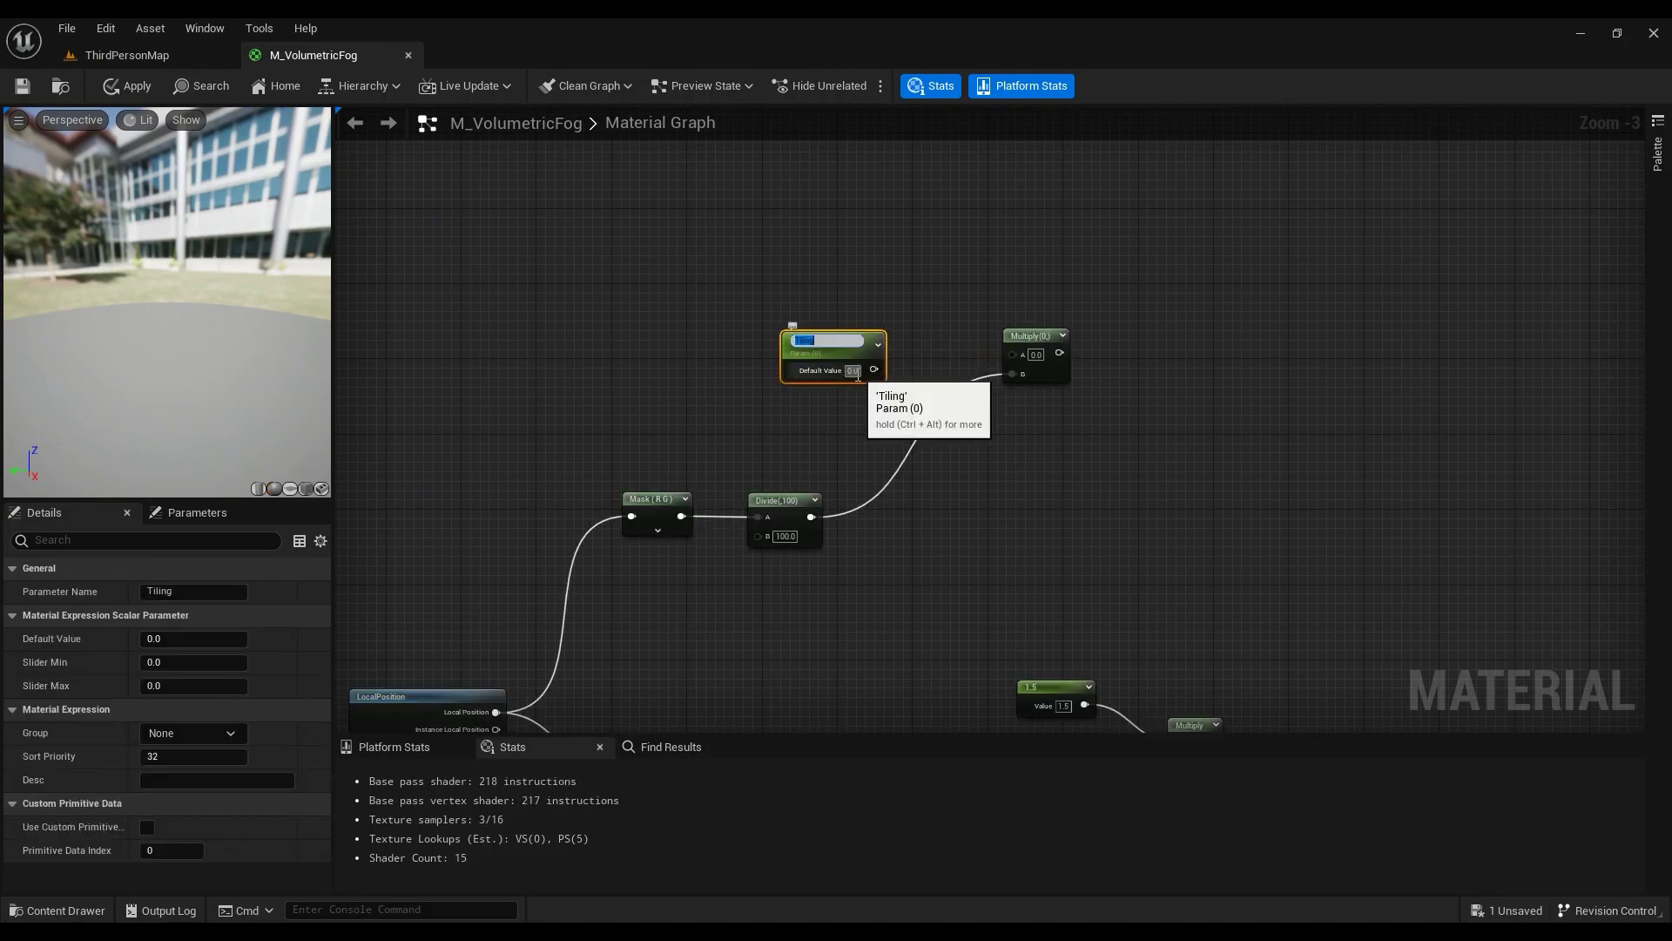
left_click(852, 367)
type("1")
key("Return")
left_click_drag(873, 365, 1017, 353)
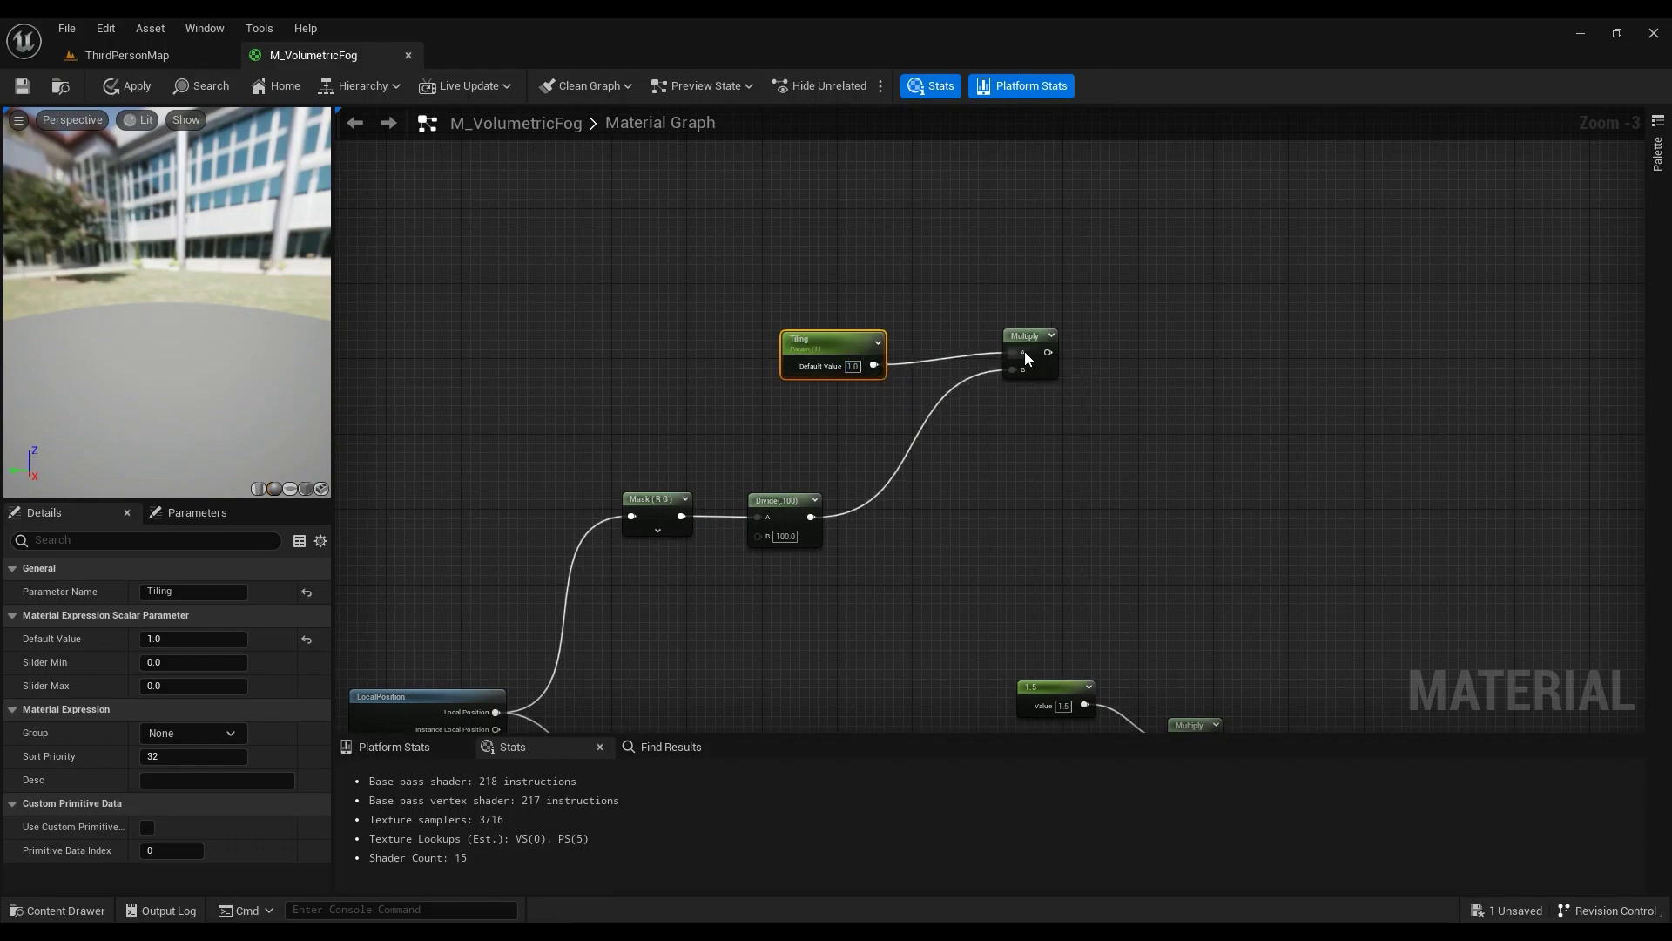
Step: Examine how the Wind direction, Wind speed, Time and Tiling nodes feed the Texture Sample in the original graph
left_click(1029, 376)
scroll(1030, 379, "down", 2)
right_click_drag(984, 374, 932, 734)
scroll(951, 338, "up", 2)
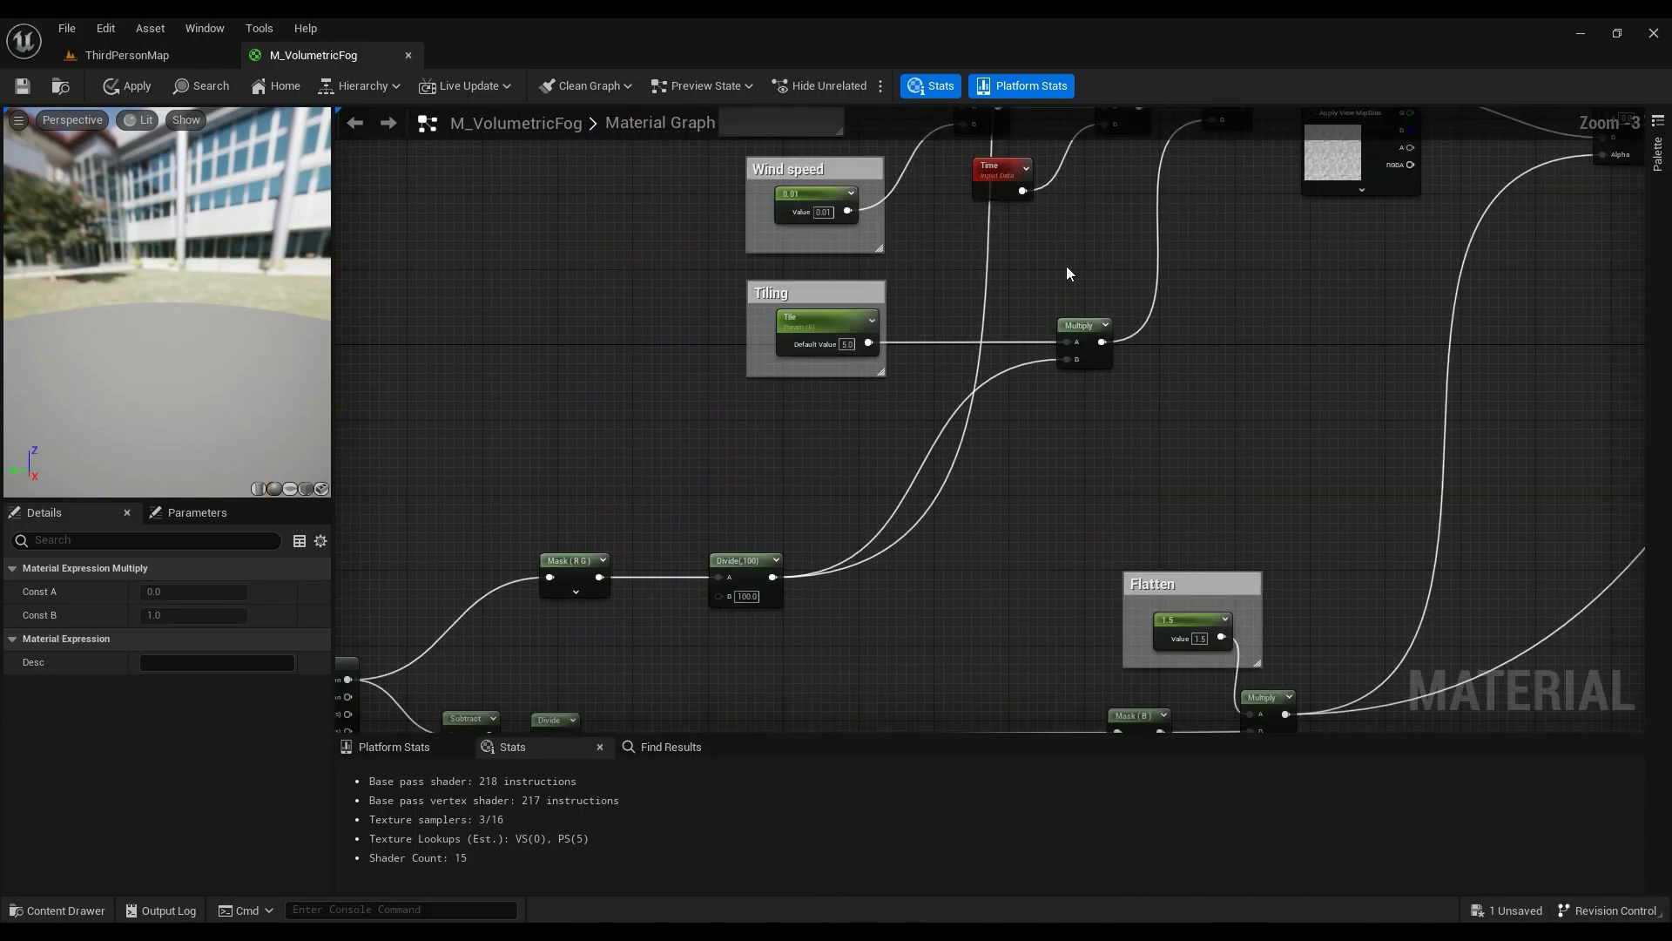
right_click_drag(1038, 369, 964, 497)
right_click_drag(924, 385, 870, 342)
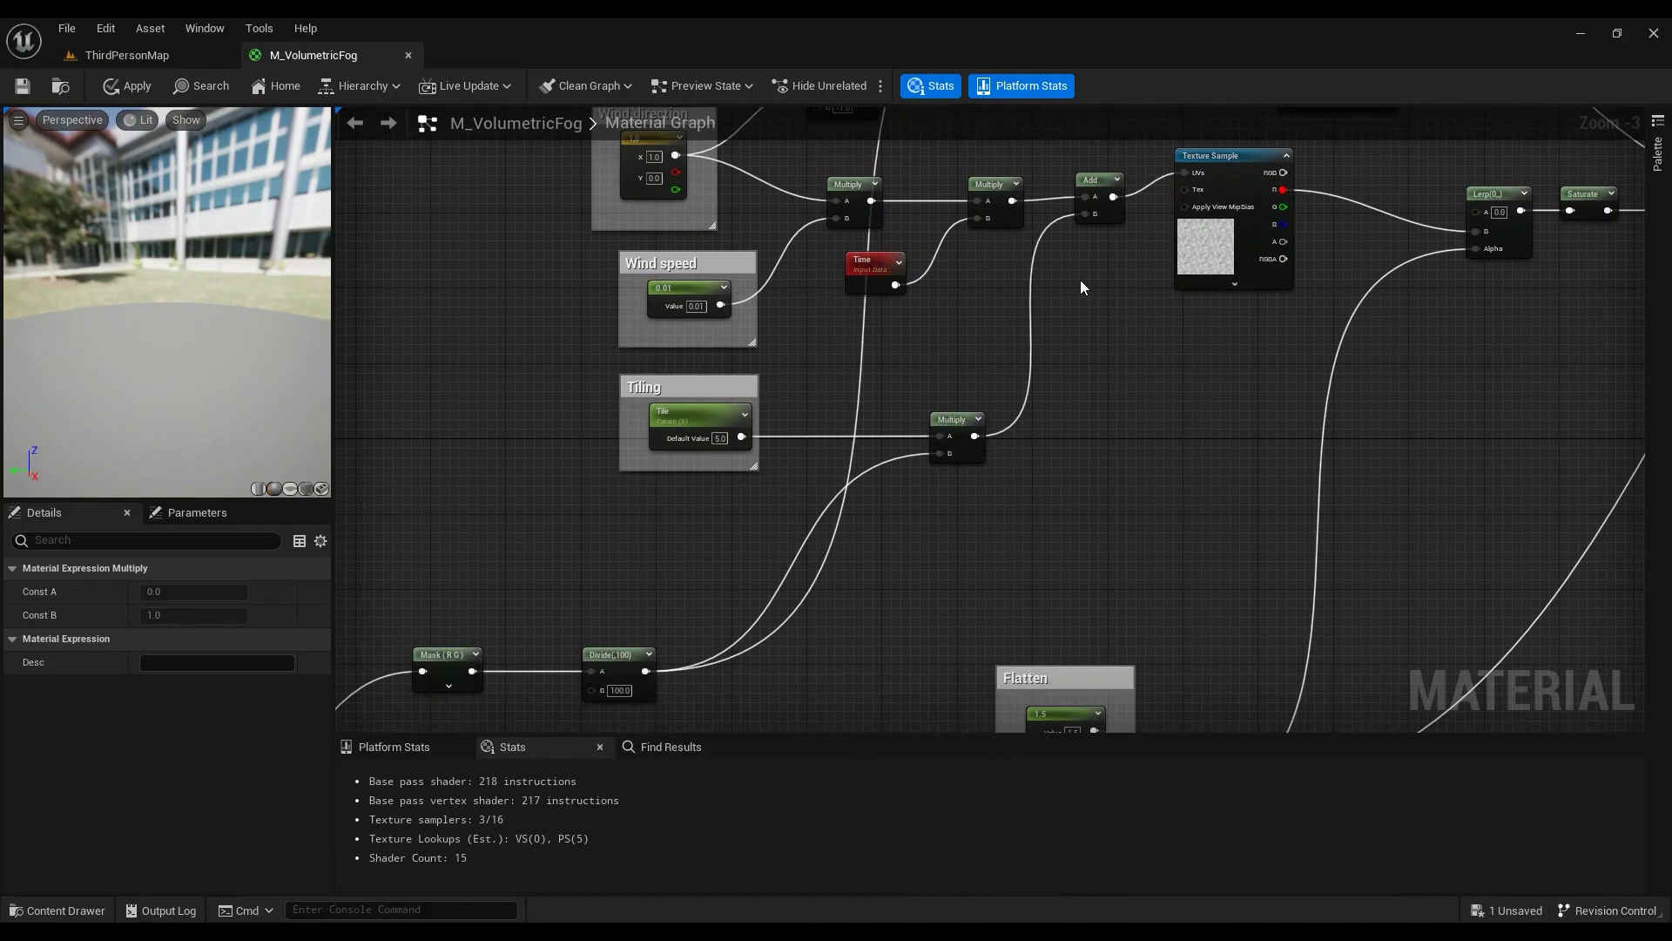
right_click_drag(1083, 287, 946, 364)
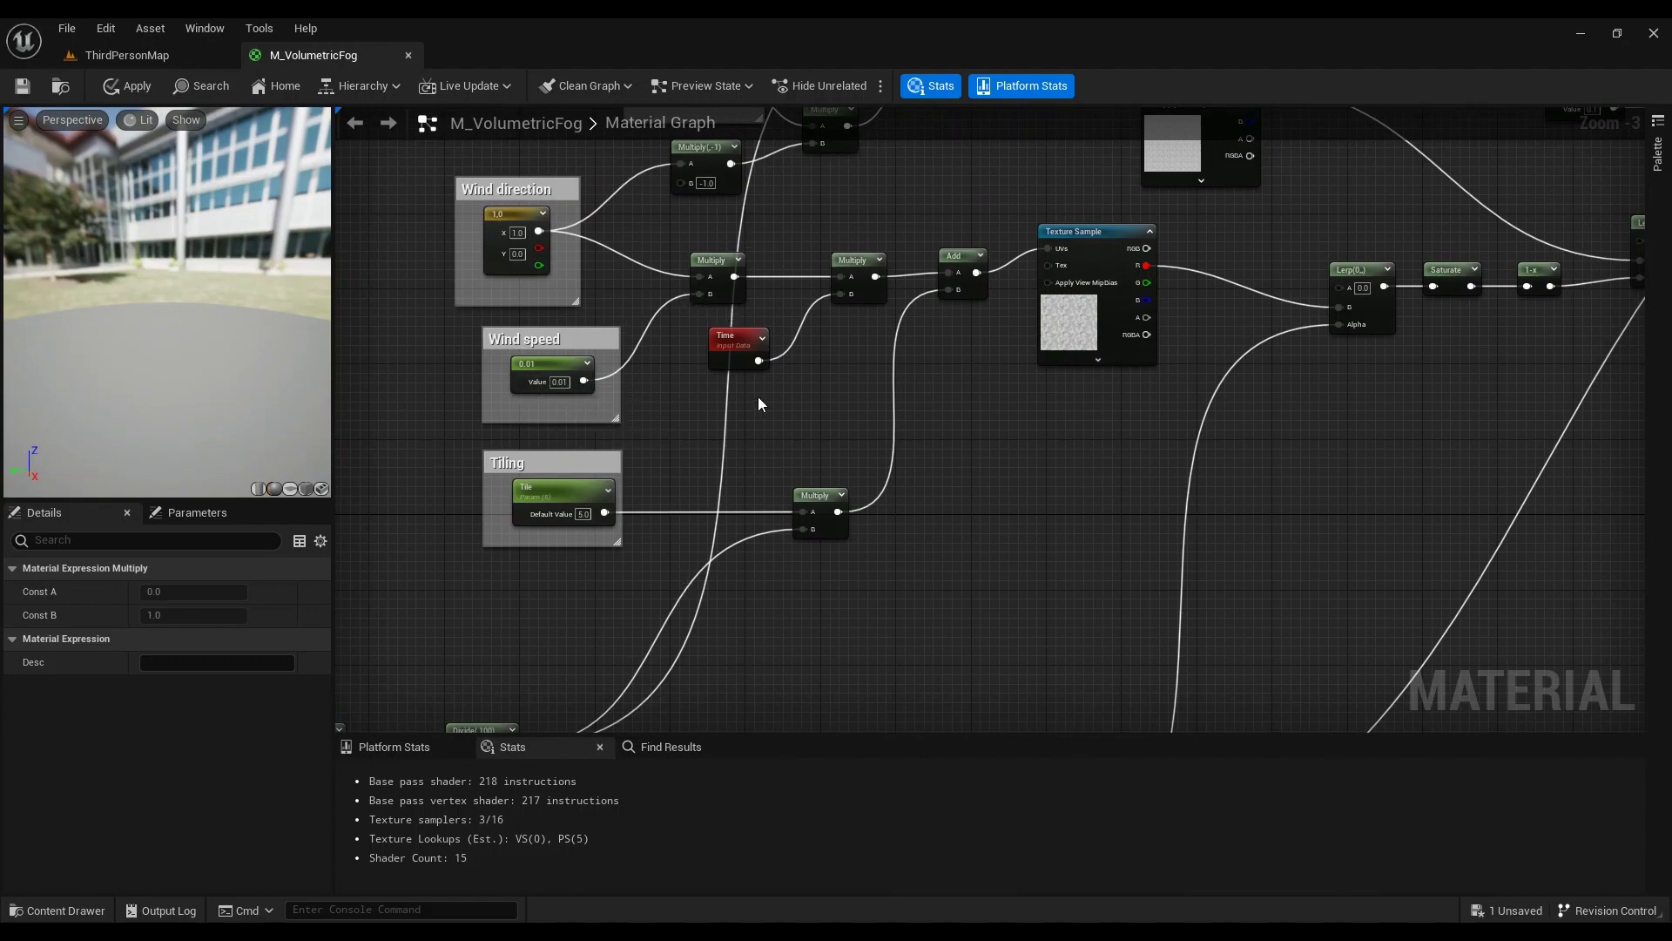
Step: Add a scalar parameter named Wind speeeed with default value 0.01 above the new Tiling parameter
right_click_drag(657, 696, 808, 247)
scroll(808, 248, "down", 3)
mouse_move(811, 422)
right_mouse_down()
mouse_move(874, 347)
mouse_move(808, 426)
right_mouse_up()
scroll(832, 422, "up", 2)
left_click(612, 457)
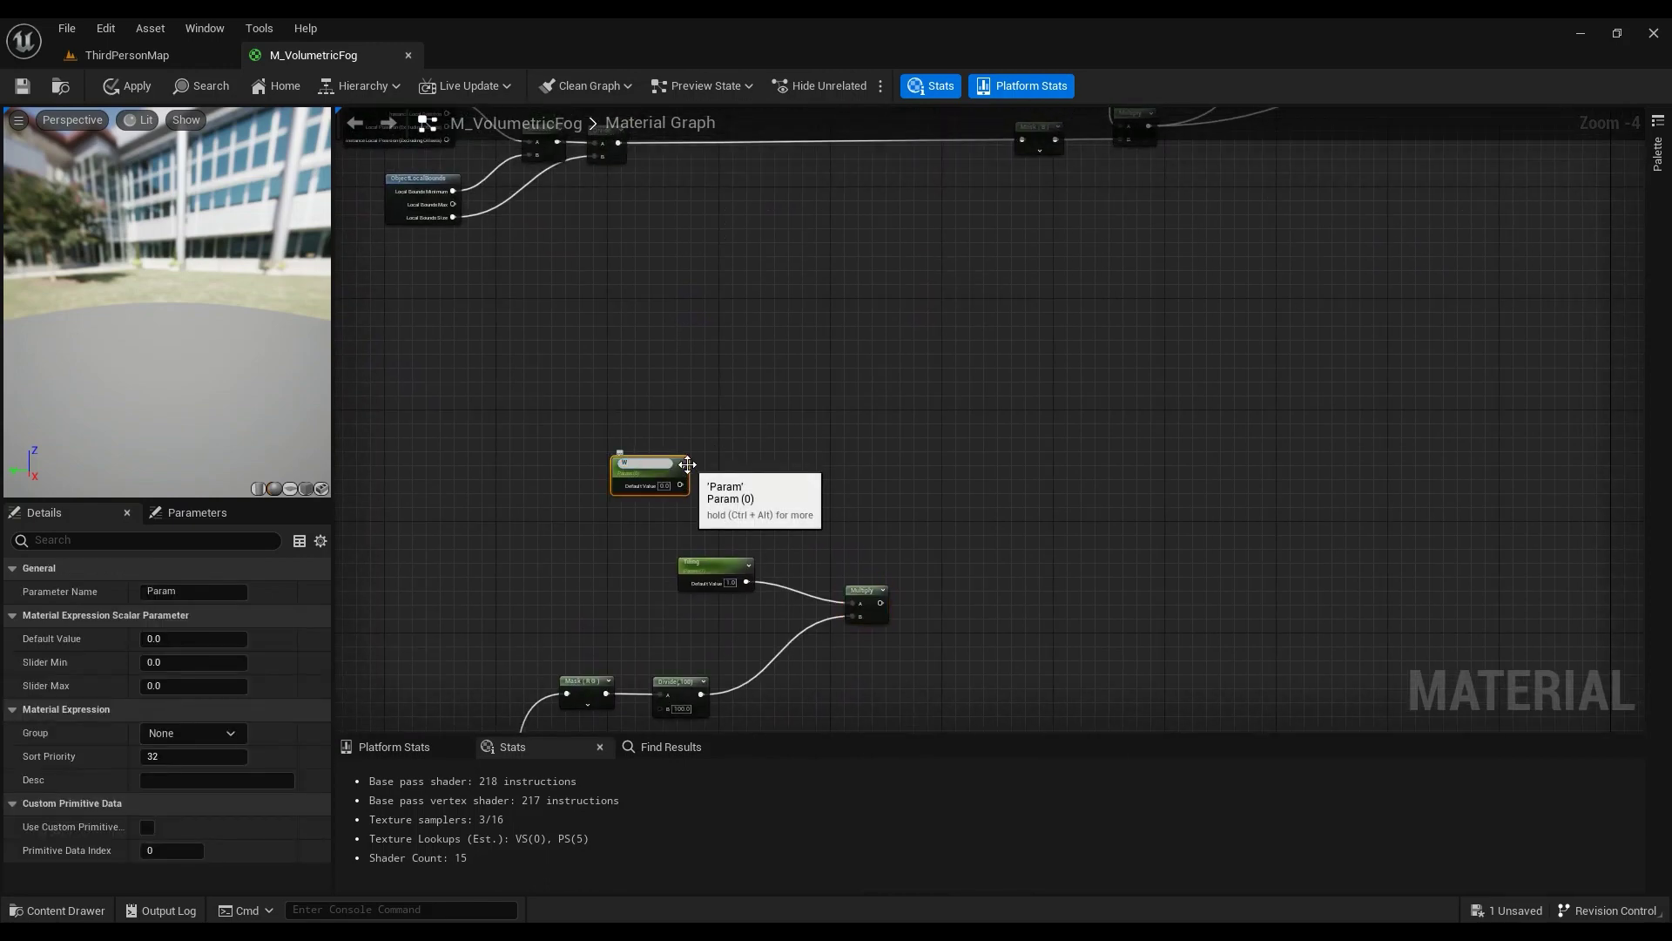
type("Wind speeeed")
key("Return")
scroll(687, 464, "up", 3)
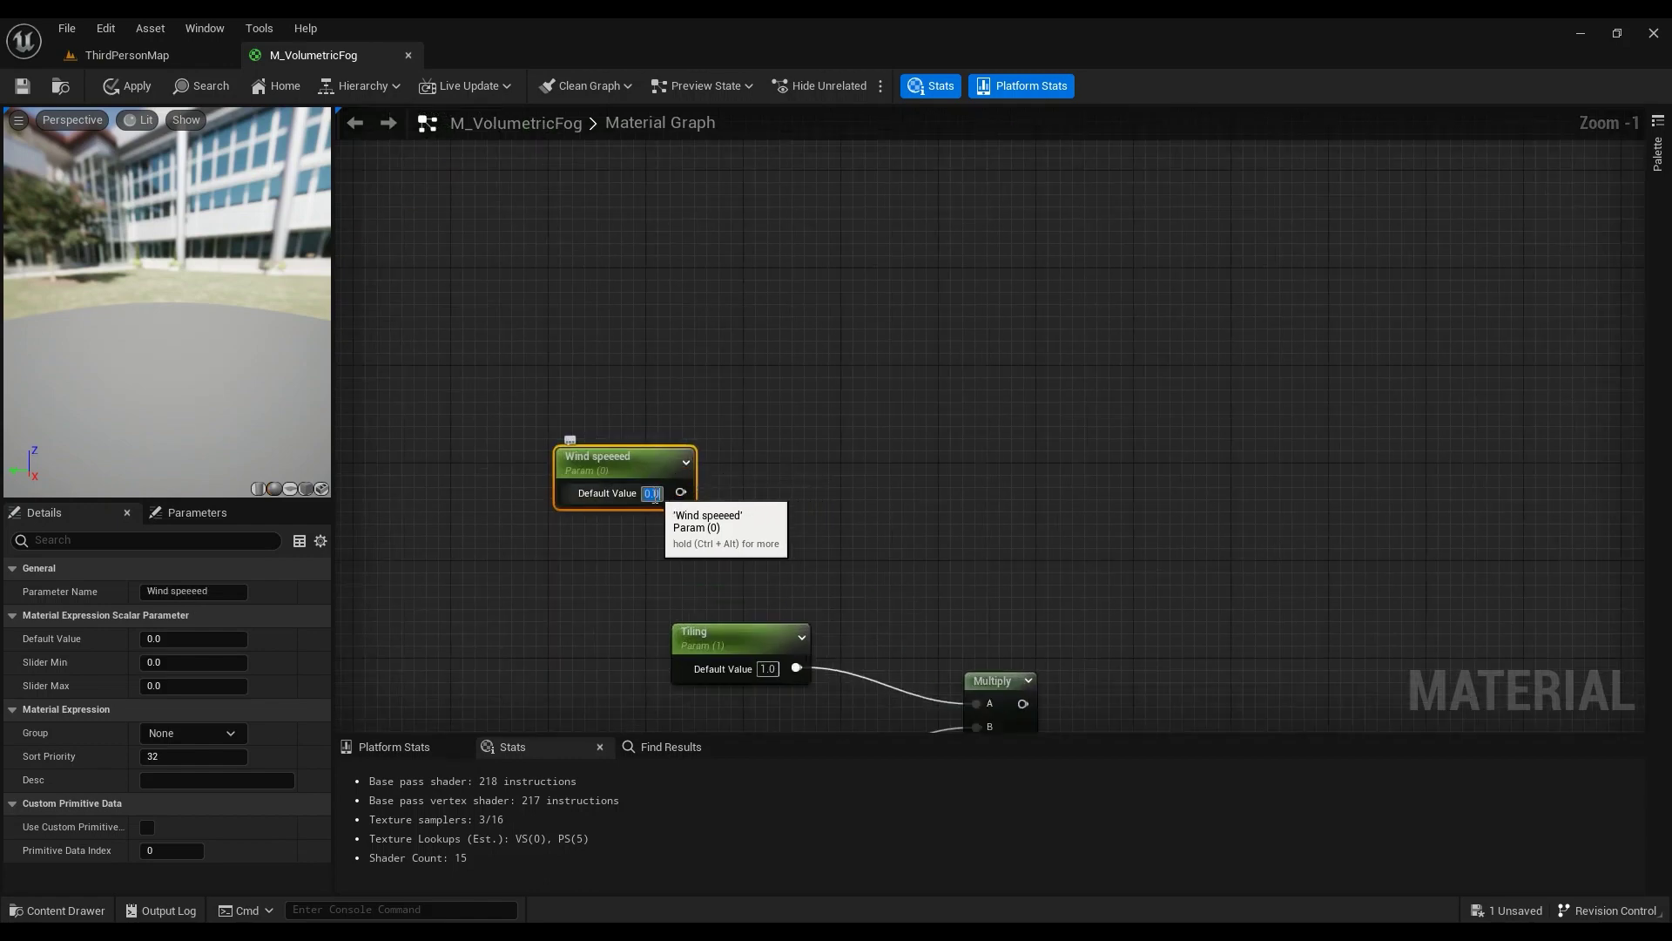
type(".011")
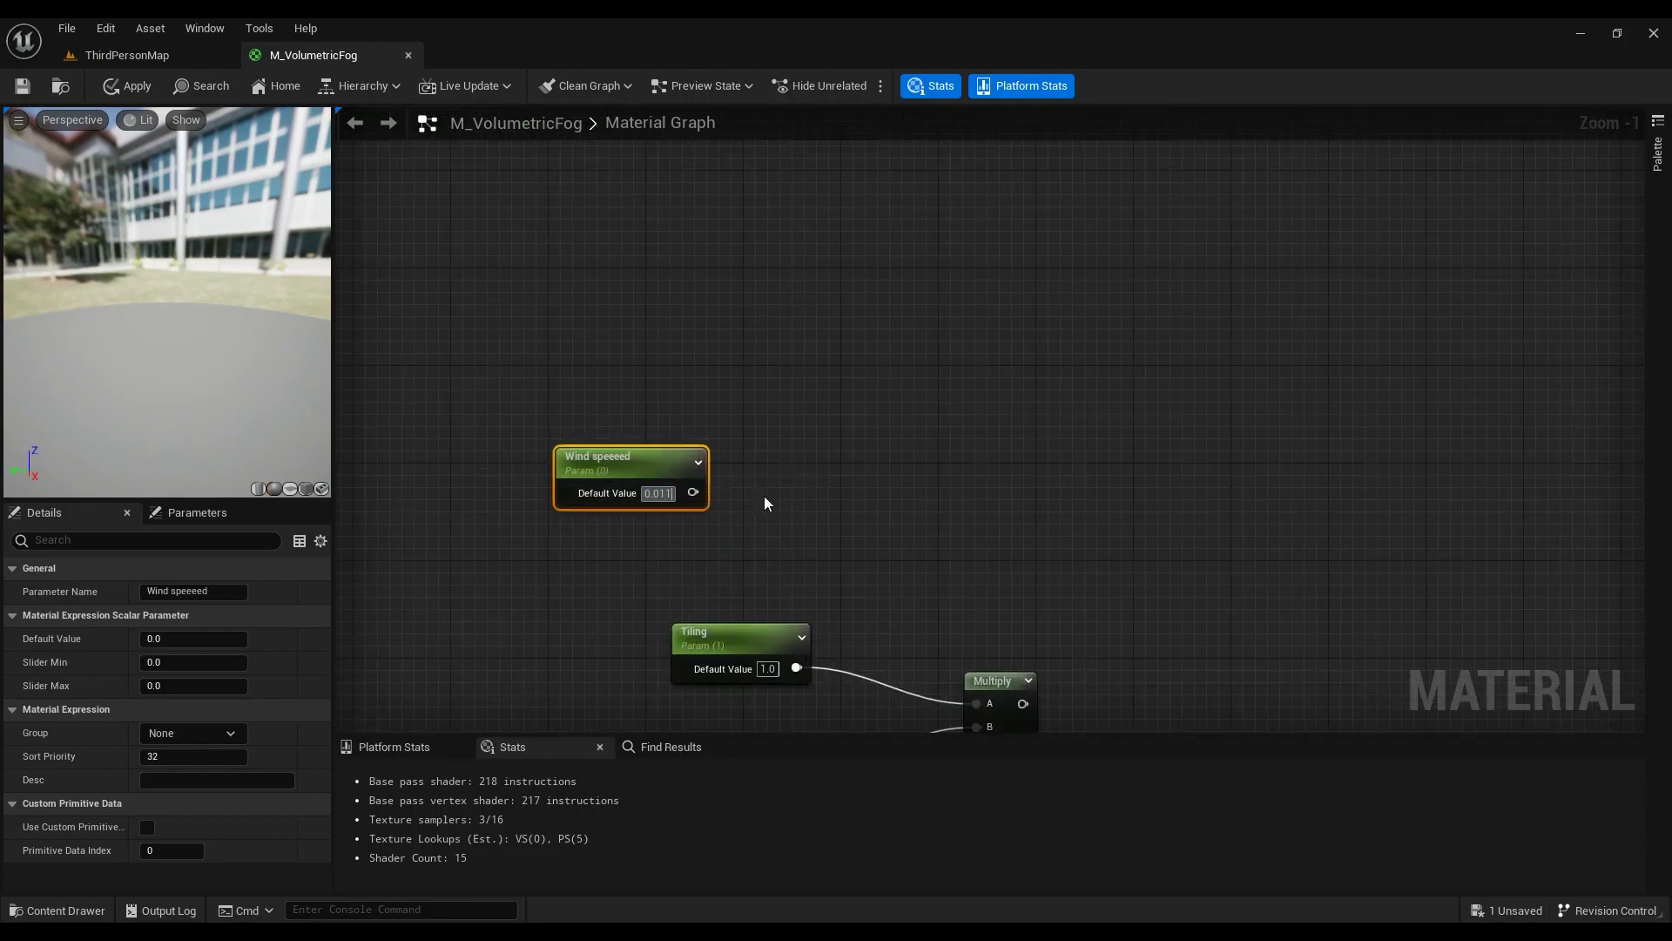
key("BackSpace")
key("Return")
Step: Add a Multiply node beside the Wind speeeed parameter and connect the parameter to its B input
key("m")
left_click(790, 413)
left_click_drag(618, 499, 808, 370)
Step: Add a Constant2Vector node with X set to 1 and connect it to the A input of the wind speed Multiply
key("2")
left_click(585, 311)
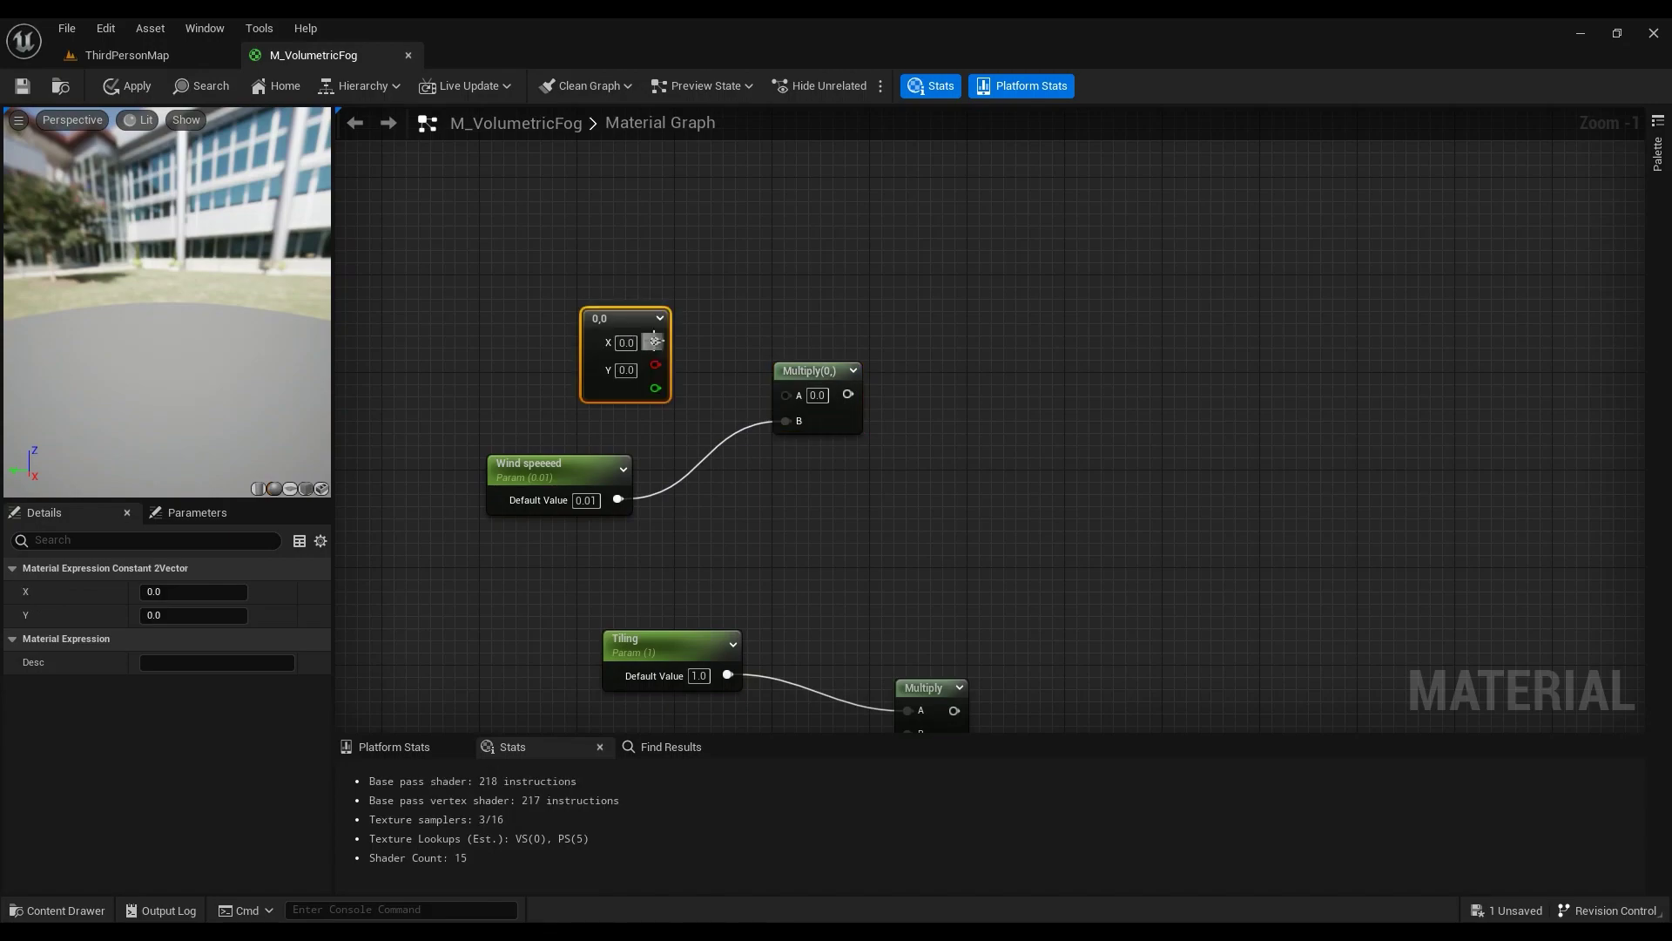
left_click(625, 343)
type("1")
key("Return")
left_click_drag(656, 341, 788, 393)
left_click(829, 373)
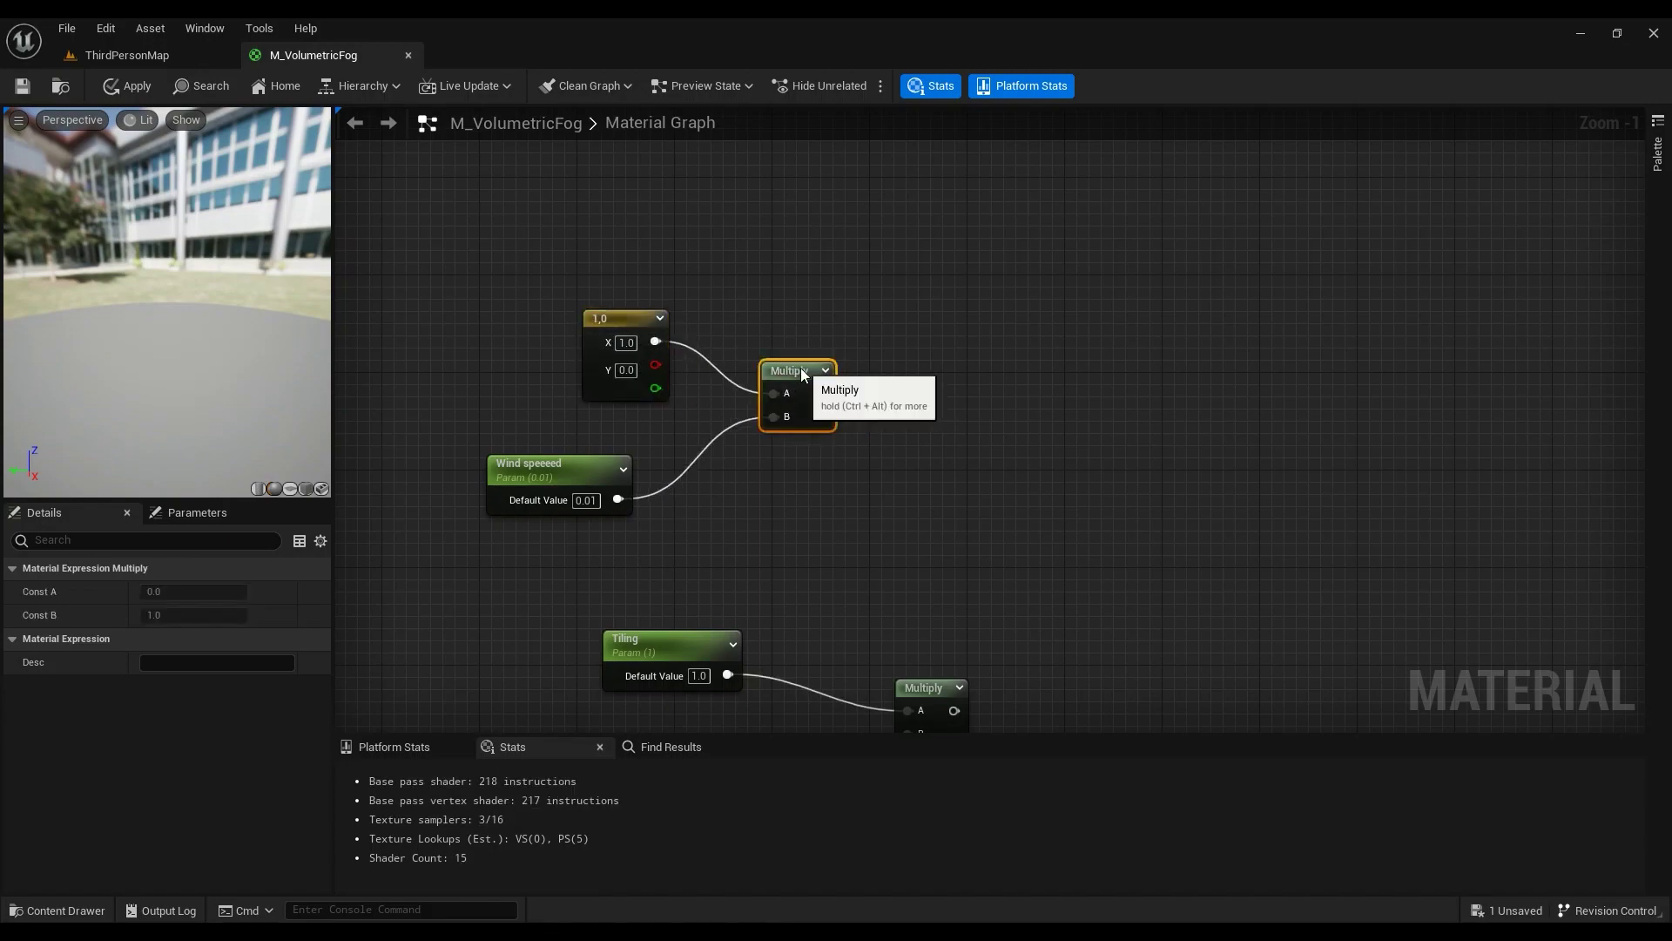
Step: Add a second Multiply node with the wind speed Multiply's output on A and a new Time node on B
scroll(809, 392, "down", 4)
right_click_drag(788, 557, 756, 673)
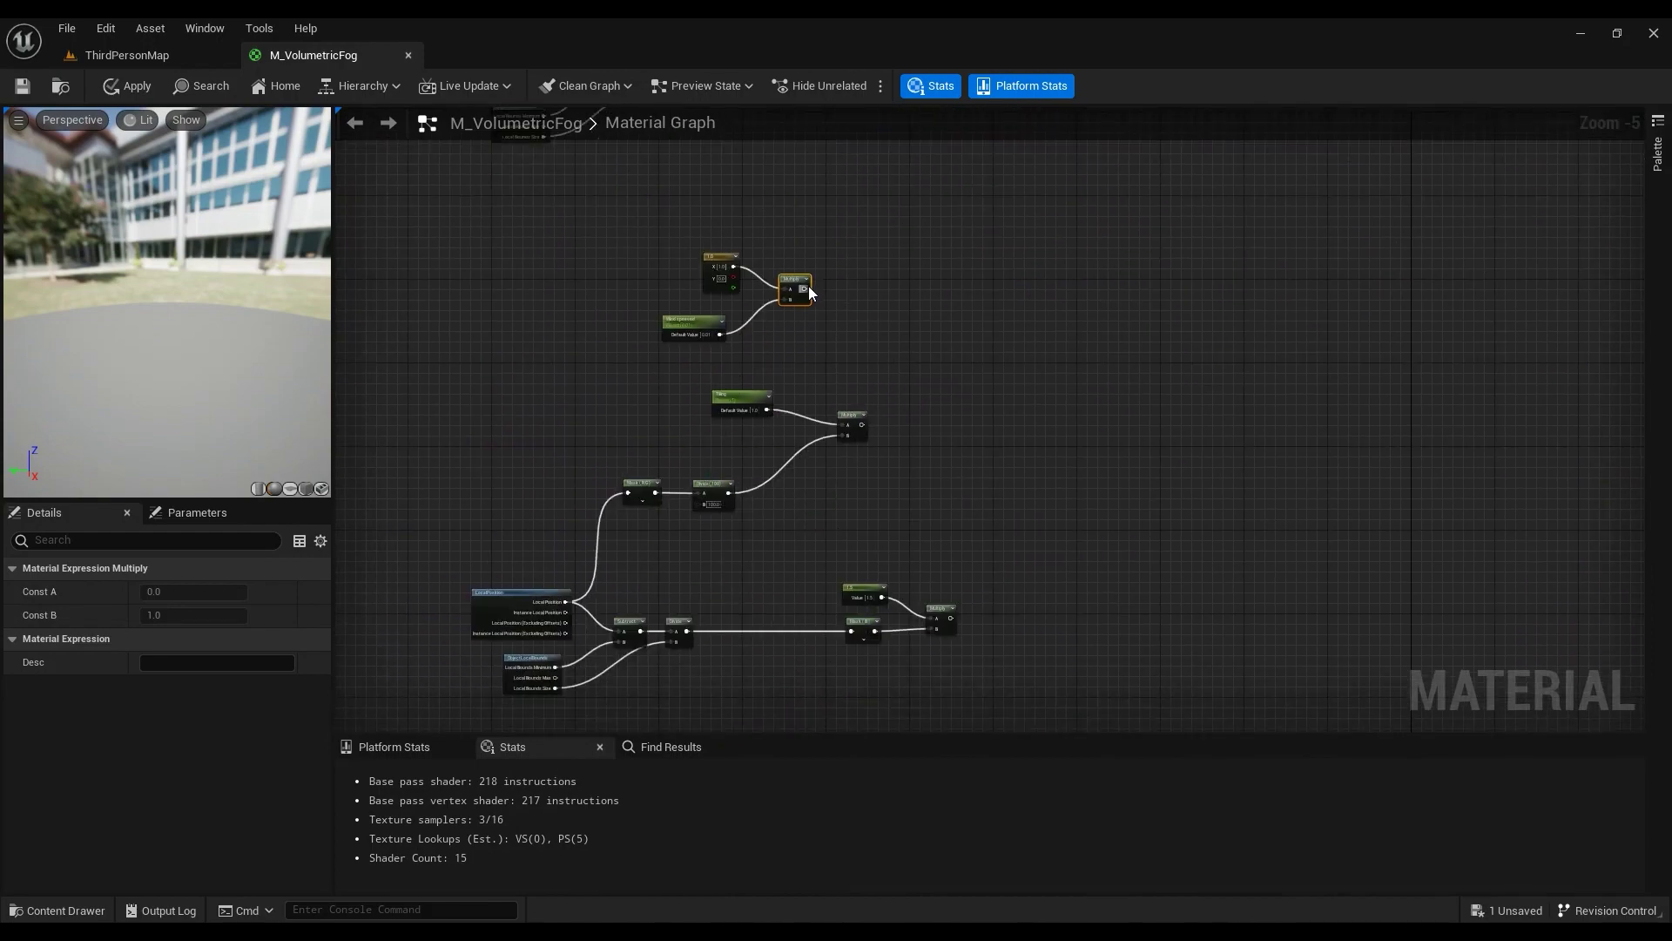
right_click_drag(854, 290, 772, 344)
key("m")
left_click(795, 317)
scroll(746, 347, "up", 3)
left_click_drag(703, 332, 803, 364)
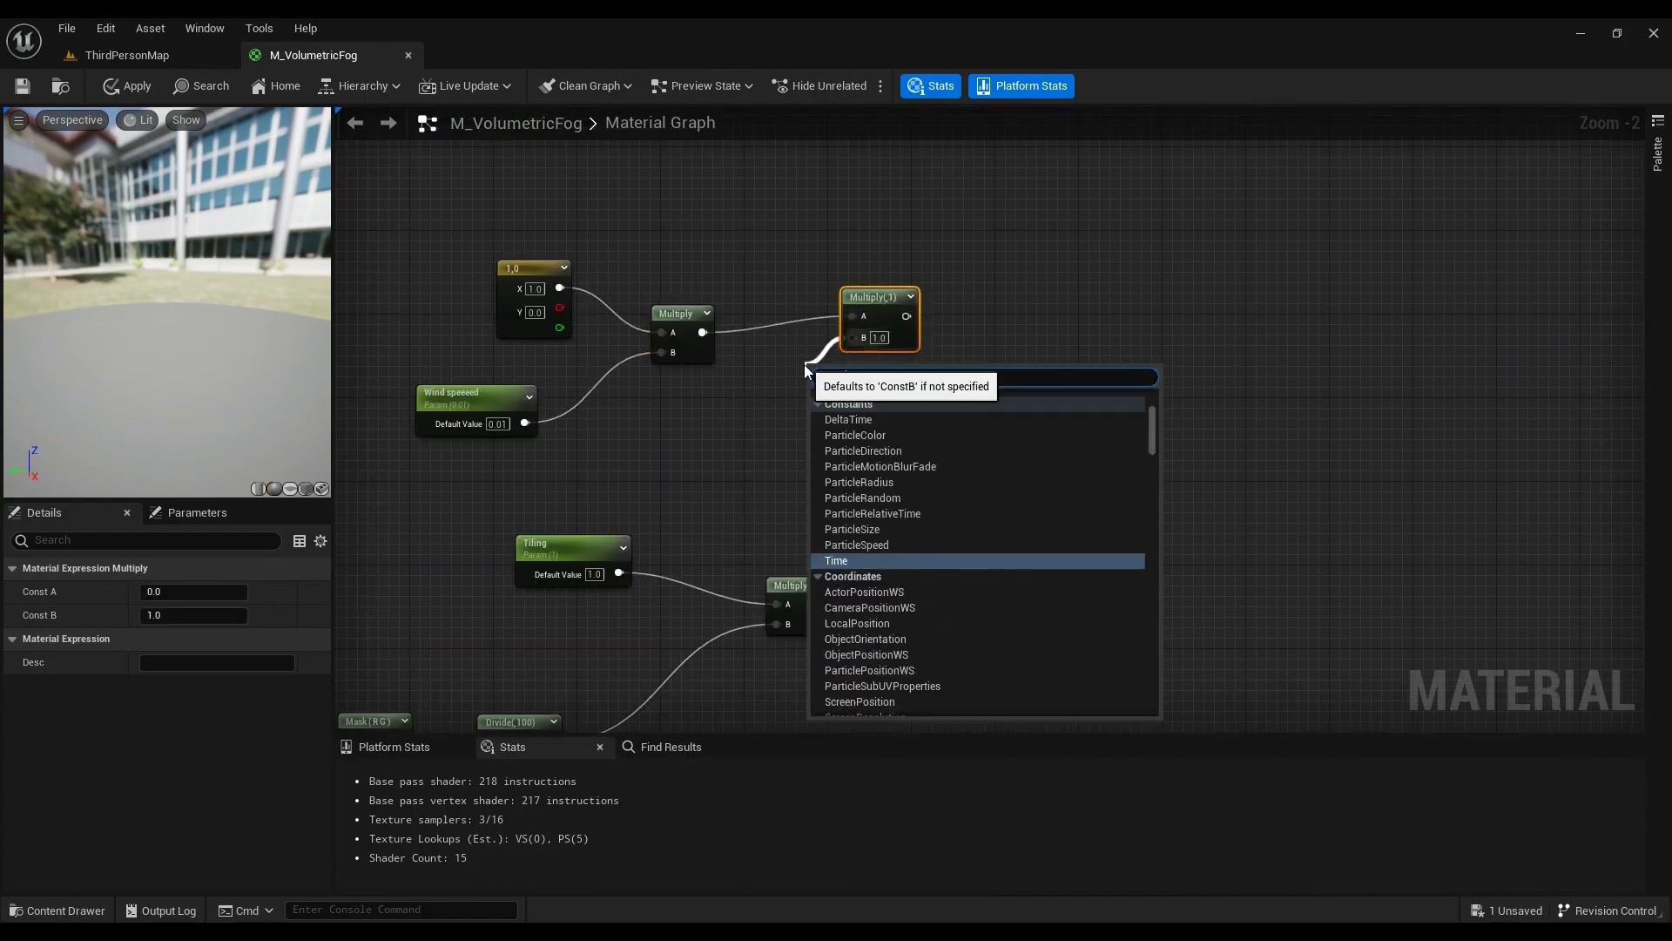
key("Return")
left_click(874, 316)
Step: Add an Add node with its A input fed by the Multiply that uses Time
scroll(923, 322, "down", 3)
right_click_drag(943, 308, 856, 444)
left_click_drag(824, 517, 857, 526)
type("add")
key("Return")
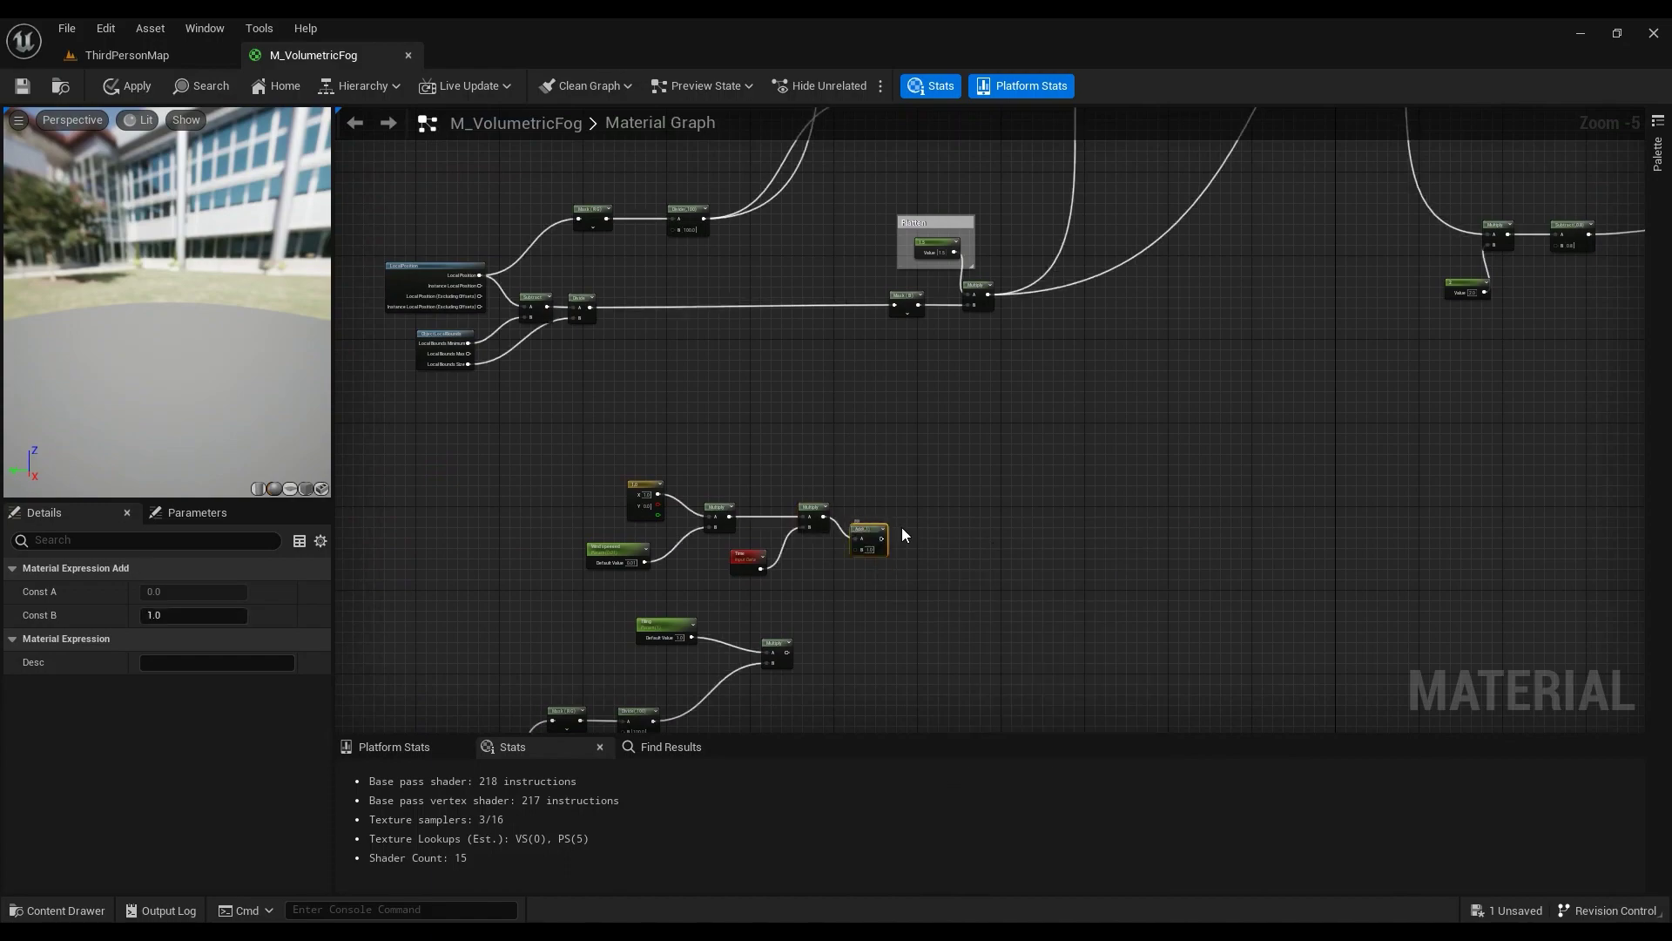
Step: Compare with the original graph and connect the Tiling Multiply's output to the B input of the new Add node
scroll(901, 526, "up", 3)
scroll(865, 418, "down", 3)
right_click_drag(904, 159, 834, 440)
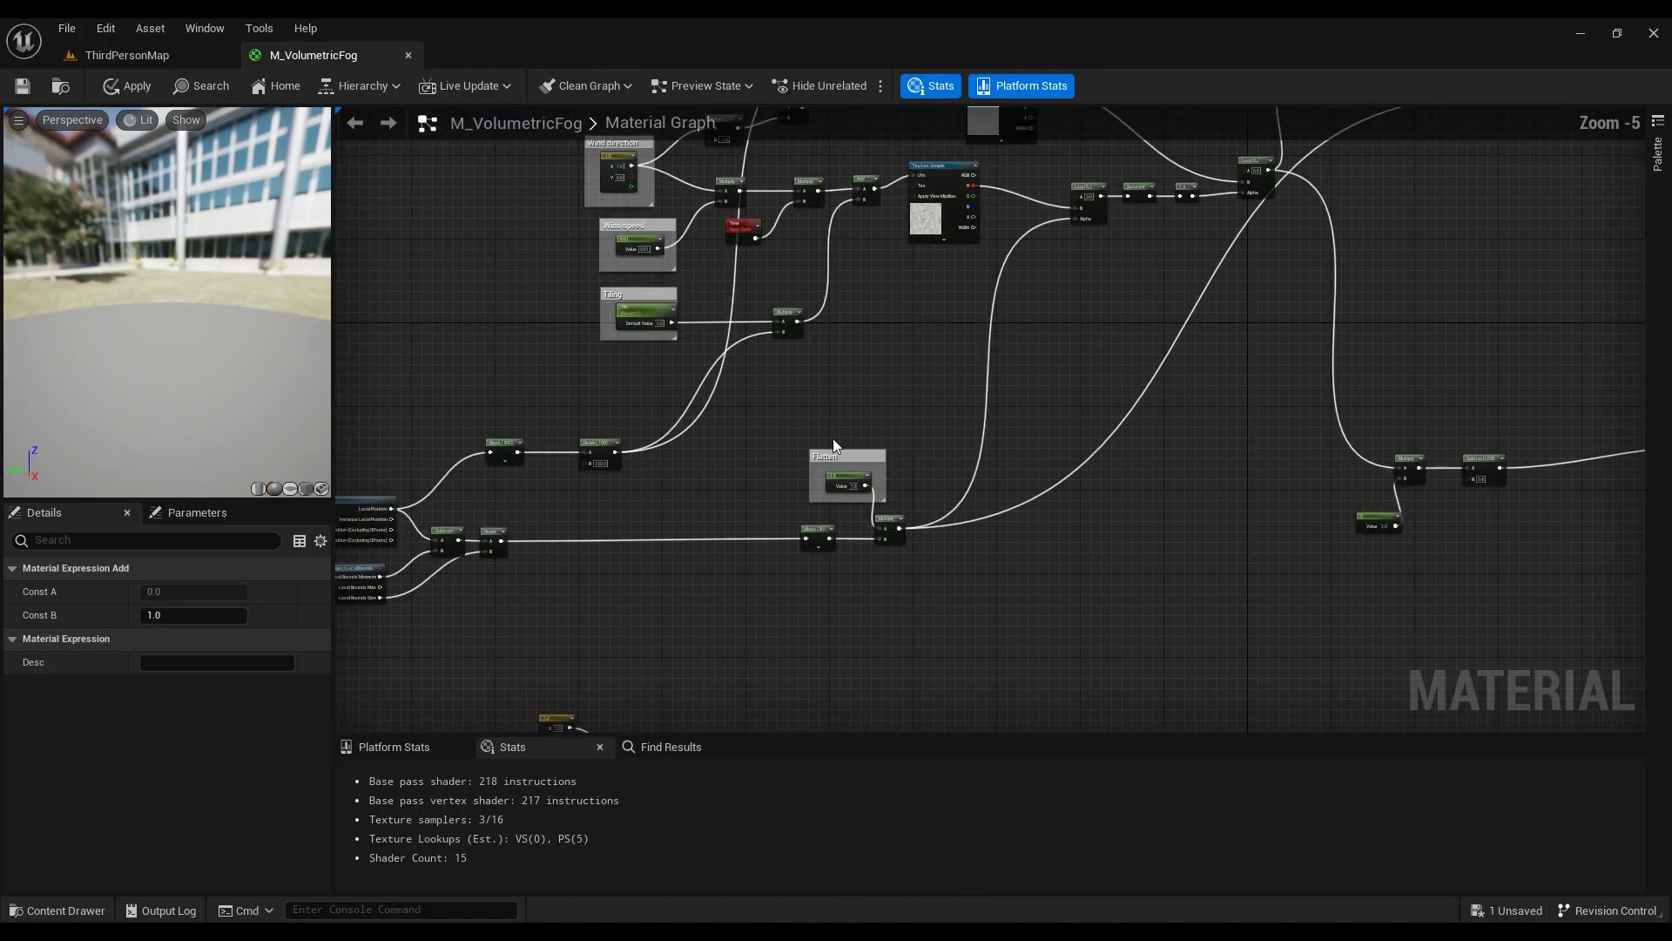
right_click_drag(834, 346, 808, 467)
right_click_drag(689, 465, 772, 256)
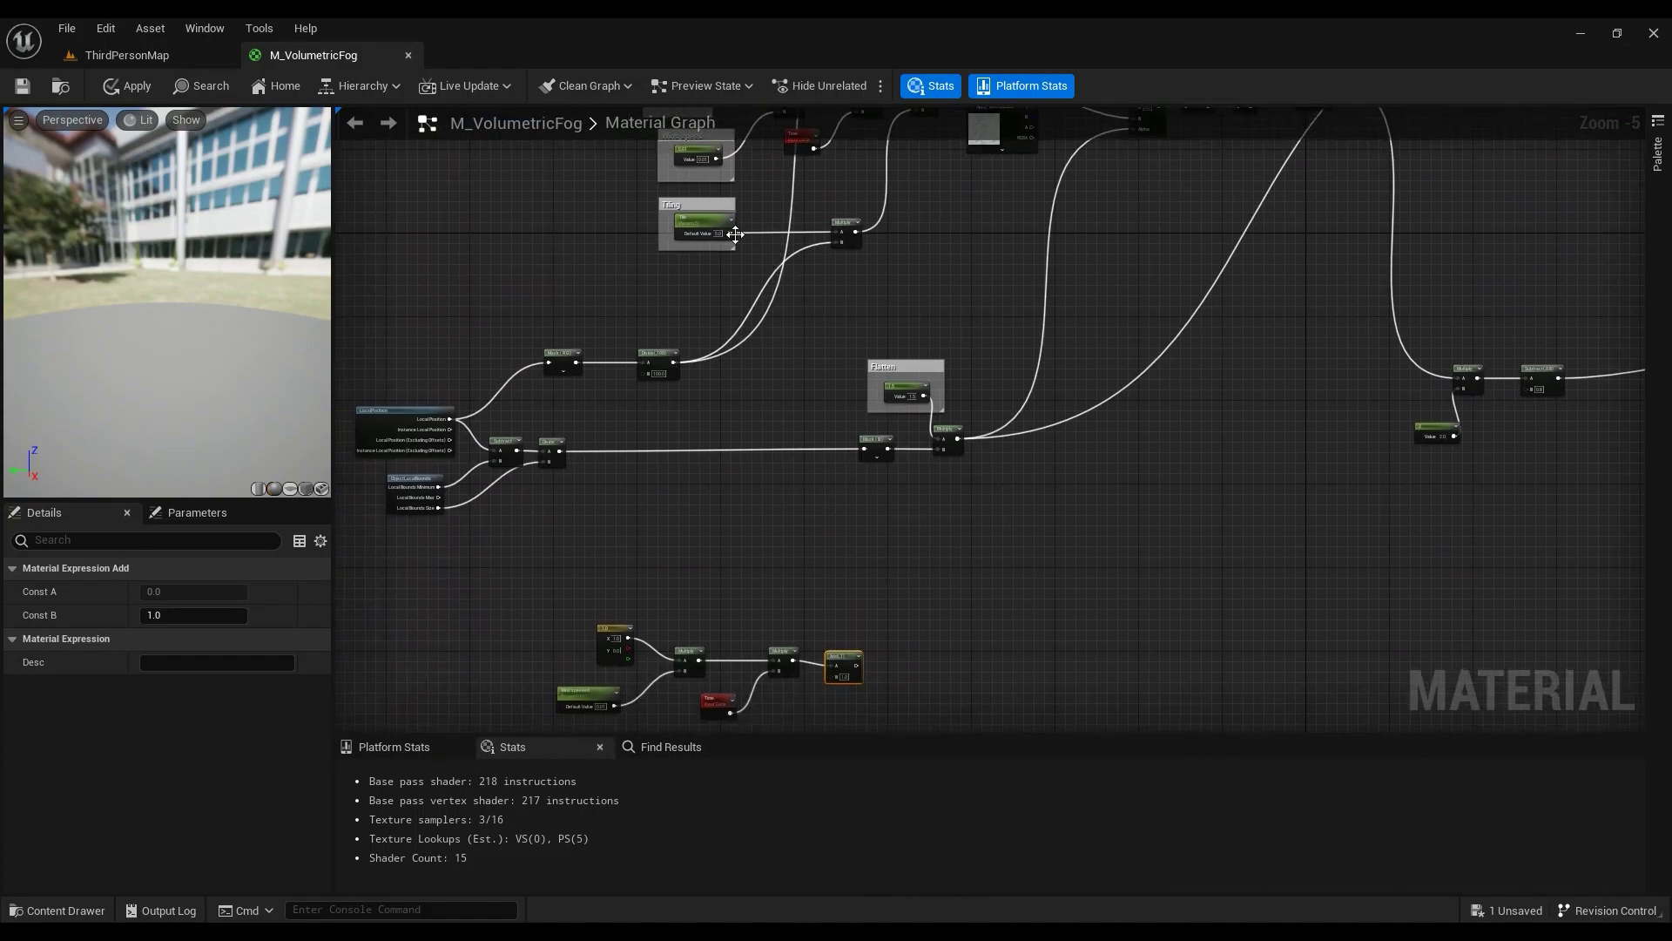
right_click_drag(771, 537, 819, 406)
left_click_drag(801, 554, 896, 407)
Step: Check which texture the Texture Sample next to the wind nodes uses in the original graph
scroll(900, 431, "down", 2)
right_click_drag(937, 298, 819, 516)
scroll(754, 394, "up", 3)
right_click_drag(888, 304, 801, 346)
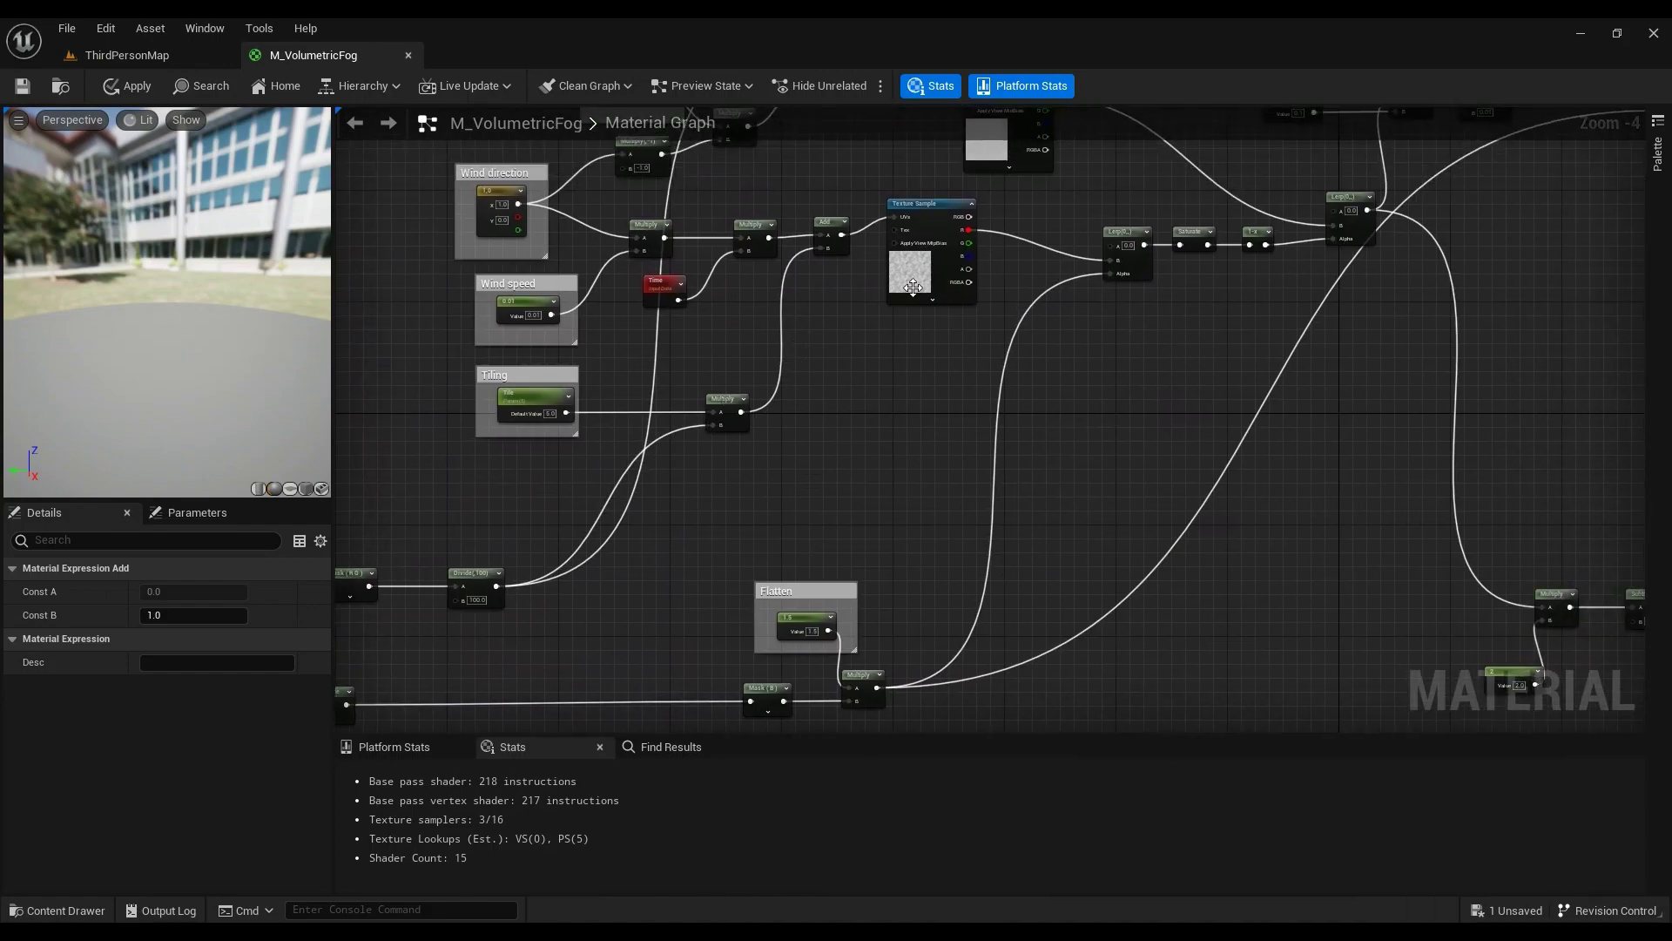
left_click(913, 277)
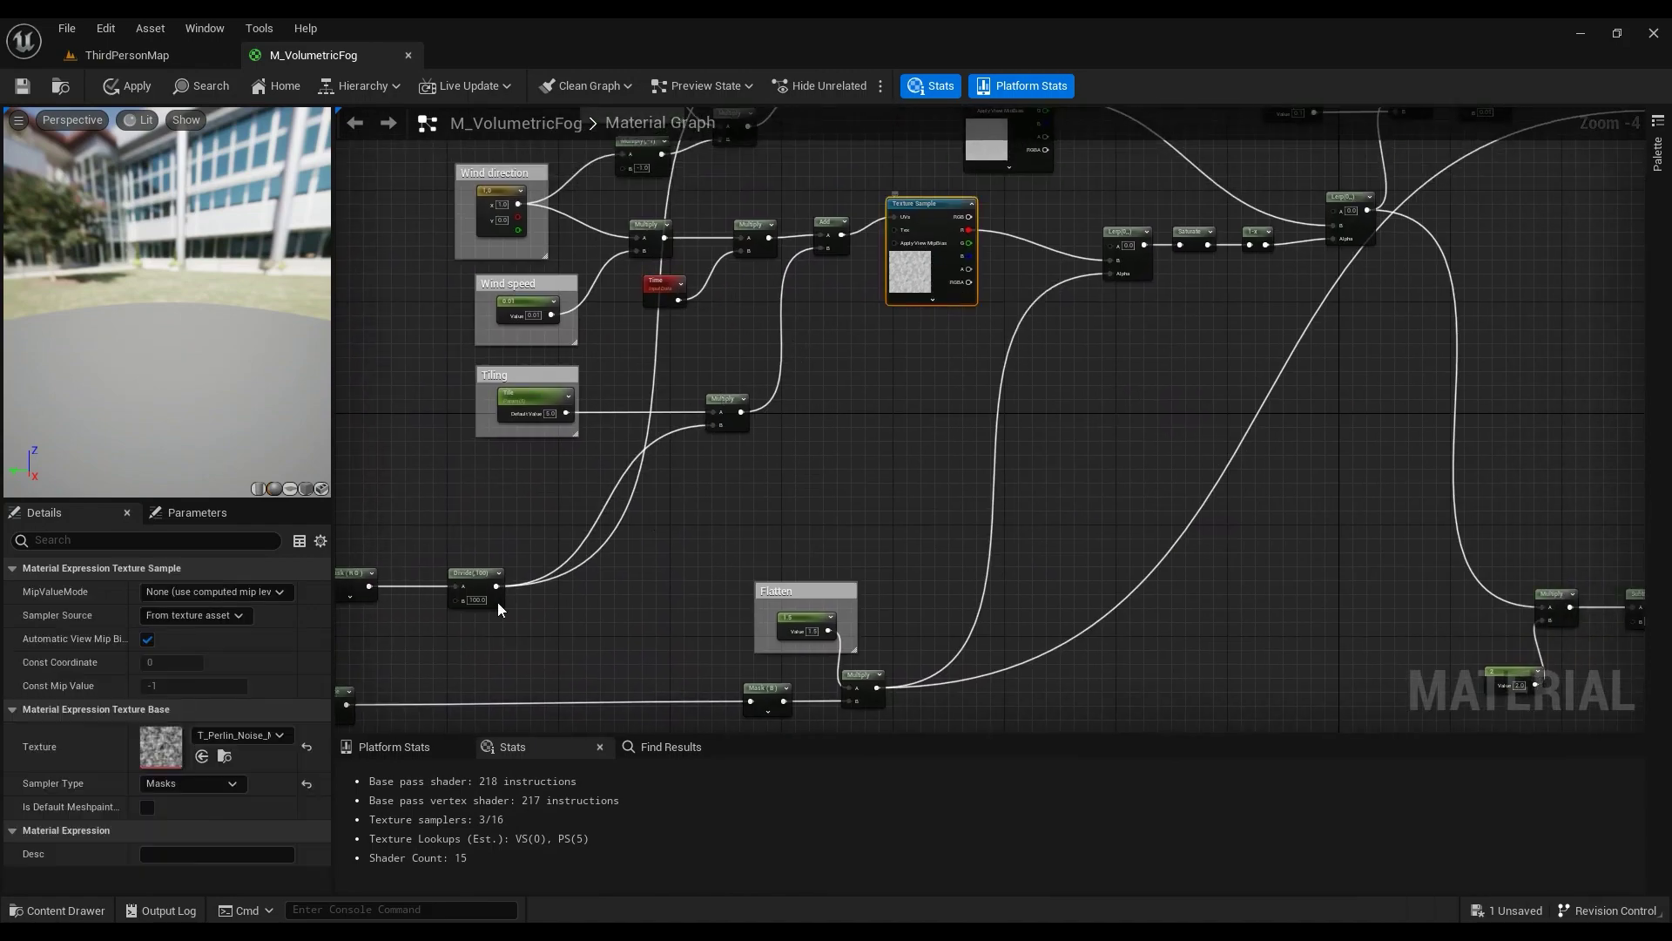
left_click(248, 735)
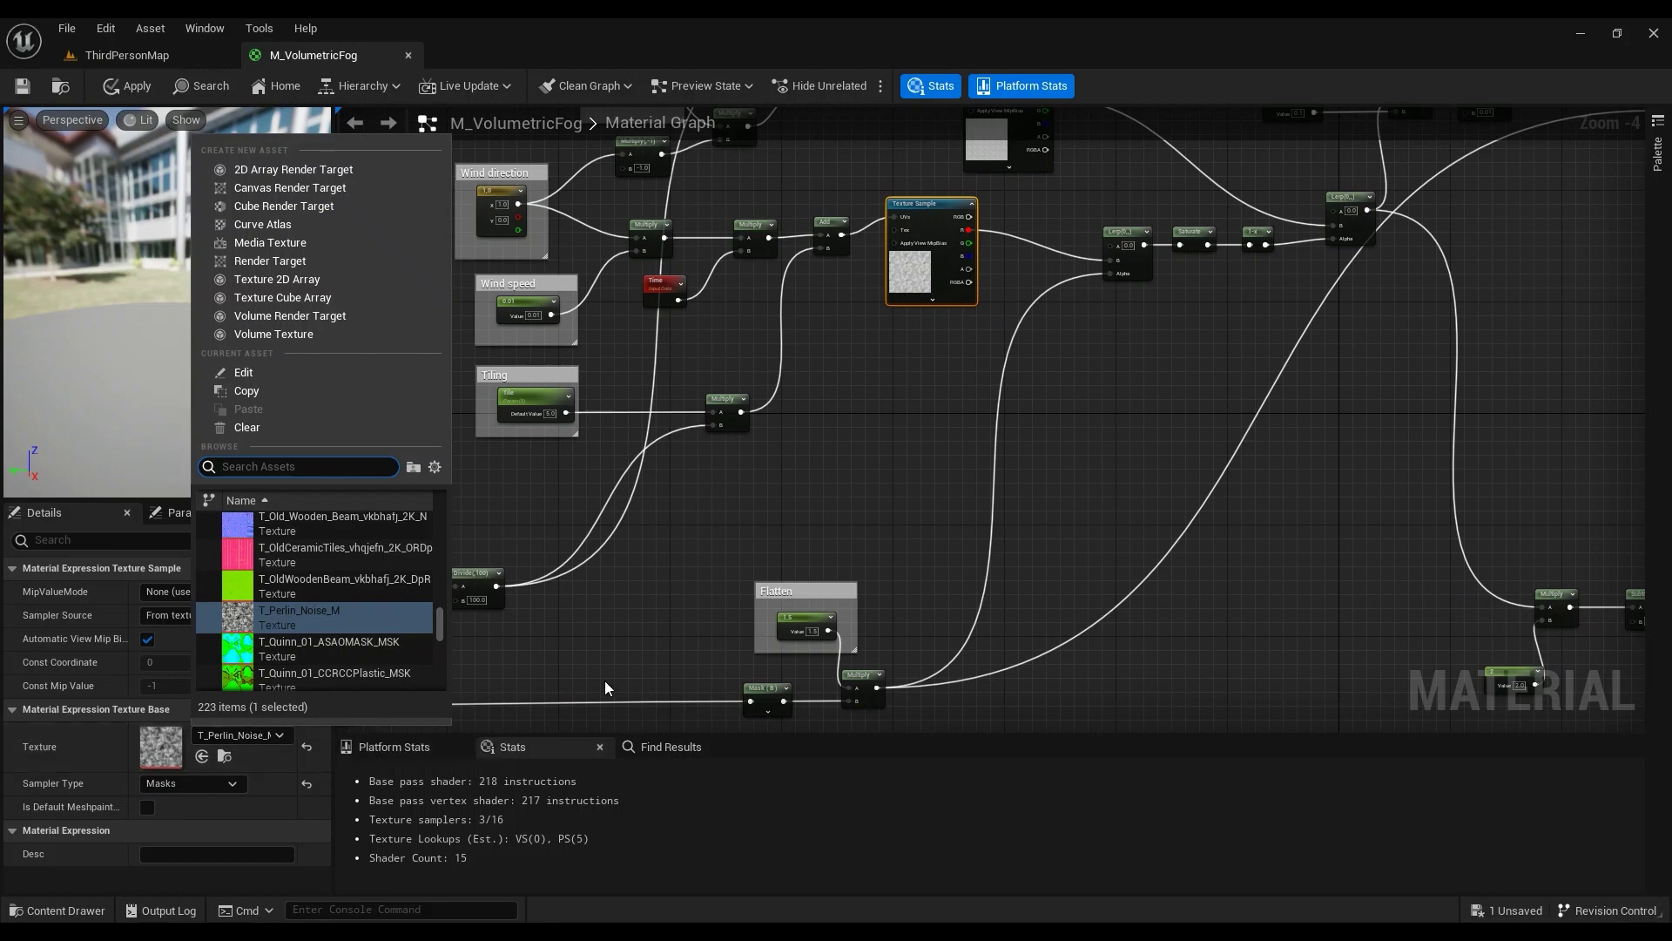
Step: Add a Texture Sample node with its UVs fed by the new Add node
right_click_drag(605, 681, 843, 342)
left_click_drag(968, 427, 1047, 425)
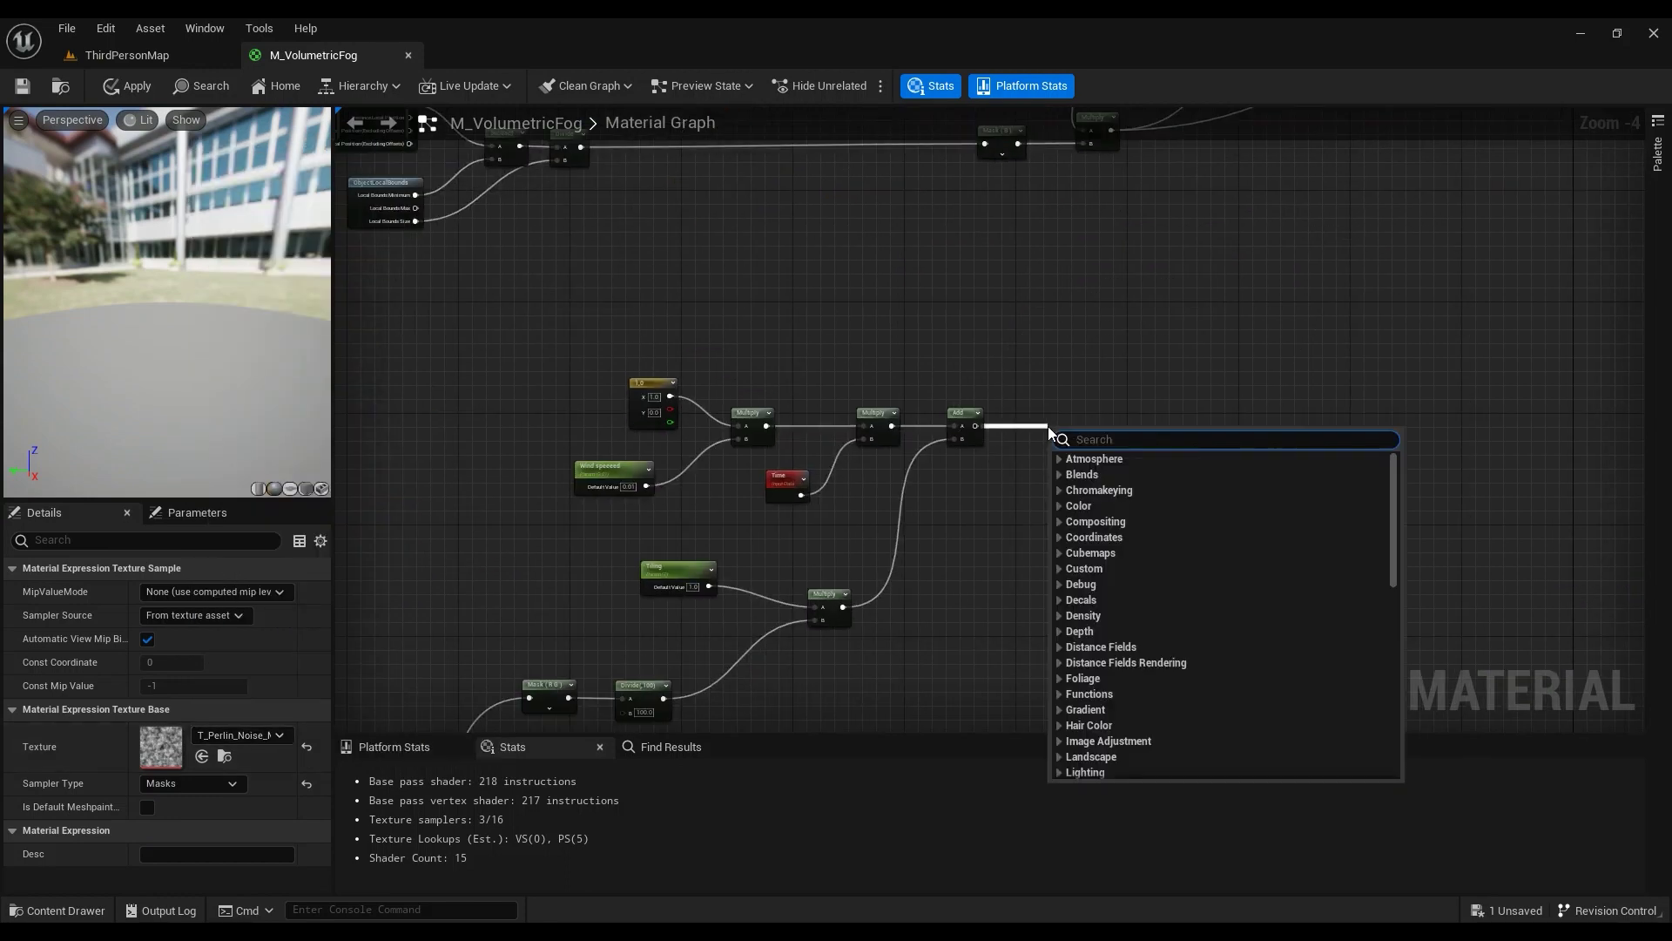
type("texture sa")
key("Return")
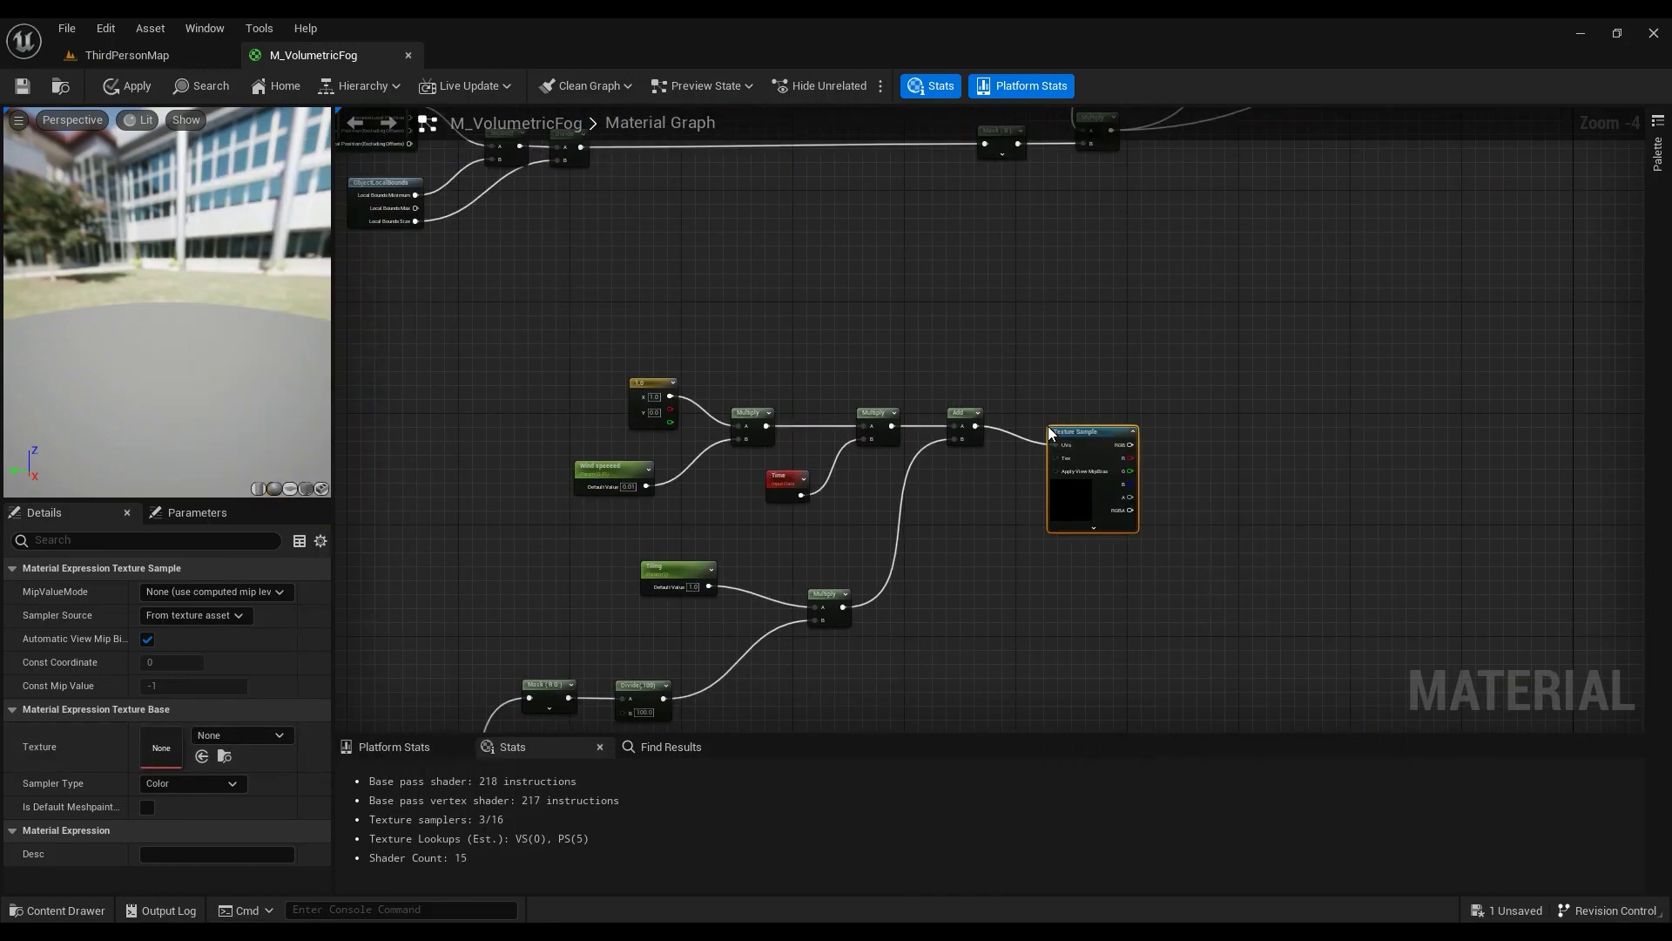
Step: Assign the T_Perlin_Noise_M texture to the new Texture Sample and align the node with the Add node
left_click(268, 737)
type("nois")
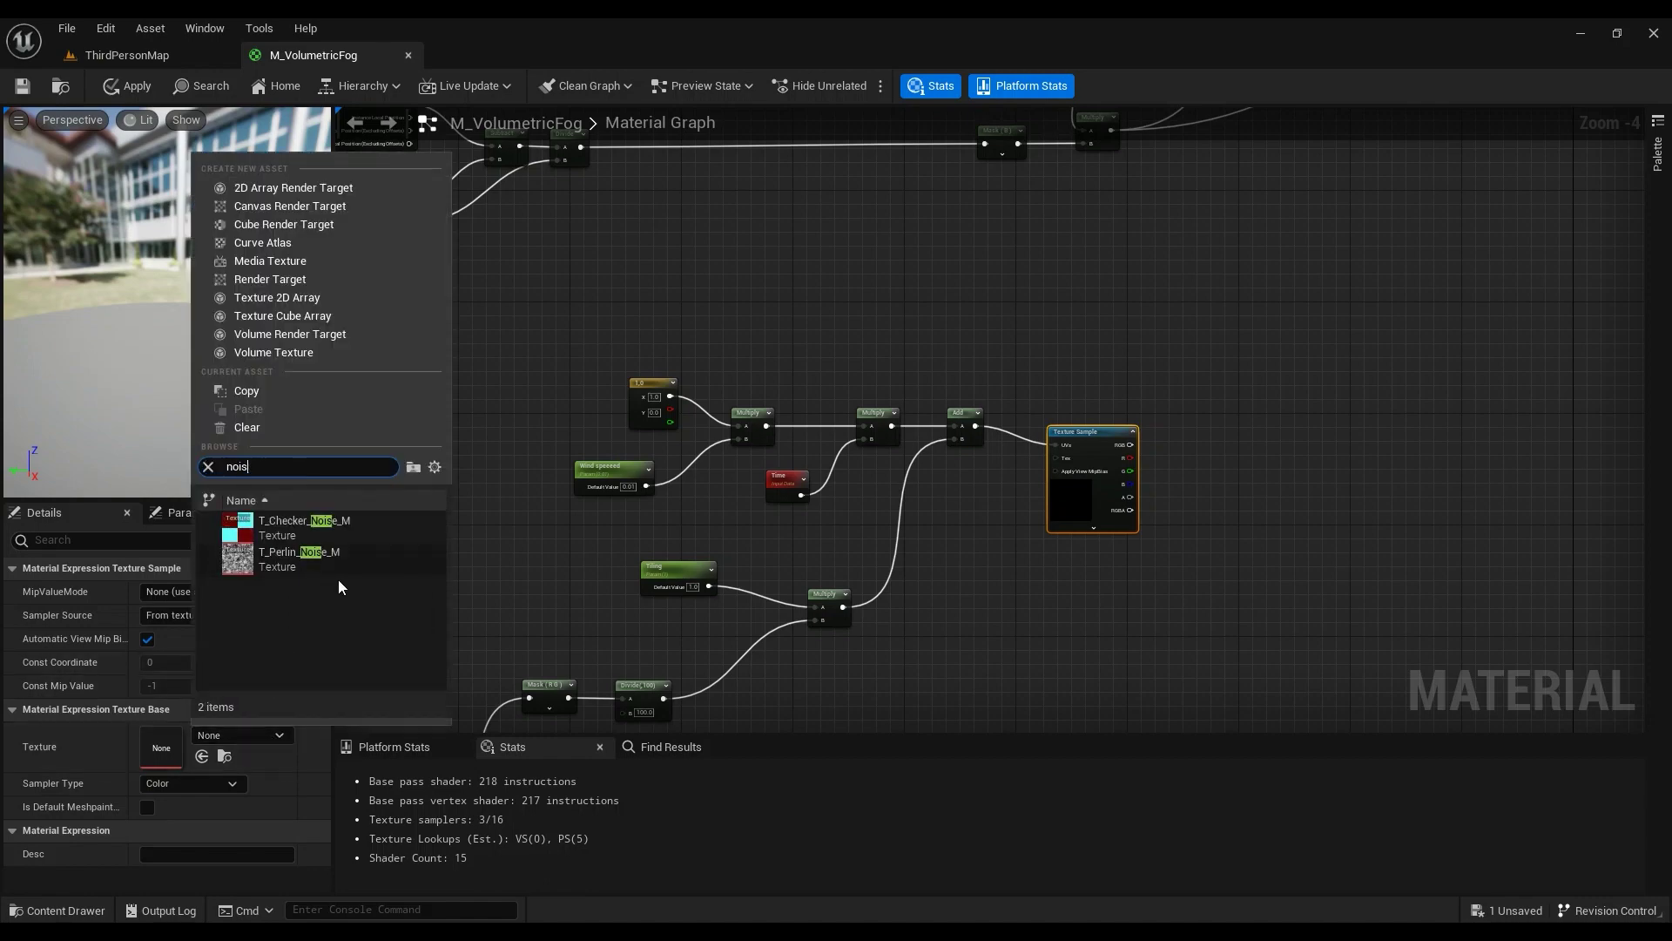
left_click(296, 560)
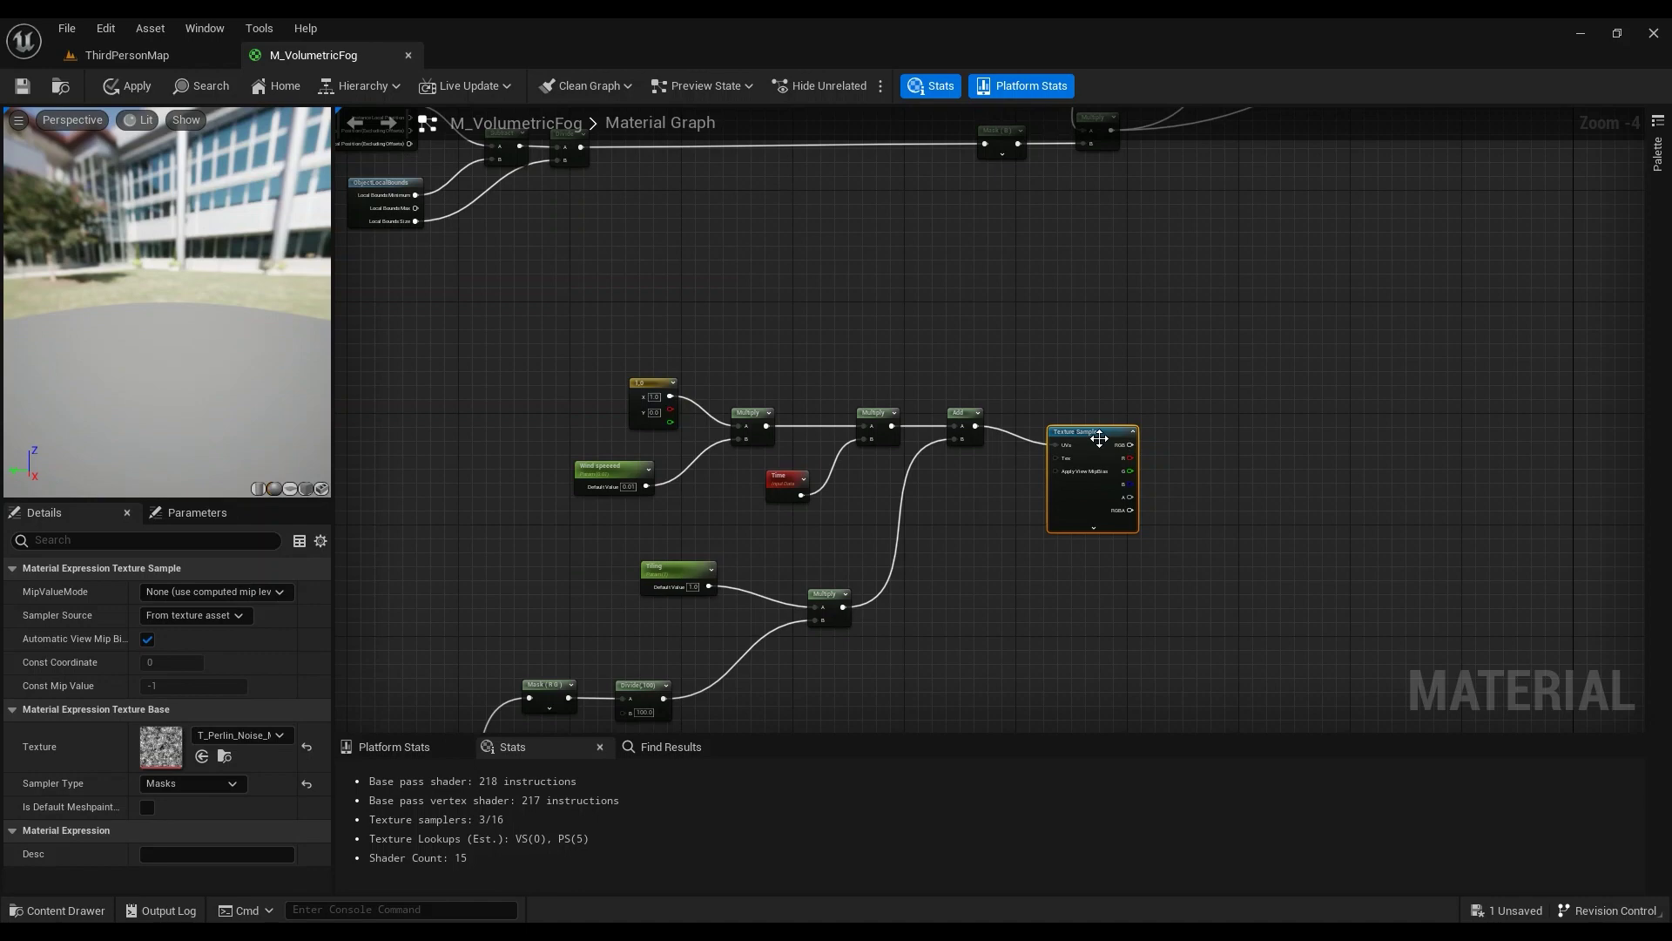
scroll(1095, 417, "down", 2)
scroll(1019, 413, "up", 4)
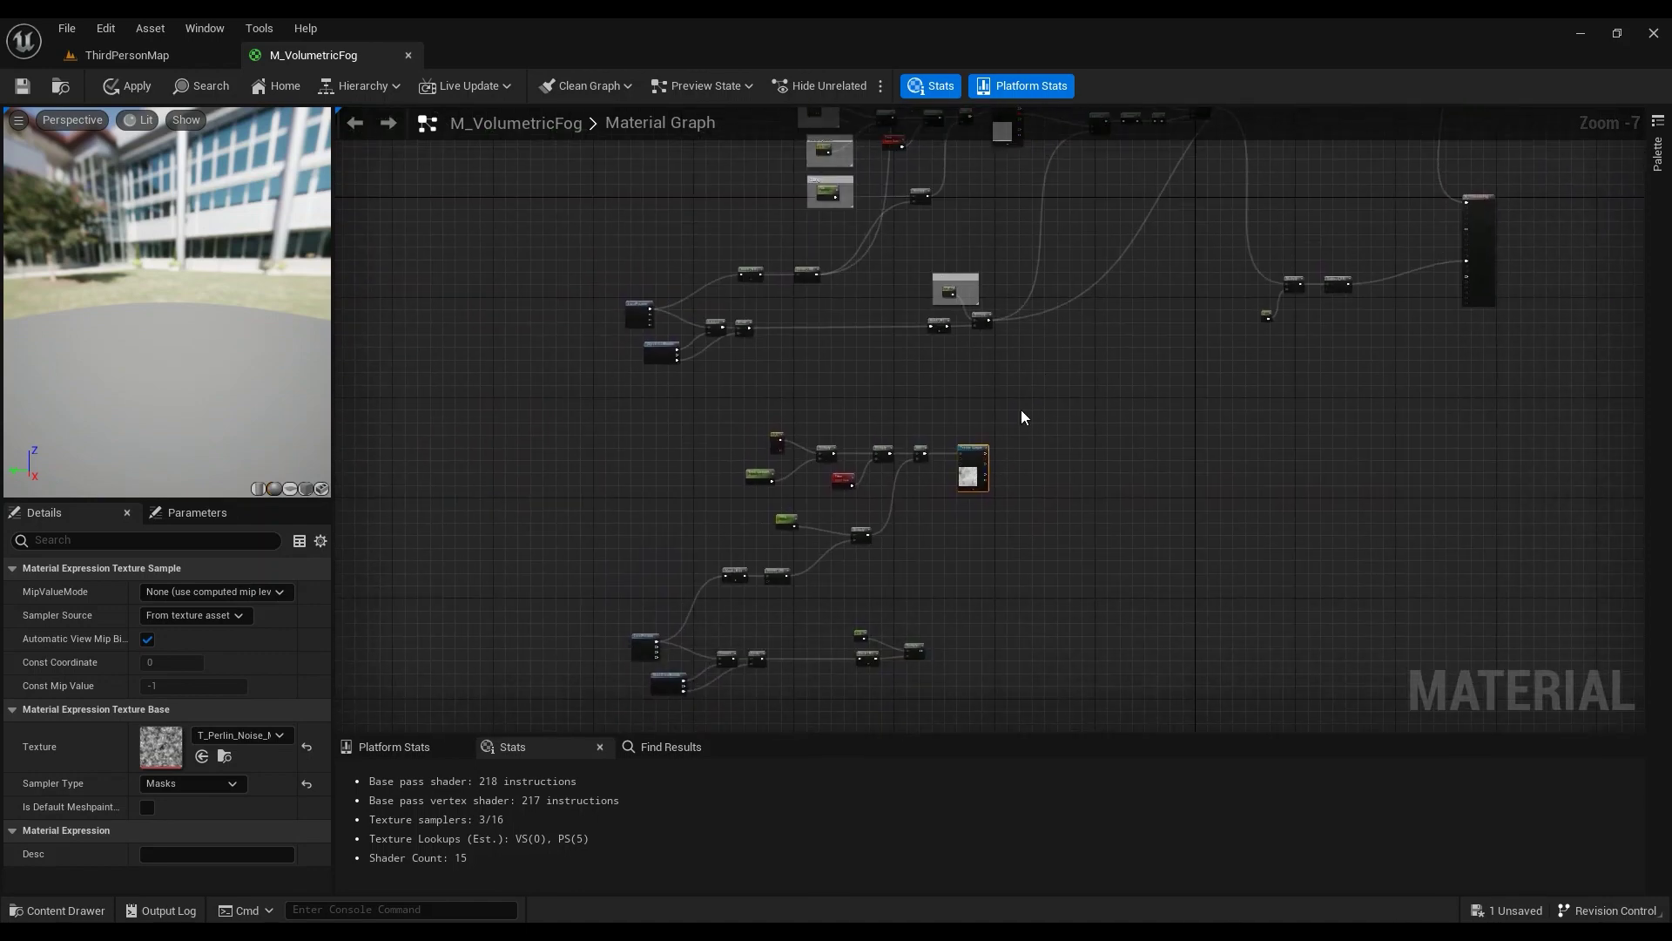
scroll(968, 463, "up", 1)
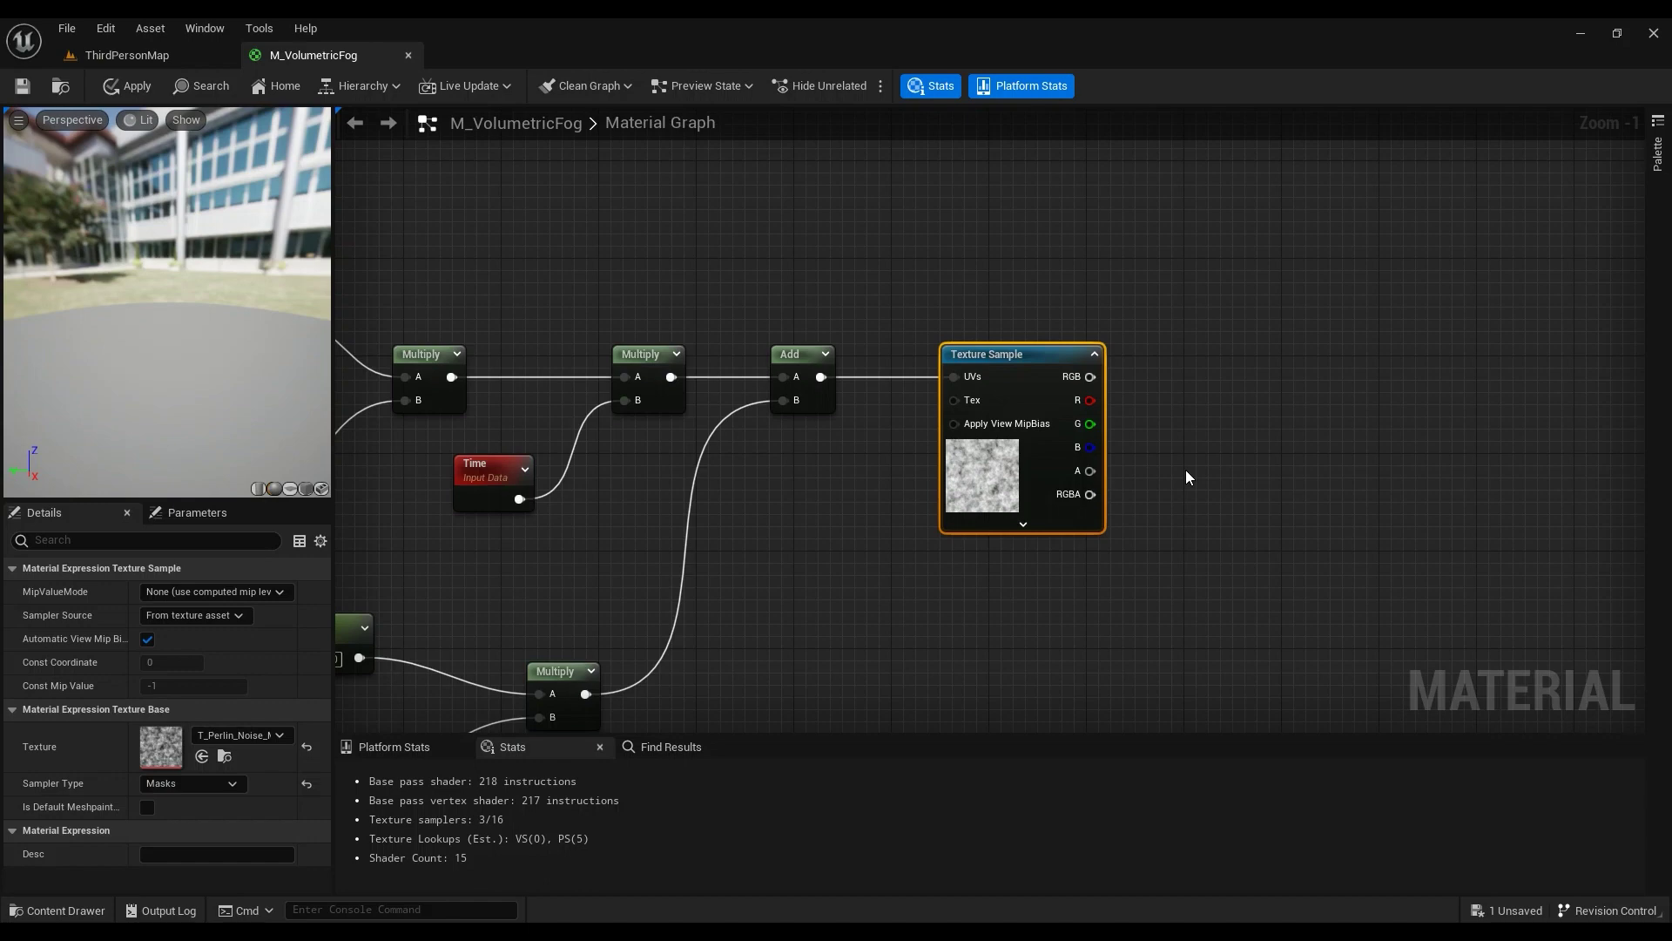
scroll(1148, 347, "down", 6)
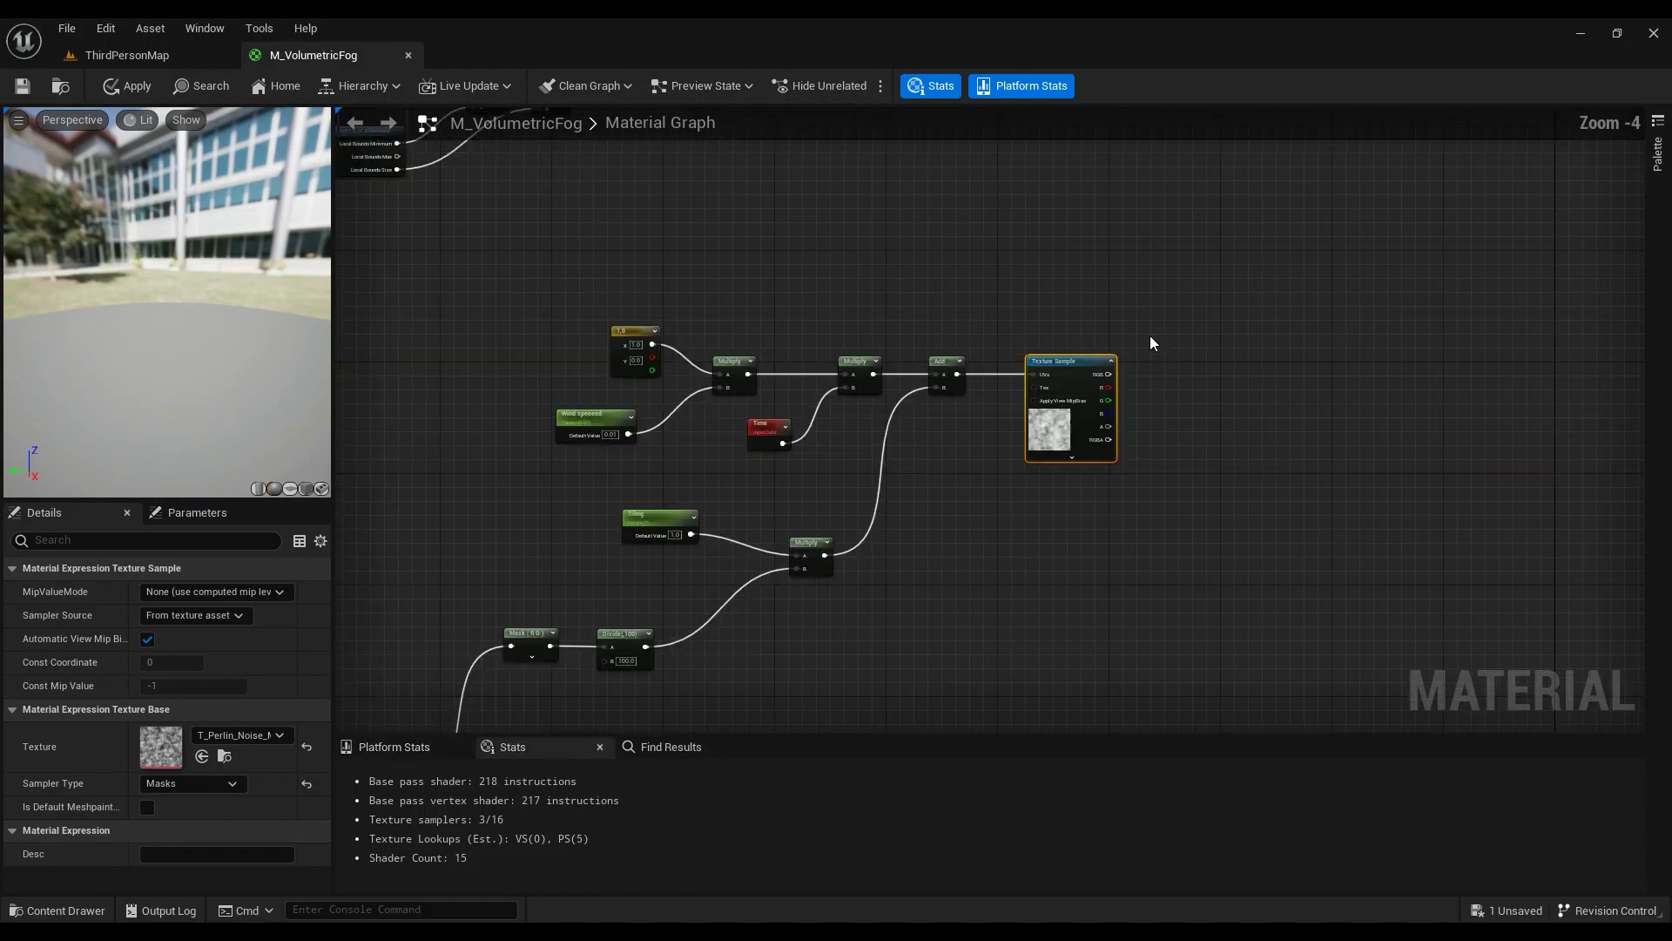
Step: Add a Lerp node with the Texture Sample's R output on B and the output of the 1.5 constant's Multiply on Alpha
right_click_drag(1150, 336, 1041, 492)
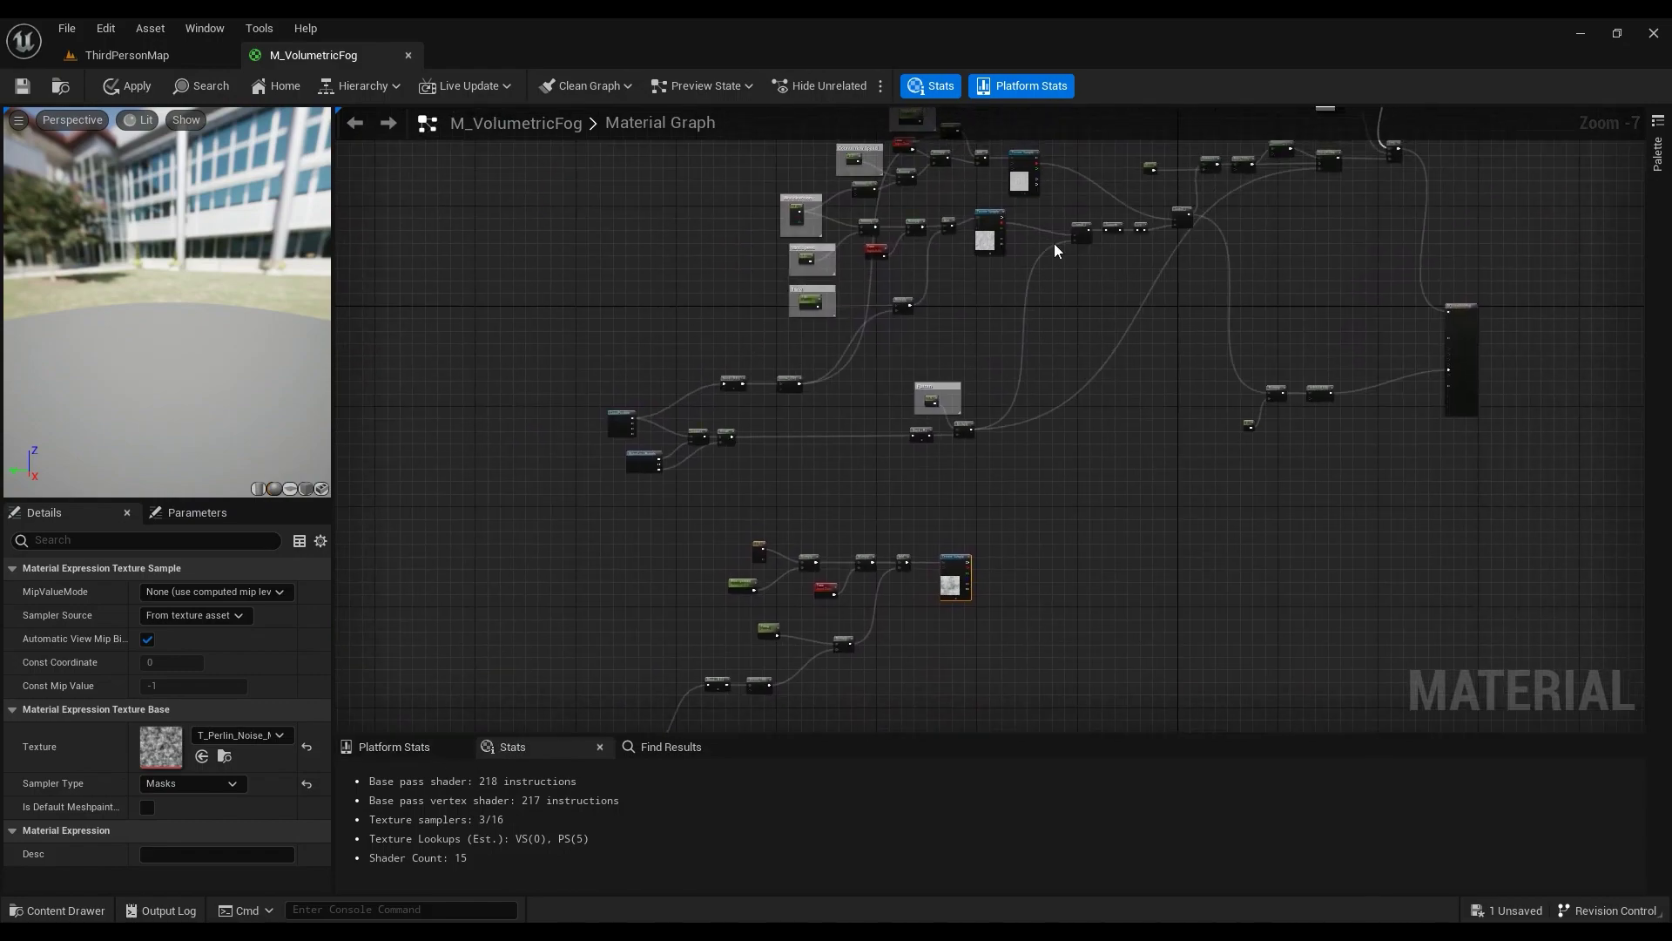
scroll(1054, 245, "up", 3)
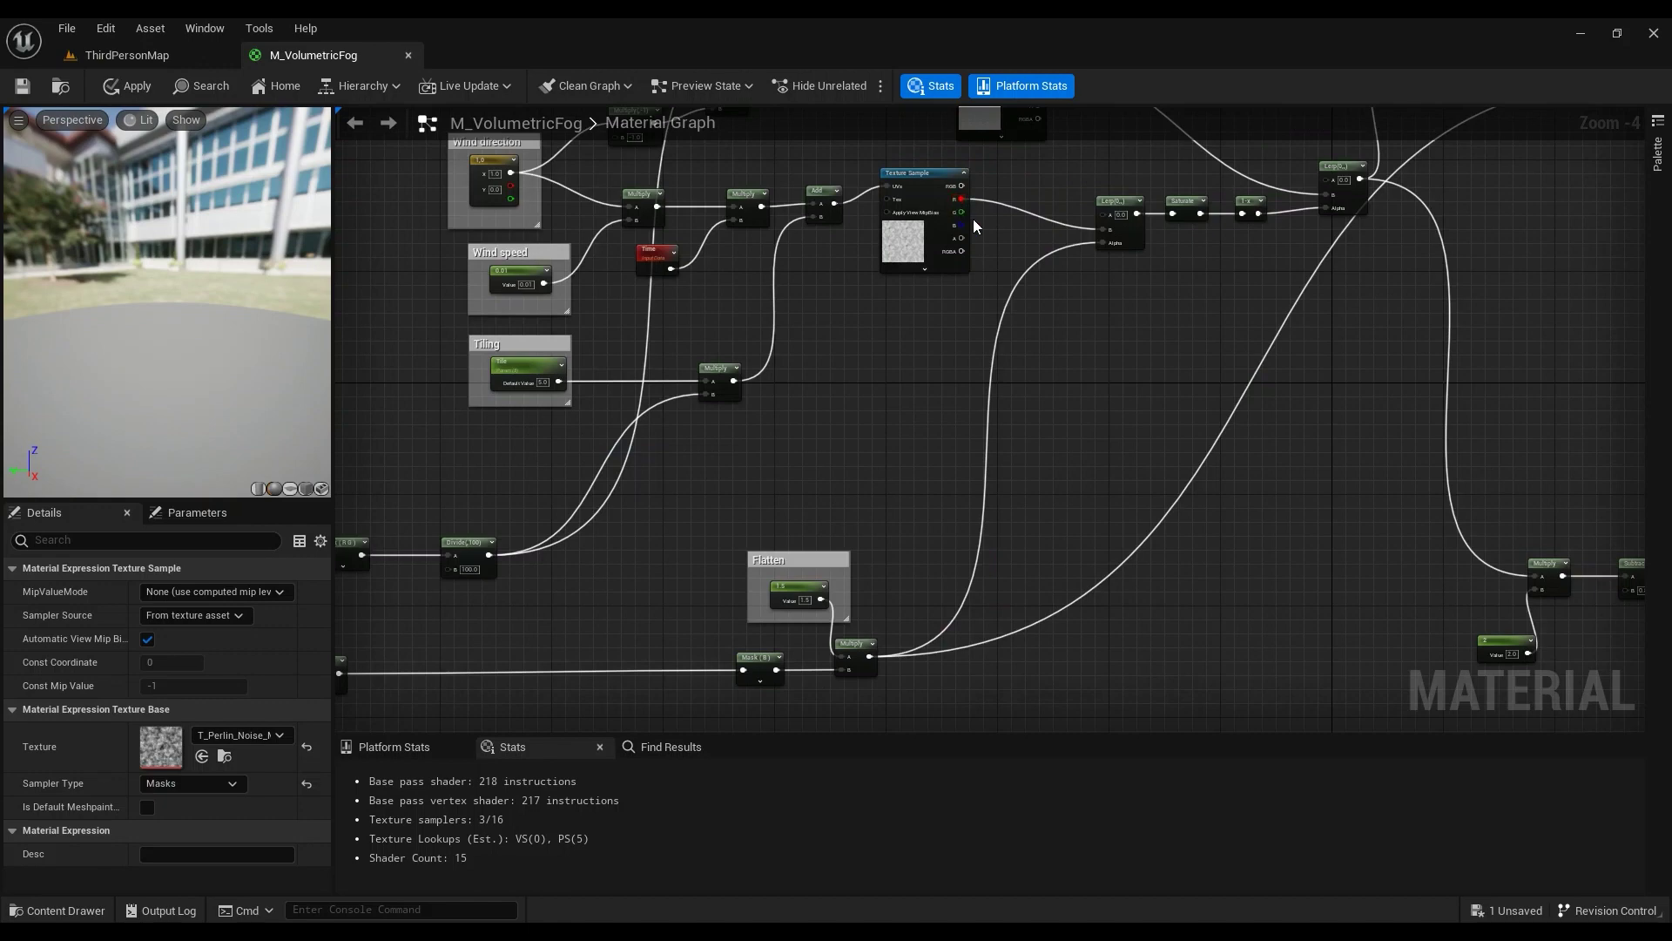
left_click_drag(908, 225, 911, 239)
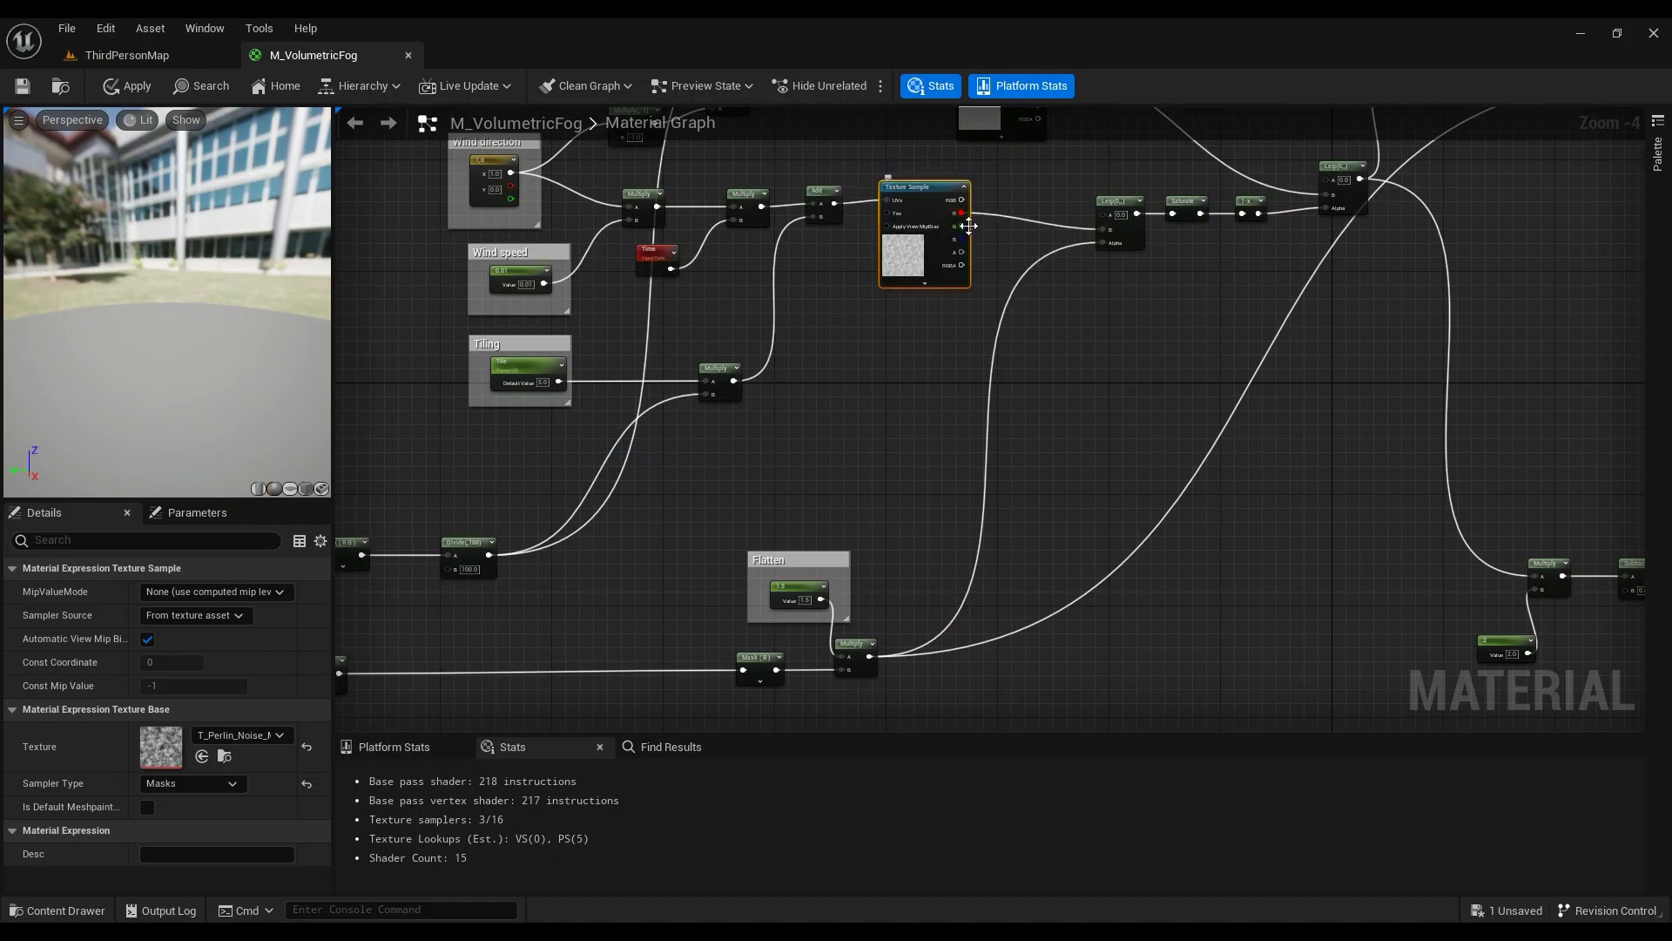
right_click_drag(968, 551, 921, 415)
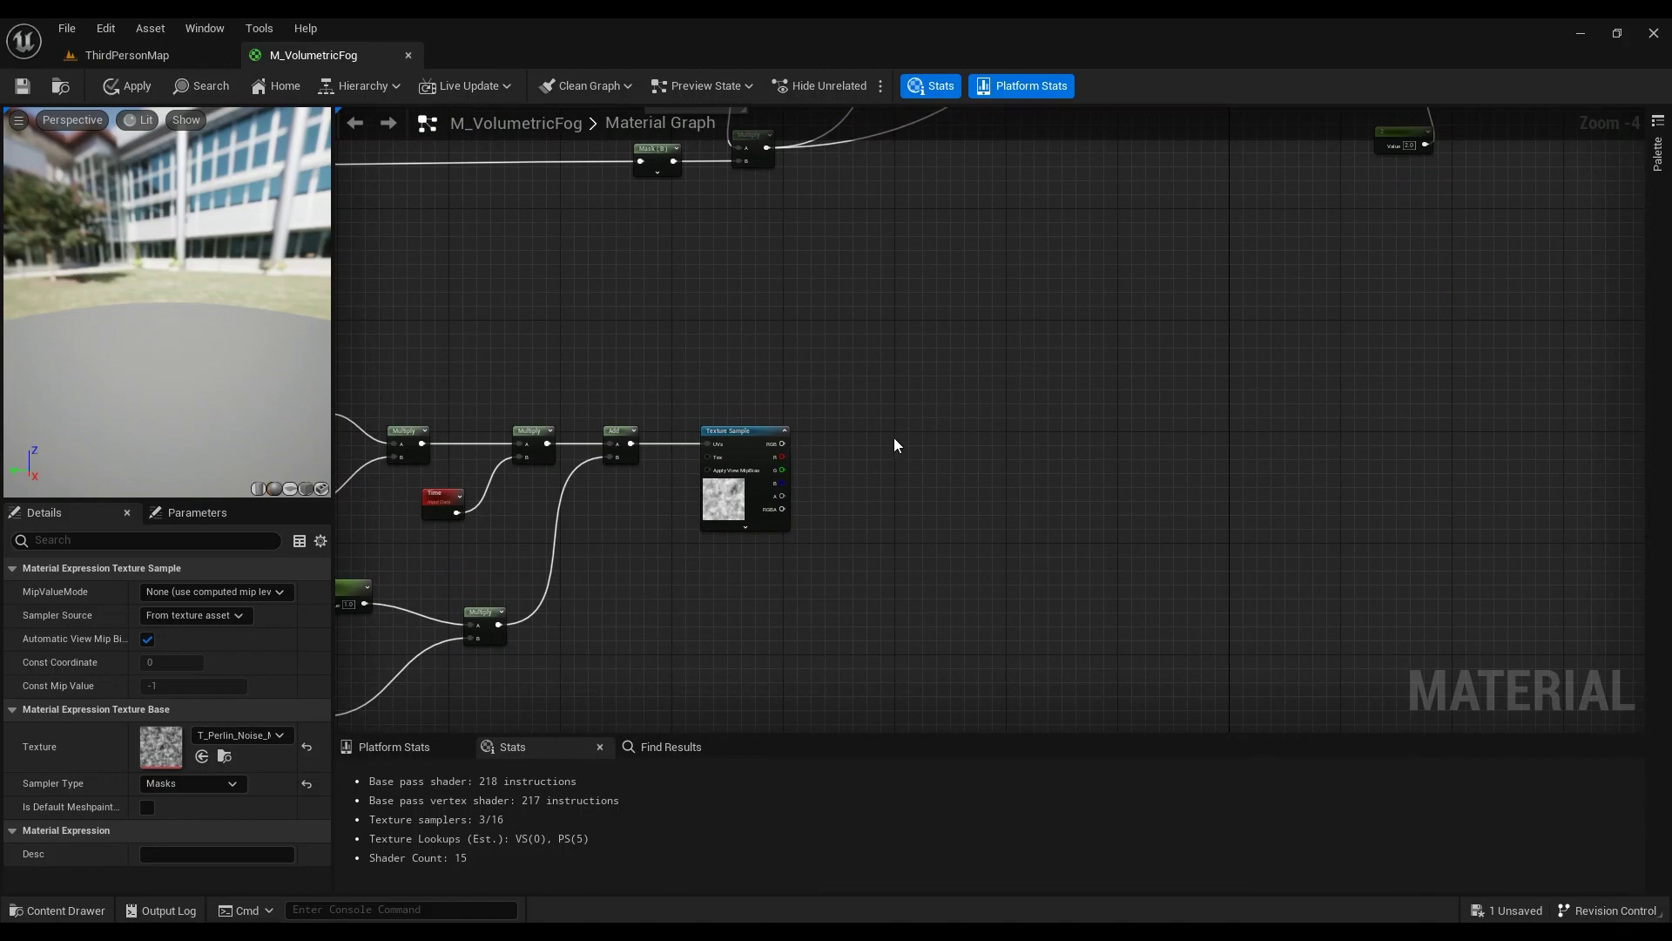
left_click(893, 444)
left_click_drag(782, 456, 932, 458)
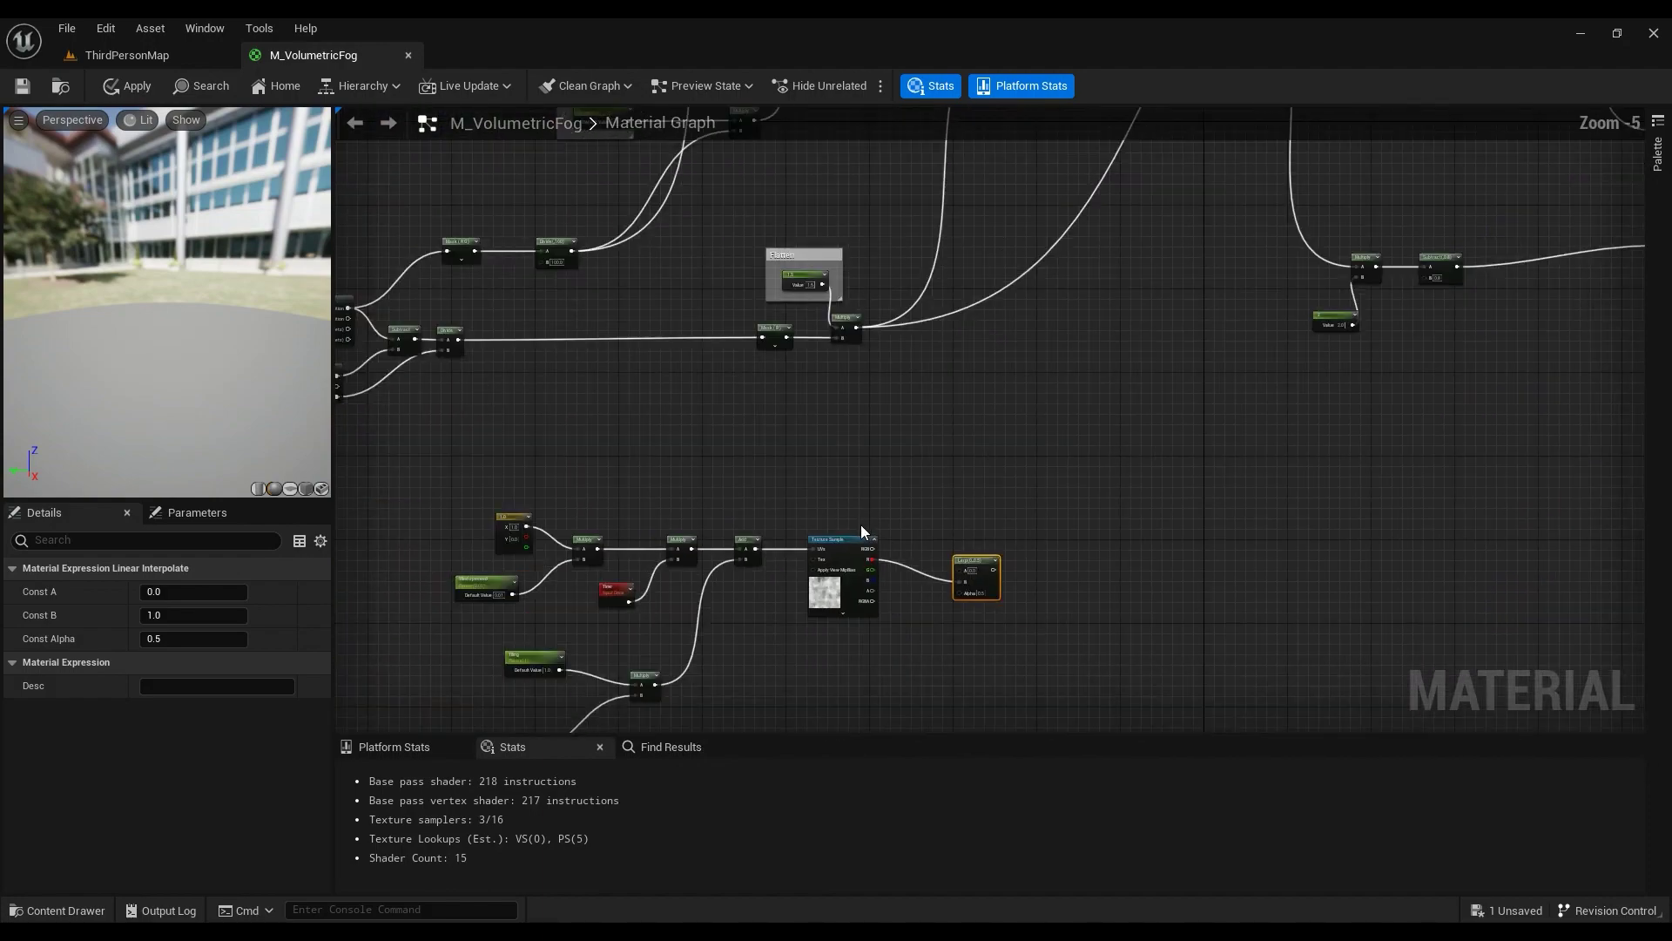
left_click_drag(969, 244, 636, 562)
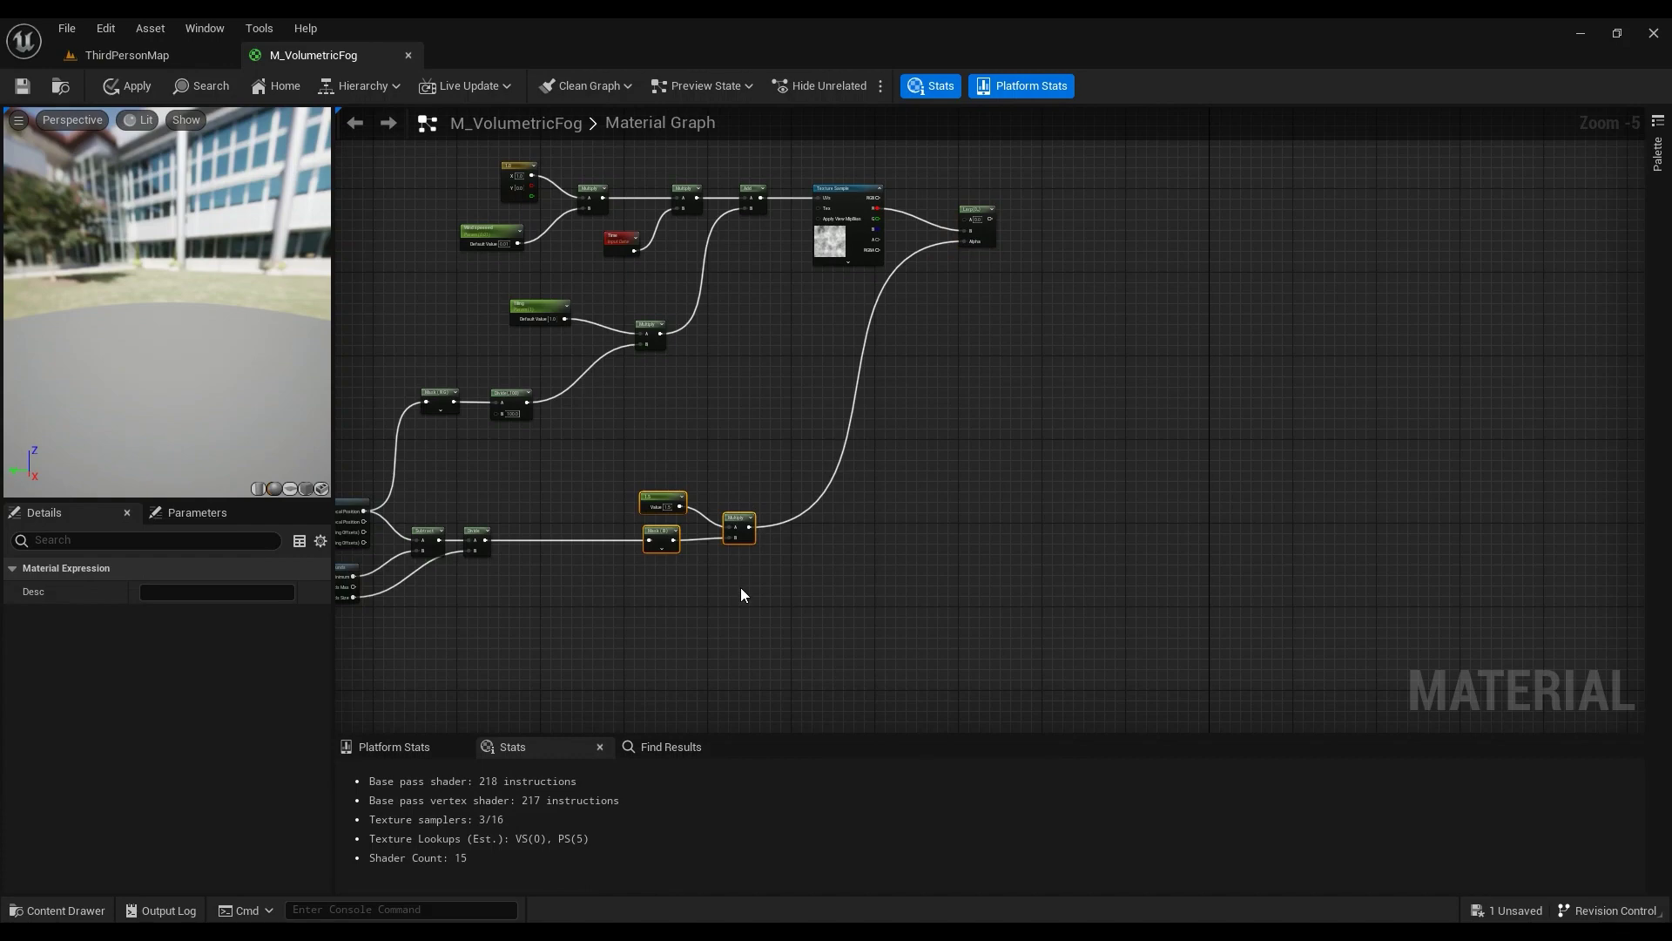
Step: Wrap the 1.5 constant, B mask and Multiply nodes in a comment titled Flatness
type("cF")
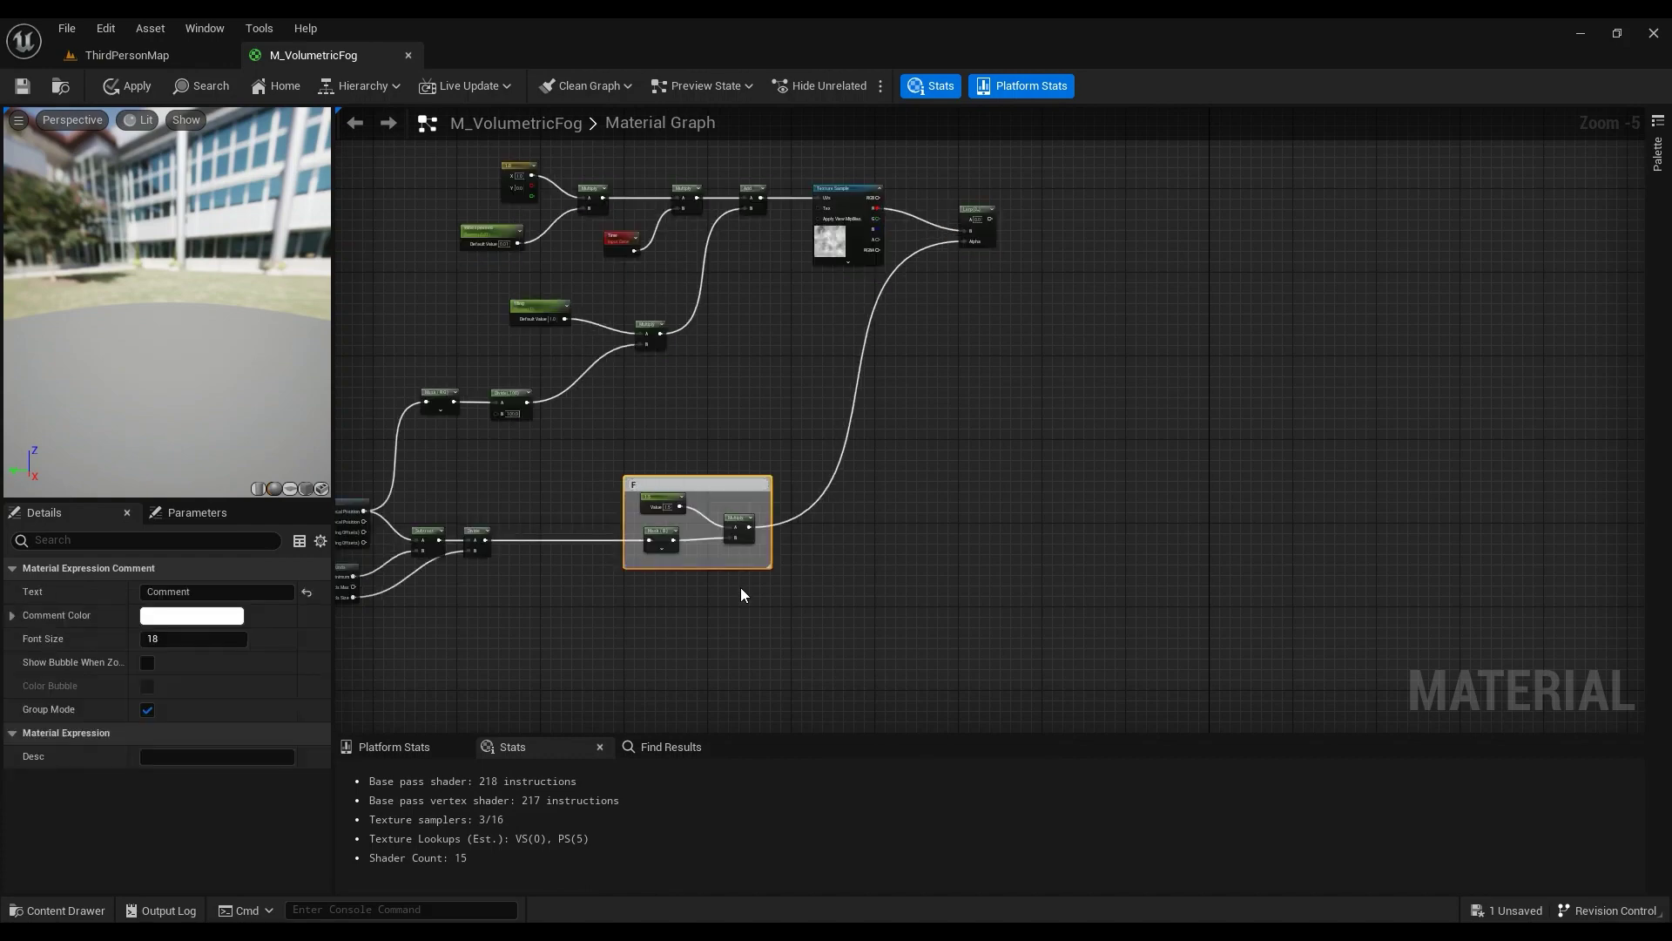
type("lattness")
key("BackSpace")
key("Return")
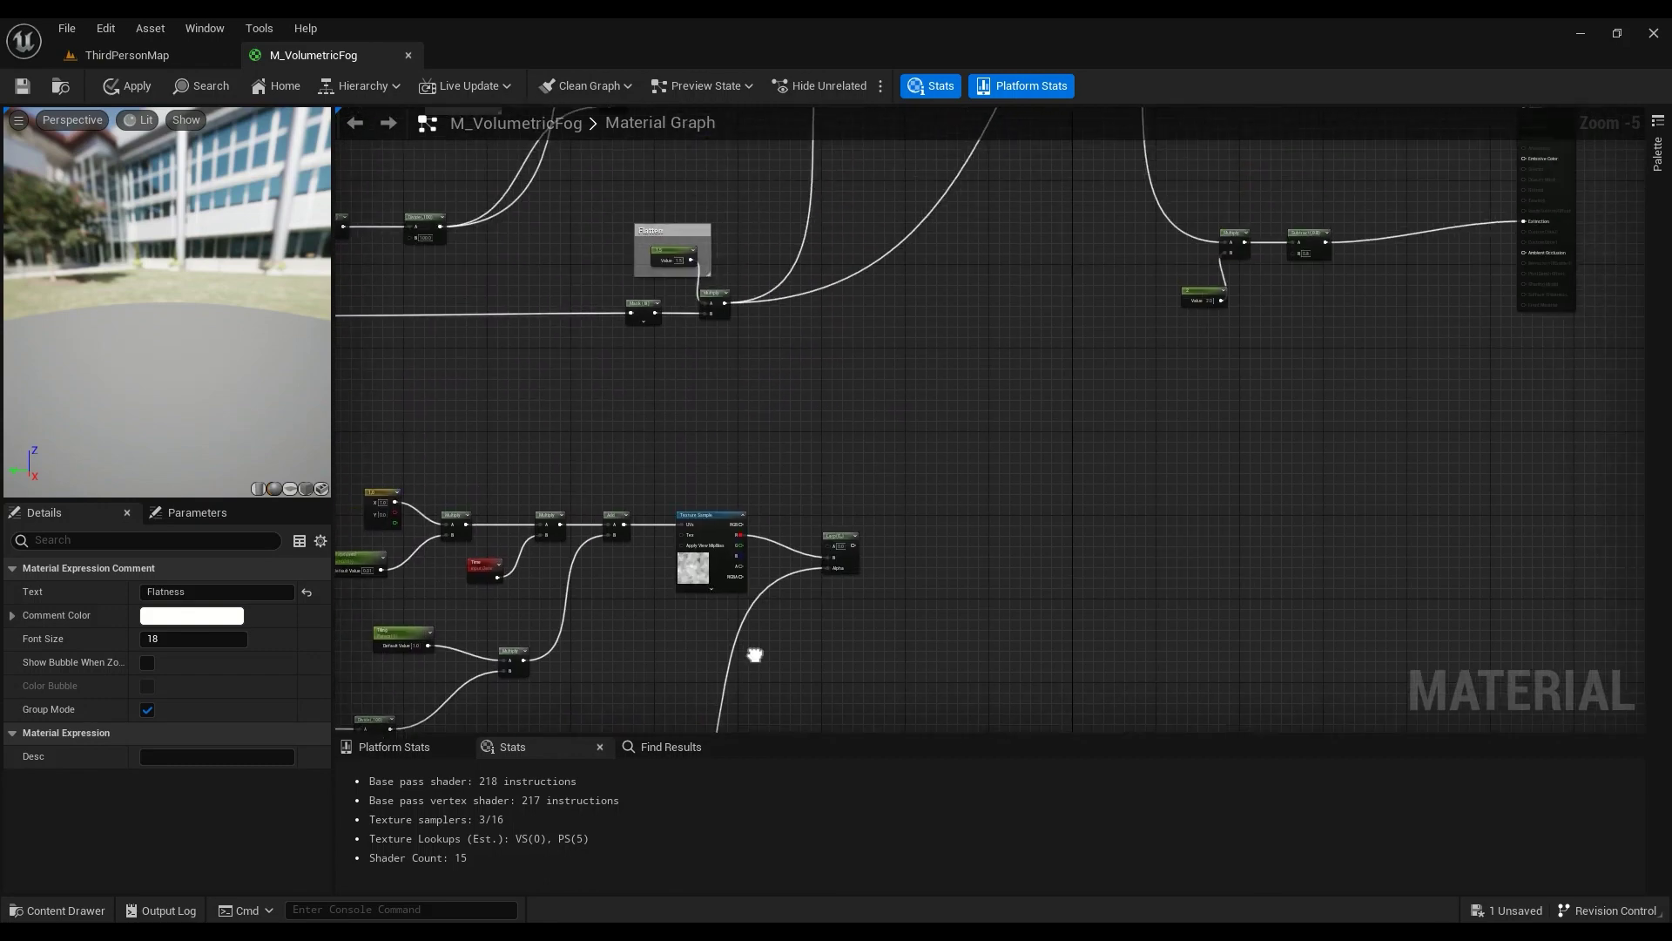
Step: Add a Saturate node fed by the new Lerp's output and align it with the Lerp
right_click_drag(923, 119, 828, 283)
scroll(898, 200, "up", 2)
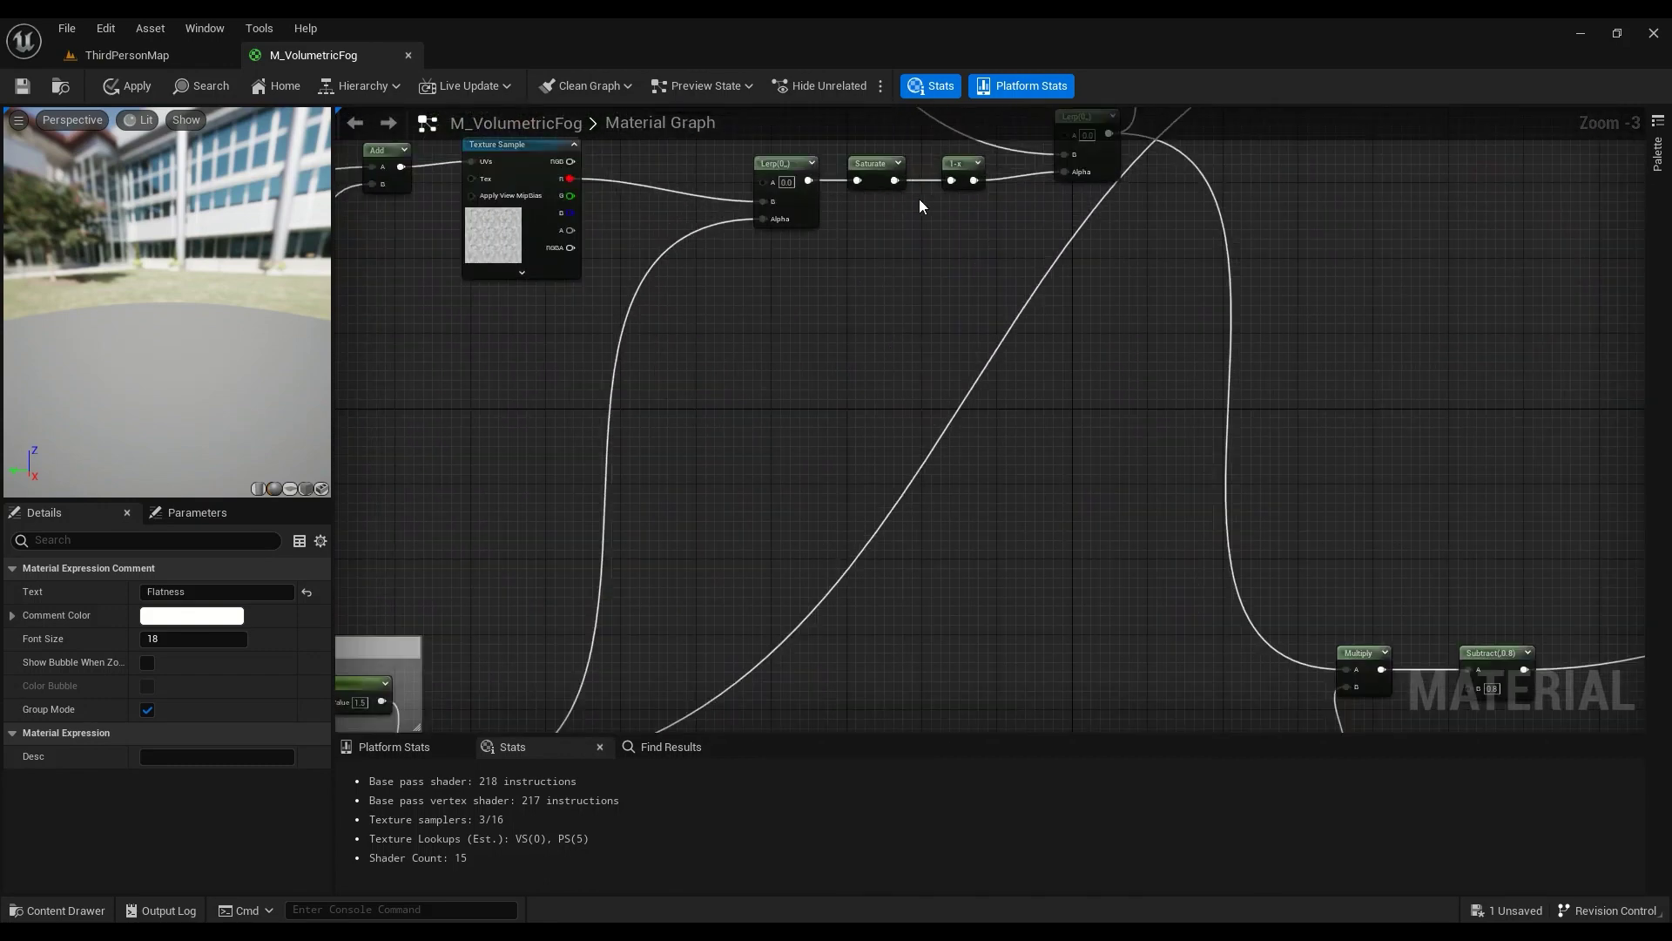
right_click_drag(837, 497, 665, 656)
left_click_drag(684, 500, 776, 503)
type("astur")
key("BackSpace")
key("BackSpace")
key("BackSpace")
key("BackSpace")
key("BackSpace")
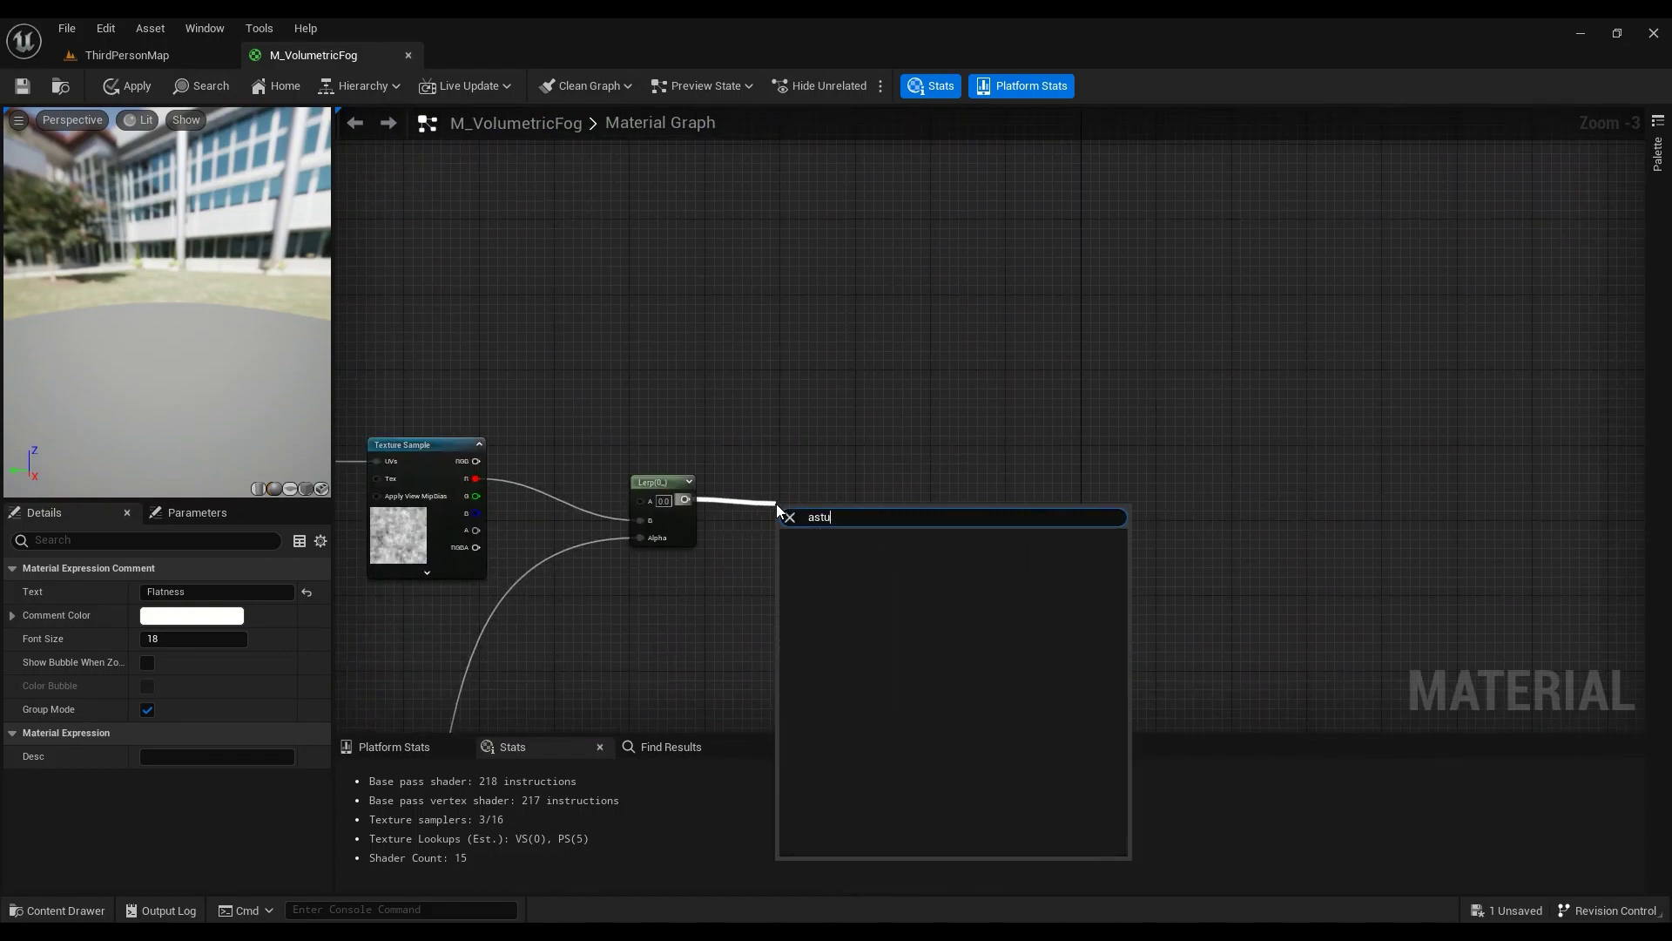
type("satur")
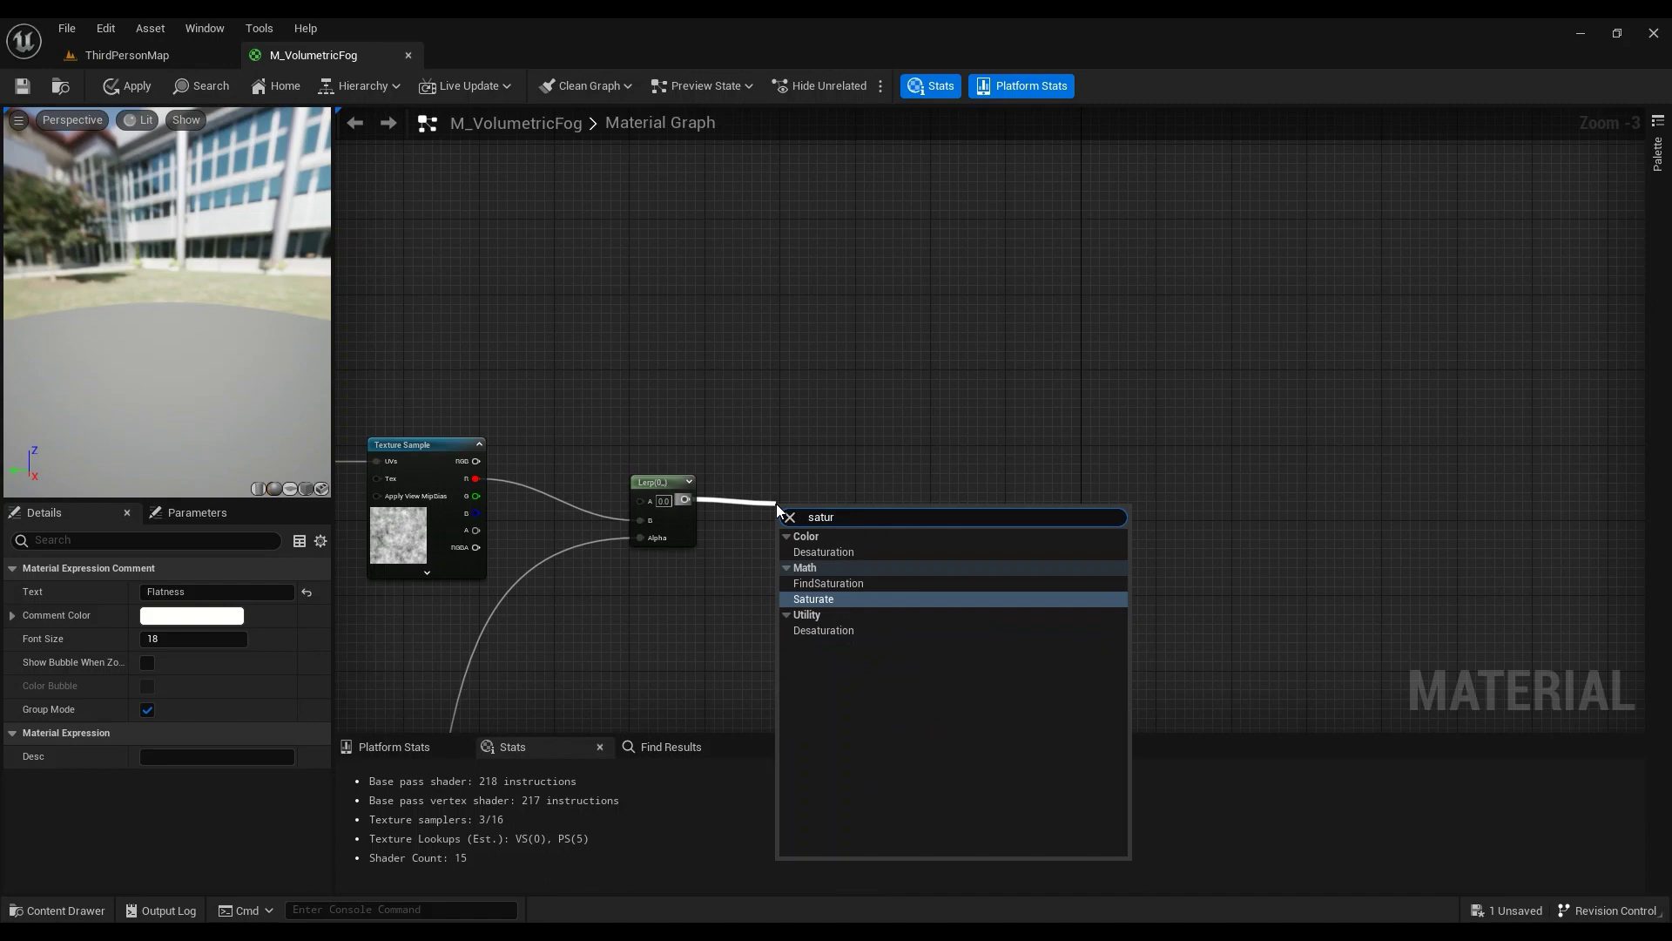
key("Return")
left_click_drag(826, 529, 795, 483)
Step: Add a OneMinus (1-x) node after Saturate and line it up in the same row
type("on")
key("Return")
left_click_drag(905, 535, 905, 482)
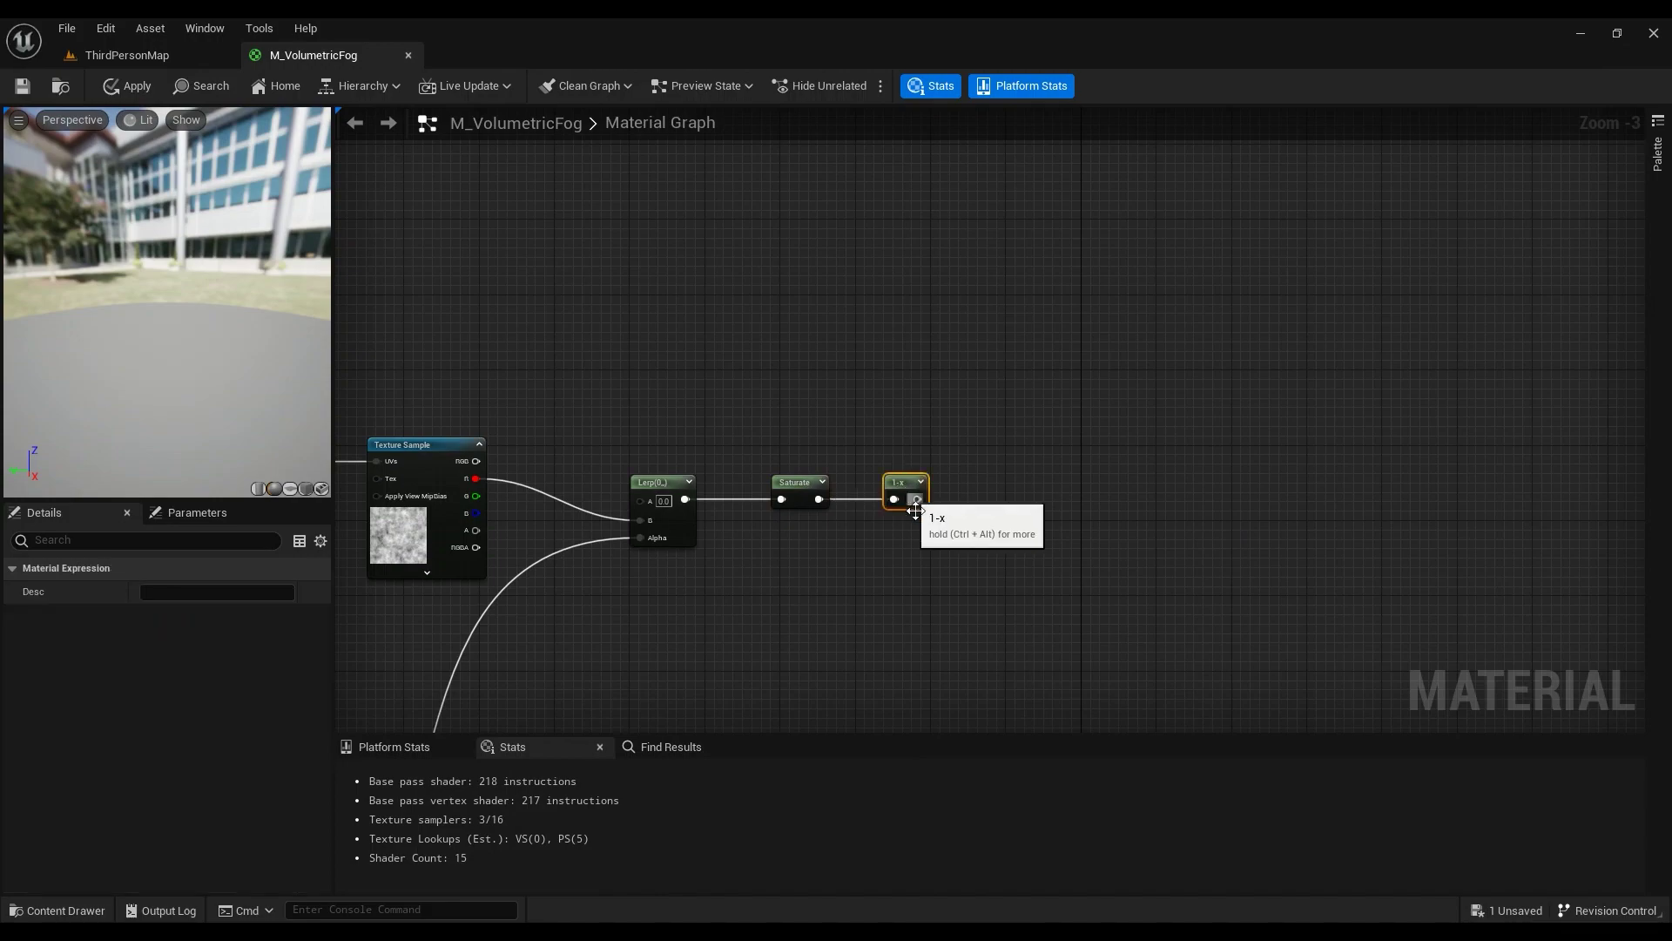
Step: Add a Lerp node after the OneMinus node and connect the OneMinus output to its Alpha input
scroll(841, 552, "down", 3)
right_click_drag(991, 366, 827, 633)
scroll(758, 427, "up", 3)
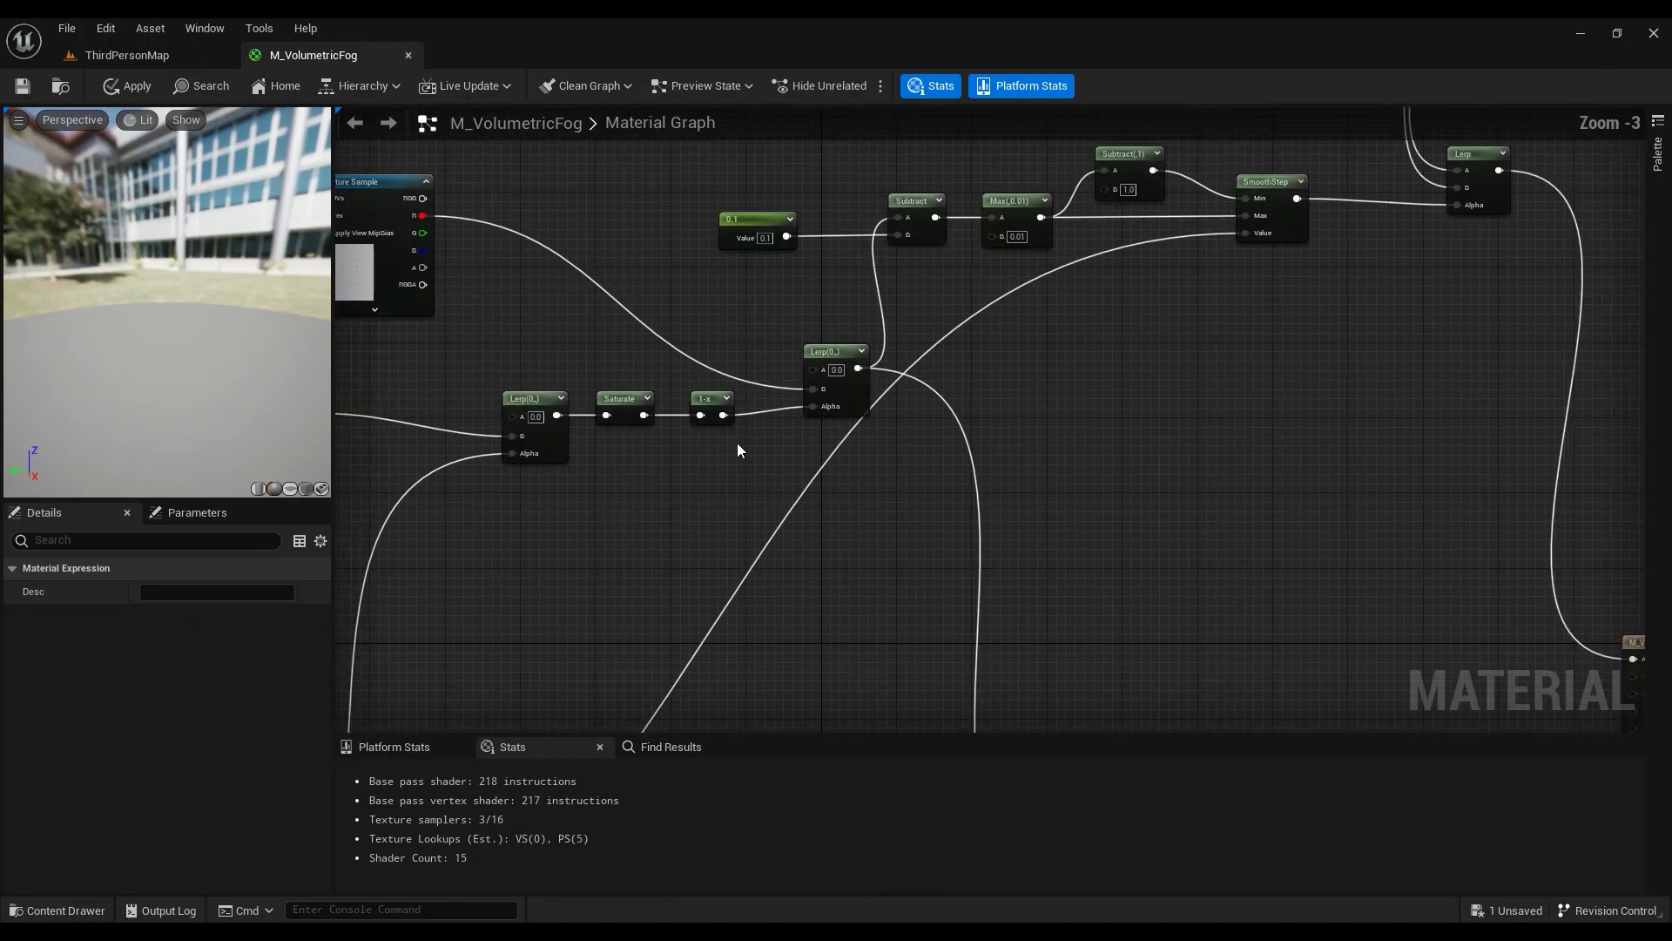
scroll(791, 464, "down", 2)
right_click_drag(1098, 580, 909, 82)
right_click_drag(944, 362, 923, 392)
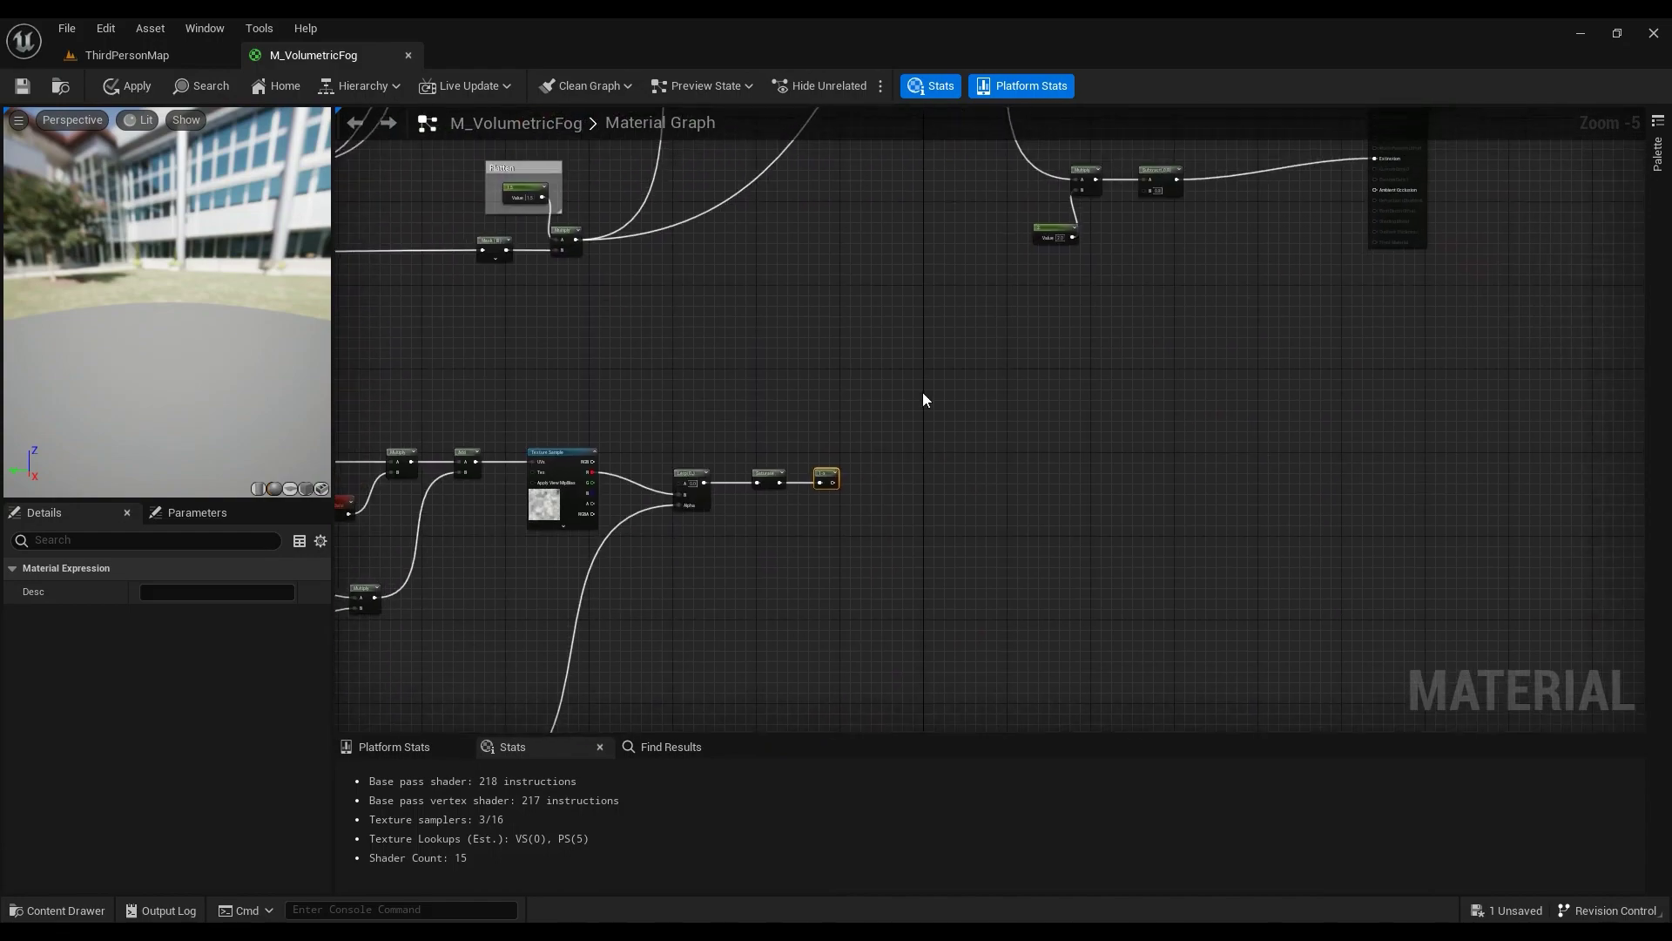
left_click(896, 455)
left_click_drag(835, 483, 914, 455)
Step: Select the rebuilt noise nodes together and move them farther down, leaving free space beneath the finished graph
right_click_drag(852, 305, 1153, 222)
scroll(1099, 347, "down", 1)
right_click_drag(1169, 374, 1171, 346)
left_click_drag(1256, 309, 534, 679)
left_click_drag(841, 541, 838, 728)
right_click_drag(1056, 376, 1015, 748)
left_click(949, 479)
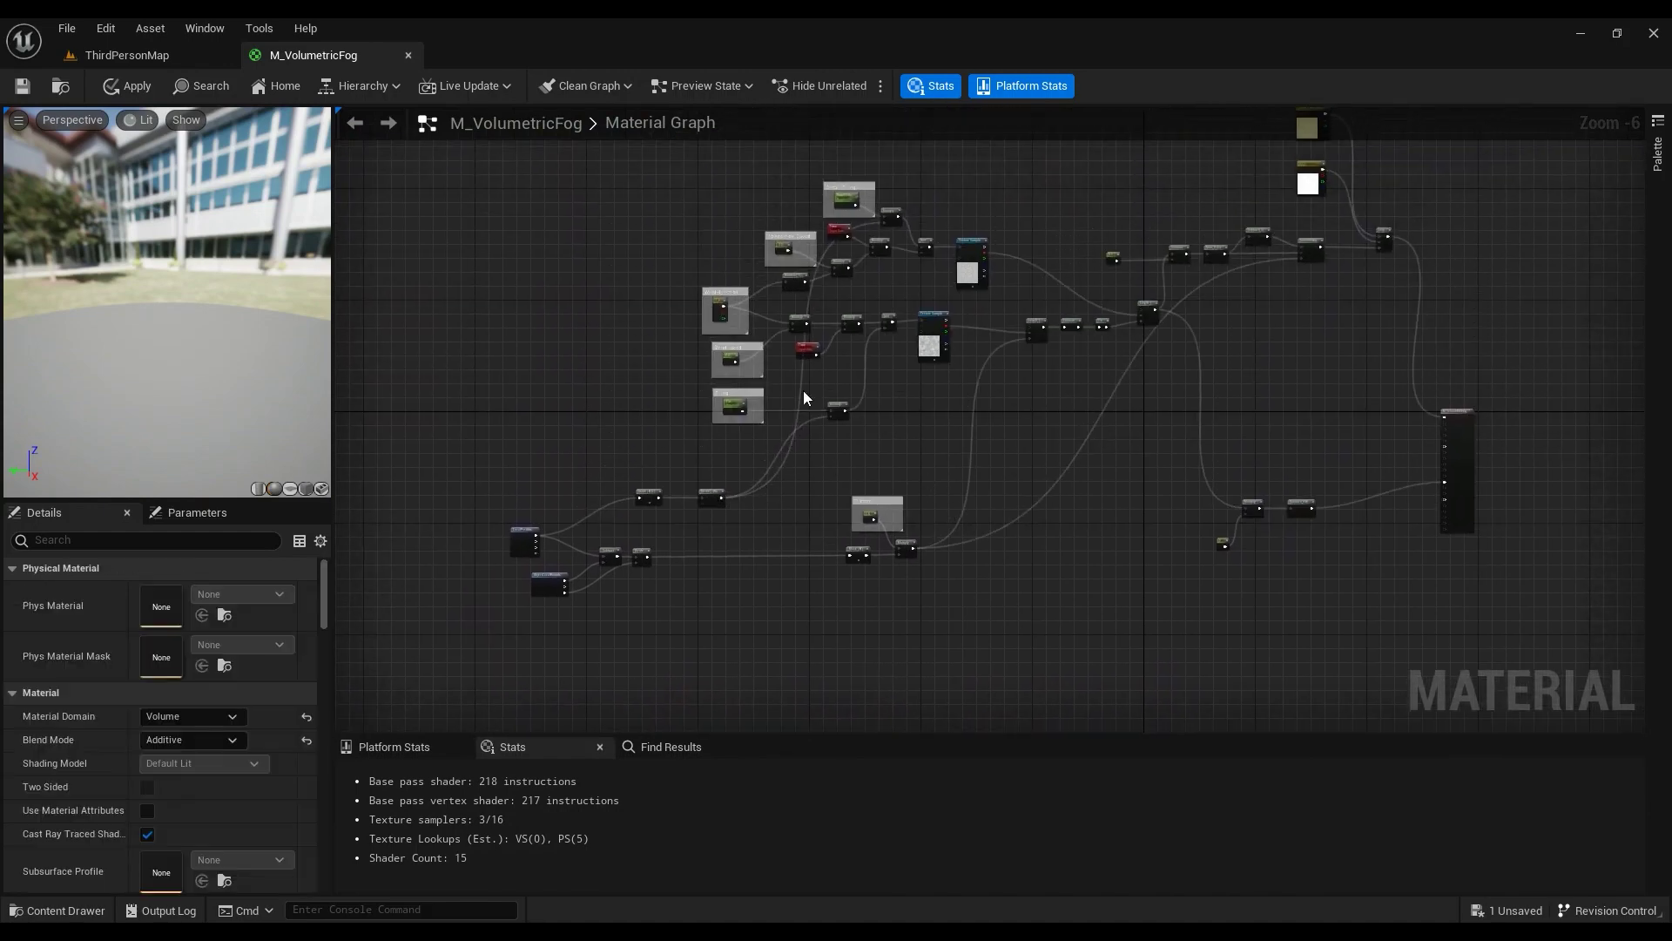
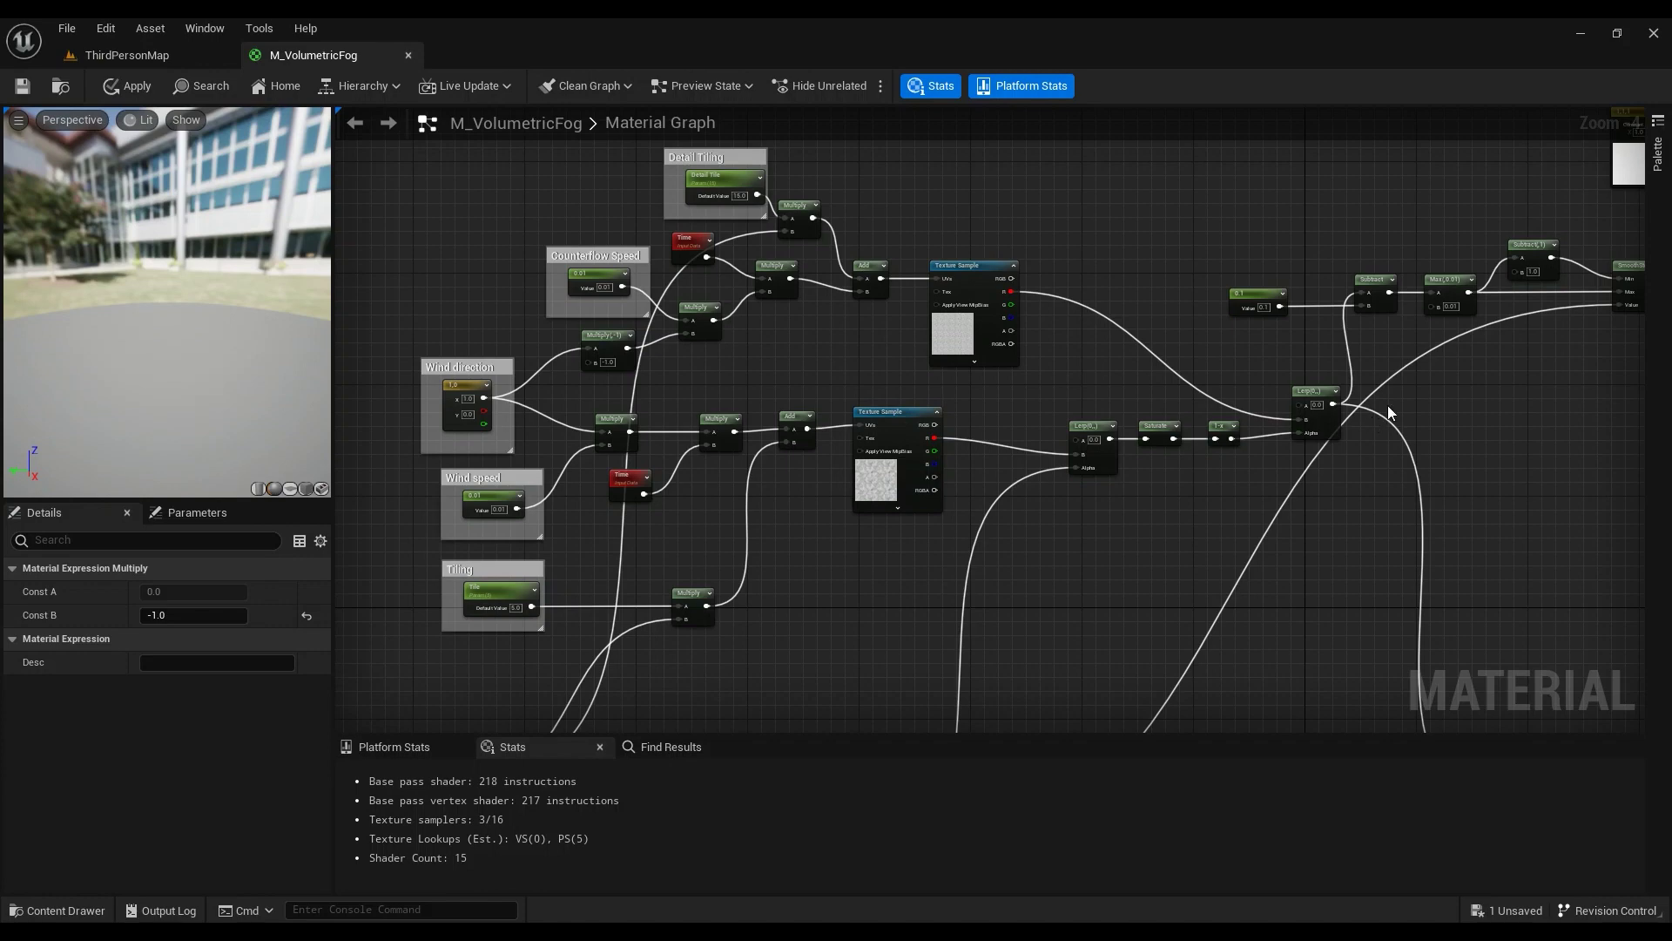
Step: Examine the finished graph's two noise branches, from Wind direction and Counterflow Speed through to their Texture Samples
left_click_drag(1390, 402, 440, 643)
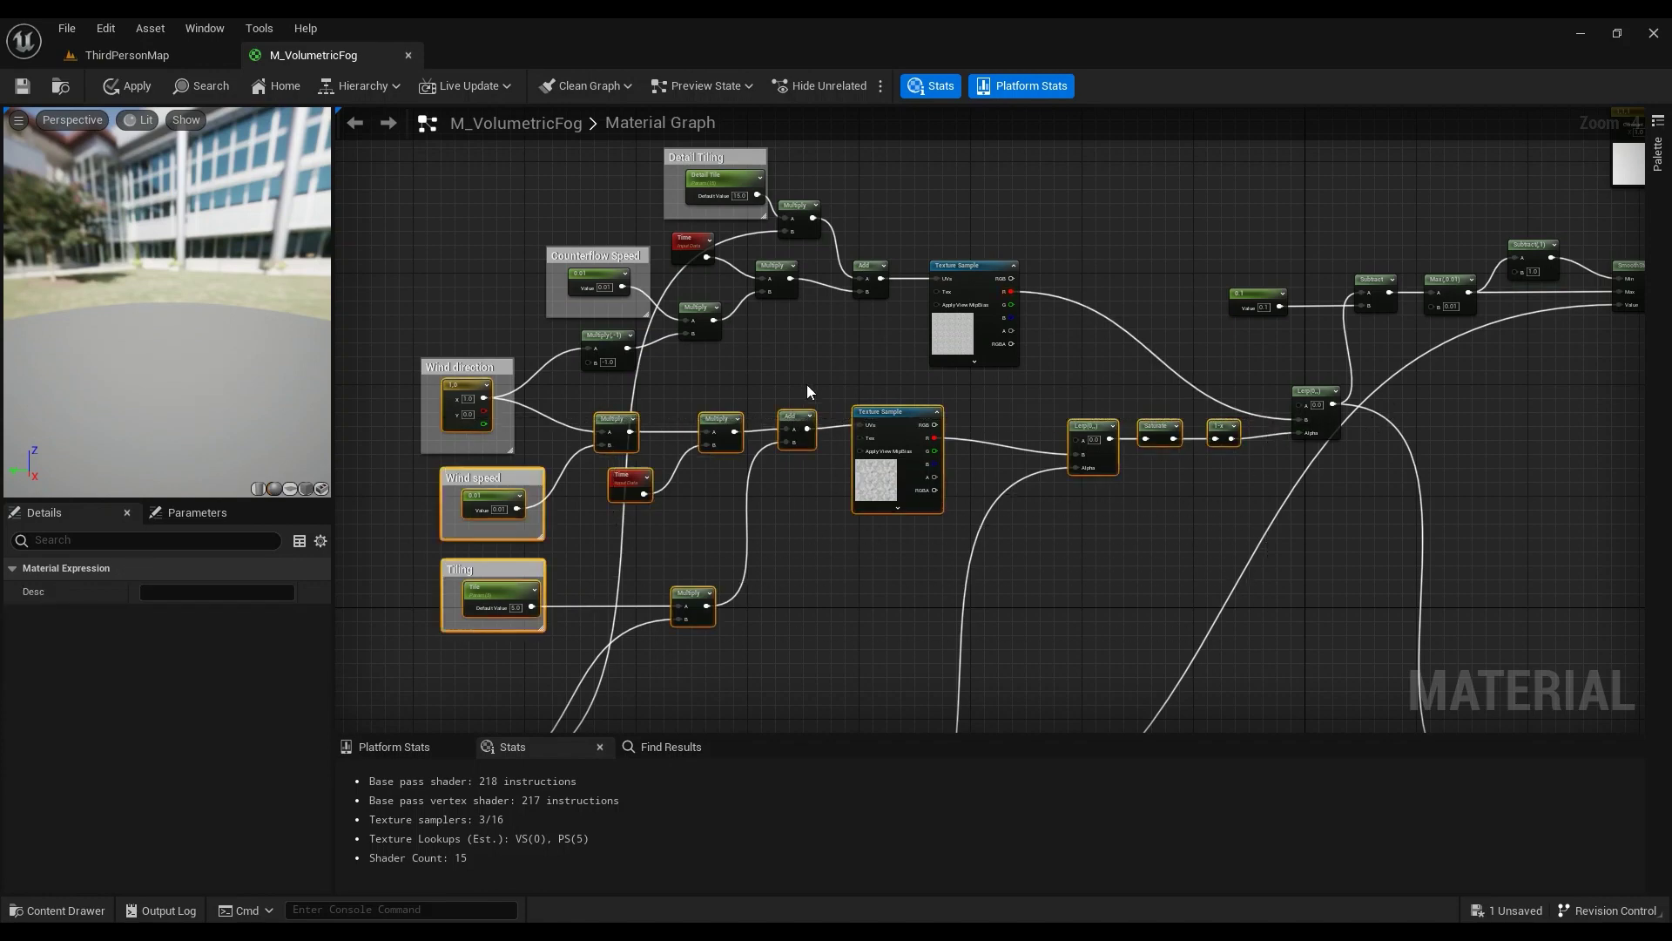
scroll(948, 325, "up", 3)
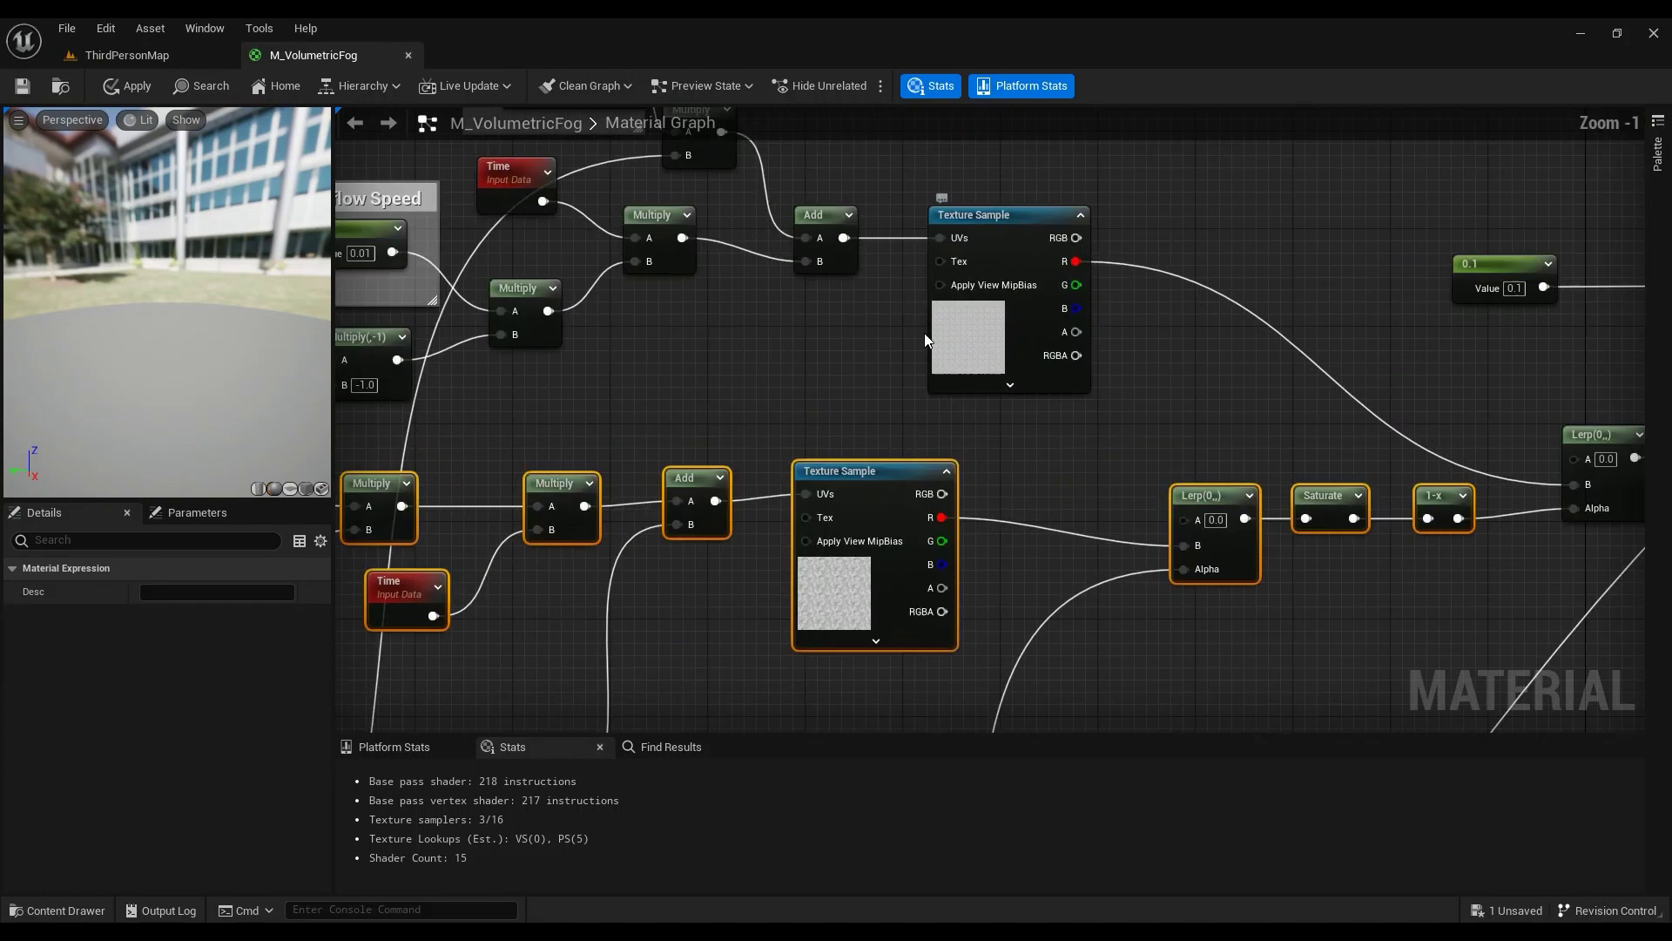
left_click(951, 420)
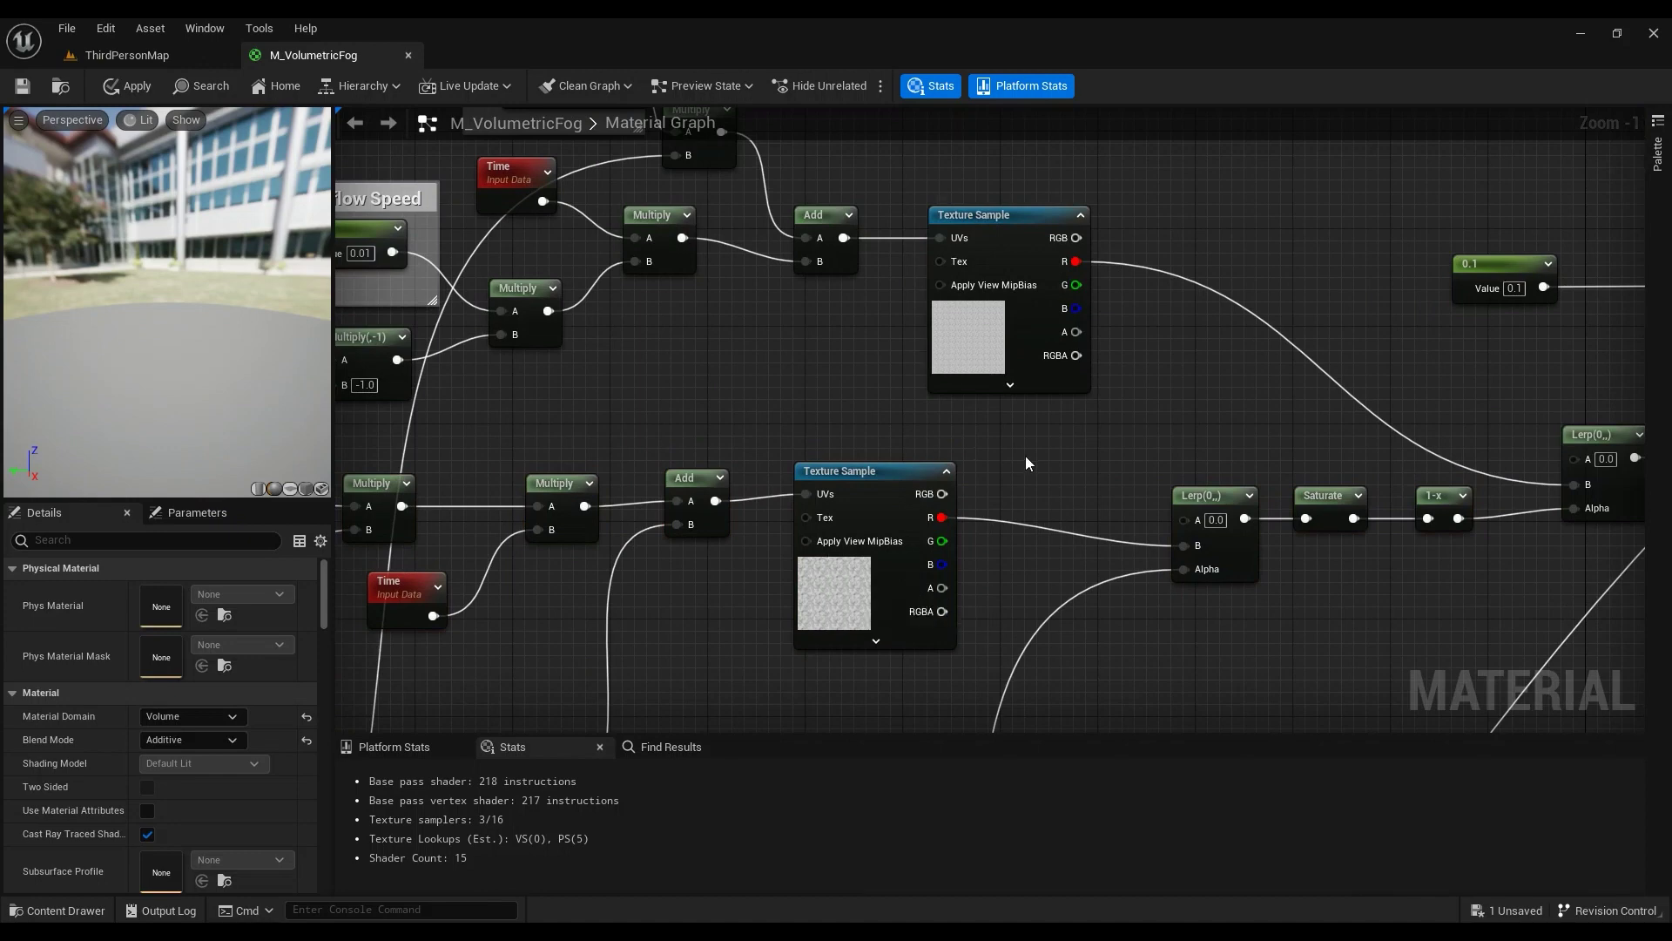
right_click_drag(729, 325, 824, 357)
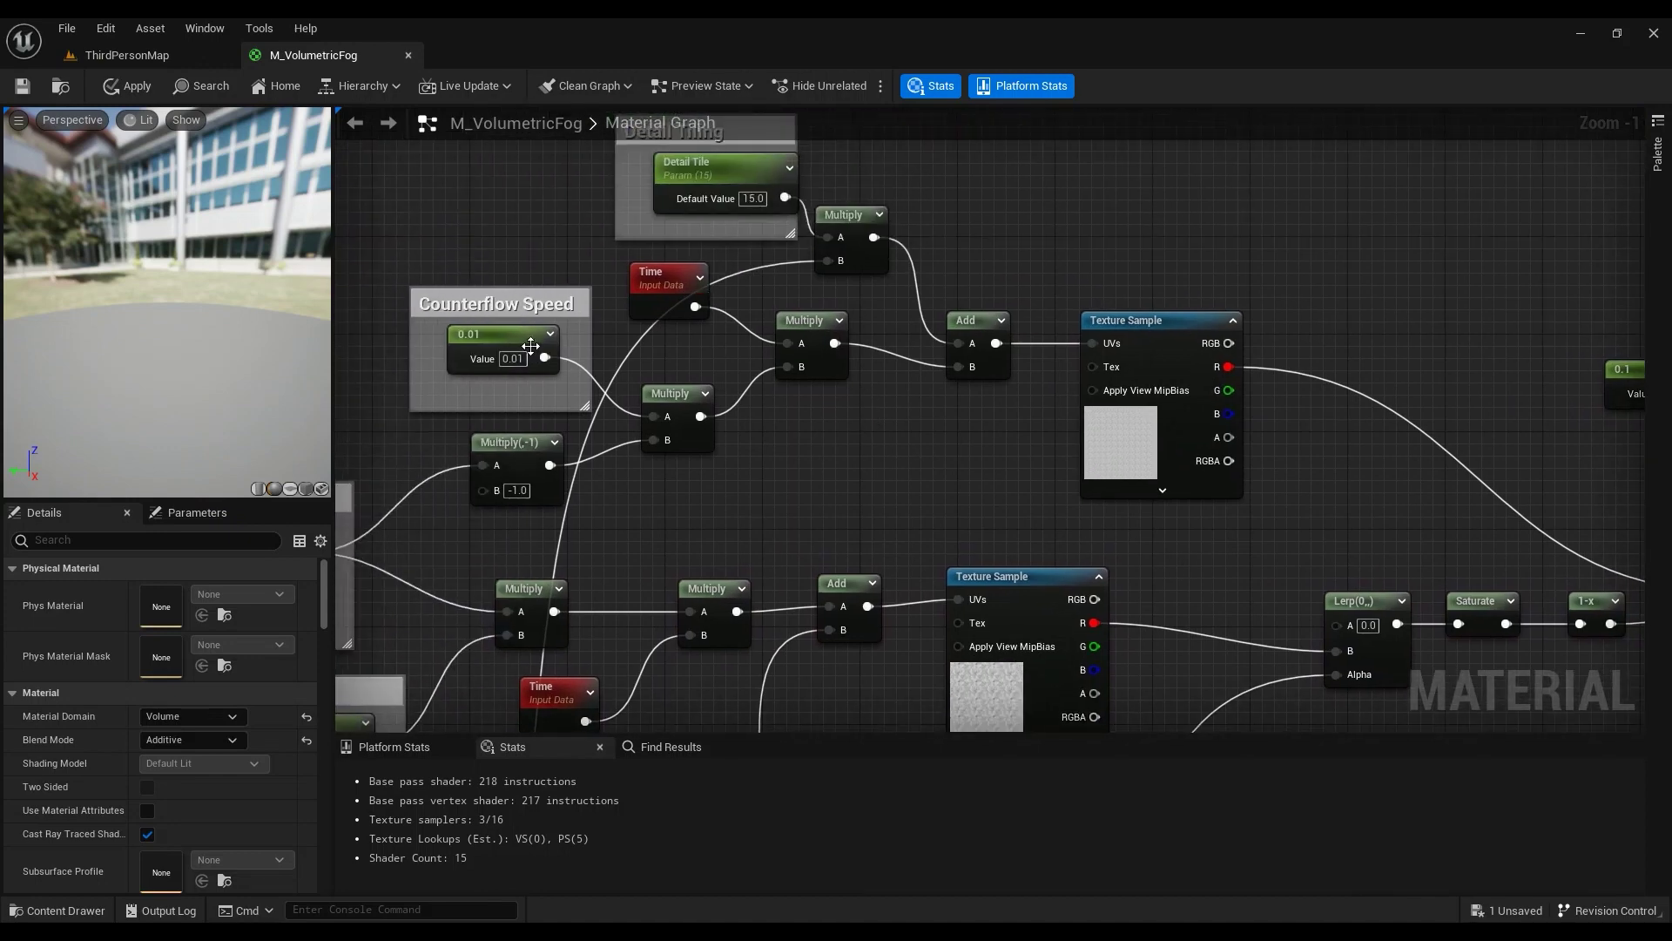
right_click_drag(530, 346, 854, 342)
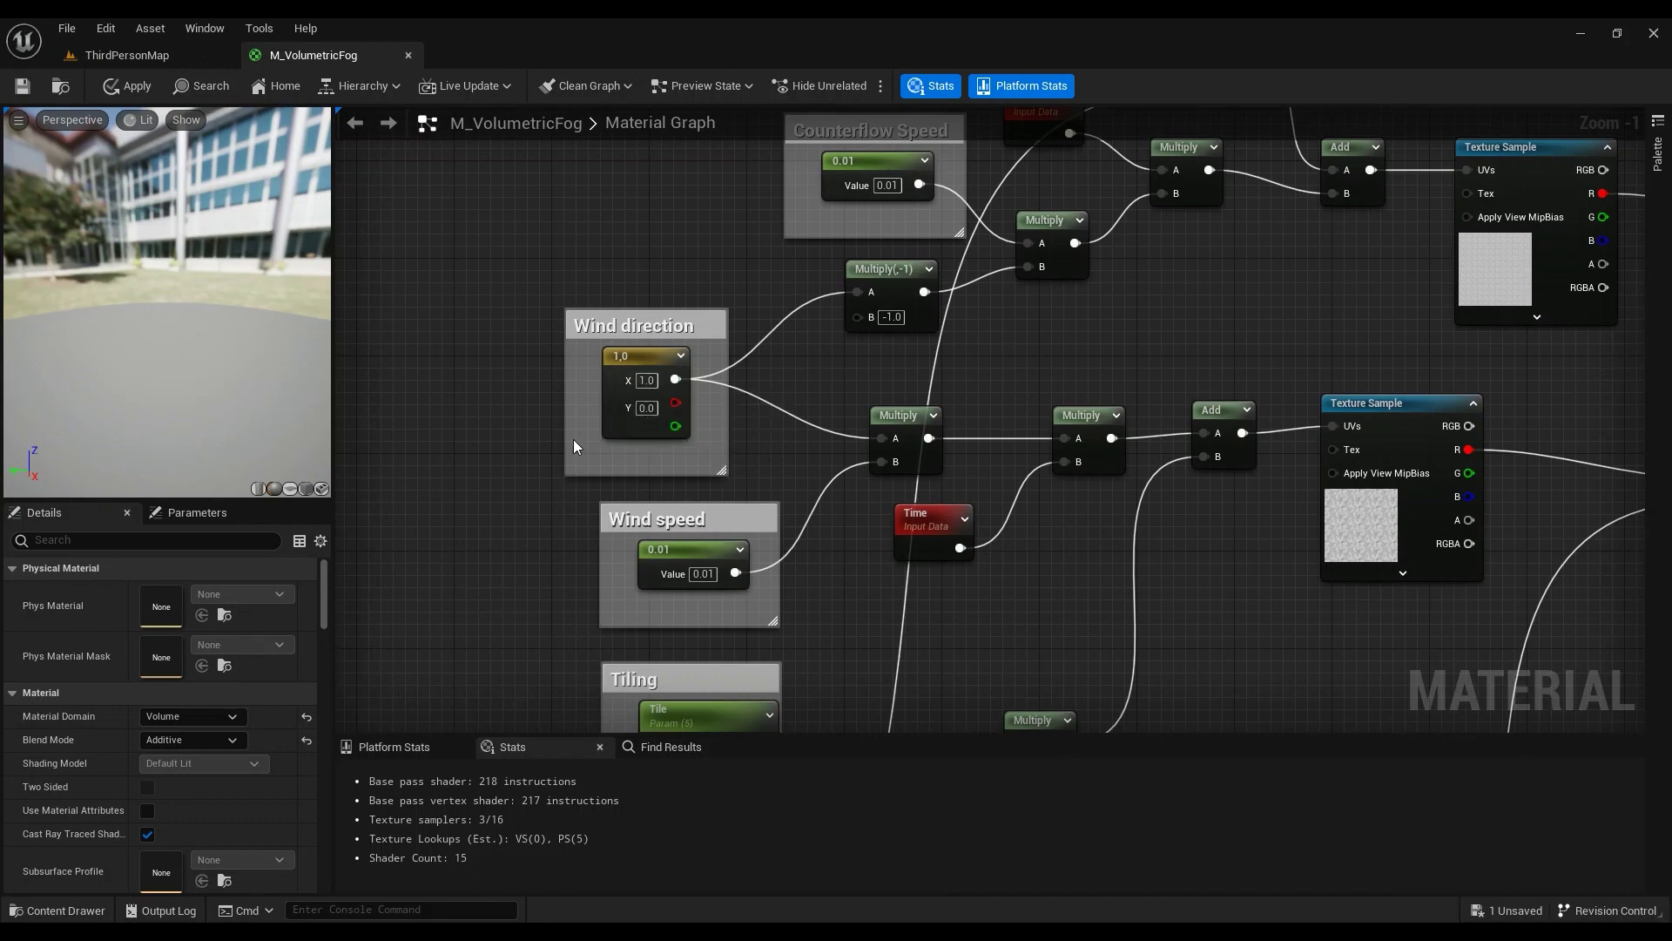
right_click_drag(1314, 270, 1093, 376)
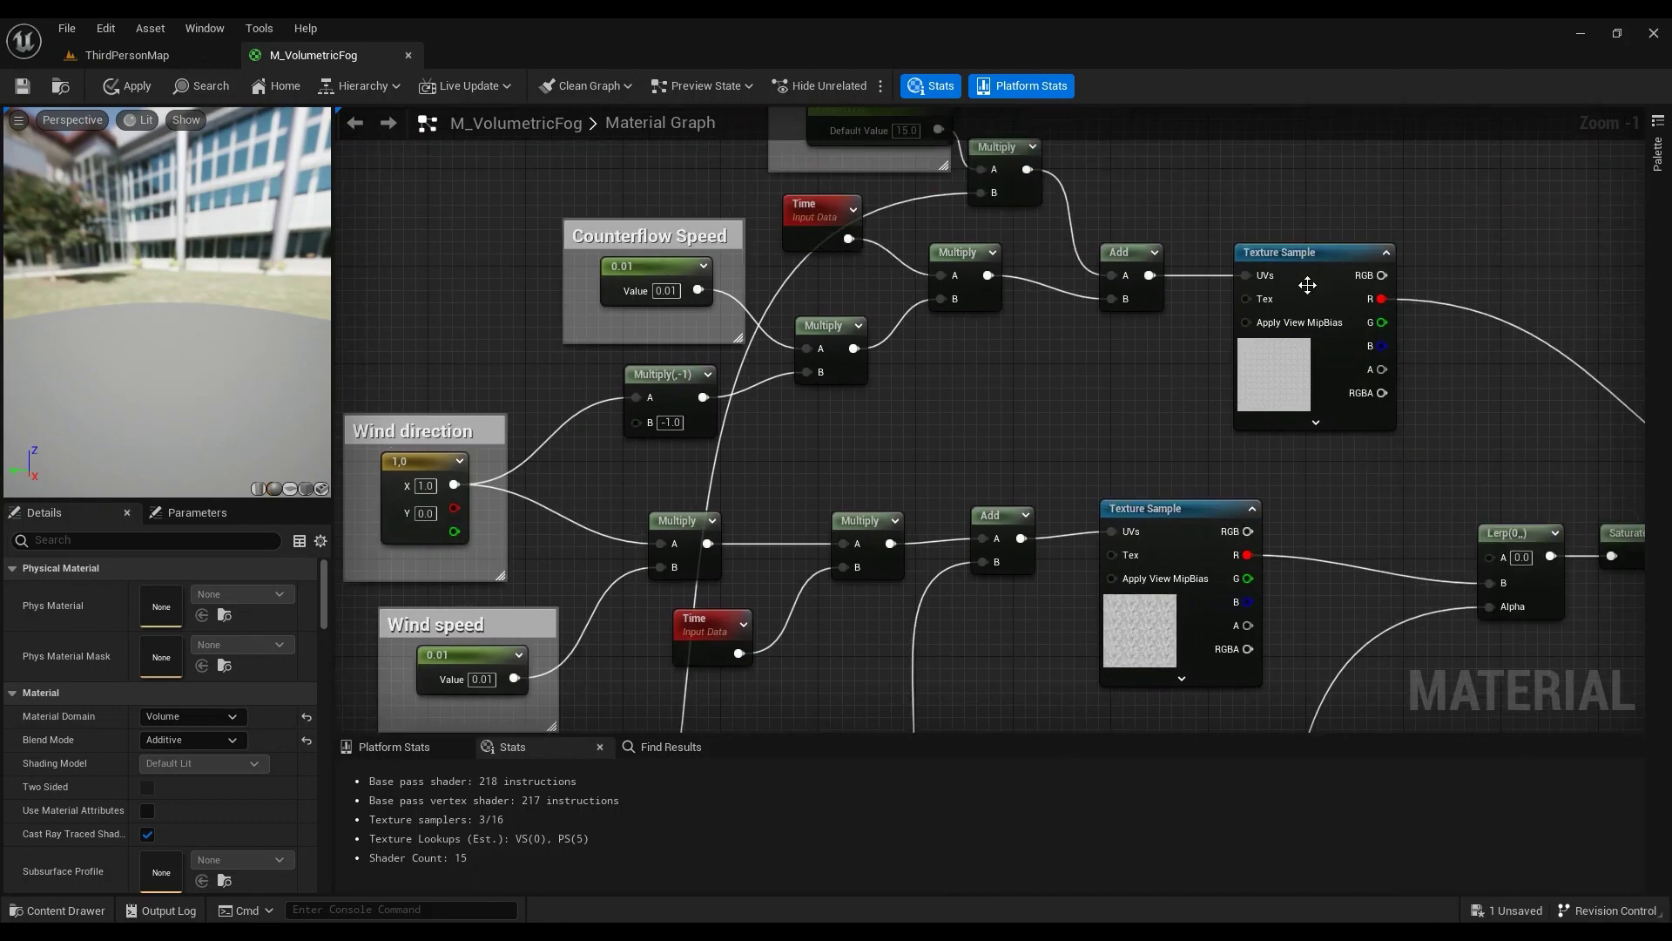
left_click_drag(1425, 210, 646, 457)
right_click_drag(1008, 436, 1222, 436)
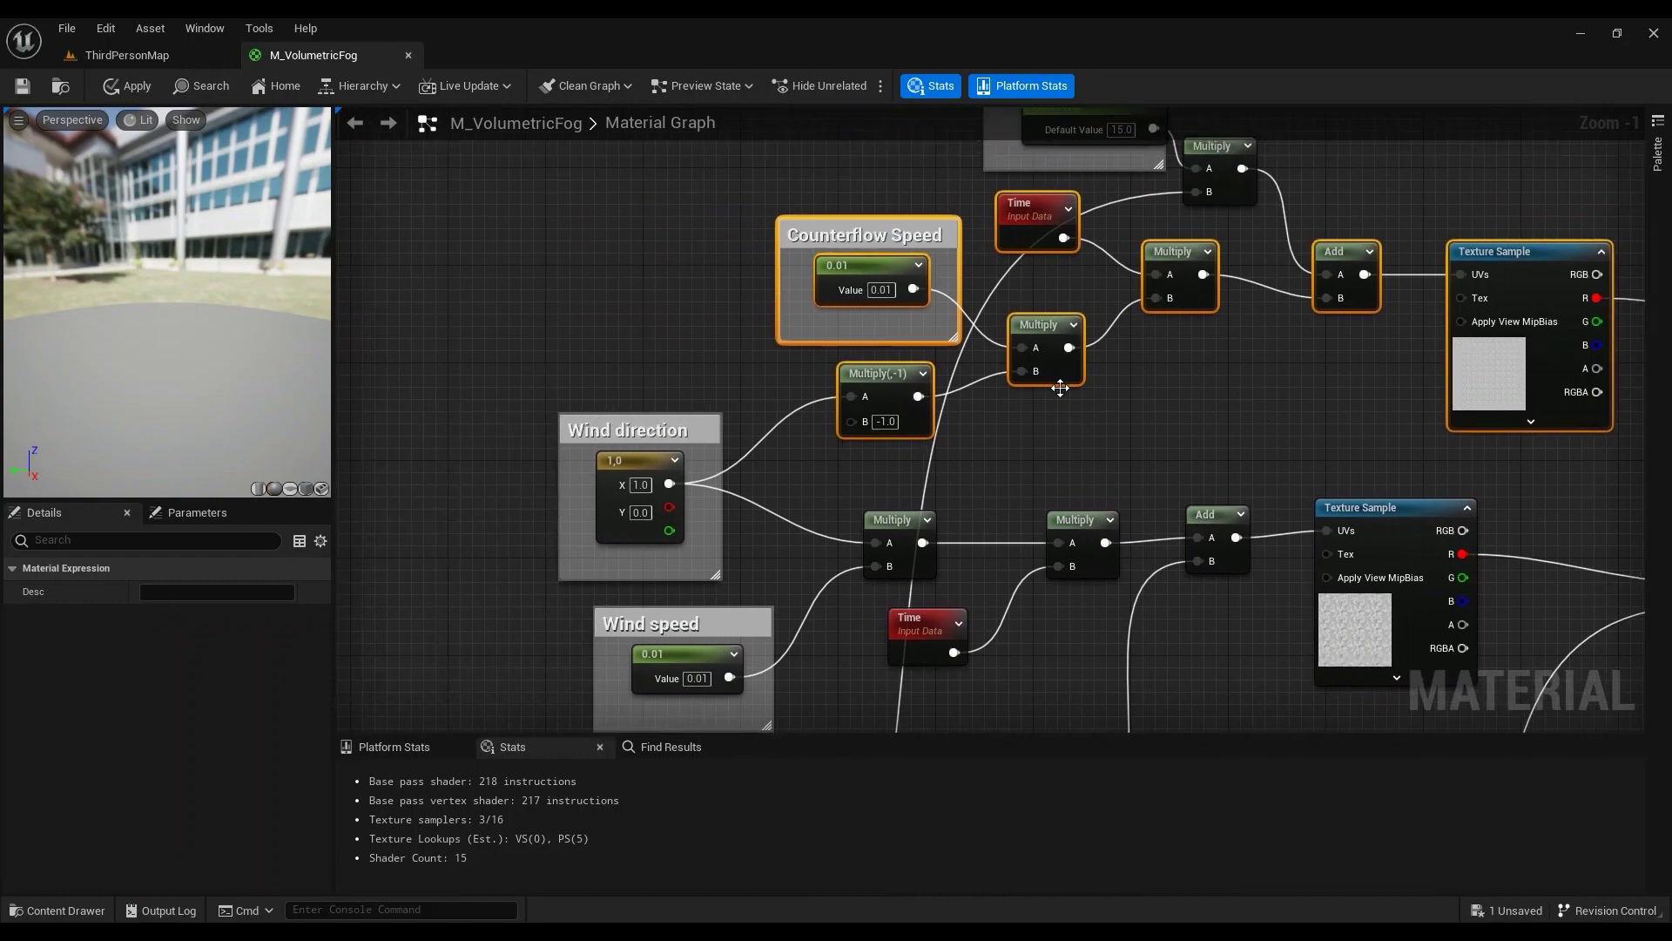
scroll(1000, 470, "down", 1)
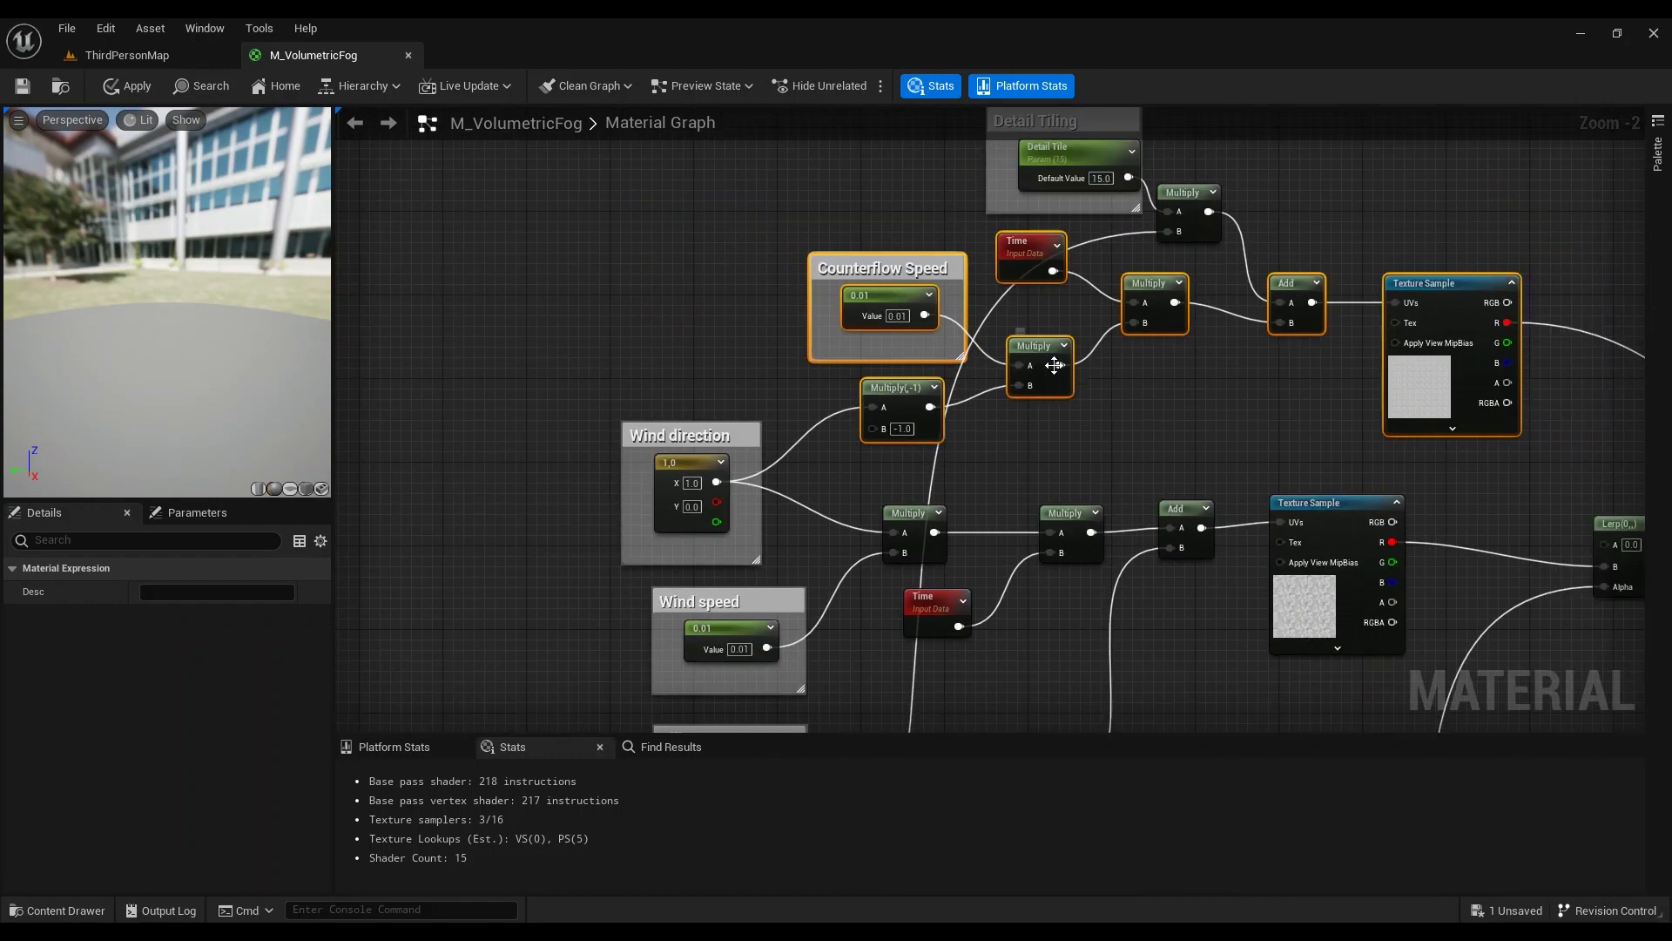
Step: Add a Multiply node with a 0.01 constant on A and the output of the -1 Multiply on B
scroll(918, 507, "down", 3)
right_click_drag(1009, 565, 999, 110)
right_click_drag(916, 609, 823, 549)
scroll(857, 564, "up", 3)
left_click(823, 503)
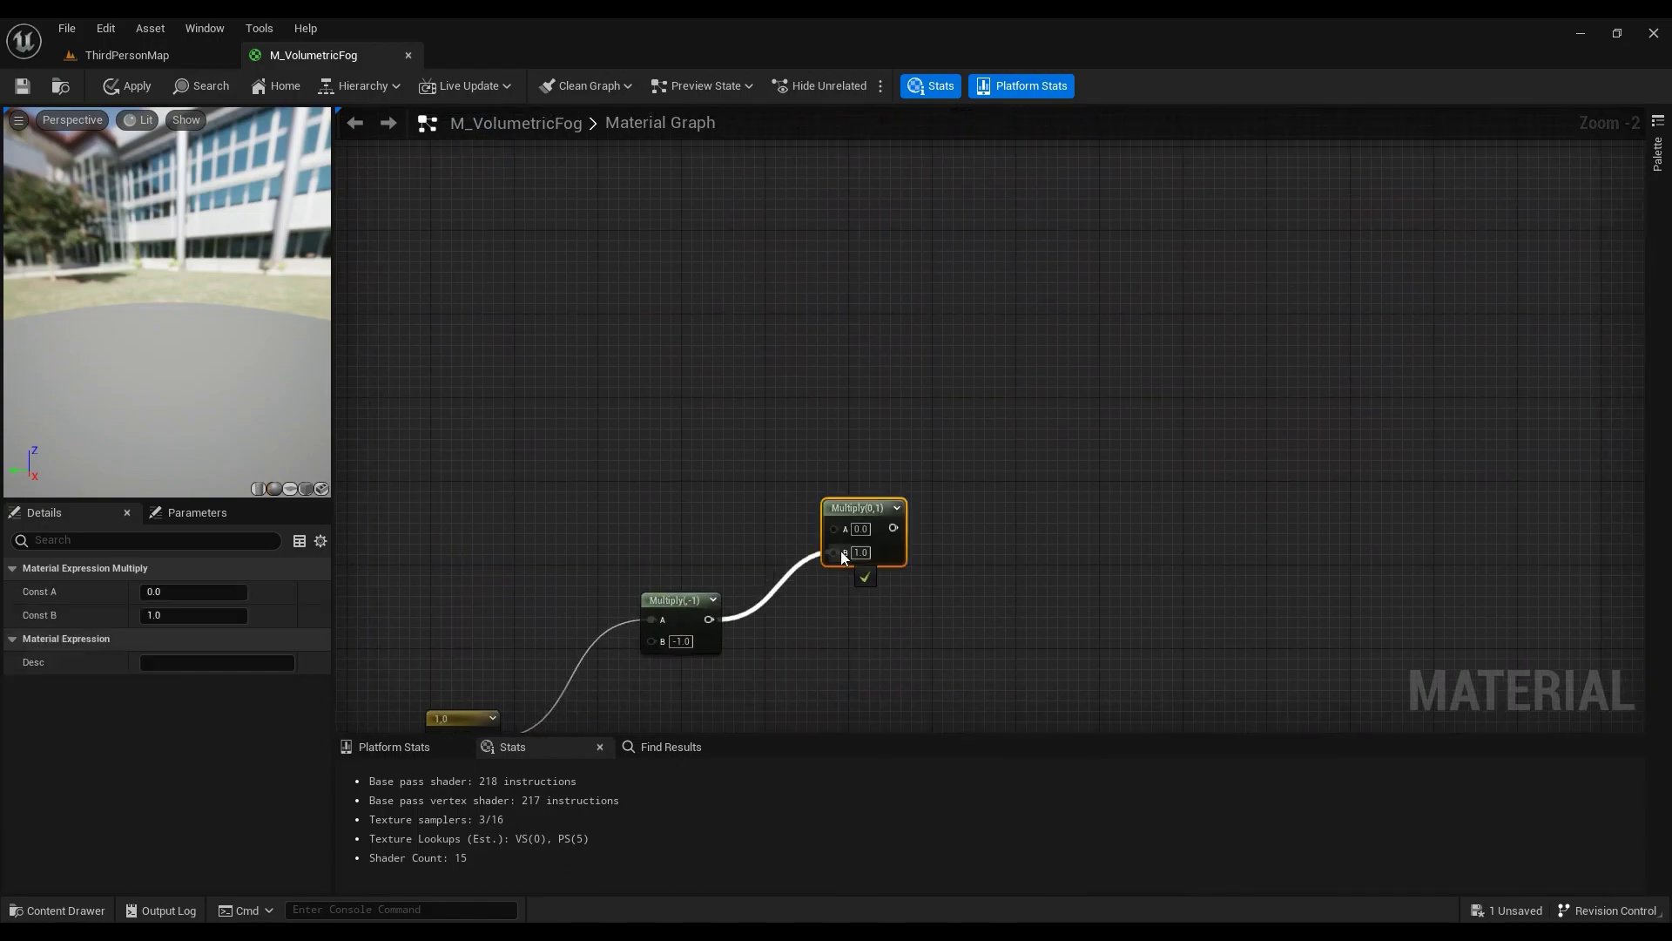
left_click(690, 459)
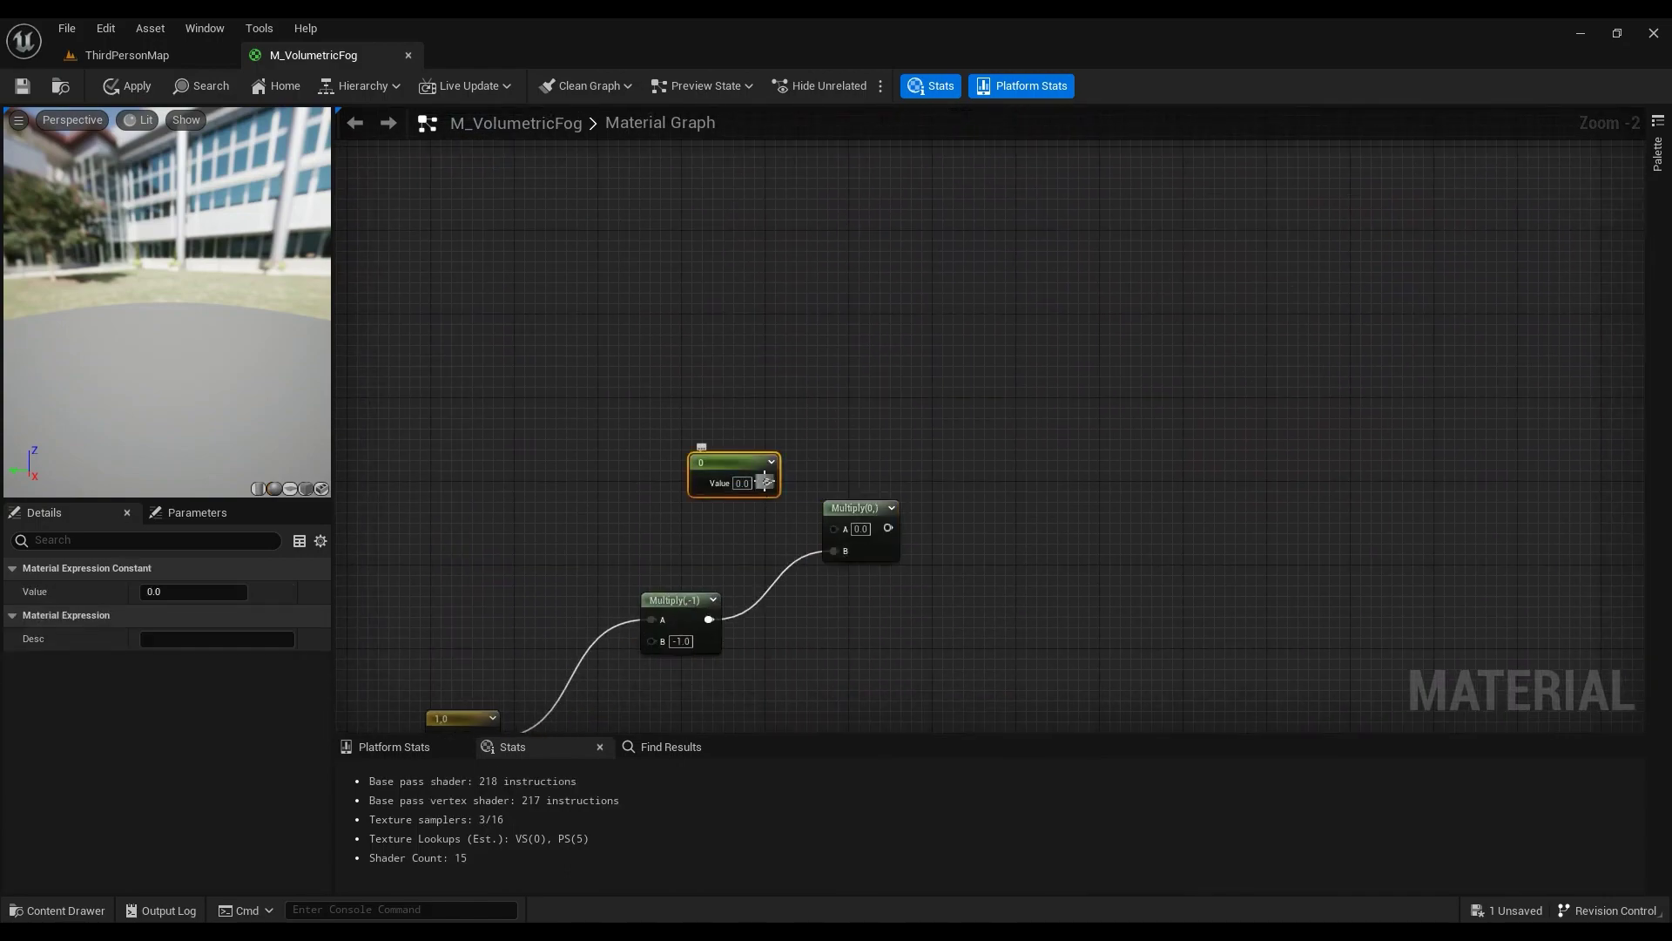
left_click(745, 484)
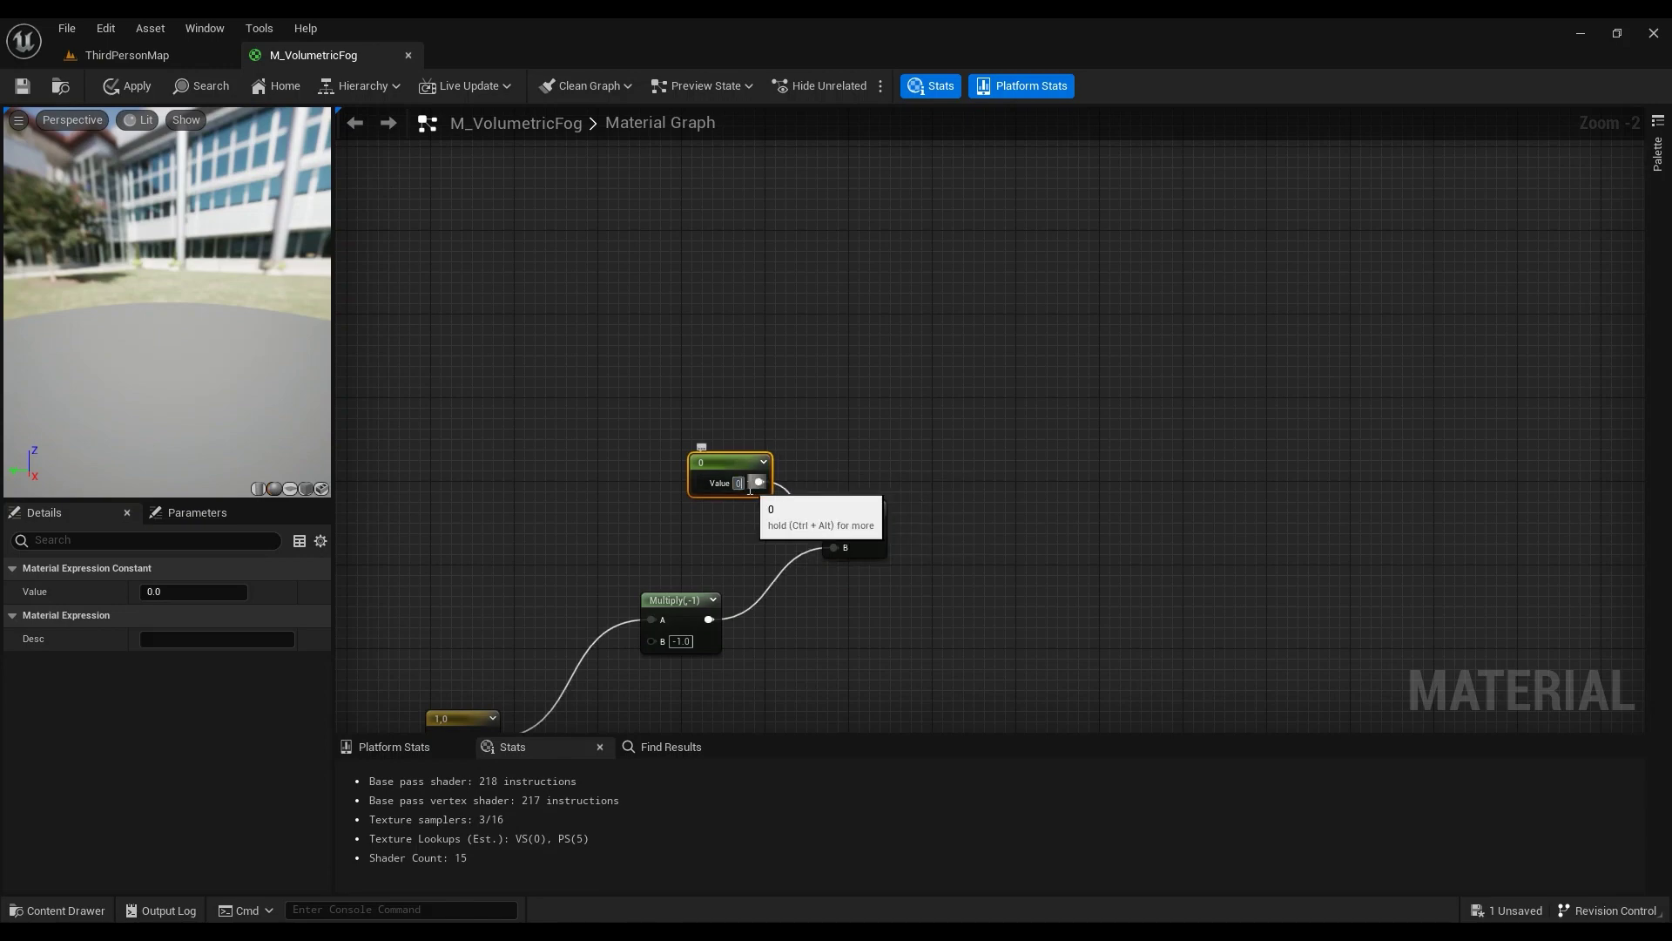
key("Return")
Step: Add another Multiply node and connect the counterflow speed Multiply's output to its B input
scroll(891, 552, "down", 3)
right_click_drag(932, 404, 857, 926)
right_click_drag(850, 214, 797, 280)
scroll(808, 291, "up", 2)
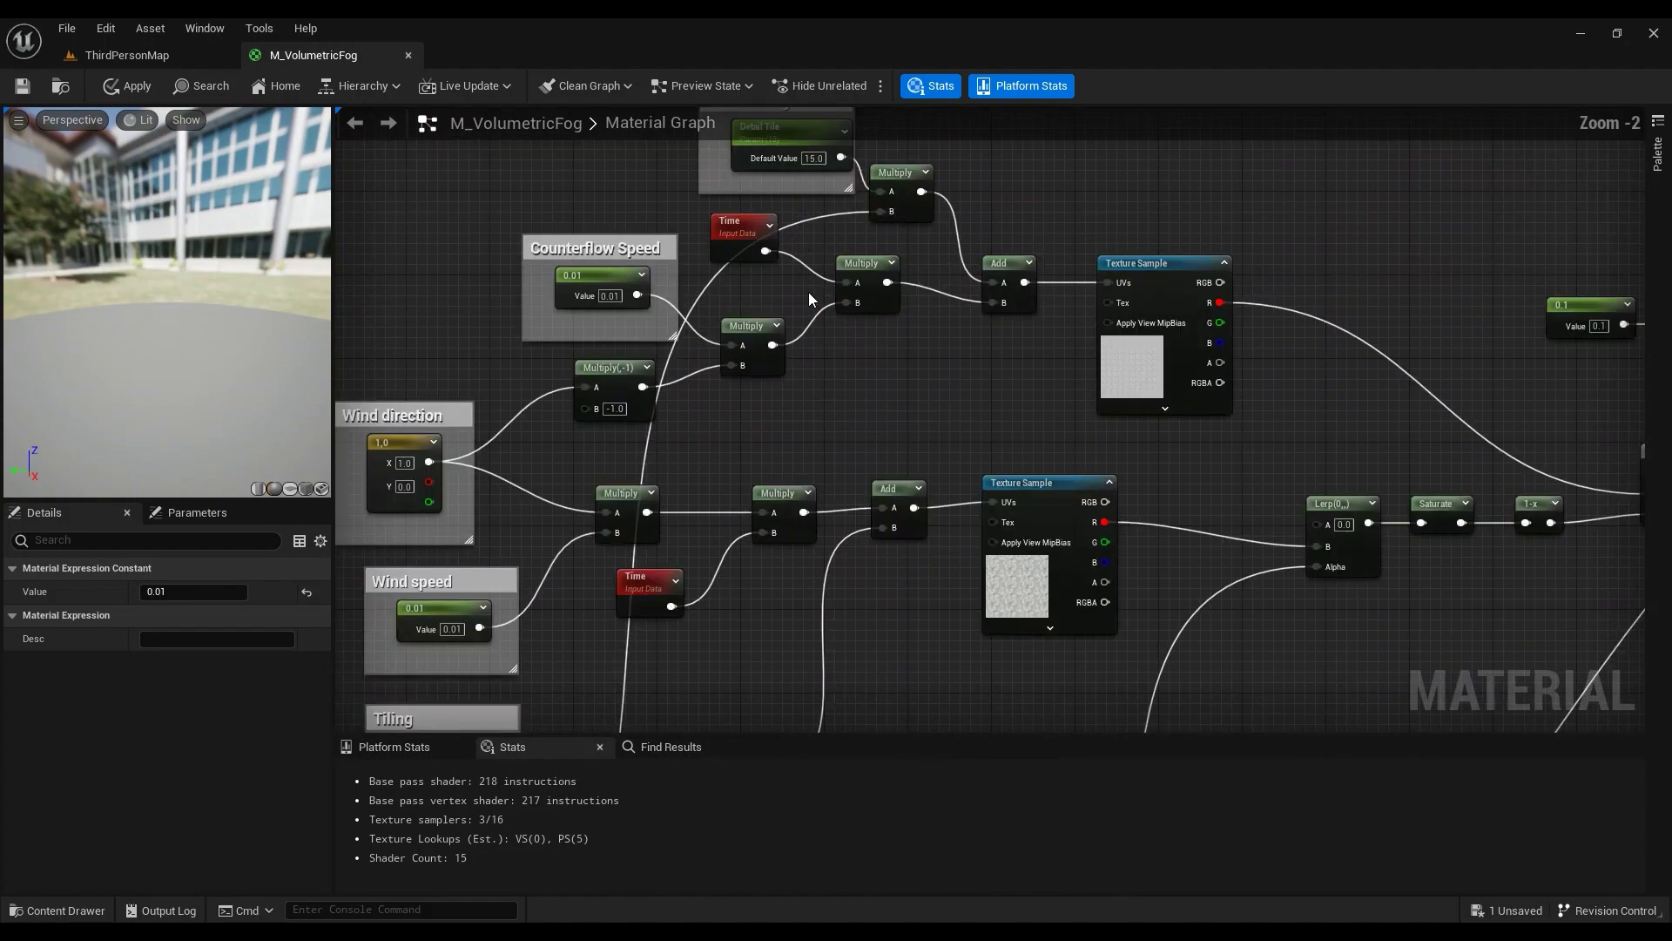
scroll(808, 291, "down", 5)
right_click_drag(886, 522, 836, 327)
scroll(845, 248, "up", 3)
right_click_drag(845, 248, 775, 396)
scroll(782, 400, "up", 3)
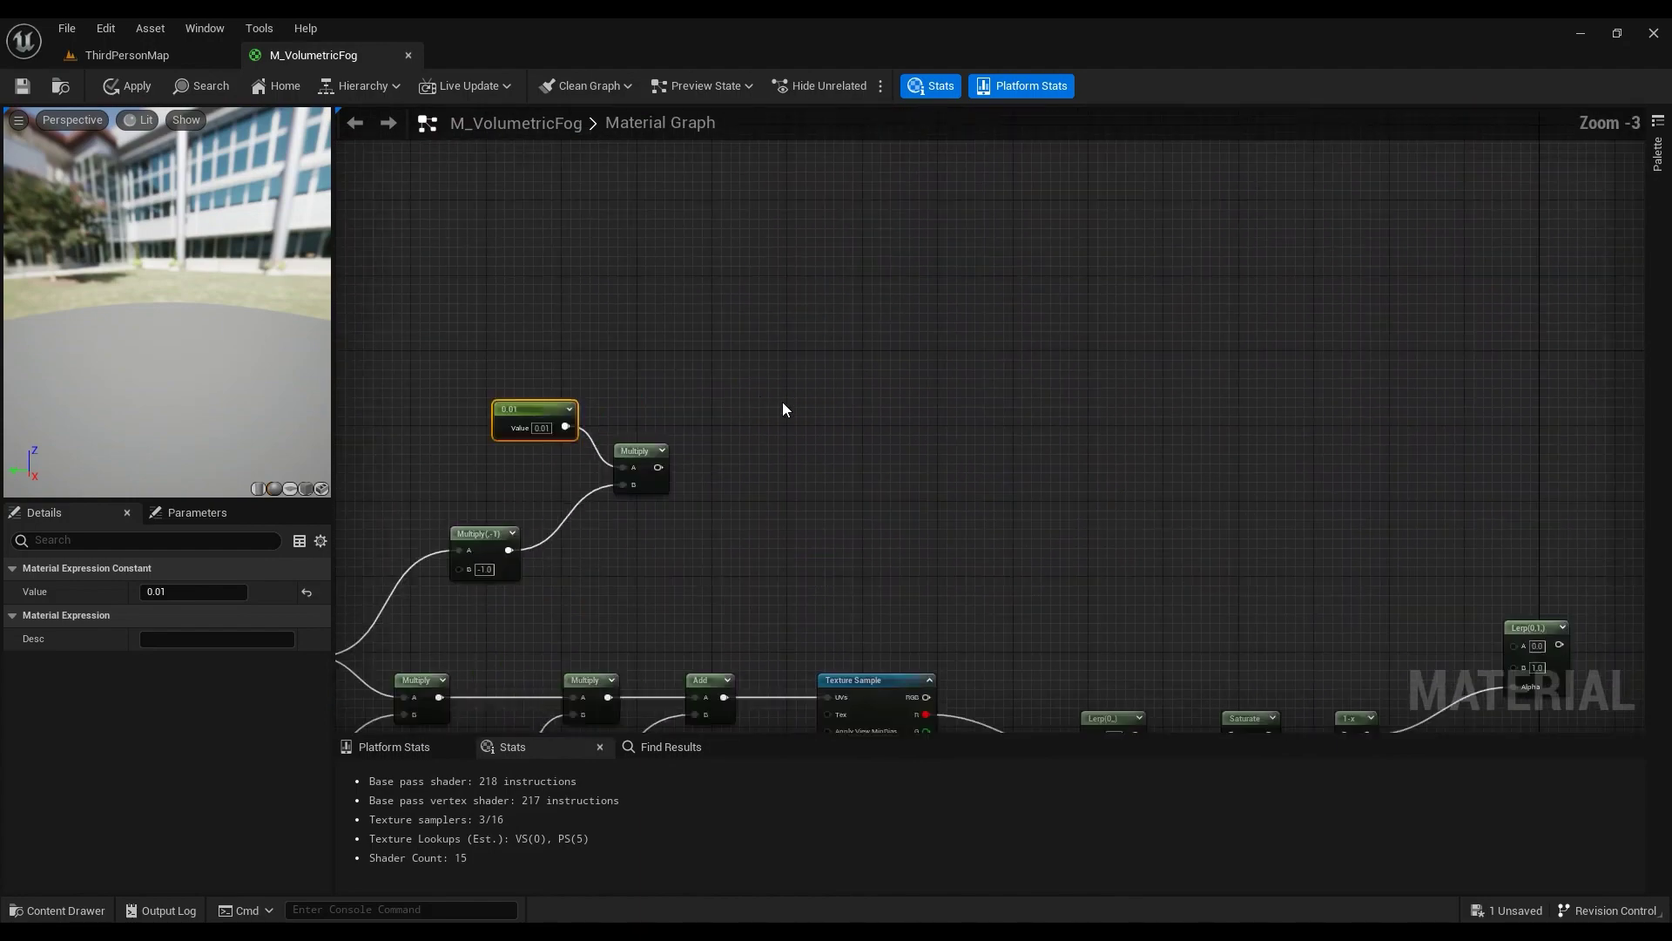
left_click(753, 420)
left_click_drag(647, 475, 749, 488)
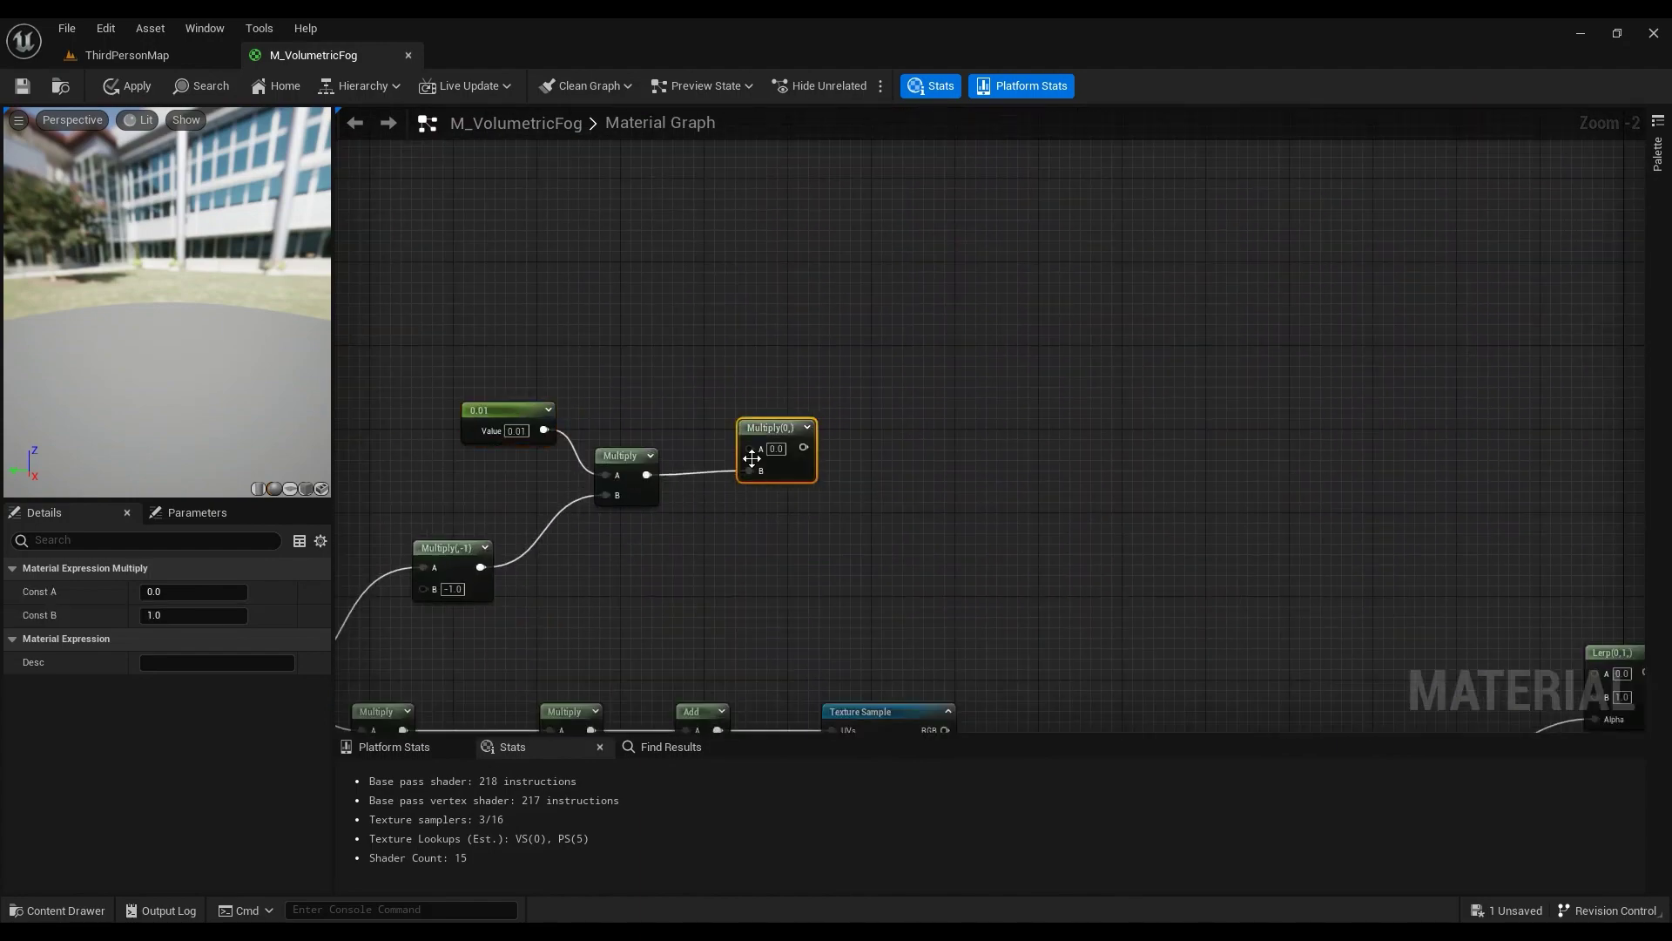
Step: Add a Time node above the 0.01 constant's Multiply and feed it into the new Multiply's A input
right_click(671, 346)
type("time")
key("Return")
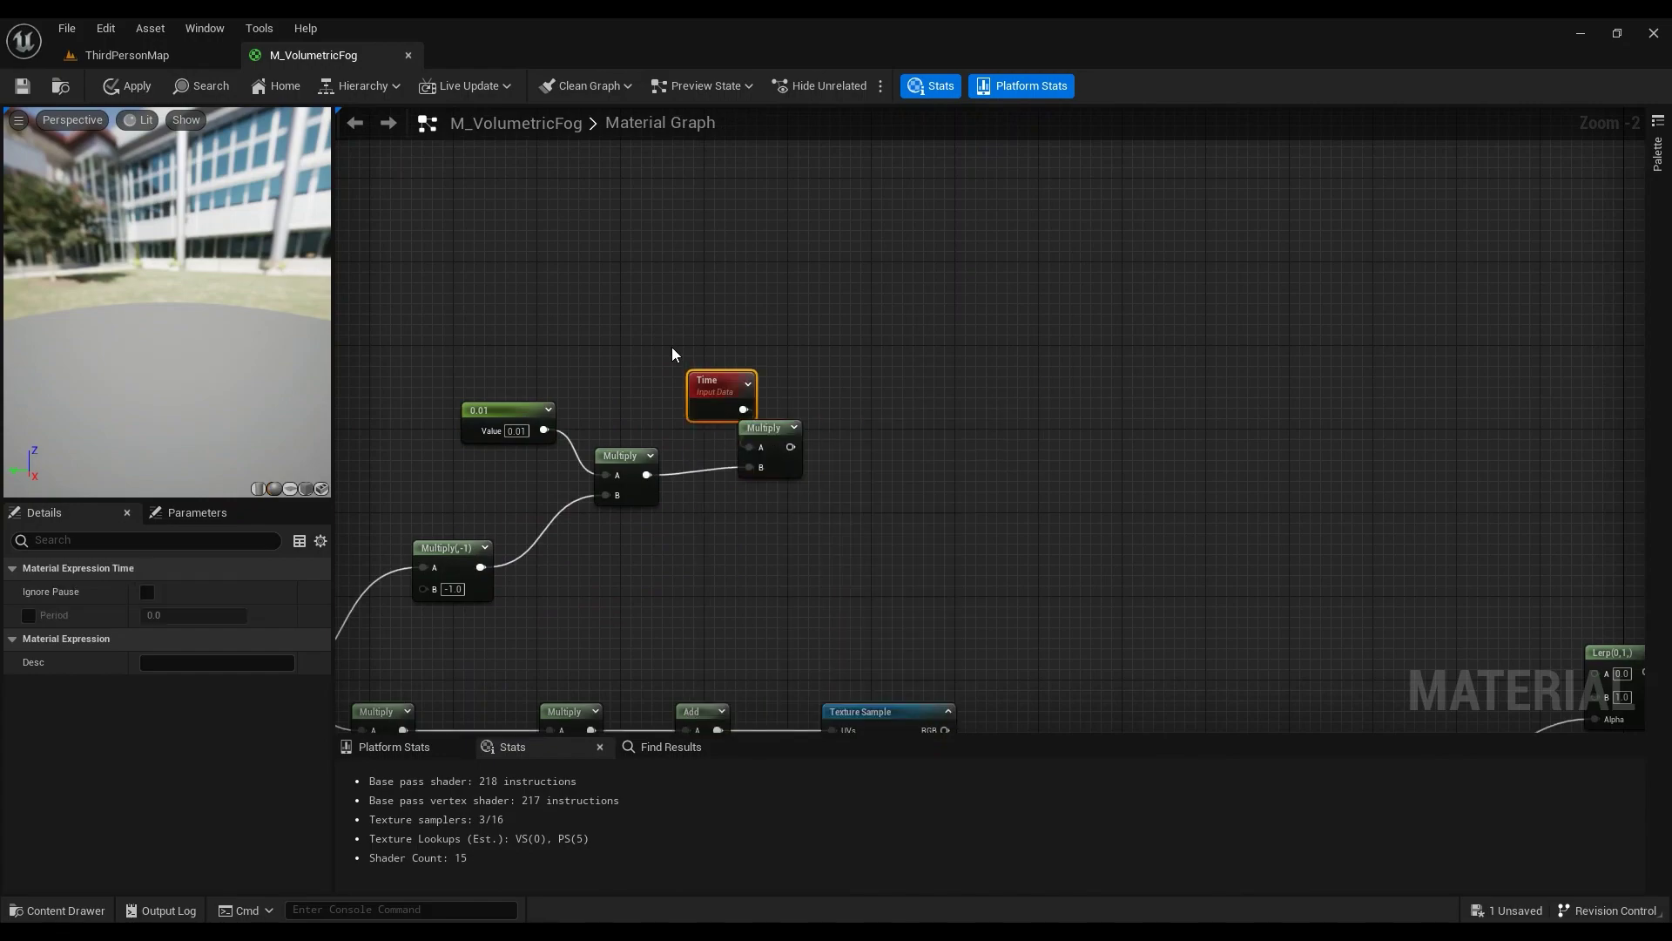
left_click_drag(723, 382, 624, 355)
Step: Add an Add node with the output of the Time Multiply connected to its A input
scroll(718, 411, "down", 3)
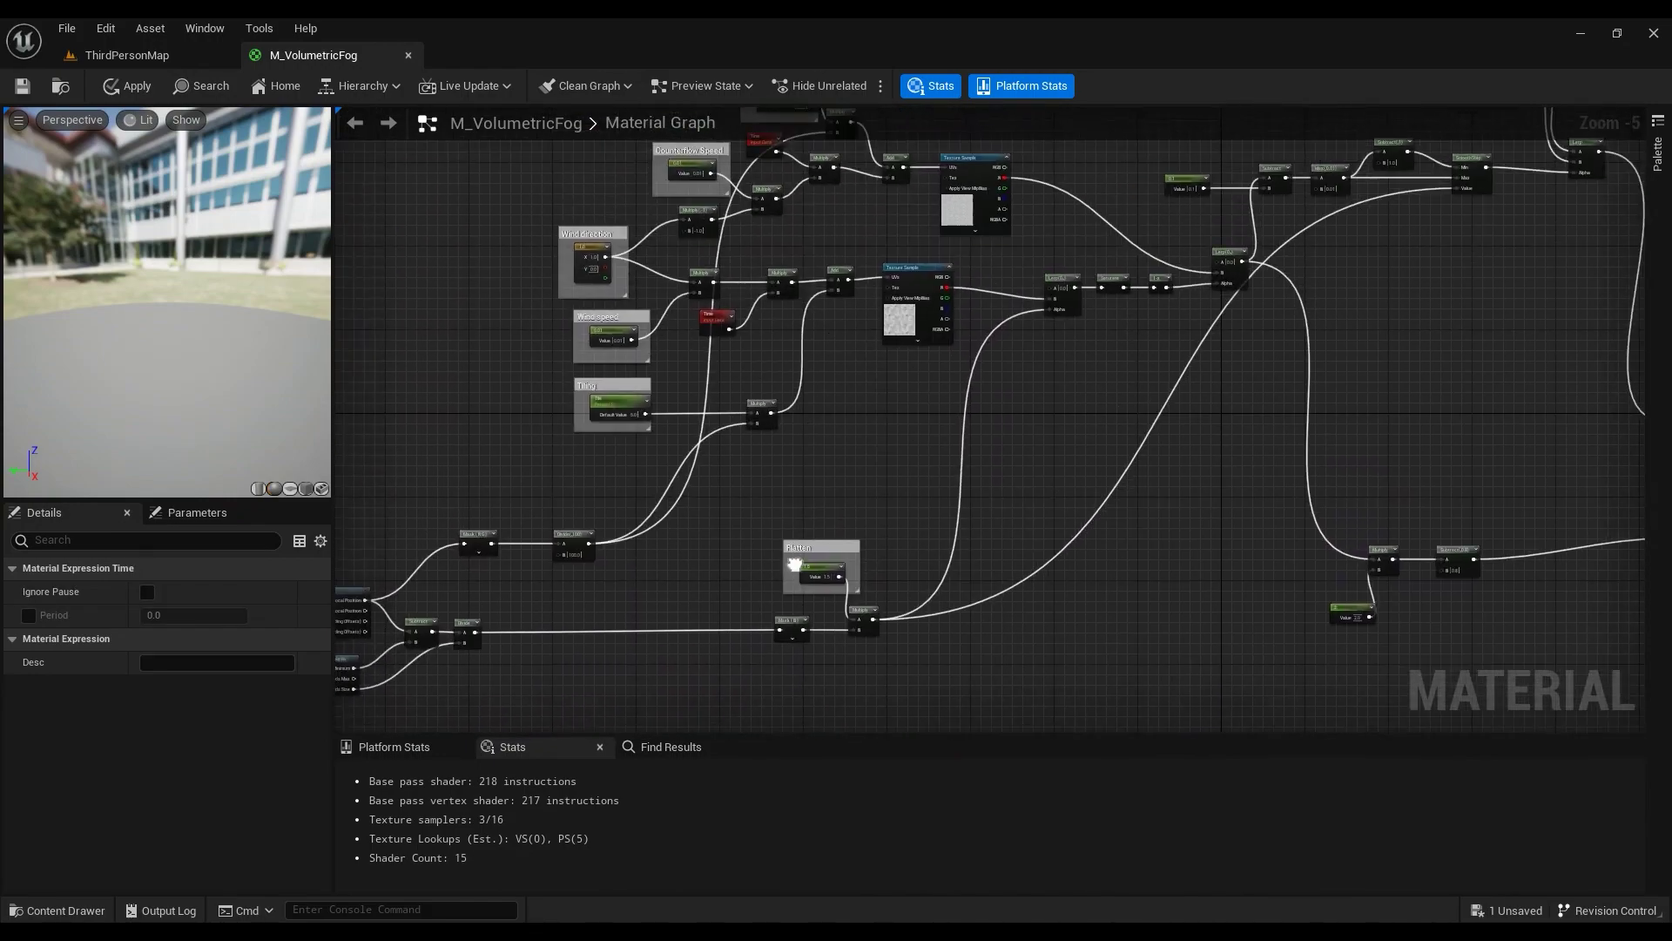
right_click_drag(786, 456, 794, 430)
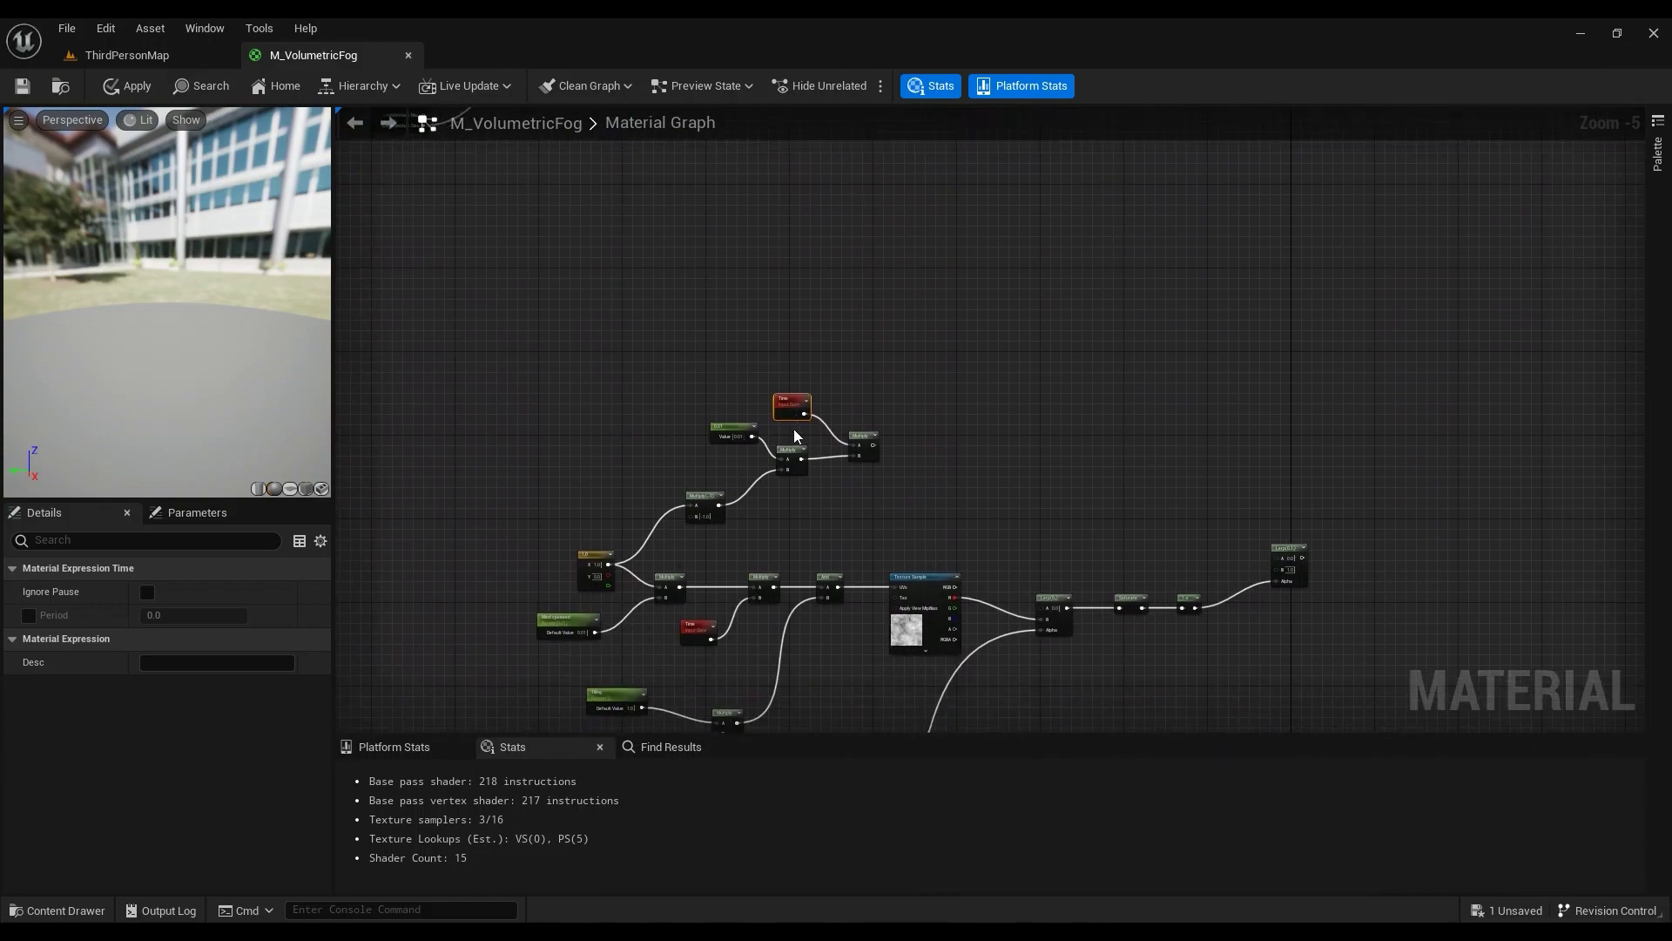
scroll(795, 427, "up", 3)
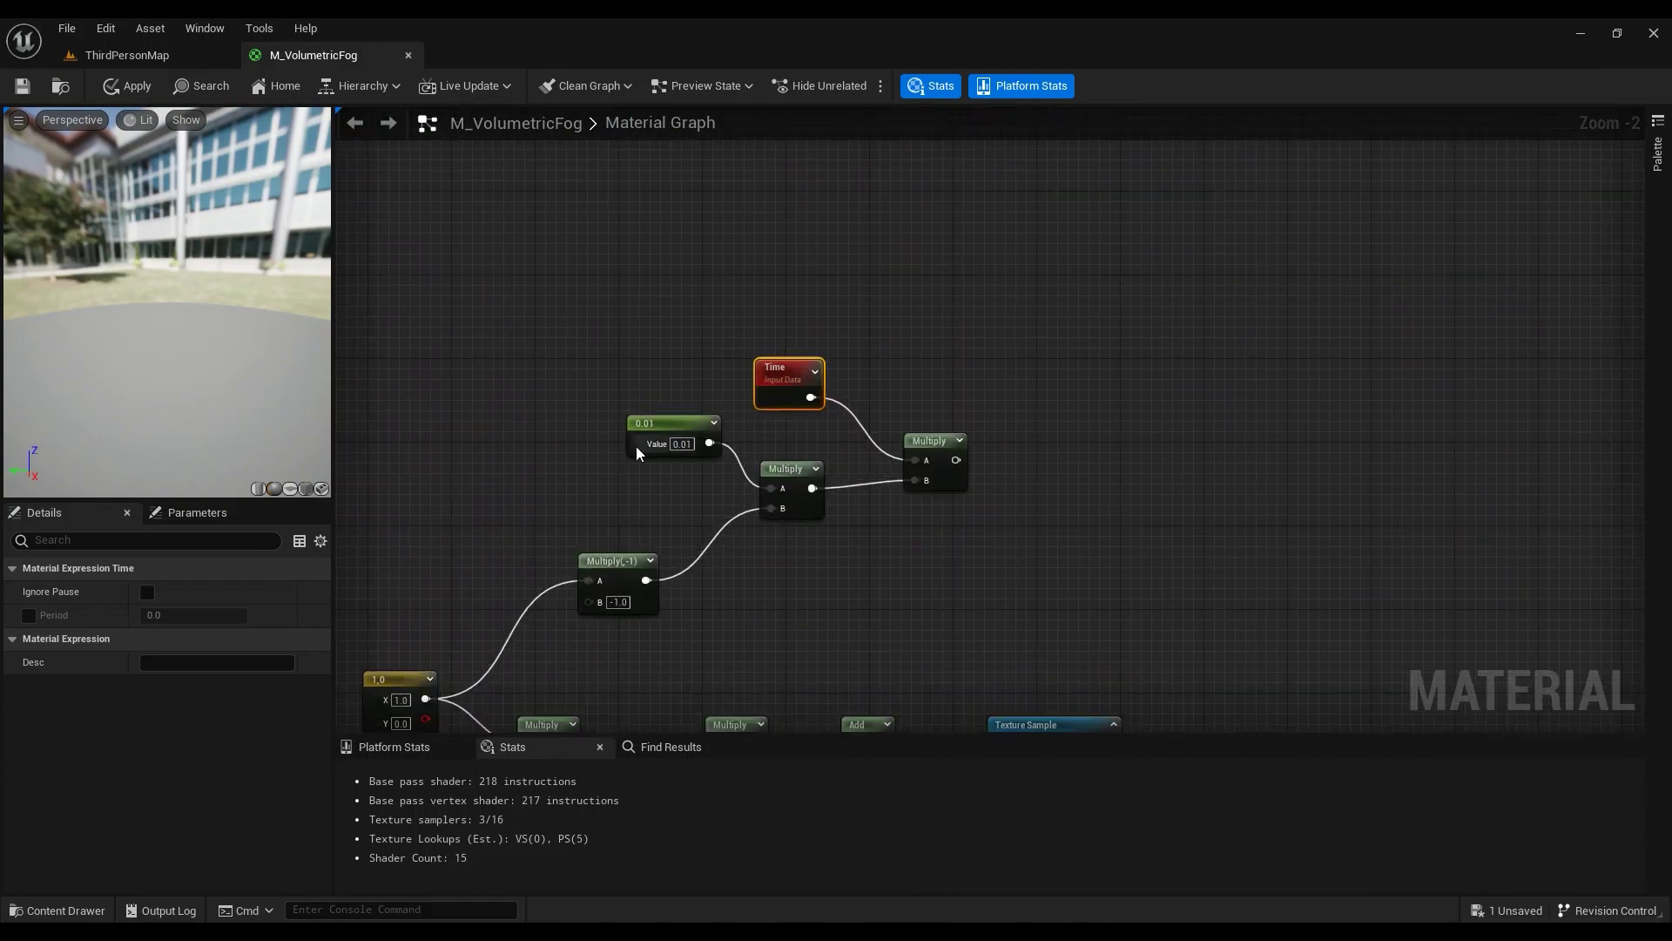
scroll(871, 469, "down", 4)
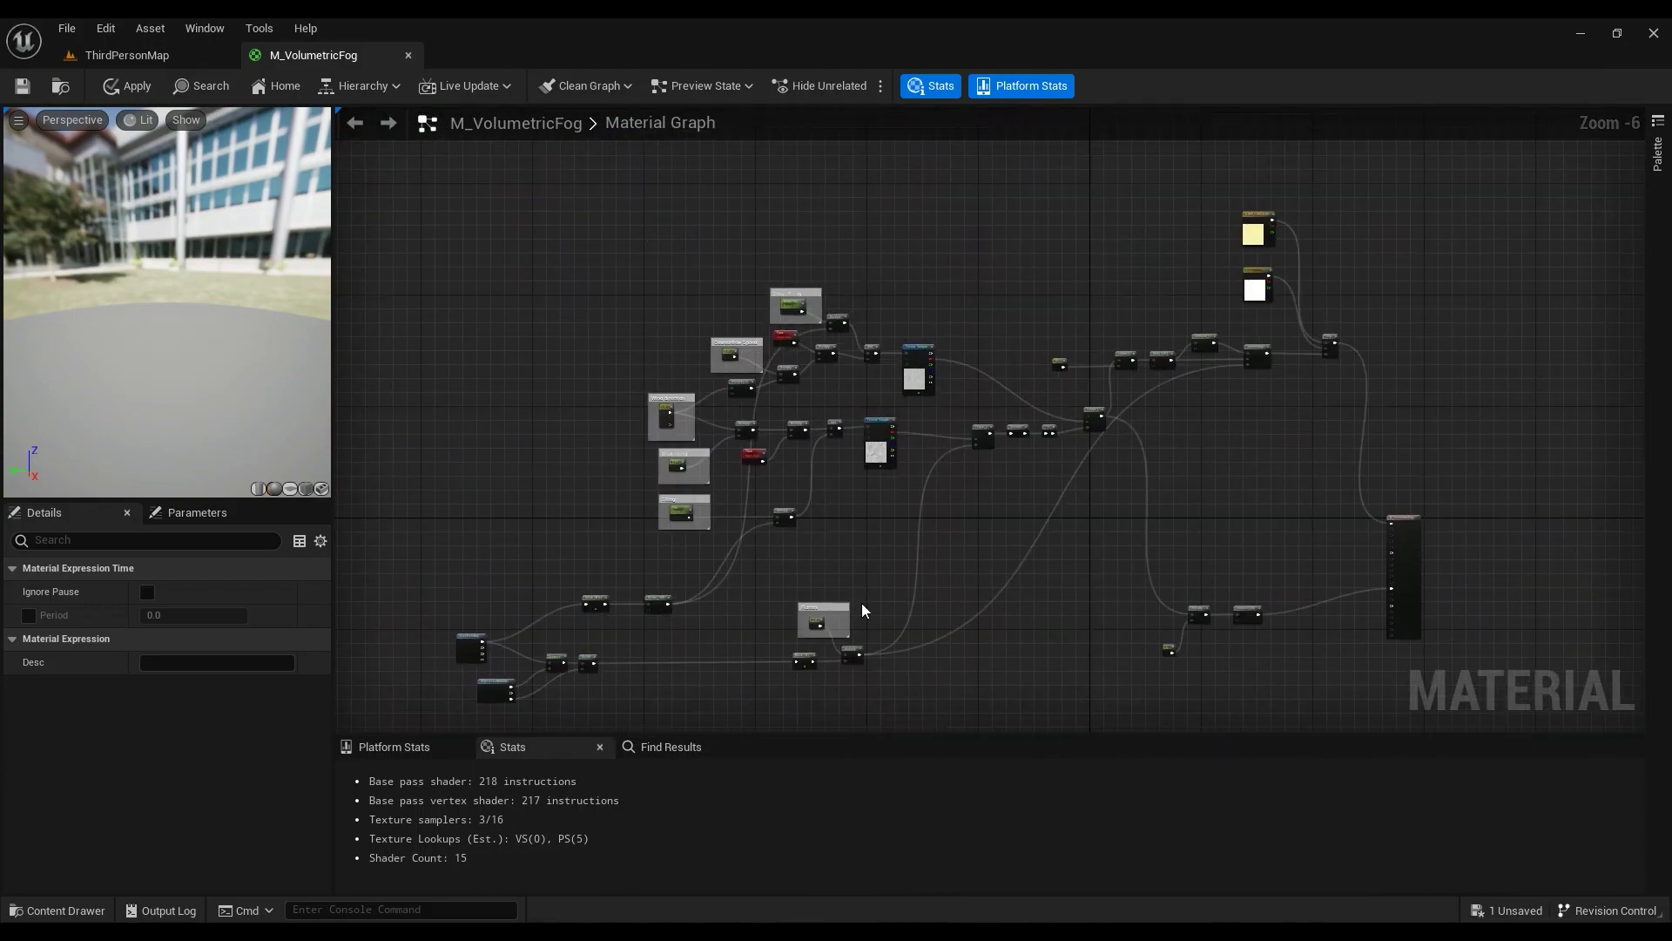
scroll(791, 409, "up", 3)
right_click_drag(903, 339, 847, 365)
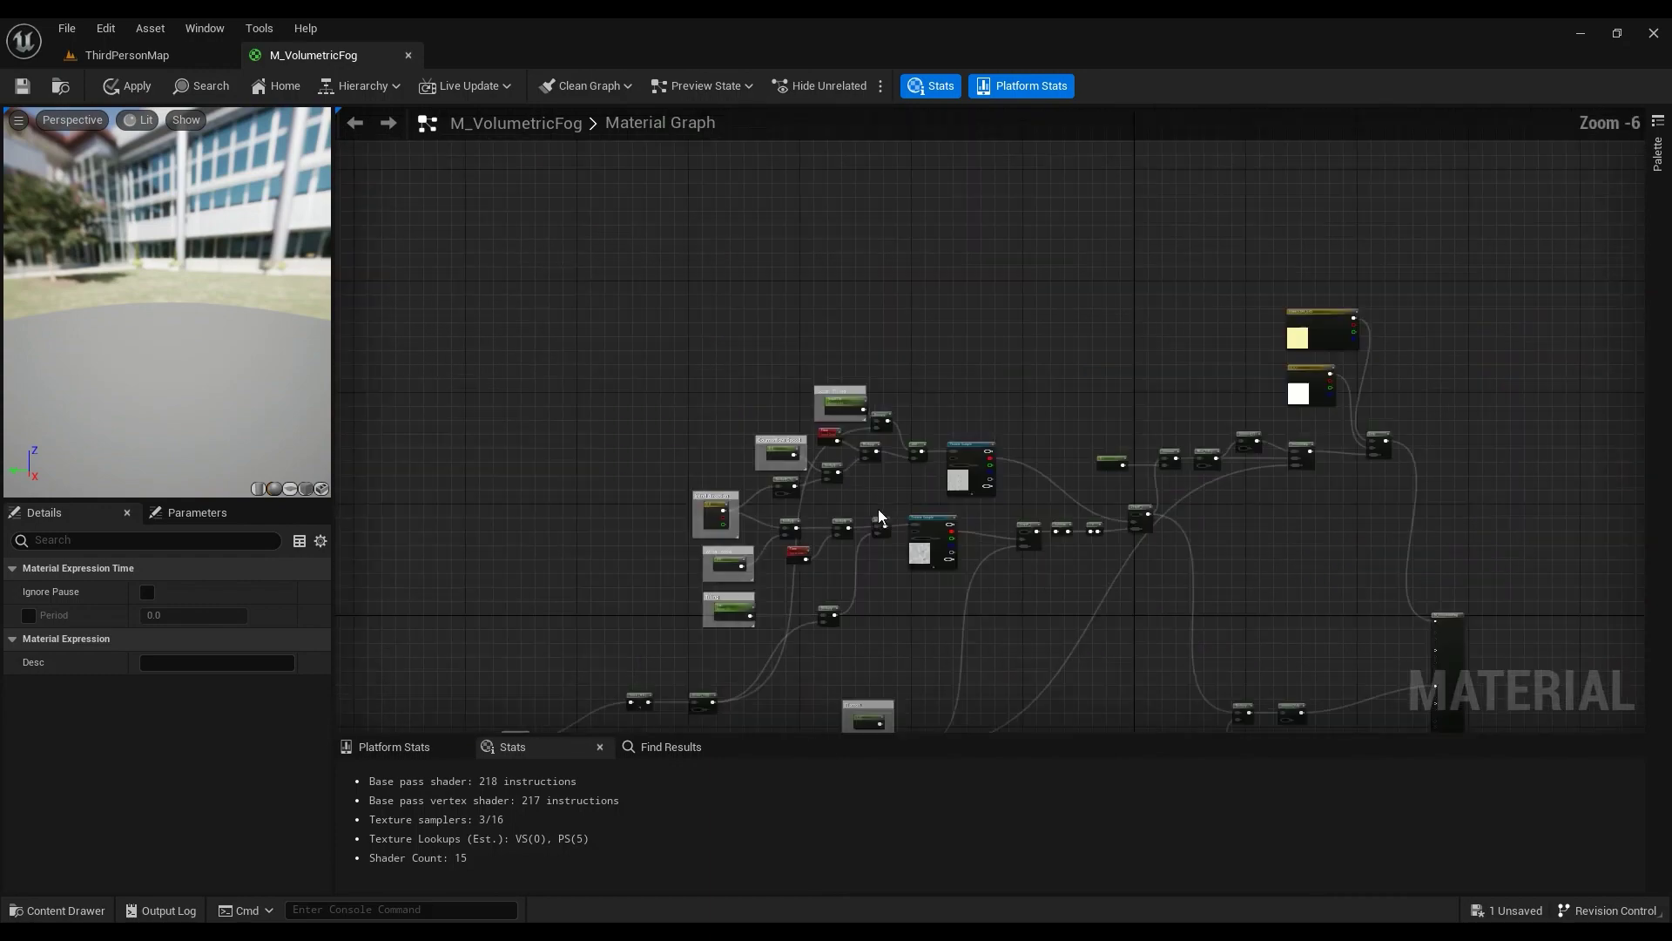
scroll(862, 462, "up", 3)
left_click_drag(761, 355, 826, 327)
type("add")
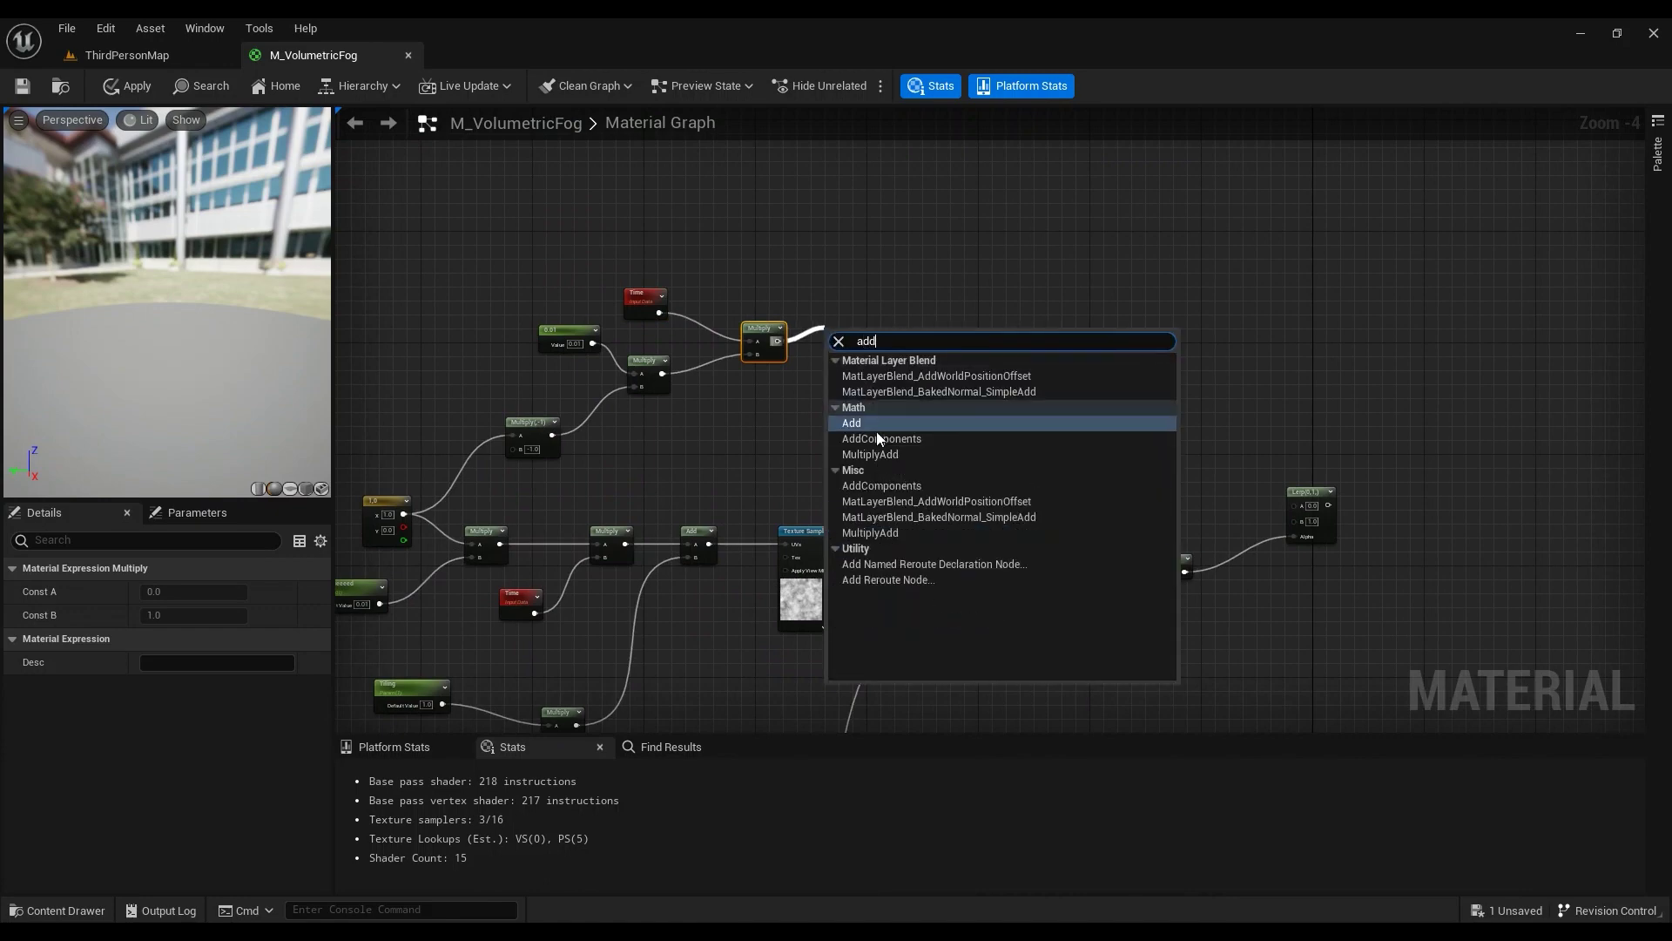
left_click(875, 425)
right_click_drag(859, 317, 854, 410)
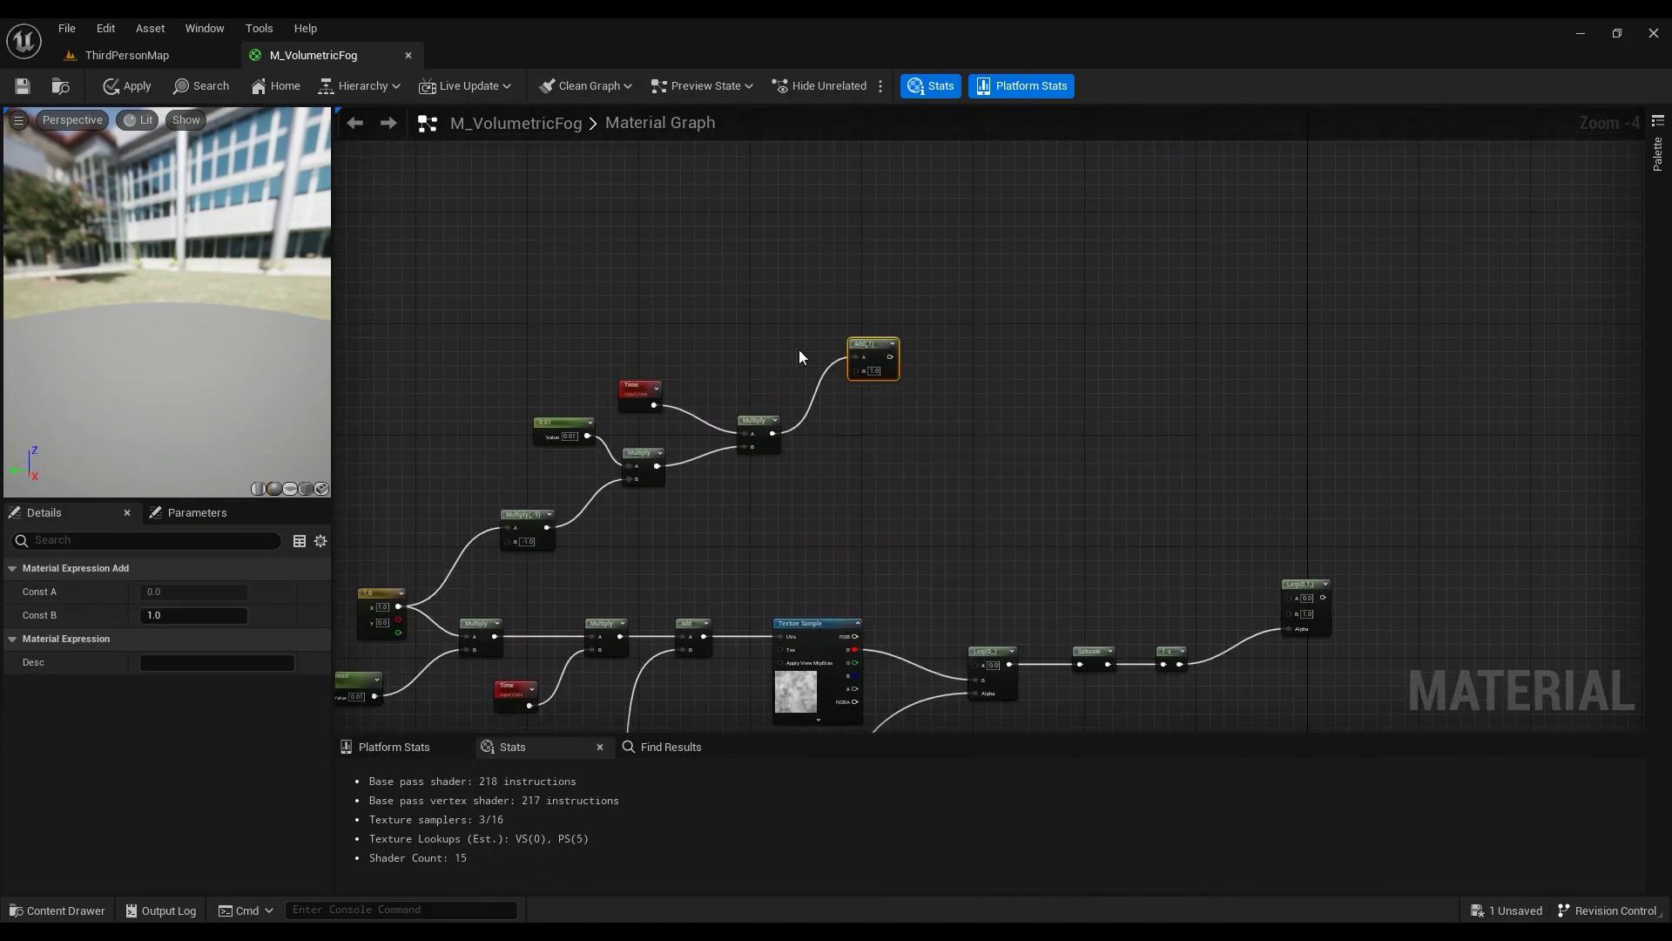
Step: Add a Constant node above the Time node and set its value to 3
scroll(795, 455, "down", 3)
scroll(771, 474, "up", 4)
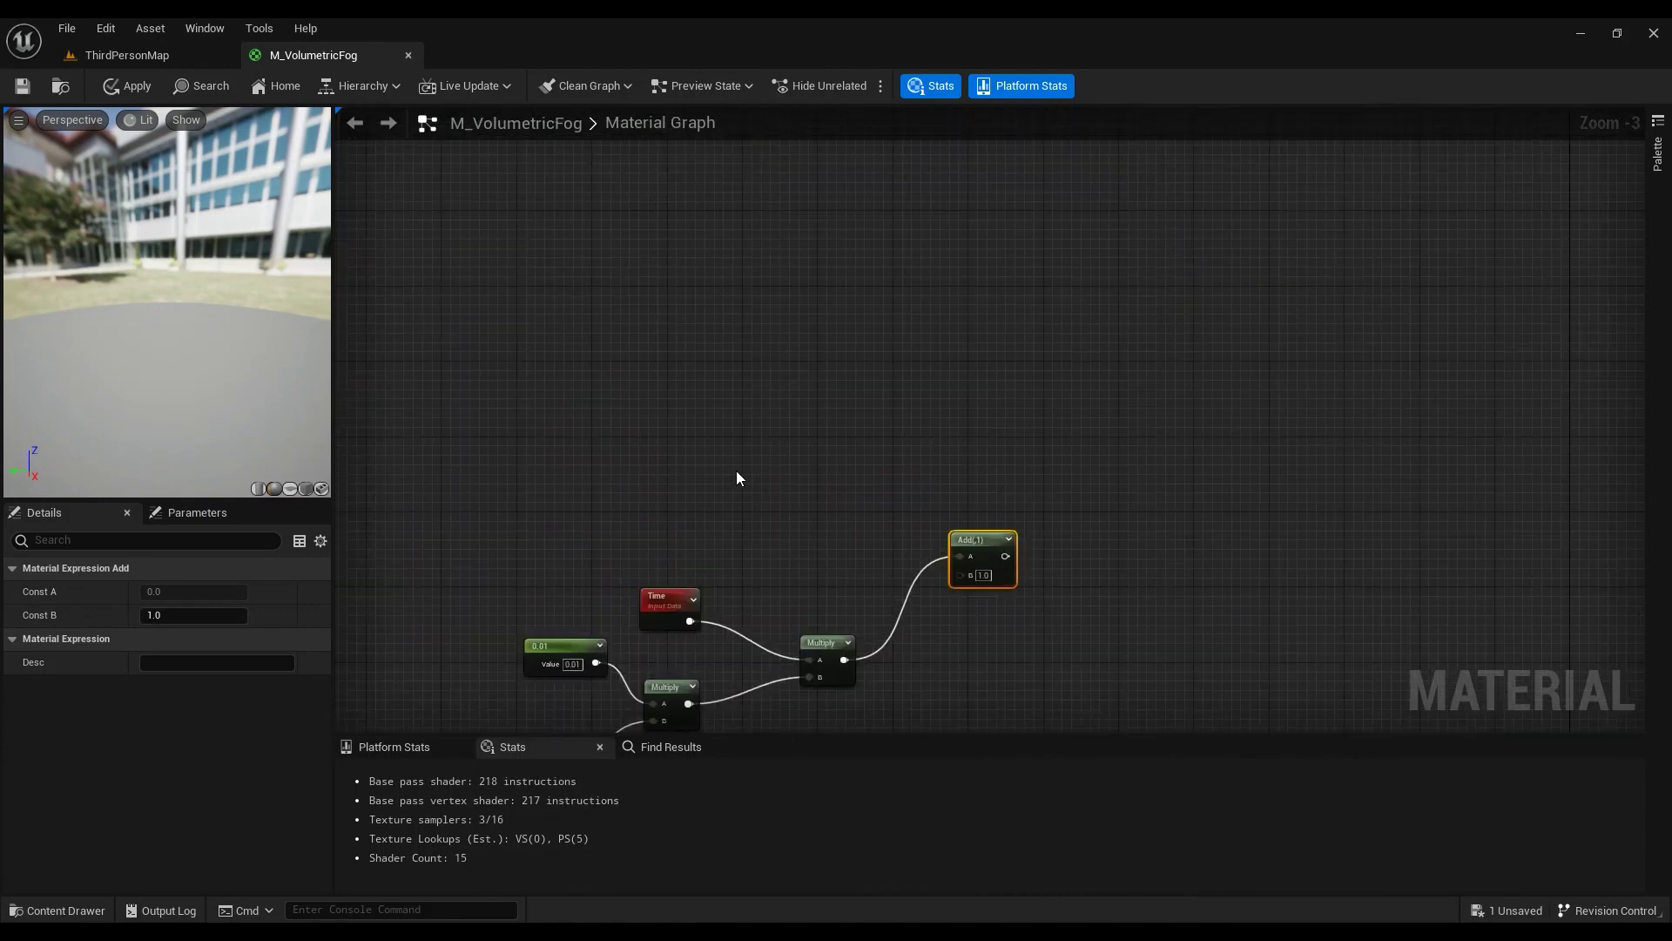
left_click(736, 471)
left_click(783, 496)
type("3")
key("Return")
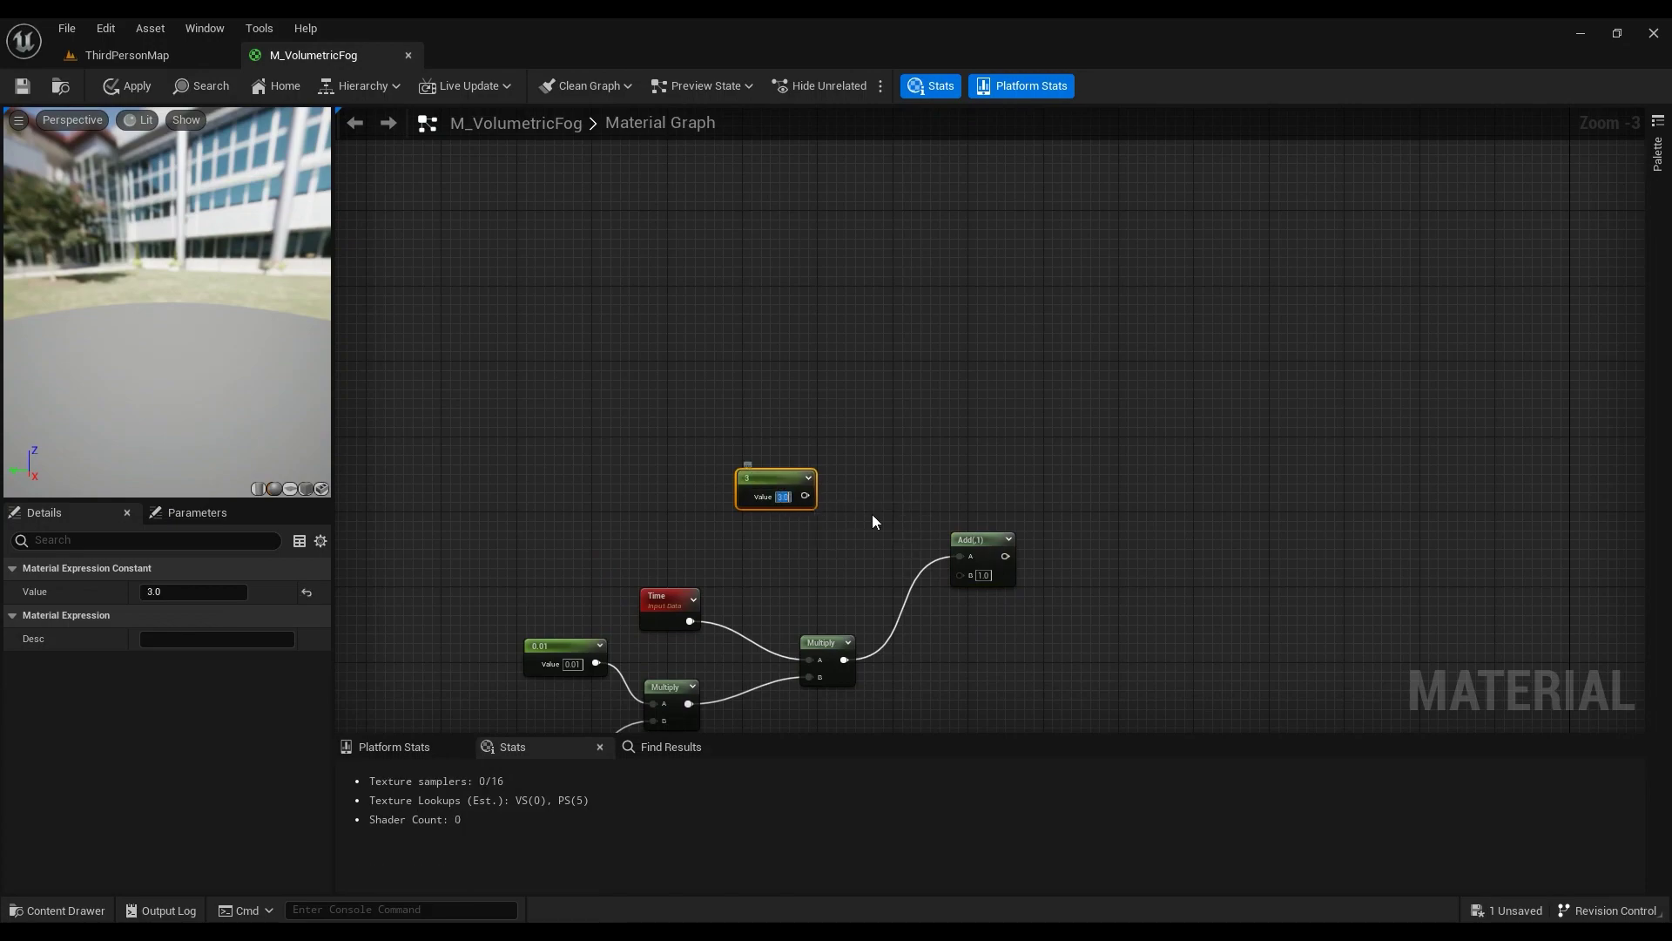
Step: Connect the output of the constant with value 3 to the new Add node
scroll(871, 514, "down", 3)
right_click_drag(891, 228, 863, 597)
scroll(782, 407, "up", 3)
scroll(813, 400, "up", 1)
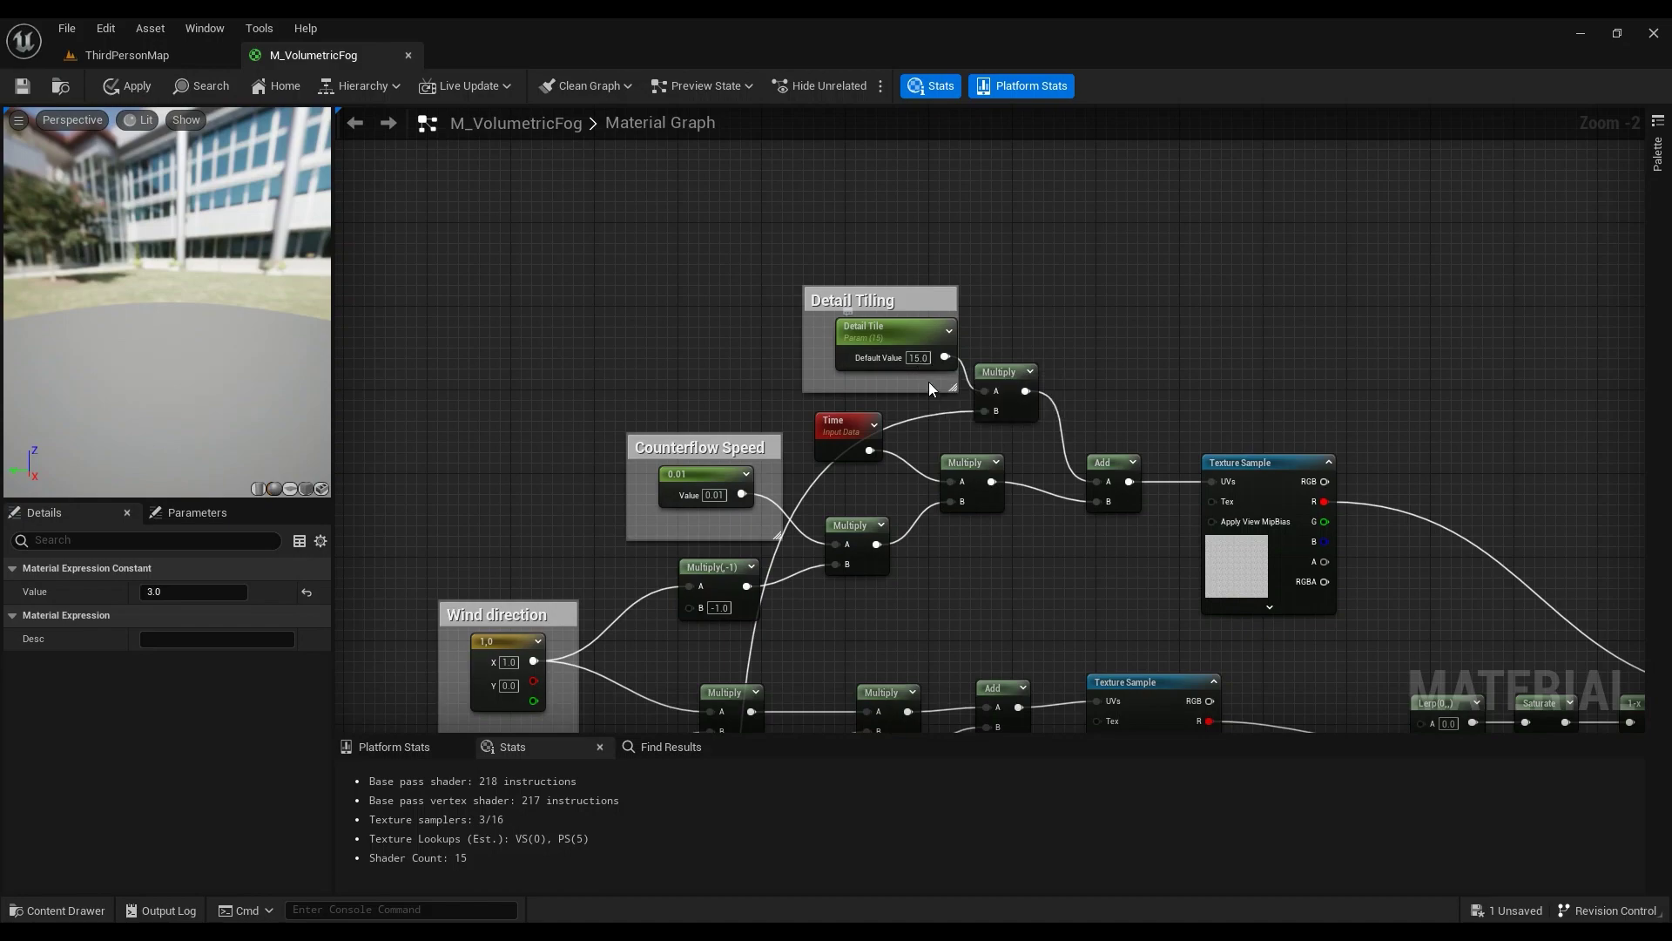
right_click_drag(908, 545, 1052, 109)
scroll(999, 334, "down", 2)
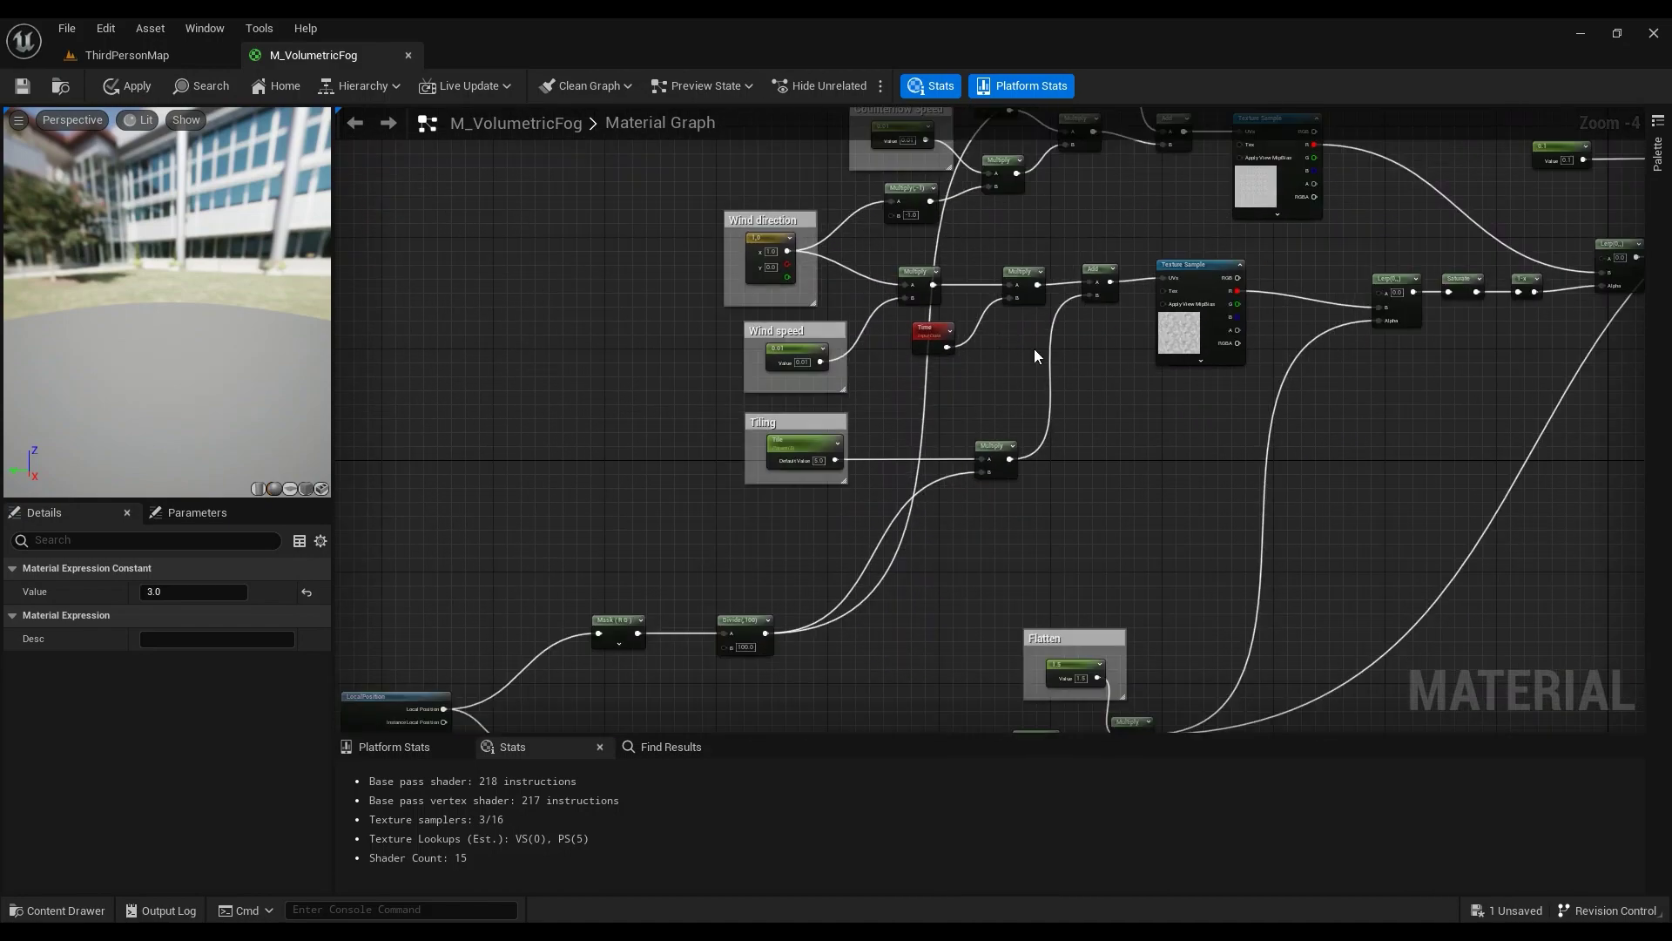
right_click_drag(1035, 355, 966, 510)
right_click_drag(818, 637, 872, 109)
scroll(1002, 352, "down", 2)
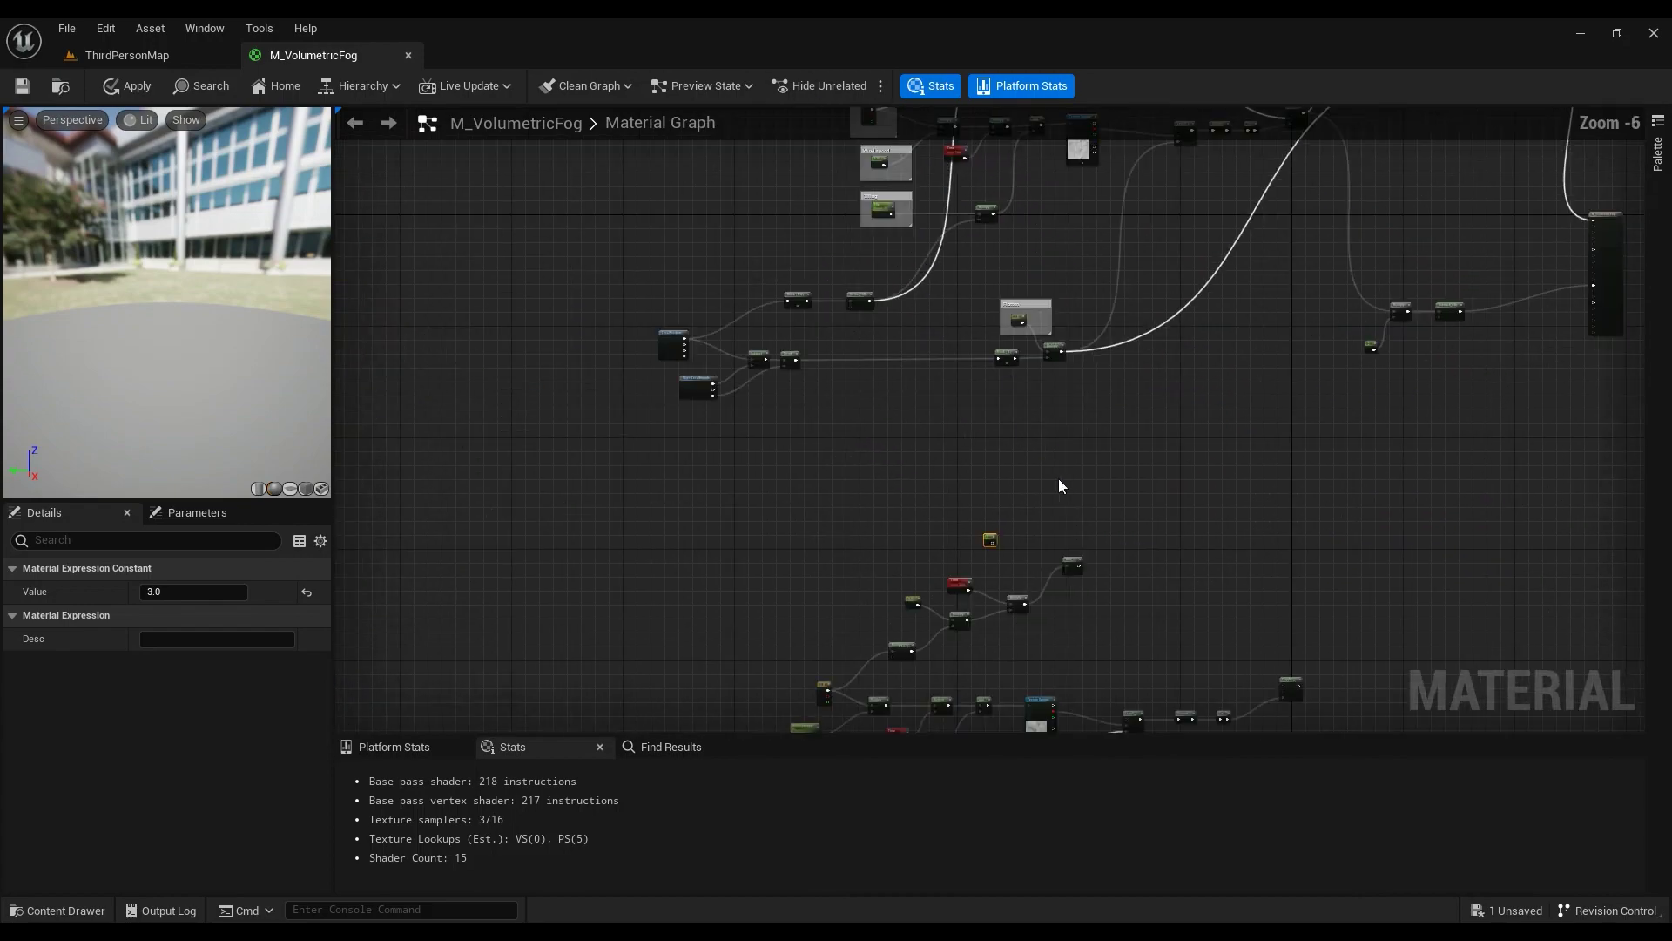
right_click_drag(1032, 547, 1025, 295)
scroll(1046, 219, "up", 3)
scroll(1035, 254, "down", 1)
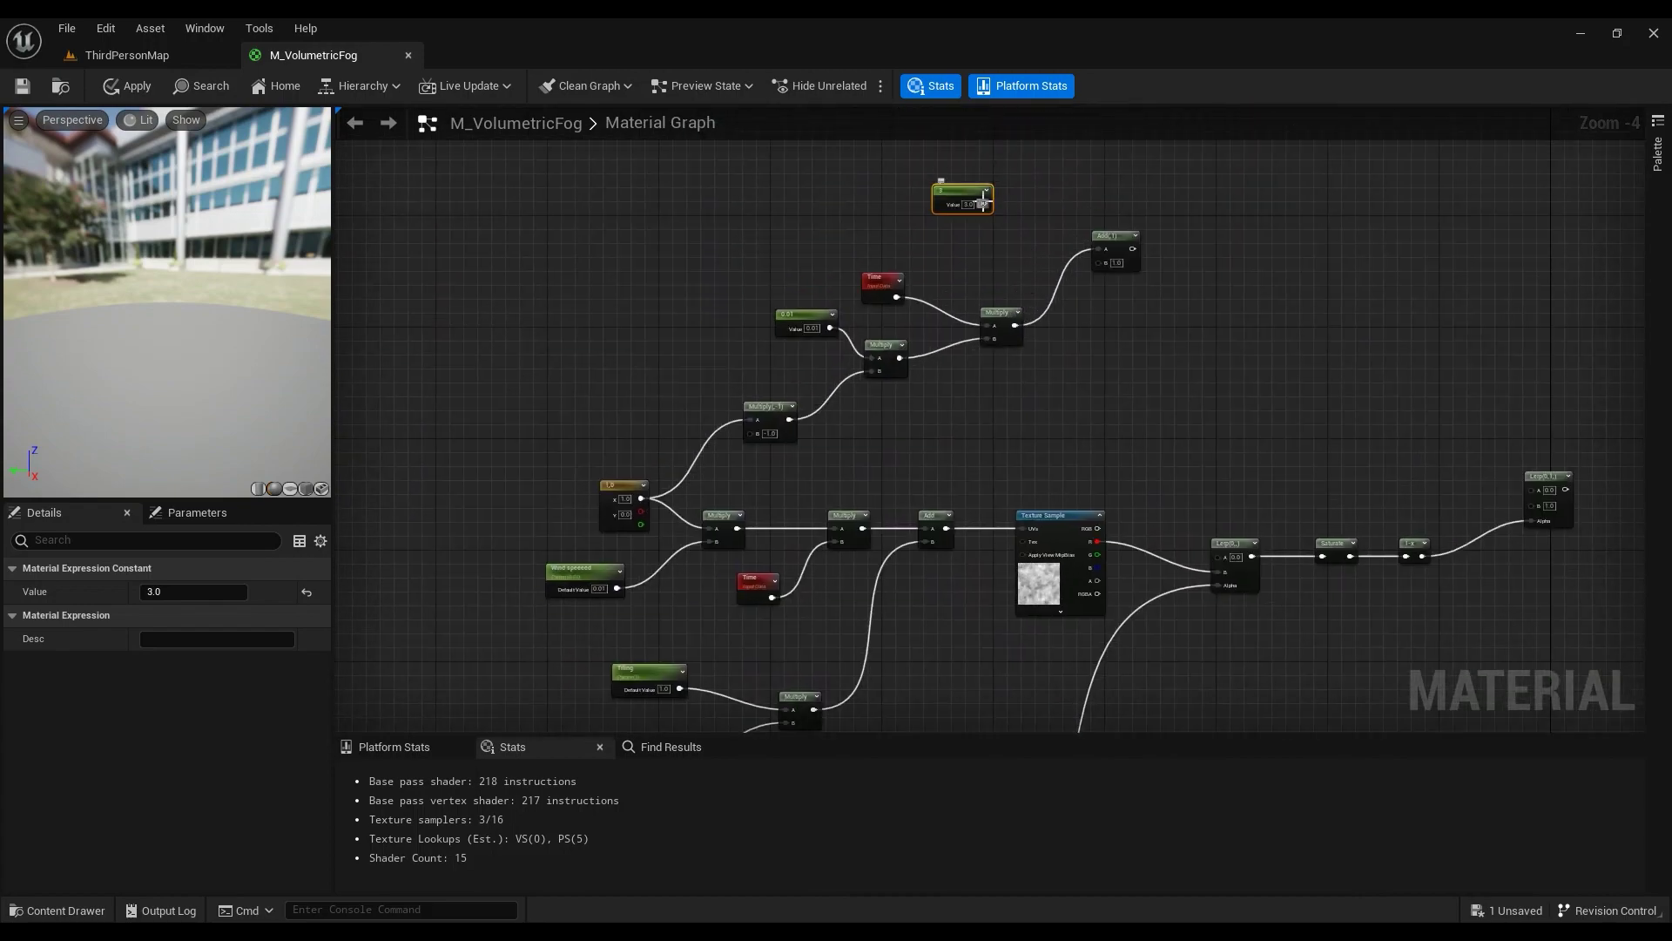
Step: Insert a Multiply node between the constant 3 and the new Add node, feeding its B input from the coordinate output used by the tiling Multiply
scroll(1107, 260, "down", 5)
right_click_drag(1106, 170, 915, 643)
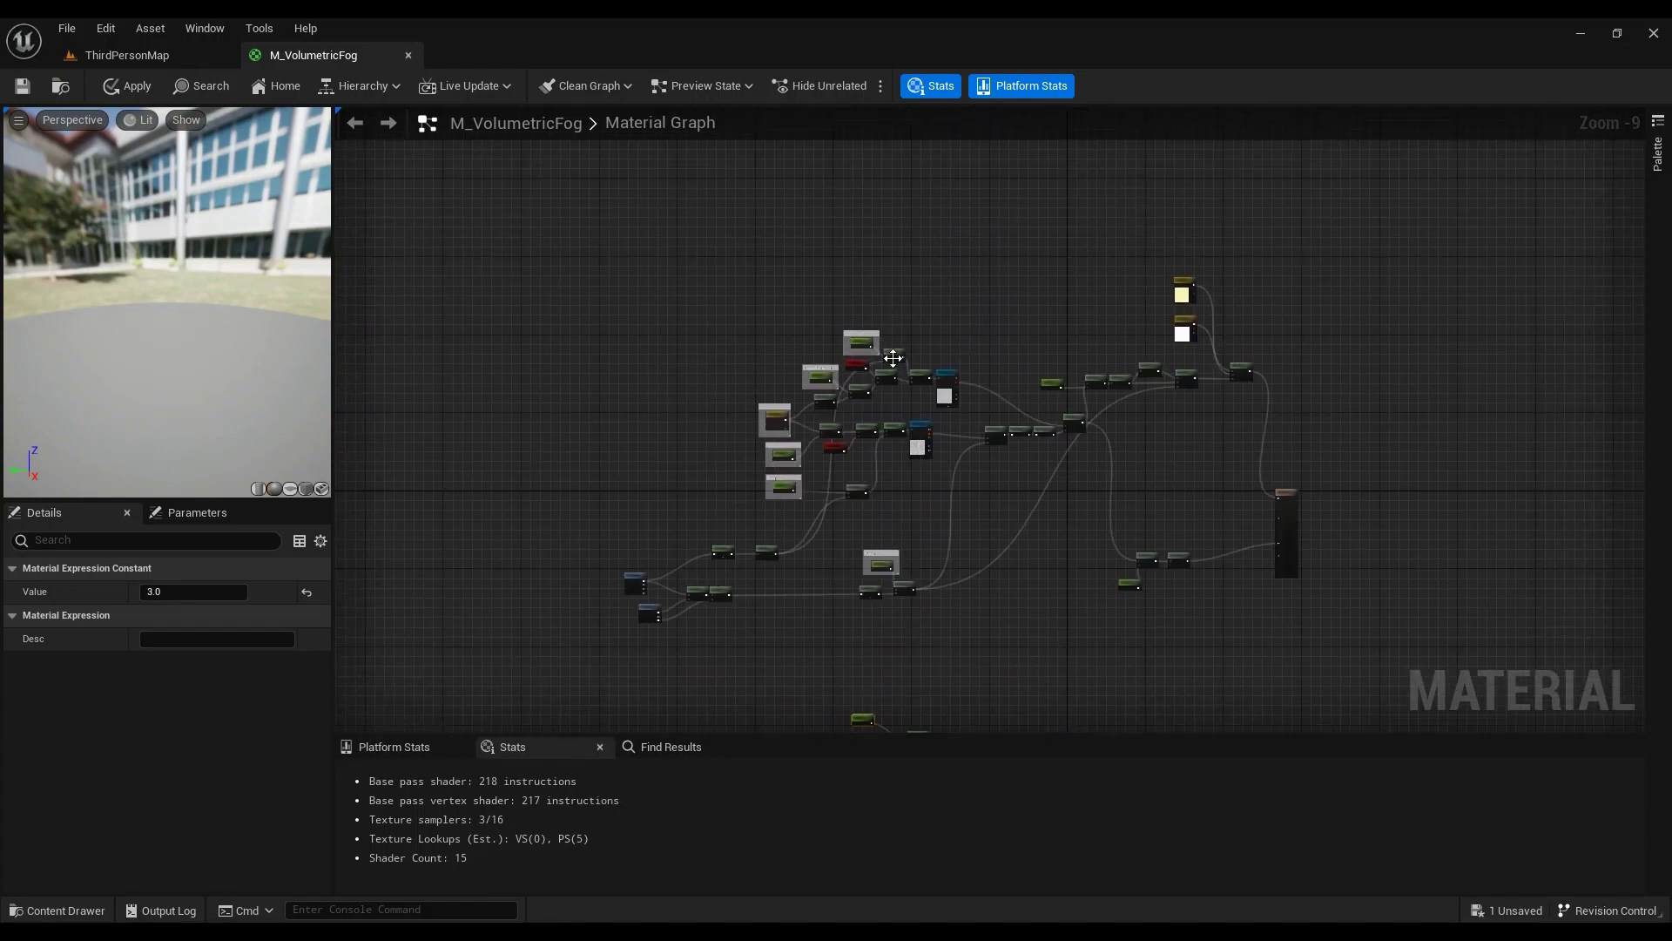
scroll(893, 357, "up", 6)
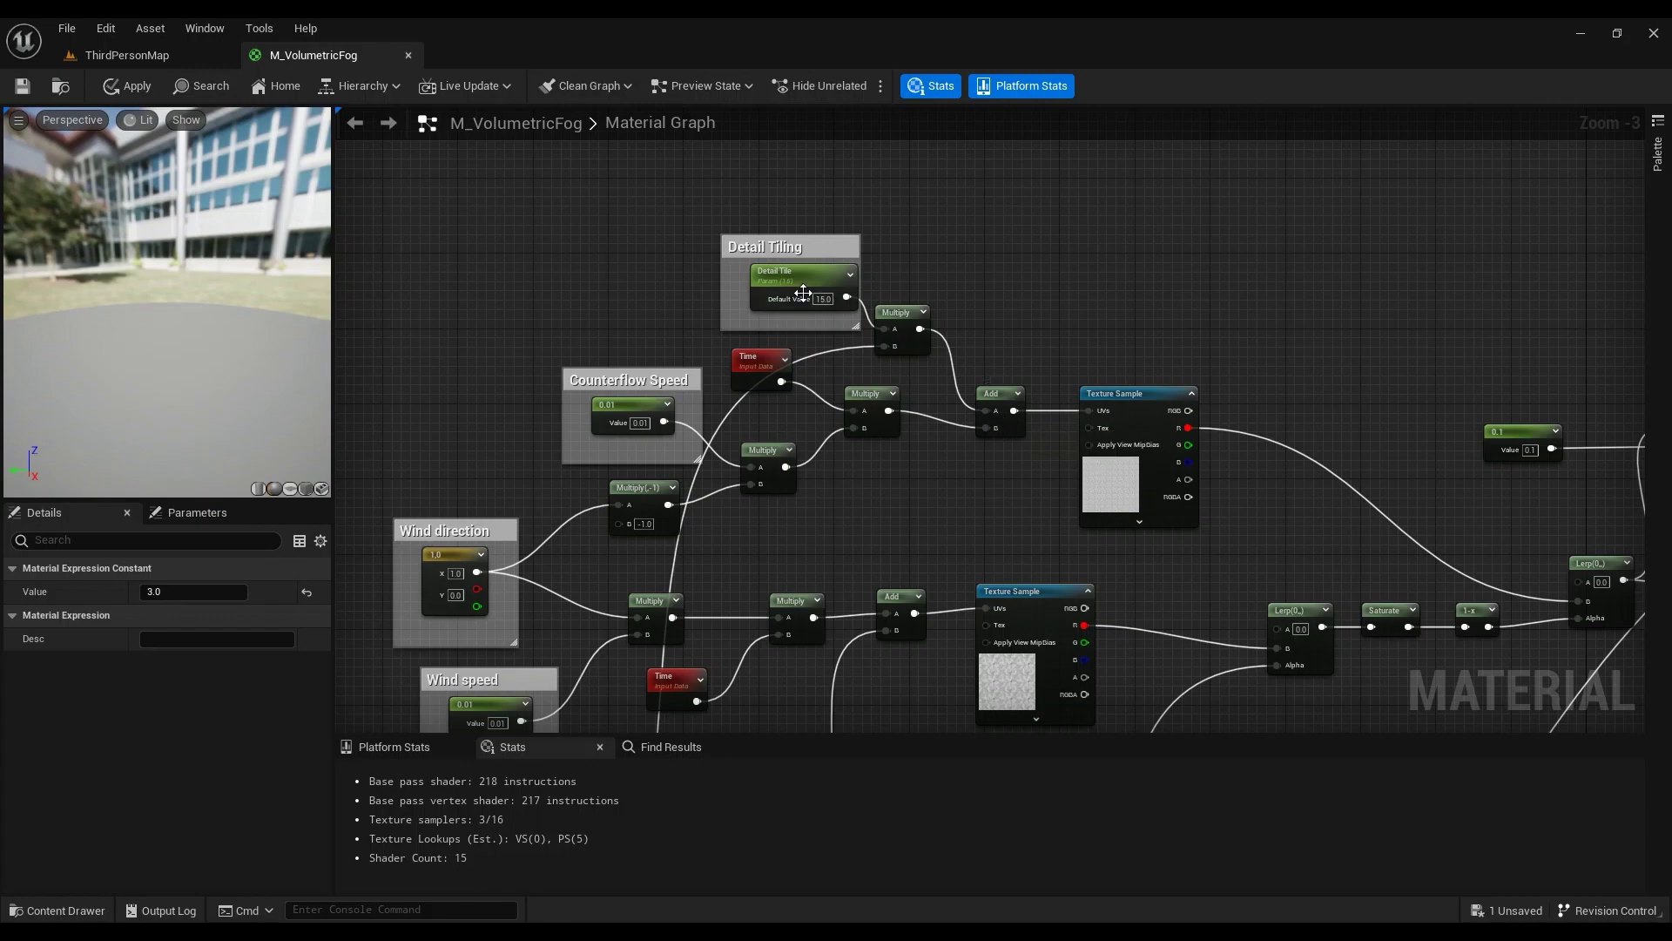
scroll(961, 491, "down", 4)
right_click_drag(960, 562, 960, 143)
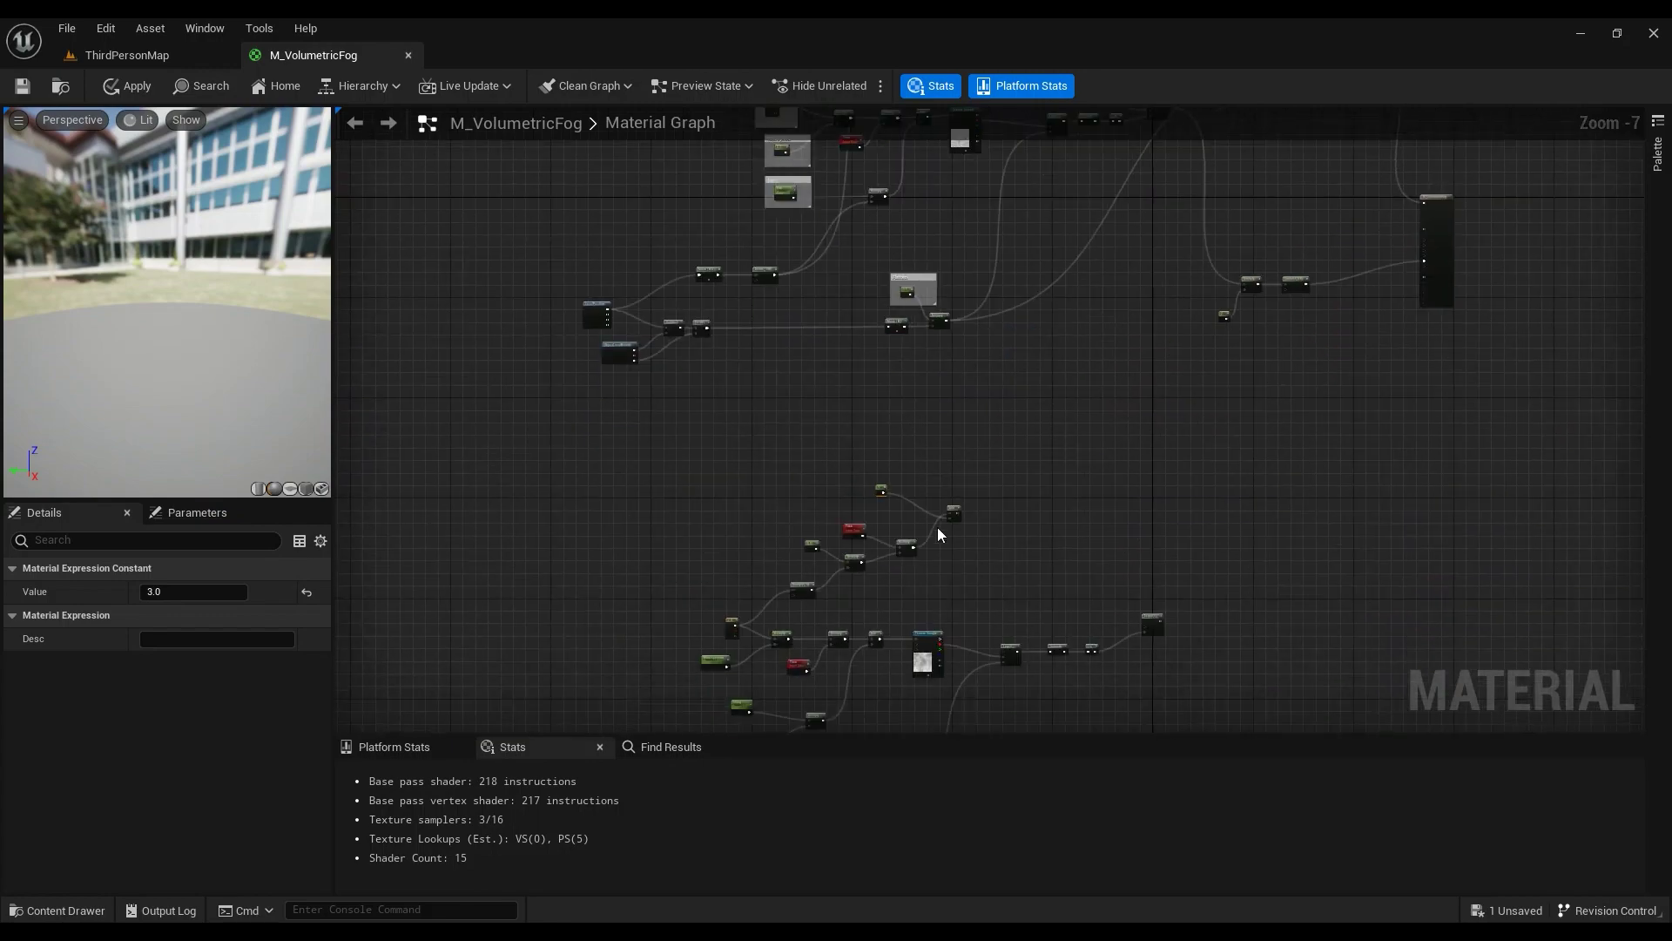
scroll(938, 526, "up", 4)
left_click_drag(803, 414, 979, 503)
key("m")
left_click(785, 396)
right_click_drag(836, 474, 897, 318)
left_click_drag(901, 266, 676, 488)
scroll(863, 453, "down", 3)
scroll(714, 561, "up", 2)
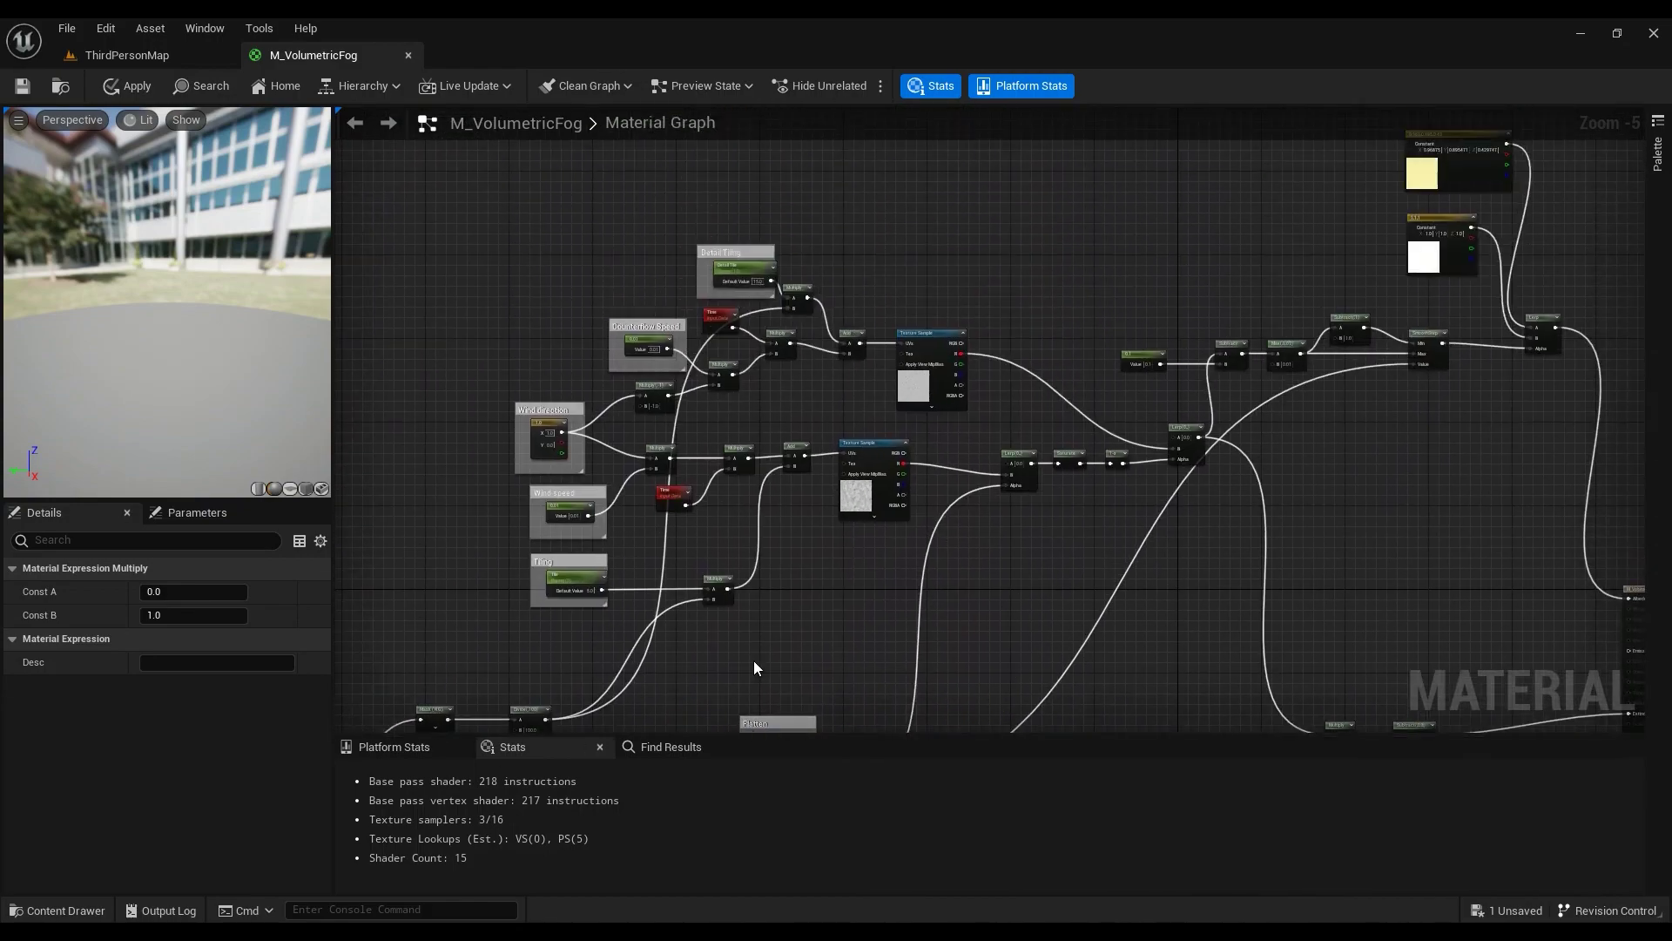
scroll(854, 362, "up", 2)
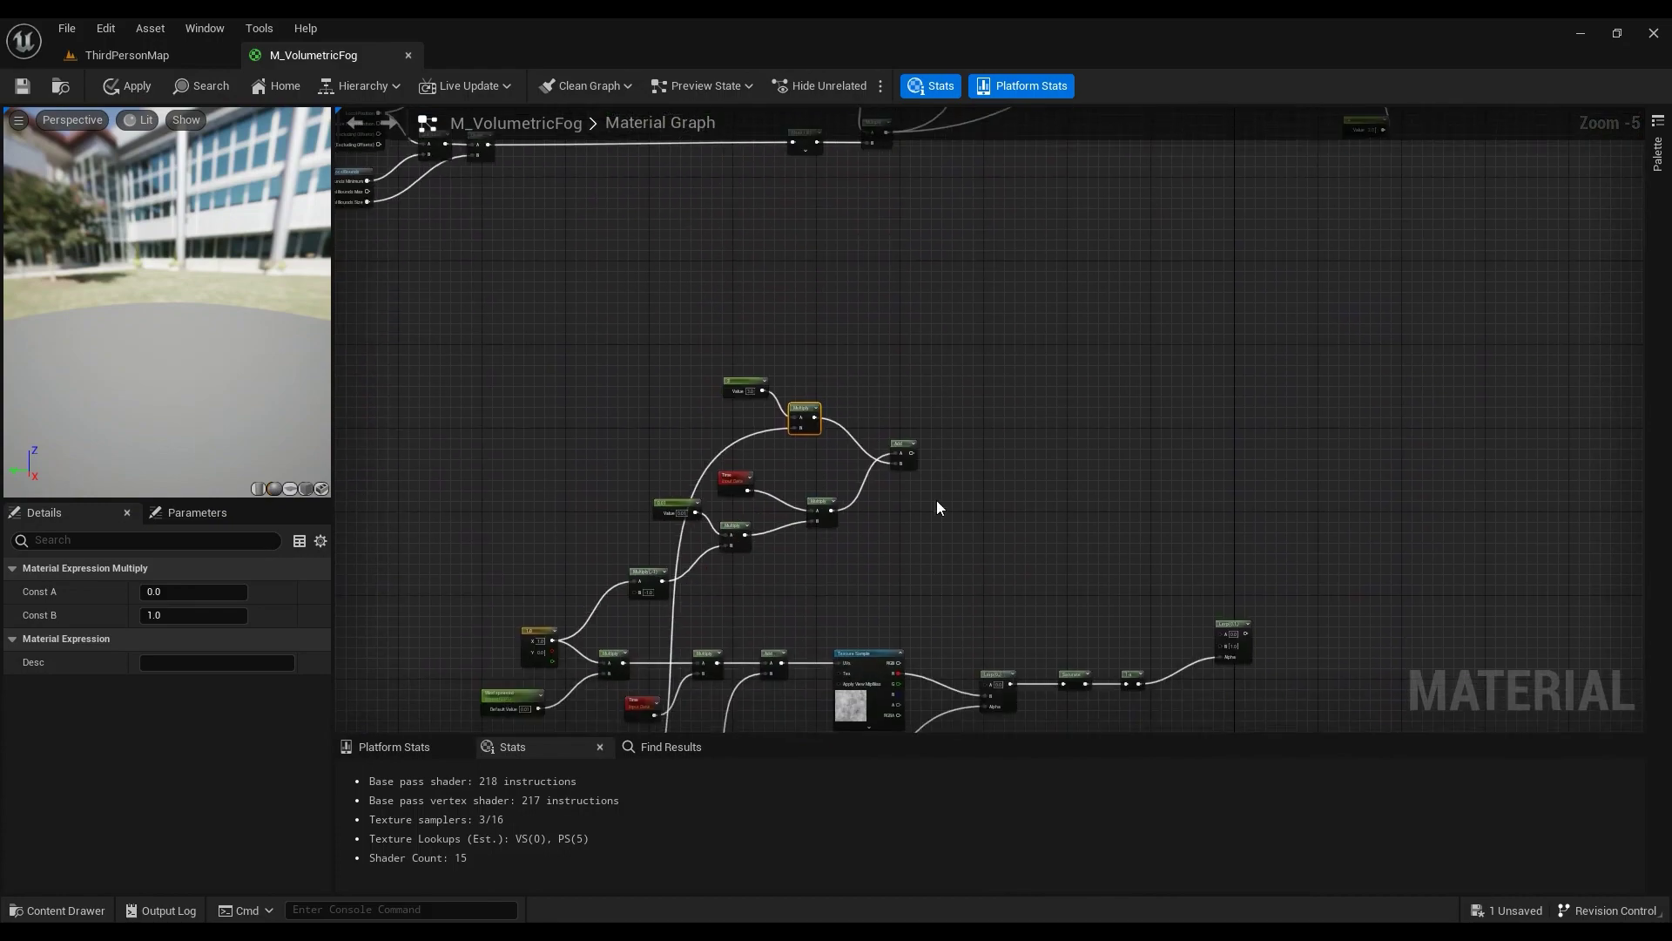
Step: Duplicate the T_Perlin_Noise_M Texture Sample beside the upper Add node and connect the Add output to its UVs
left_click_drag(910, 453, 970, 450)
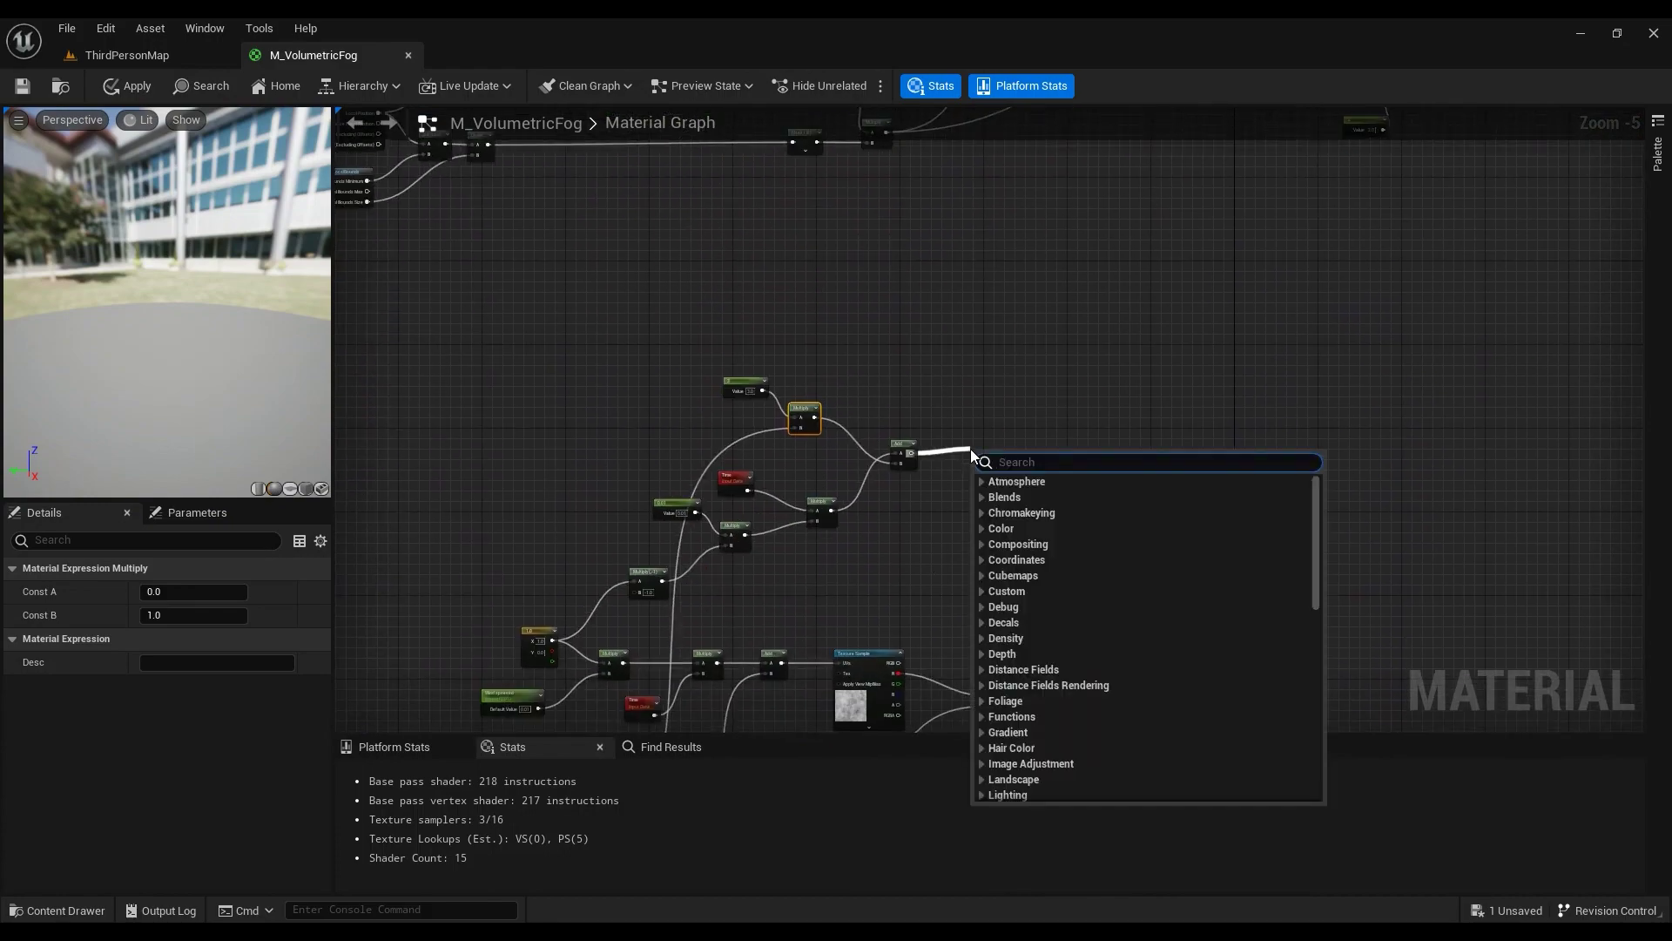
right_click_drag(942, 645, 939, 472)
left_click(870, 519)
right_click_drag(986, 379, 844, 526)
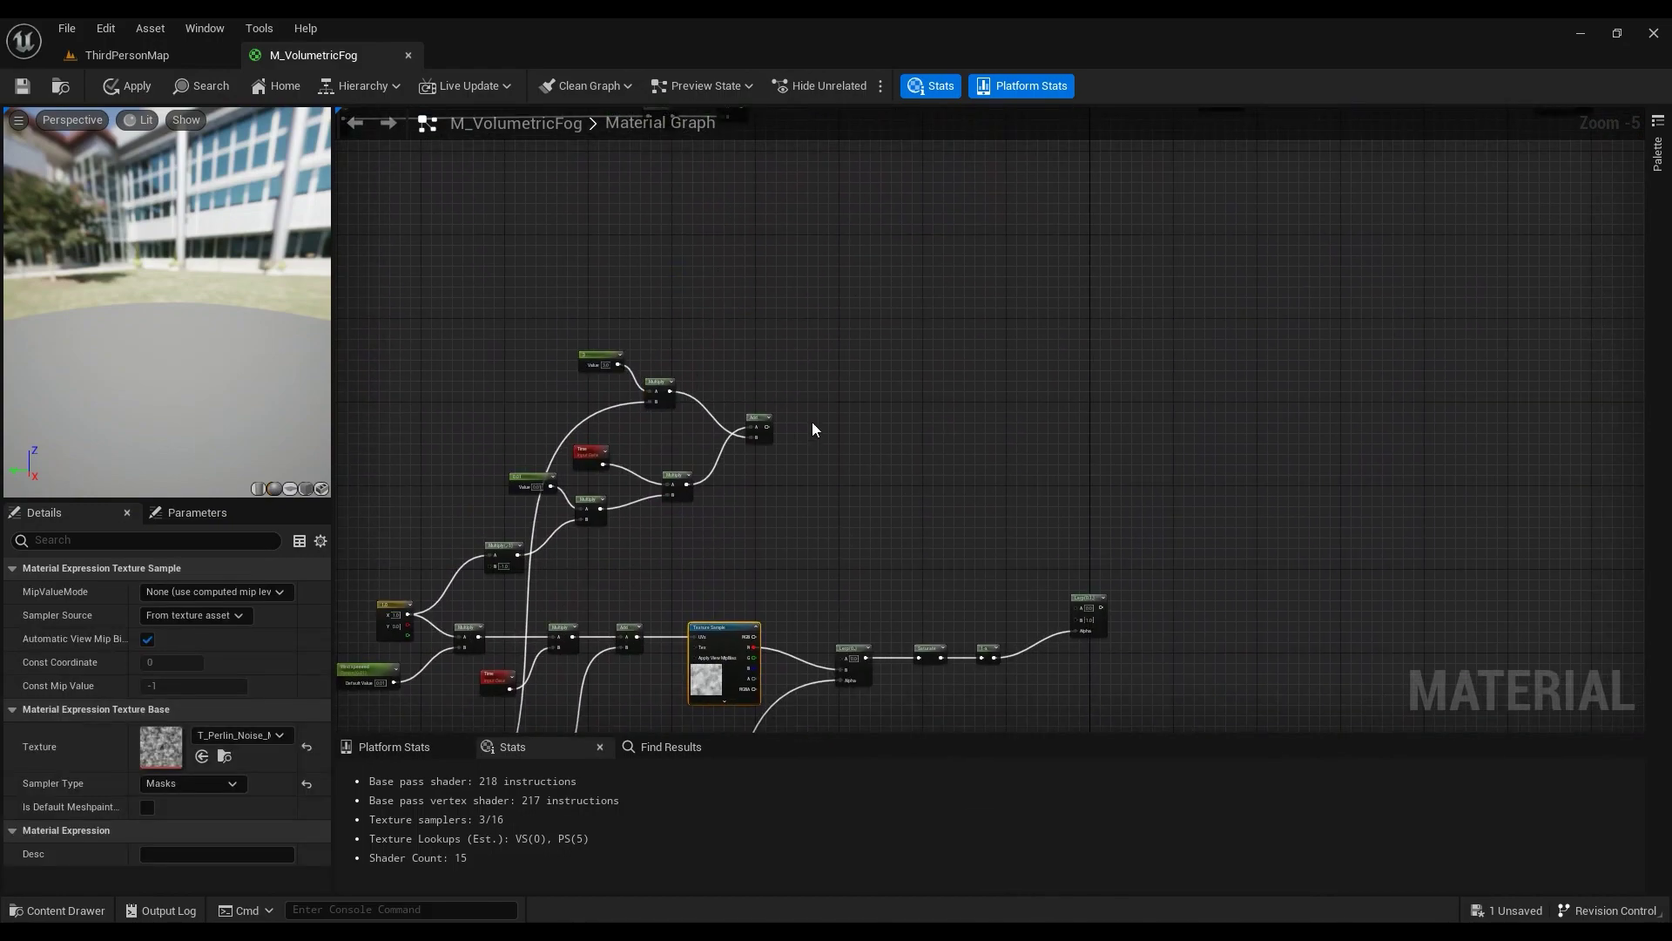
left_click_drag(690, 651, 866, 412)
scroll(807, 428, "up", 3)
right_click_drag(982, 416, 751, 446)
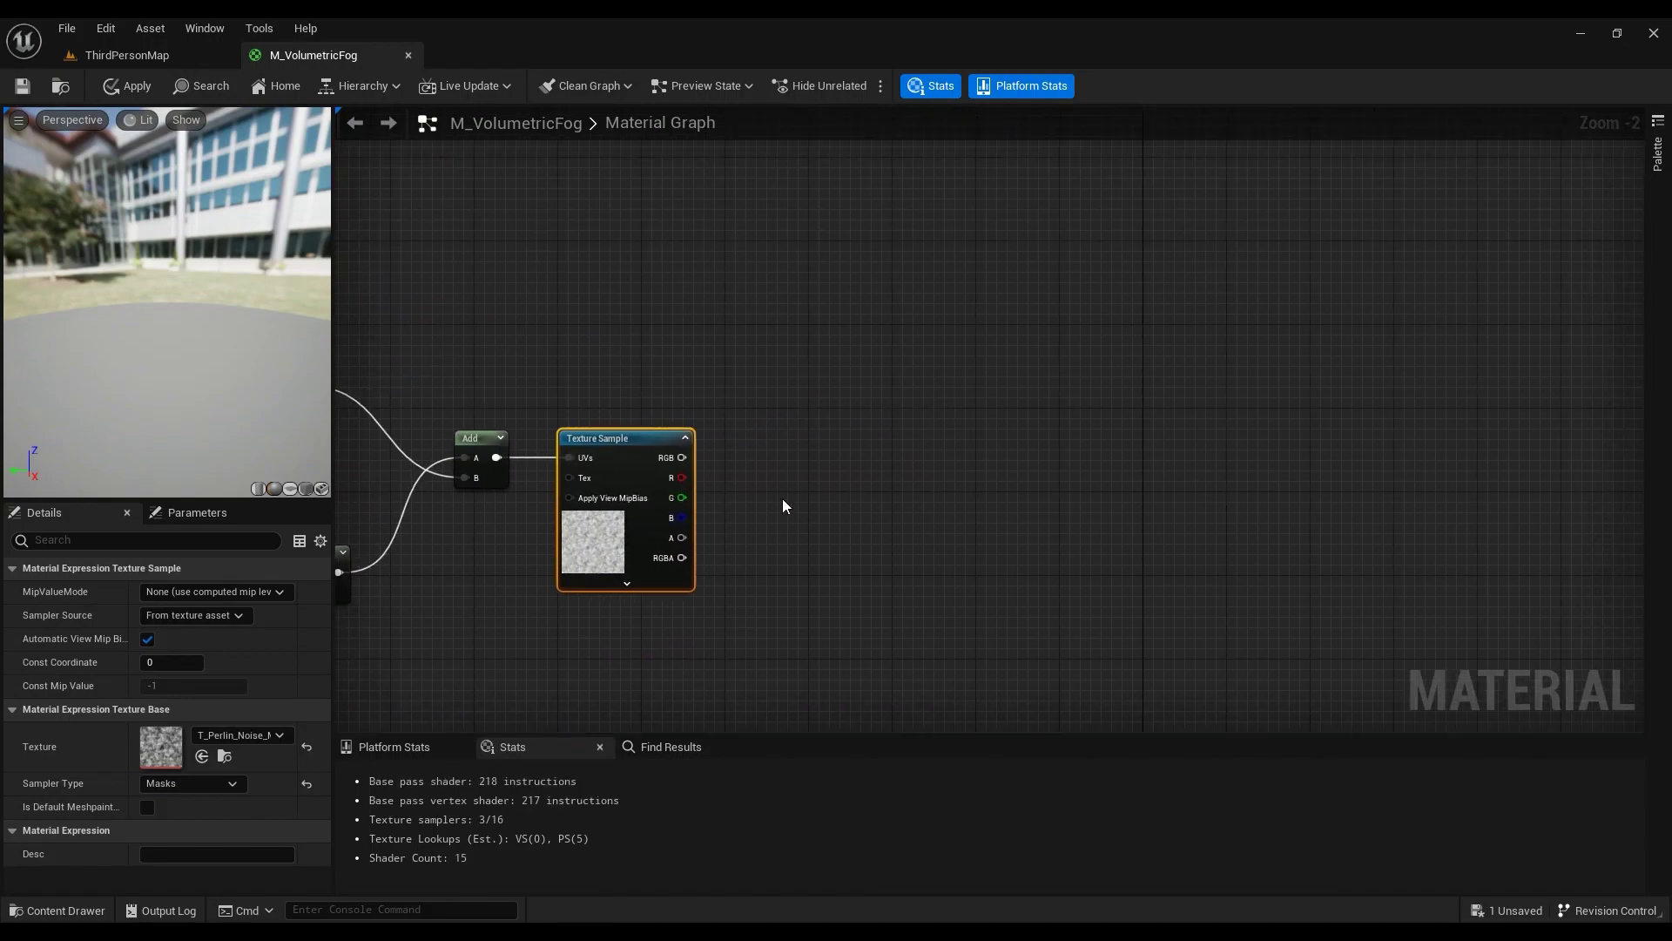
Step: Connect the duplicated Texture Sample's R output to the B input of the final Lerp, matching the reference graph
scroll(782, 498, "down", 2)
right_click_drag(783, 279, 740, 731)
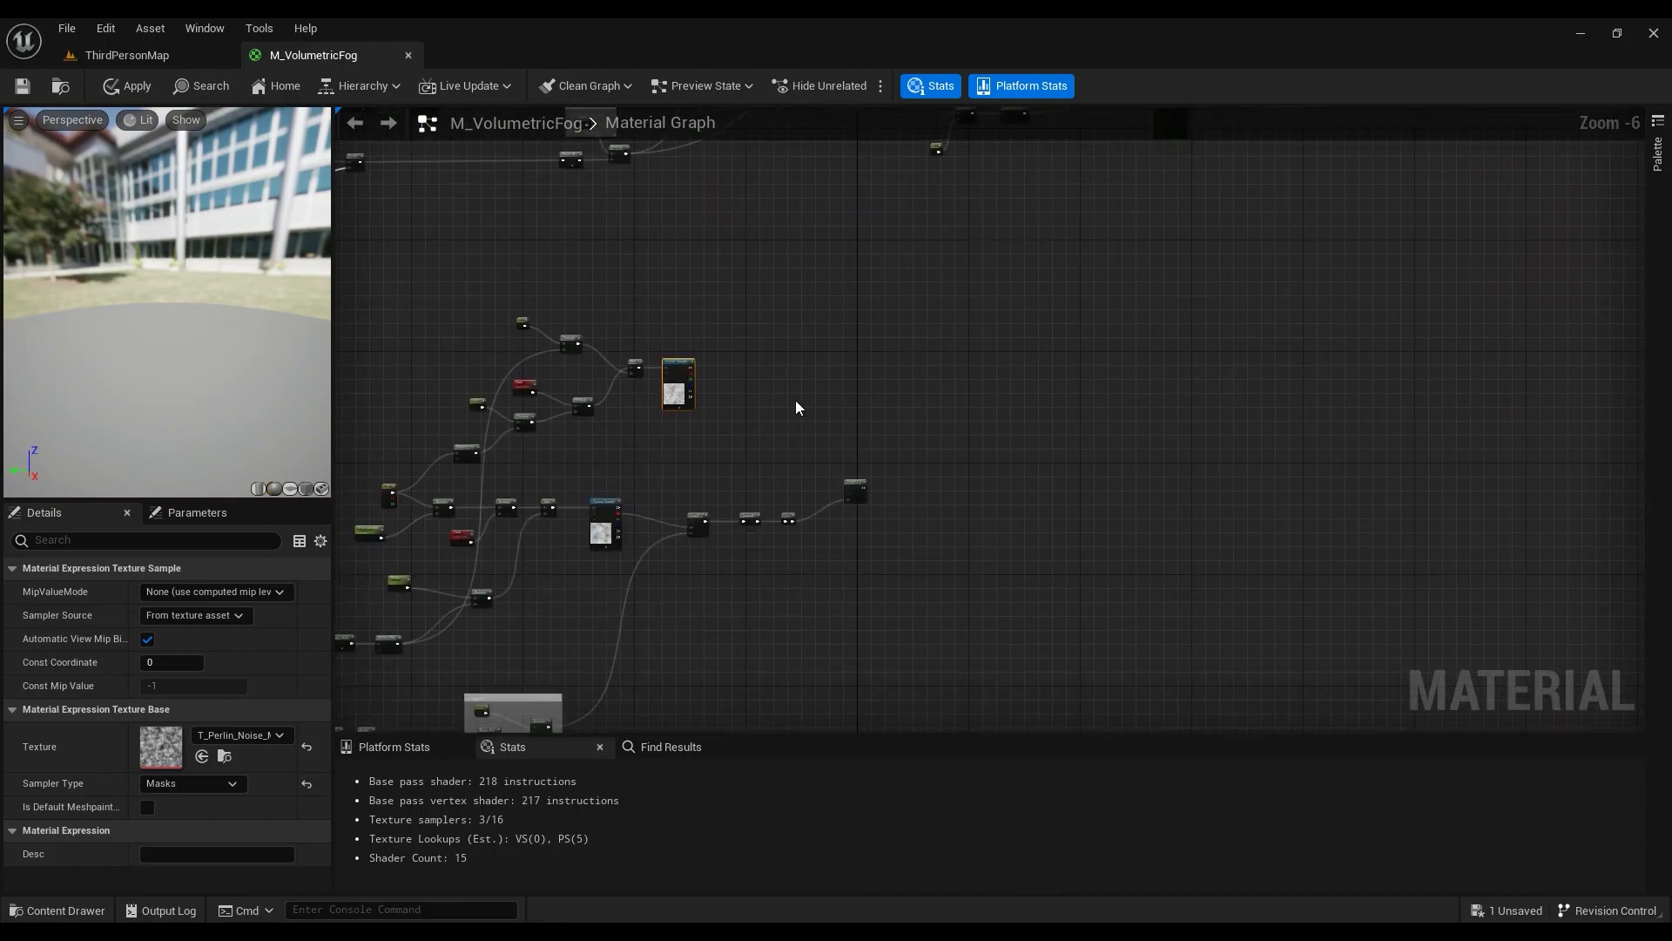
scroll(796, 400, "up", 2)
left_click_drag(677, 318, 1066, 647)
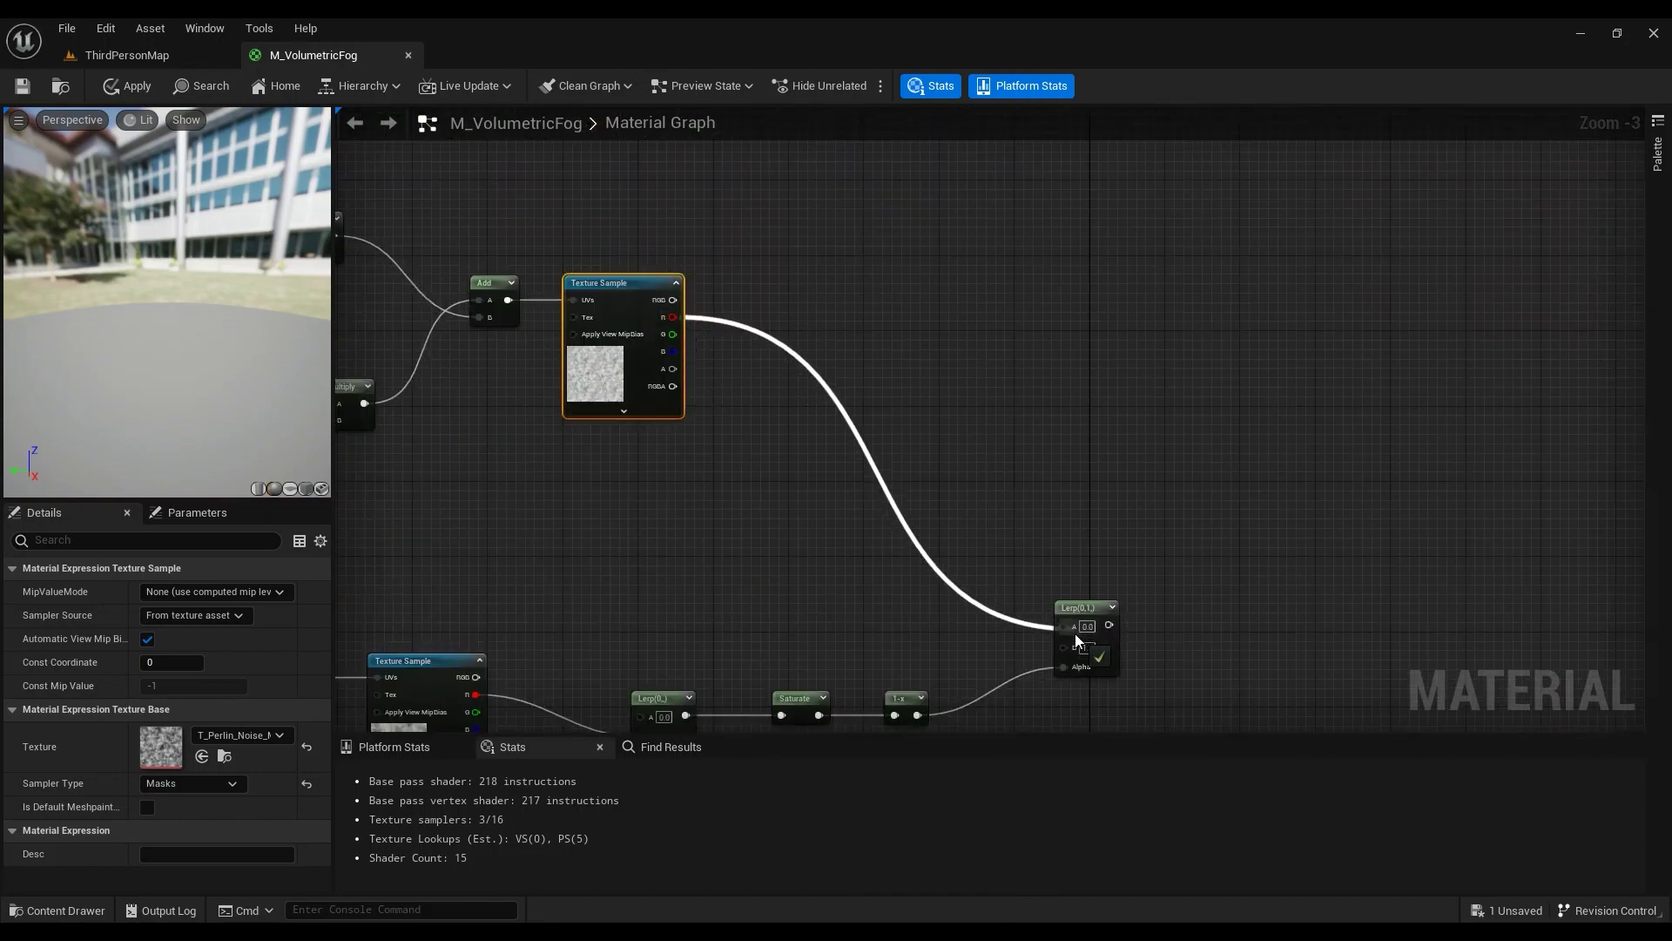
scroll(1005, 389, "down", 2)
right_click_drag(1005, 389, 739, 732)
scroll(962, 461, "up", 4)
scroll(618, 460, "down", 3)
scroll(871, 398, "down", 2)
right_click_drag(800, 230, 822, 327)
scroll(813, 354, "up", 3)
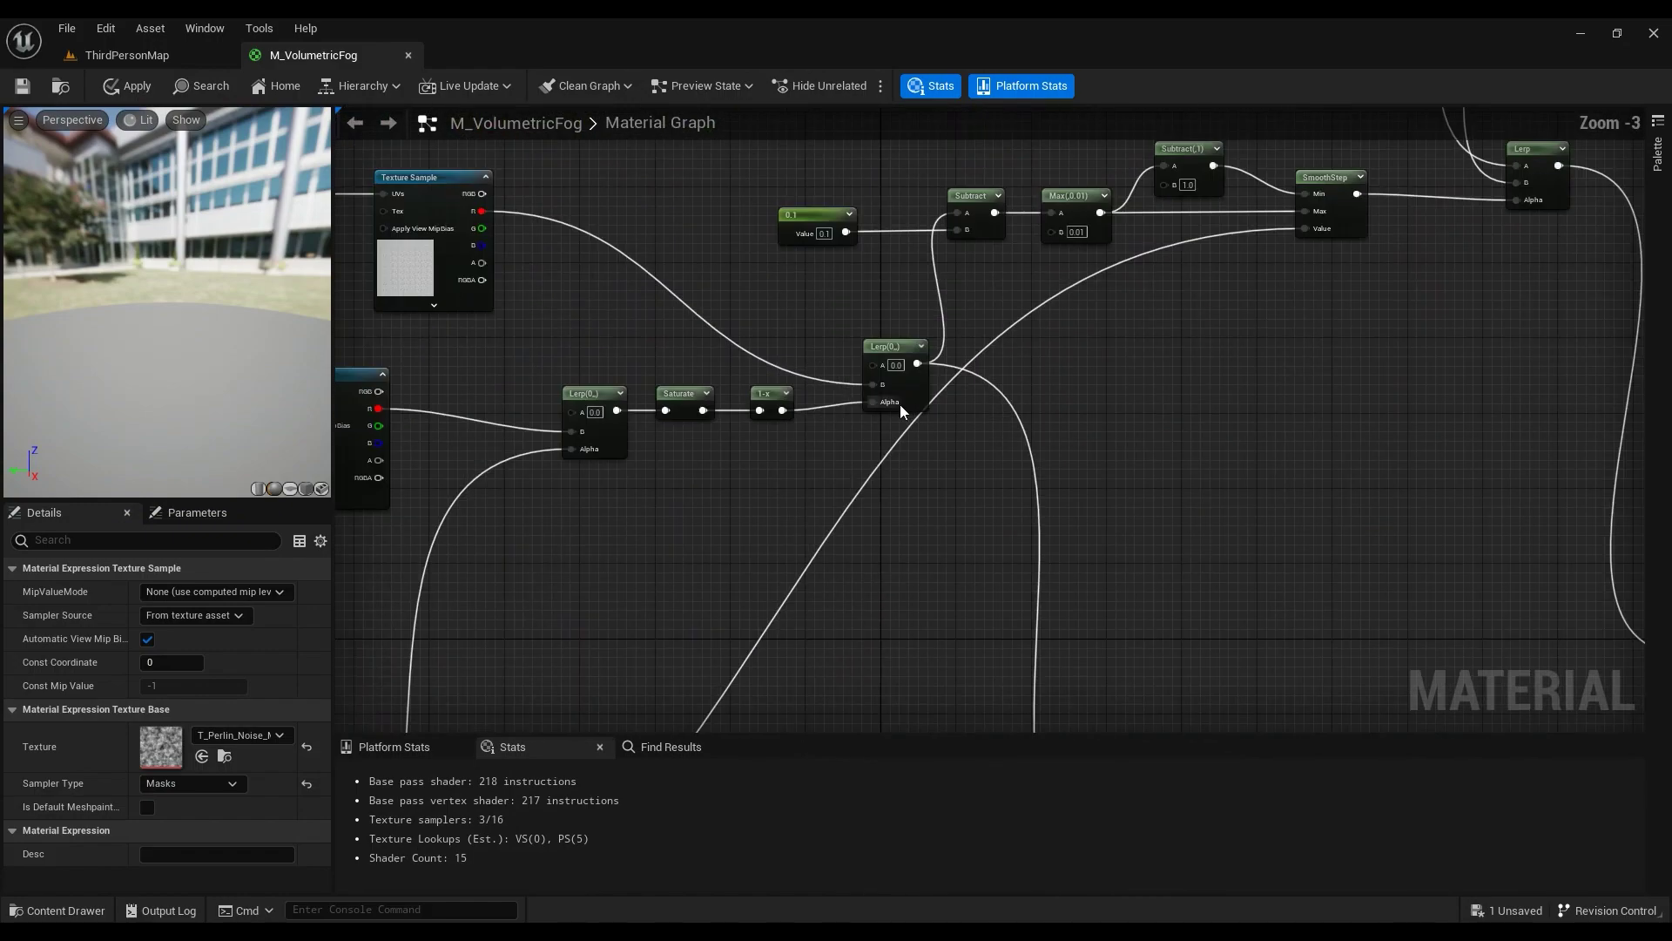
Step: Add a Multiply node after the final Lerp of the rebuilt graph and connect the Lerp output to its A input
scroll(905, 440, "down", 2)
right_click_drag(954, 503, 856, 147)
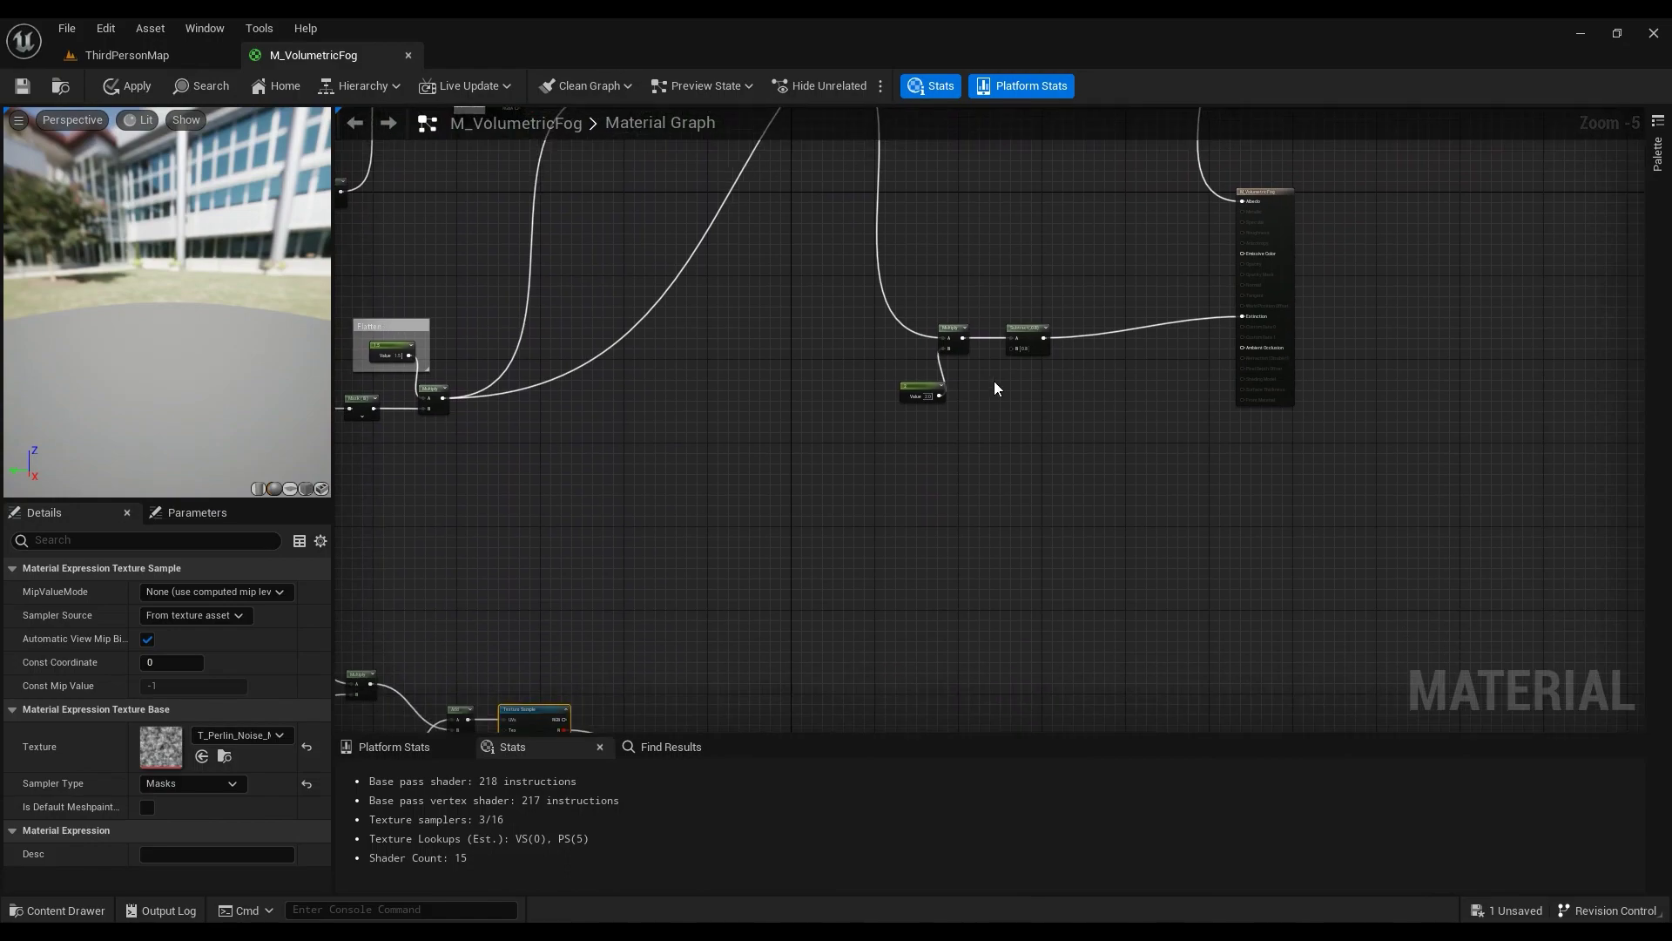
scroll(984, 333, "up", 3)
scroll(954, 459, "down", 3)
right_click_drag(934, 514, 905, 137)
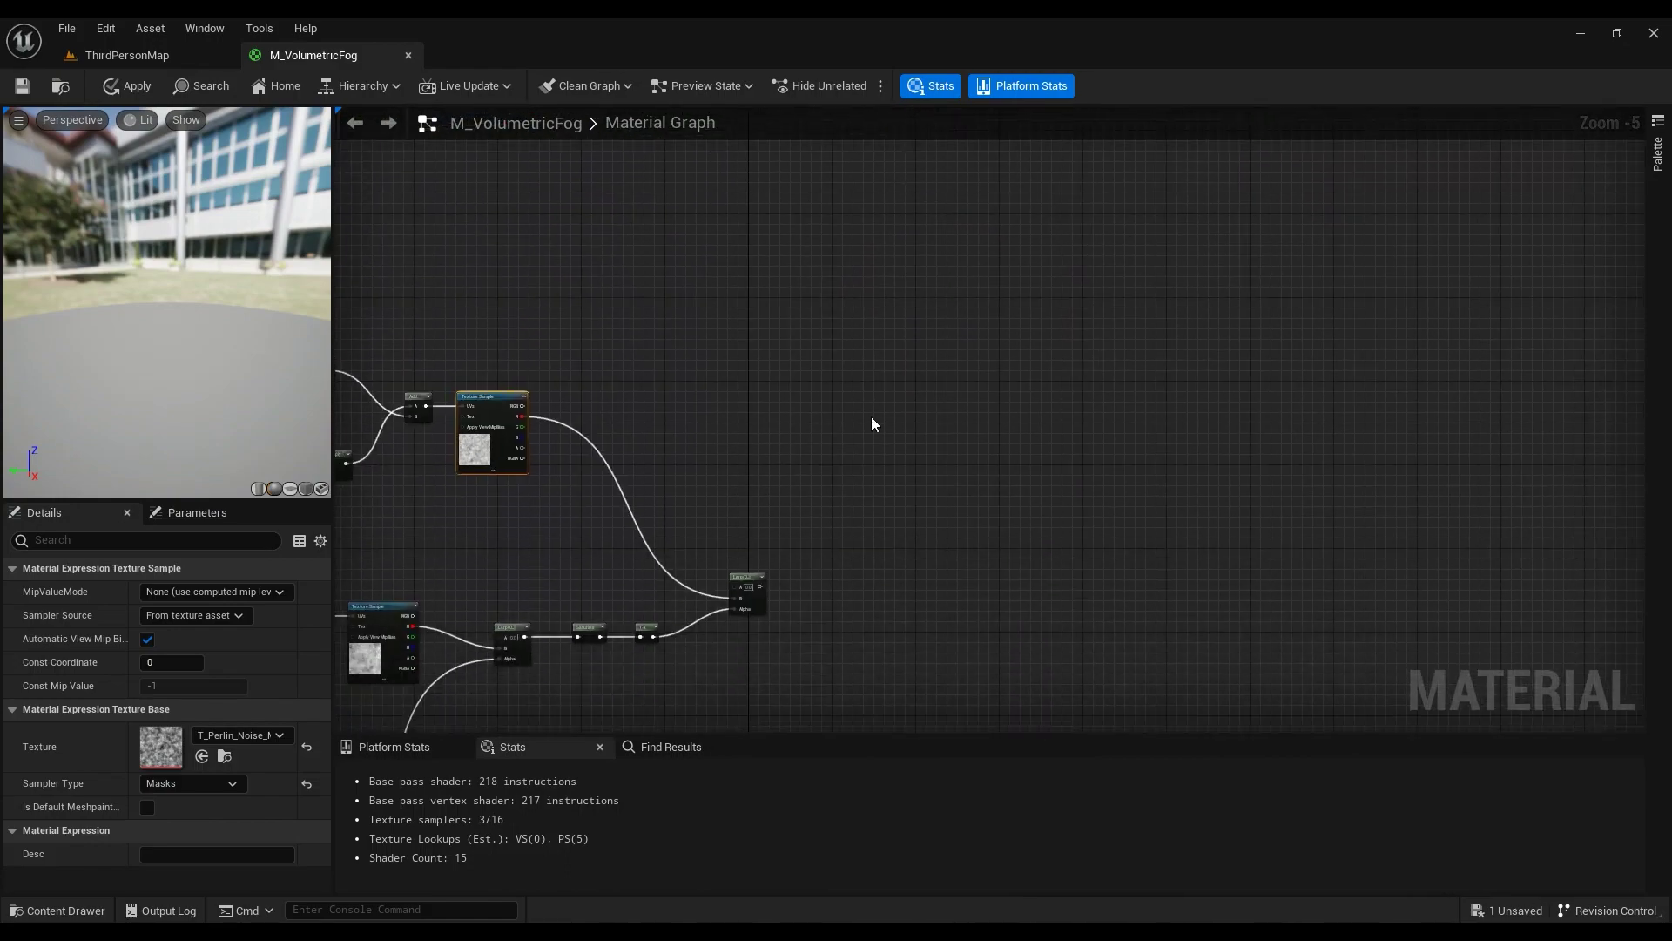
right_click_drag(873, 425, 826, 398)
left_click(838, 558)
scroll(772, 569, "up", 2)
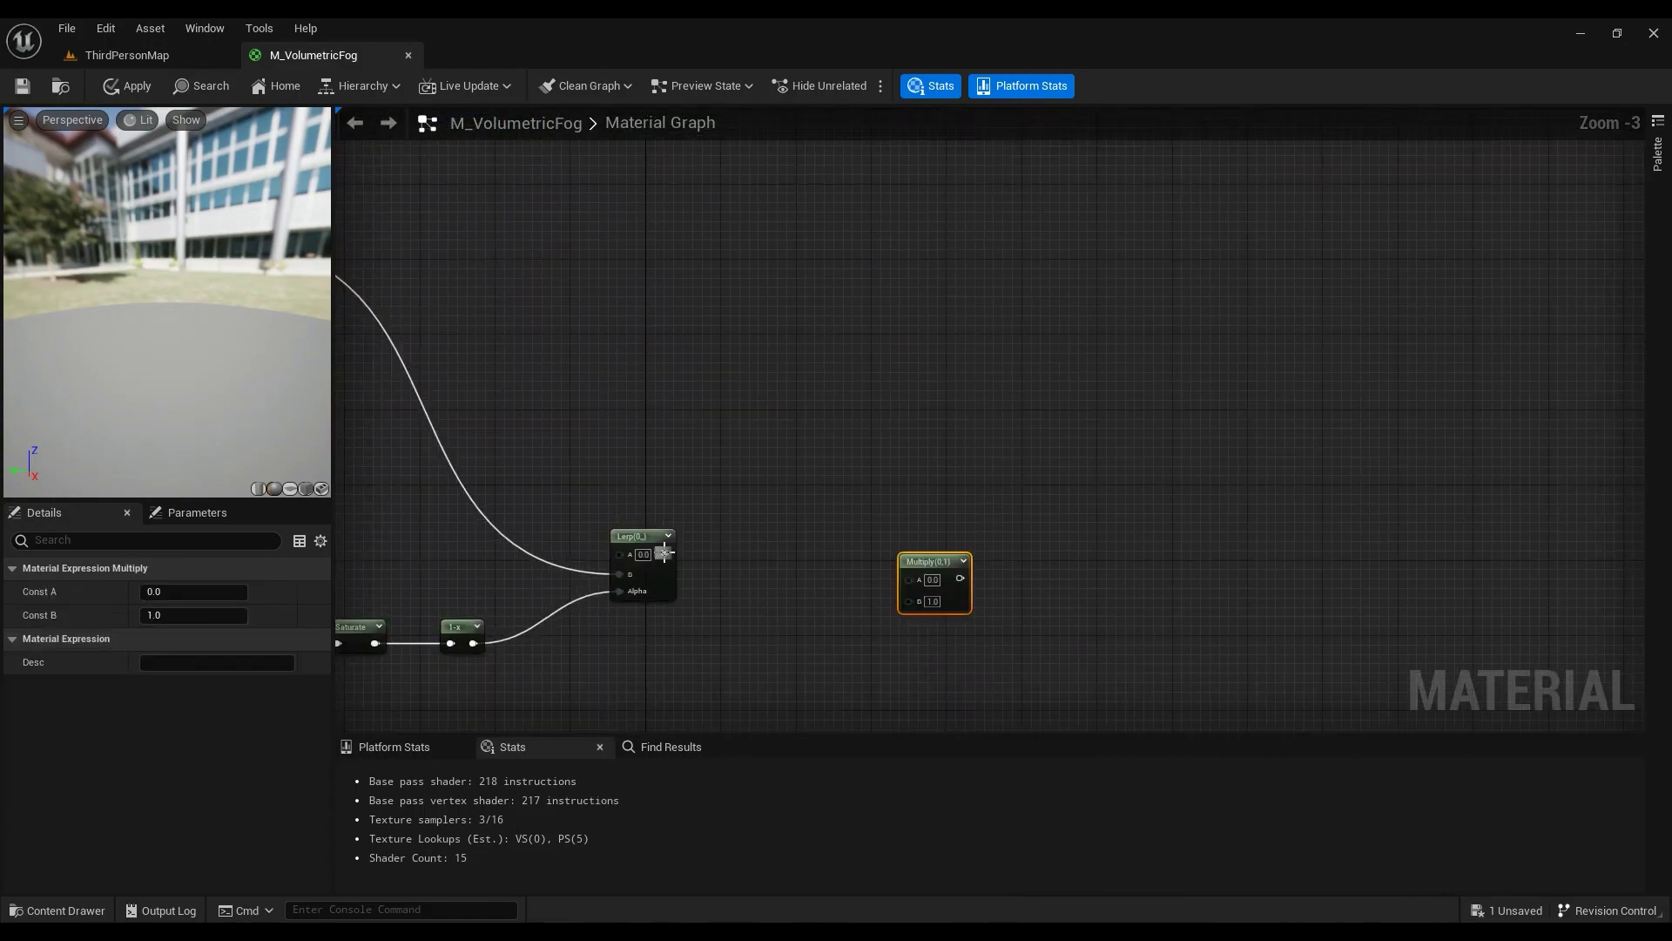
left_click_drag(663, 552, 909, 579)
right_click_drag(867, 655, 765, 607)
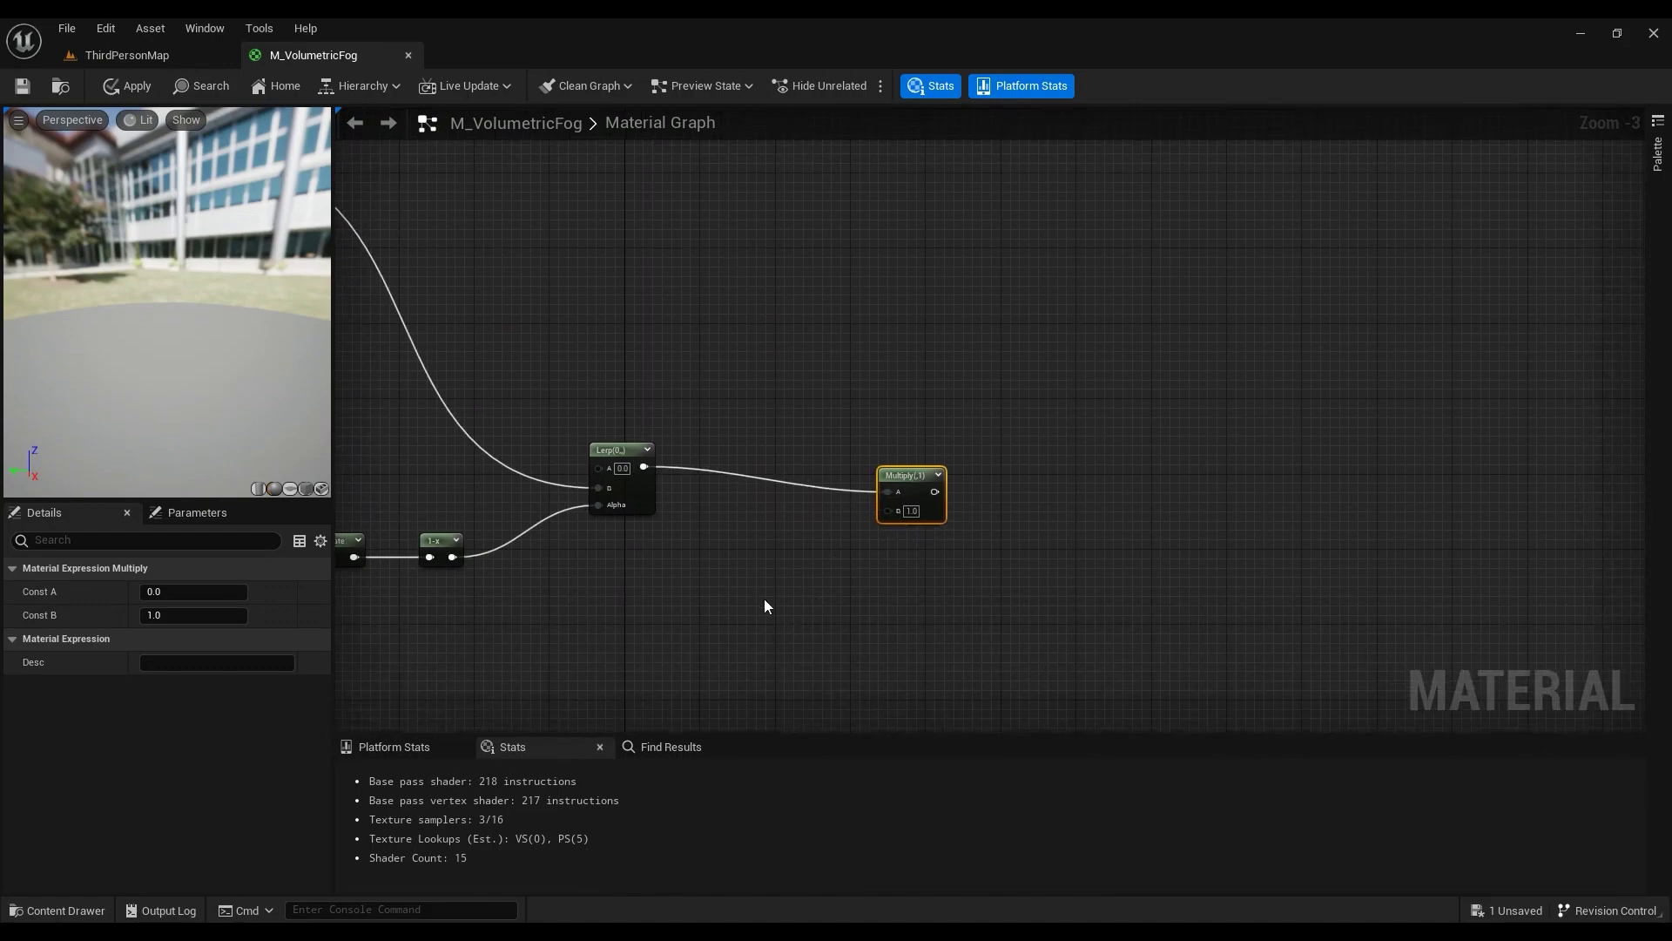
Step: Add a Constant node with value 5 below the new Multiply and connect it to the Multiply's B input
left_click(764, 607)
left_click_drag(822, 623, 891, 514)
left_click(801, 624)
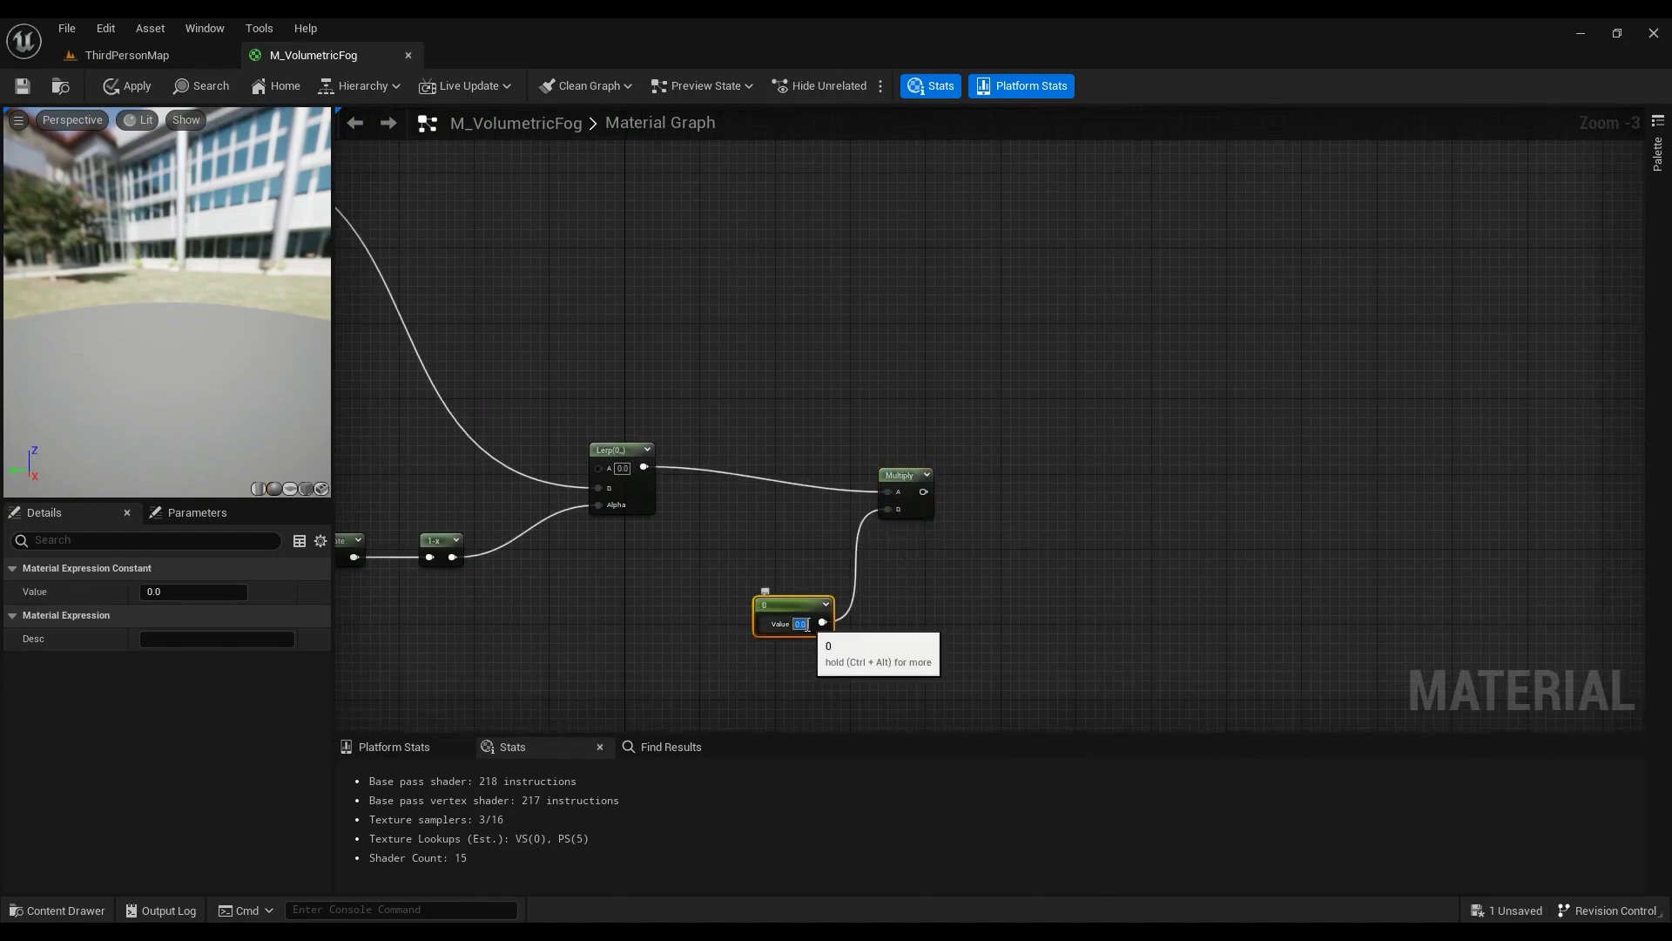
type("5")
key("Return")
Step: Set the constant feeding the Multiply before Extinction in the original graph to 5
right_click_drag(917, 364, 838, 729)
scroll(838, 390, "down", 1)
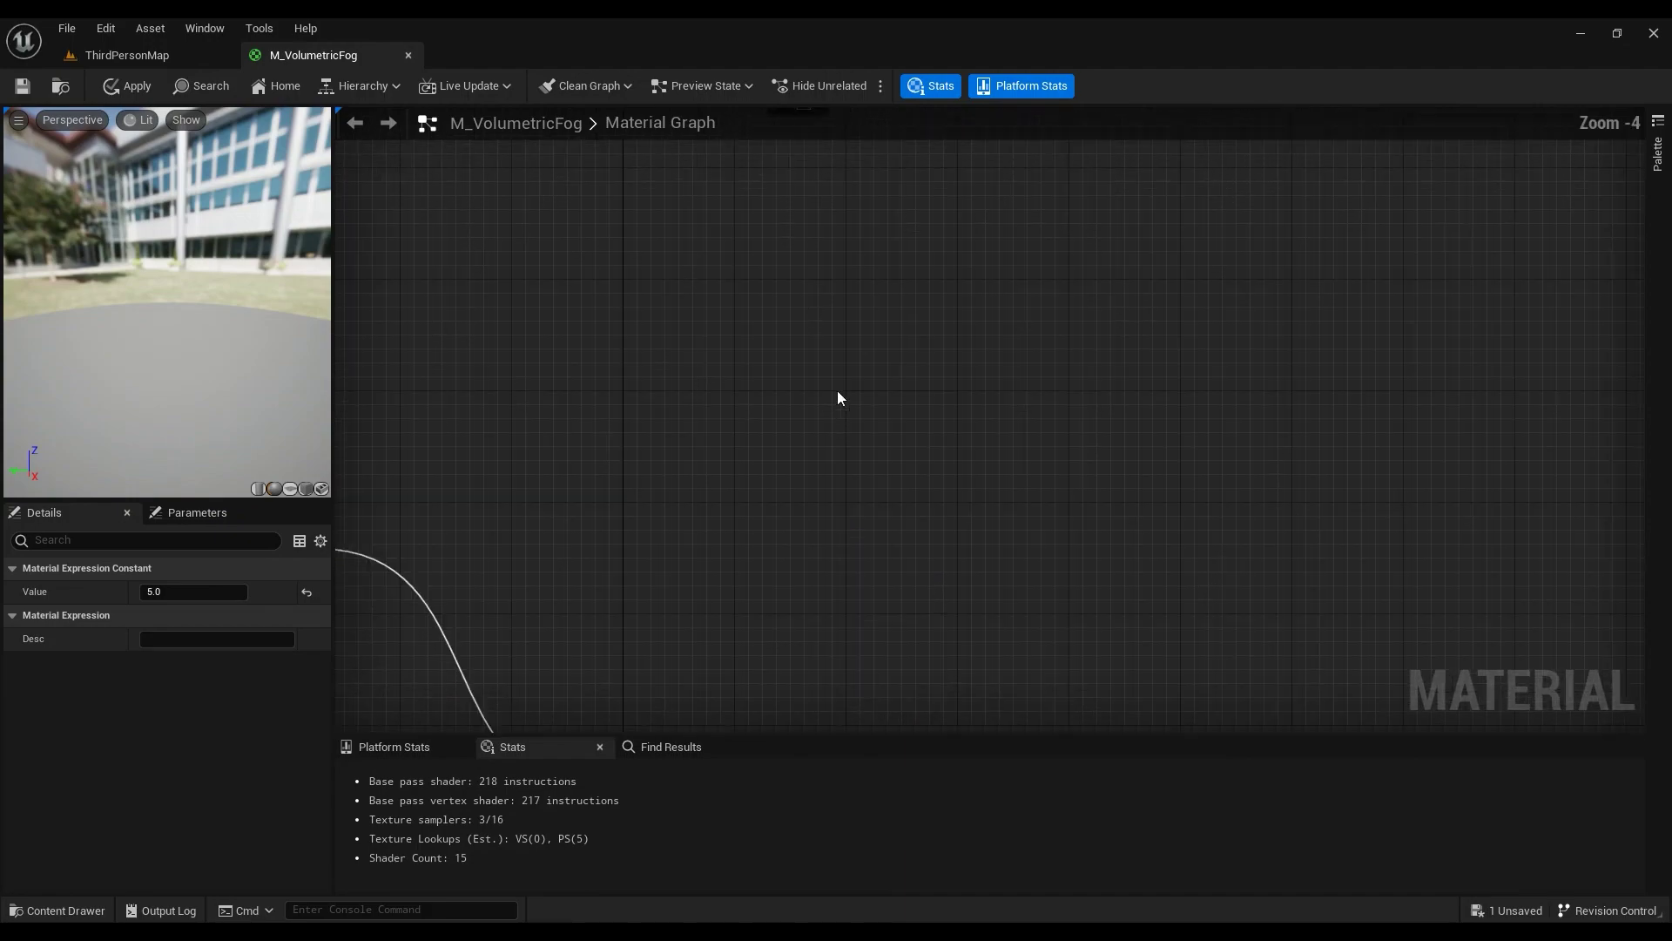
scroll(874, 630, "down", 1)
right_click_drag(931, 261, 876, 651)
scroll(824, 510, "up", 3)
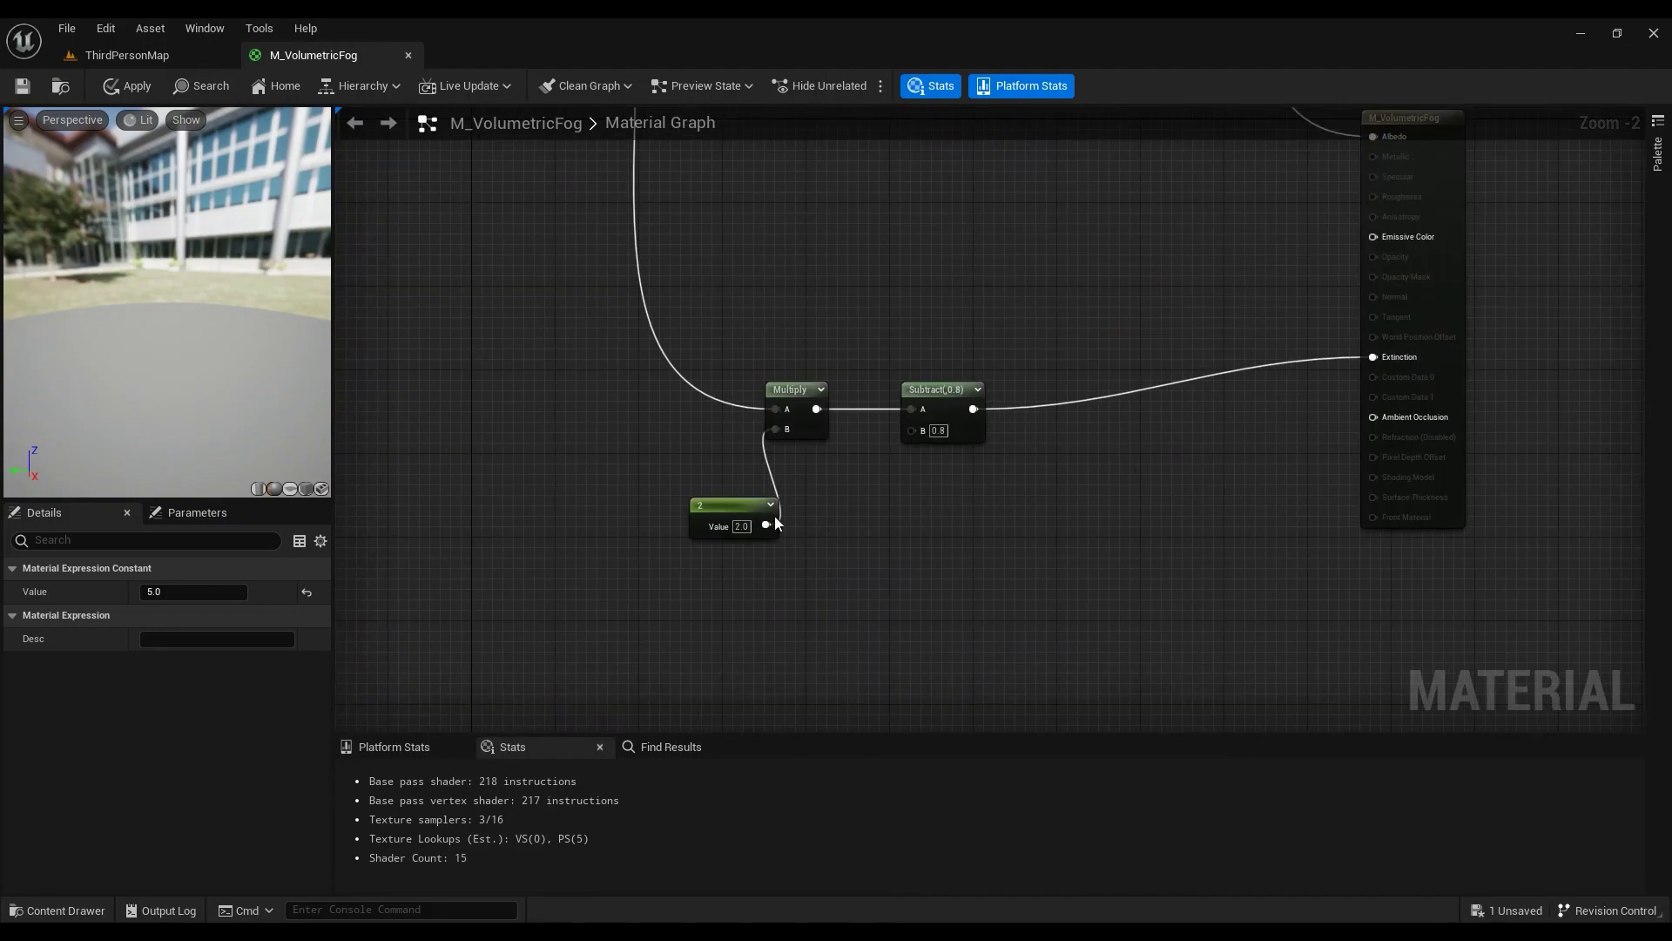
type("5")
key("Return")
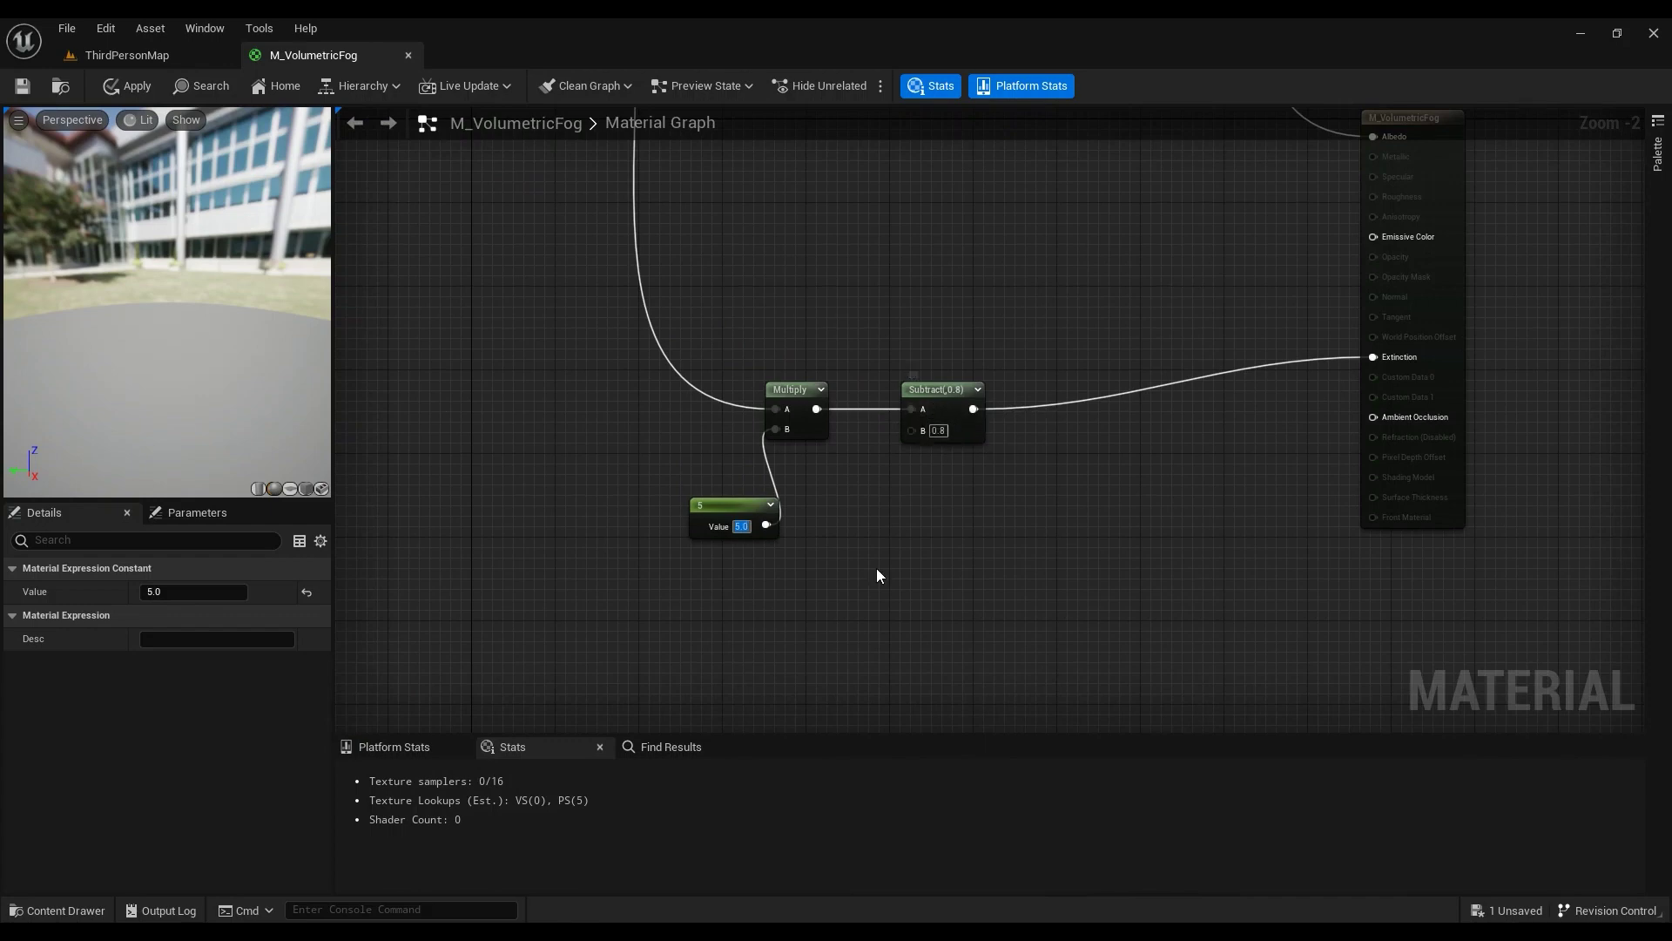
Step: Add a Subtract node fed by the rebuilt graph's last Multiply and set its B value to 0.7
scroll(877, 577, "down", 2)
right_click_drag(903, 645, 895, 150)
left_click_drag(822, 629, 875, 631)
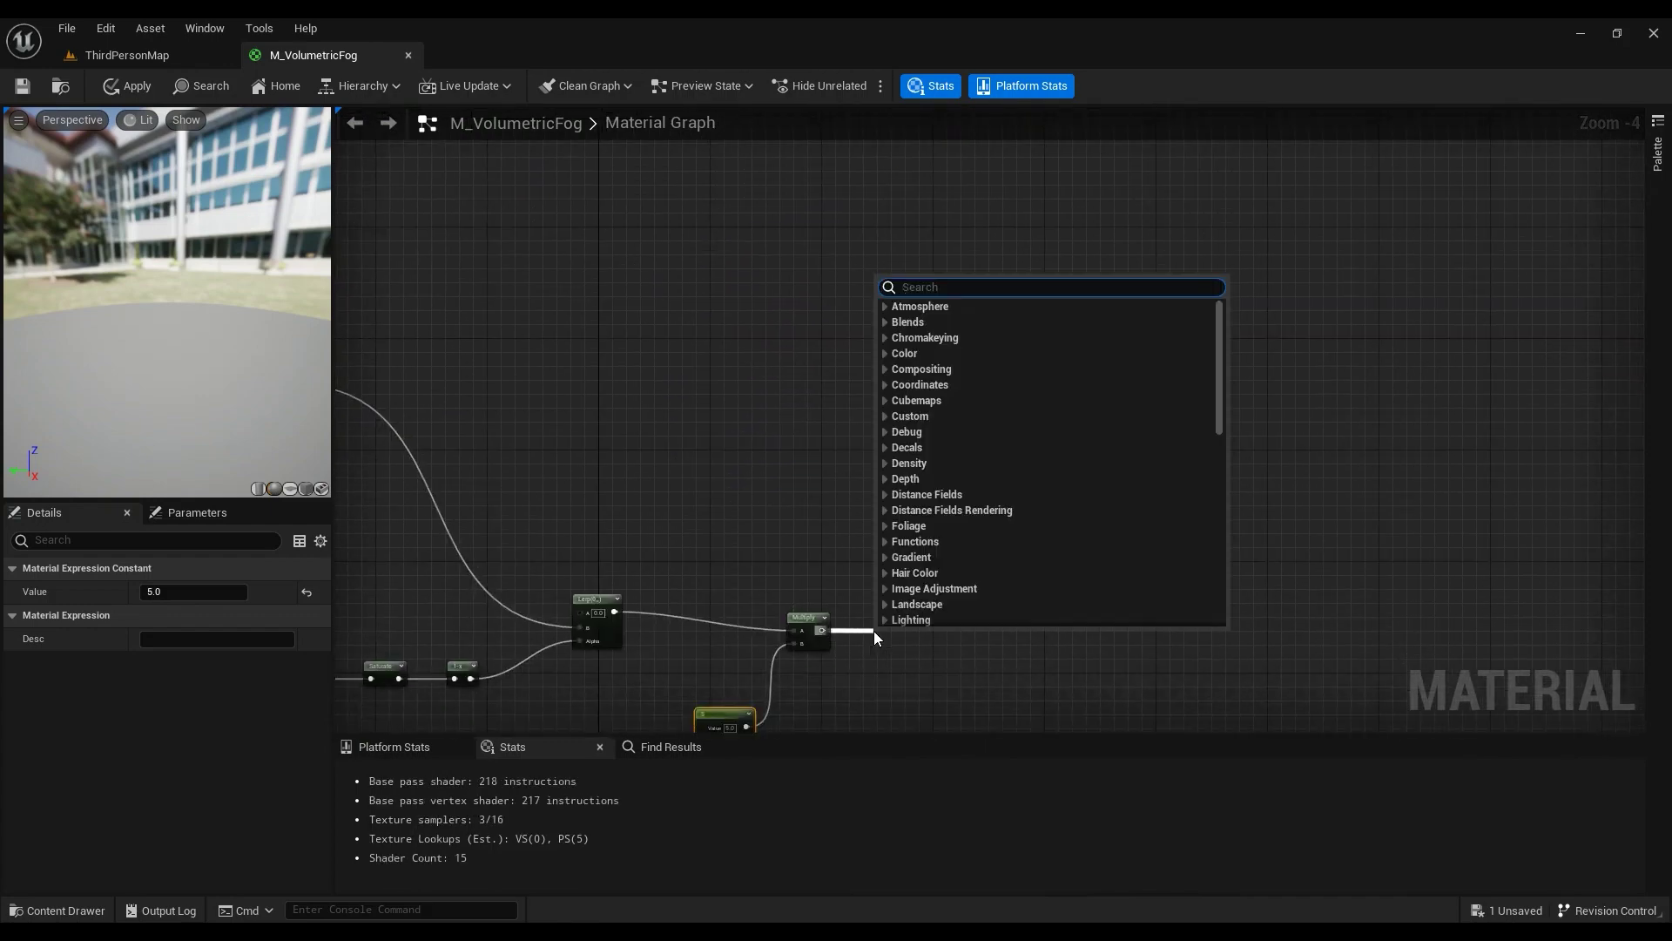
type("subtract")
key("Return")
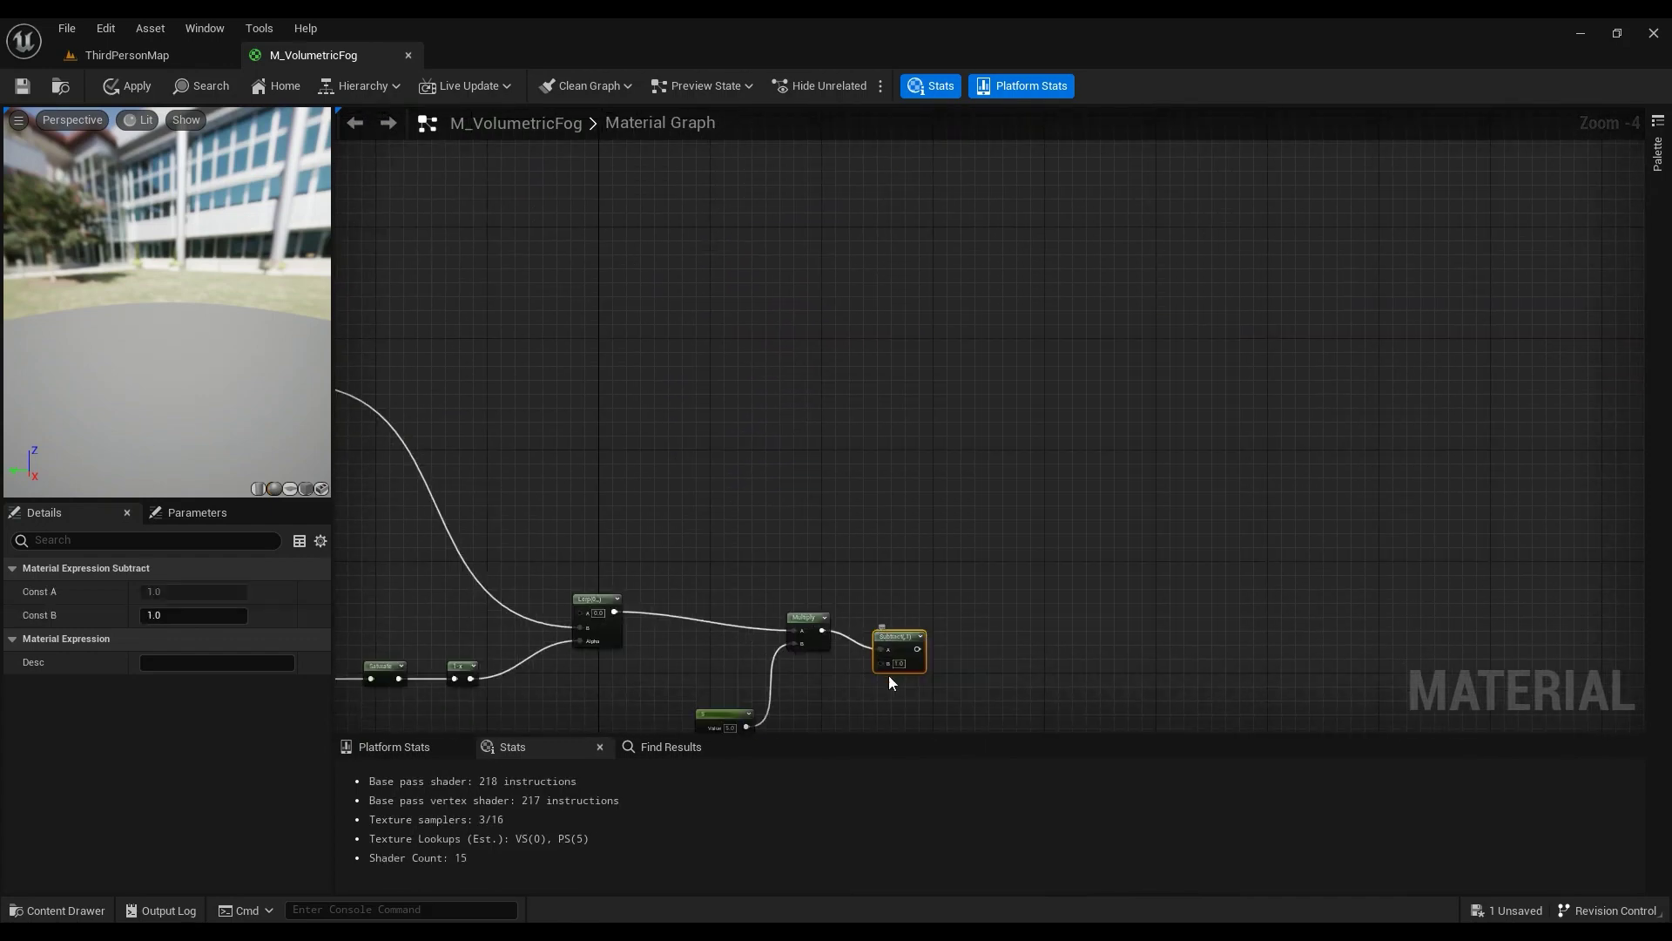
scroll(888, 676, "up", 3)
left_click(907, 655)
type("0.7")
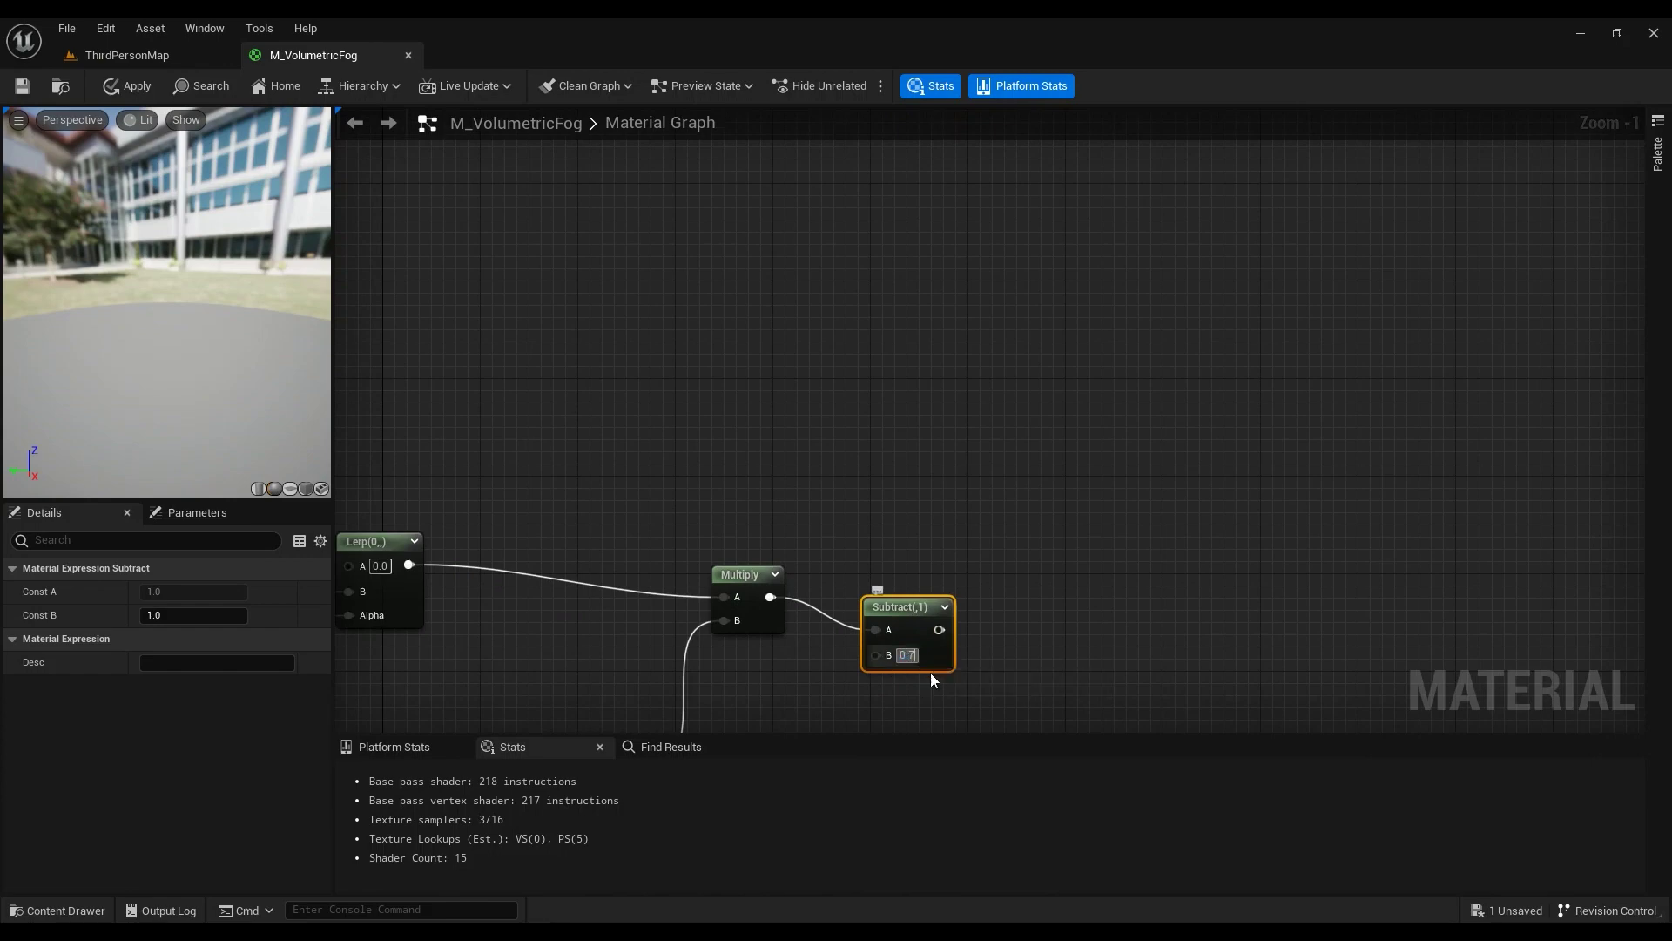
Step: Preview the original graph's Multiply node before Extinction on a plane and inspect its pattern
scroll(941, 629, "down", 4)
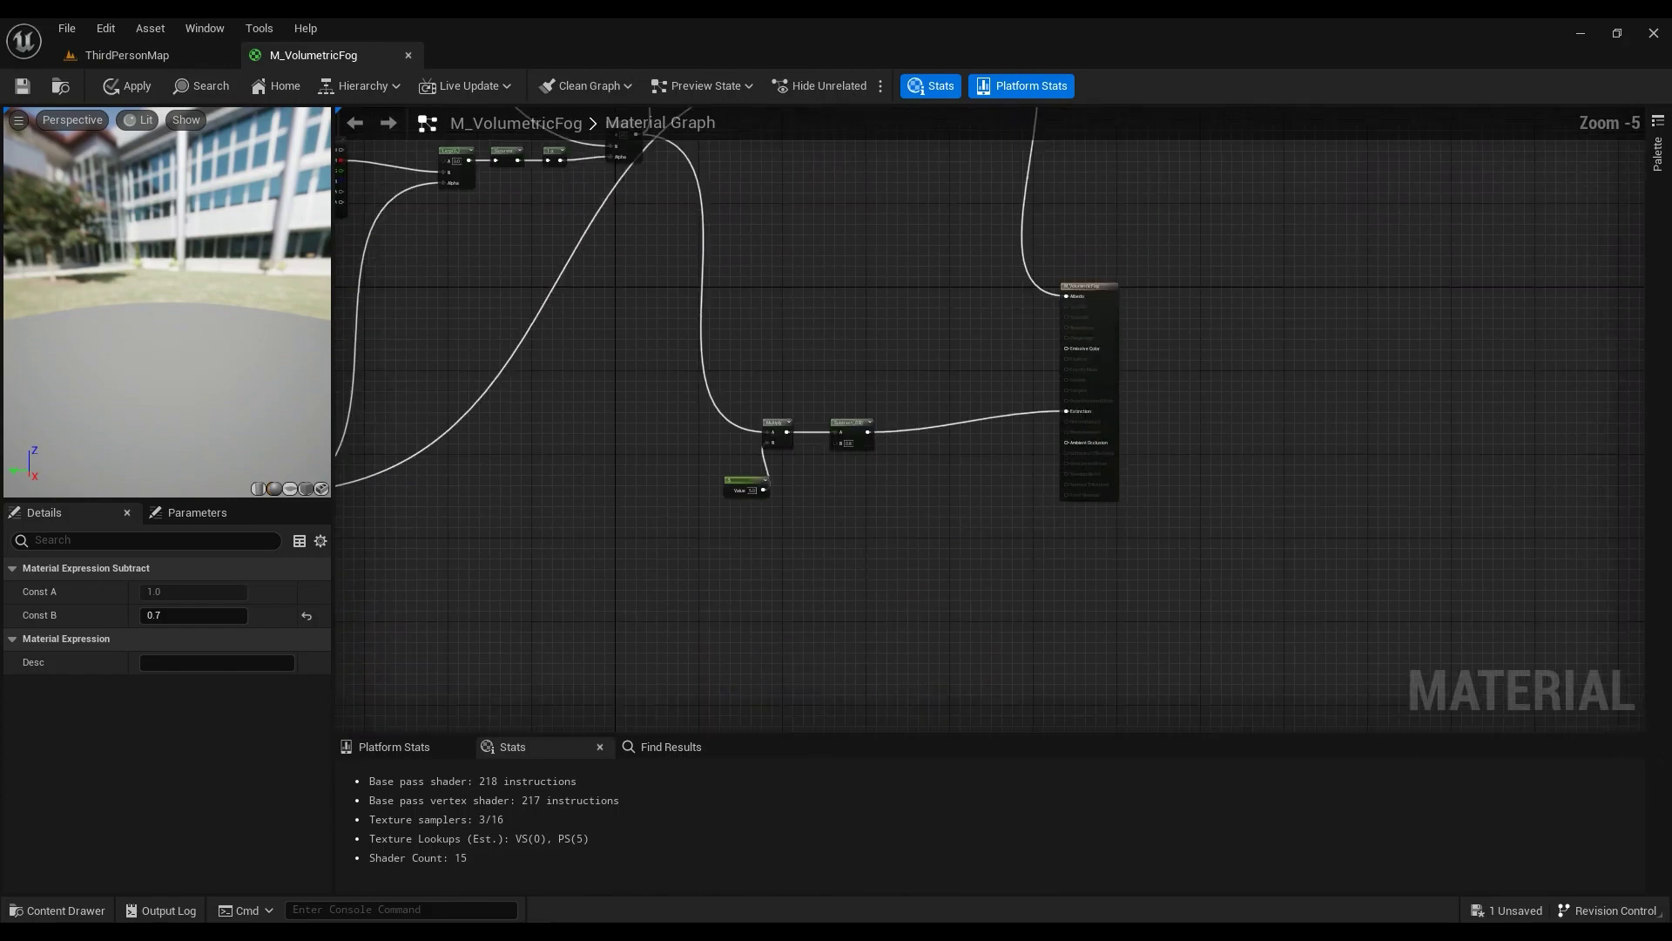
scroll(803, 536, "up", 4)
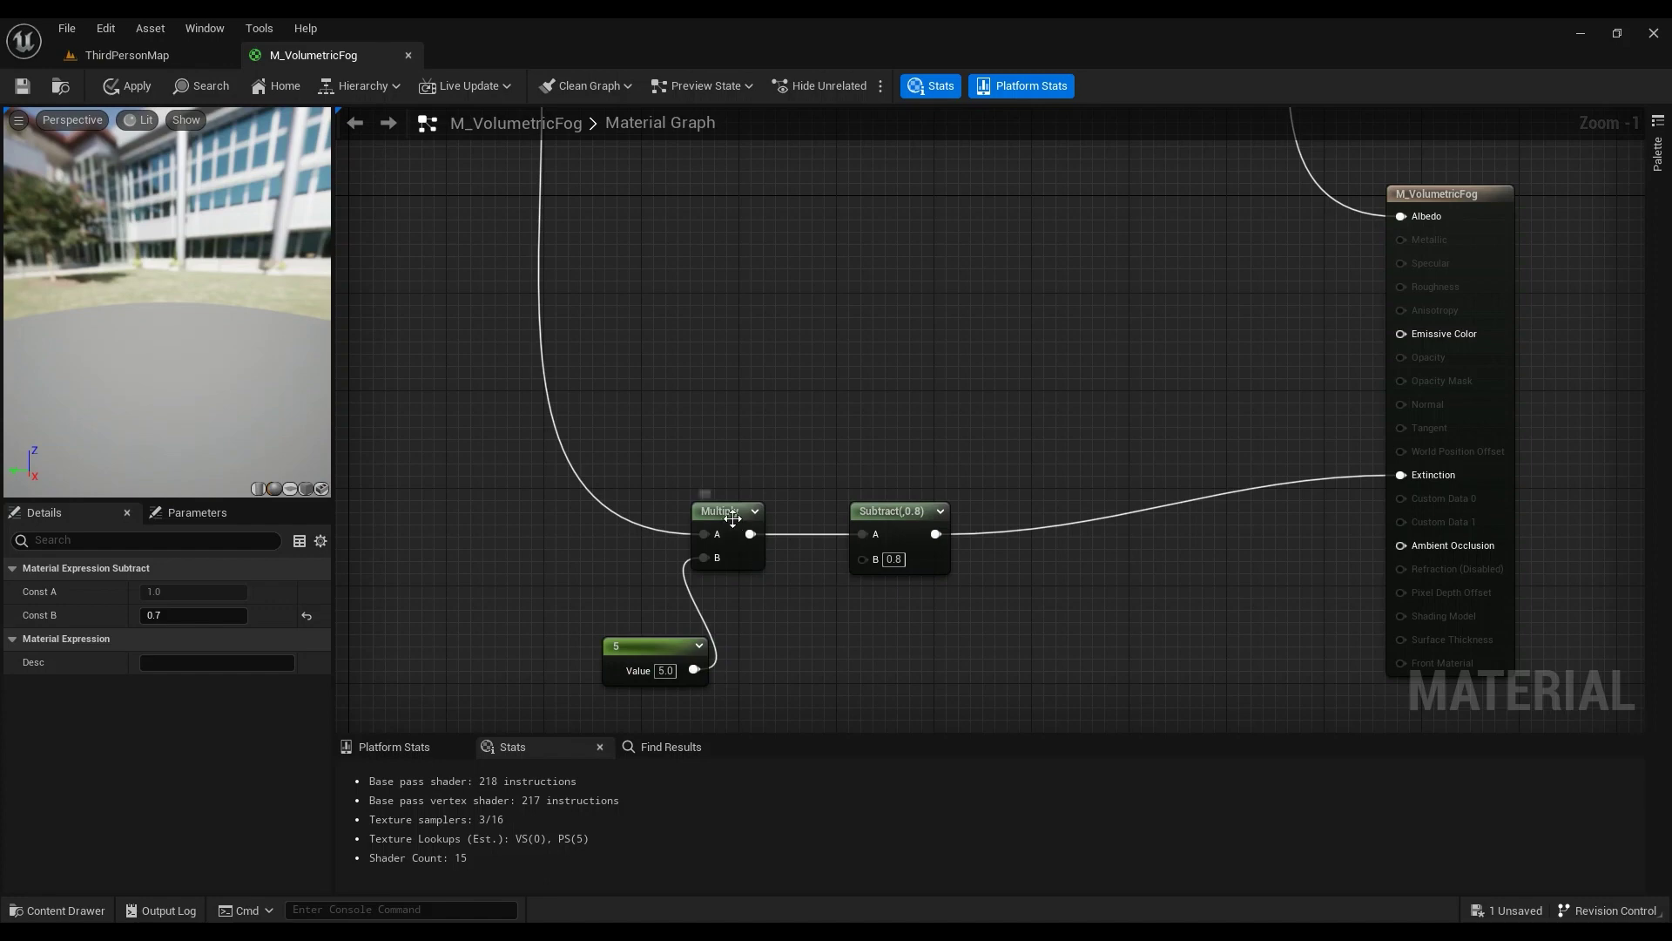
right_click(733, 519)
left_click(818, 547)
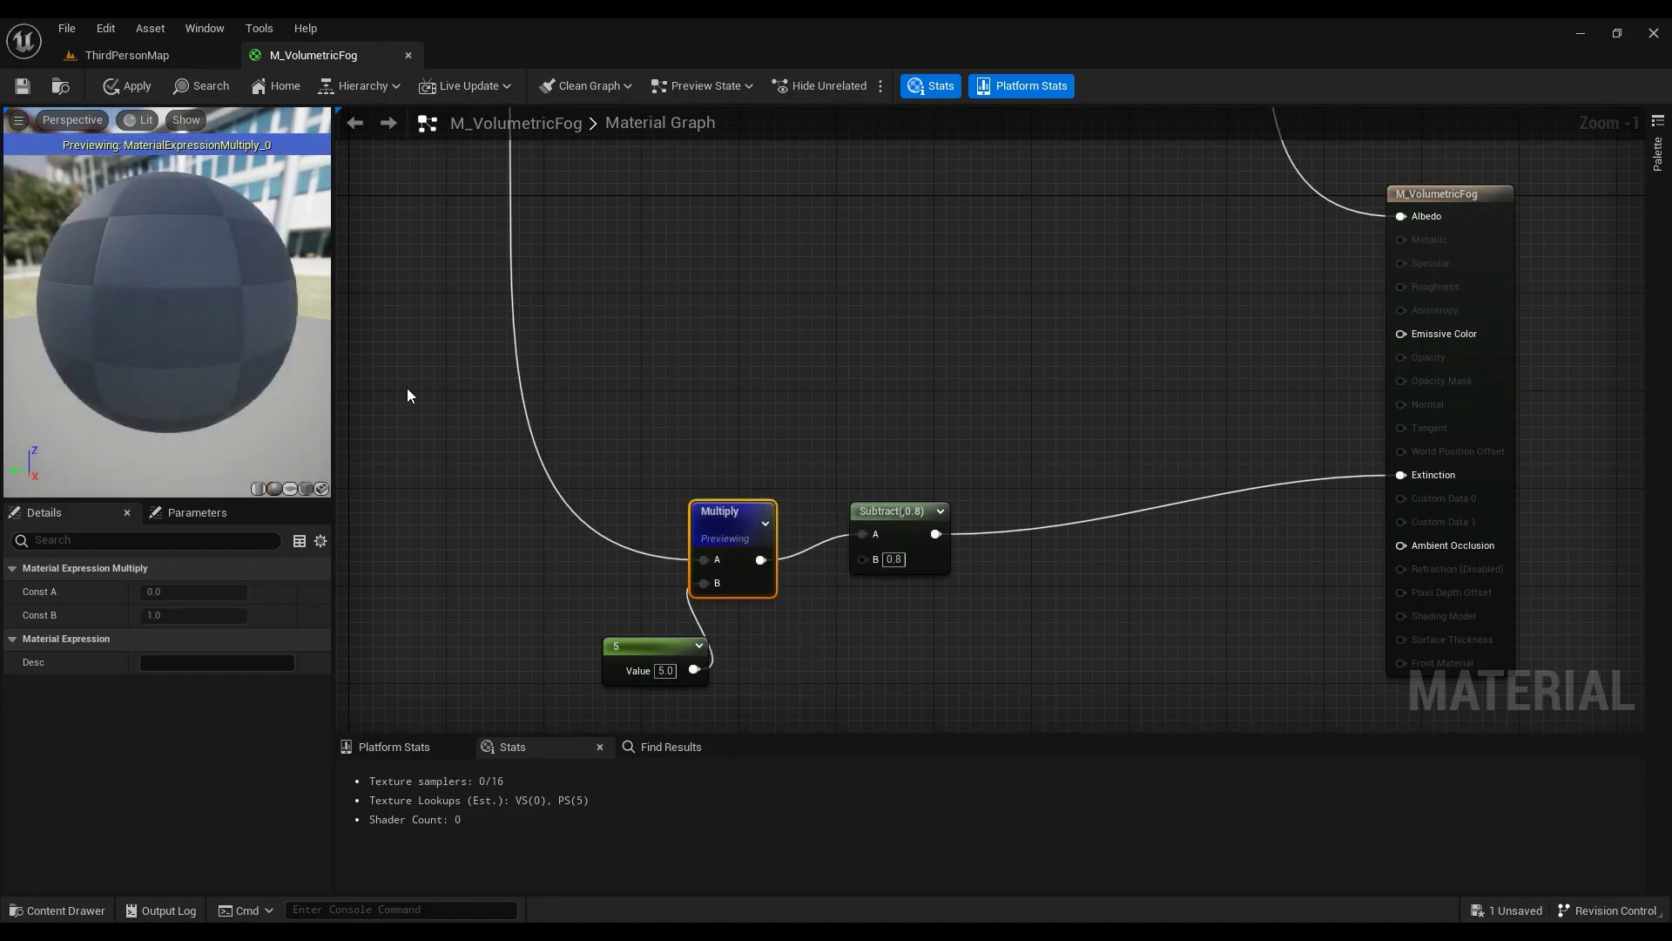
left_click(290, 488)
scroll(170, 285, "up", 5)
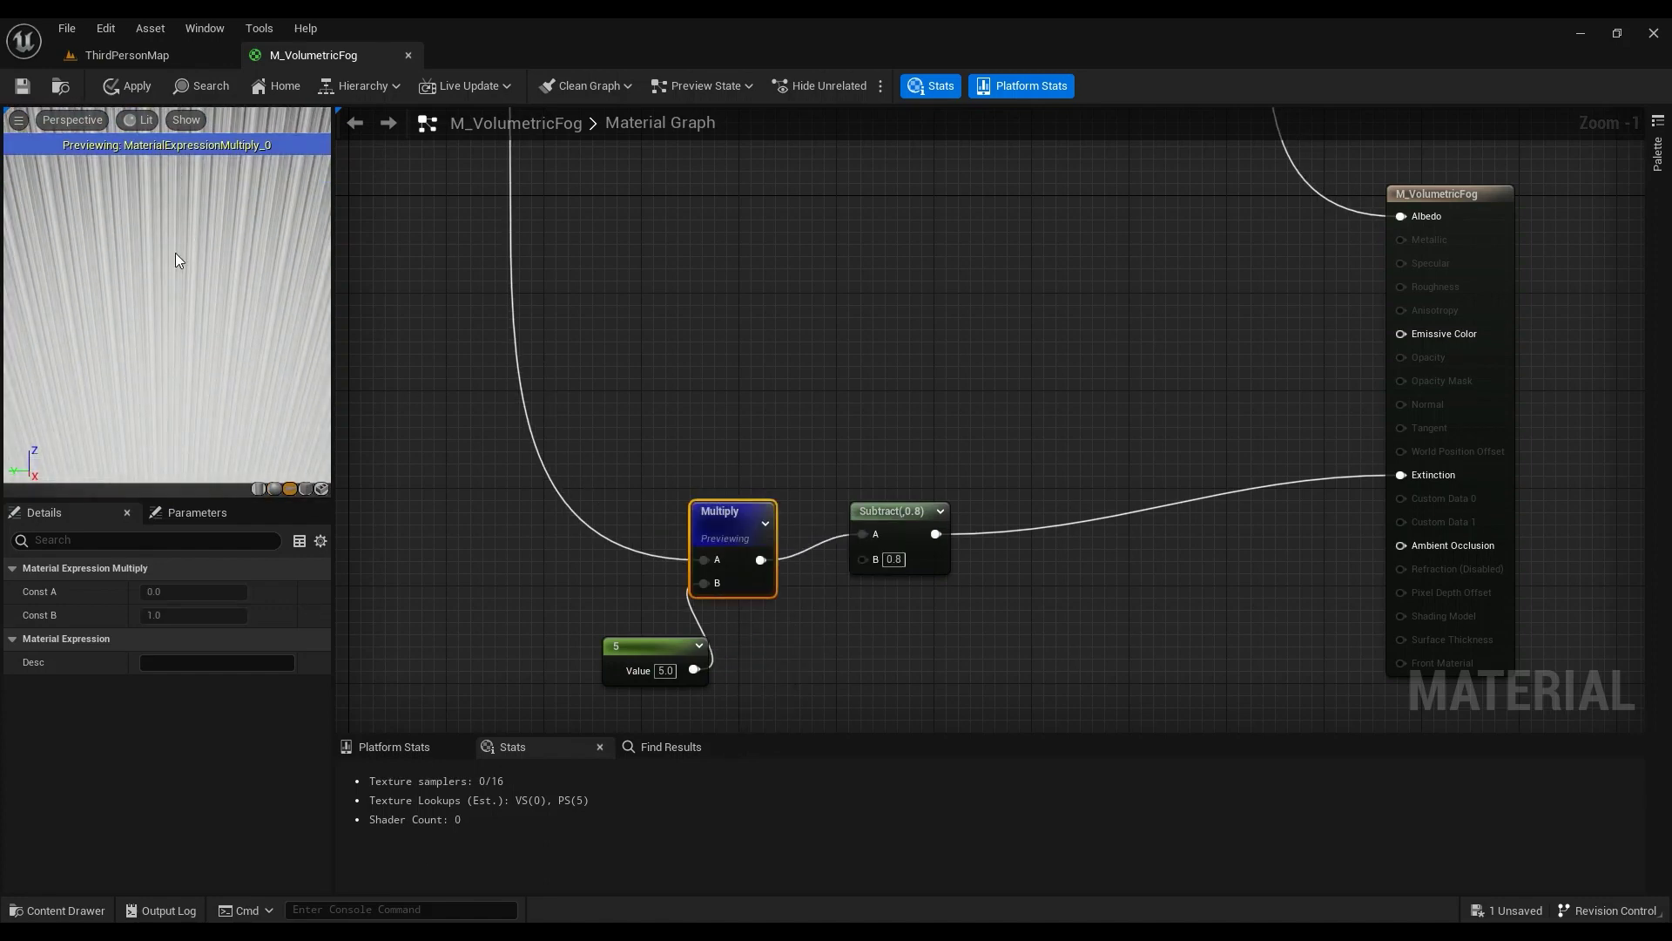
middle_click_drag(176, 202, 175, 140)
left_click_drag(176, 202, 170, 270)
Step: Preview the Subtract node that feeds Extinction and examine its effect on the plane
right_click(900, 522)
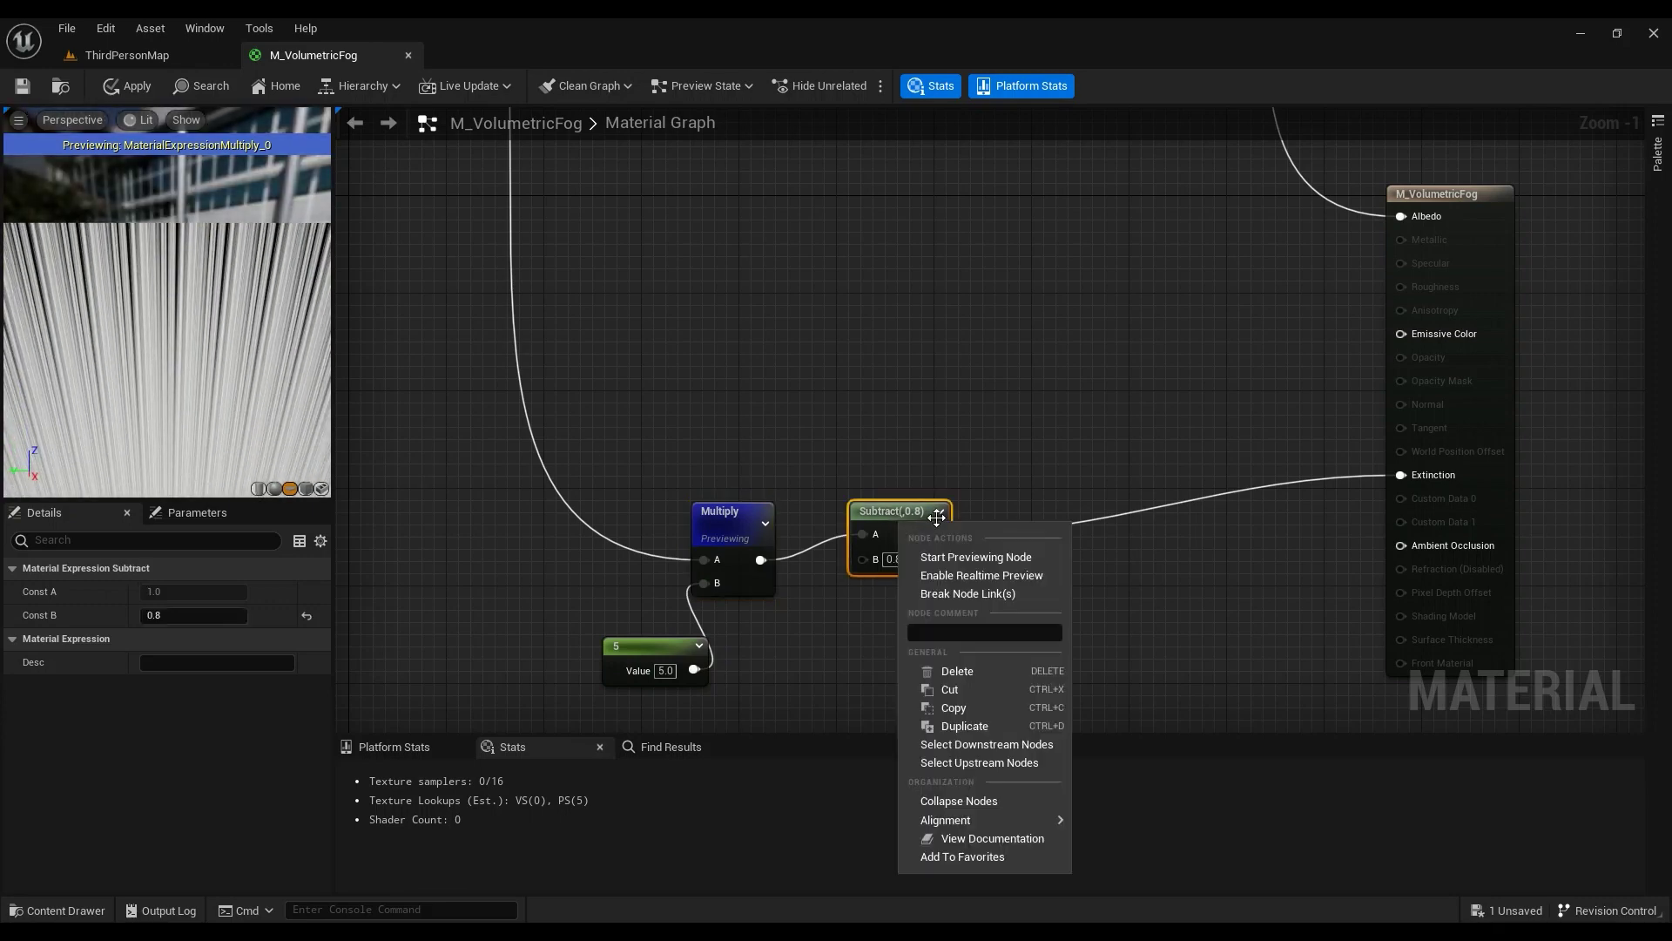
left_click(965, 552)
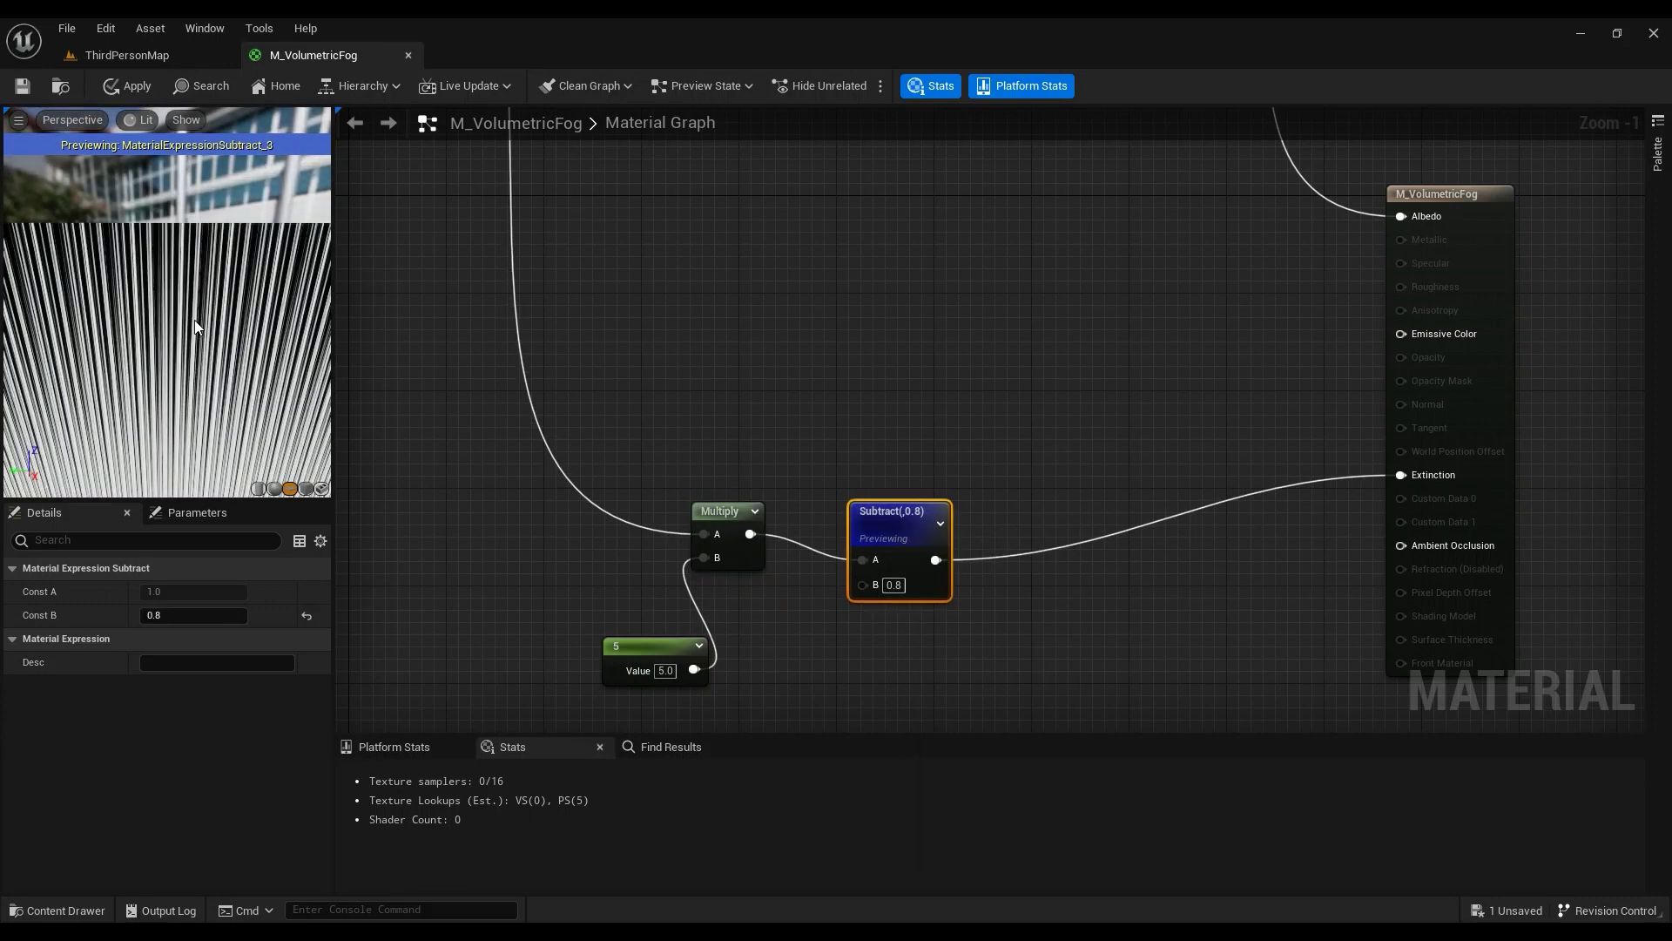
scroll(195, 321, "down", 3)
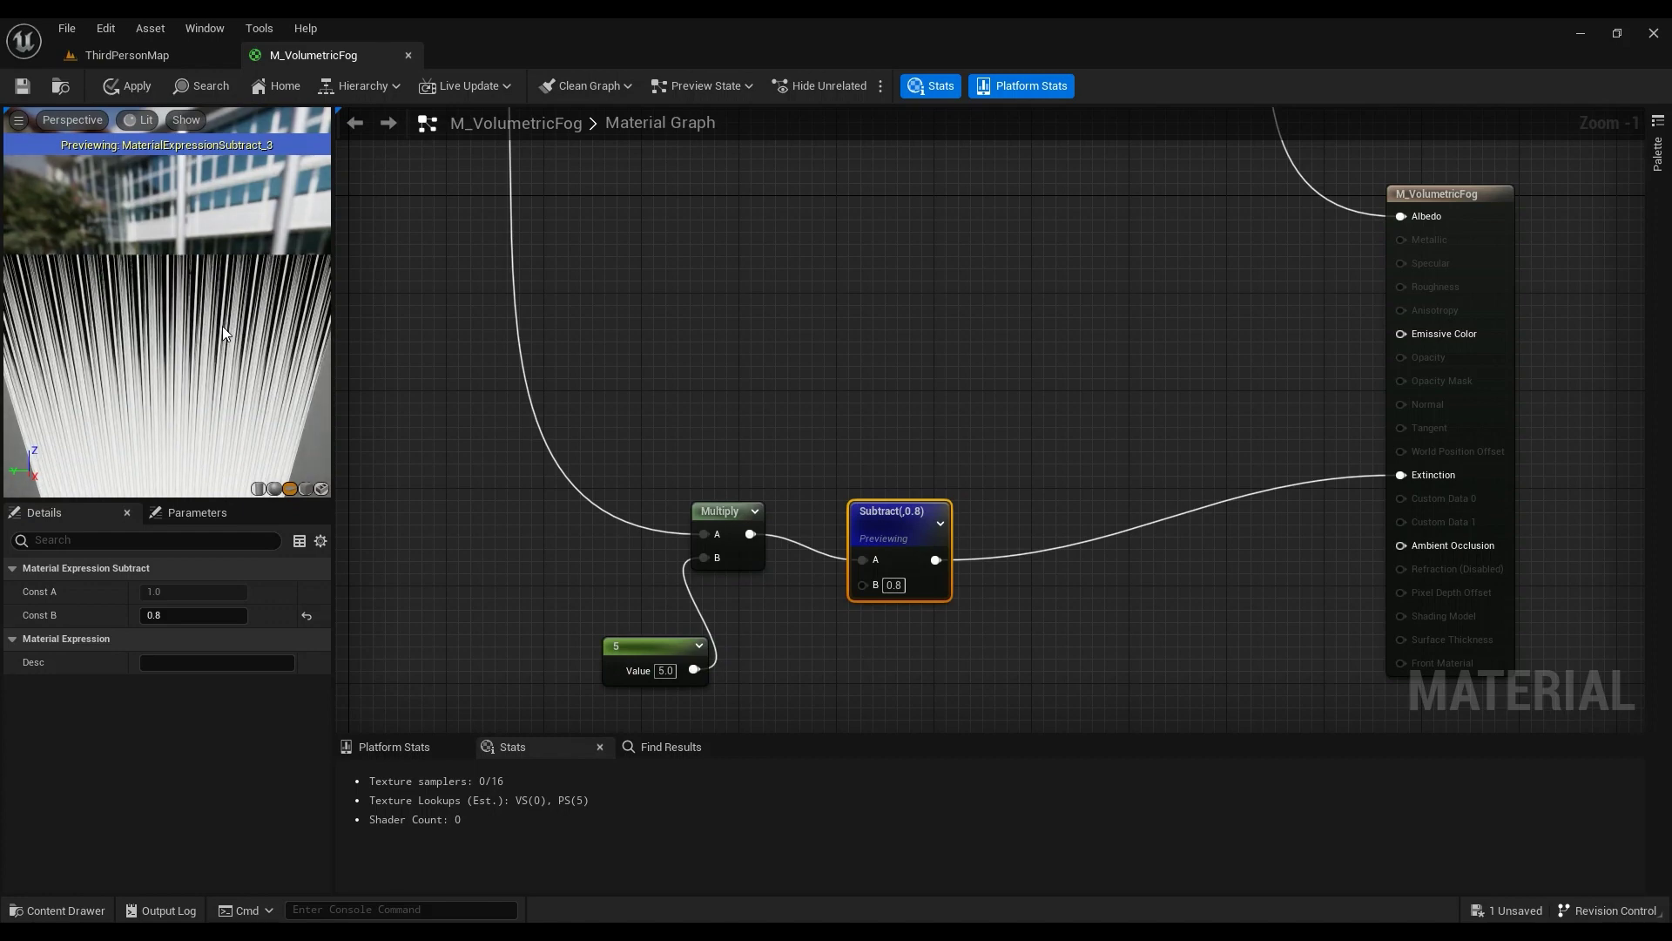
Step: Apply the material changes and stop previewing the Subtract node
left_click(129, 85)
right_click(907, 538)
left_click(932, 568)
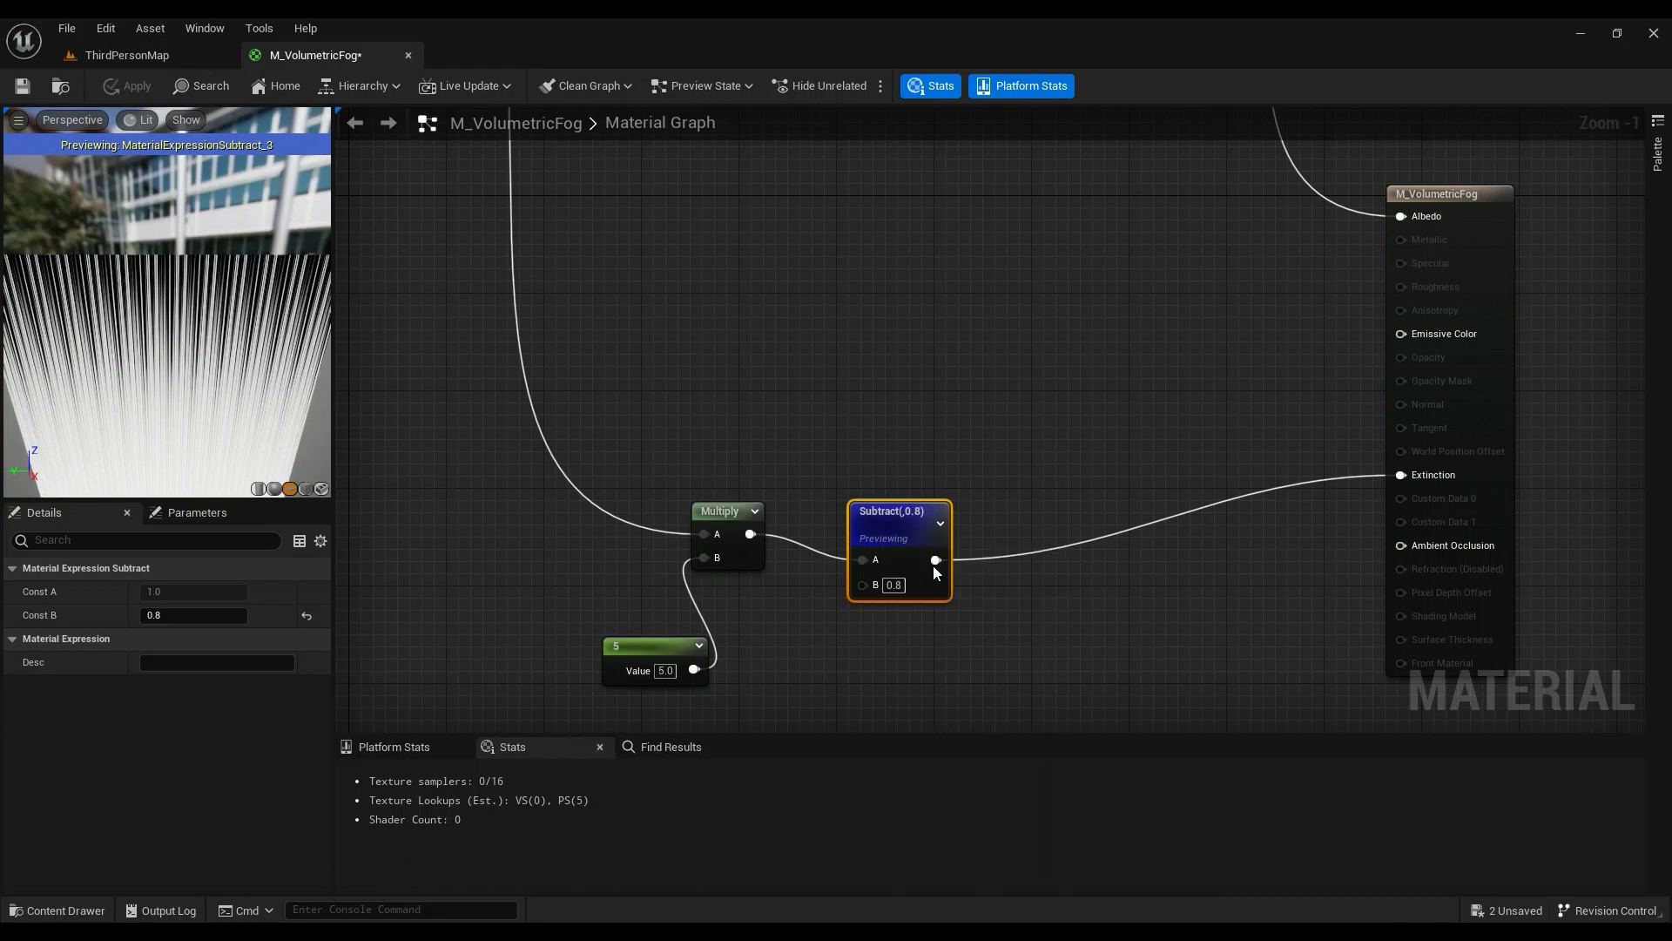
left_click(155, 57)
left_click(324, 56)
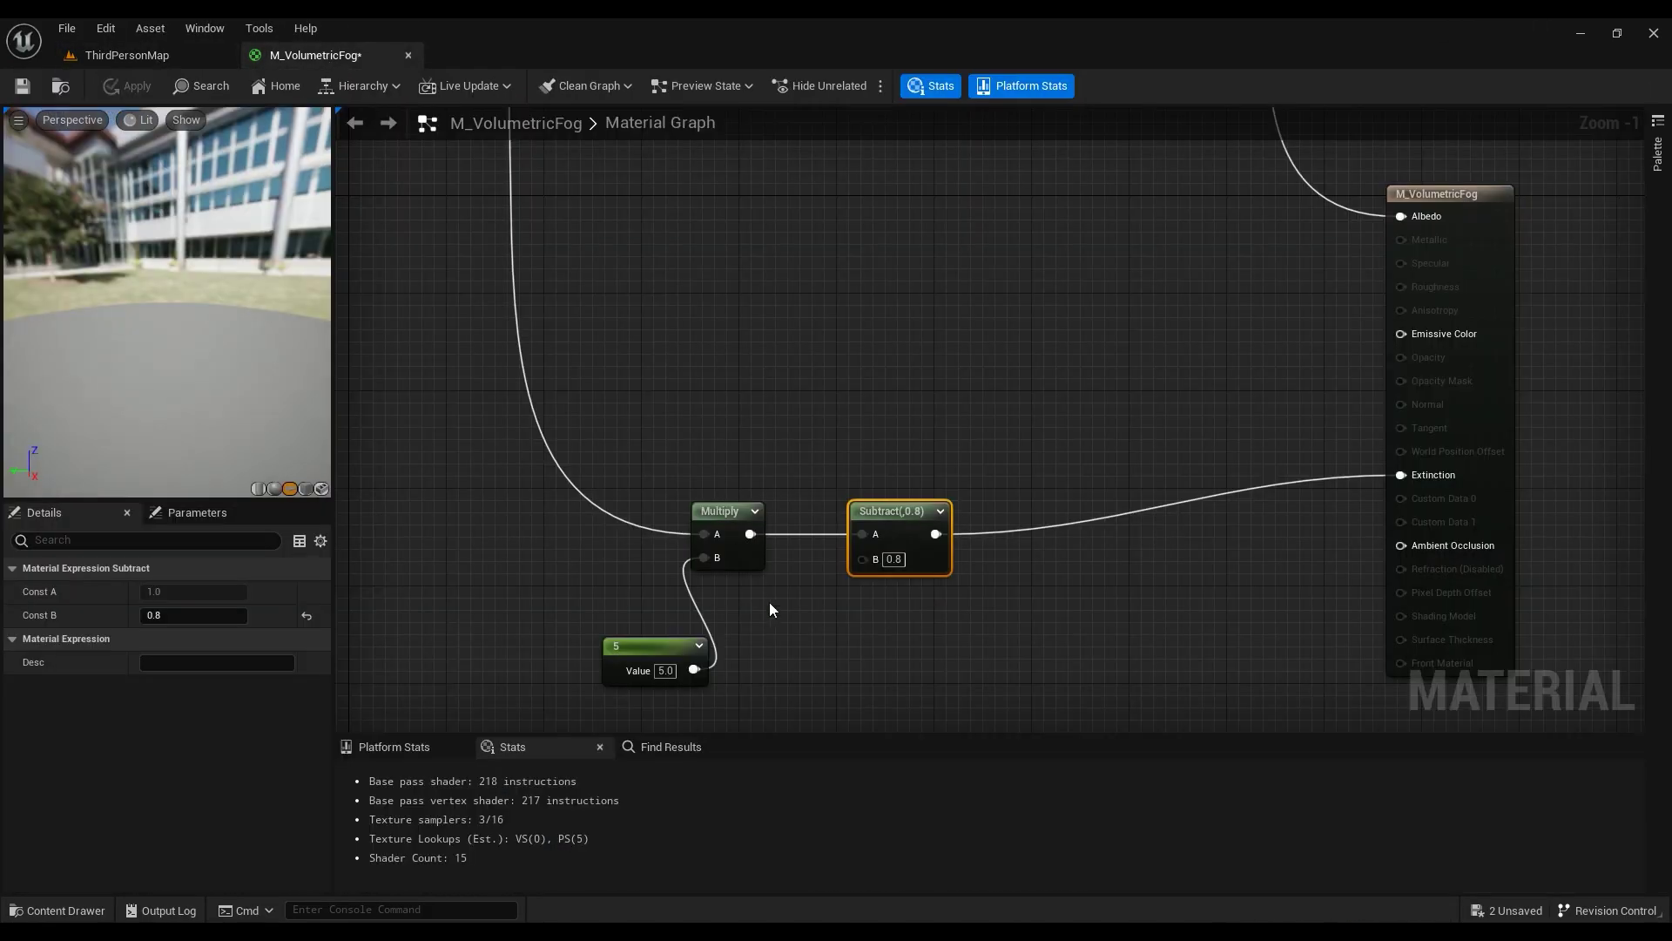
Step: Switch to the ThirdPersonMap level and inspect the fog in the viewport and in a short play session
left_click(150, 56)
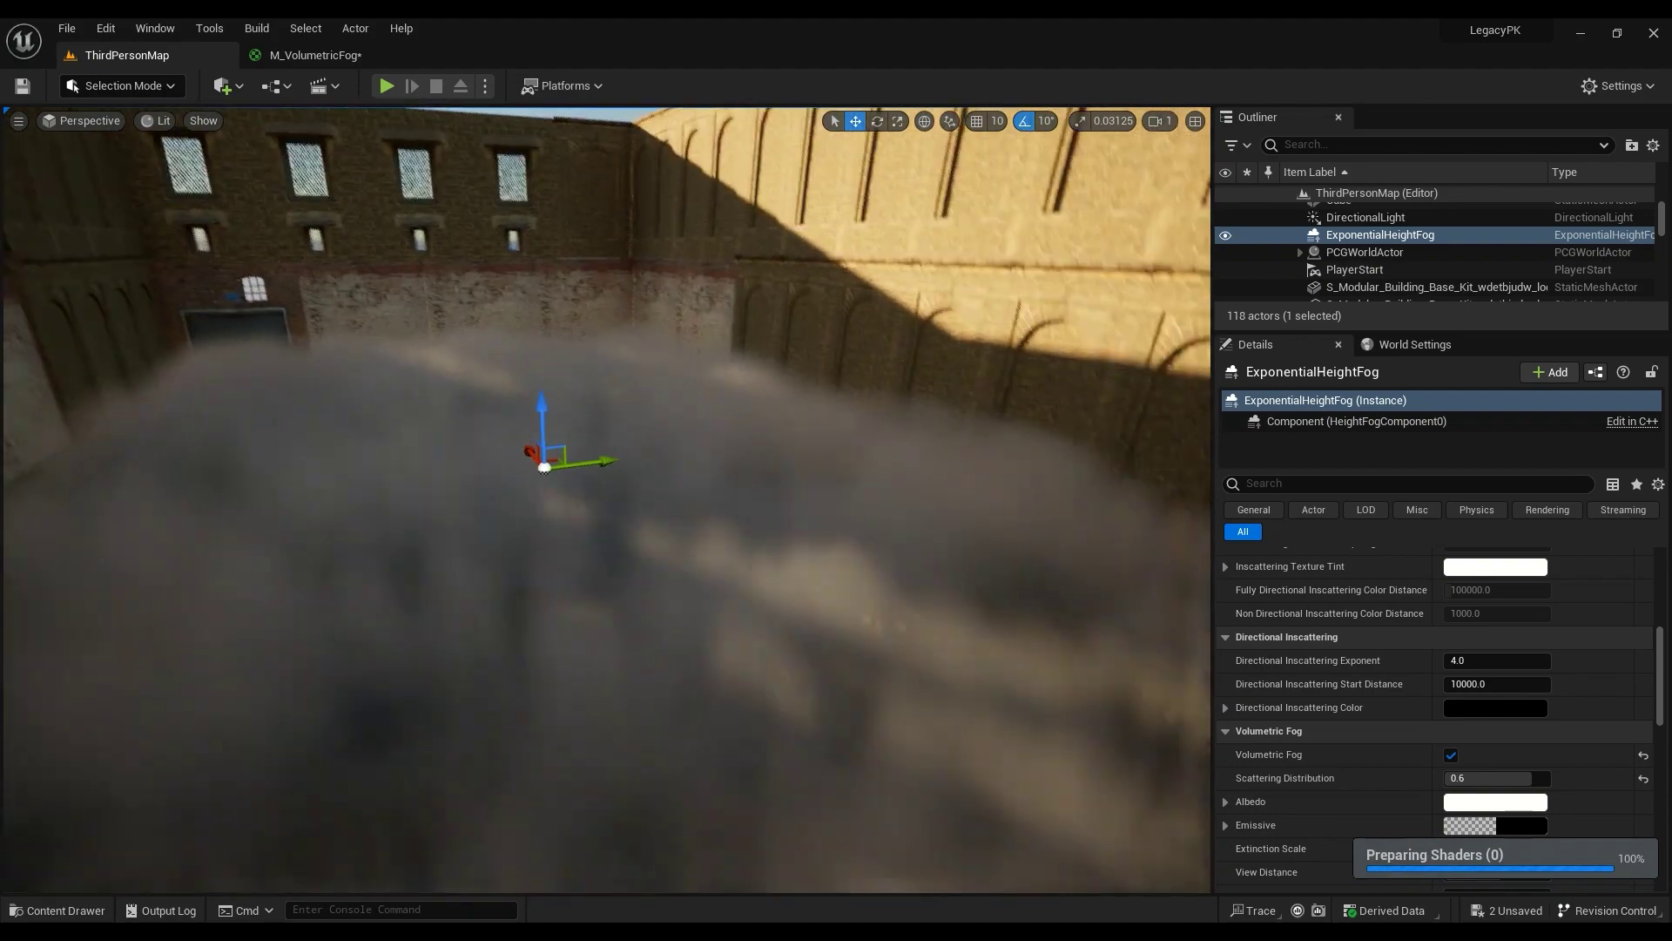
right_click_drag(607, 500, 704, 408)
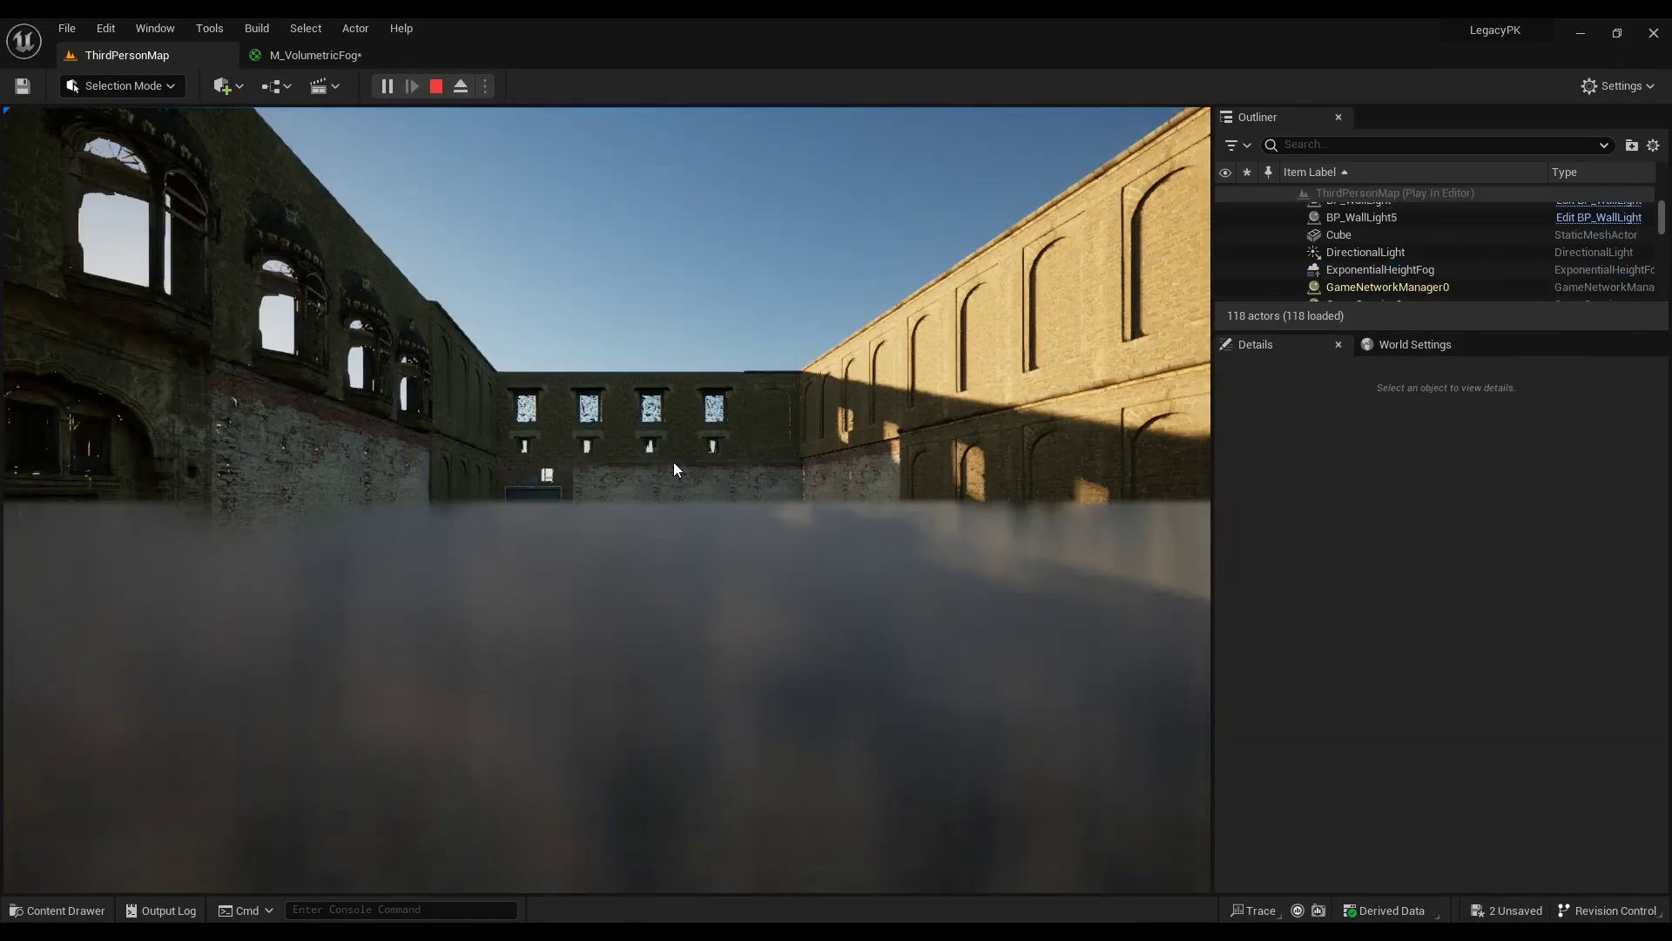
left_click(673, 469)
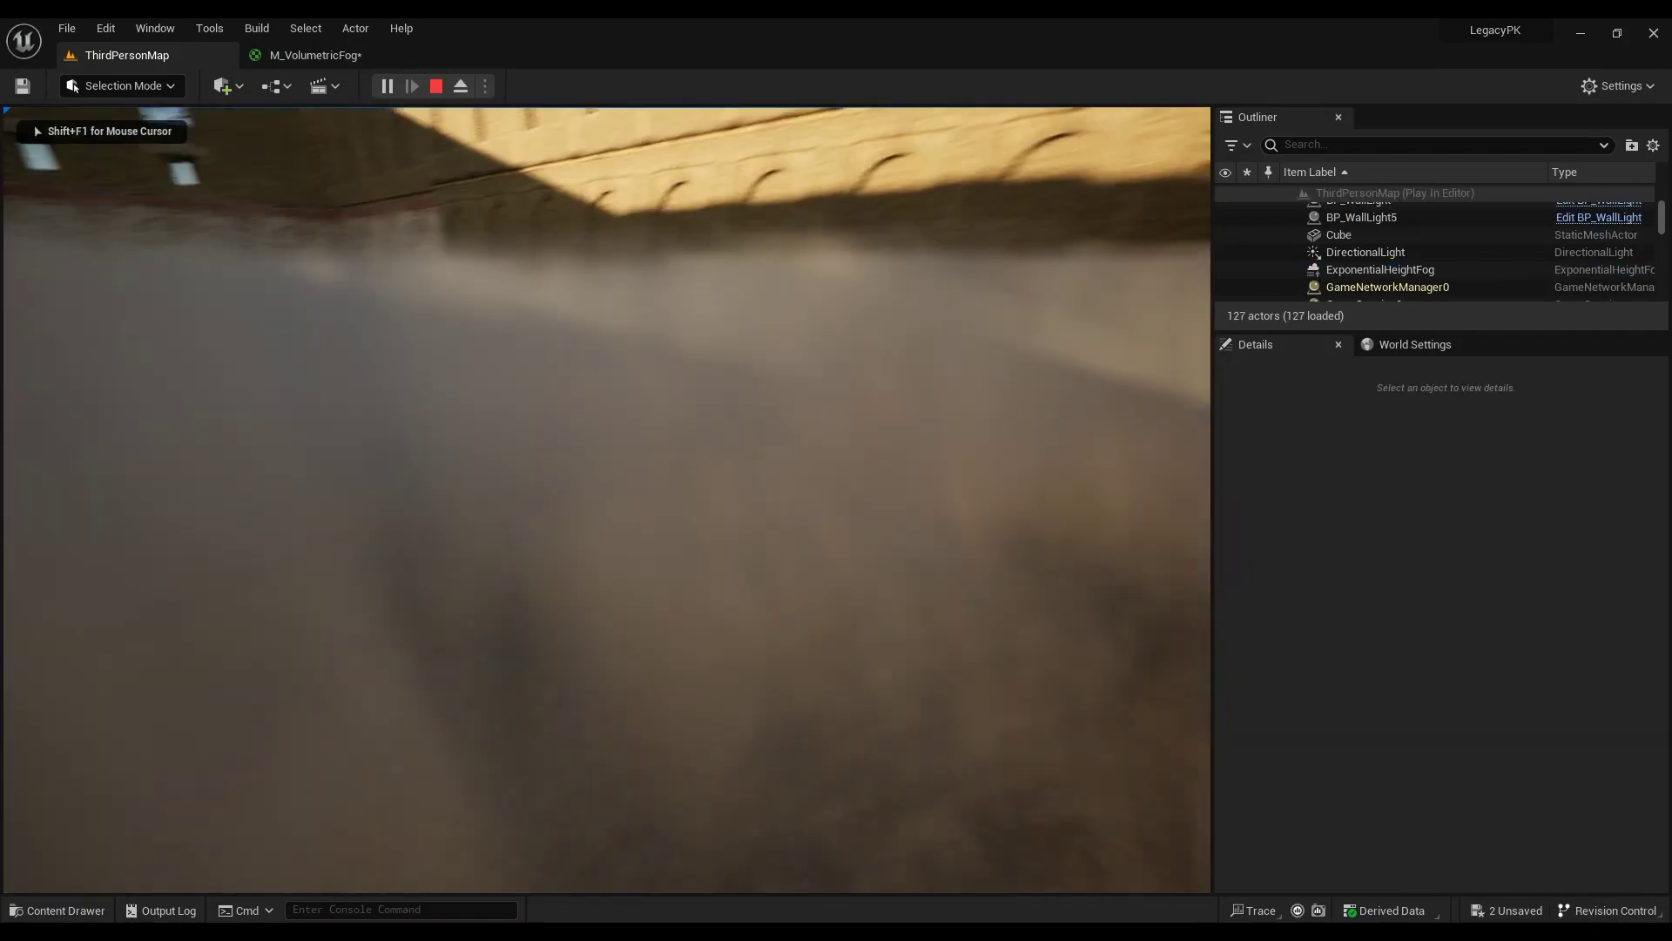
key("Escape")
key("f")
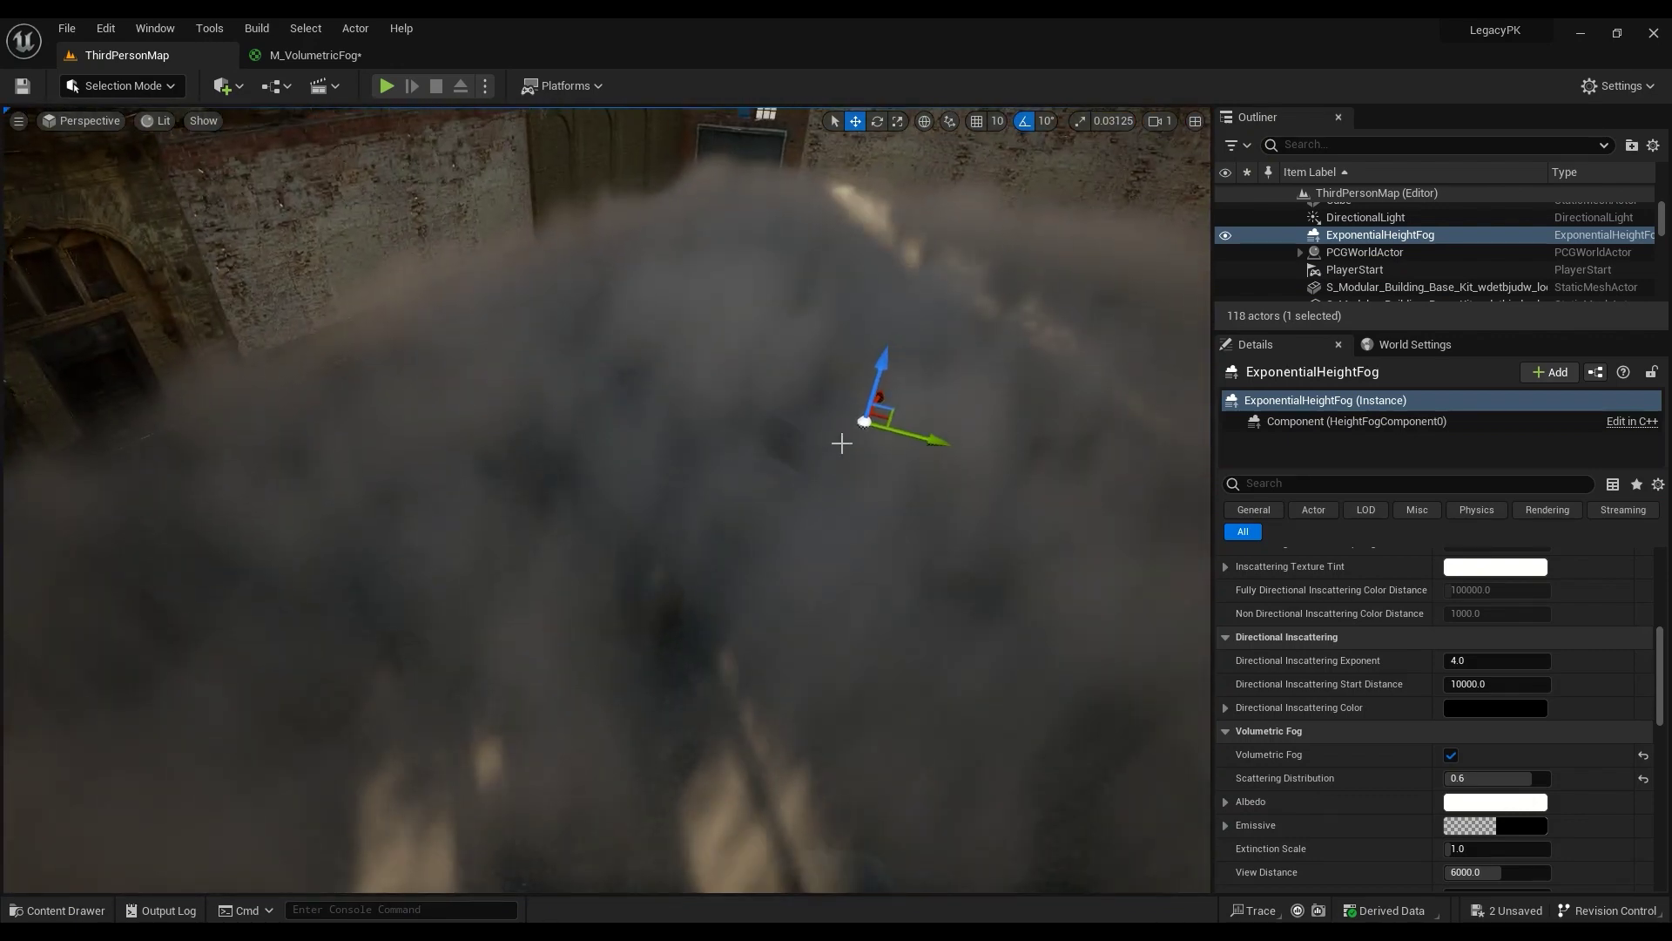
Step: Select the fog volume's Cube in the level and adjust its vertical scale
left_click(864, 474)
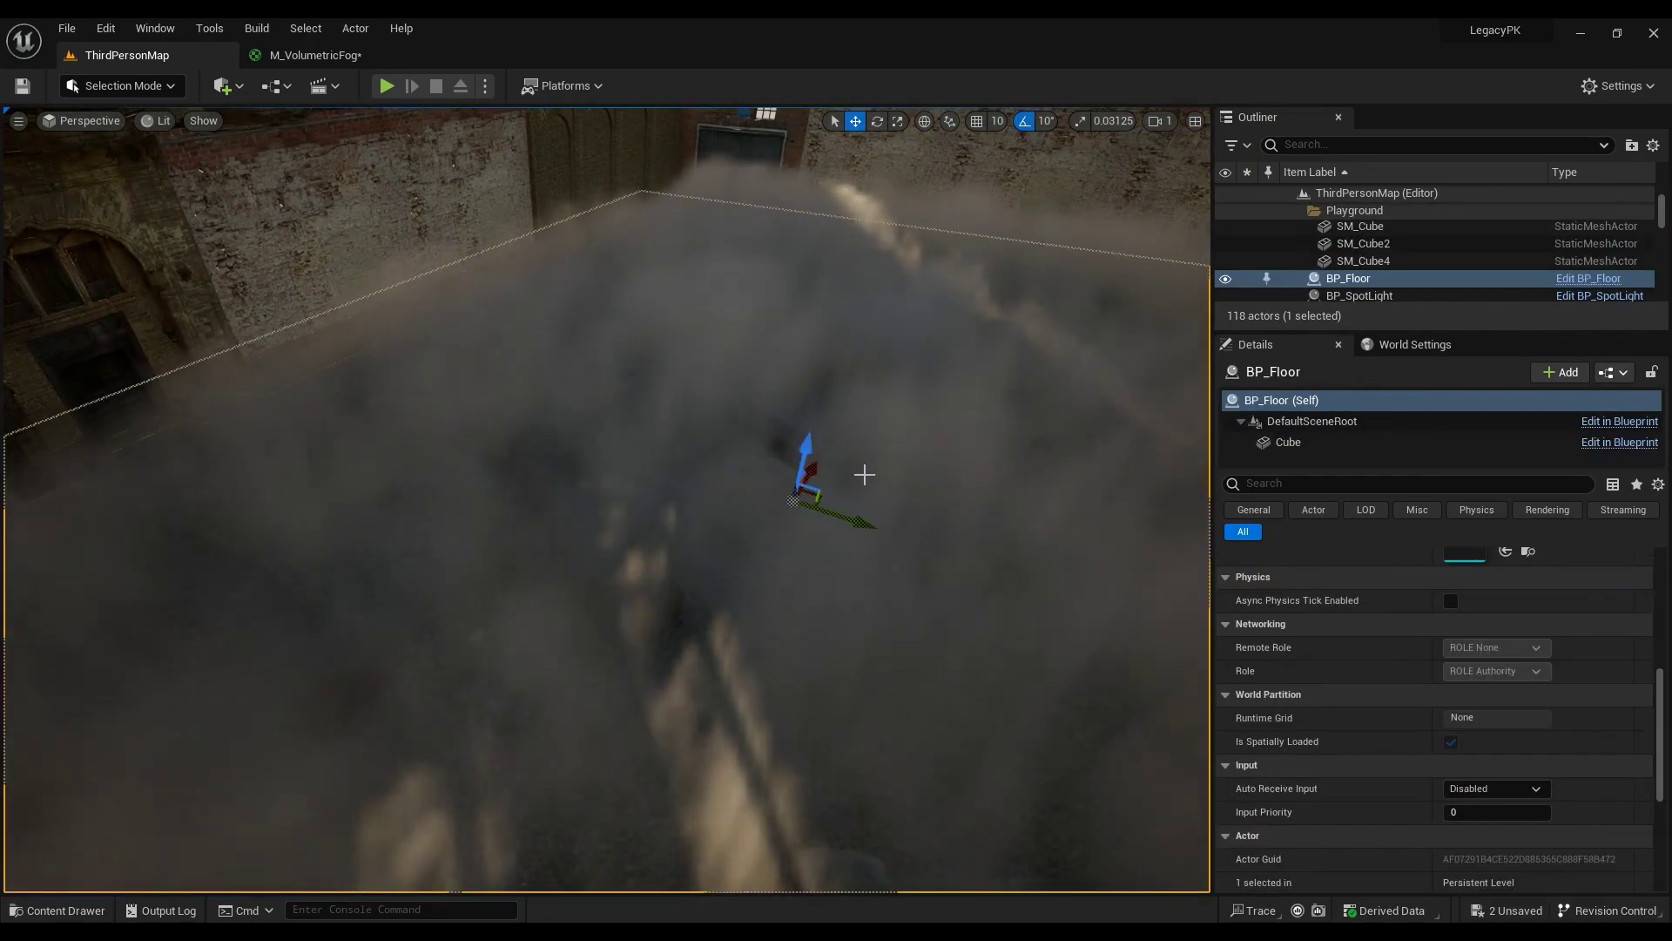
left_click(906, 477)
right_click_drag(863, 383, 873, 367)
left_click_drag(865, 395, 865, 431)
right_click_drag(866, 372, 910, 332)
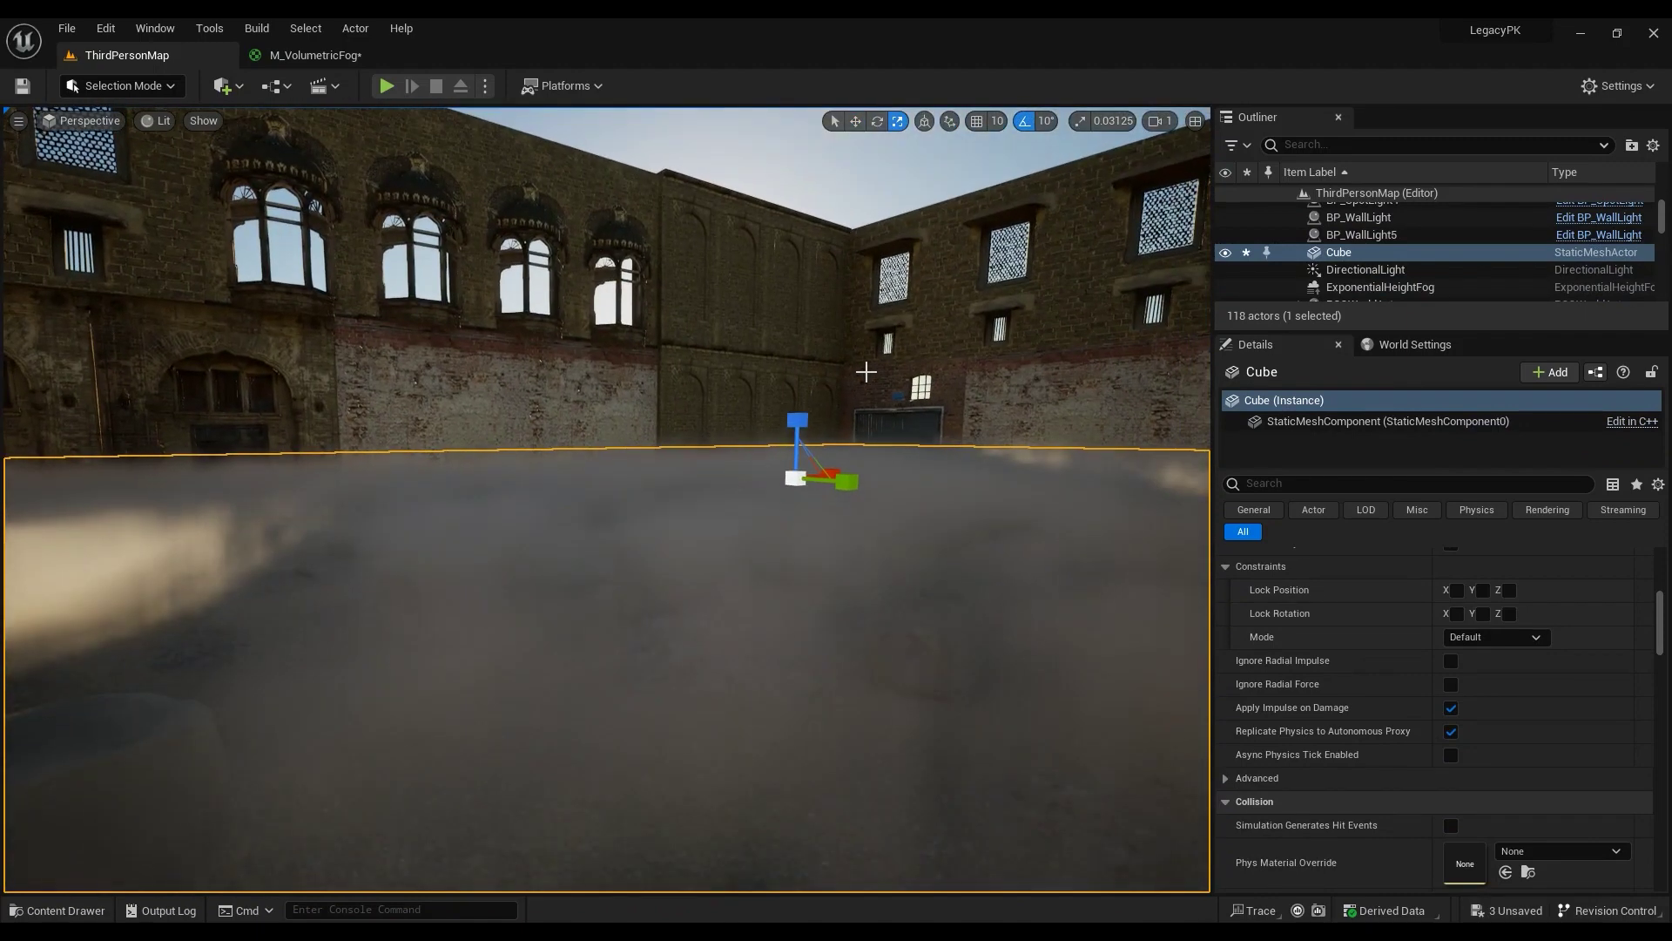
Step: Lower the fog Cube vertically so the fog sits close to the floor around the rocks
key("w")
left_click_drag(802, 410, 805, 484)
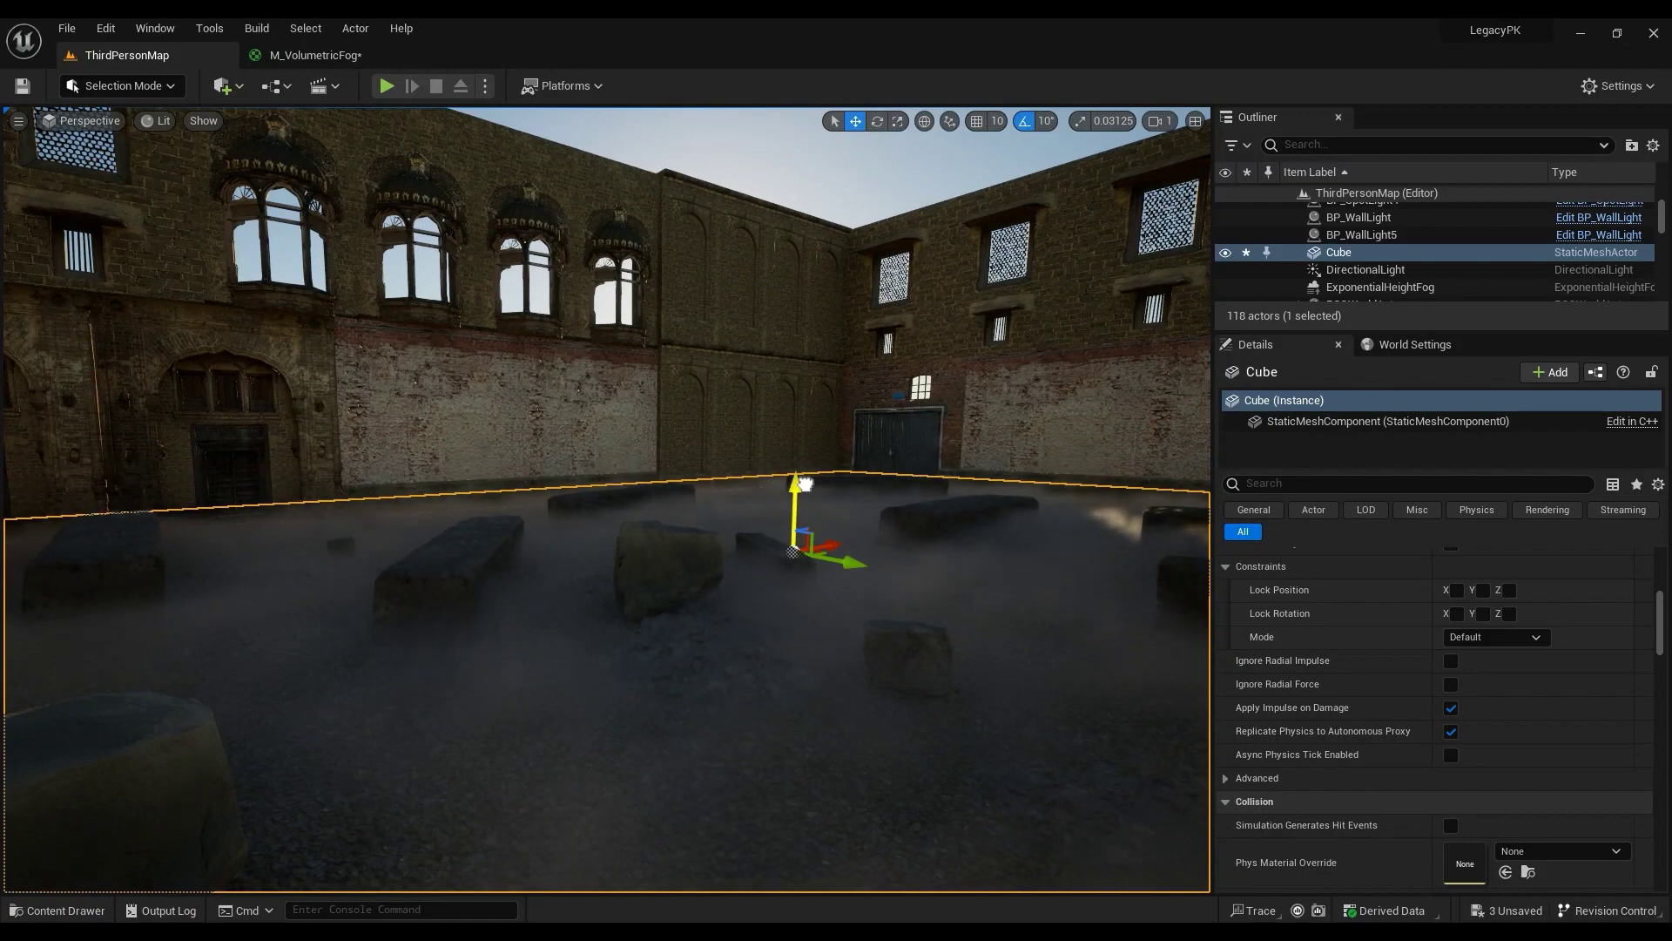
right_click_drag(804, 484, 670, 178)
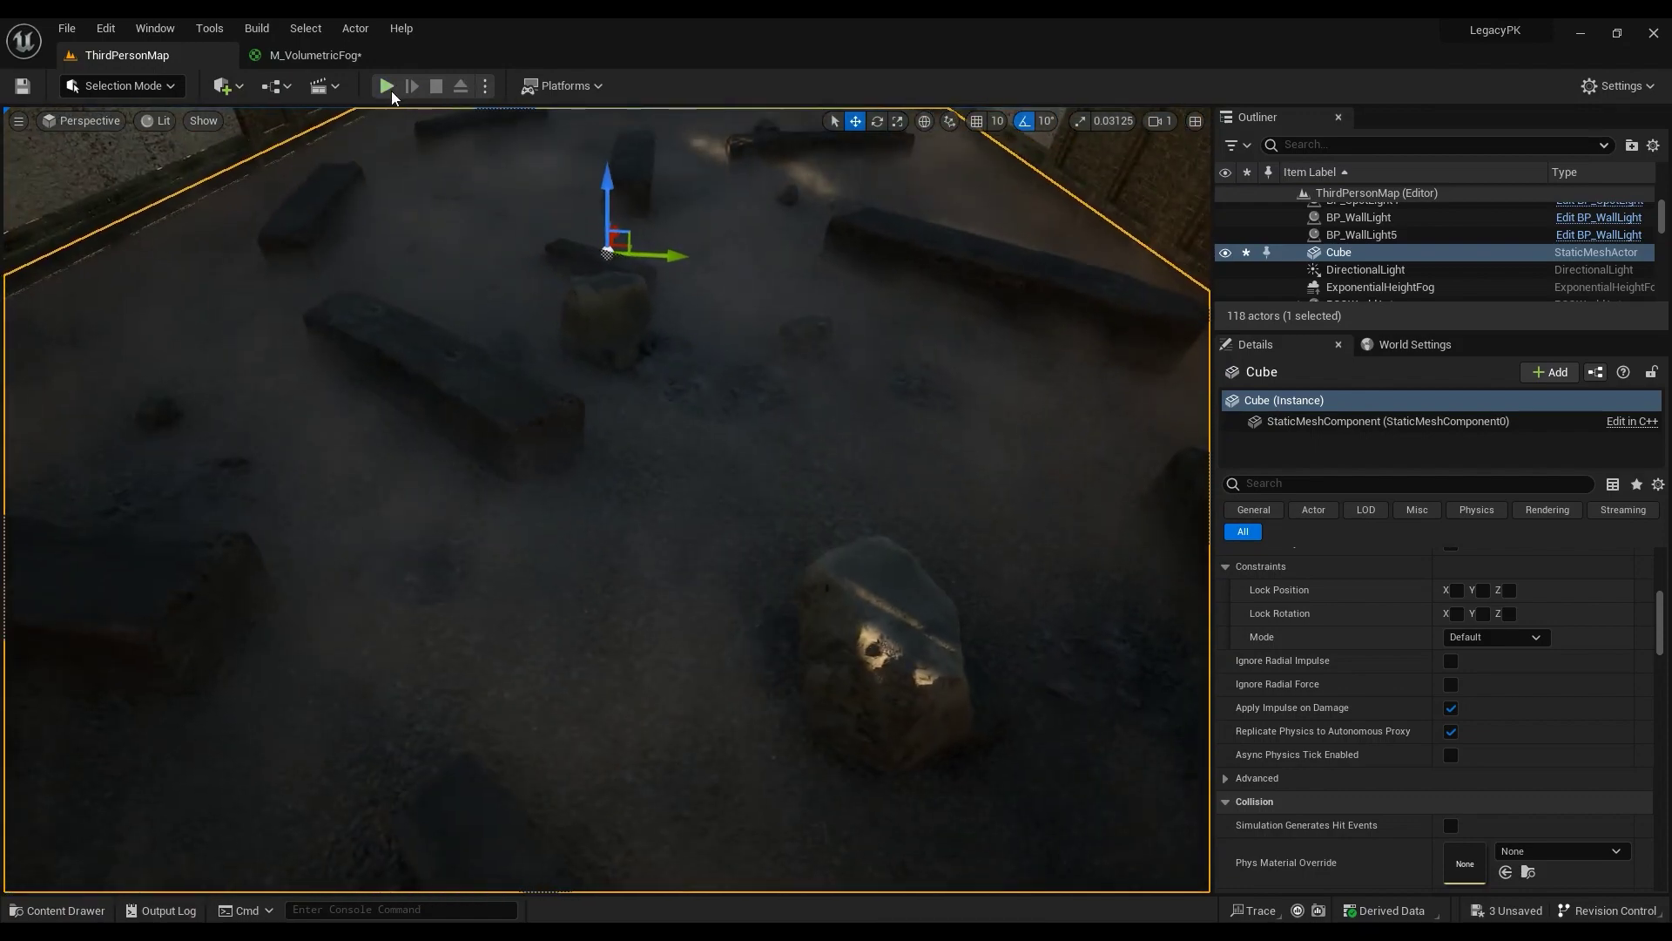
Step: Inspect the lowered fog in a short play session and undo the Cube's last move
left_click(387, 85)
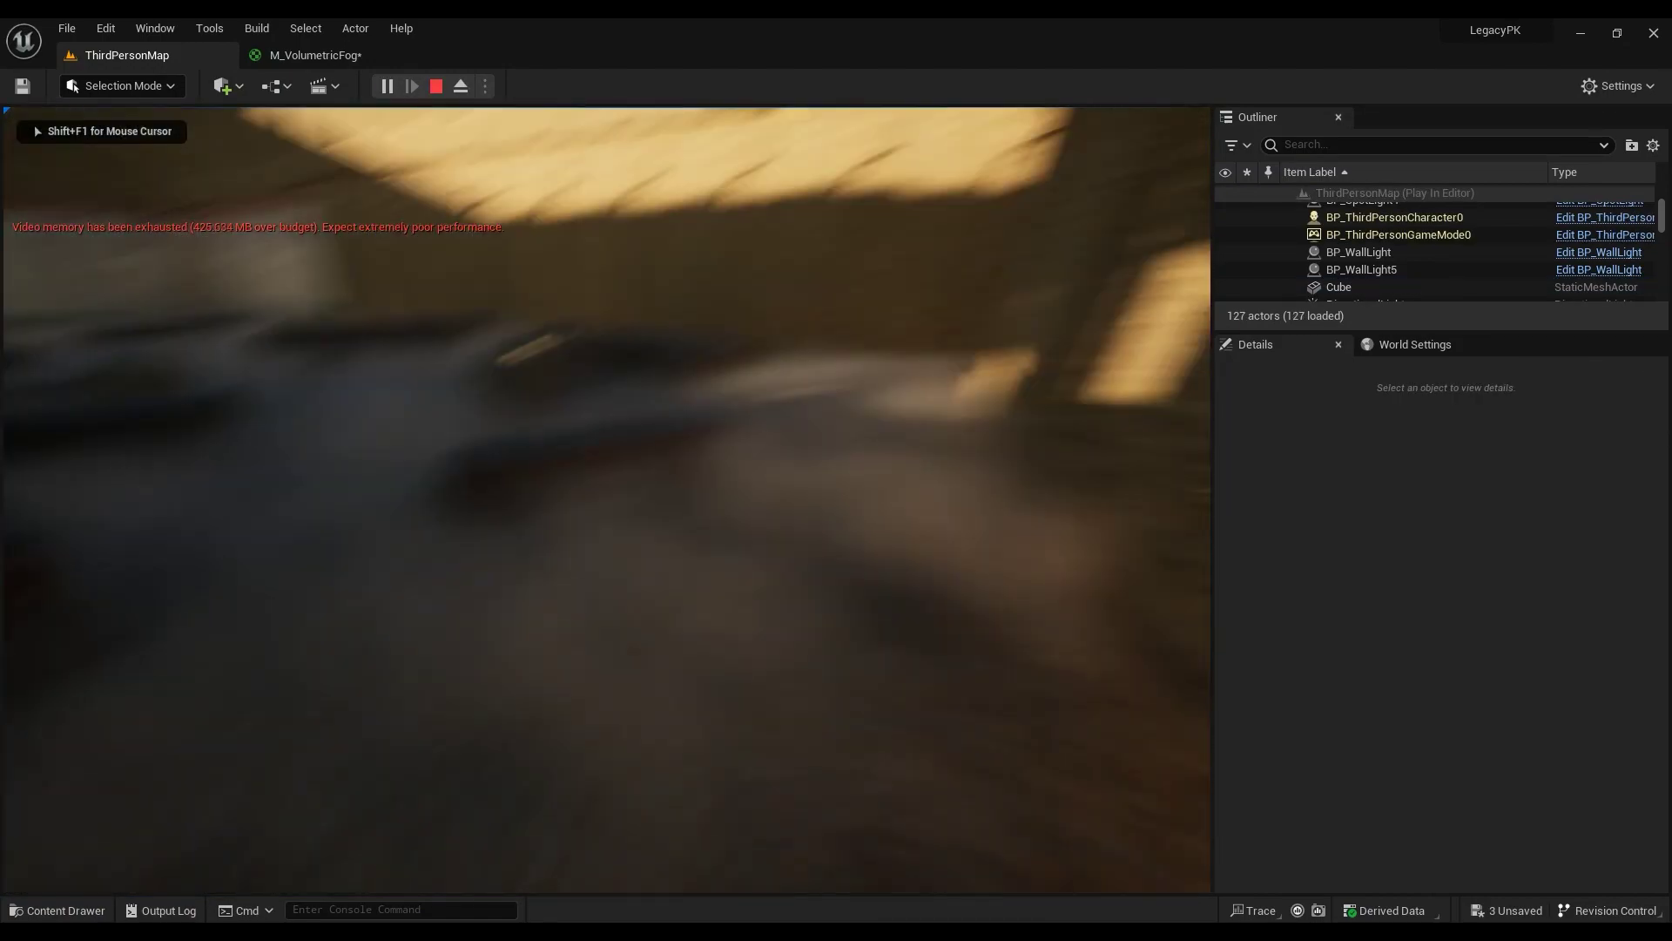
key("w")
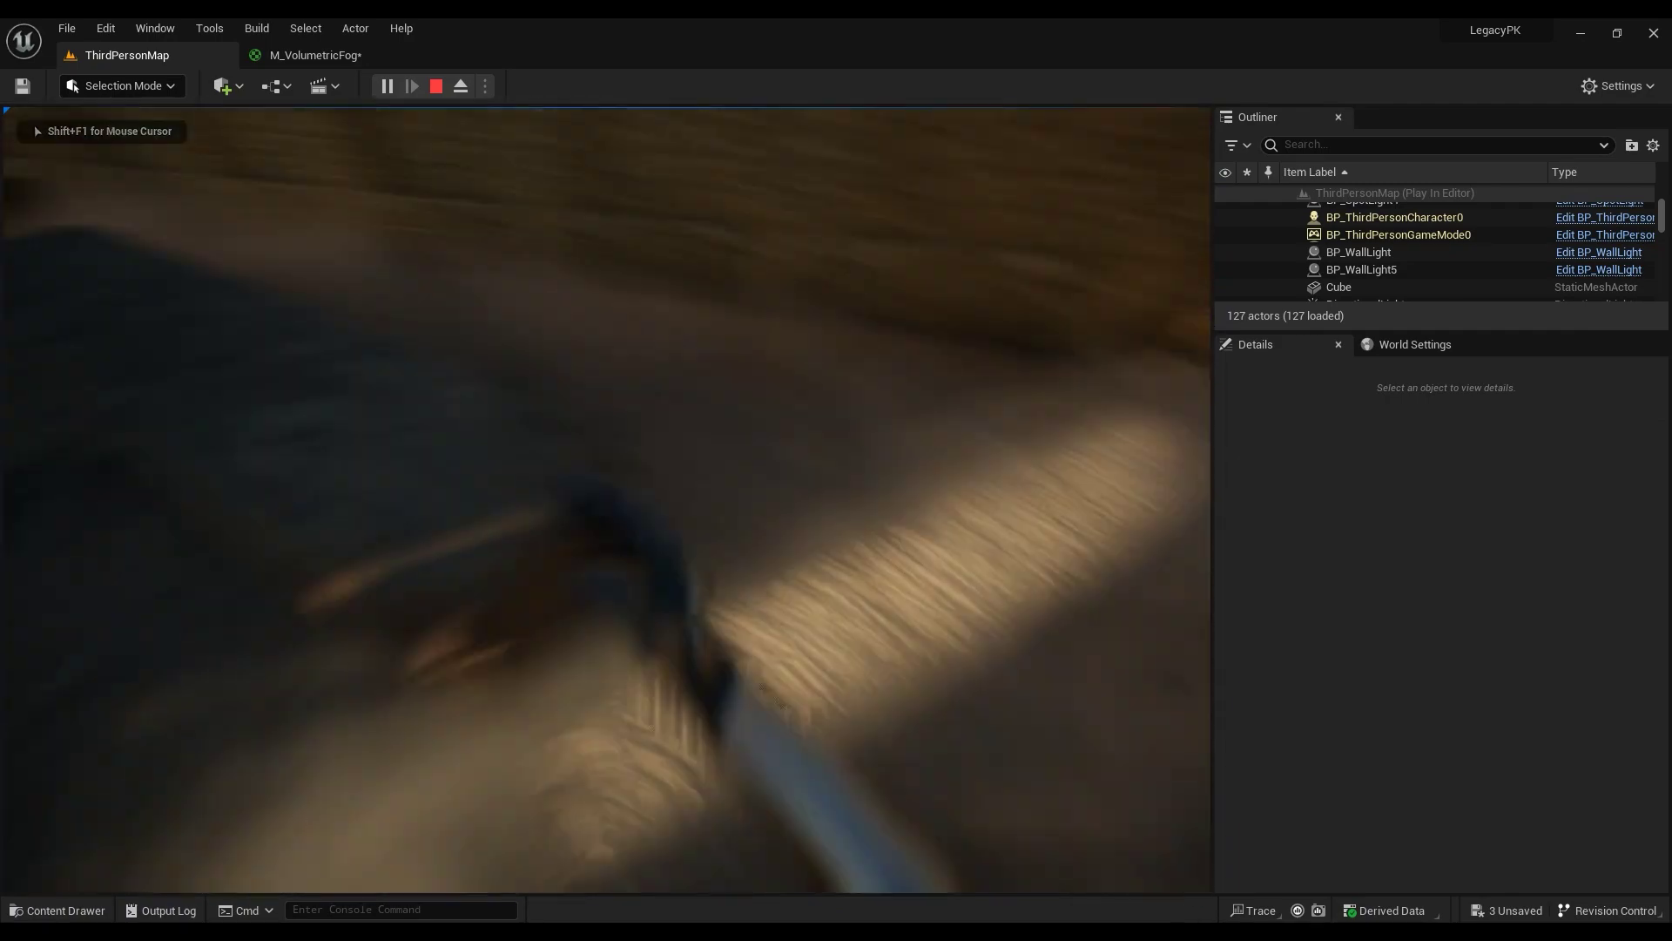
key("w")
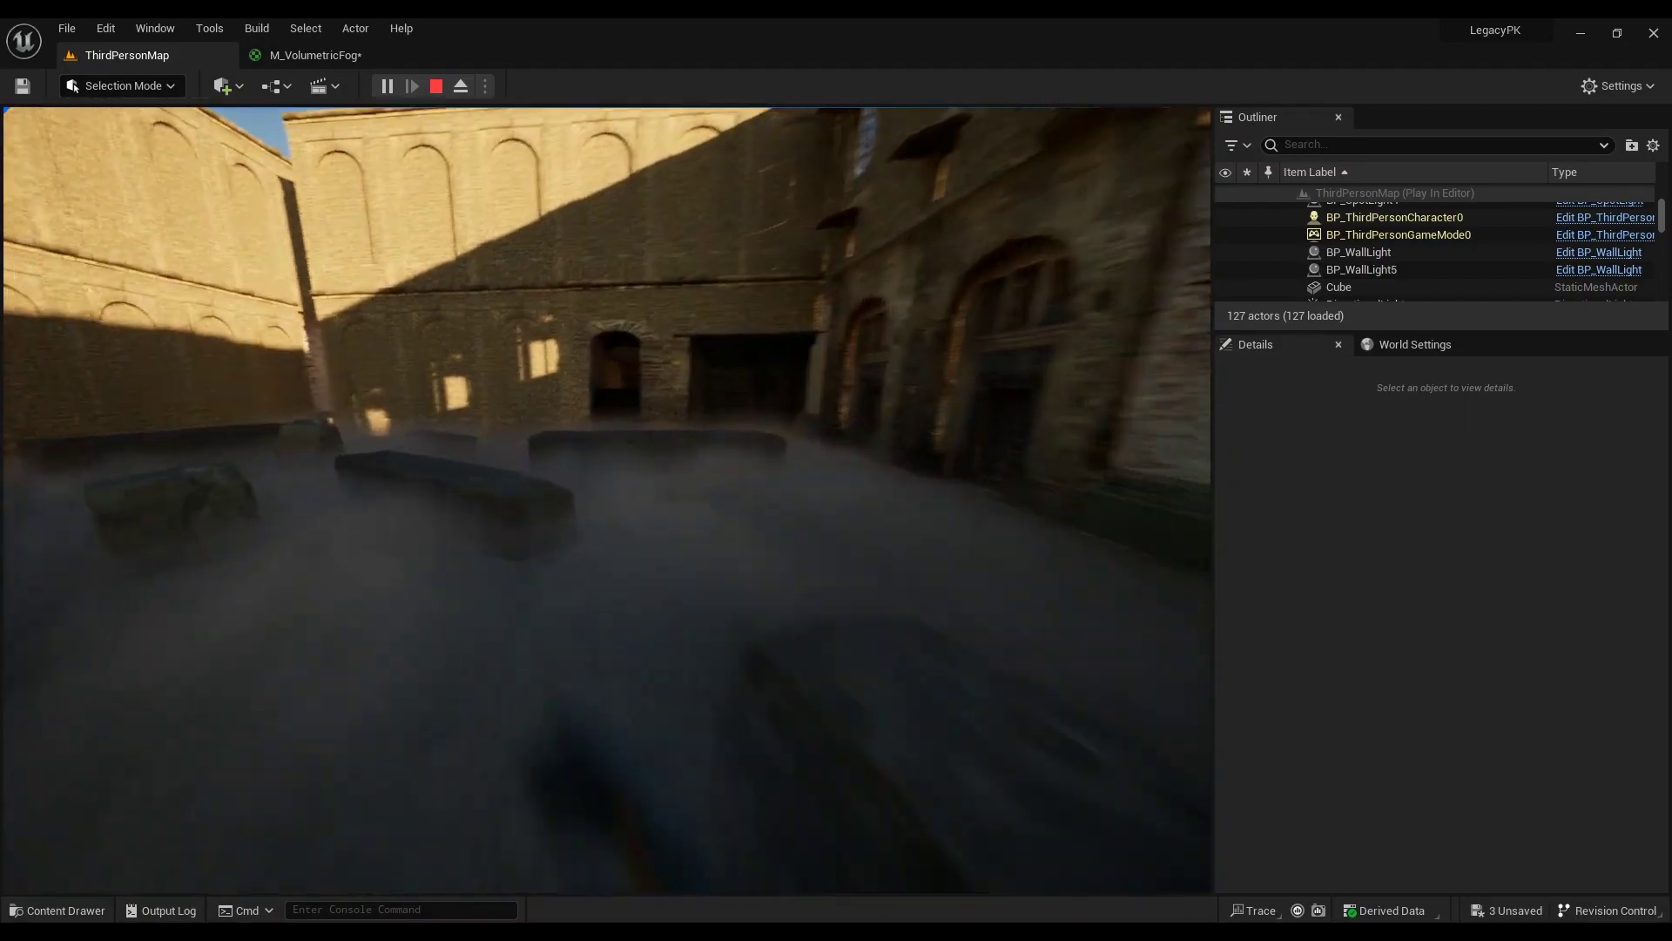
key("Escape")
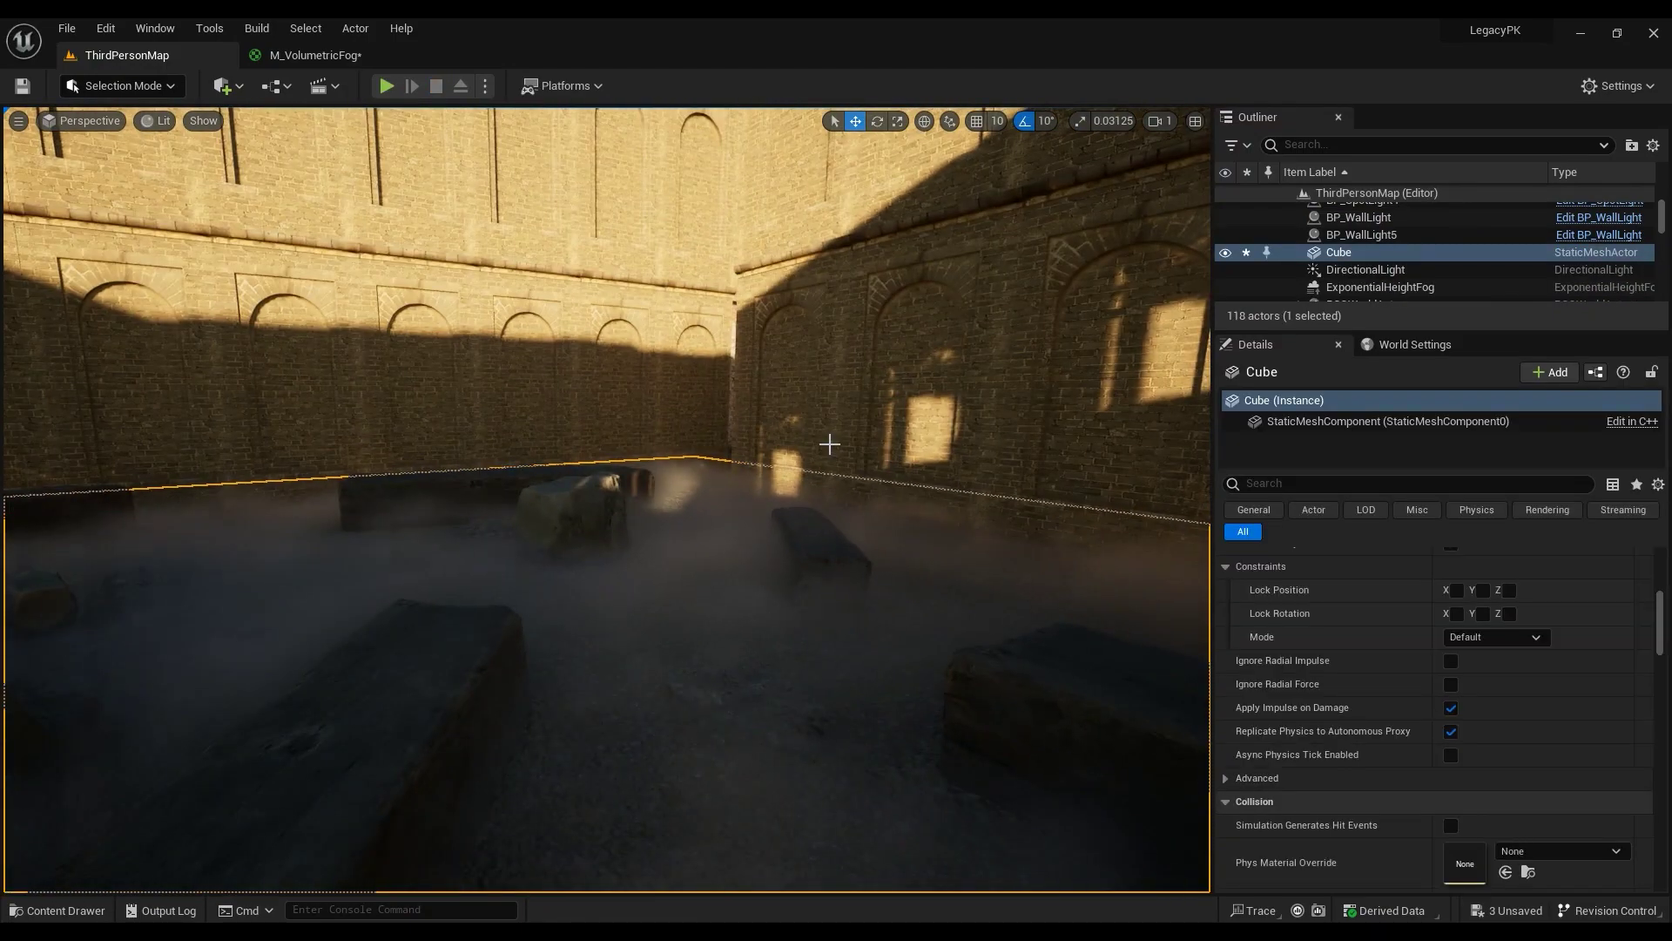
key("ctrl+z")
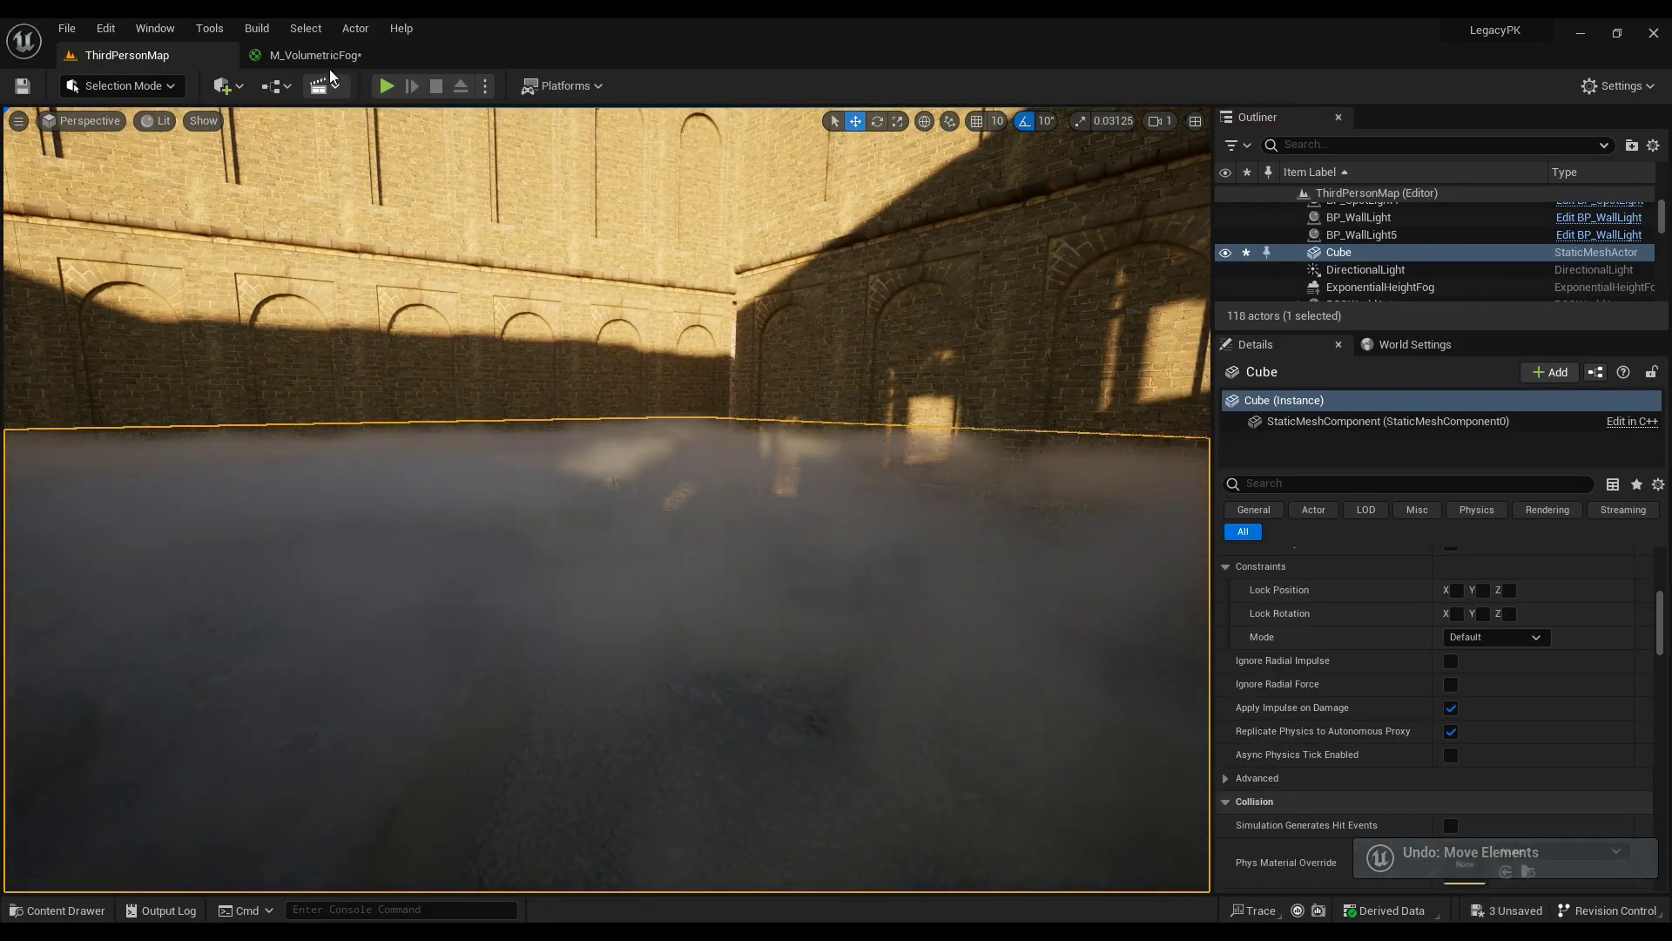
Step: In M_VolumetricFog, set the constant feeding the Multiply before Extinction to 2 and apply the material
left_click(318, 56)
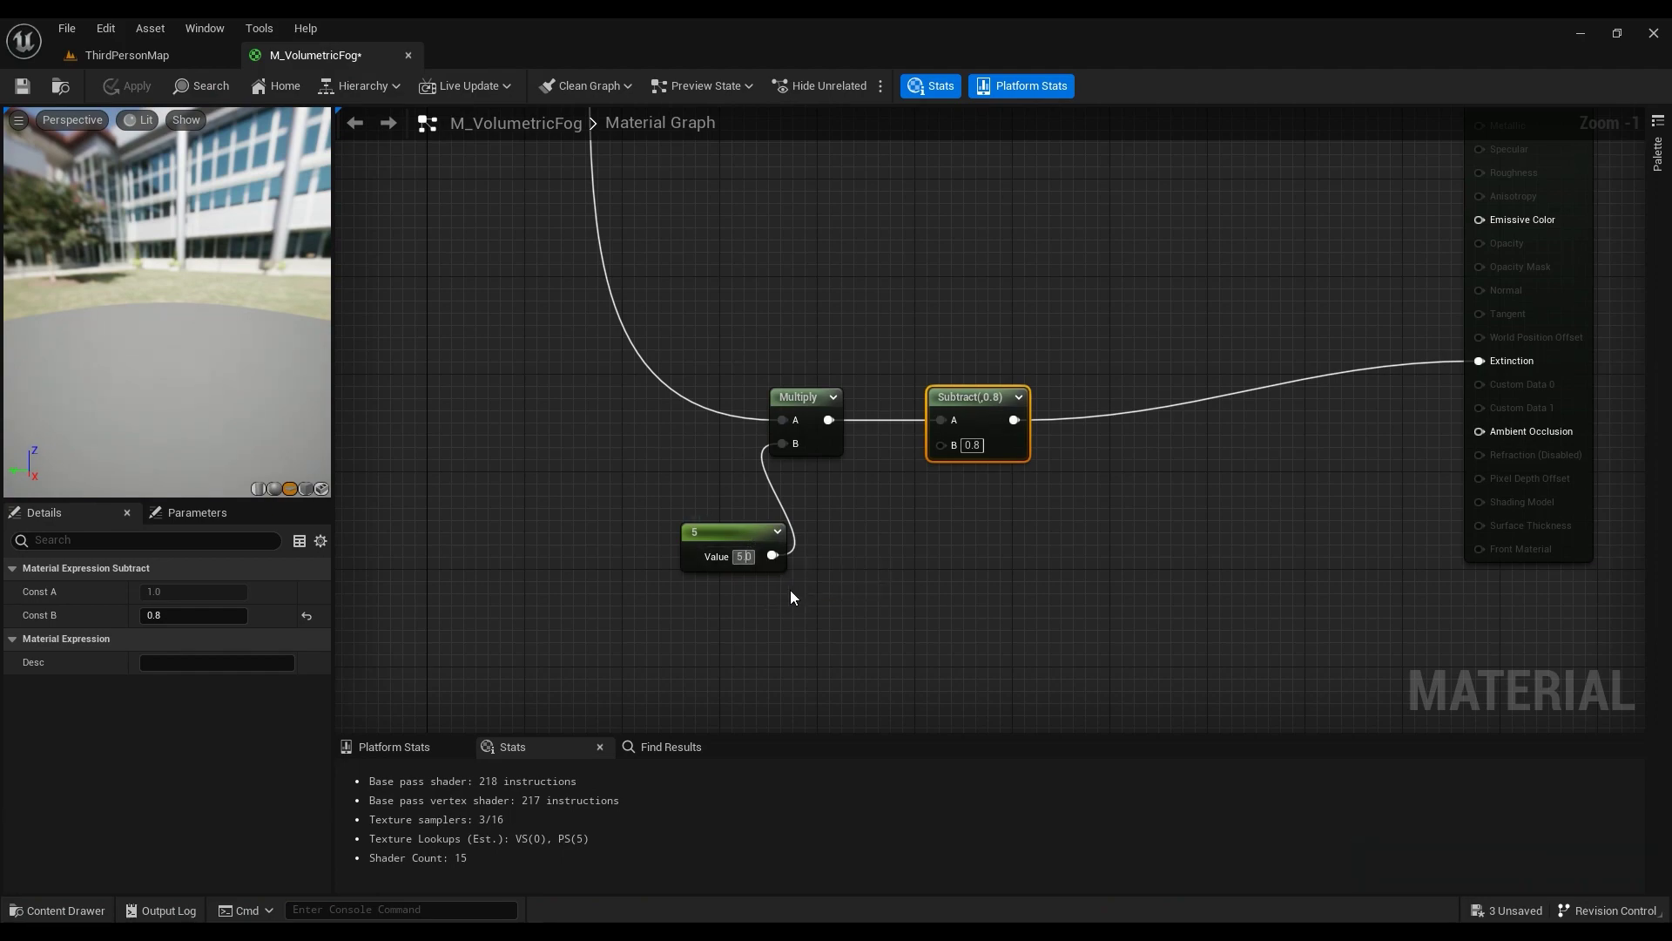
type("2")
key("Return")
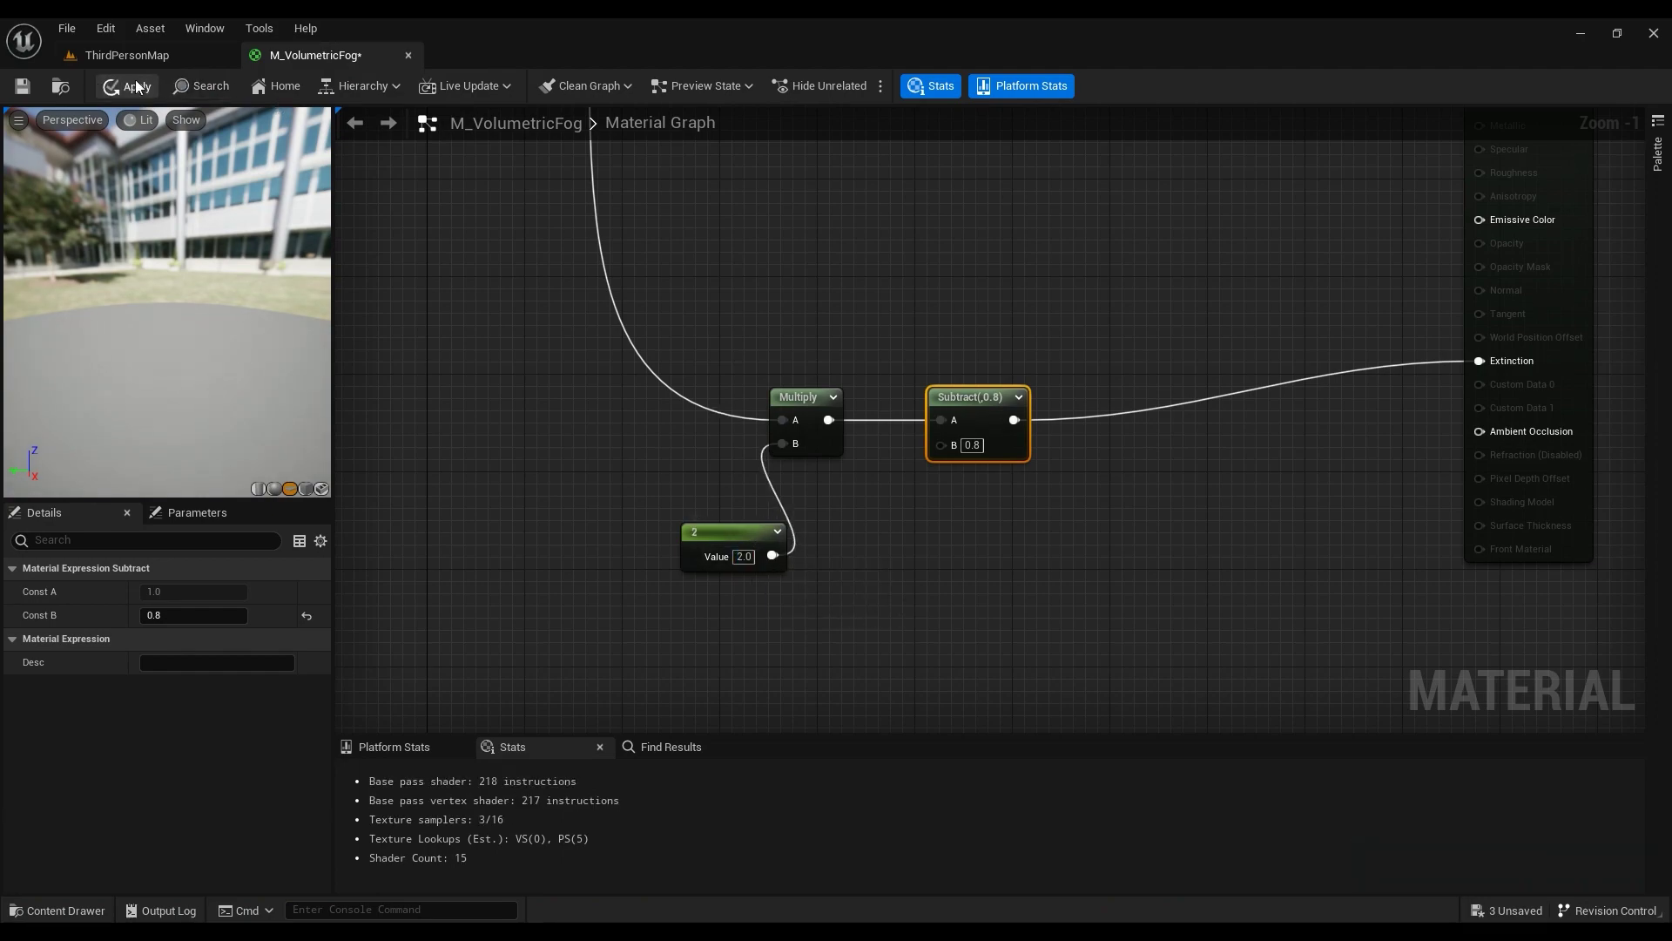
left_click(137, 87)
Step: Compare the end of the rebuilt graph with the original's Extinction connection and its Albedo branch
scroll(600, 526, "down", 6)
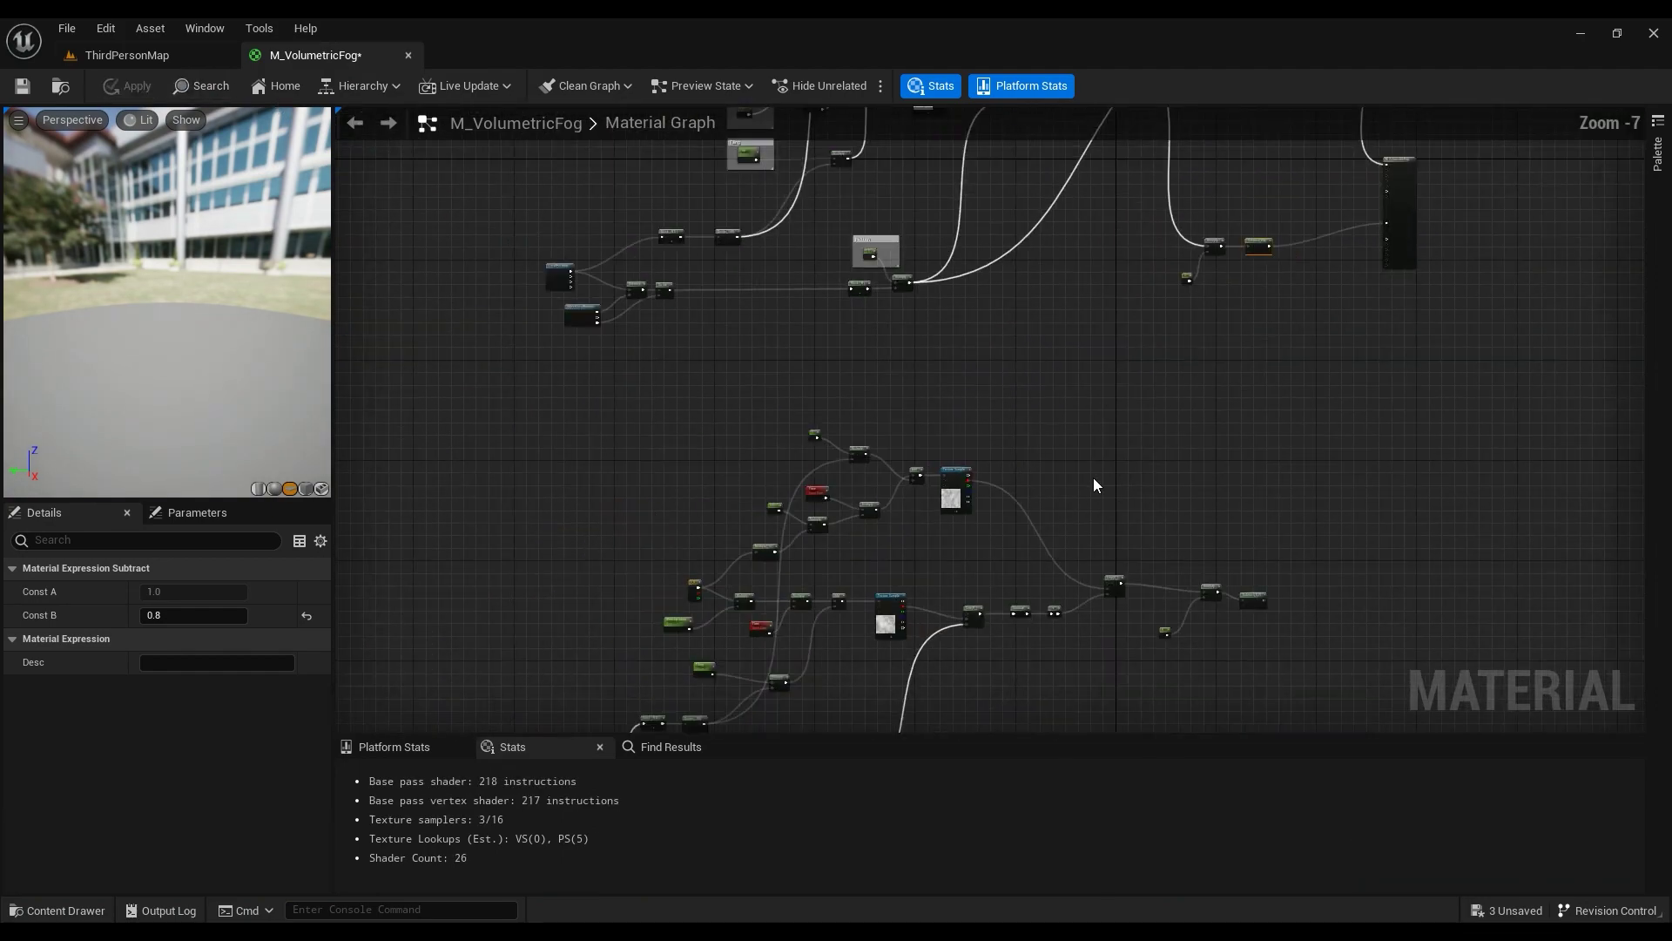
right_click_drag(1094, 478, 933, 385)
scroll(967, 400, "up", 3)
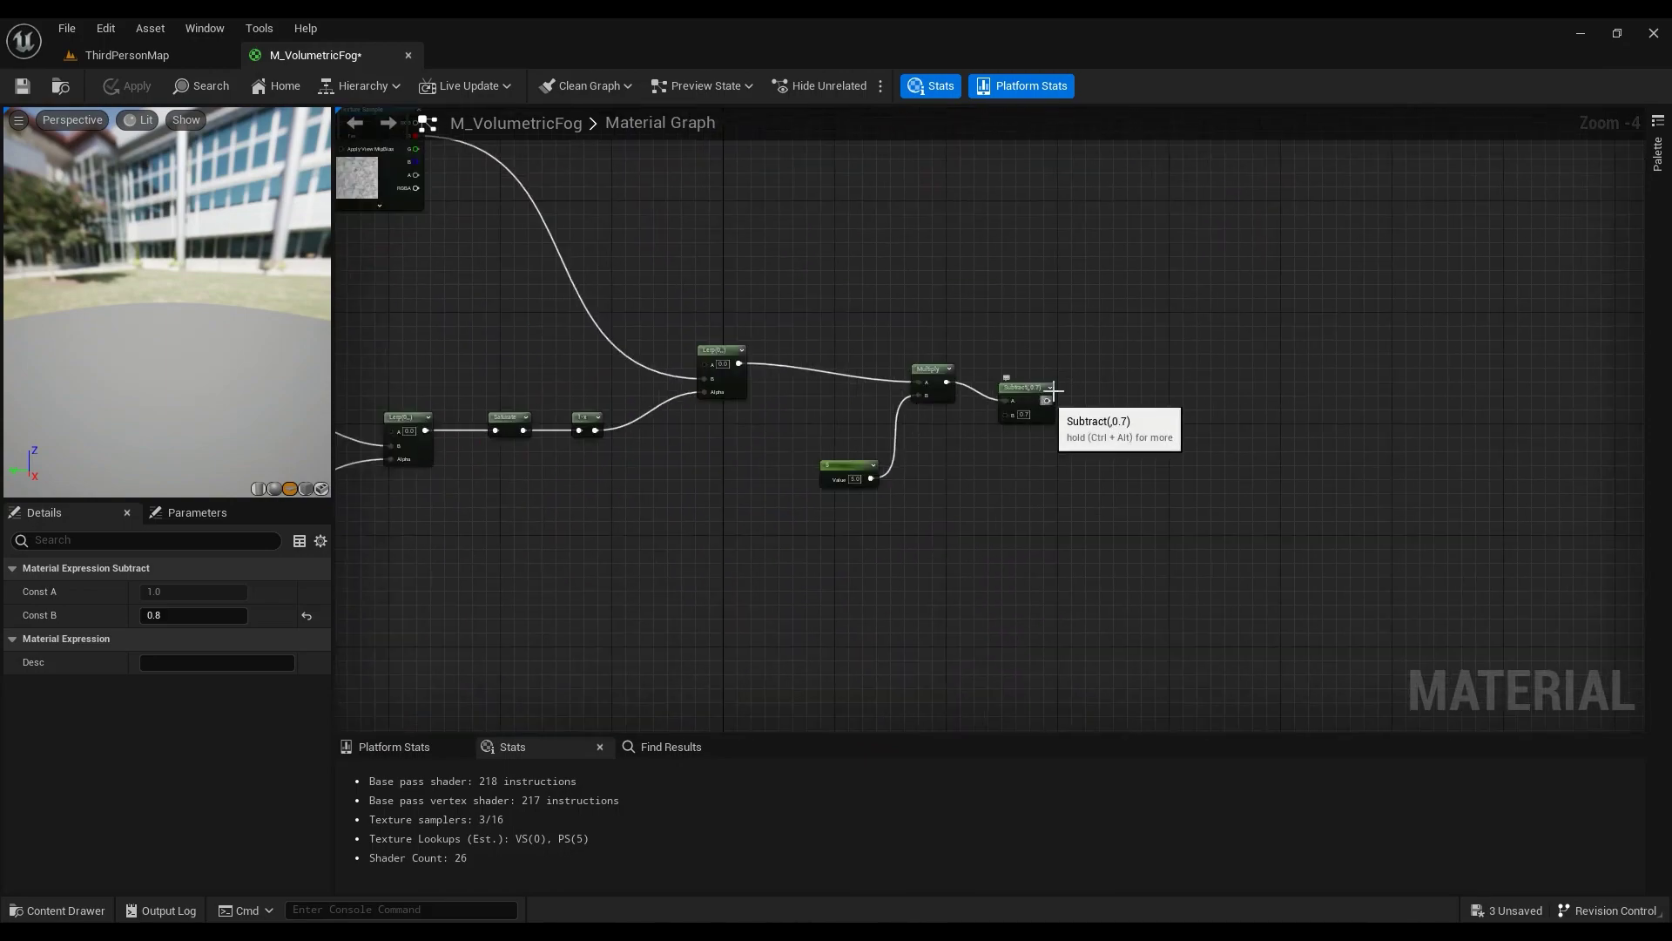
right_click_drag(1048, 395, 957, 451)
scroll(960, 449, "up", 4)
scroll(973, 426, "down", 6)
scroll(862, 564, "up", 4)
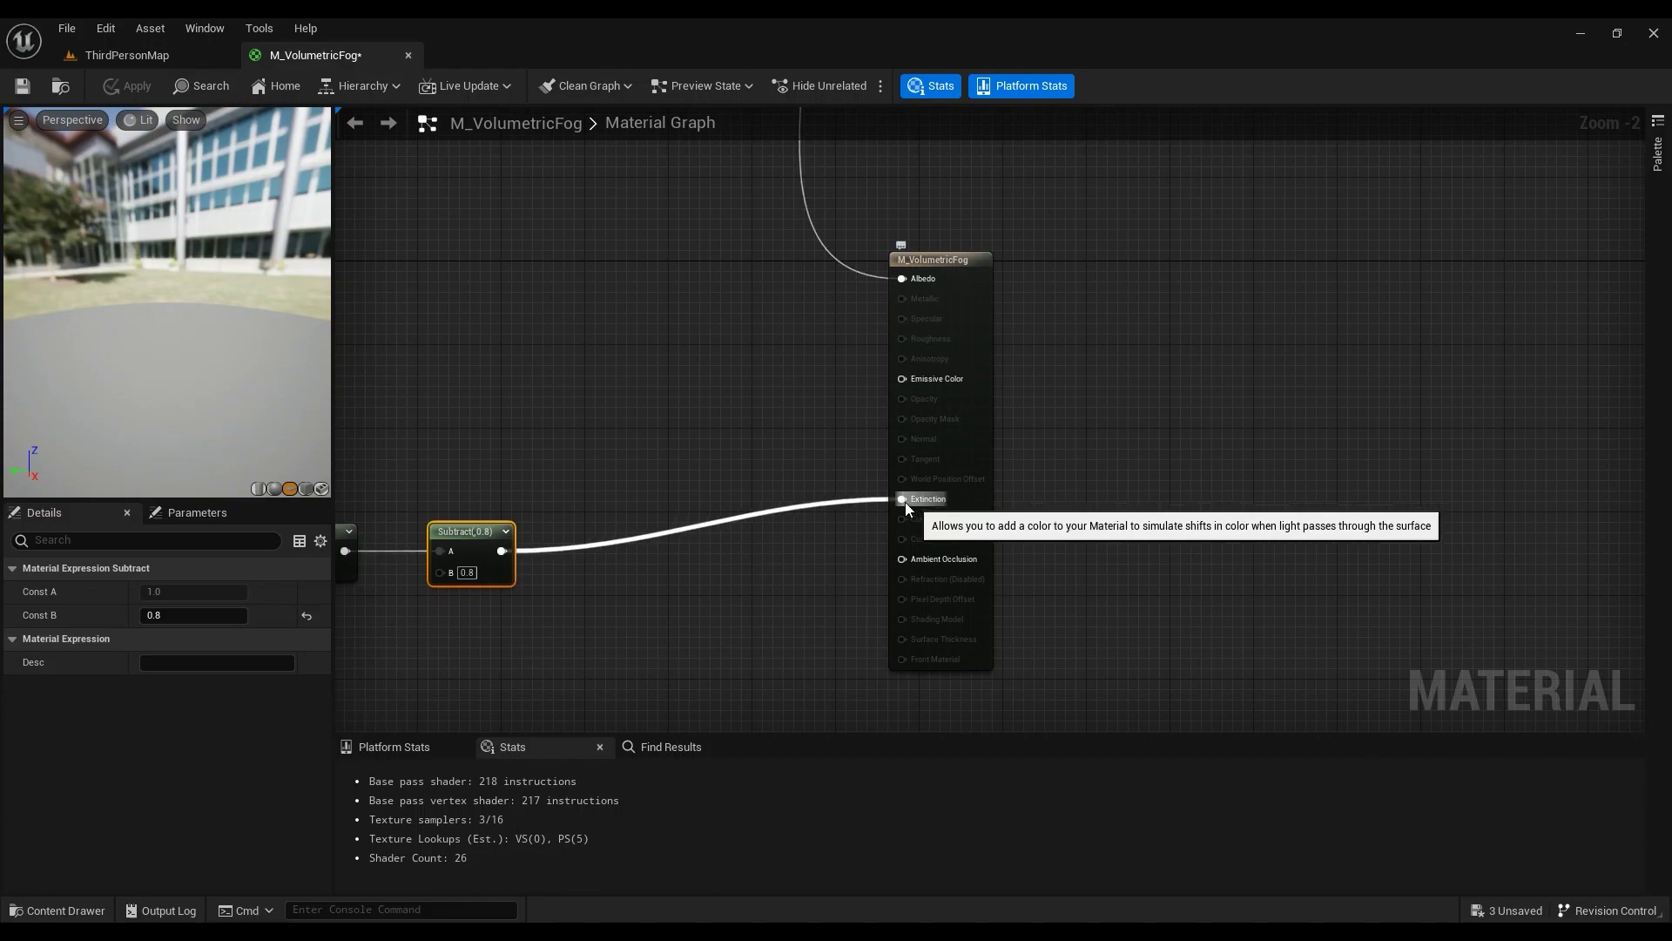
scroll(949, 540, "down", 4)
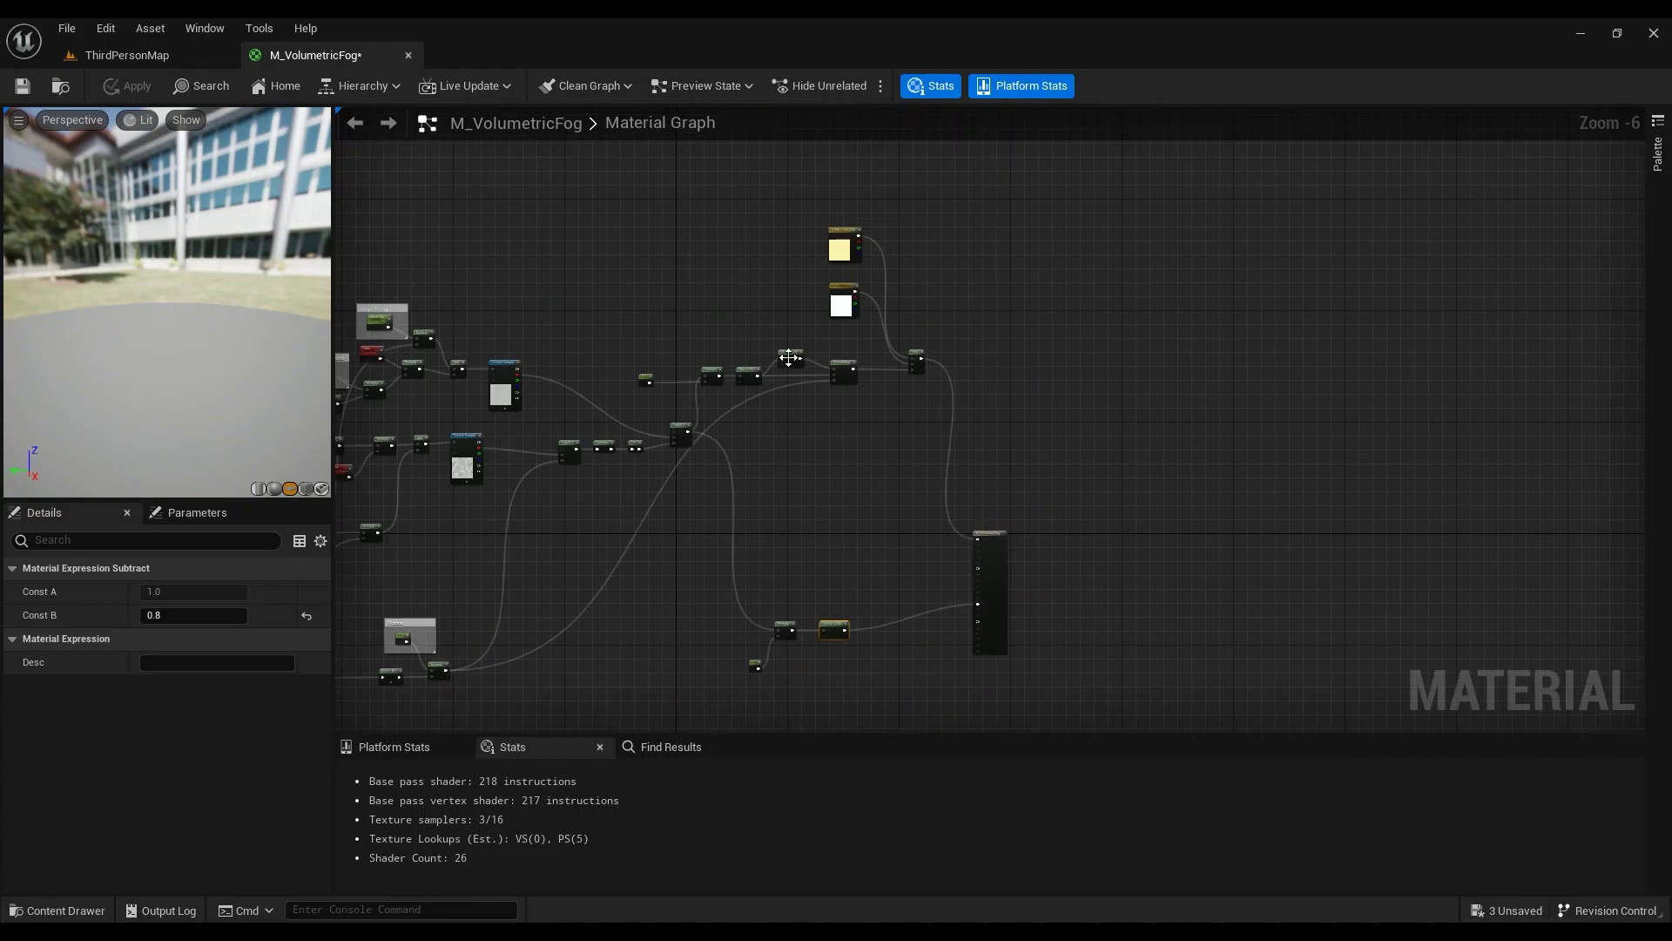
scroll(749, 416, "up", 3)
scroll(958, 440, "down", 2)
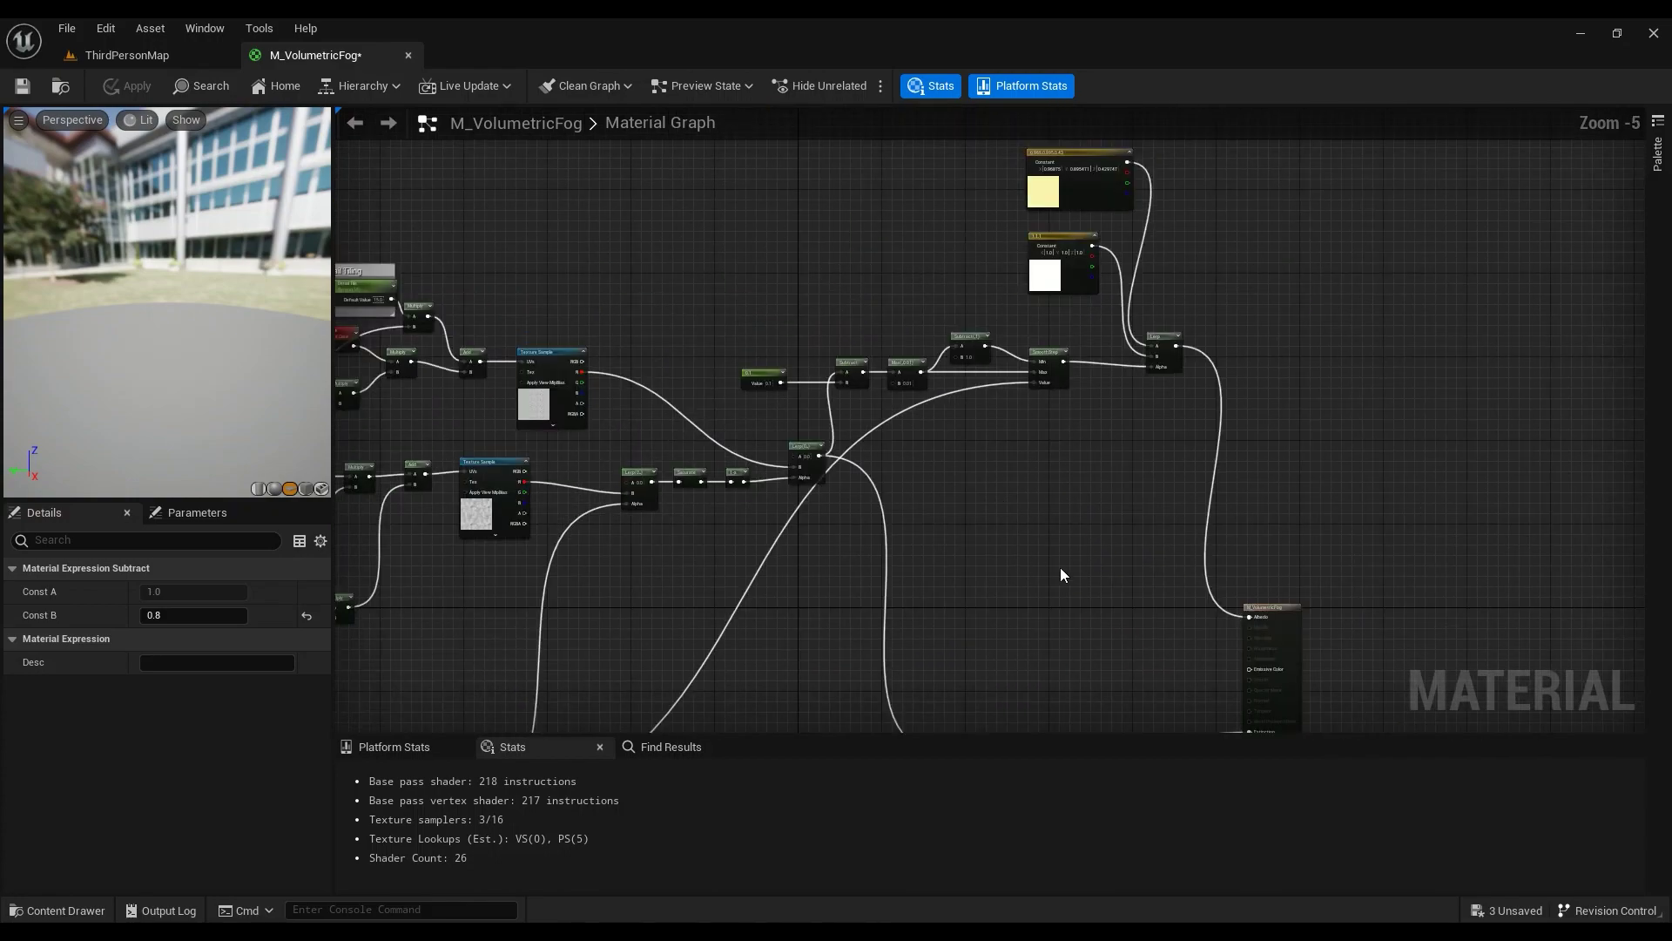
right_click_drag(1061, 574, 939, 458)
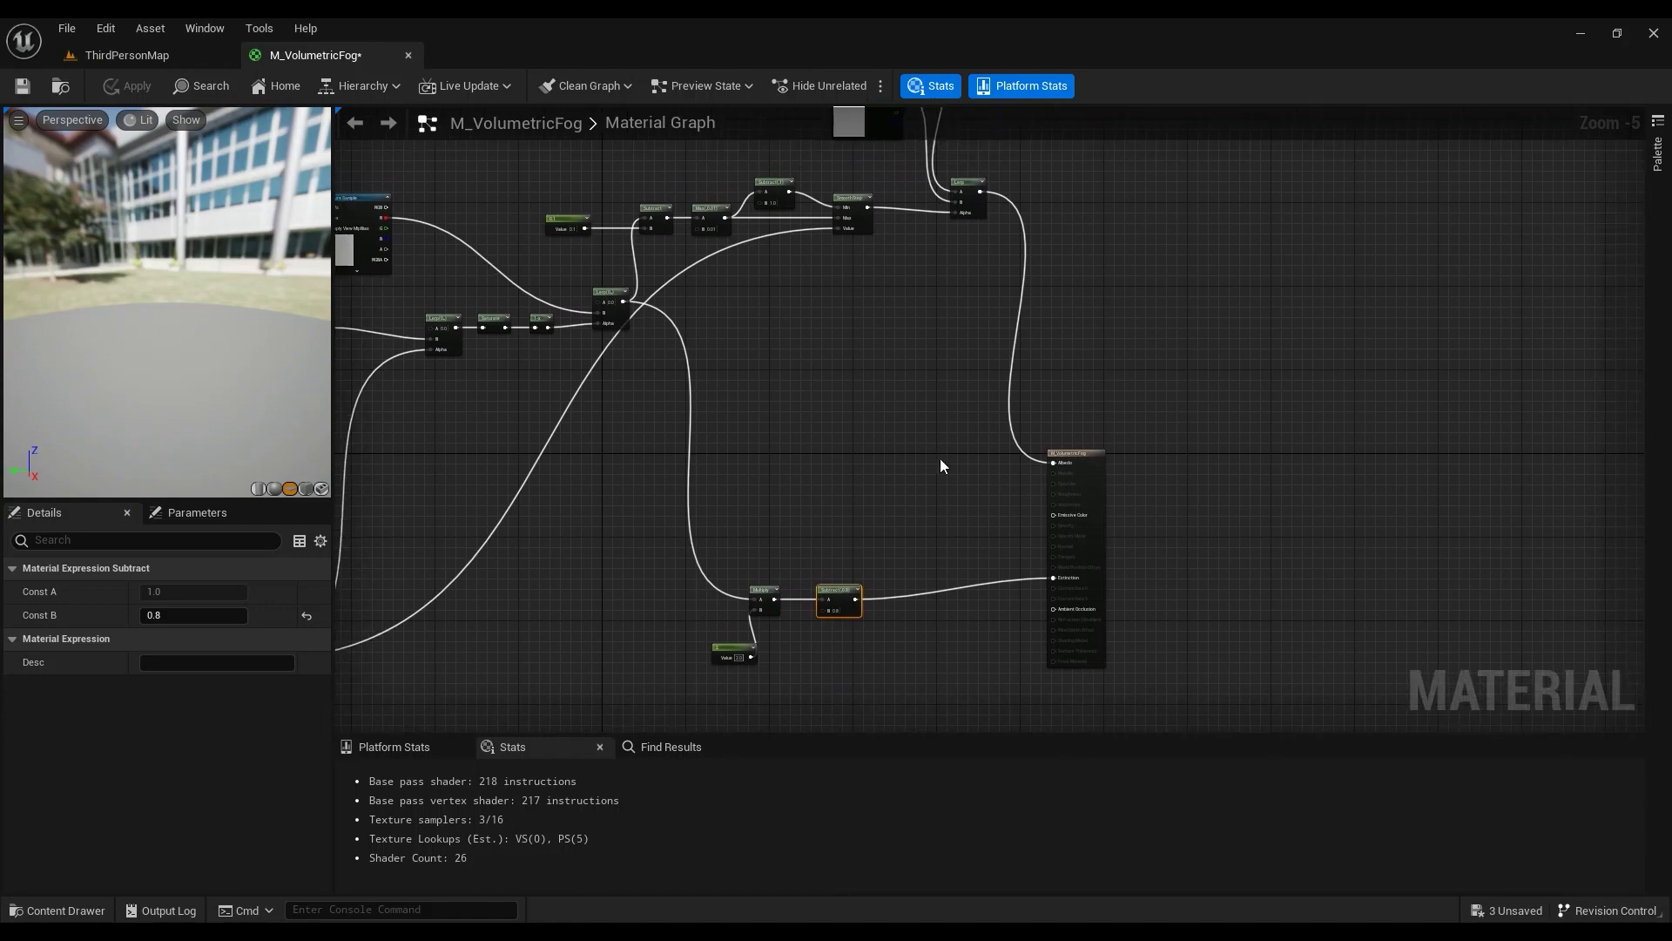
left_click(922, 458)
scroll(949, 479, "up", 3)
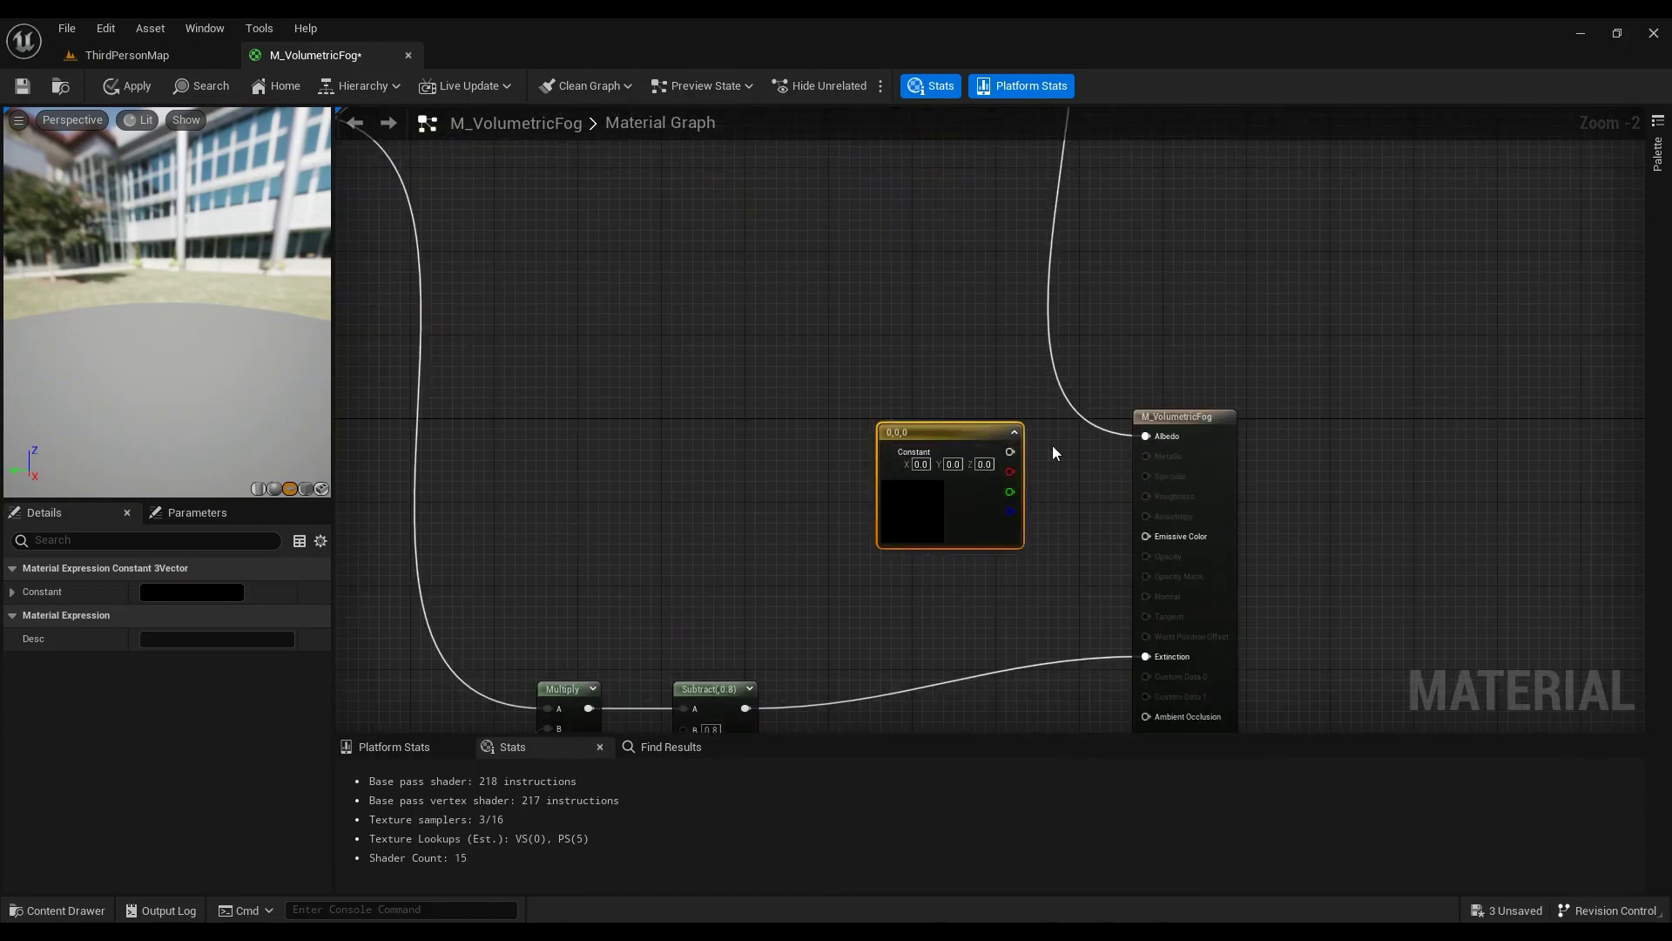
key("Delete")
Step: Examine the original graph's Subtract, Max and SmoothStep chain that drives the Lerp into Albedo
scroll(915, 534, "down", 3)
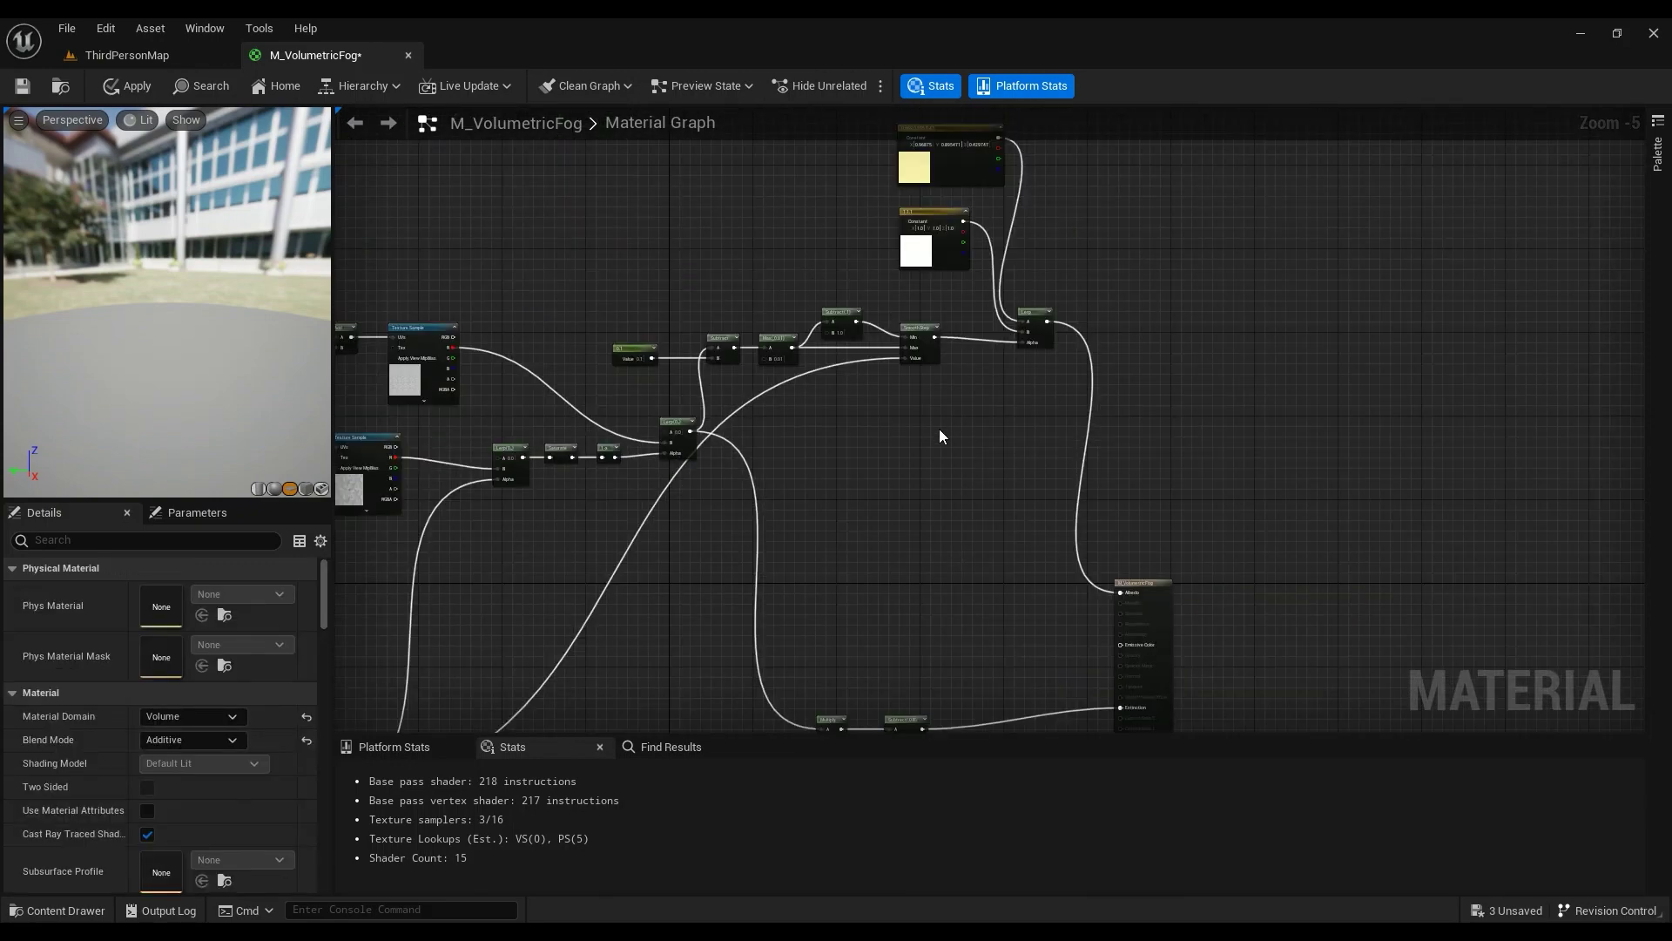
scroll(941, 436, "down", 3)
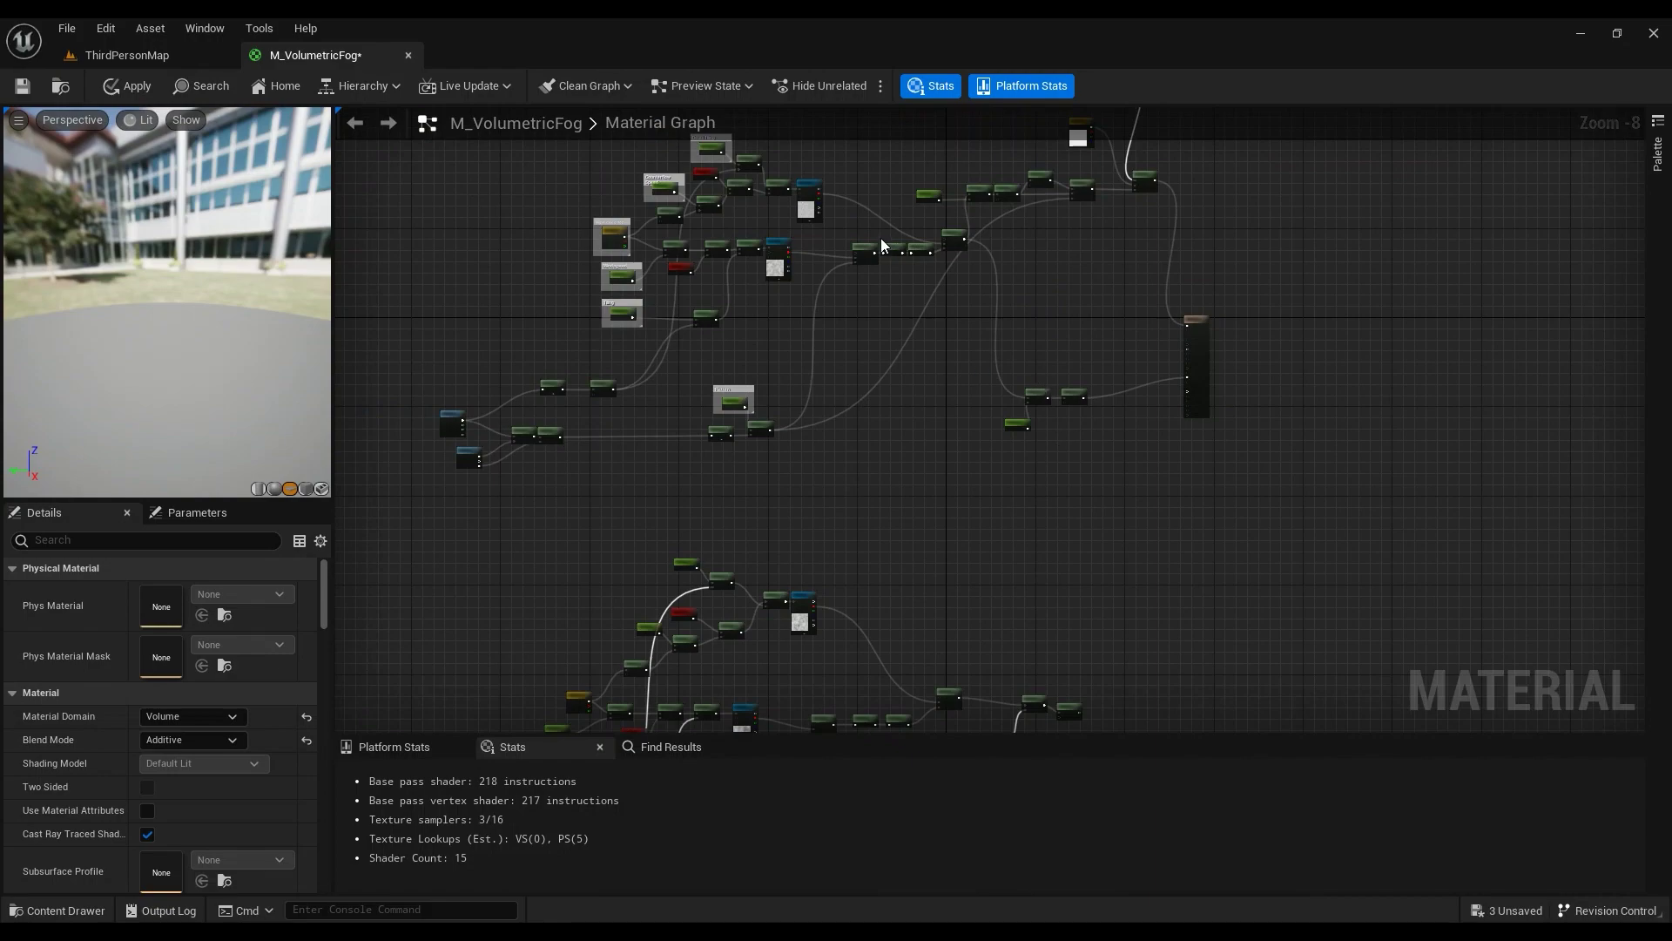
scroll(881, 244, "up", 6)
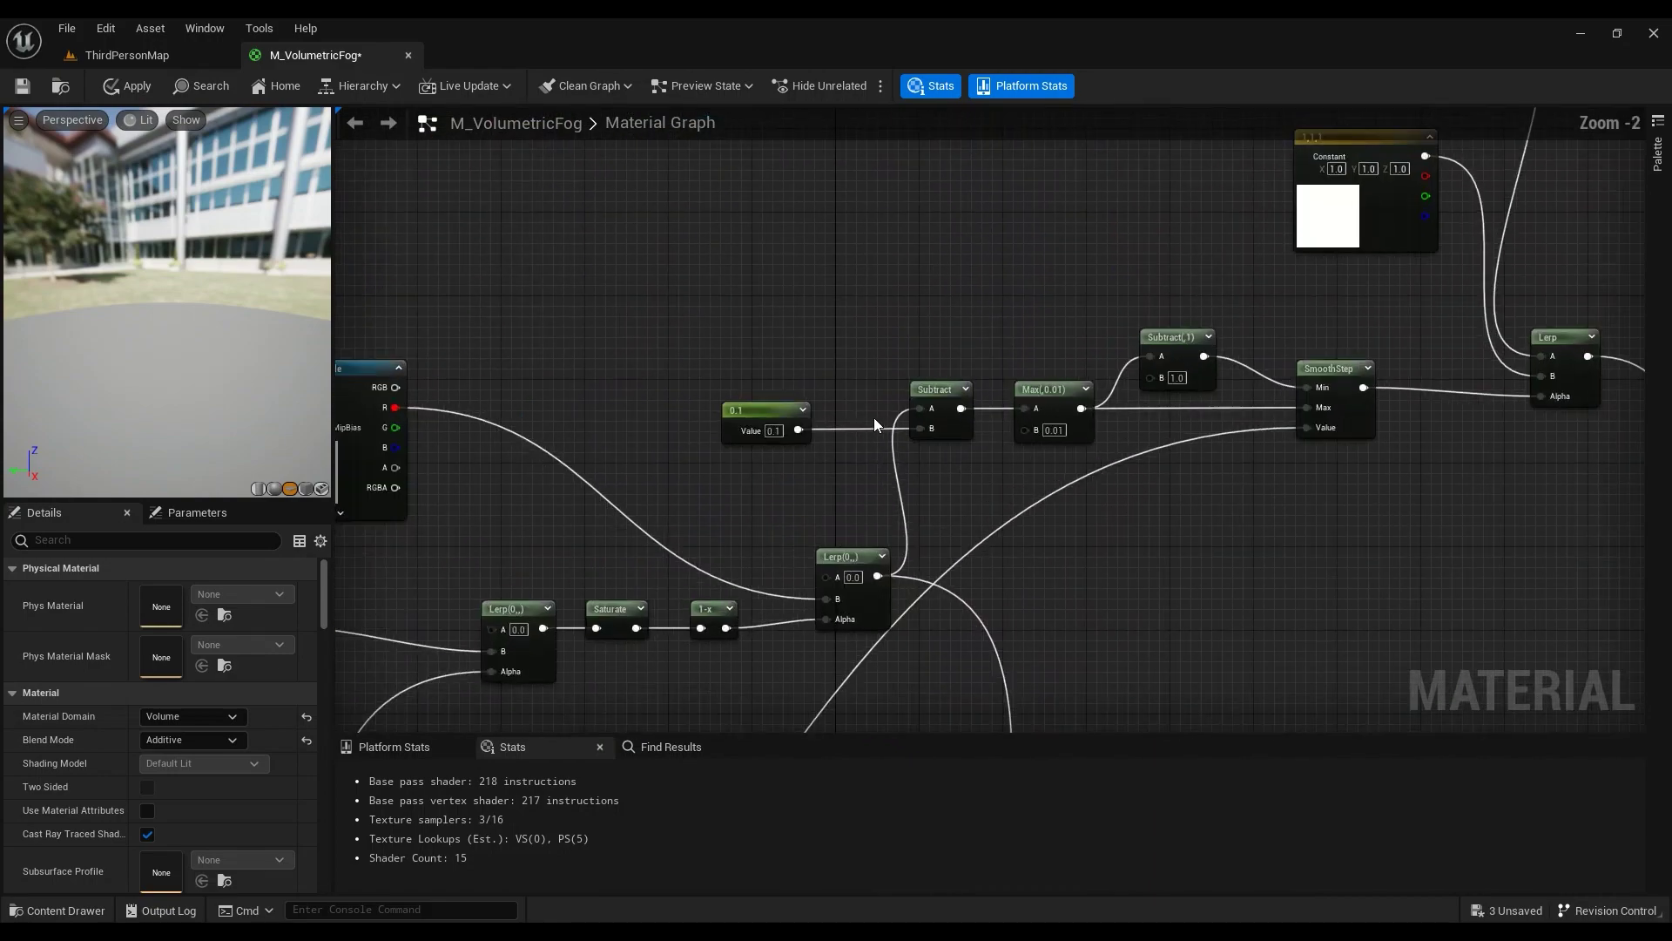
right_click_drag(1475, 357, 1316, 320)
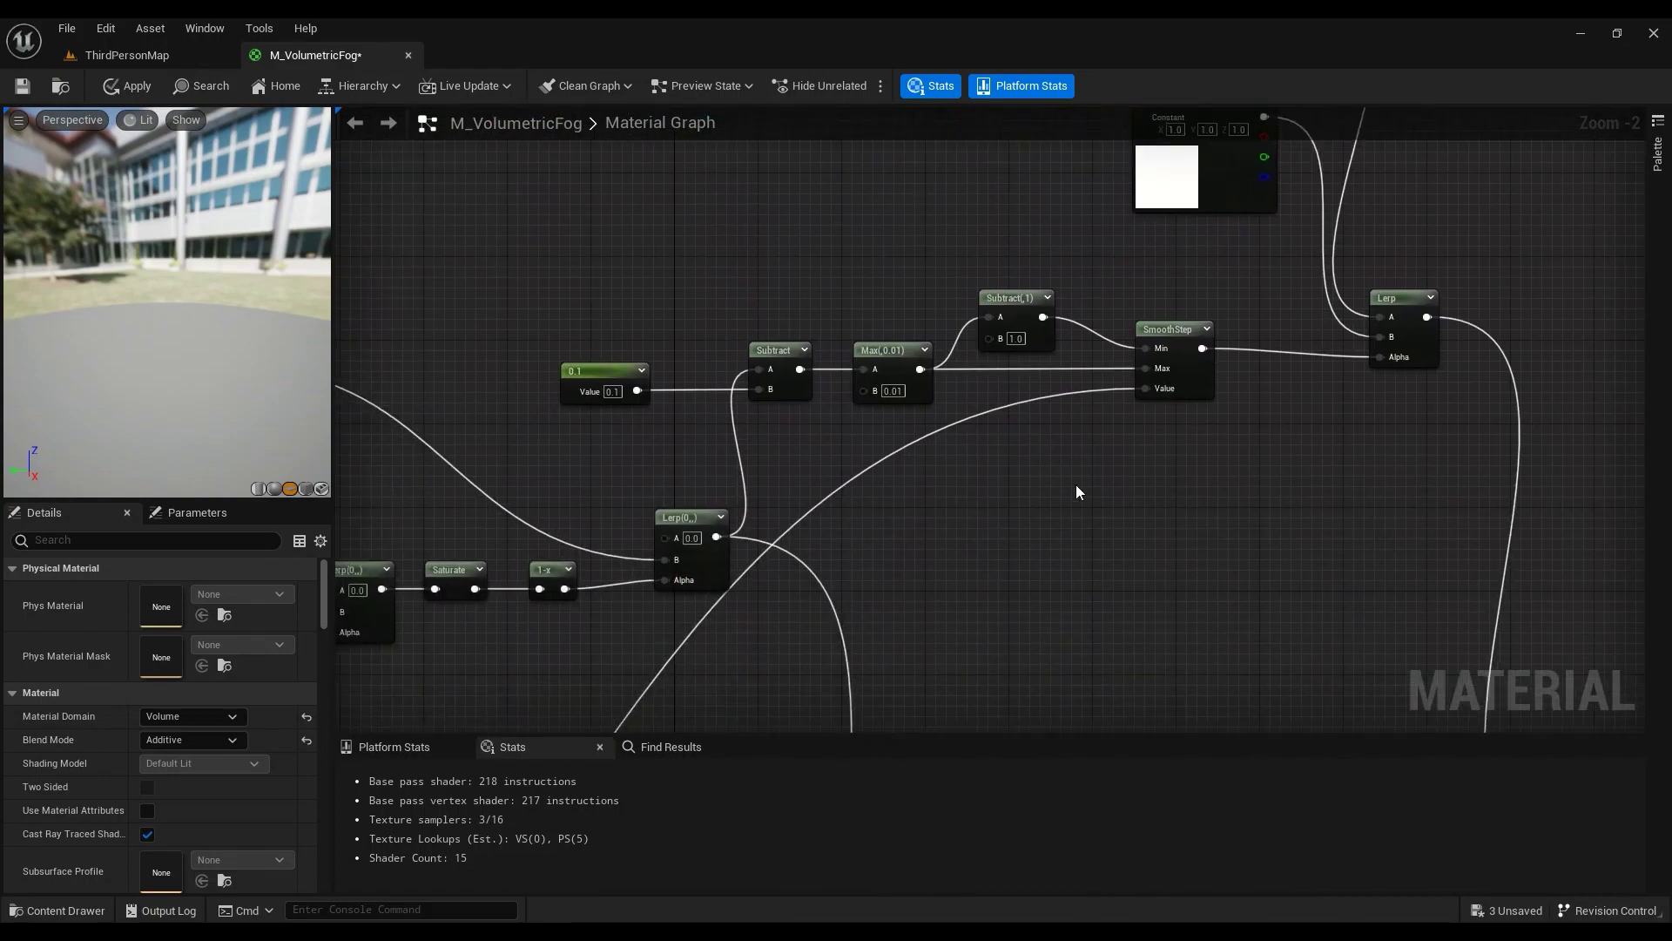
scroll(1076, 491, "down", 2)
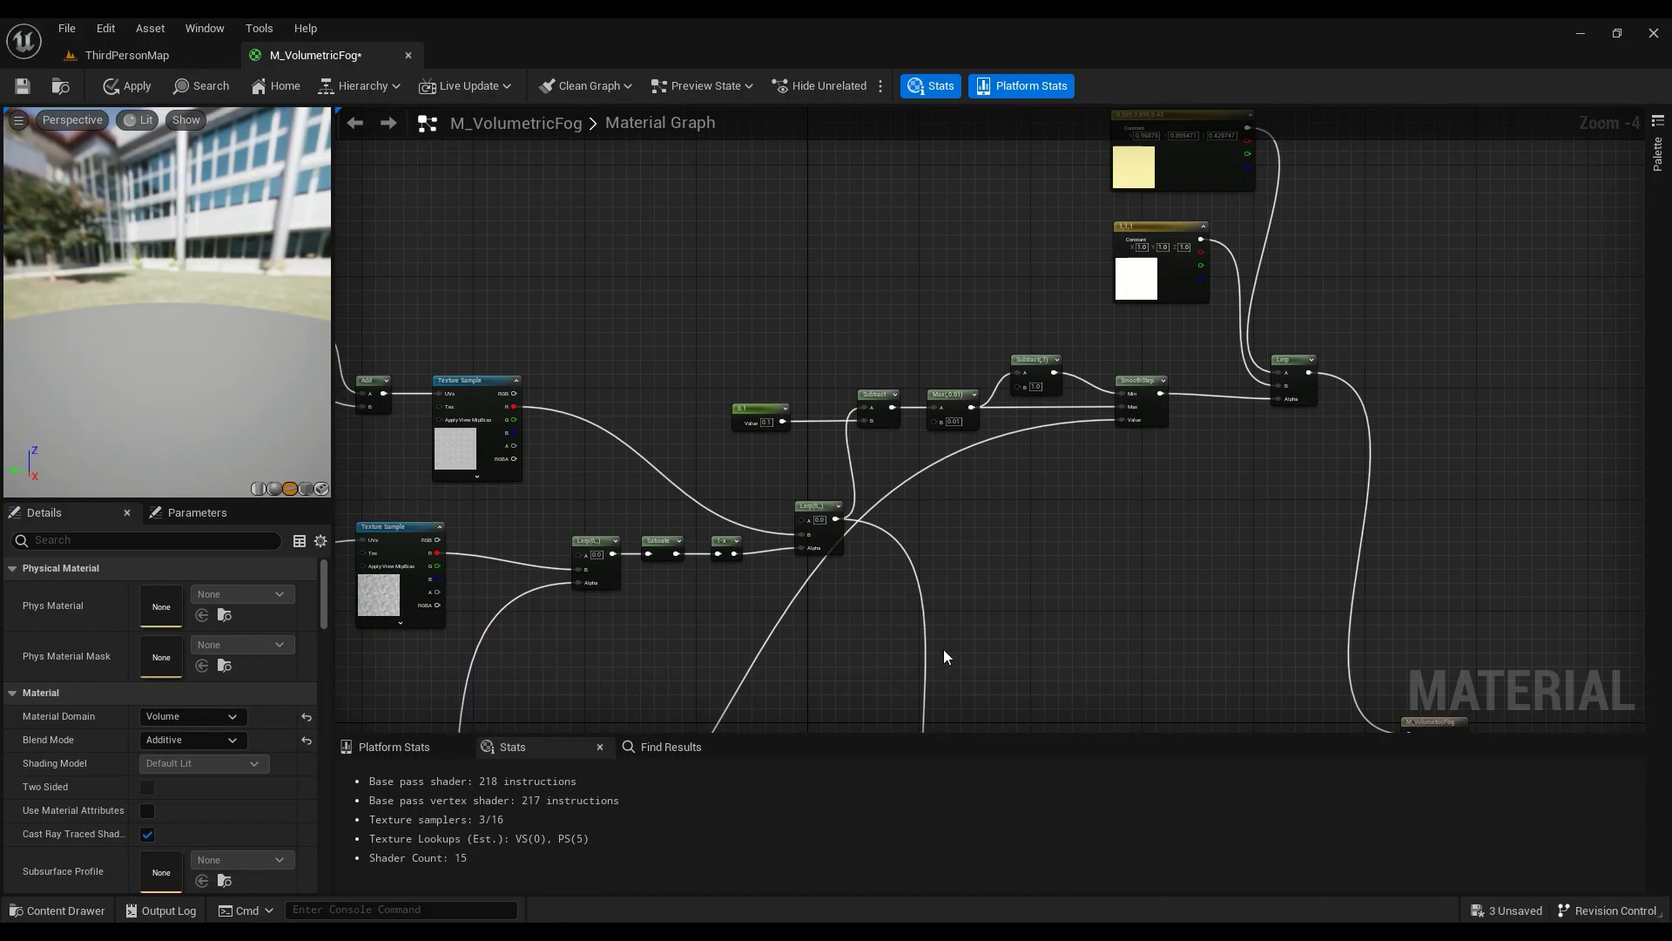
right_click_drag(963, 714, 974, 512)
scroll(974, 514, "down", 1)
right_click_drag(1006, 711, 998, 19)
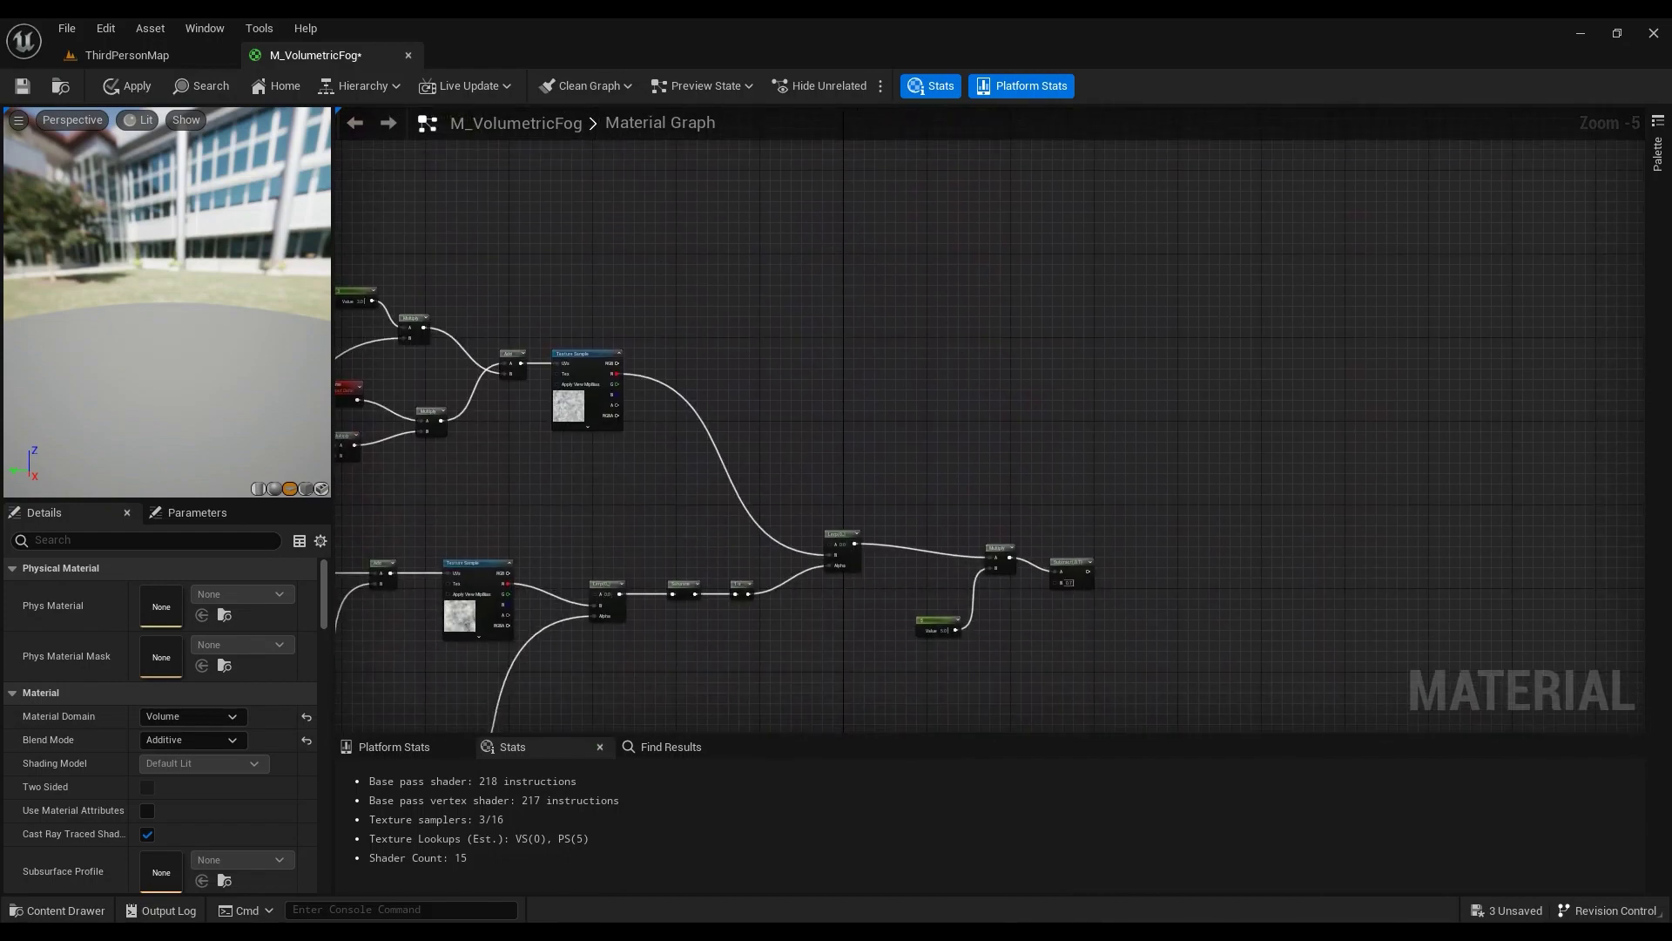
right_click_drag(906, 511, 907, 512)
Step: Add a Subtract node fed by the rebuilt graph's final Lerp and place it above the Multiply node
left_click_drag(855, 545, 902, 463)
type("subt")
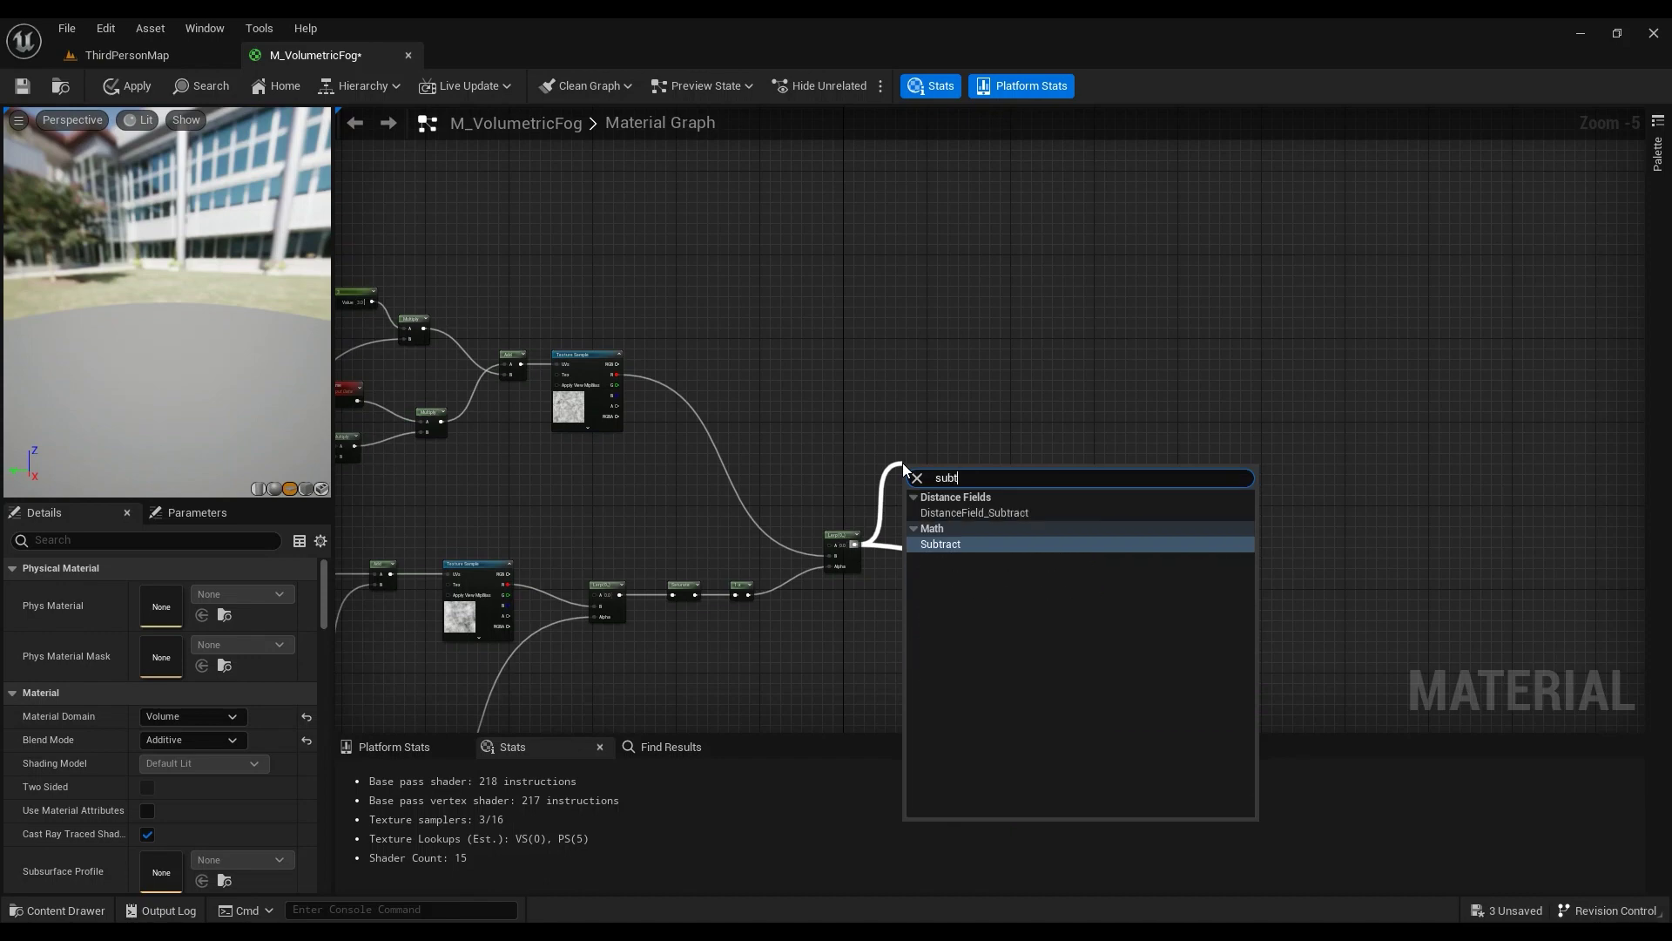
key("Return")
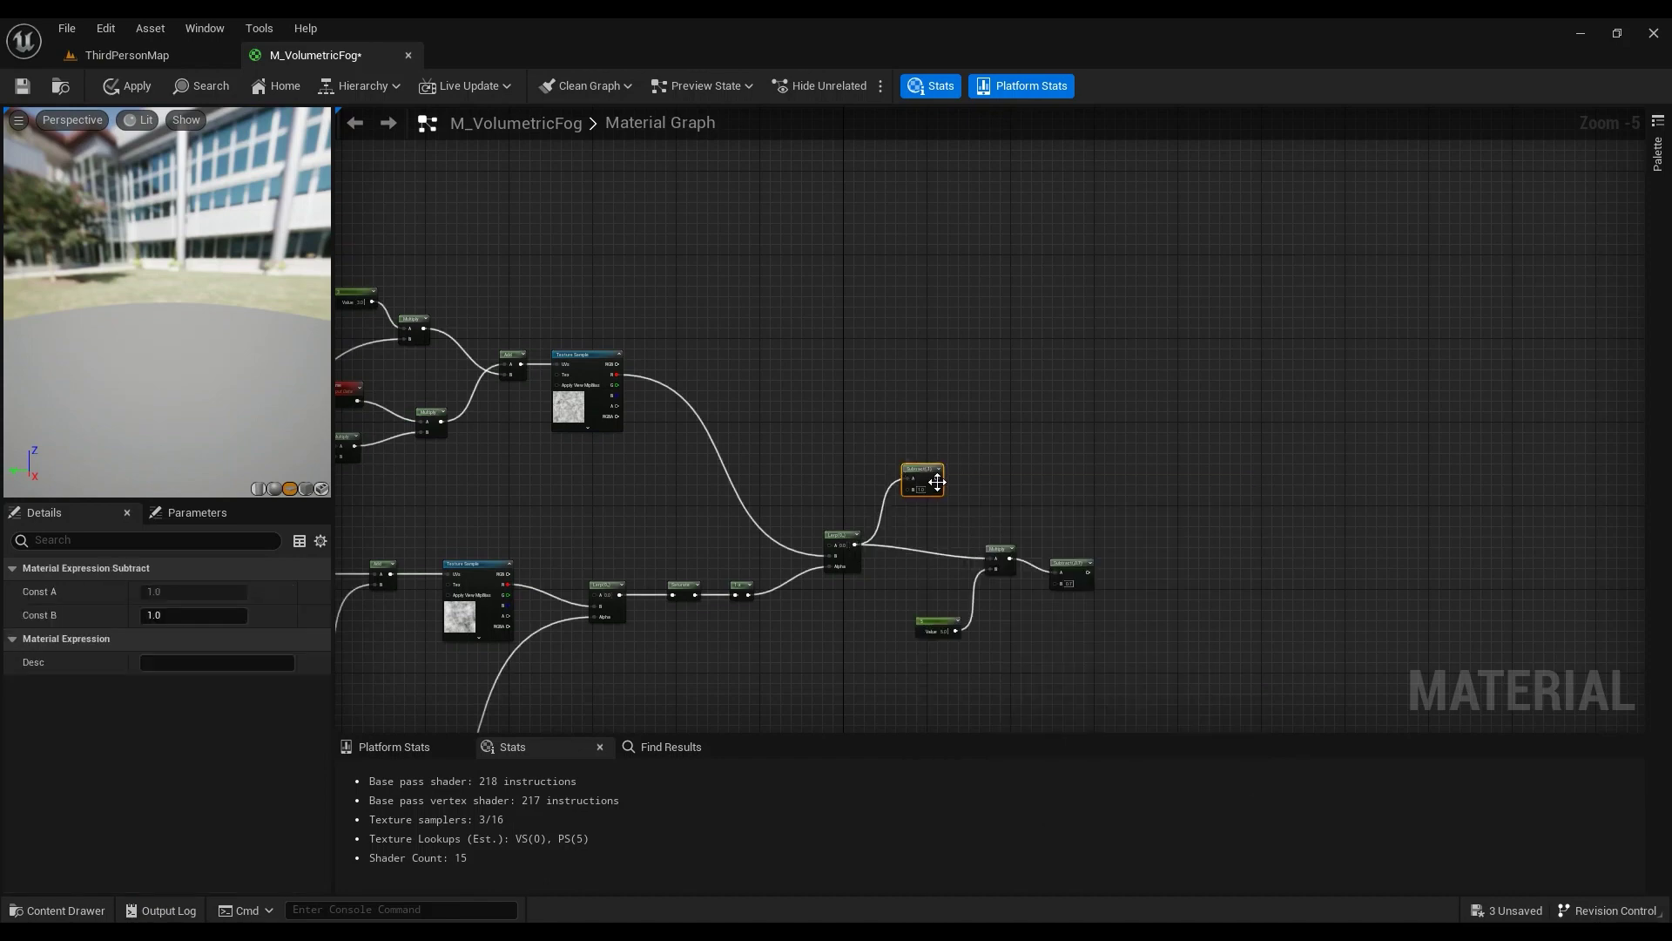
left_click_drag(936, 479, 952, 404)
scroll(921, 476, "up", 2)
left_click_drag(897, 479, 984, 314, "ctrl")
scroll(977, 451, "down", 3)
Step: Add a constant of 0.1 and wire it to the new Subtract's B input, with the Lerp feeding A
right_click_drag(977, 452, 944, 704)
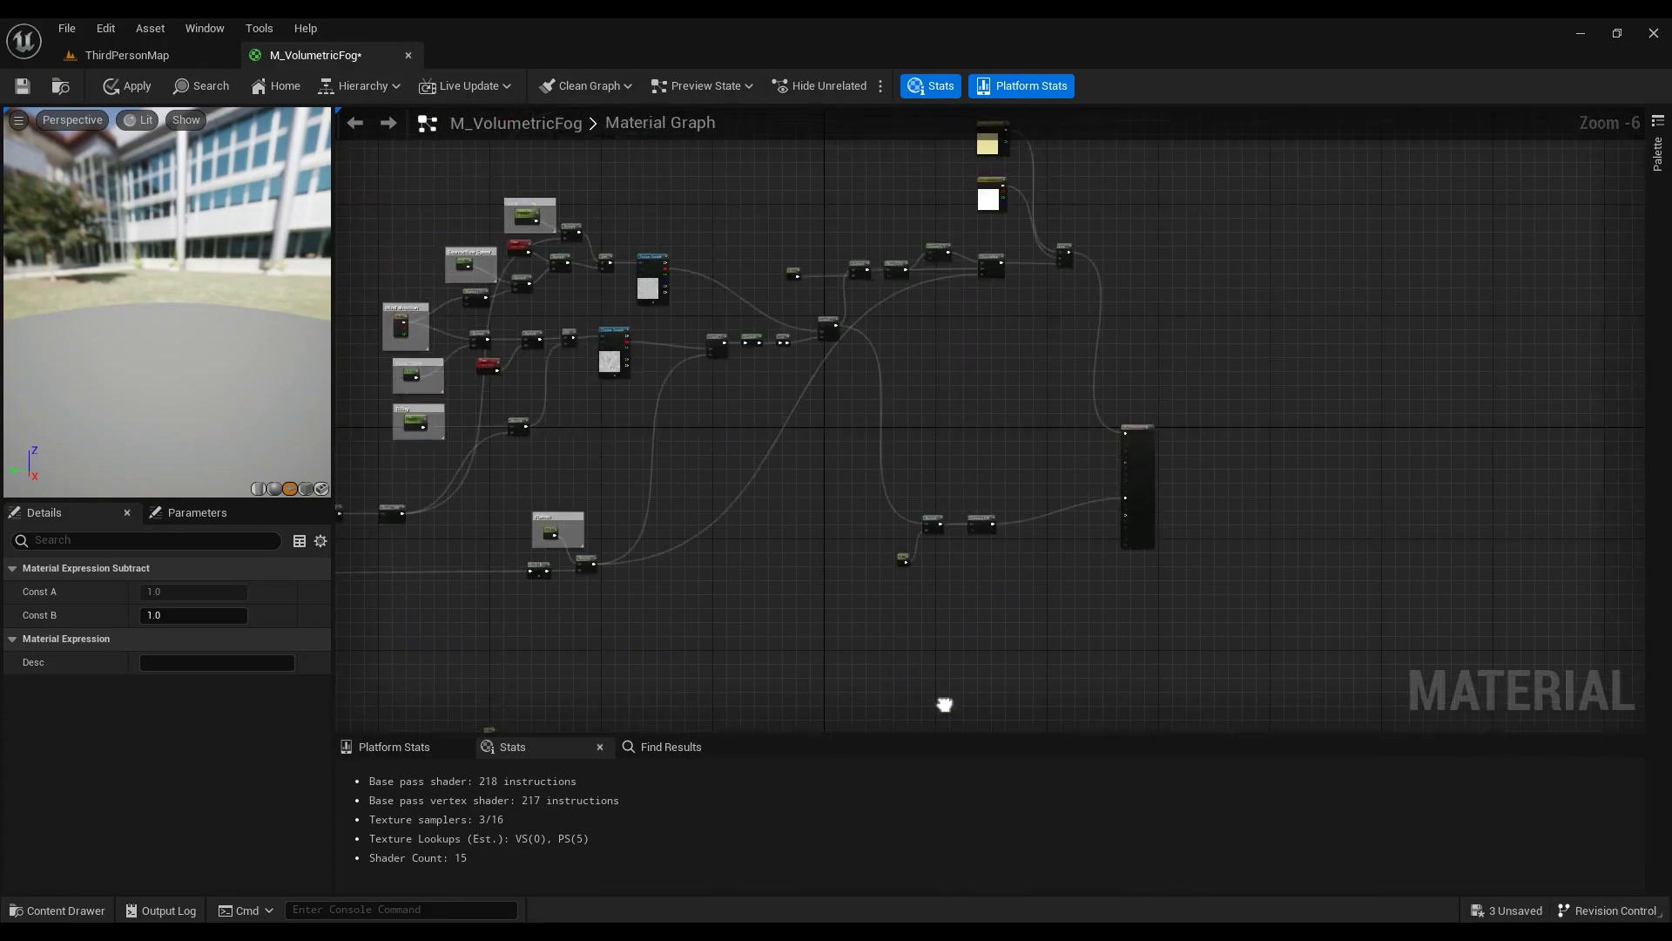
scroll(839, 293, "up", 3)
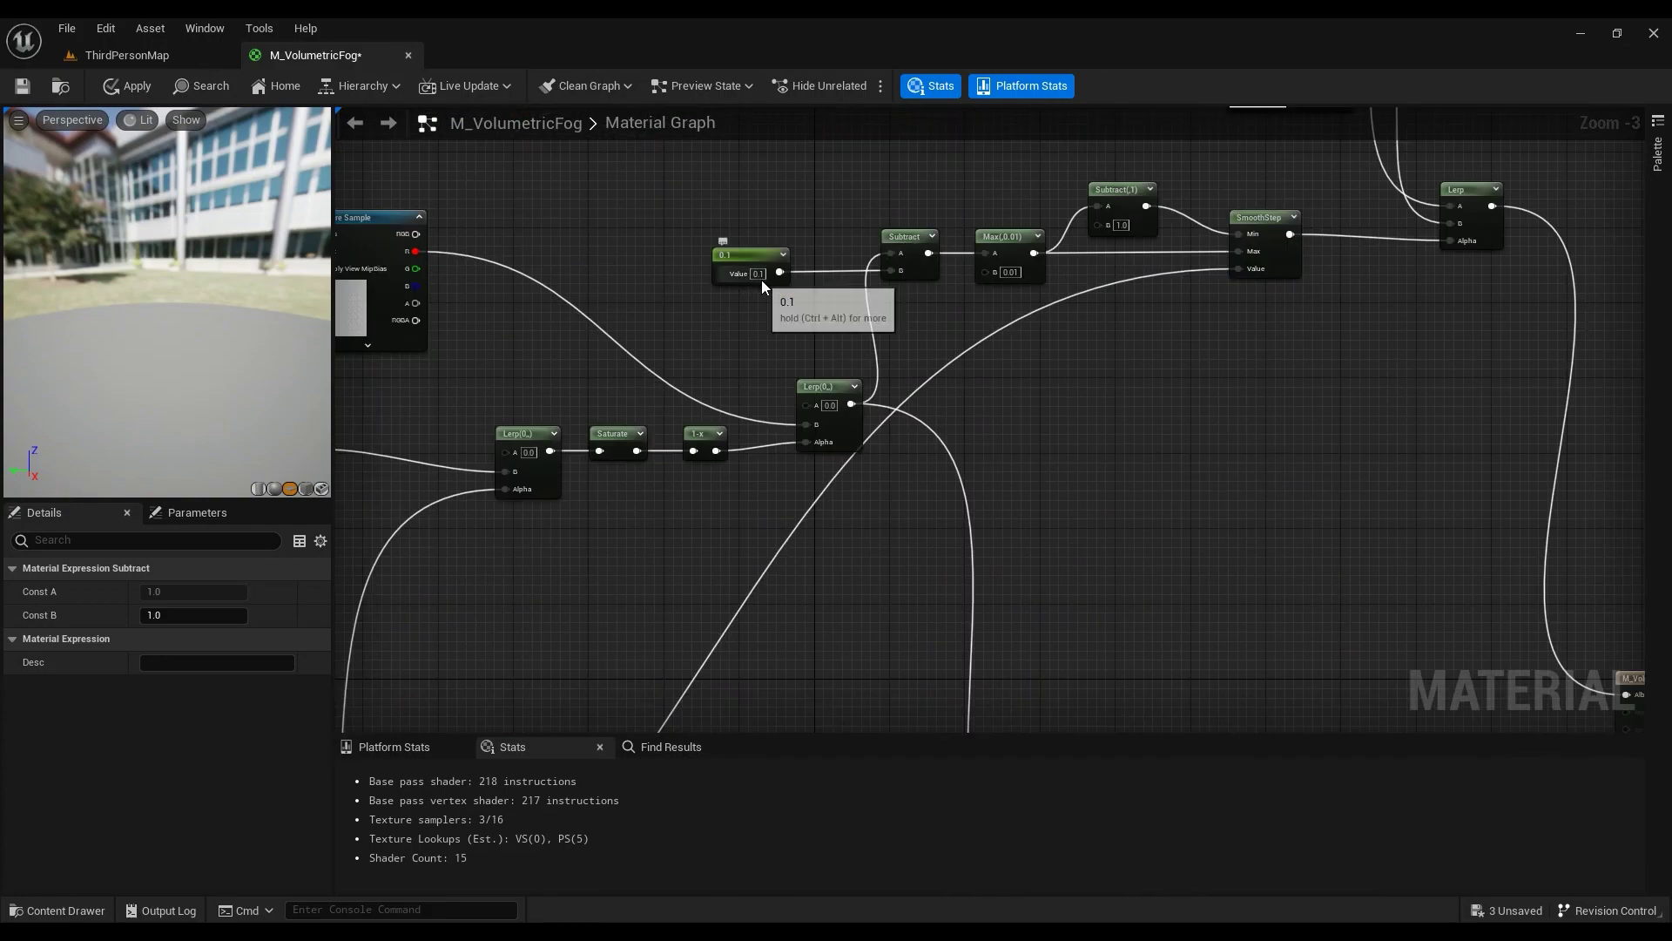
scroll(870, 461, "down", 4)
scroll(927, 504, "up", 6)
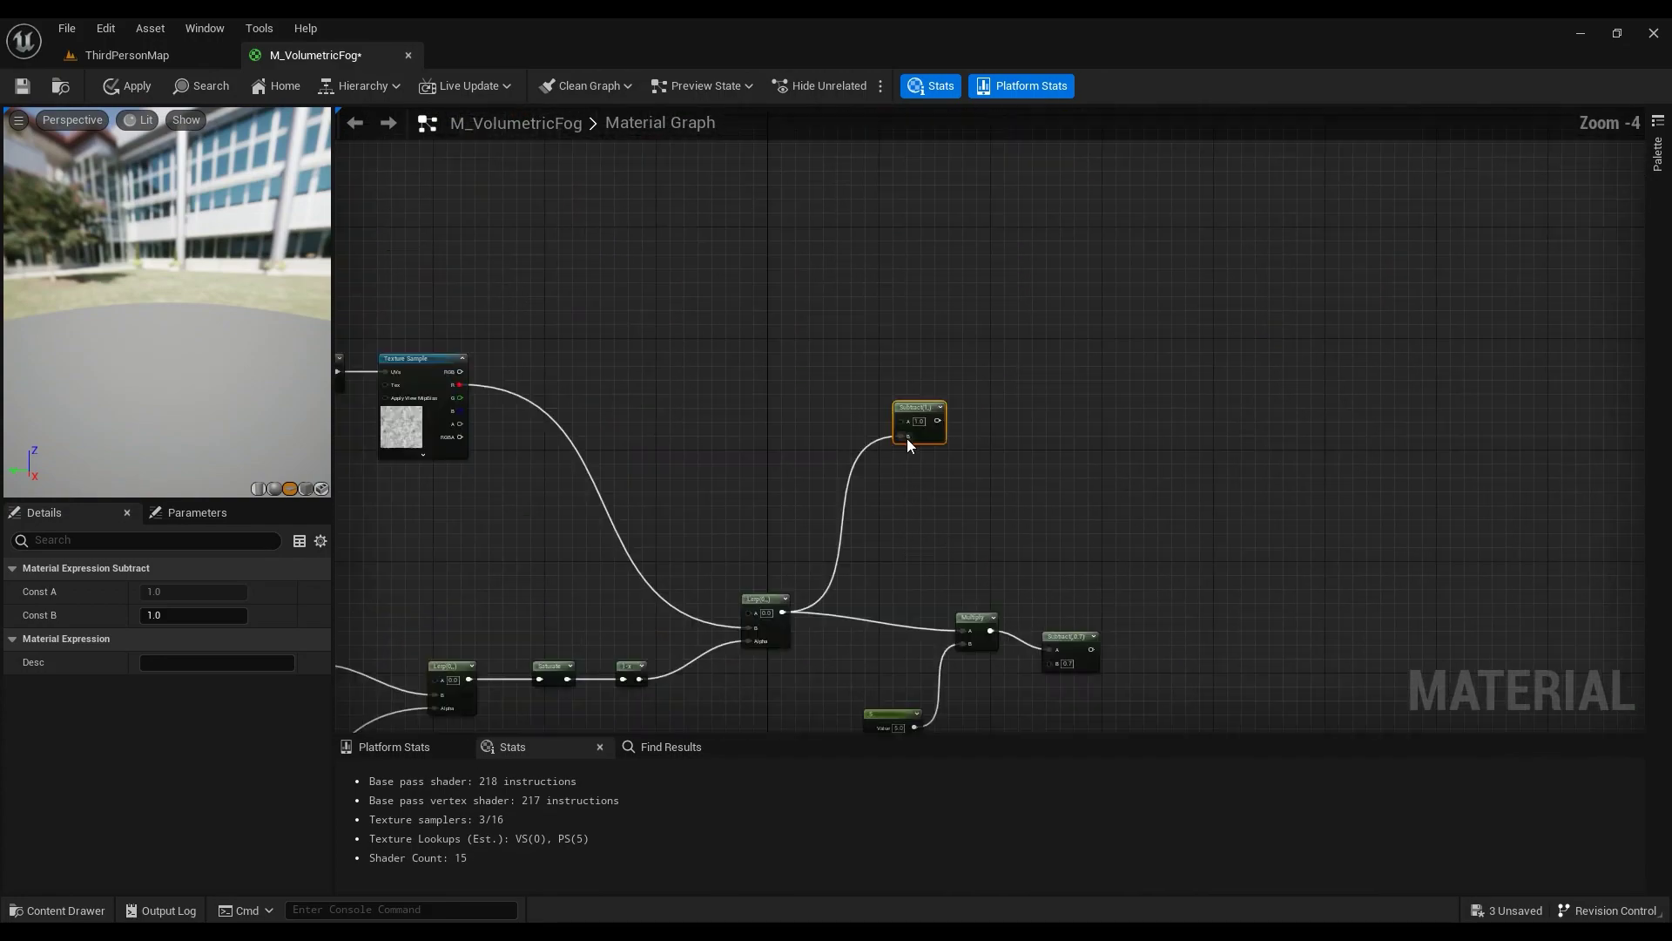
left_click(792, 486)
left_click_drag(883, 512, 967, 516)
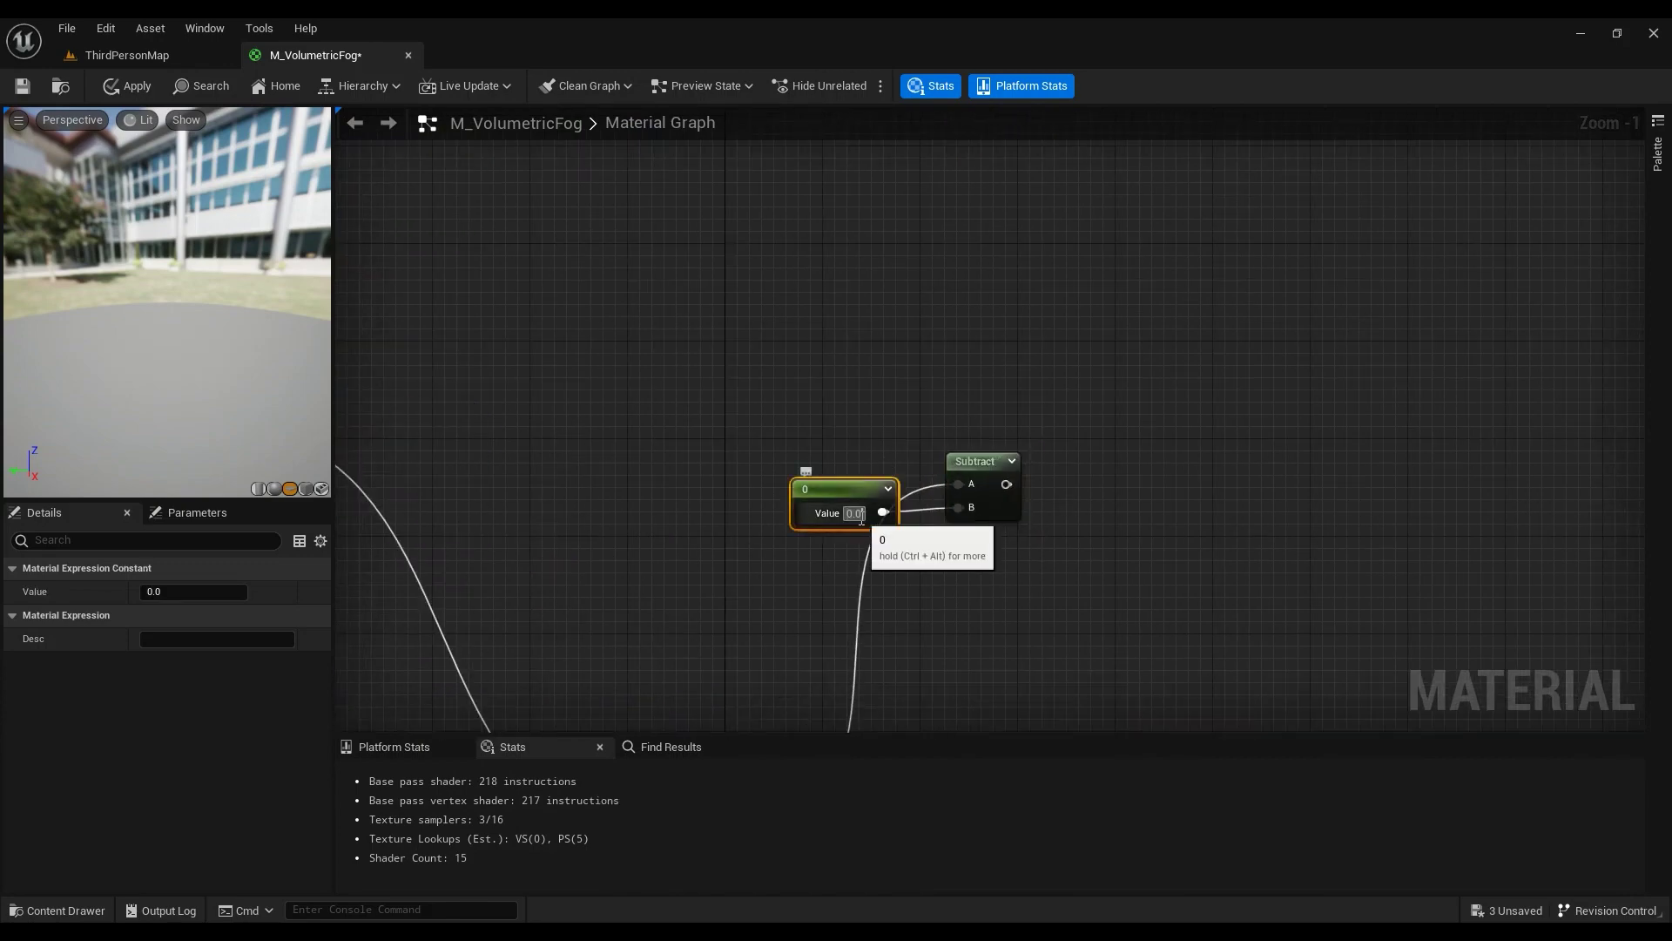
key("Return")
Step: Add a Max node fed by the rebuilt graph's new Subtract output and set its B value to 0.01
scroll(942, 503, "down", 4)
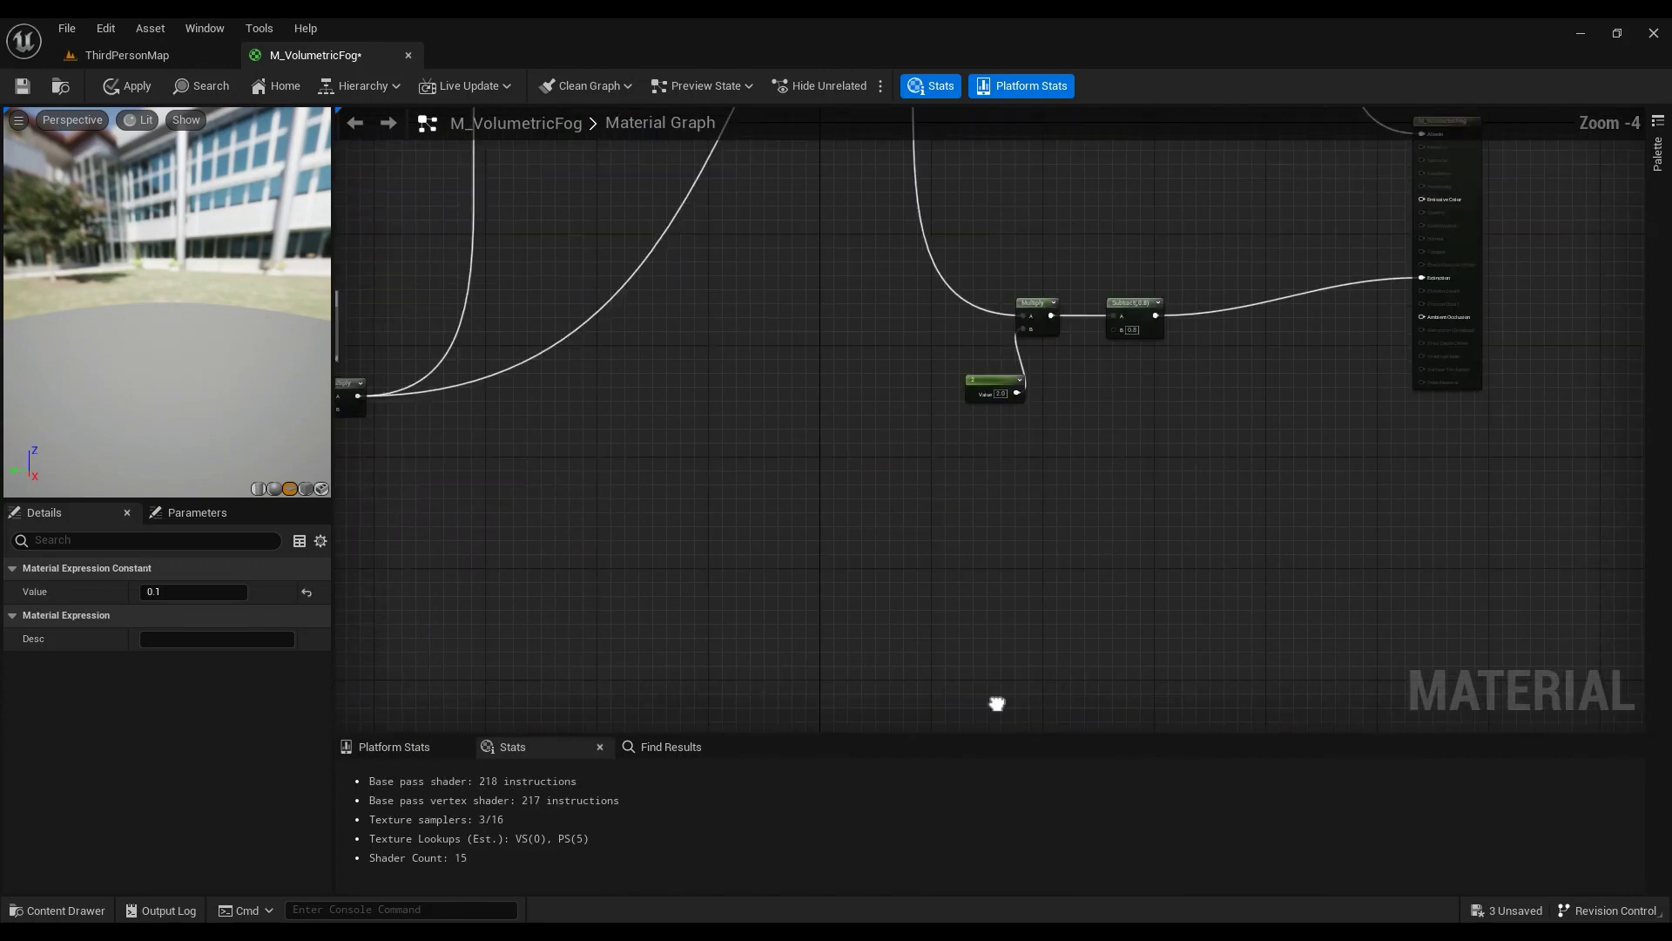
scroll(943, 258, "up", 2)
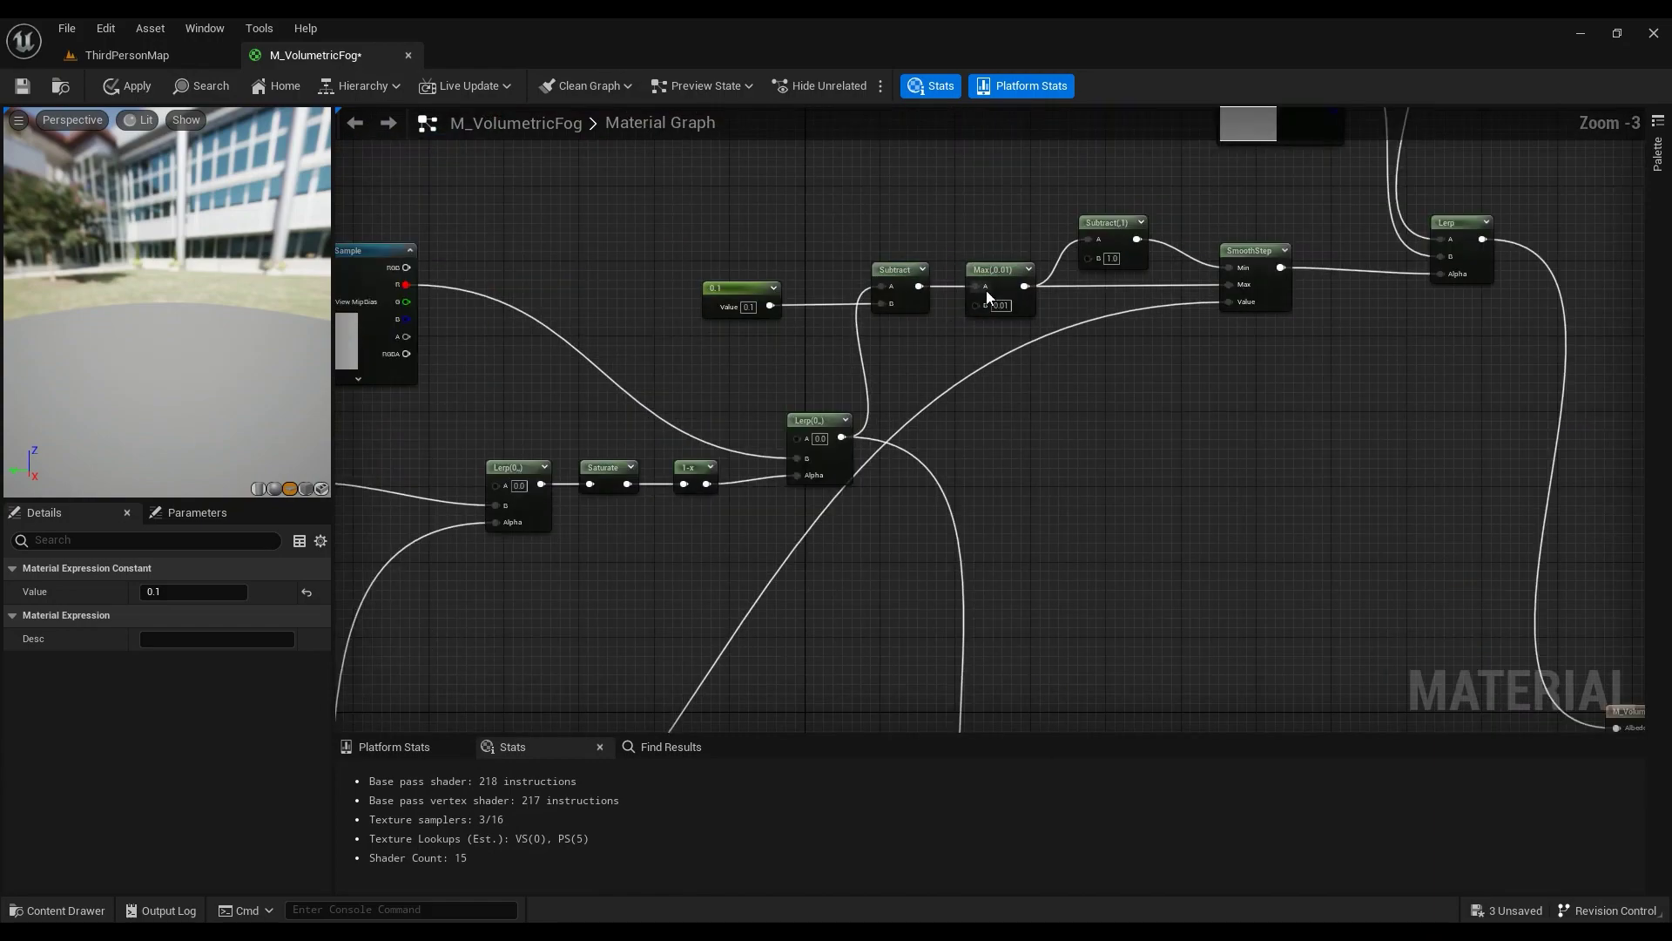
scroll(991, 307, "down", 2)
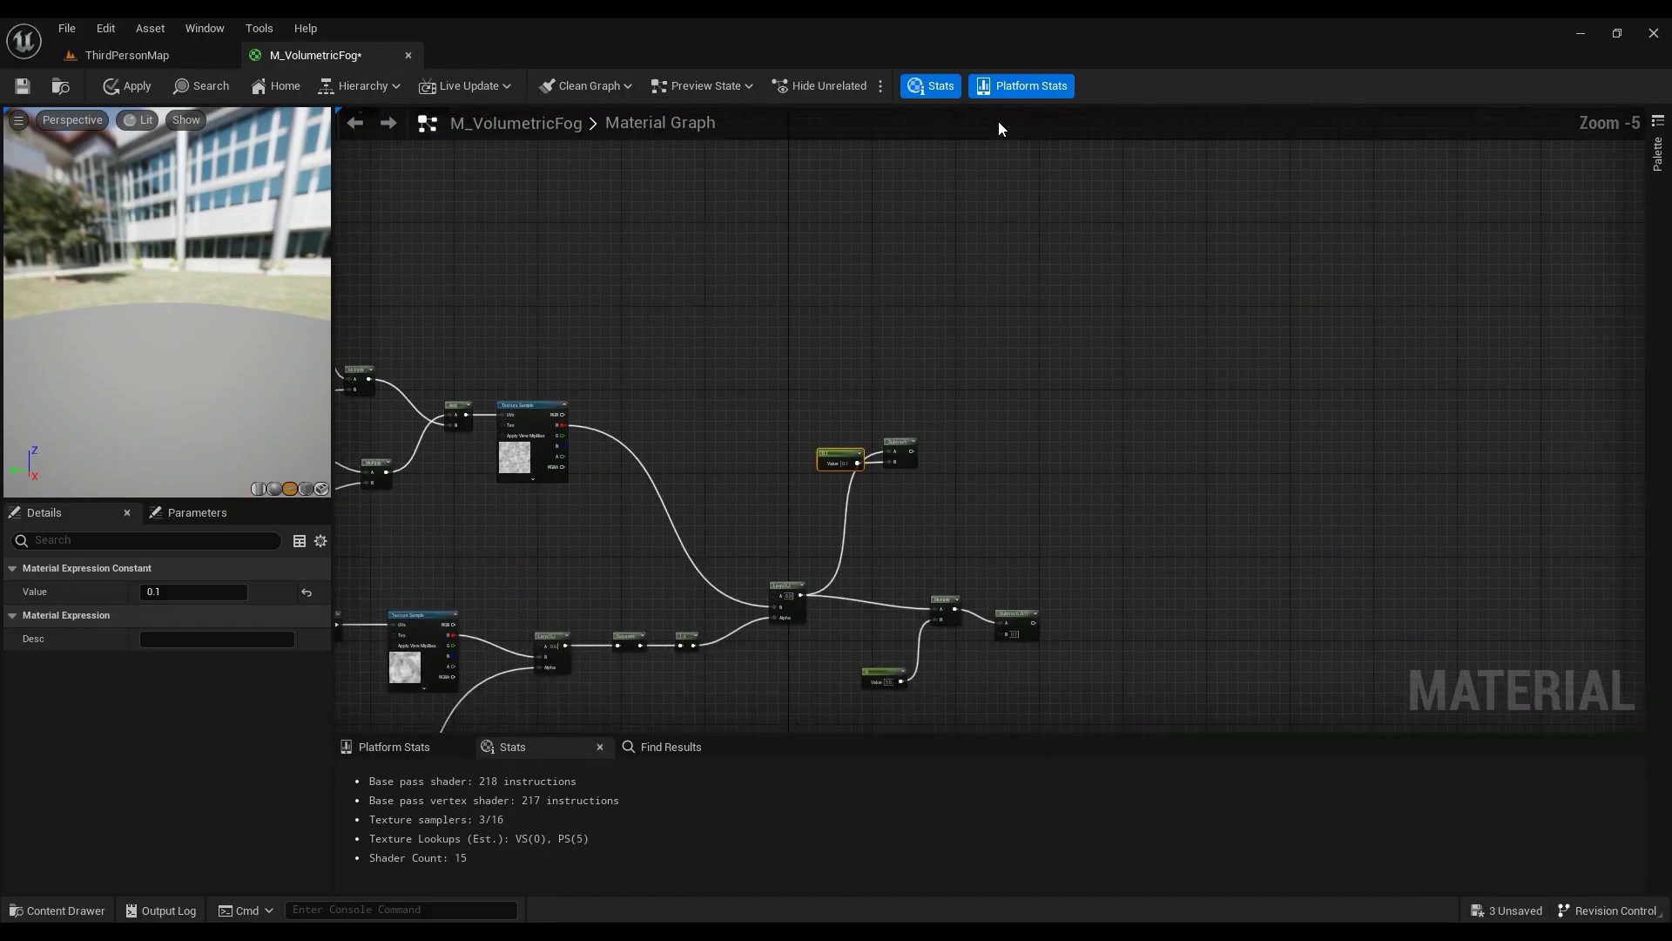
left_click_drag(910, 452, 956, 453)
type("max")
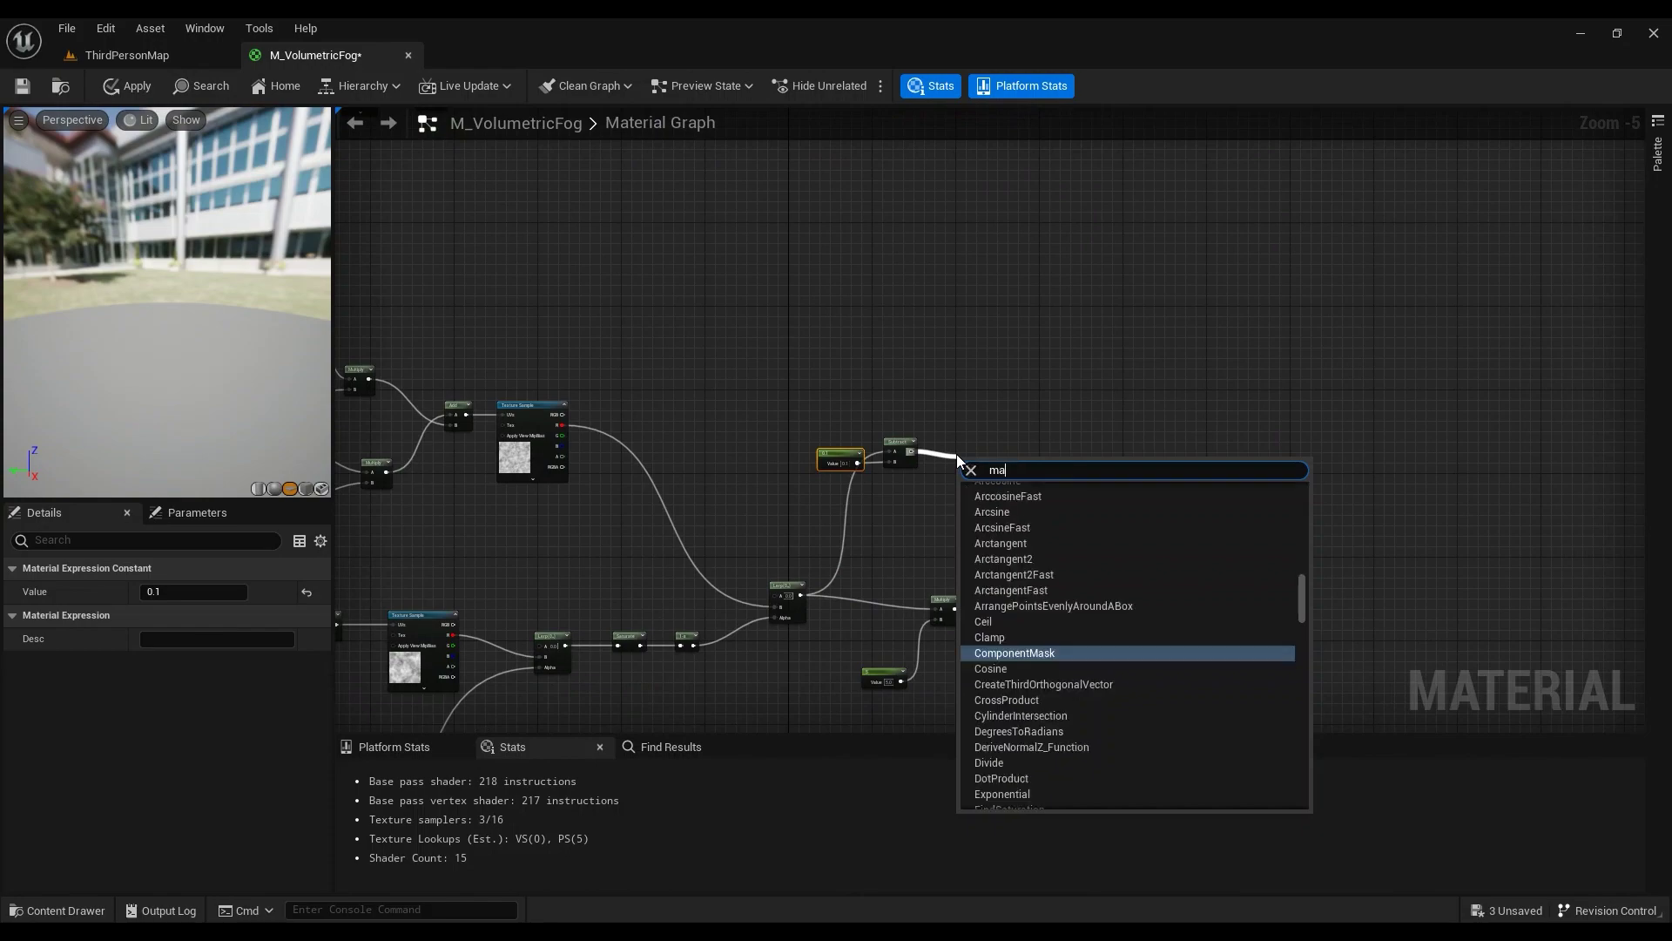
key("Return")
scroll(956, 453, "up", 5)
left_click(1006, 526)
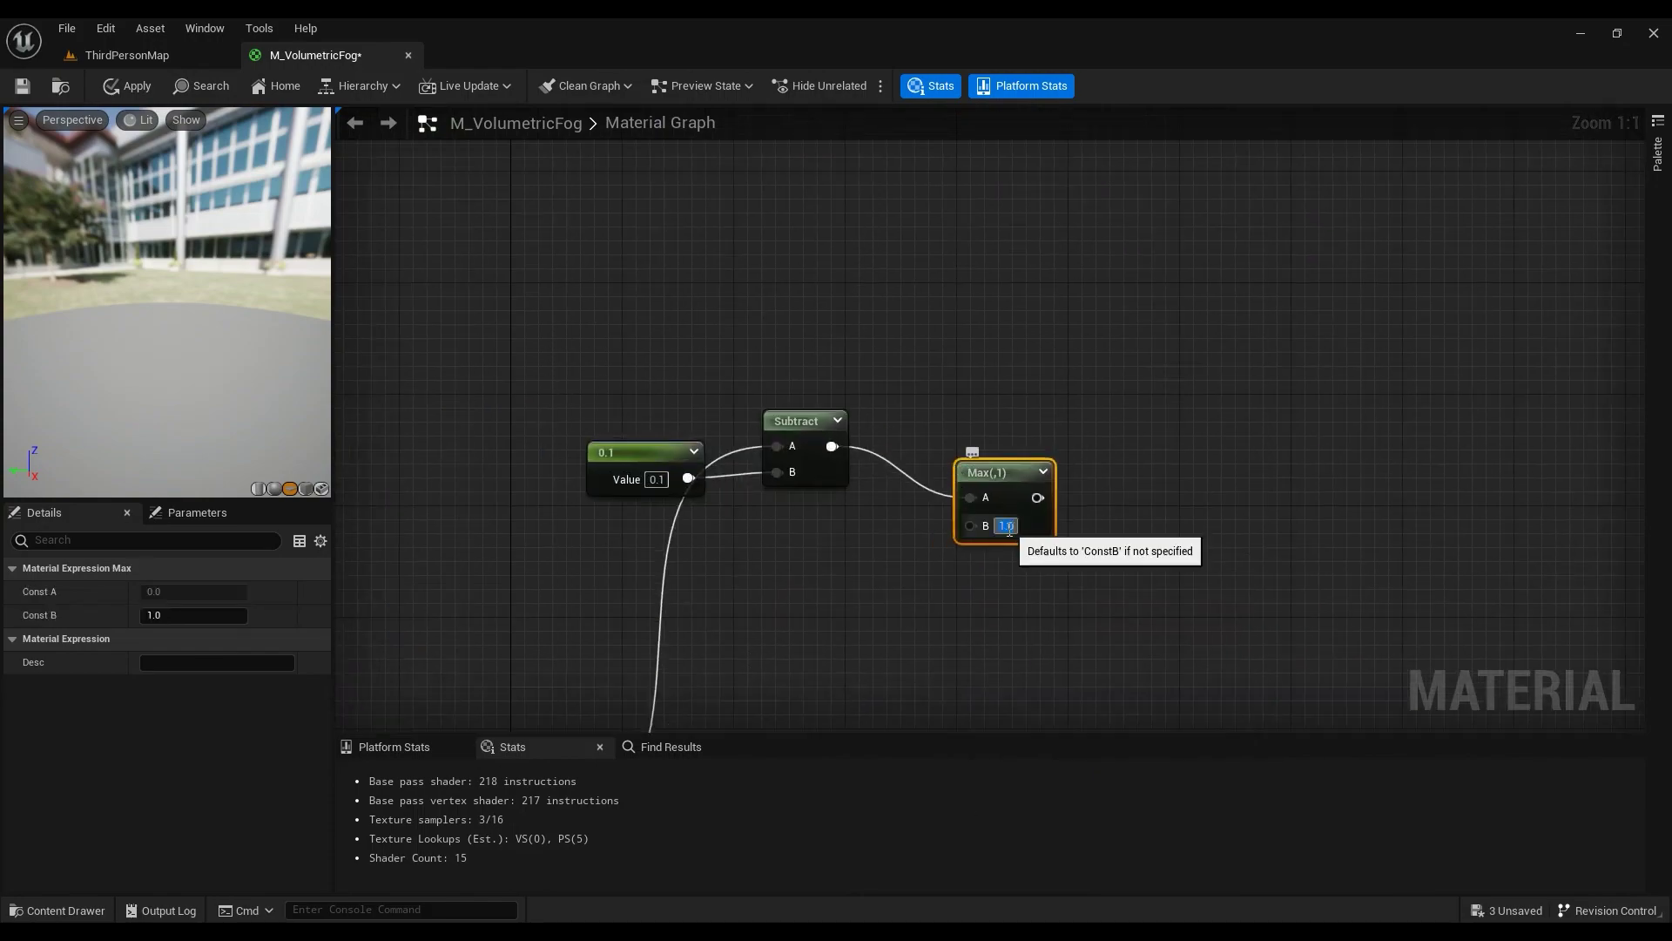
type("0.01")
key("Return")
Step: Add a SmoothStep node from the Max node's output and place it further along the rebuilt chain
scroll(1108, 221, "down", 5)
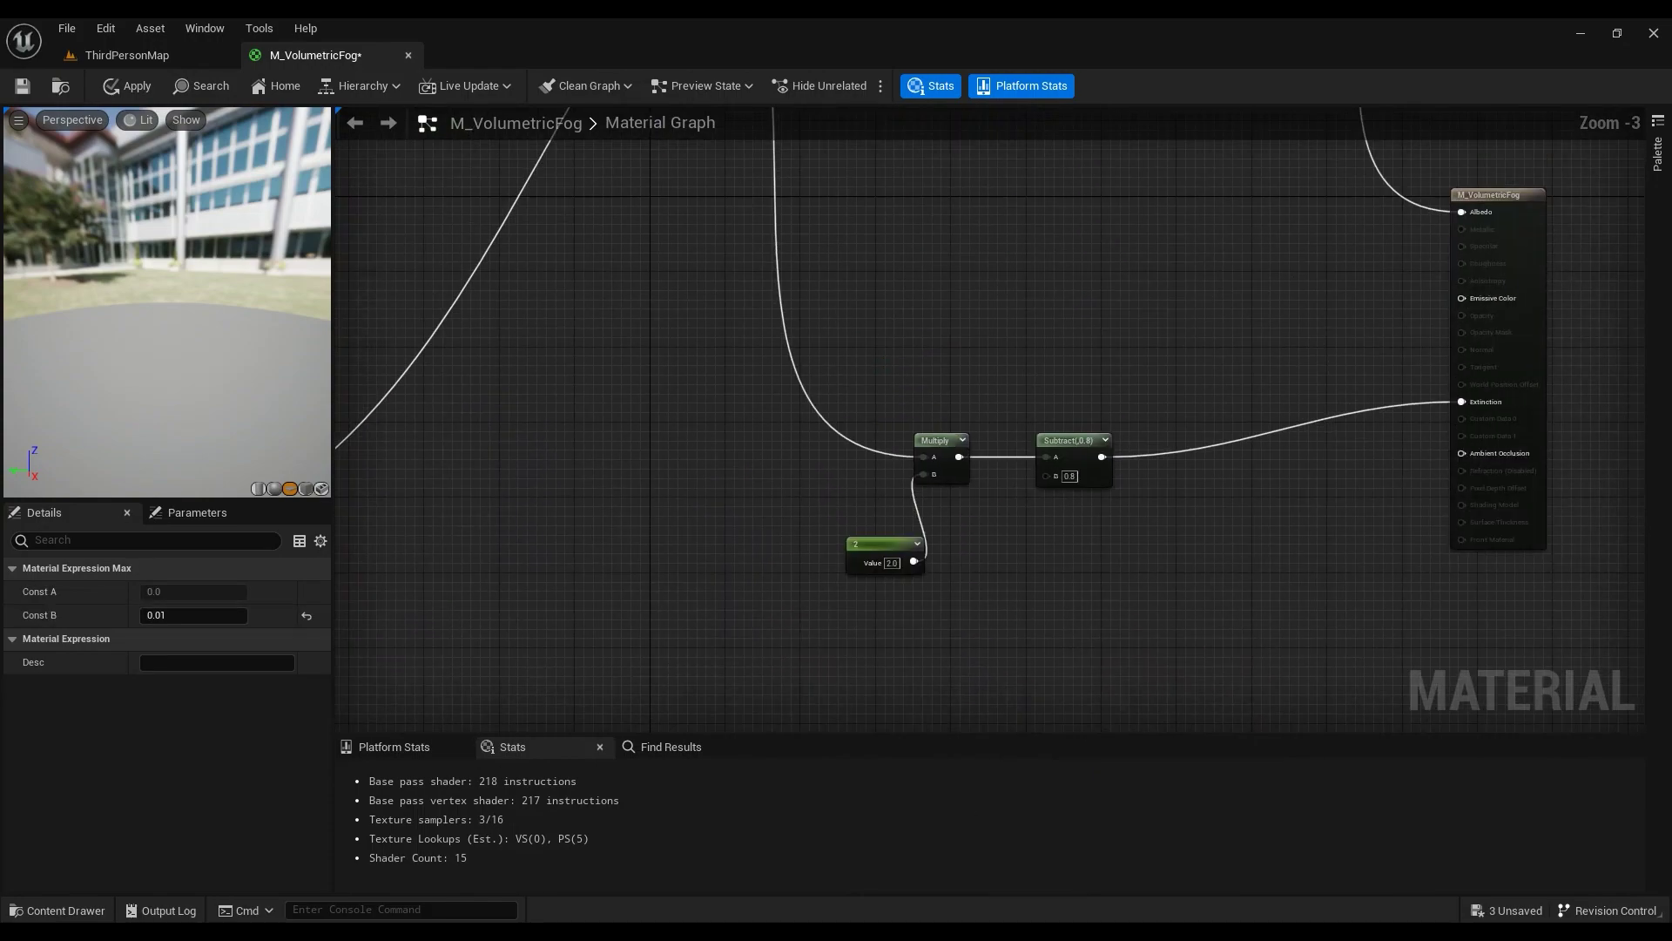
right_click_drag(1052, 284, 1027, 426)
scroll(925, 323, "up", 3)
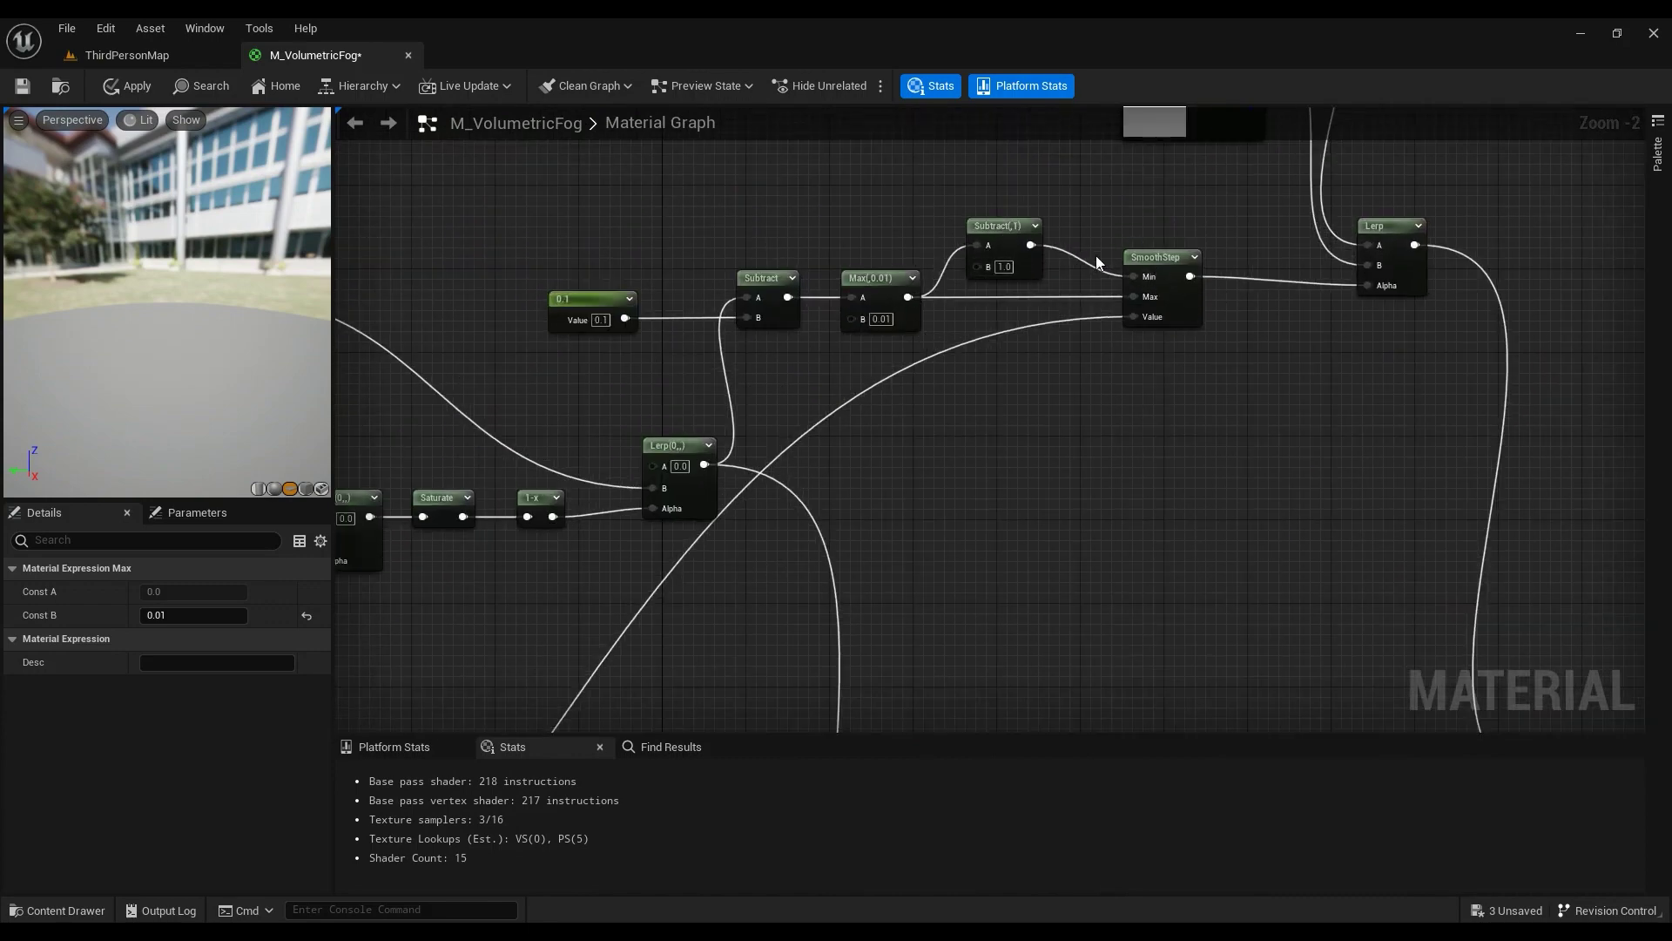
scroll(1008, 344, "down", 4)
right_click_drag(1052, 482, 996, 328)
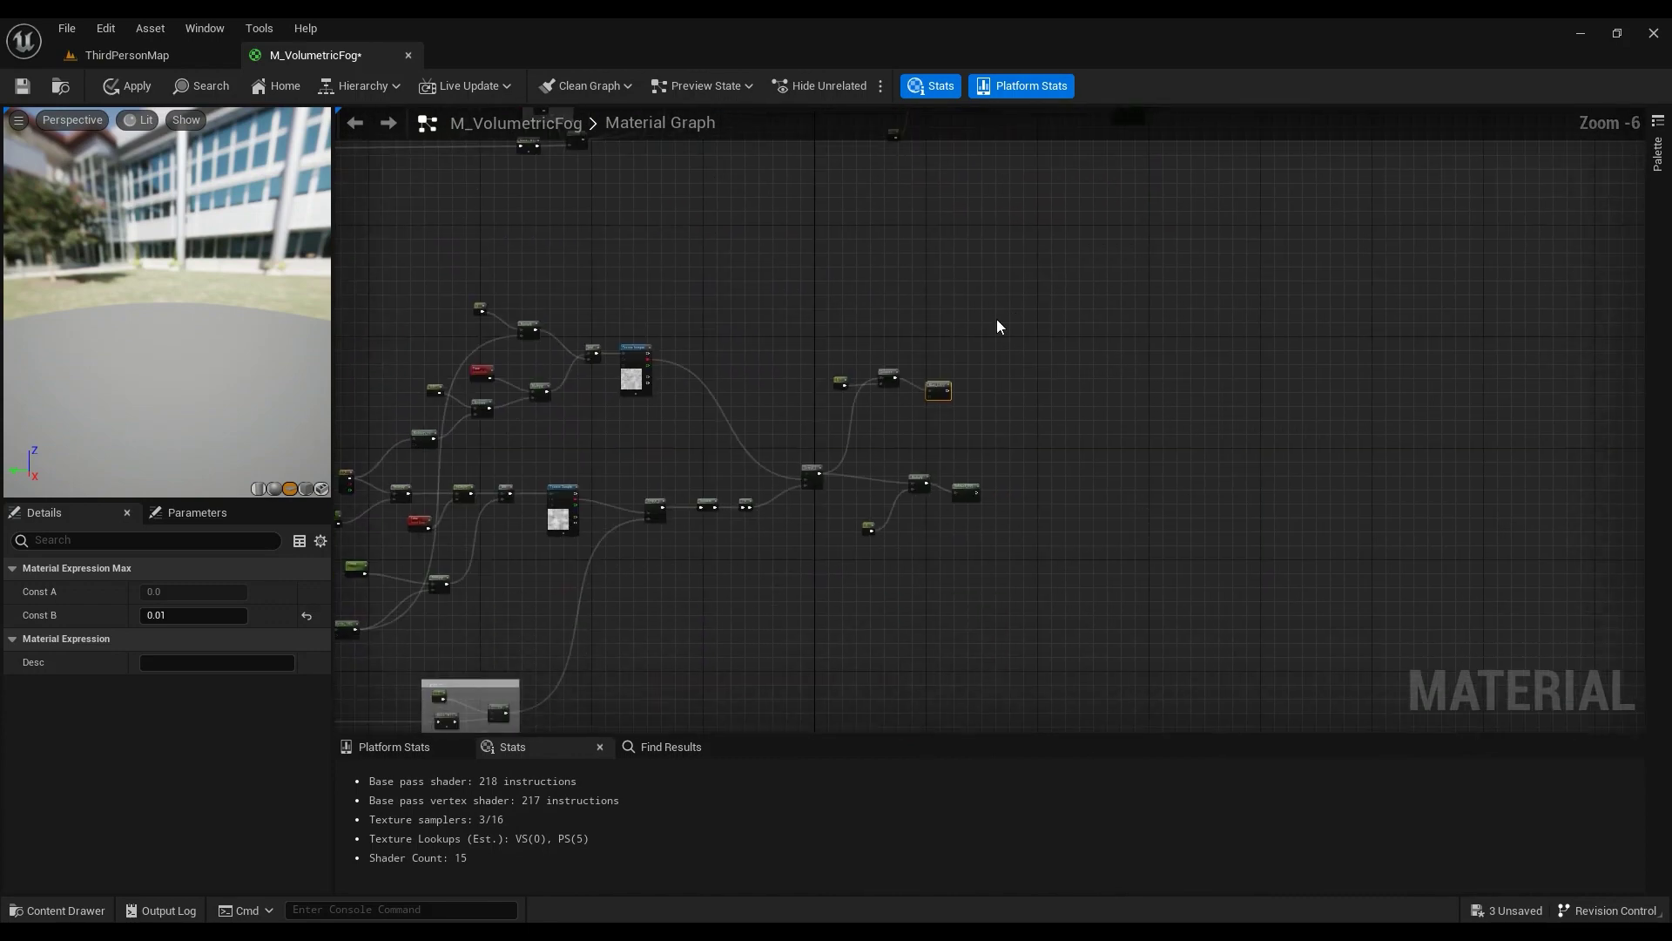
scroll(969, 388, "up", 3)
left_click_drag(911, 389, 960, 390)
type("smoot")
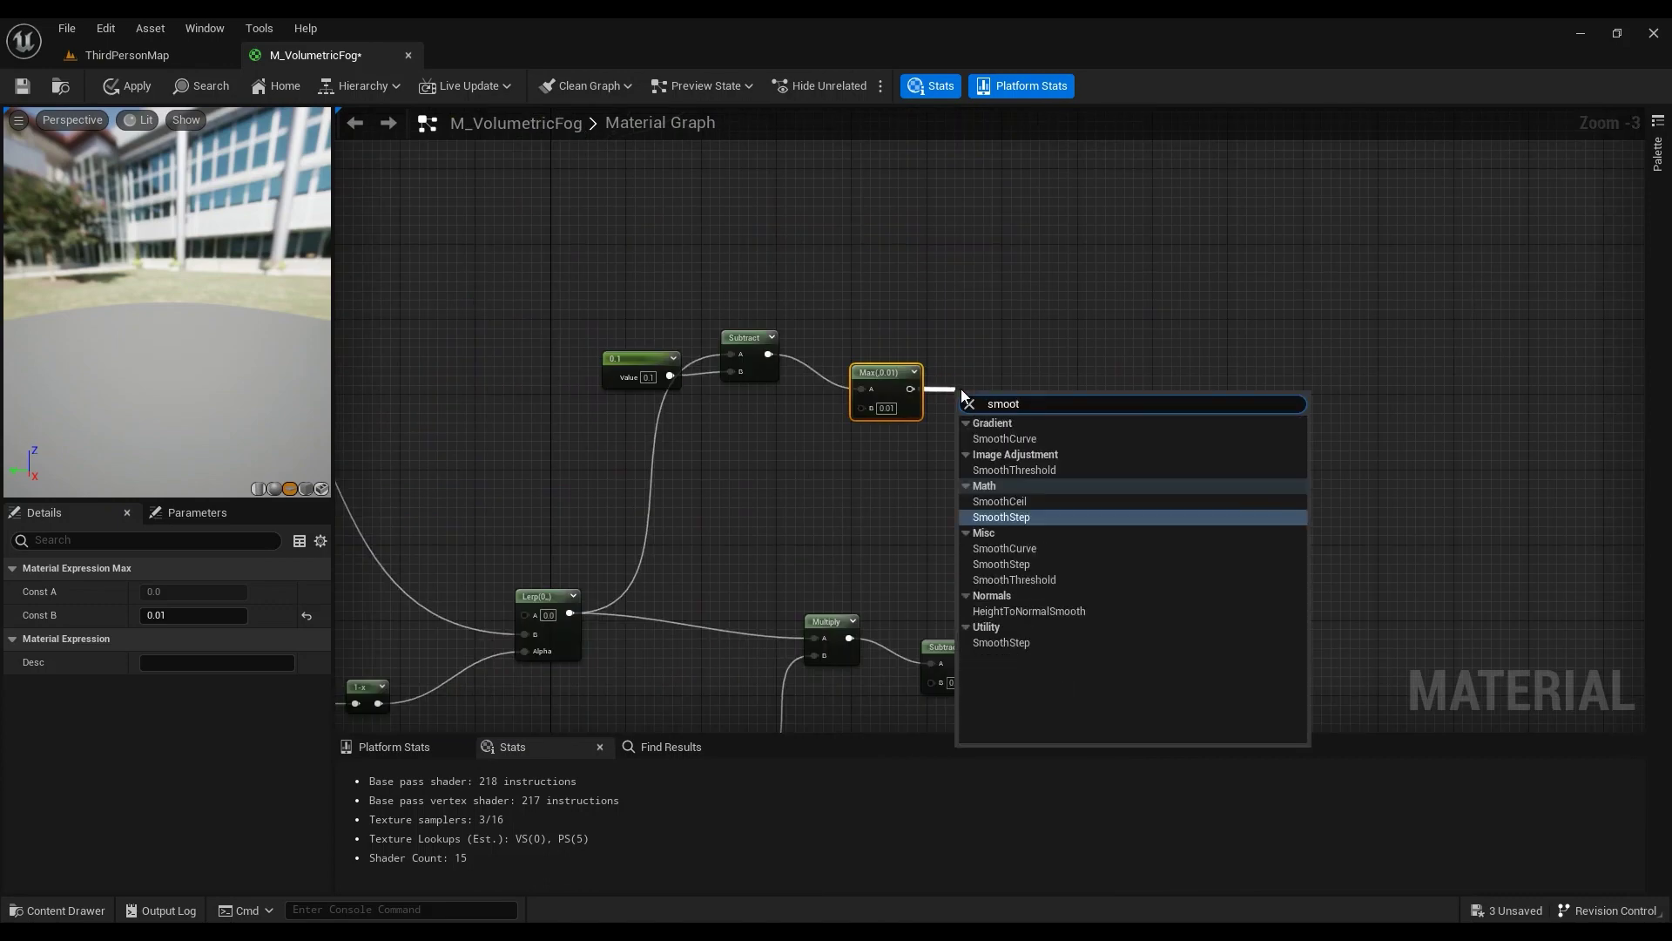
key("Return")
scroll(1084, 293, "up", 3)
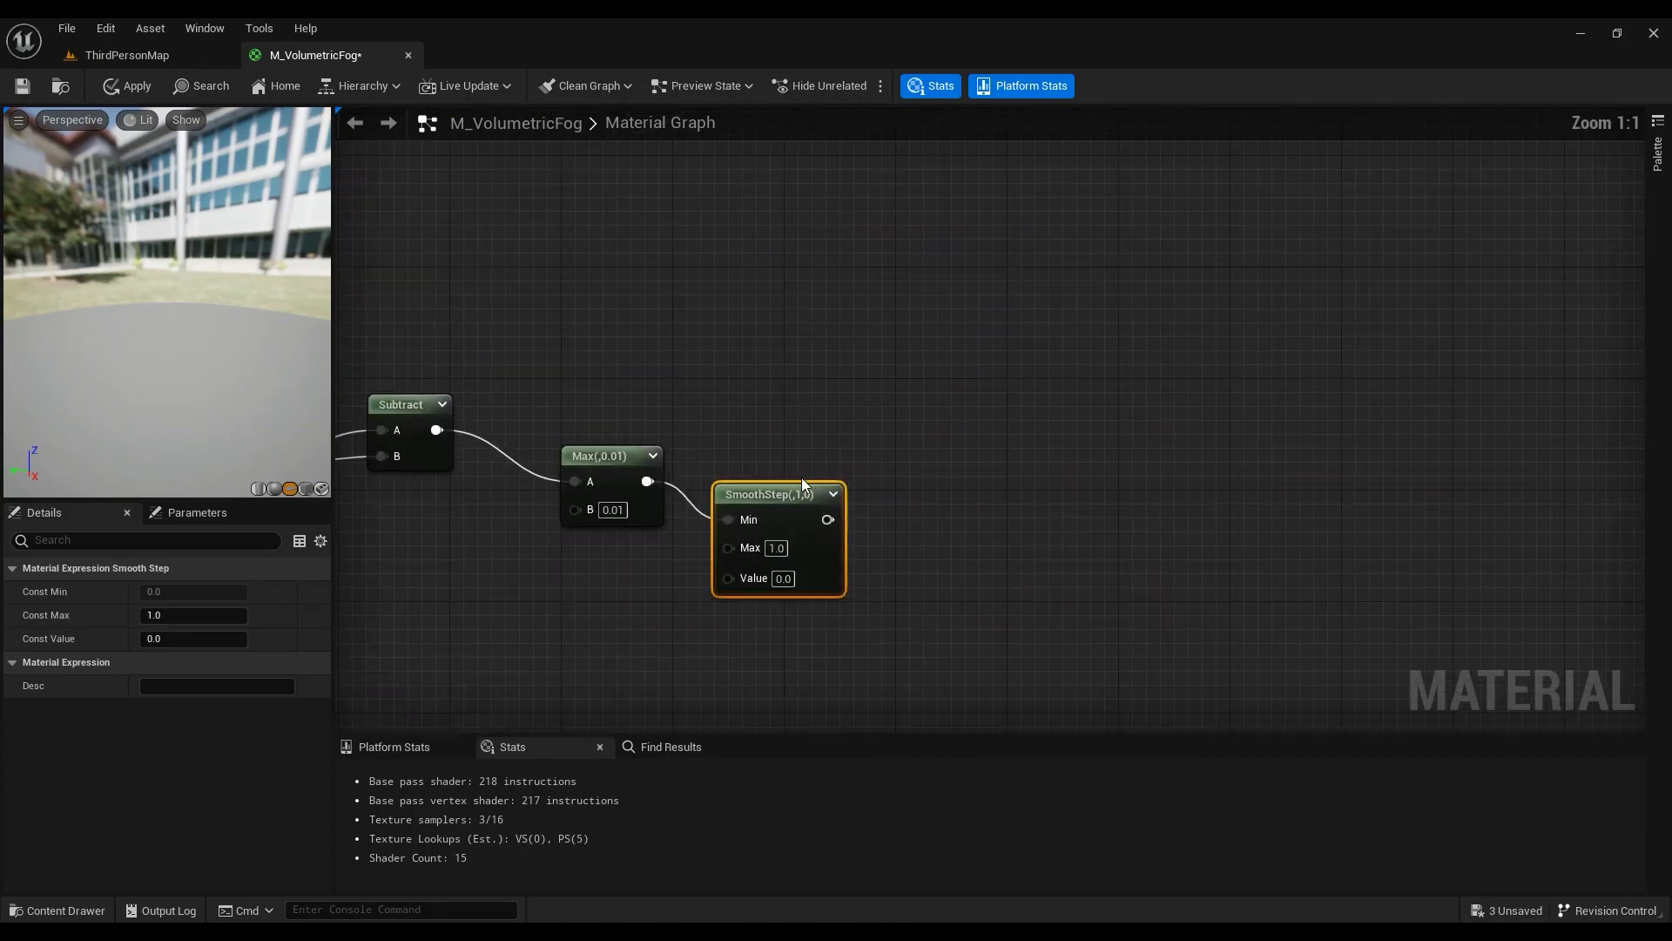
left_click_drag(801, 478, 1026, 451)
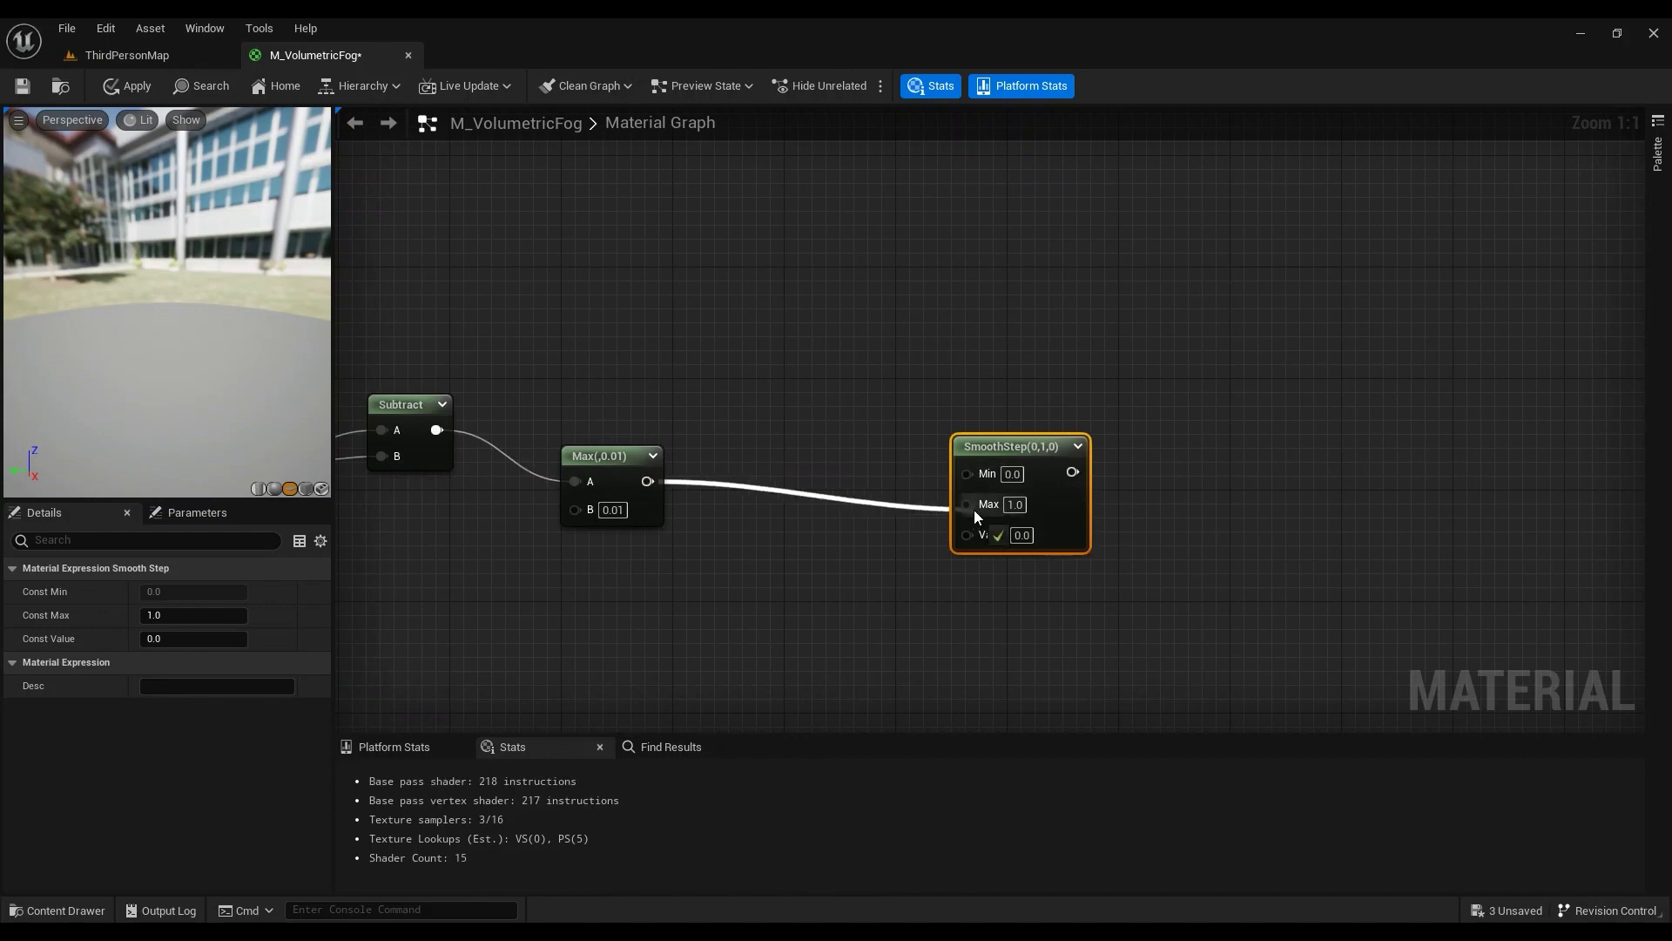
Step: Wire Max into the SmoothStep's Max input and route it through a new Subtract node, placed above, into Min
left_click_drag(647, 481, 709, 404)
type("subtract")
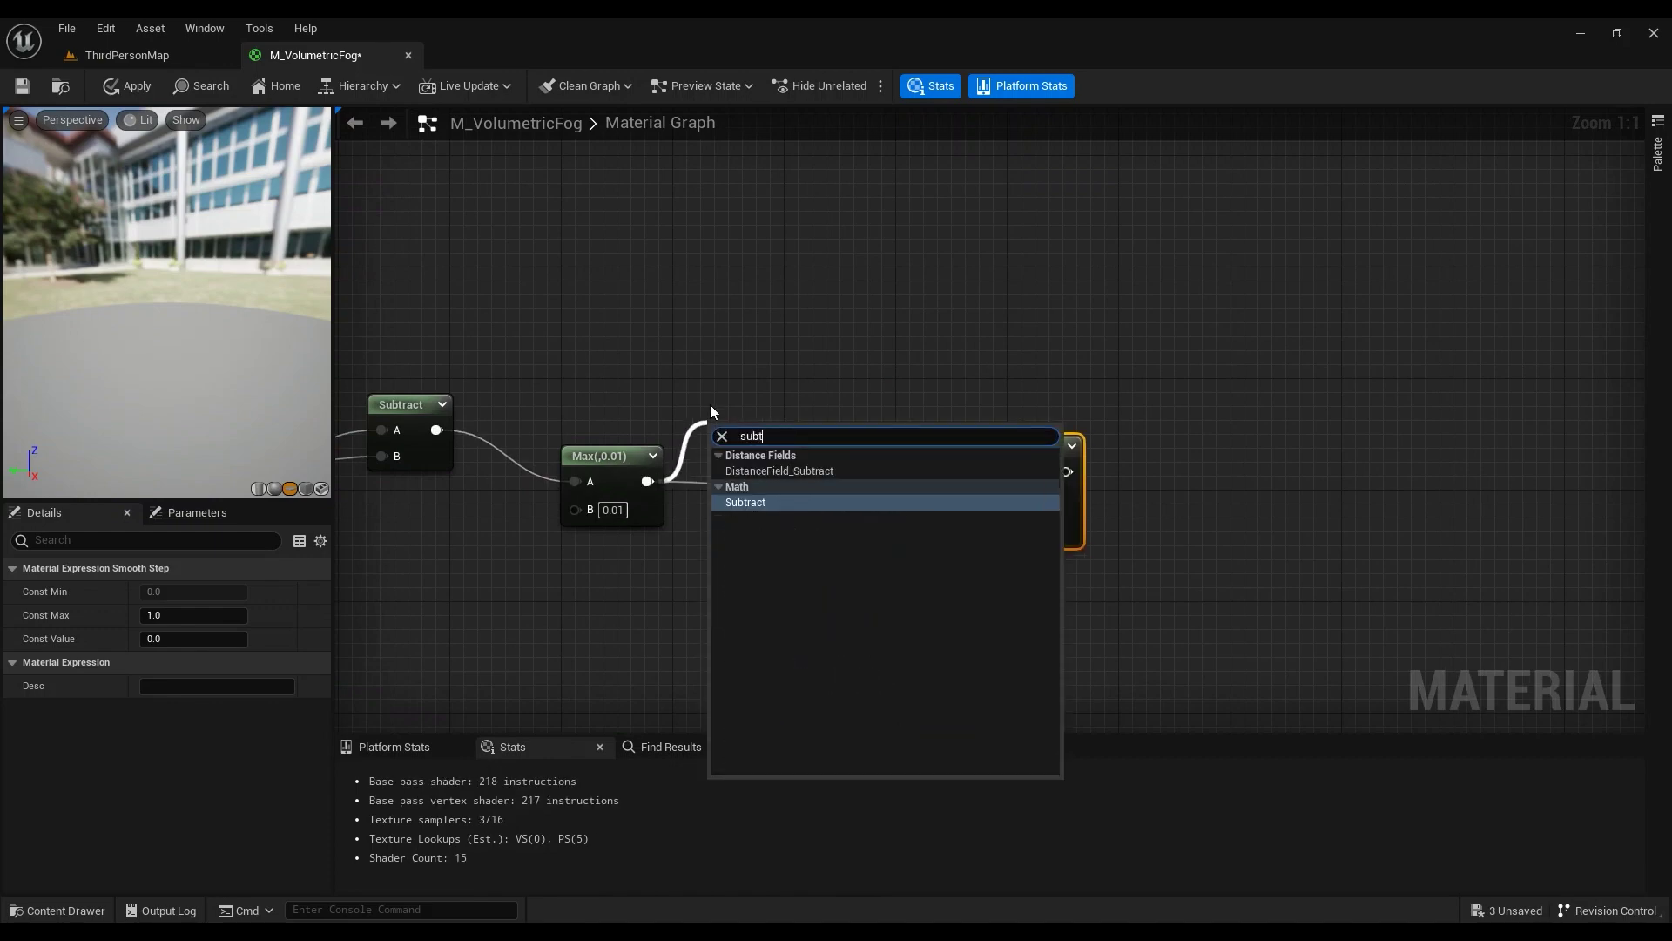
key("Return")
left_click_drag(794, 459, 969, 474)
left_click_drag(740, 434, 749, 307)
left_click_drag(1023, 468, 951, 433)
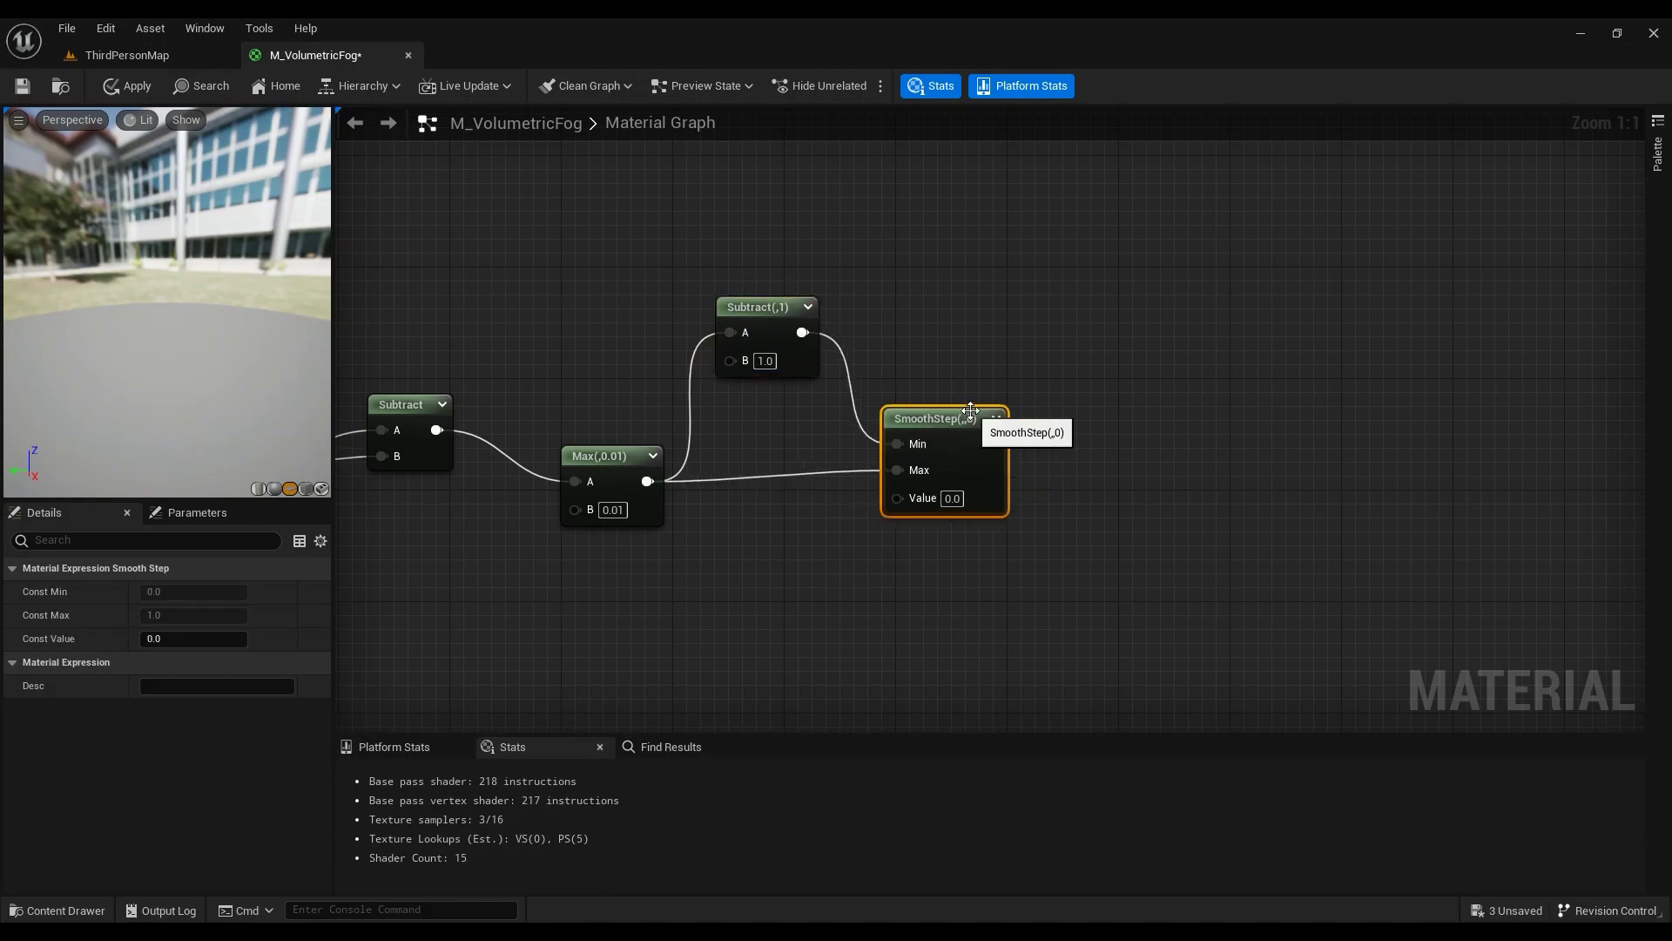
Step: Connect the output of the rebuilt graph's commented Multiply node to the SmoothStep's Value input, as in the original's Flatten Multiply
scroll(965, 411, "down", 3)
right_click_drag(958, 409, 945, 730)
scroll(952, 384, "down", 3)
right_click_drag(912, 267, 928, 428)
scroll(896, 321, "up", 4)
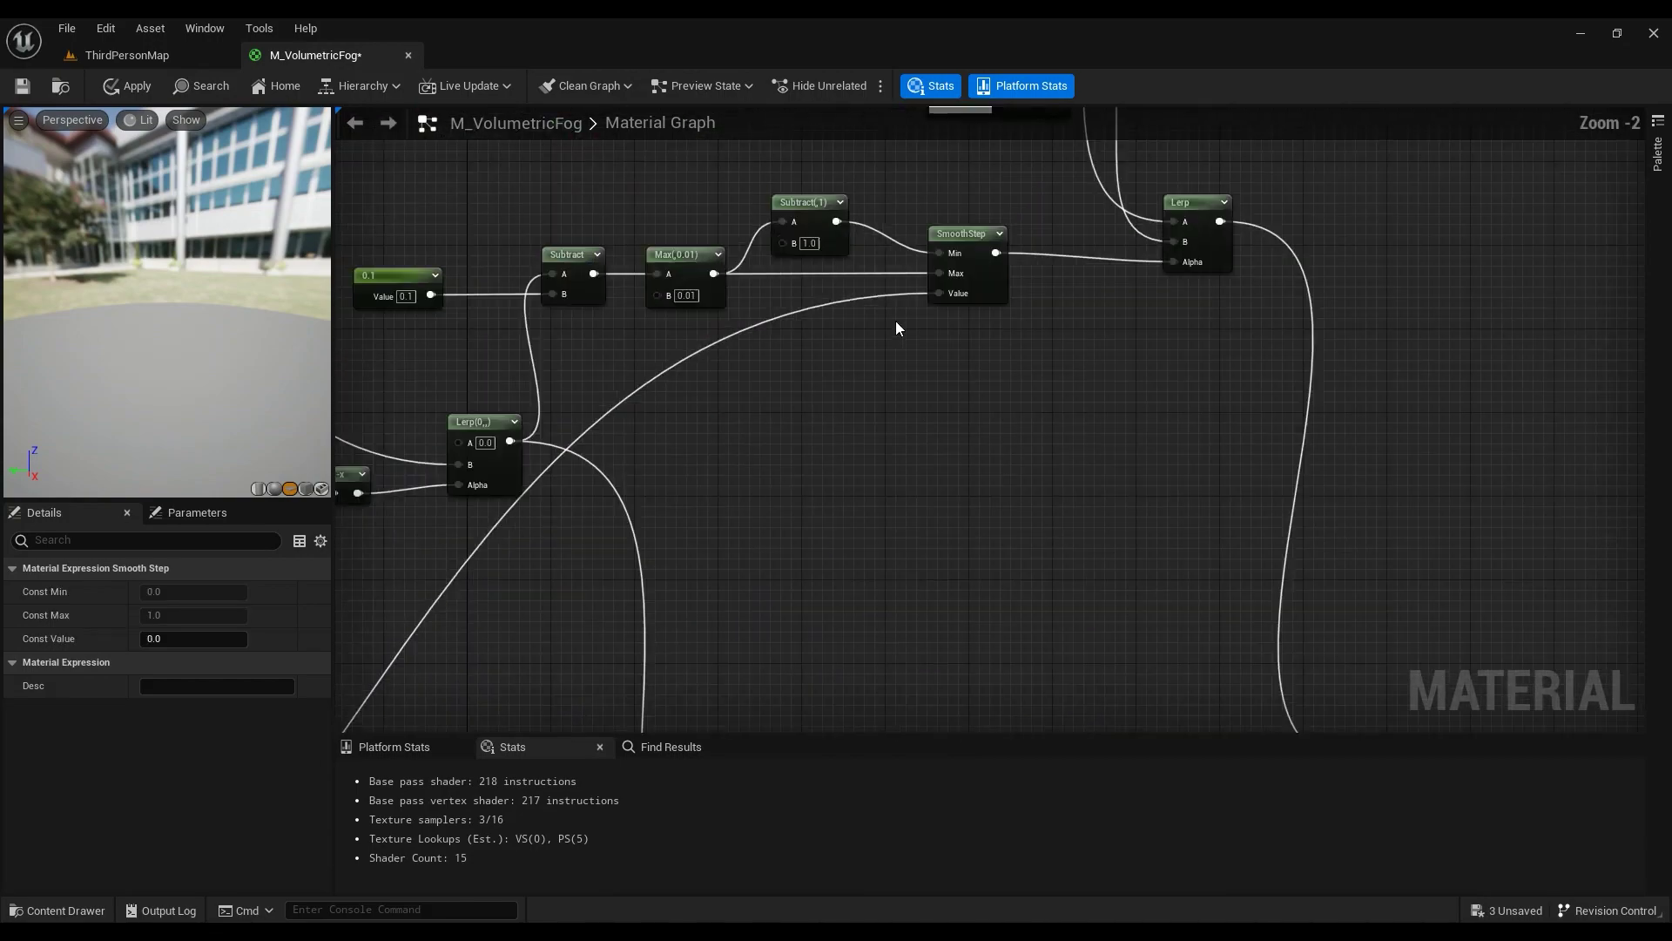
scroll(810, 374, "down", 4)
right_click_drag(753, 509, 977, 325)
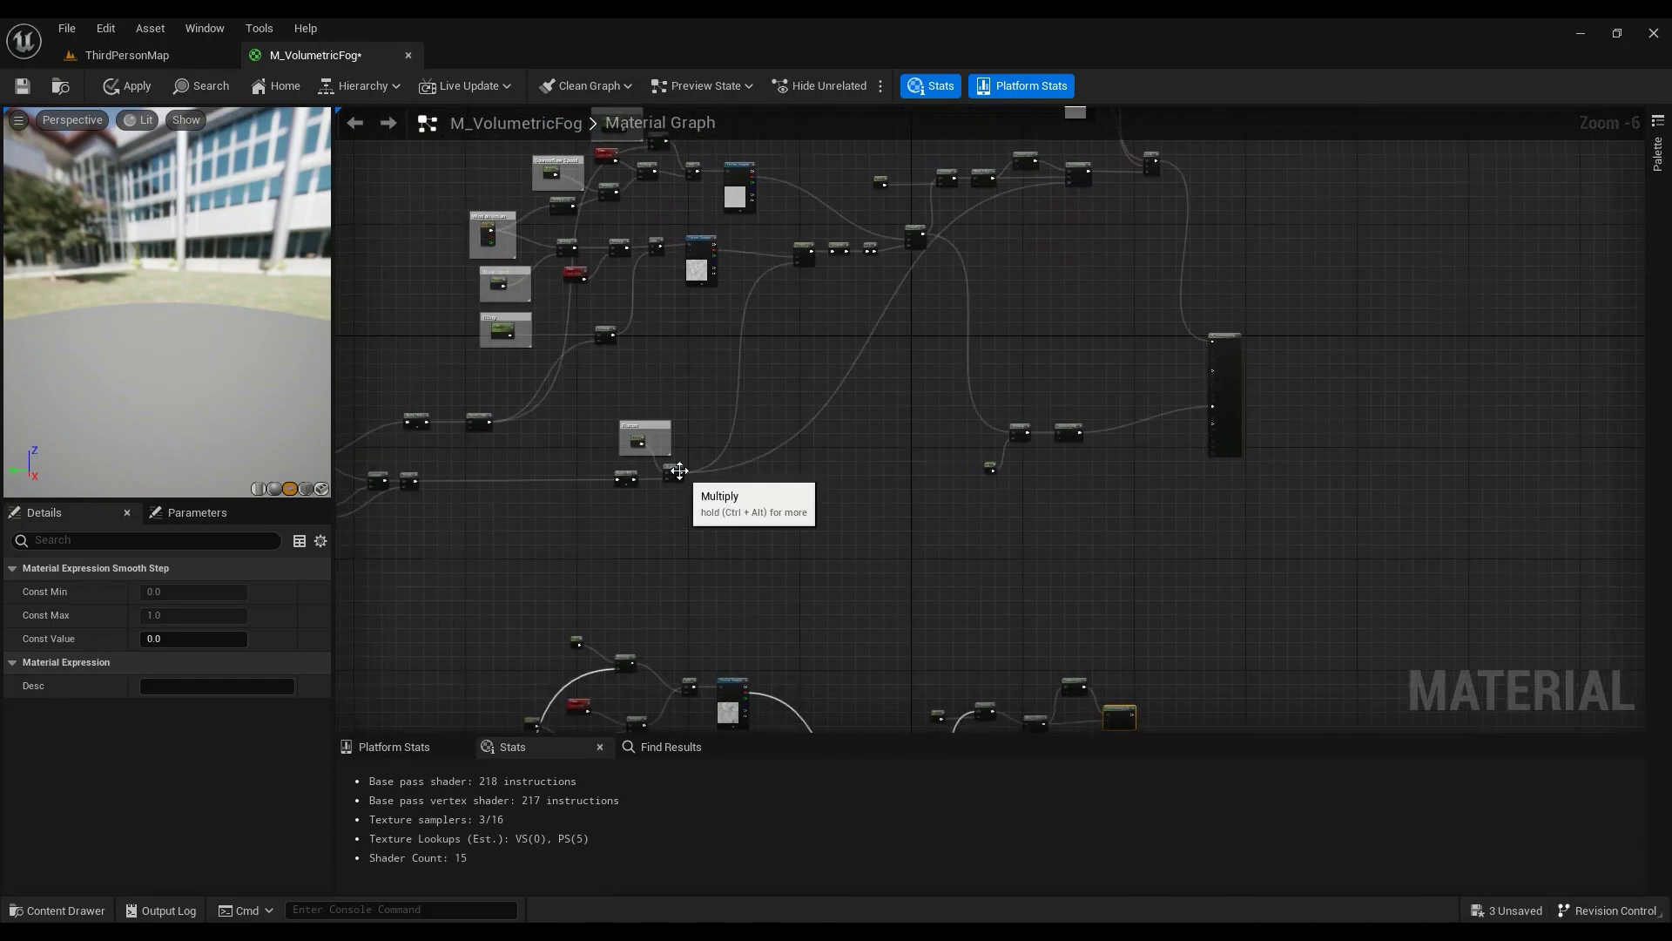
scroll(675, 475, "up", 4)
scroll(688, 536, "down", 5)
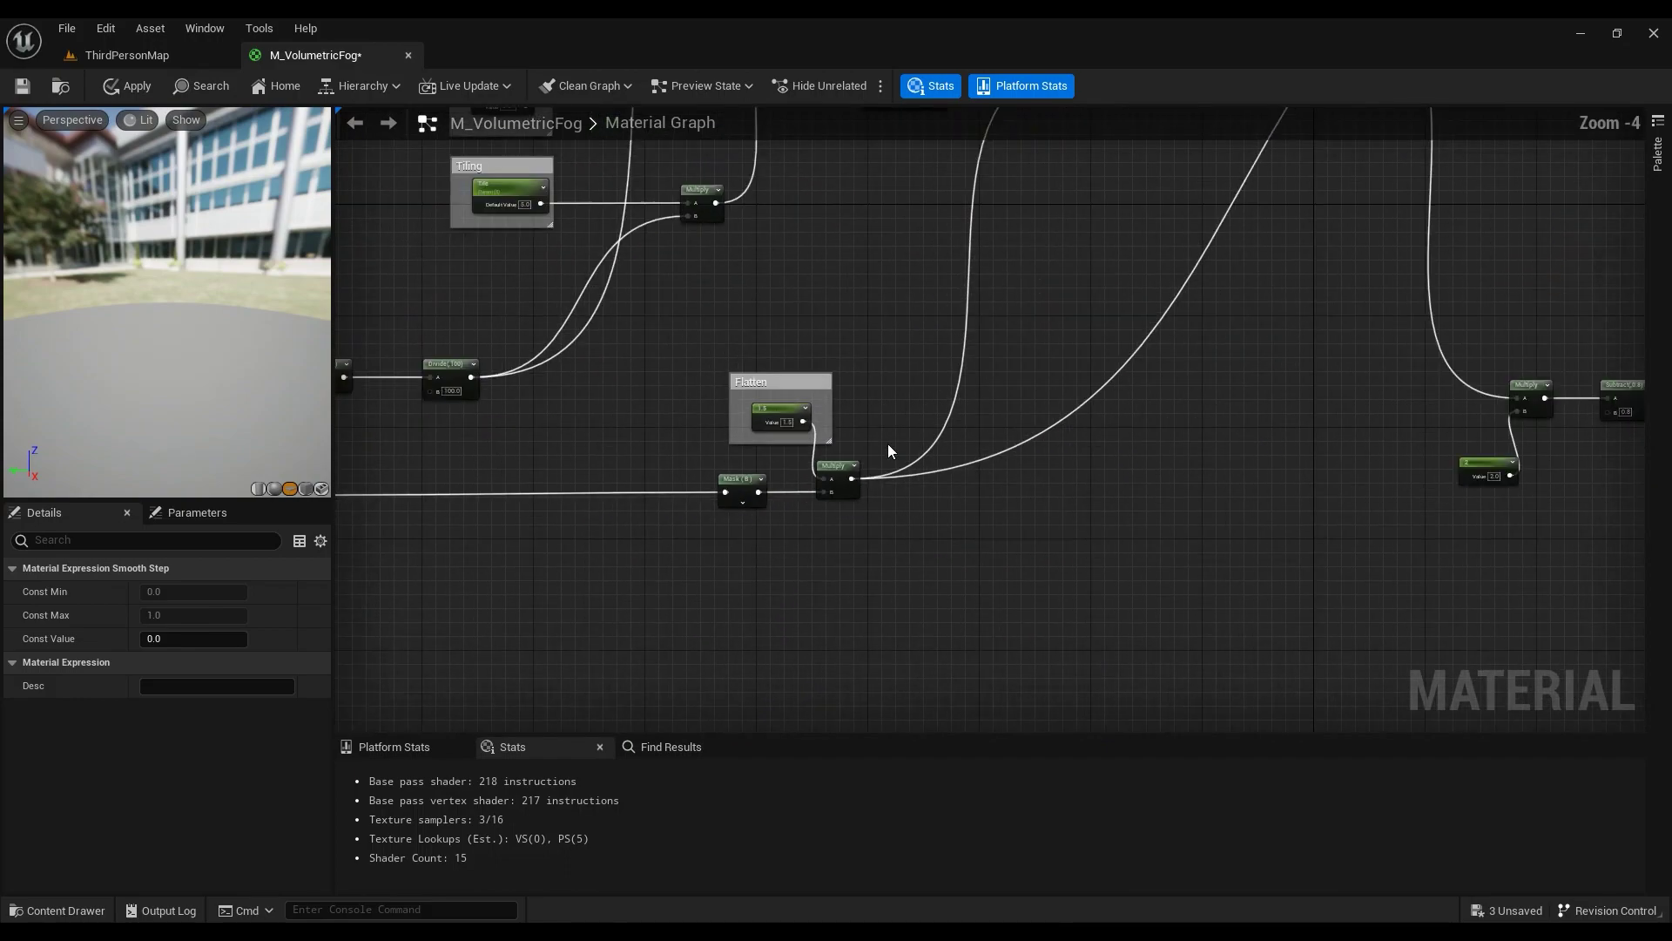
right_click_drag(1030, 456, 1028, 109)
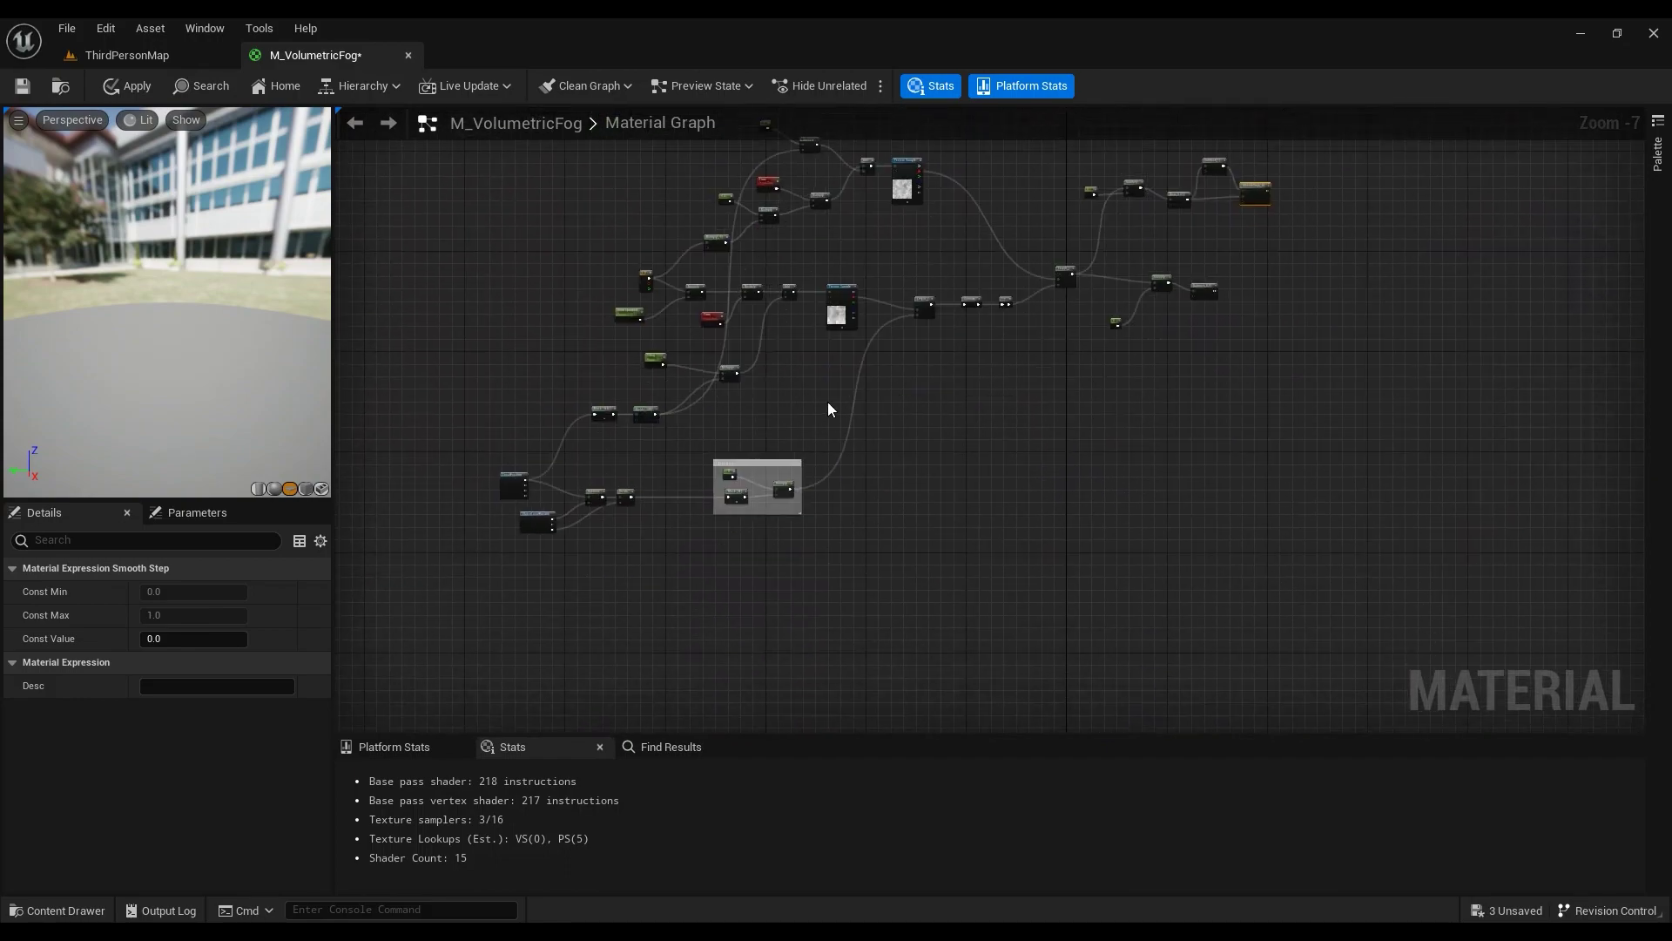
scroll(788, 471, "up", 4)
left_click_drag(792, 534, 1356, 295)
scroll(1214, 449, "down", 4)
scroll(1378, 347, "up", 5)
scroll(1445, 331, "down", 5)
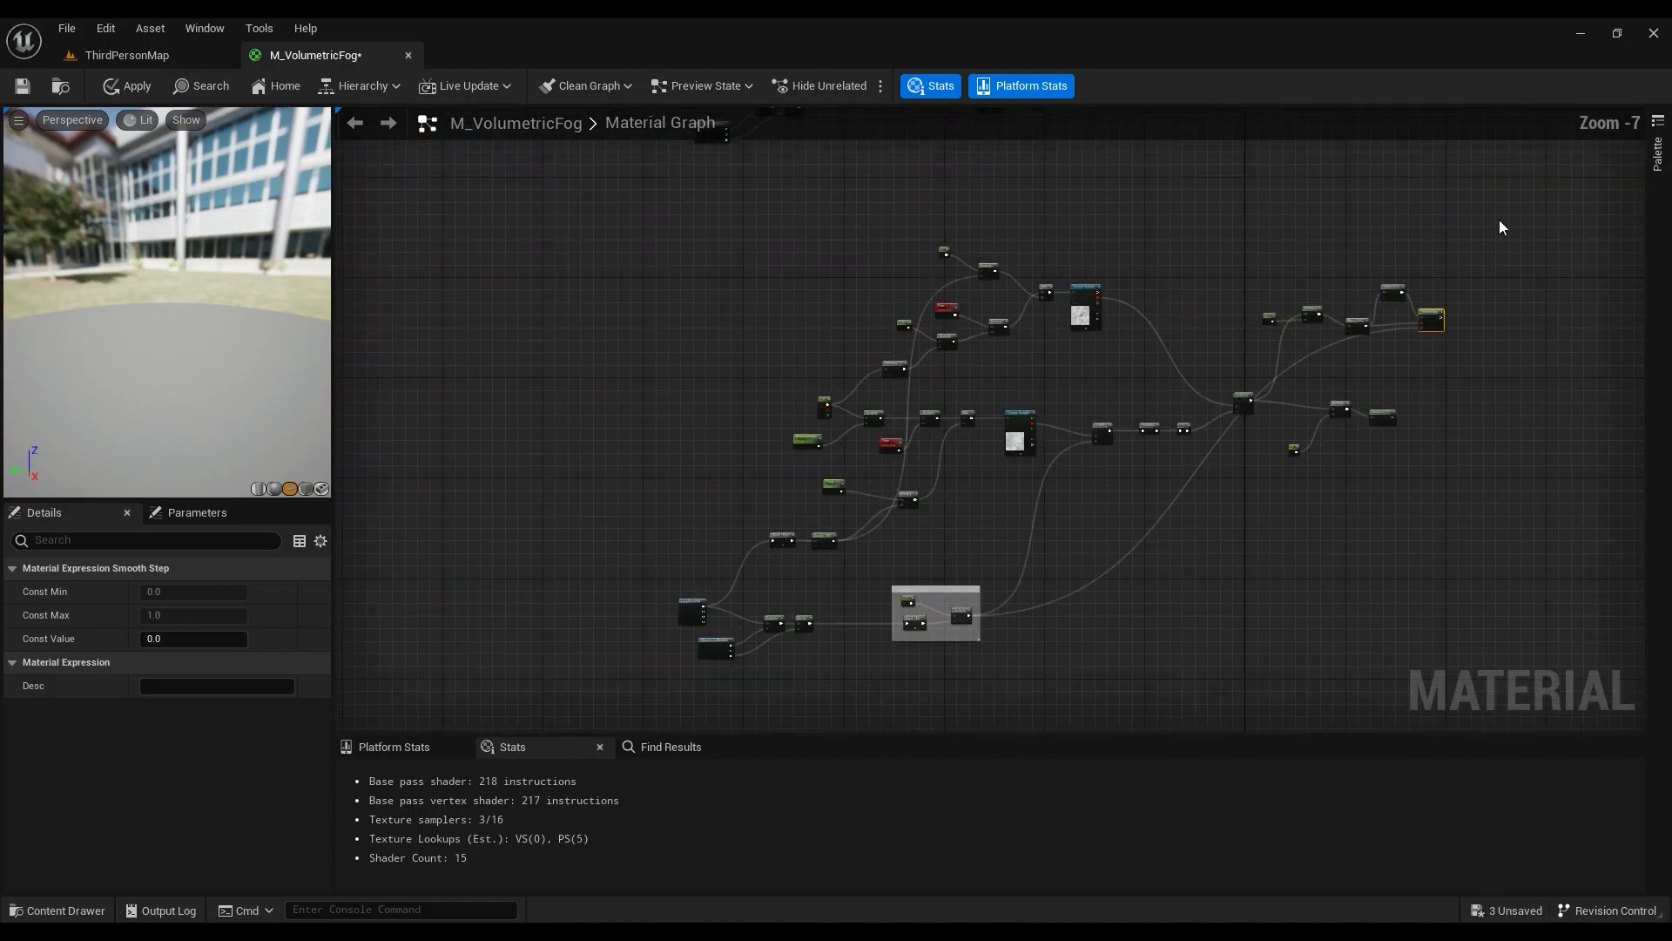
Step: Add a Lerp node after the rebuilt SmoothStep, with the SmoothStep output driving its Alpha, matching the original graph
right_click_drag(1498, 220, 1034, 732)
scroll(924, 366, "up", 3)
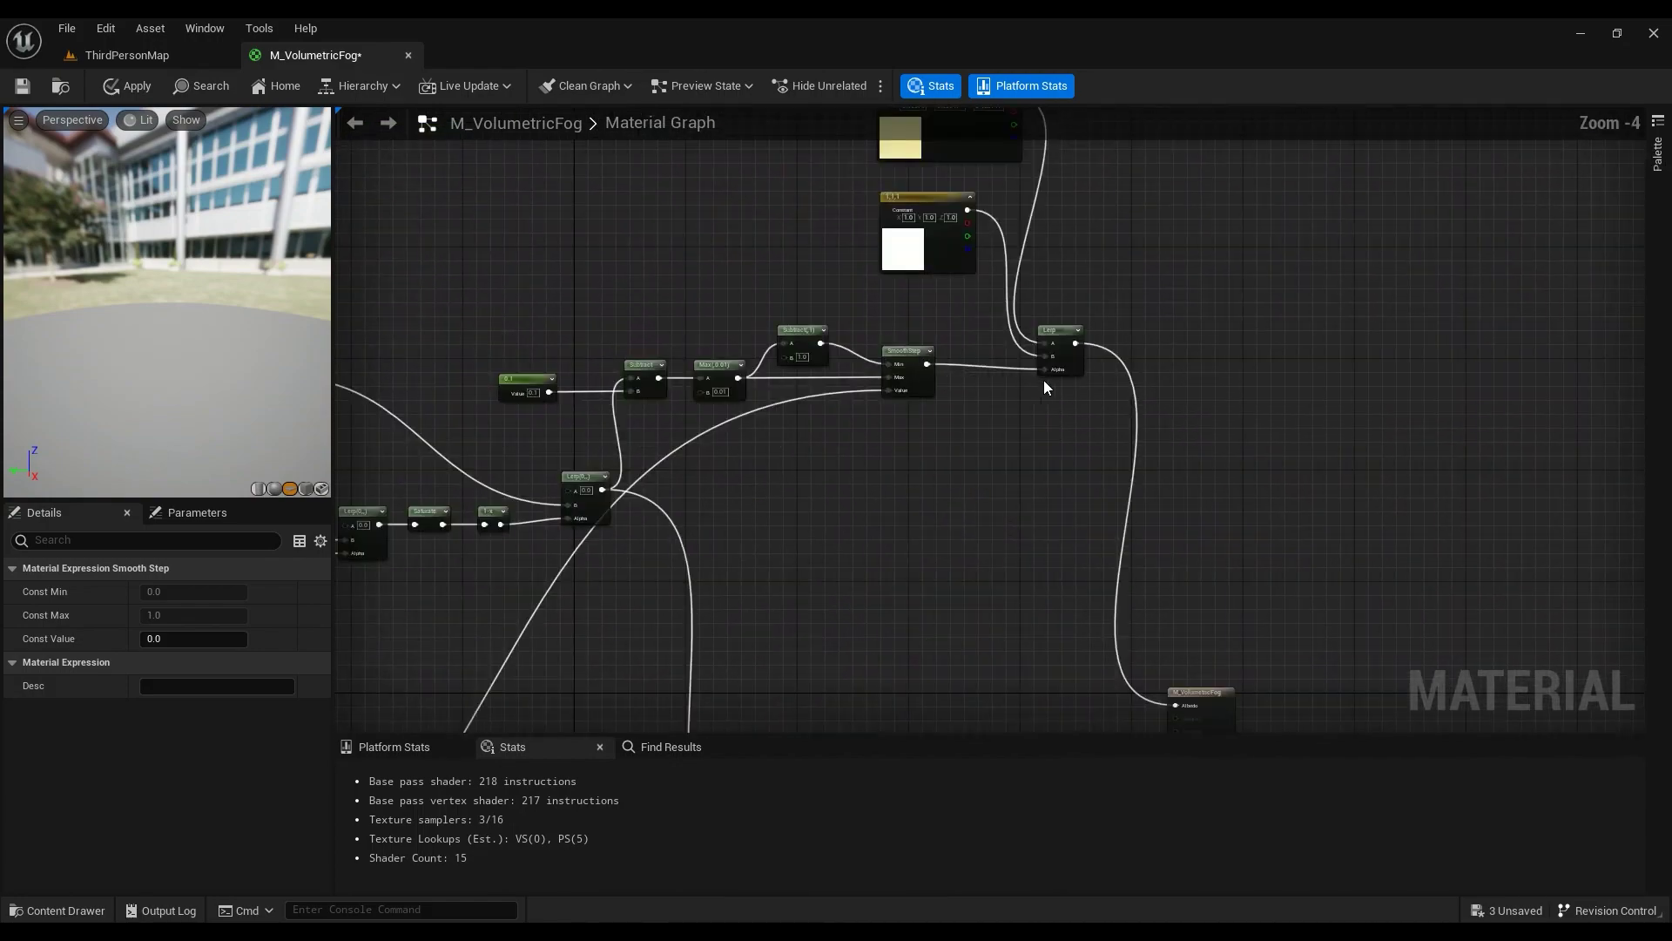
right_click_drag(1049, 261, 1080, 374)
scroll(1005, 492, "down", 3)
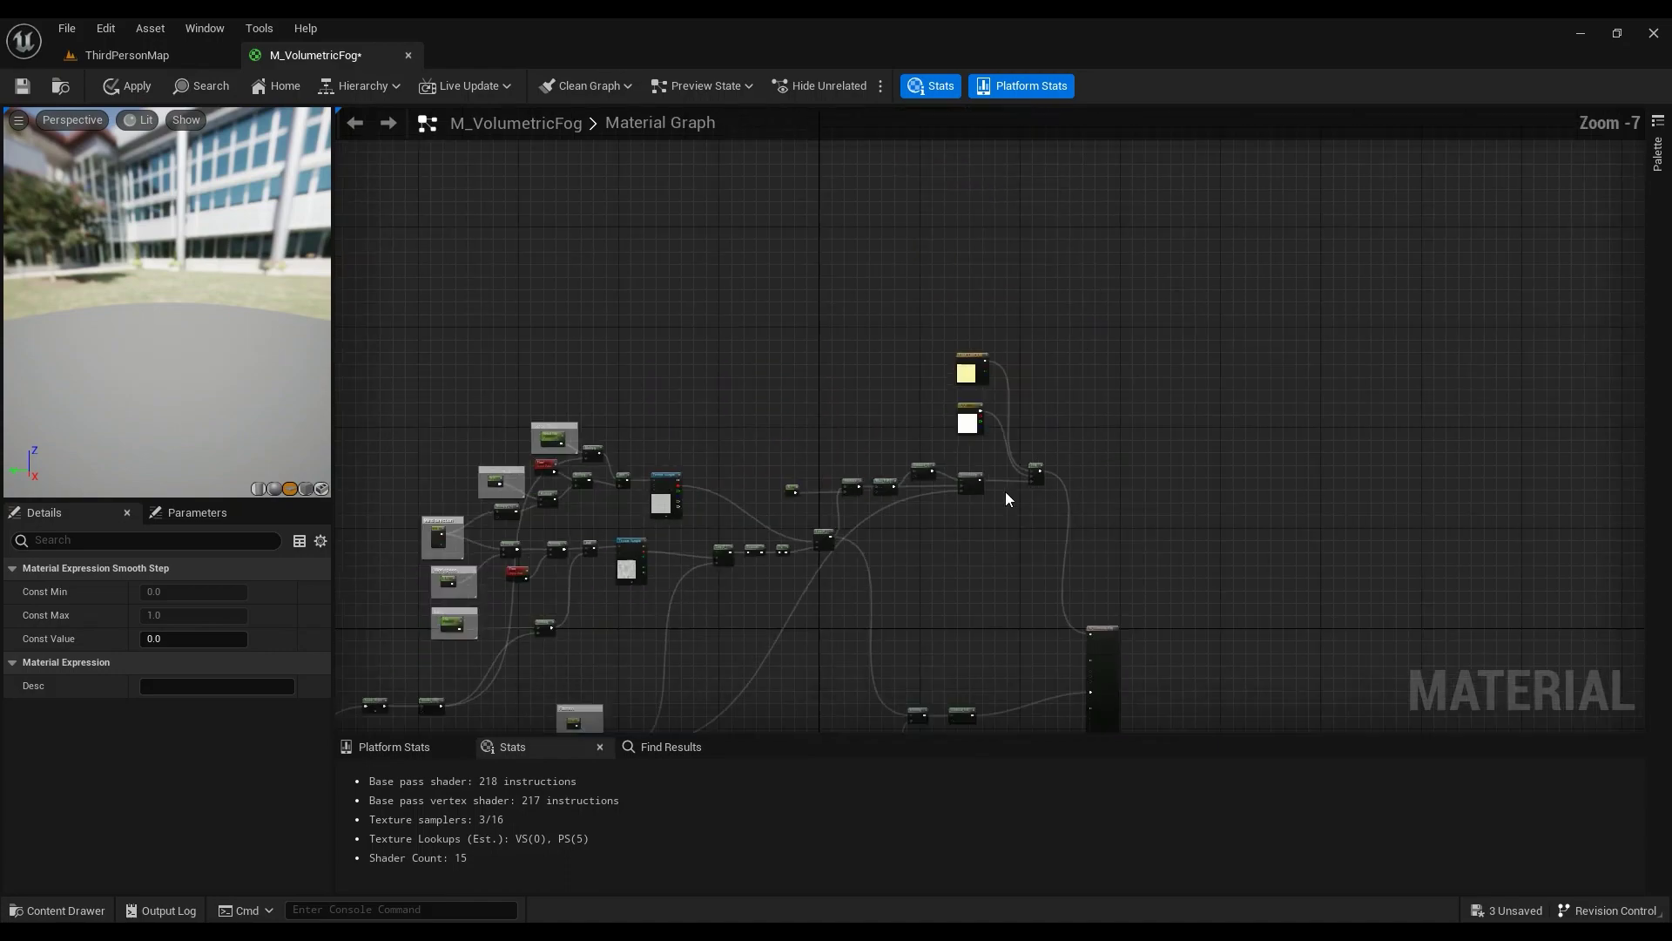
right_click_drag(1005, 491, 823, 479)
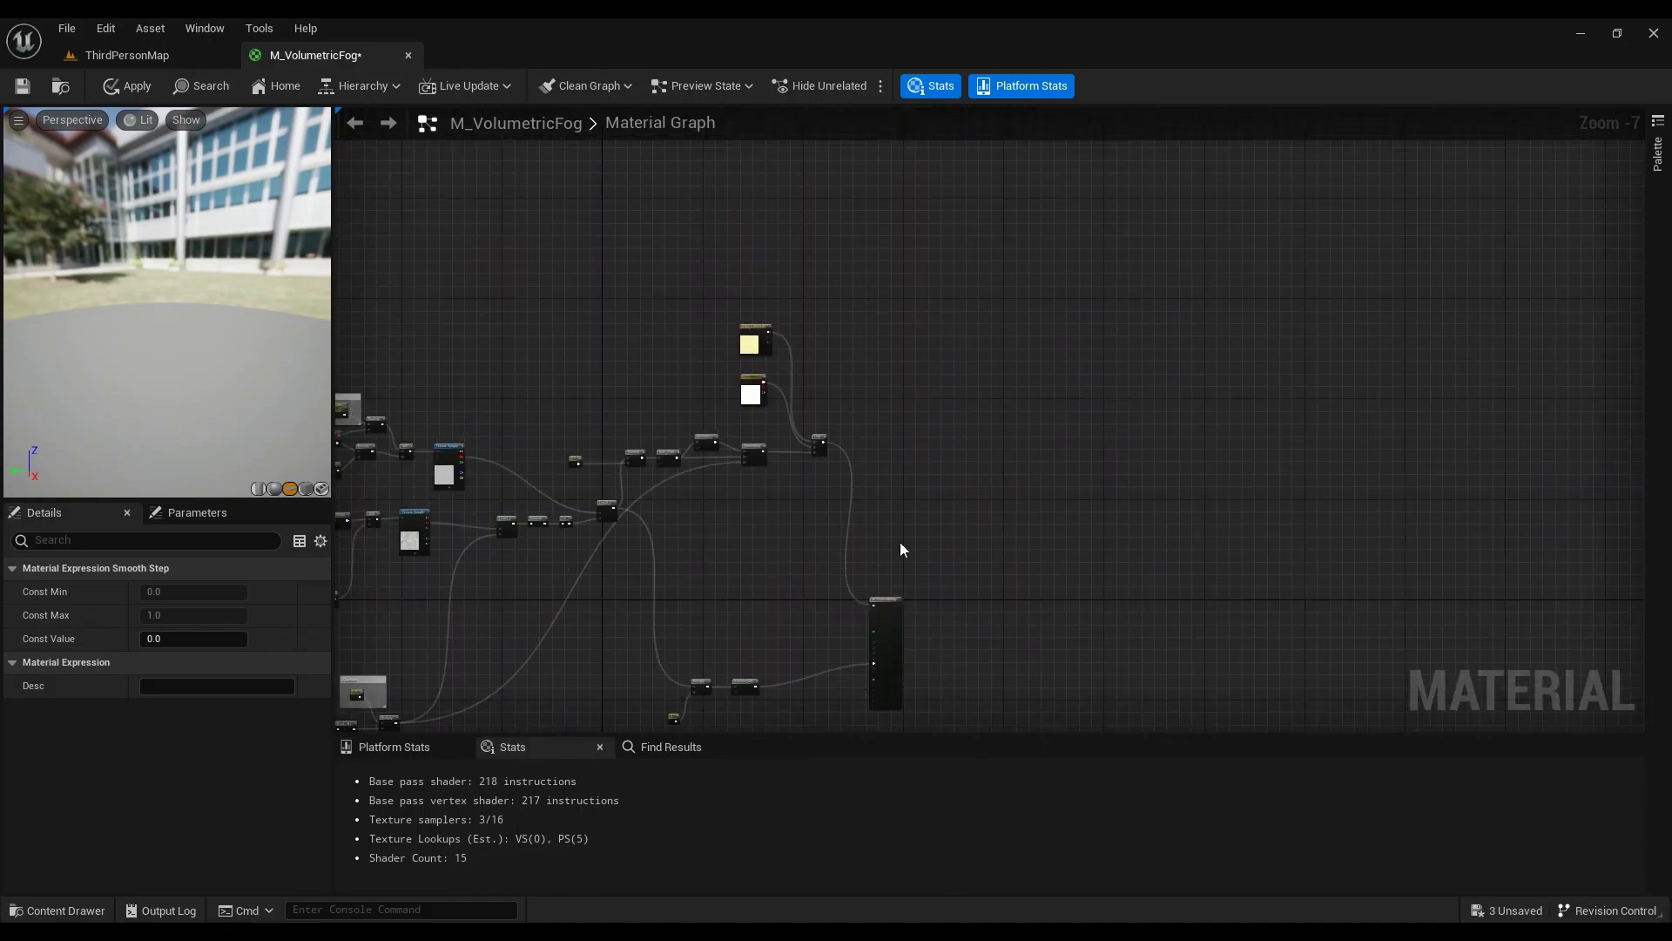
right_click_drag(900, 541, 861, 108)
scroll(810, 393, "up", 4)
right_click_drag(810, 393, 825, 375)
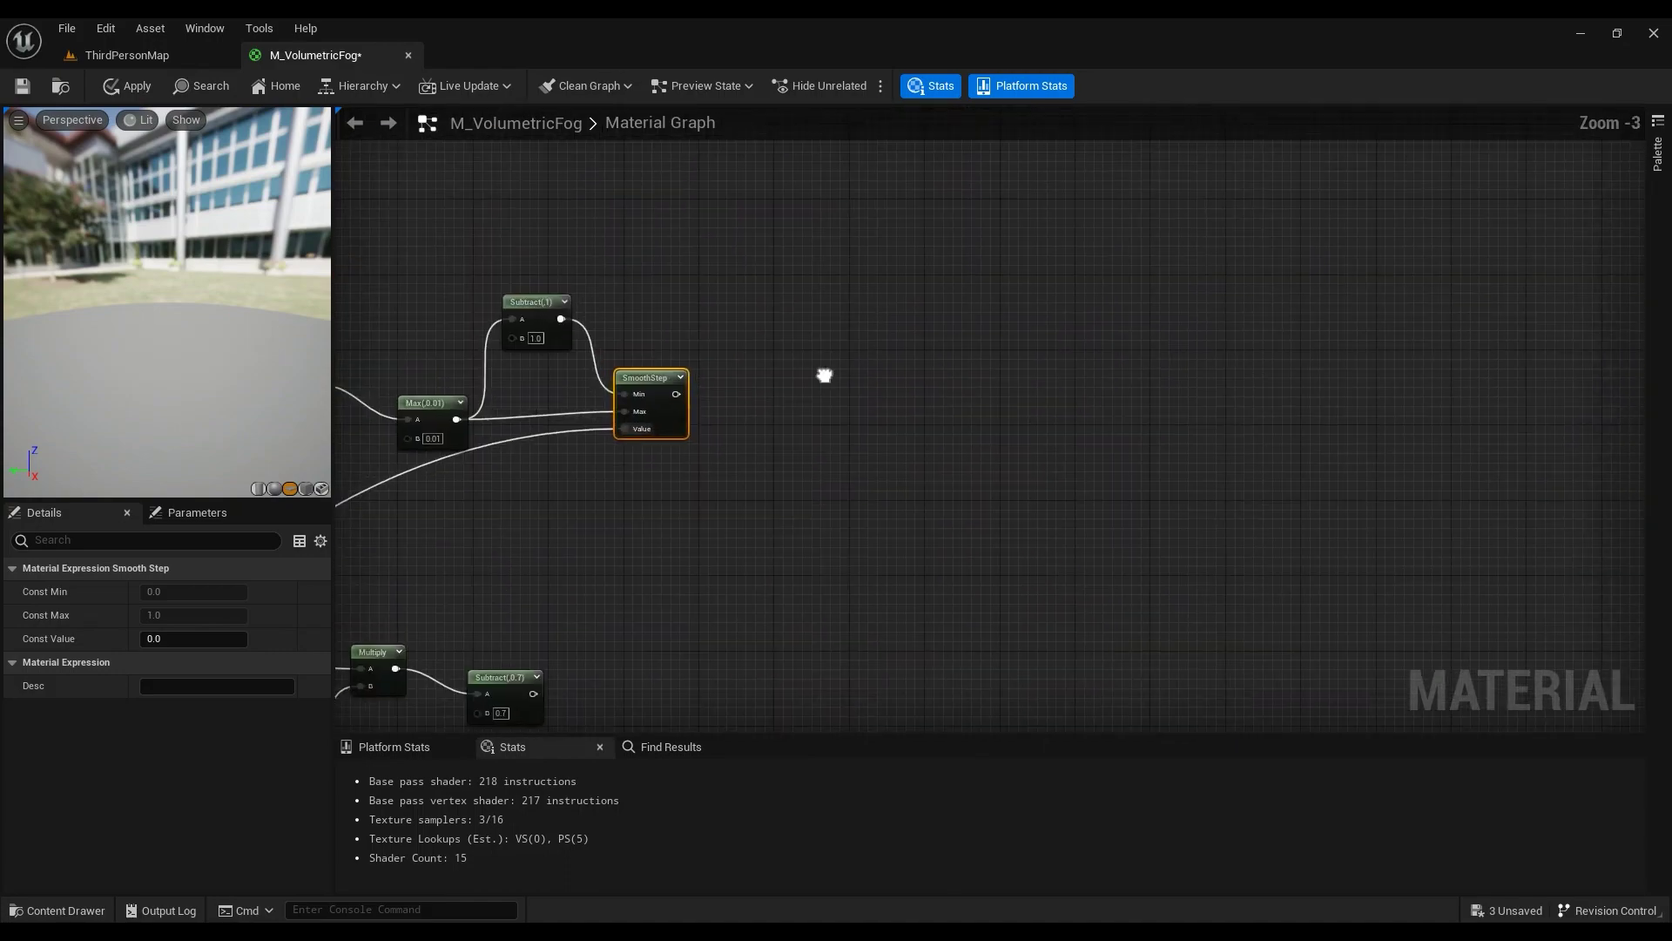
left_click(760, 383)
left_click_drag(766, 446, 770, 447)
left_click_drag(791, 387, 933, 324)
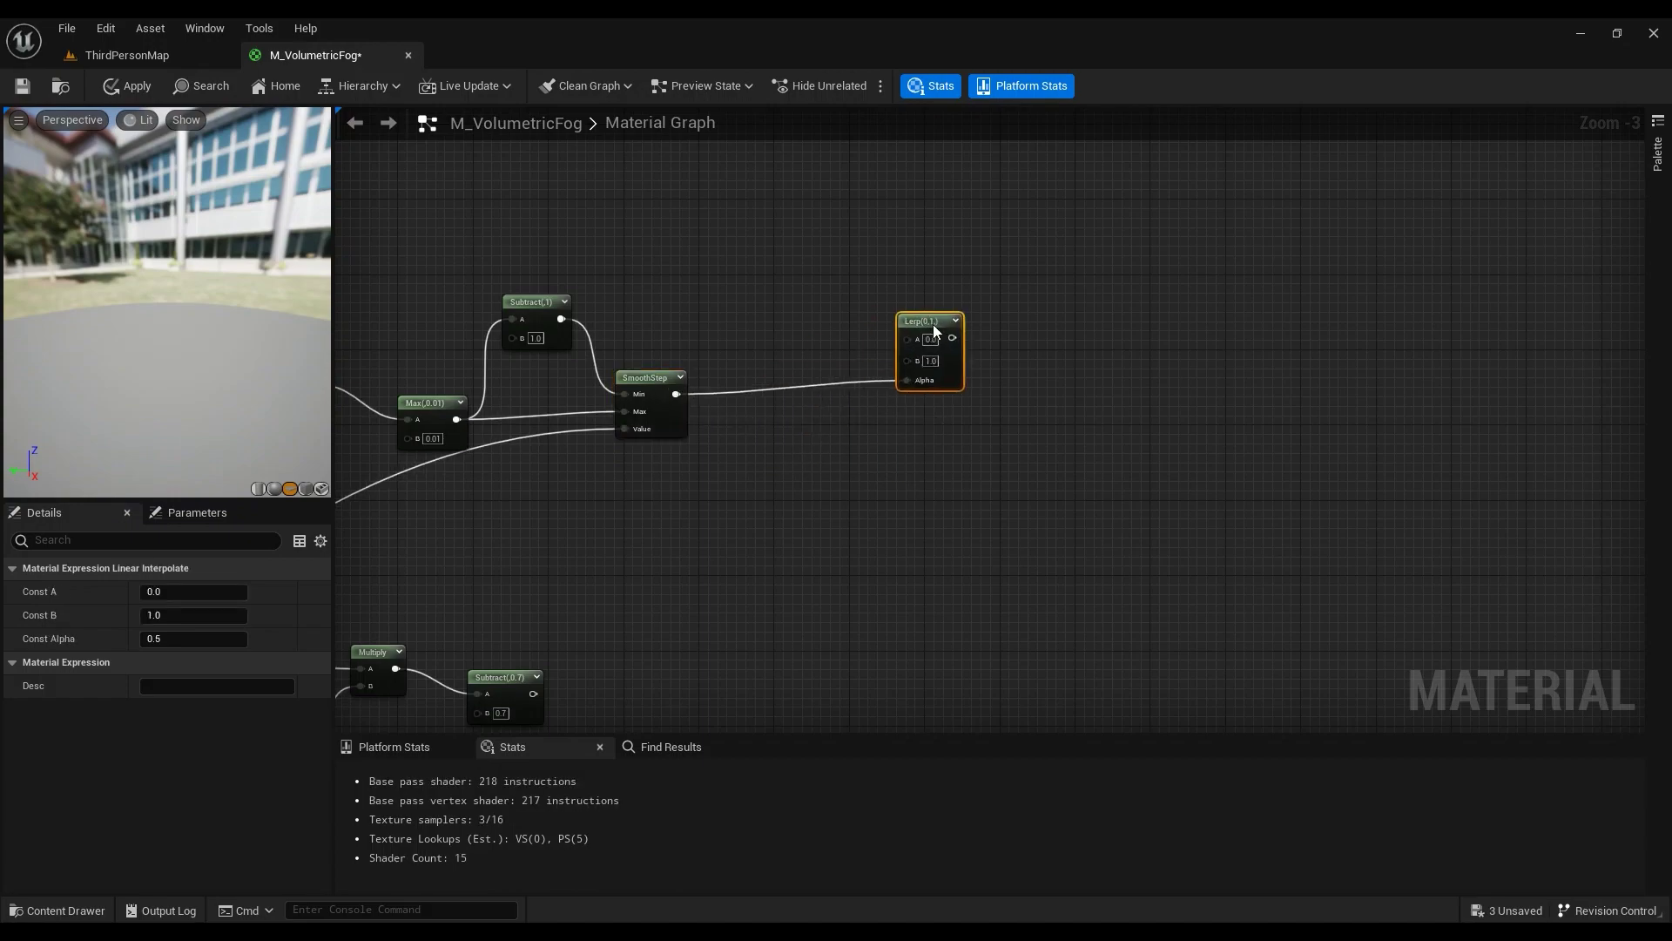
Step: Add two Constant3Vector nodes, stack them above the SmoothStep chain, and wire them into the new Lerp's A and B inputs
right_click_drag(766, 248, 880, 461)
left_click(828, 327)
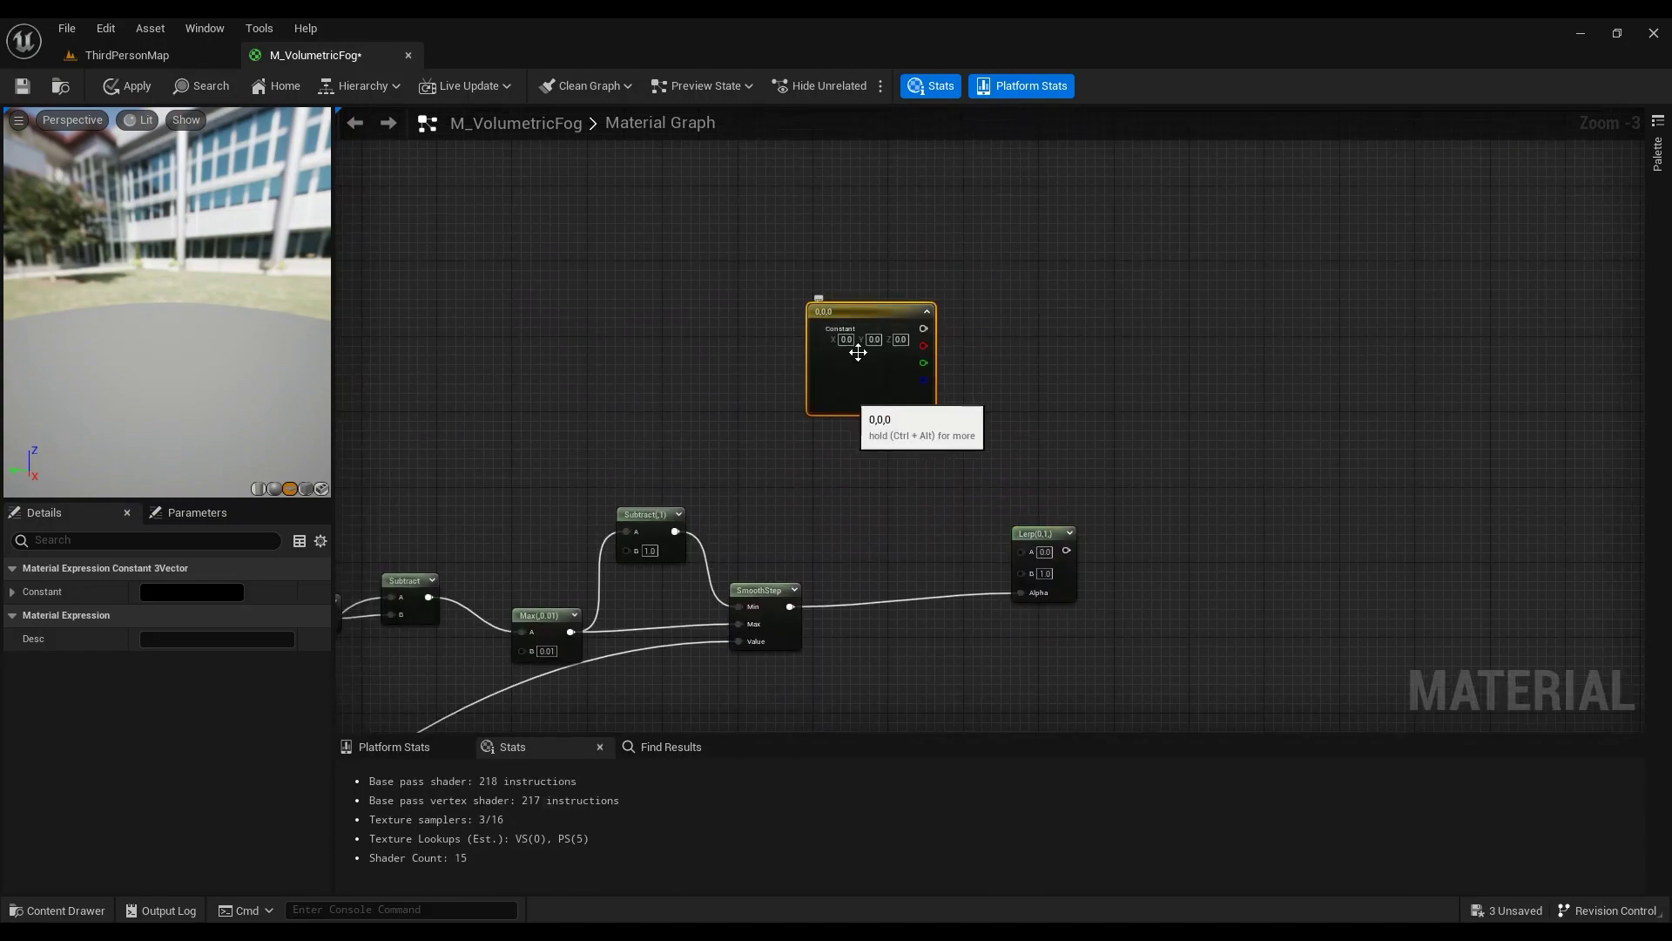
left_click_drag(861, 309, 842, 213)
left_click(796, 366)
left_click_drag(912, 384, 901, 230)
left_click(892, 224)
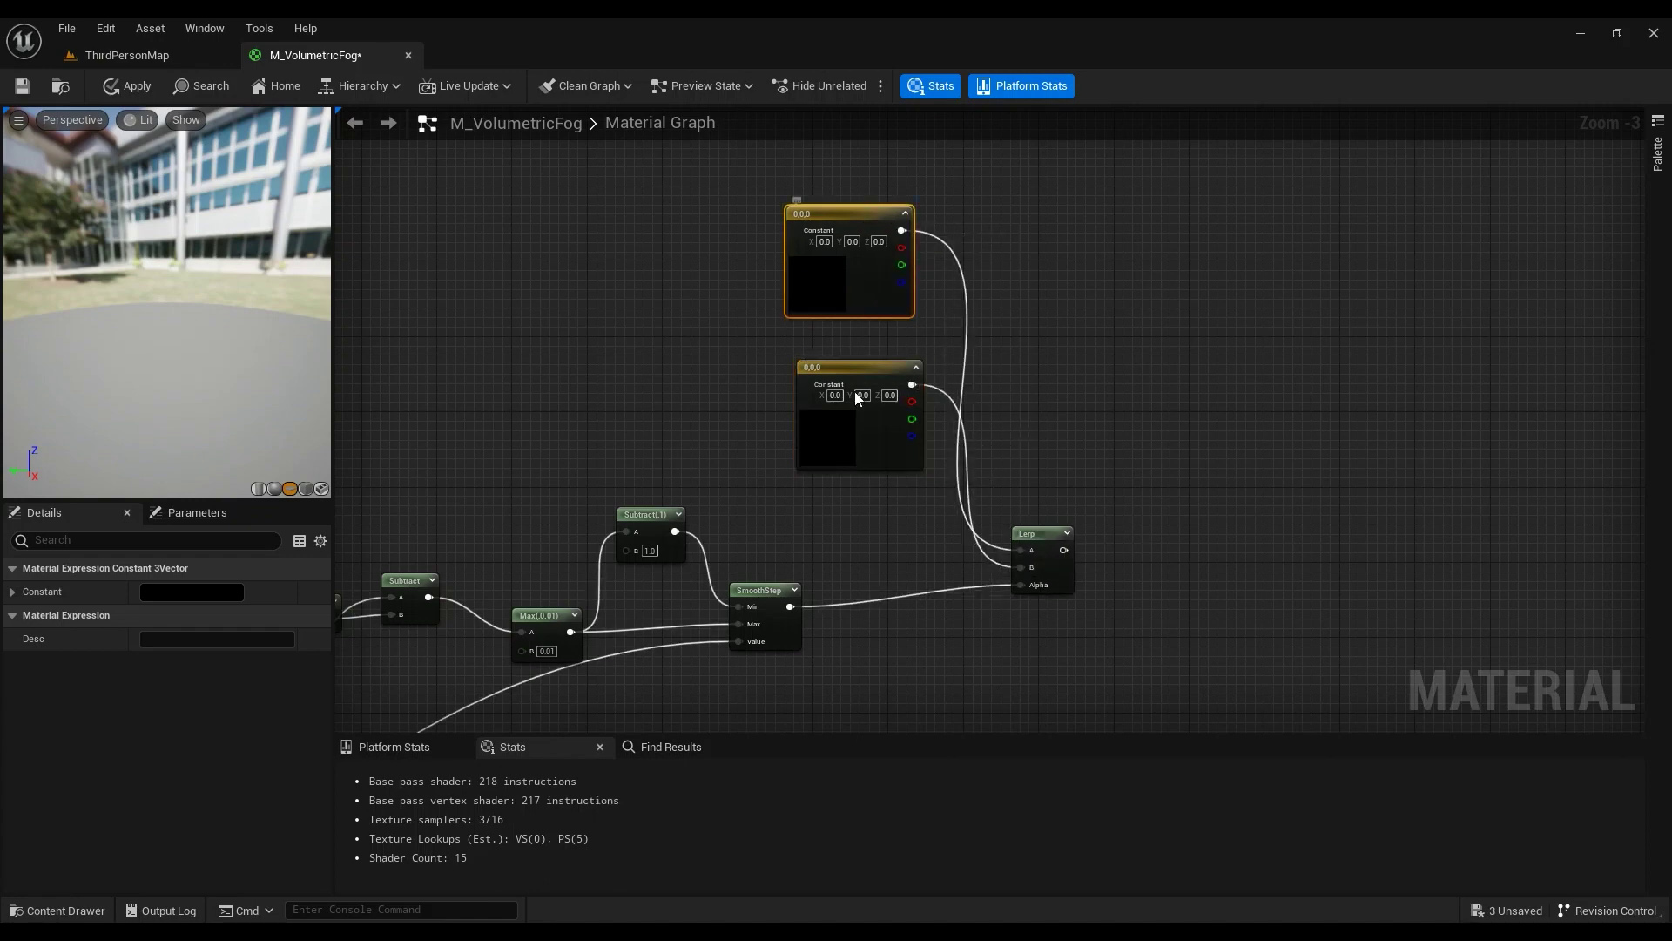
Step: Set the upper colour constant to violet, with R 0.140634, G 0.0 and B 1.0
left_click(218, 595)
left_click_drag(339, 566, 263, 511)
left_click_drag(449, 557, 436, 477)
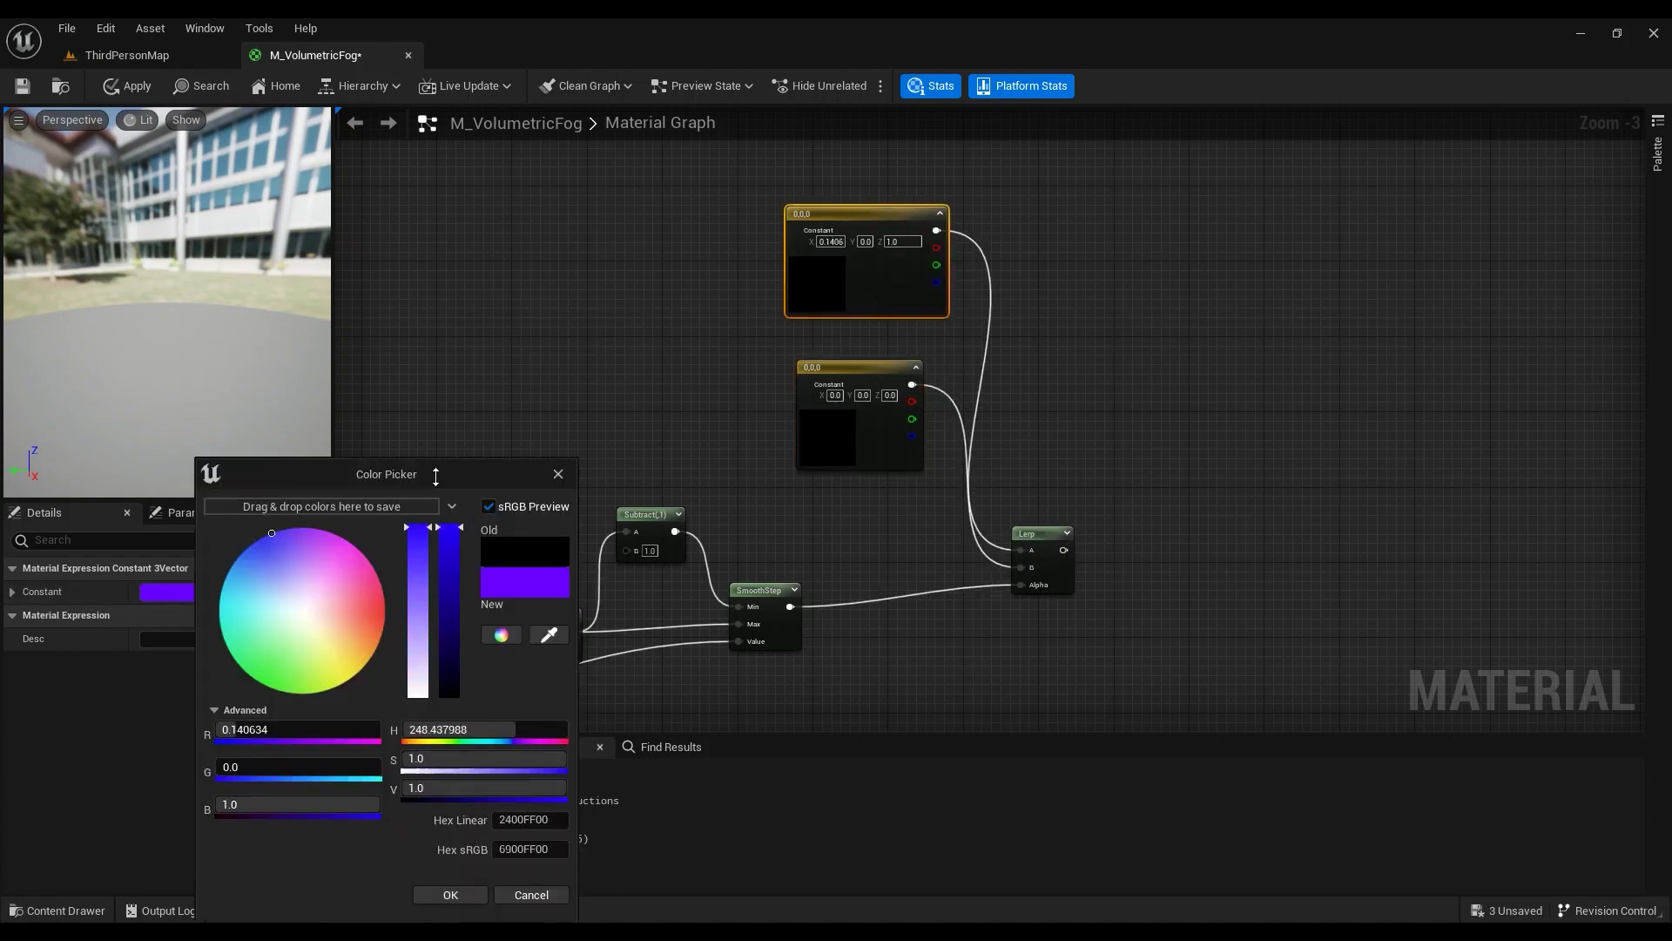
left_click(479, 889)
Step: Set the lower colour constant to pure red, with R 1.0, G 0.0 and B 0.0
left_click(838, 429)
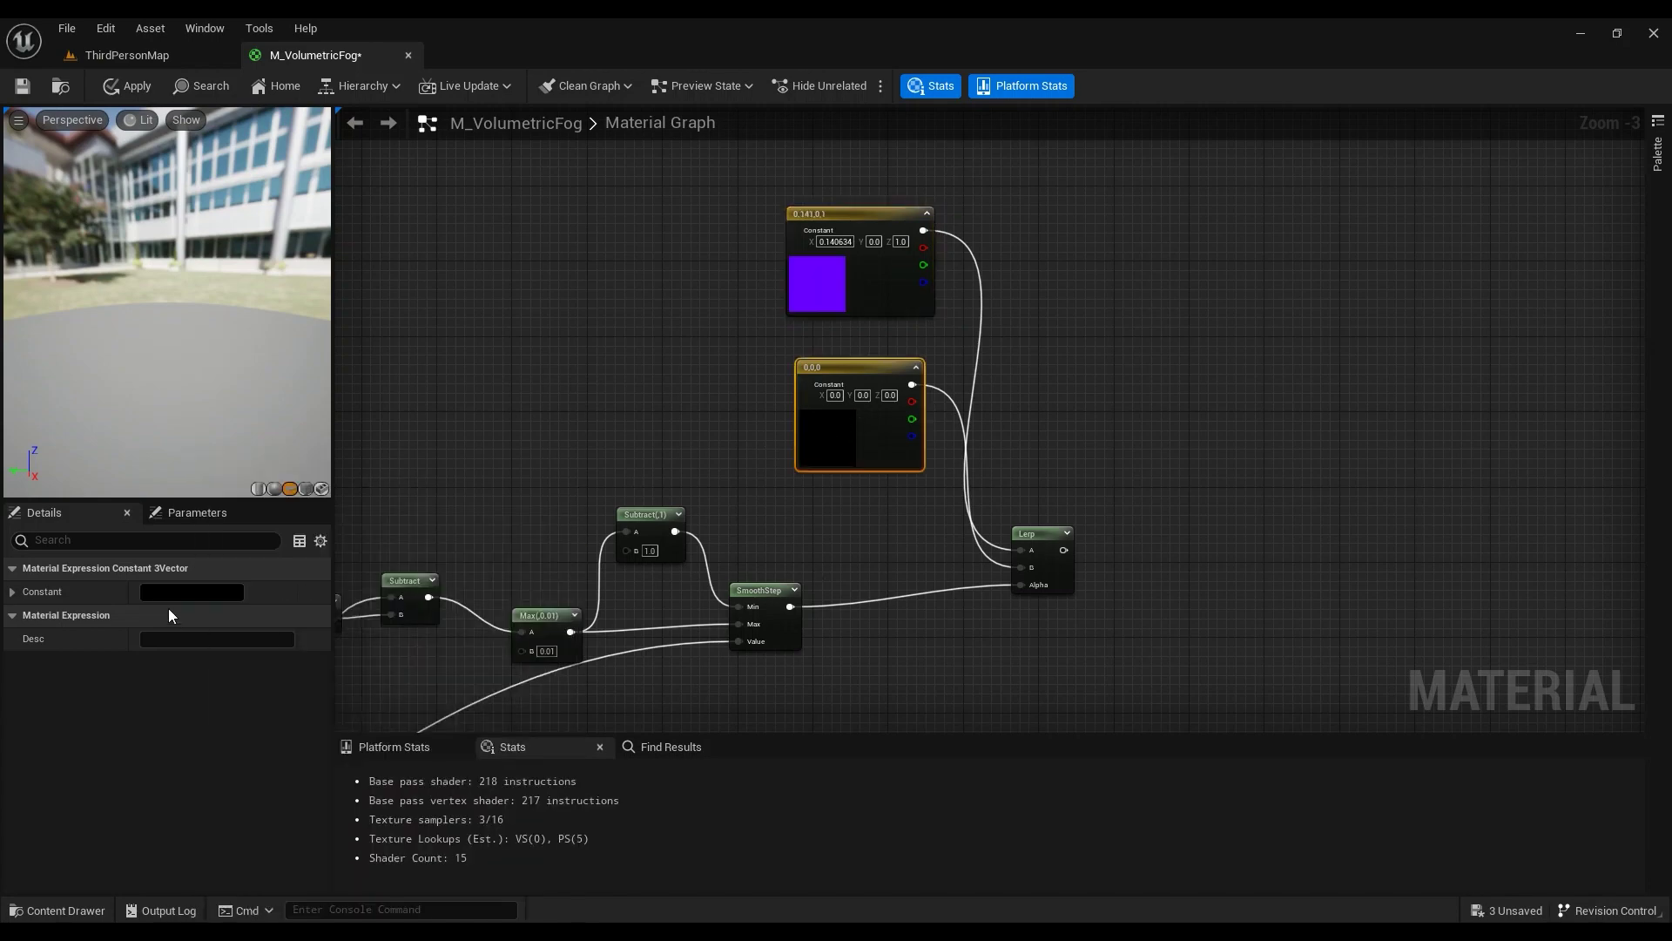
left_click(166, 592)
left_click(372, 609)
left_click_drag(430, 556, 436, 525)
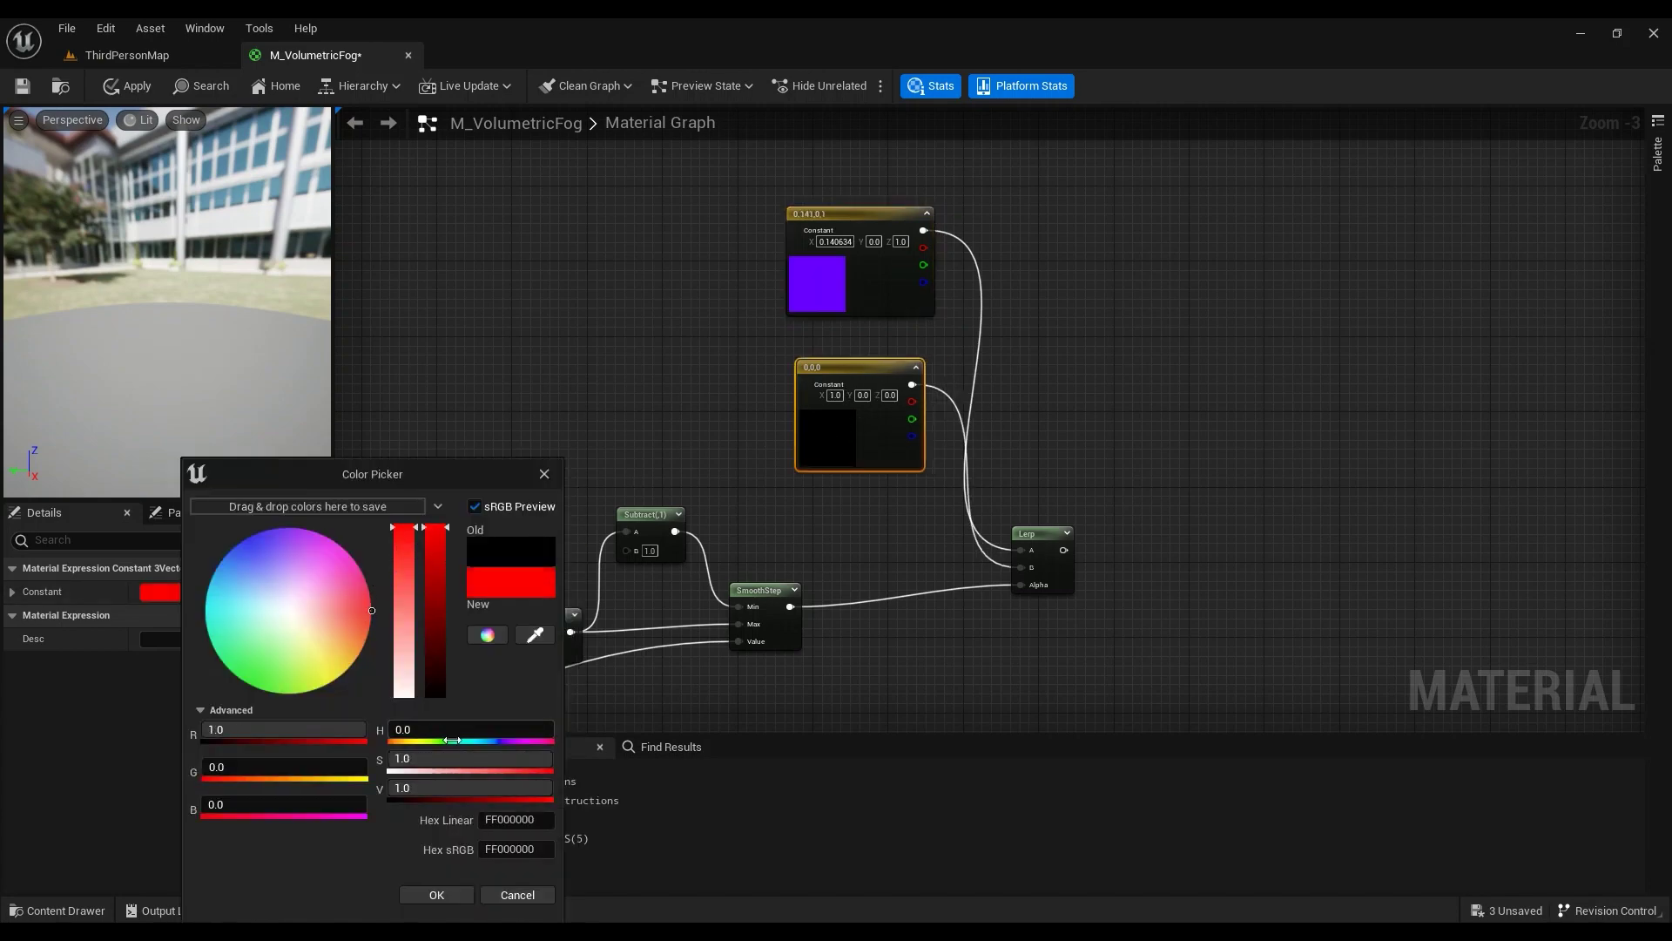
left_click(437, 895)
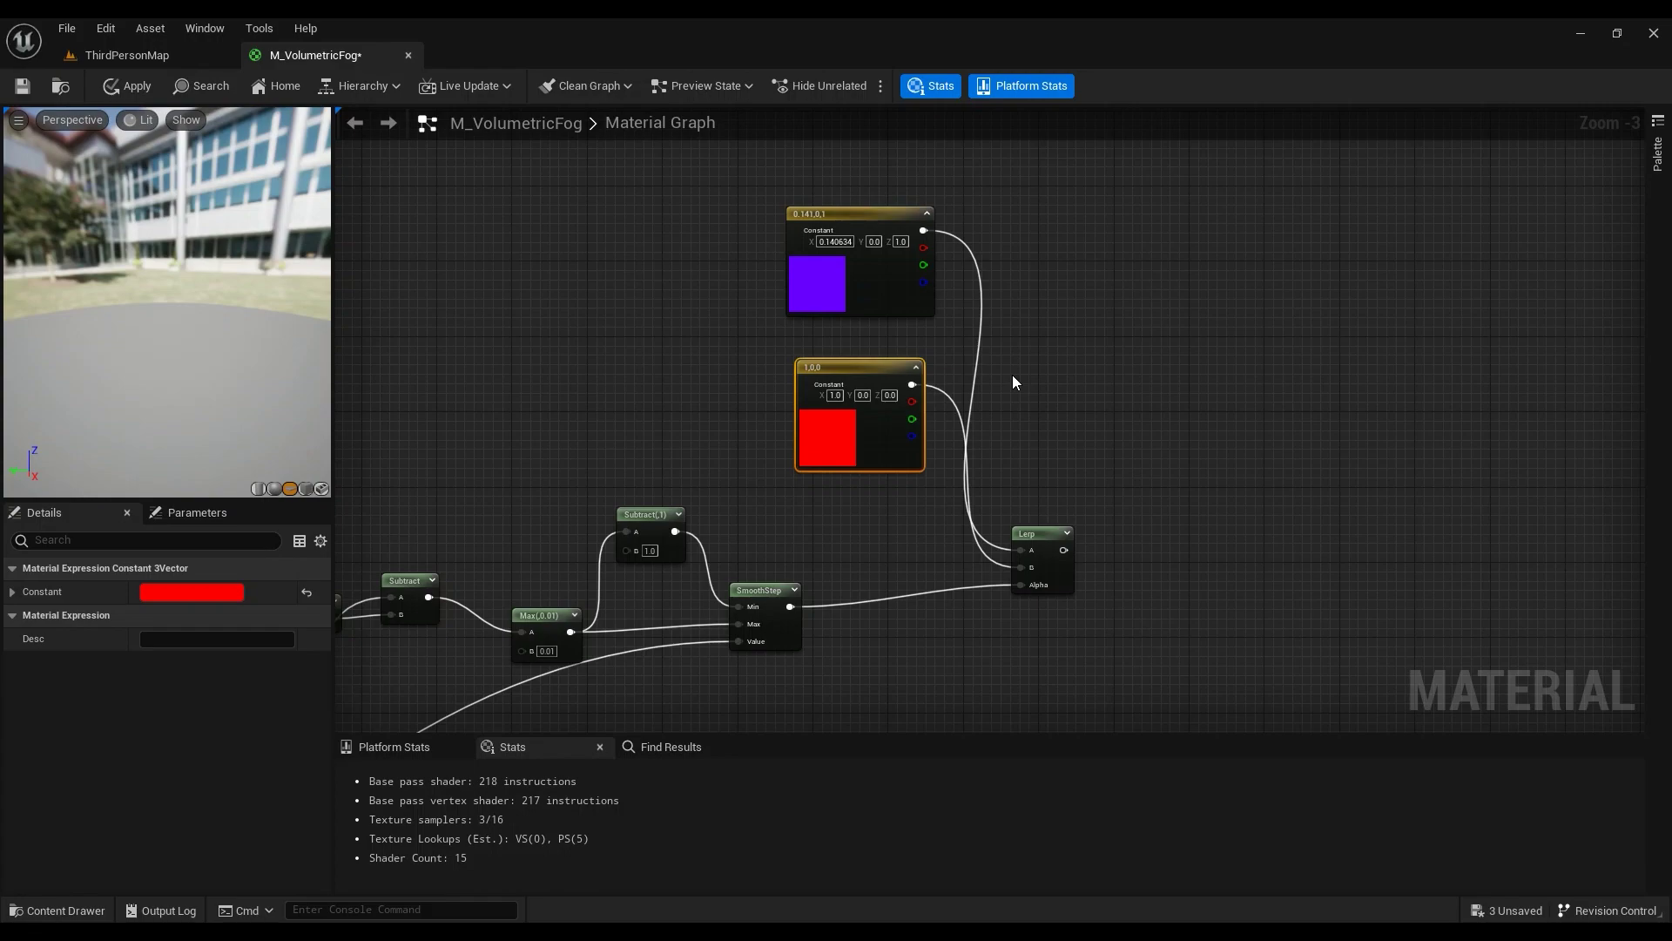
Step: Compare the rebuilt Lerp's output with the original graph's Lerp connection into the Albedo input
scroll(821, 399, "down", 4)
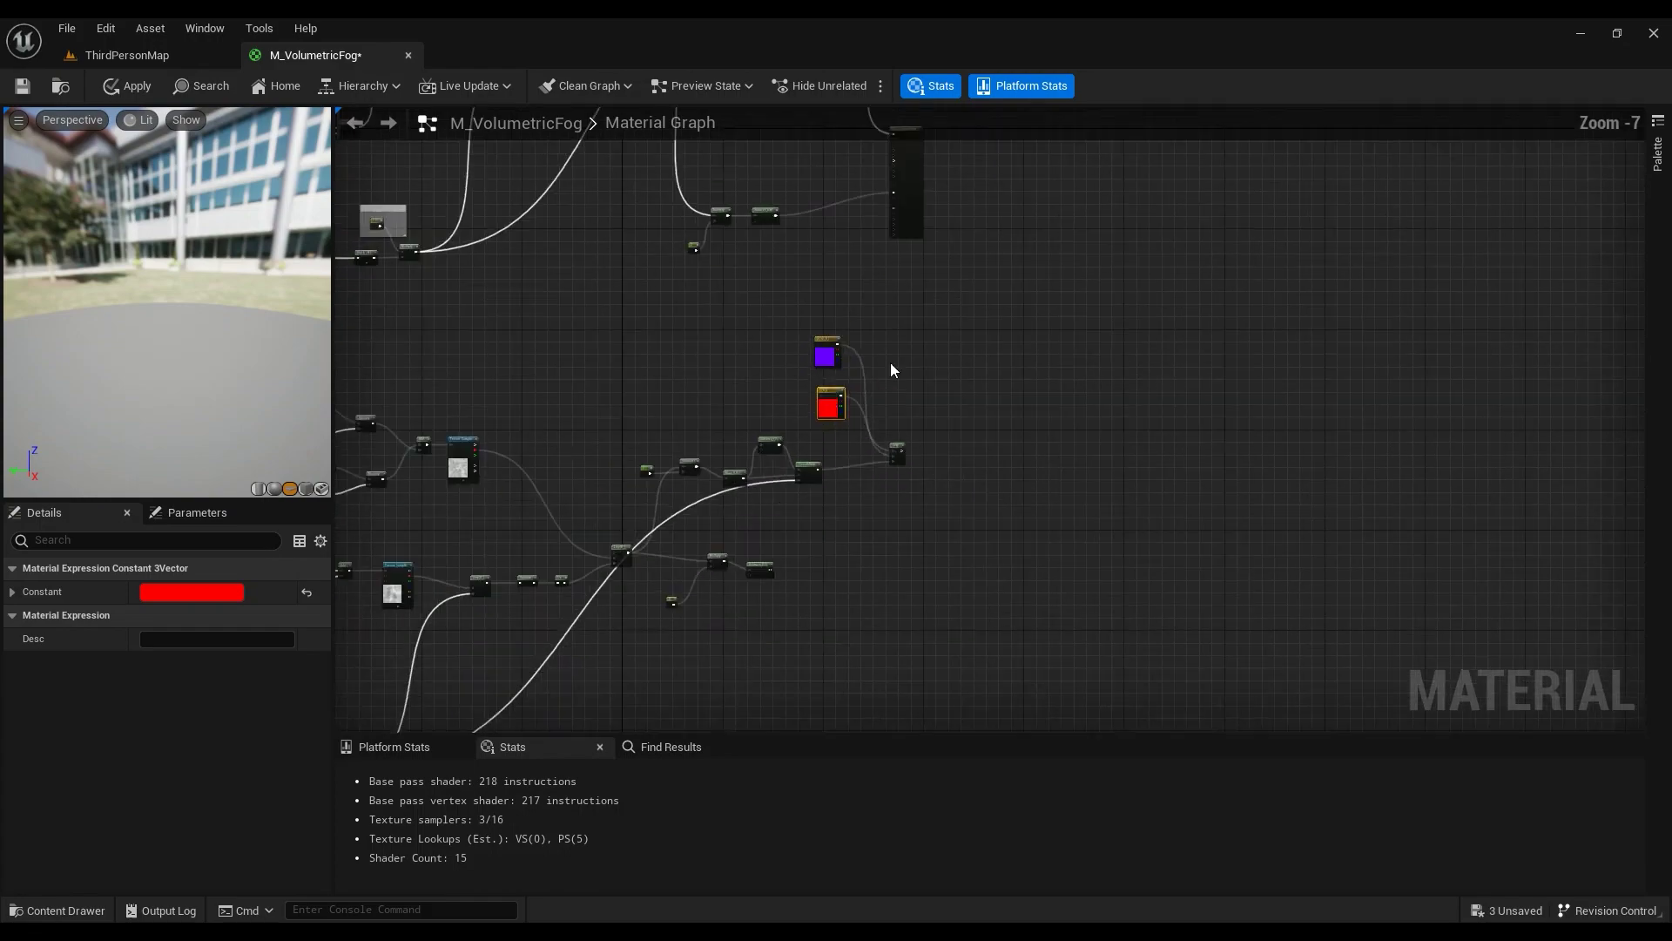
right_click_drag(980, 261, 1127, 204)
scroll(1032, 366, "up", 4)
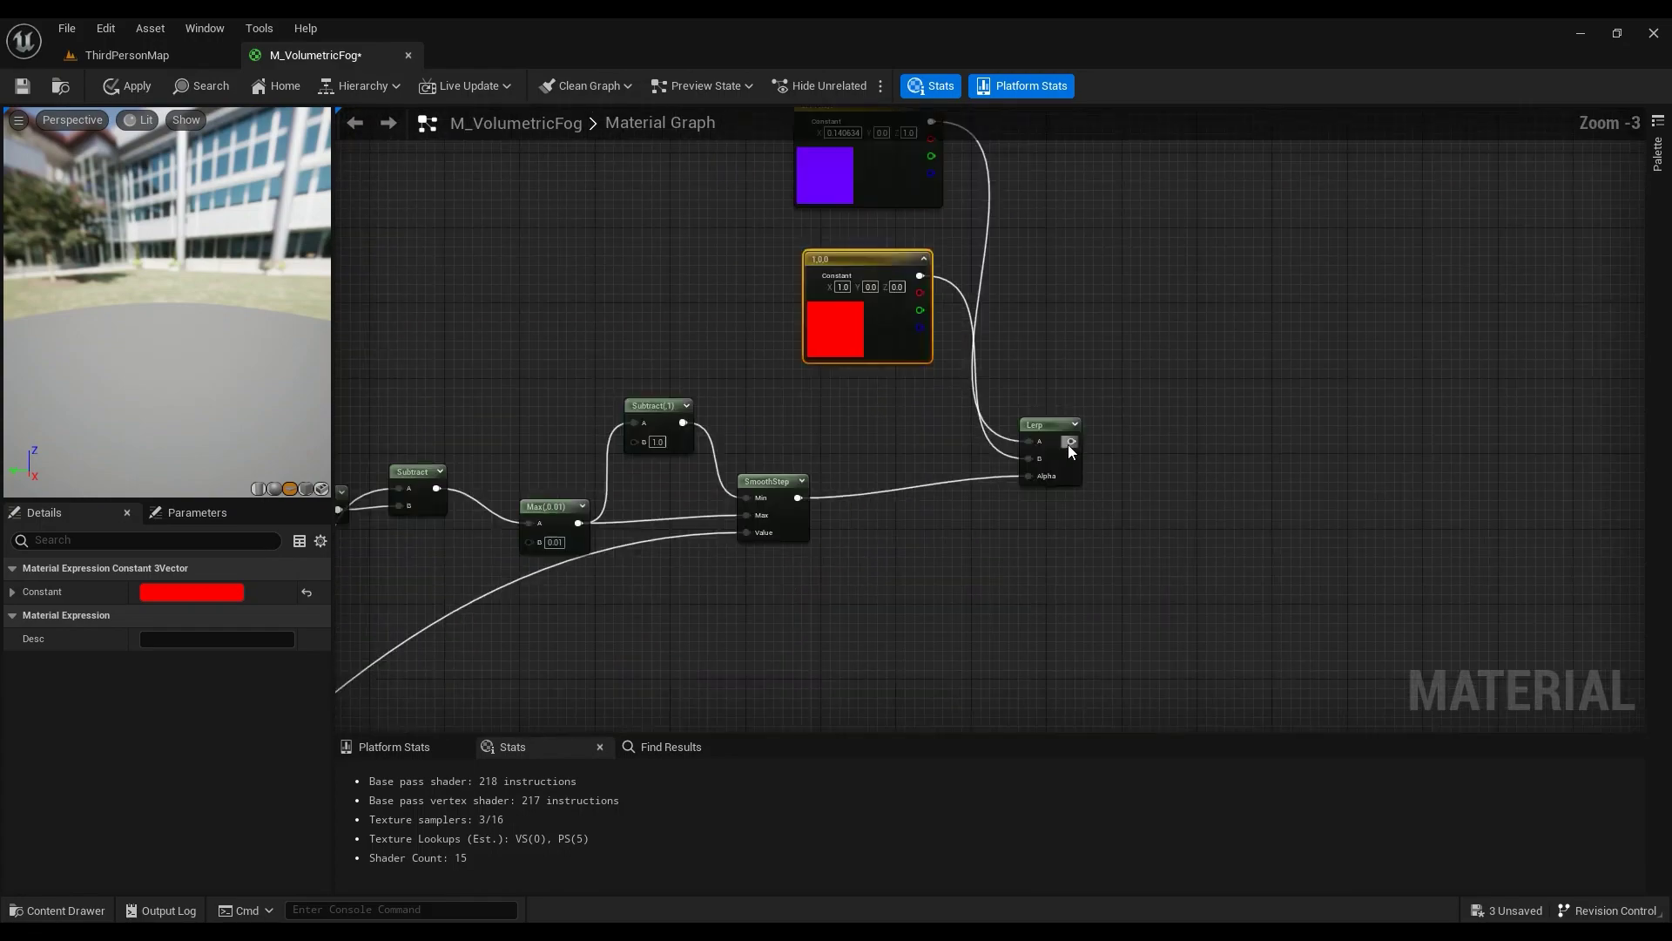
left_click_drag(1070, 441, 1254, 418)
right_click_drag(1193, 250, 1206, 665)
right_click_drag(1057, 274, 1047, 730)
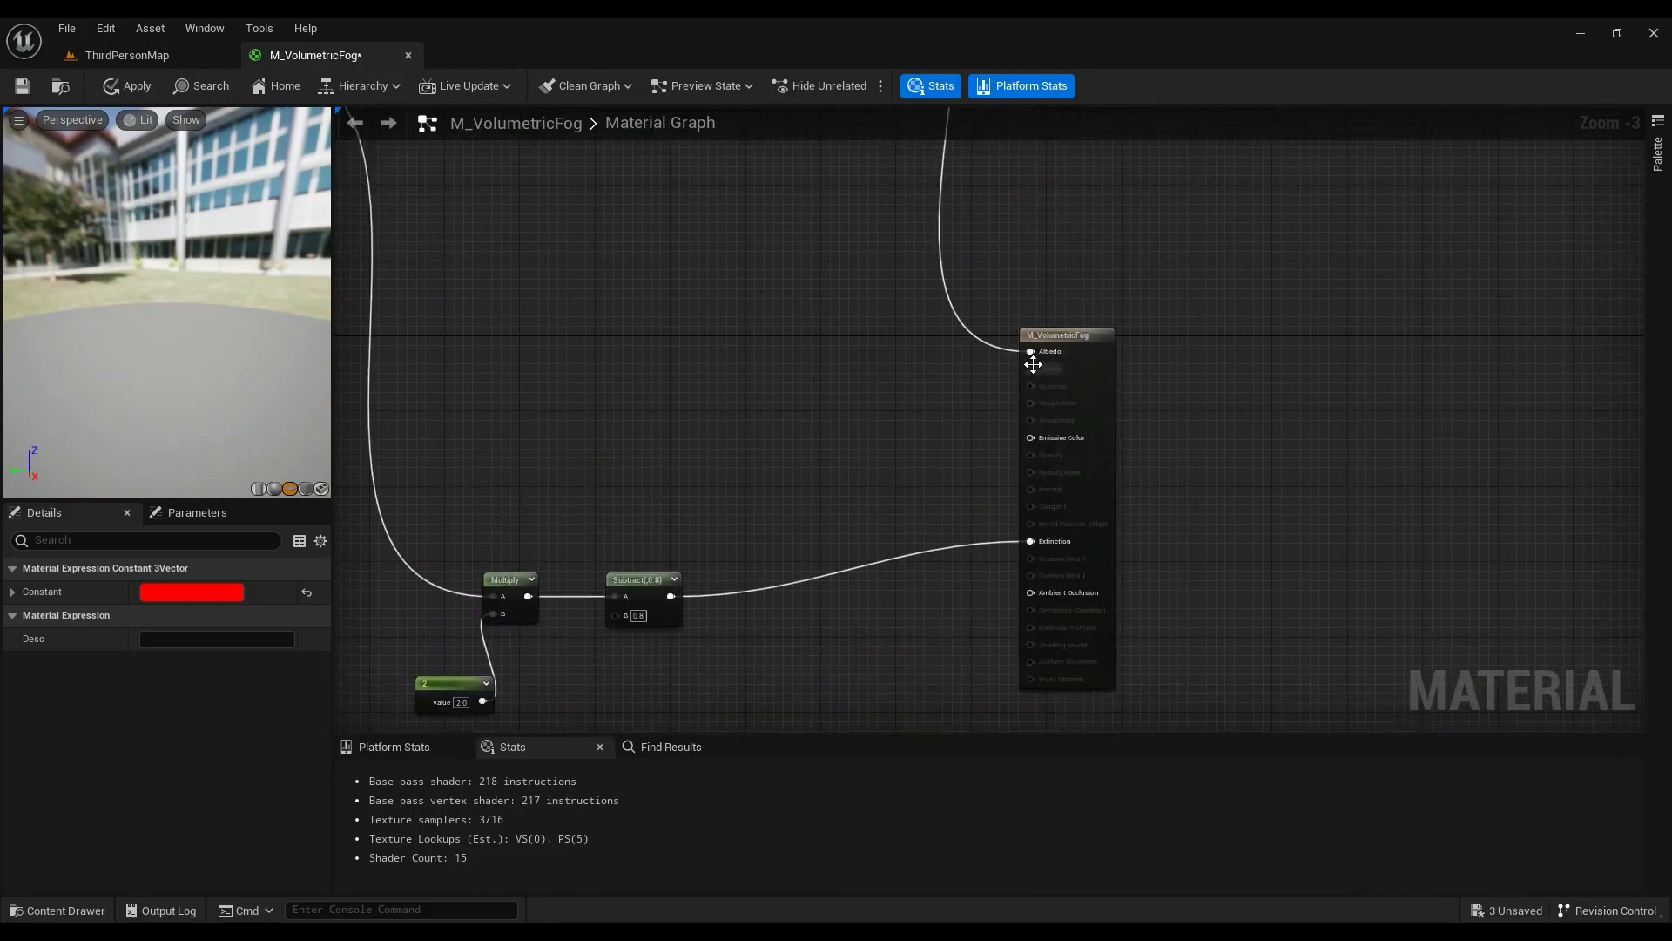
right_click_drag(938, 364, 933, 635)
scroll(940, 477, "down", 3)
scroll(819, 250, "up", 4)
Step: Set the original graph's pale yellow colour constant to violet, with R 0.139646, G 0.0 and B 0.96875
left_click(900, 253)
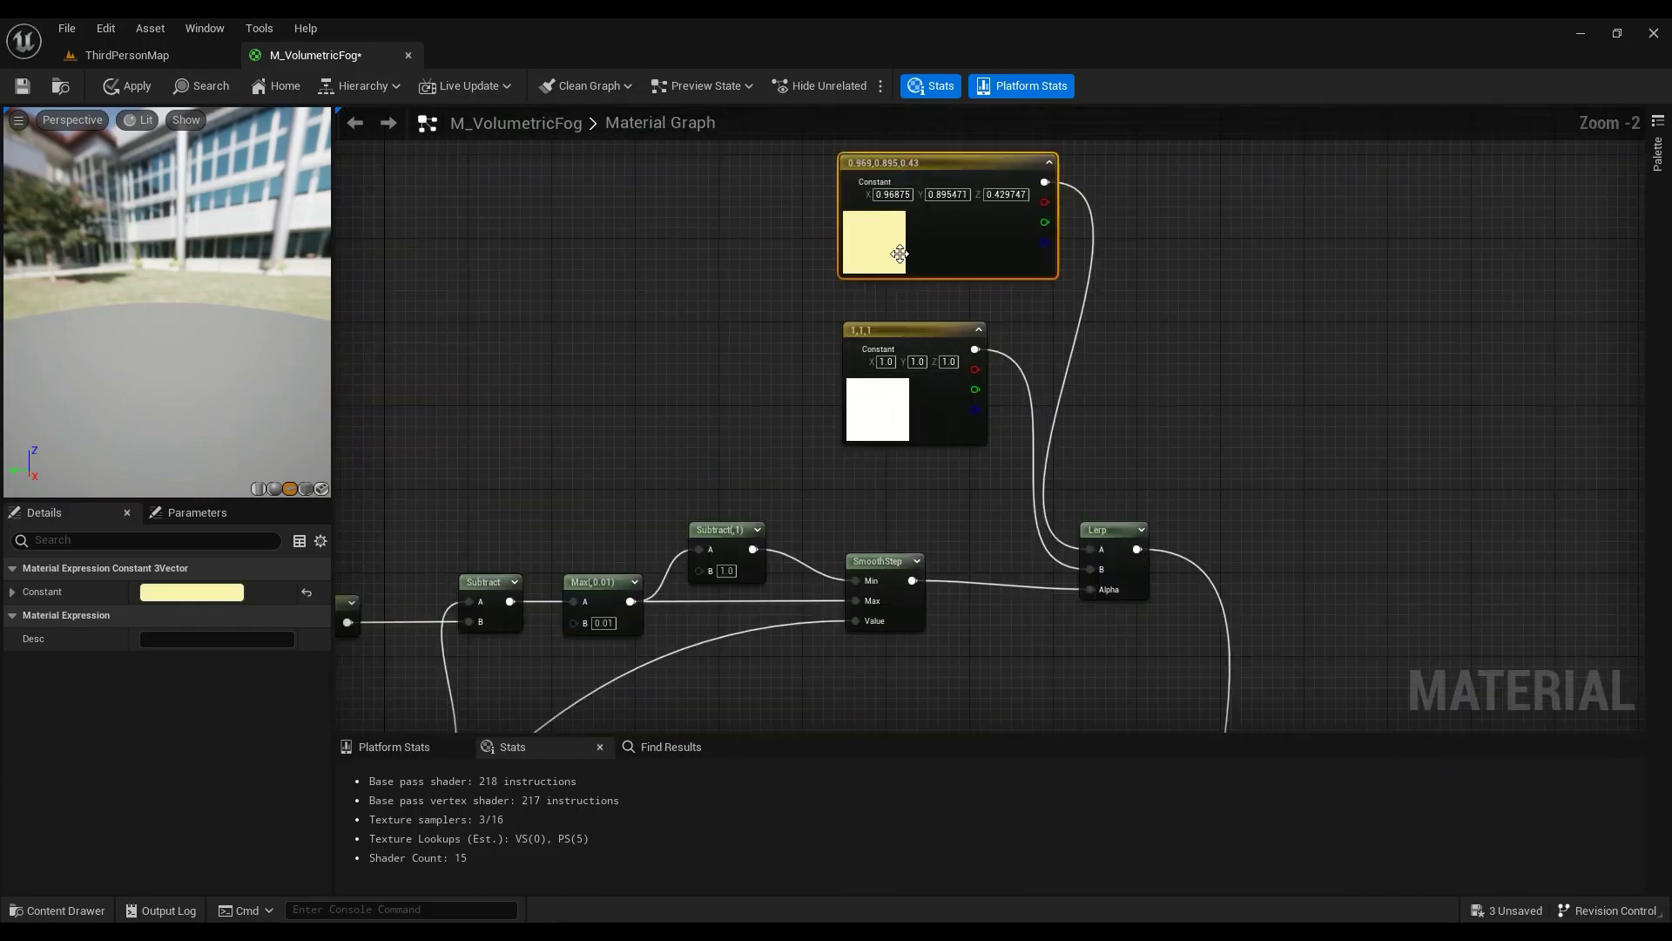
left_click(220, 589)
left_click_drag(284, 594, 282, 521)
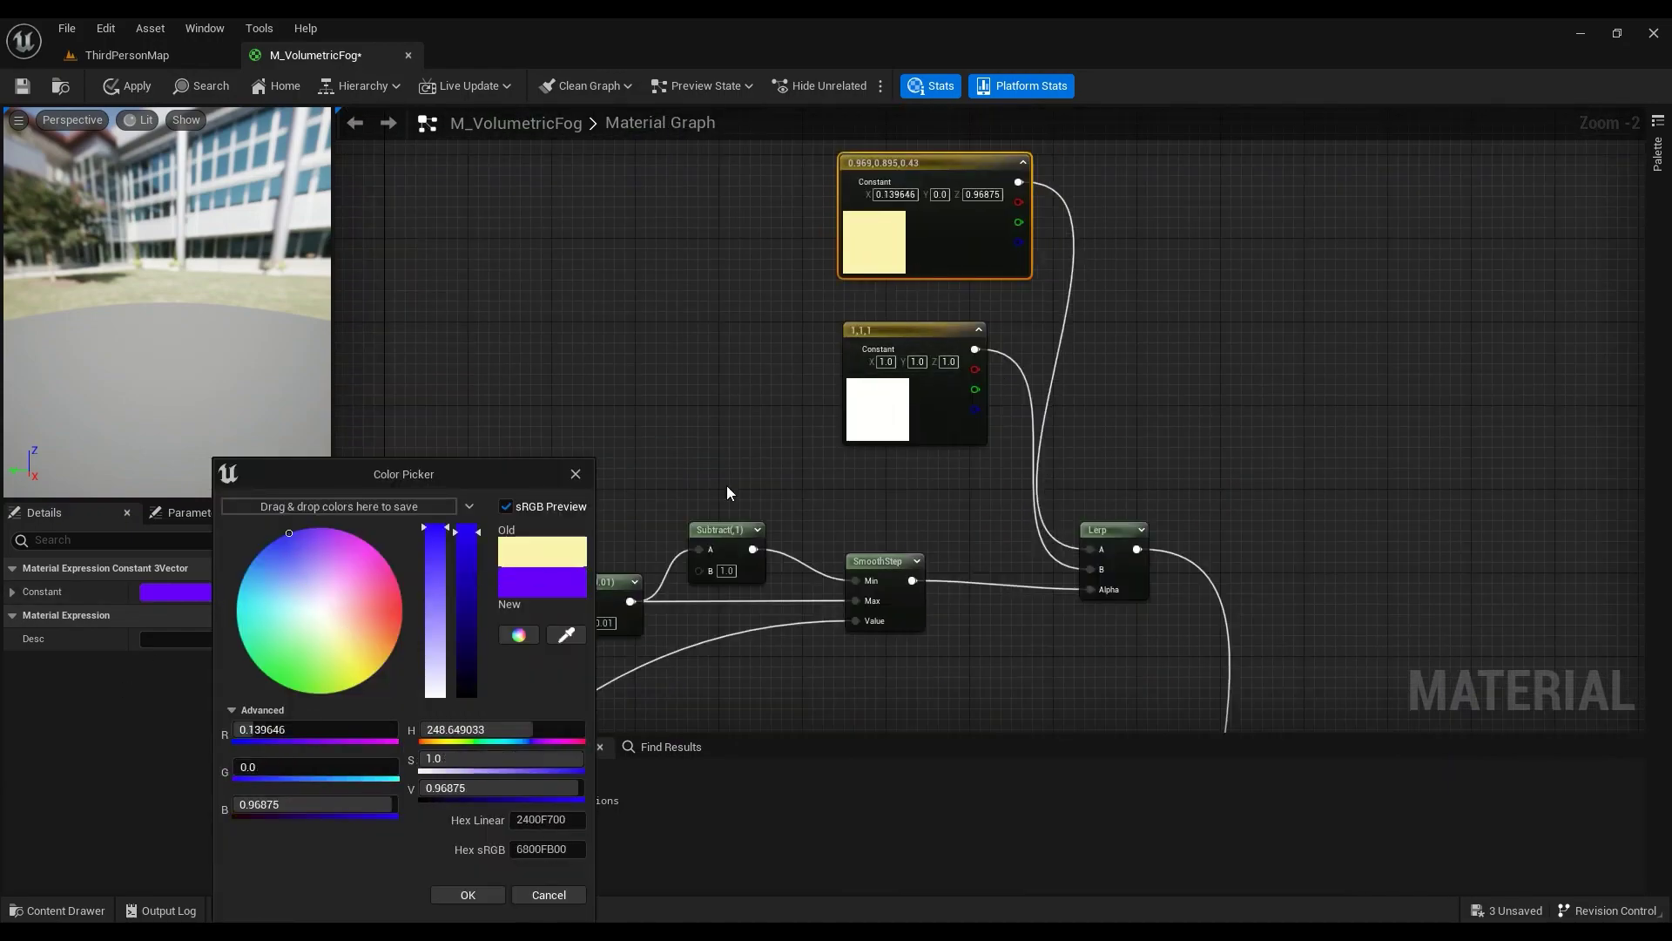
left_click(468, 895)
Step: Set the white colour constant to pure red, with R 1.0, G 0.0 and B 0.0, and apply and save the material
left_click(875, 425)
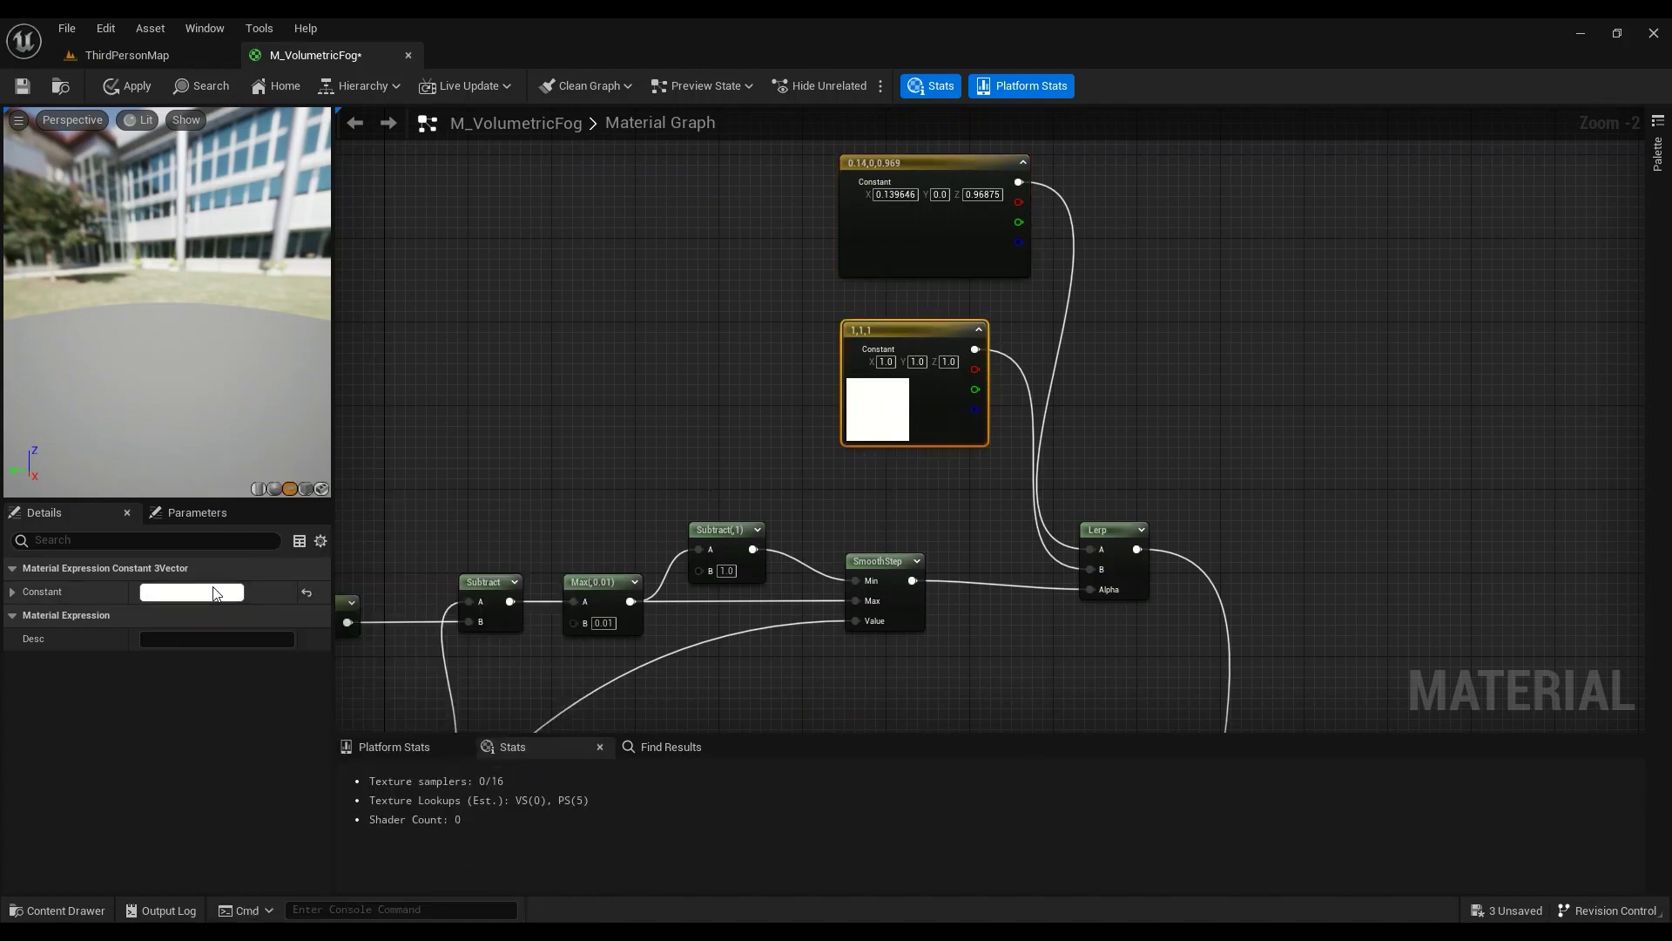
left_click(209, 591)
left_click(404, 610)
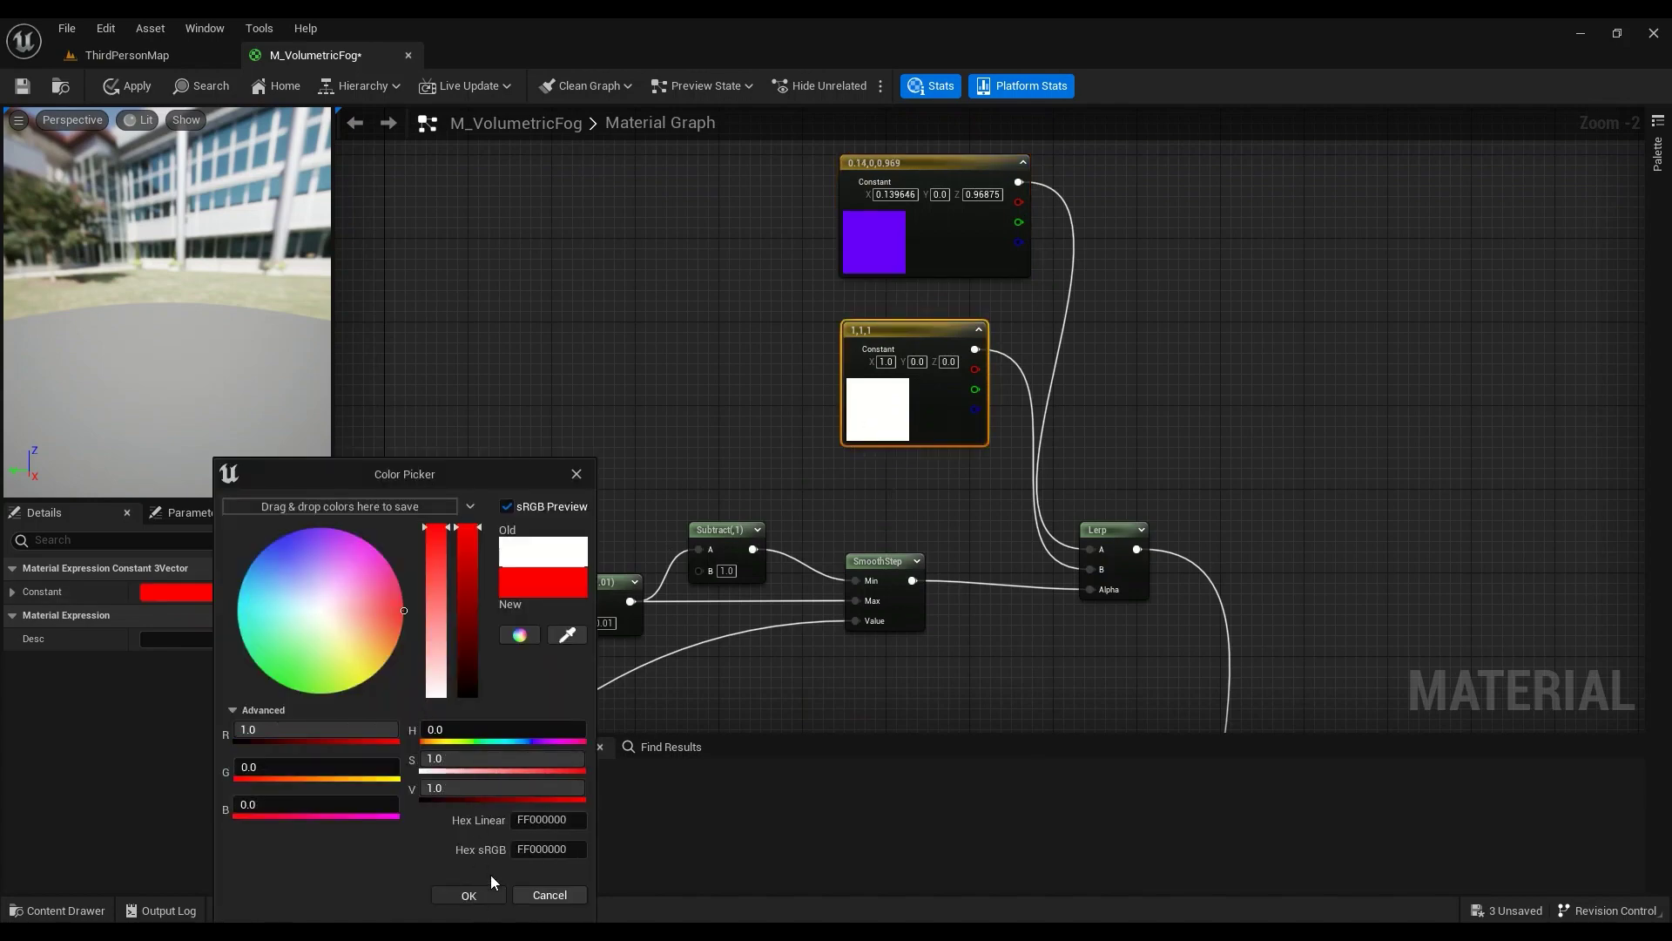
left_click(468, 895)
left_click(130, 86)
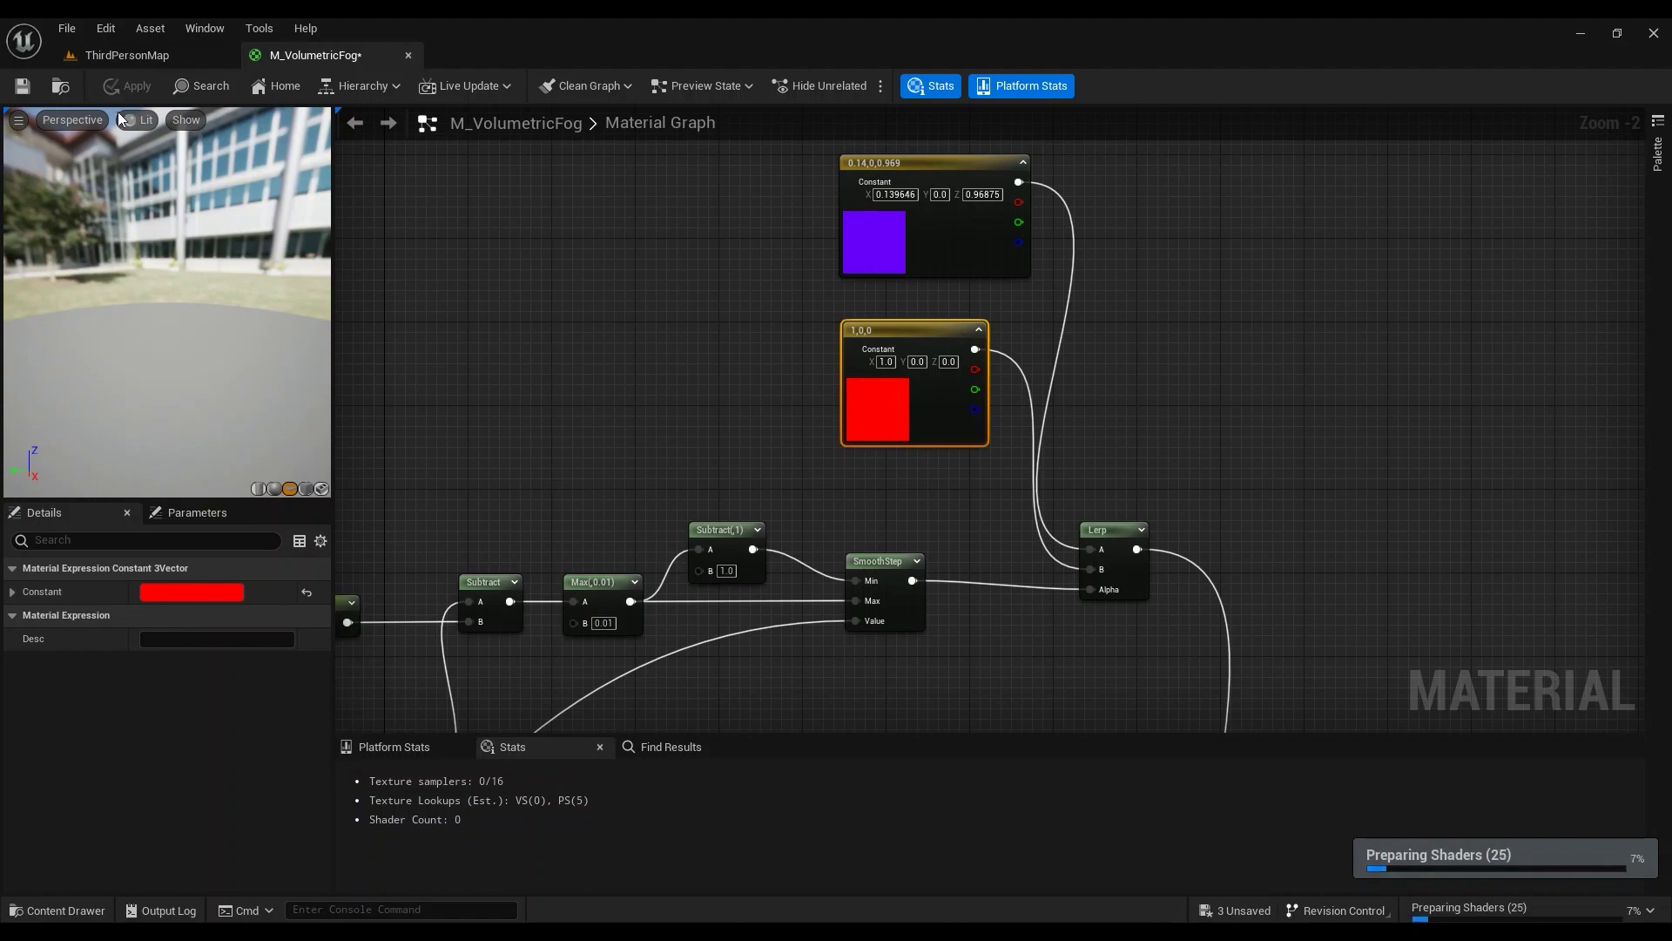
left_click(23, 87)
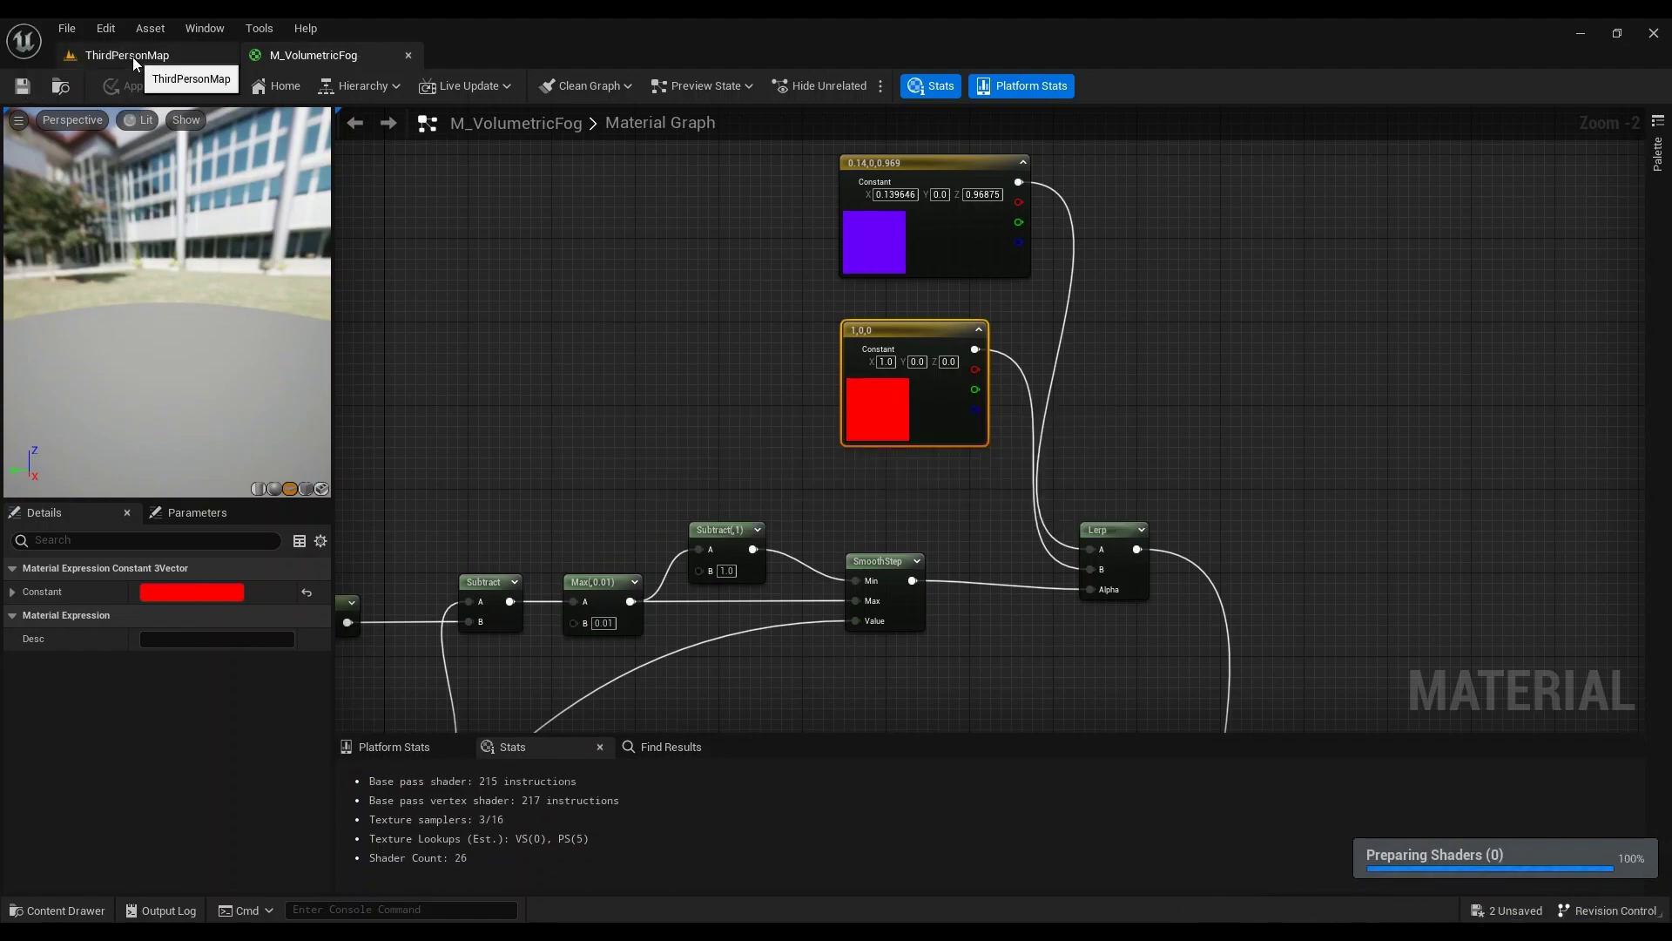
Step: Play-test the ThirdPersonMap level to check the recoloured ground fog in the courtyard
left_click(132, 56)
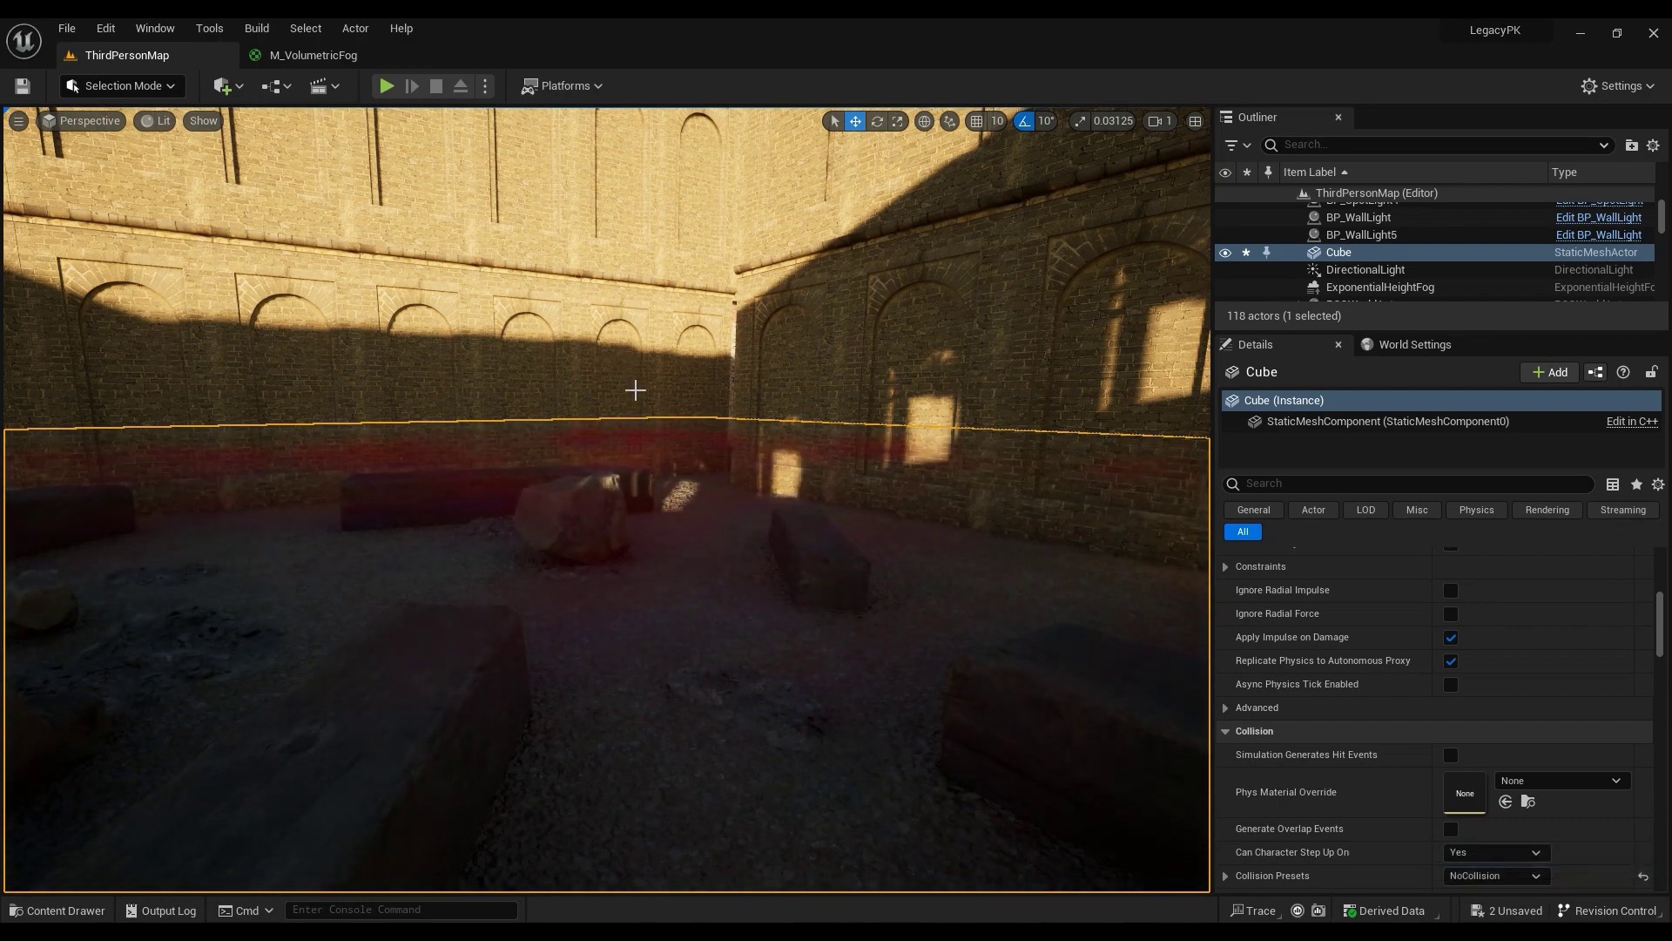
right_click_drag(709, 461, 209, 567)
key("alt+p")
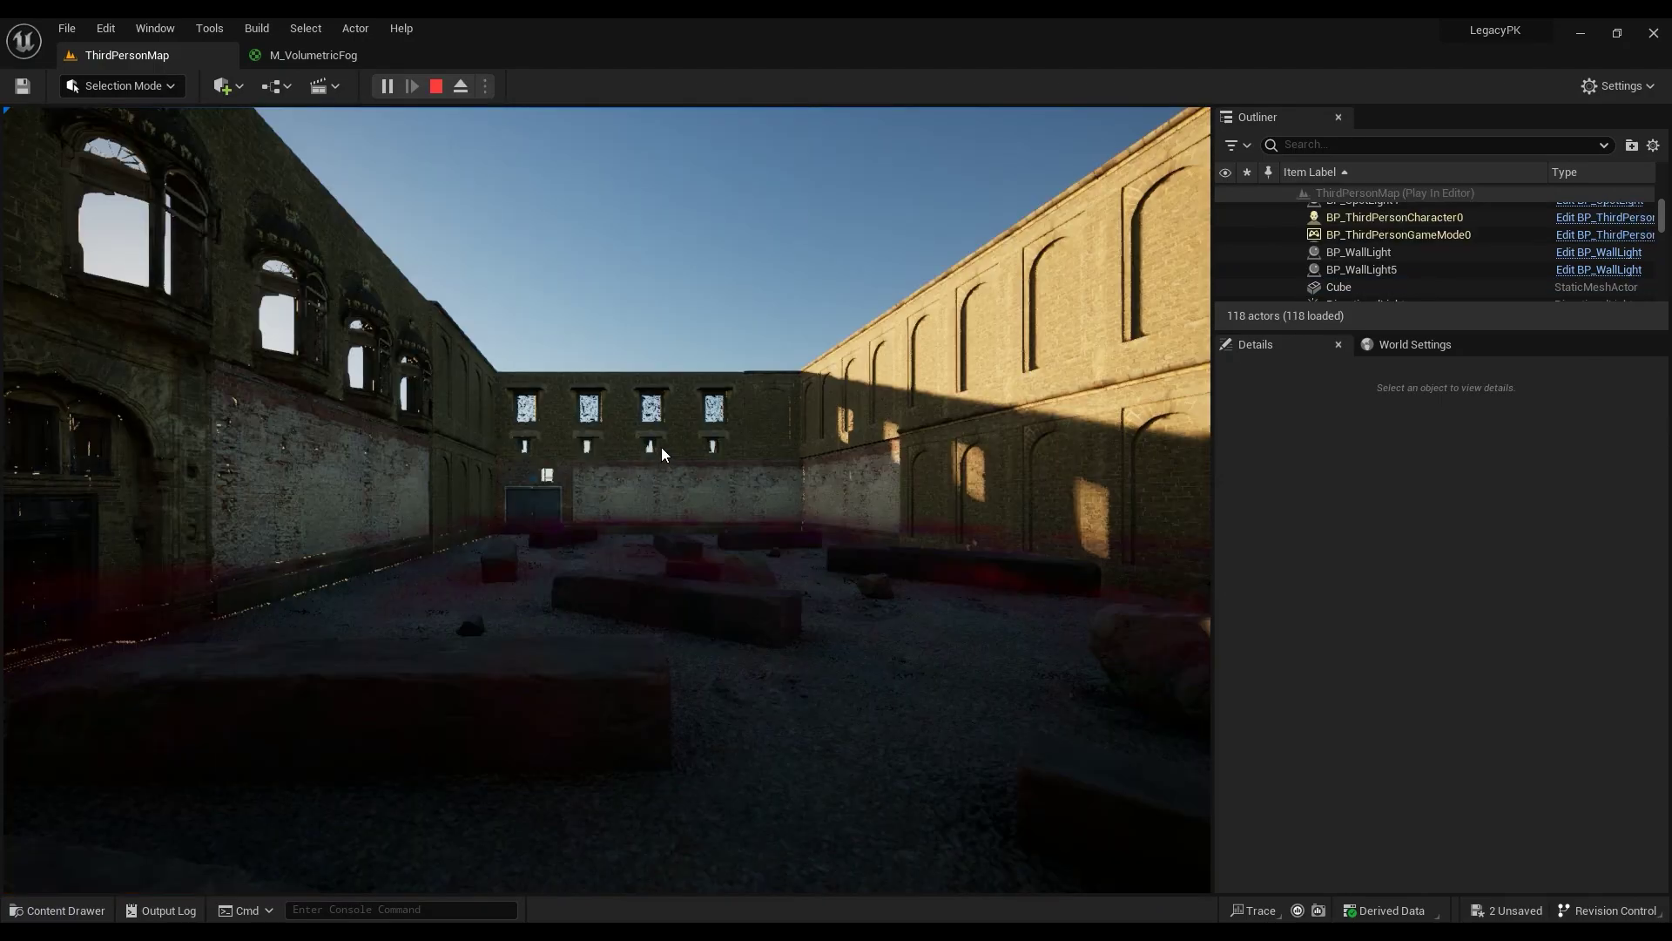
key("w")
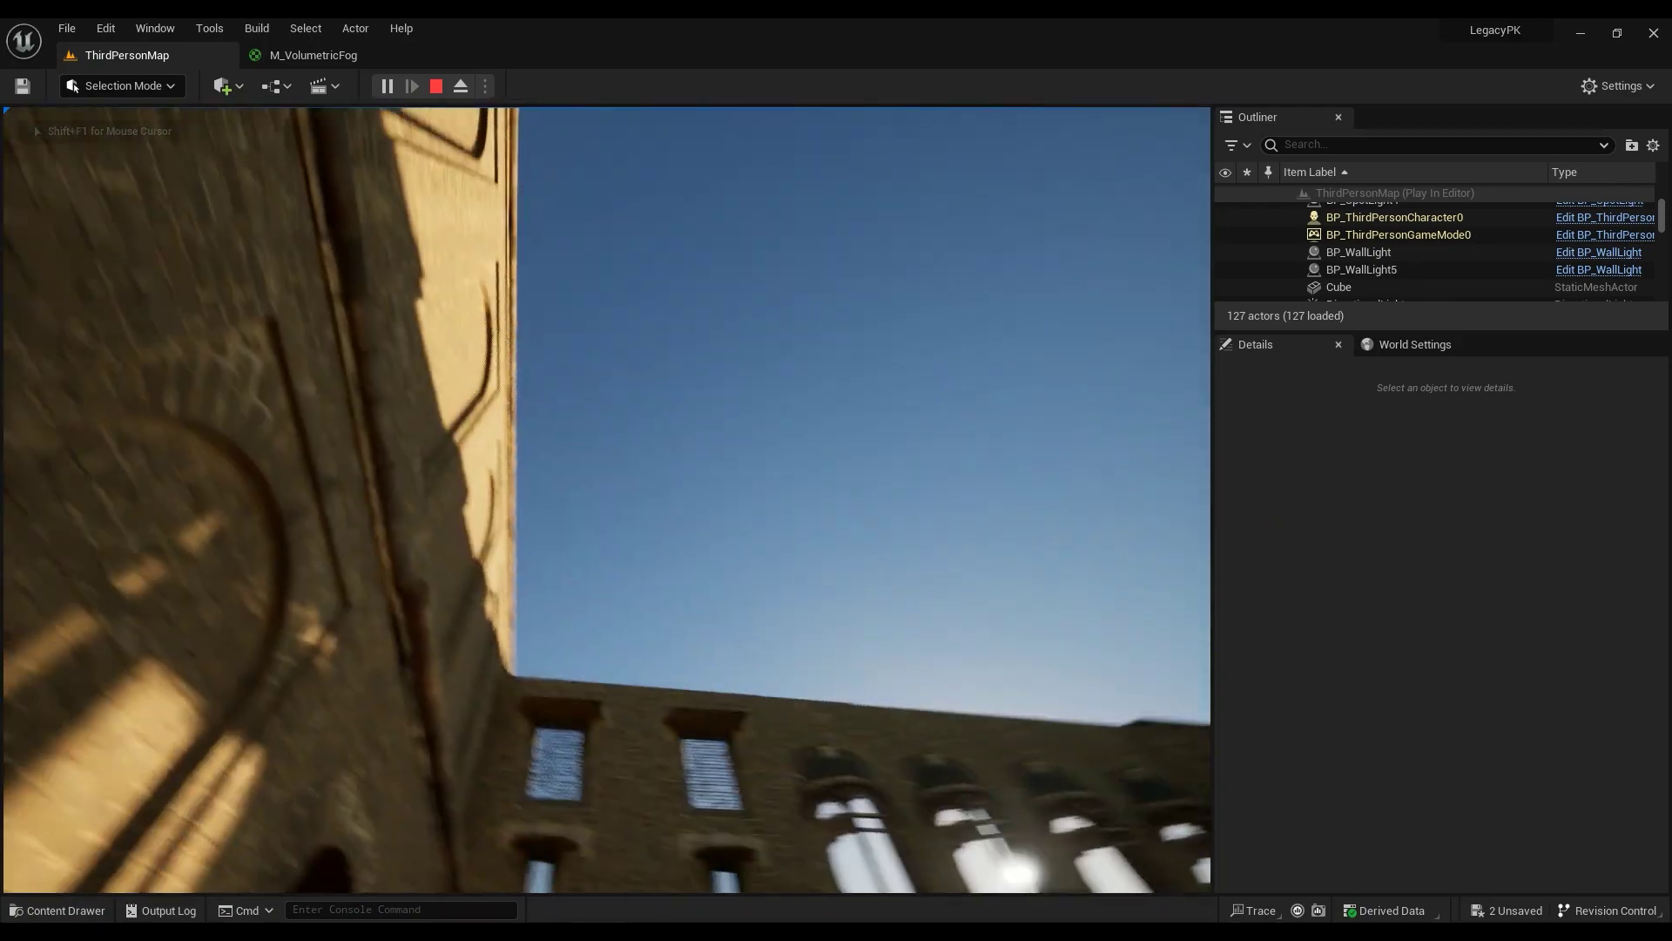
key("shift+F1")
Step: Set the constant feeding the Multiply node on M_VolumetricFog's Extinction branch to 5 and apply the material
left_click(320, 57)
scroll(1043, 608, "down", 3)
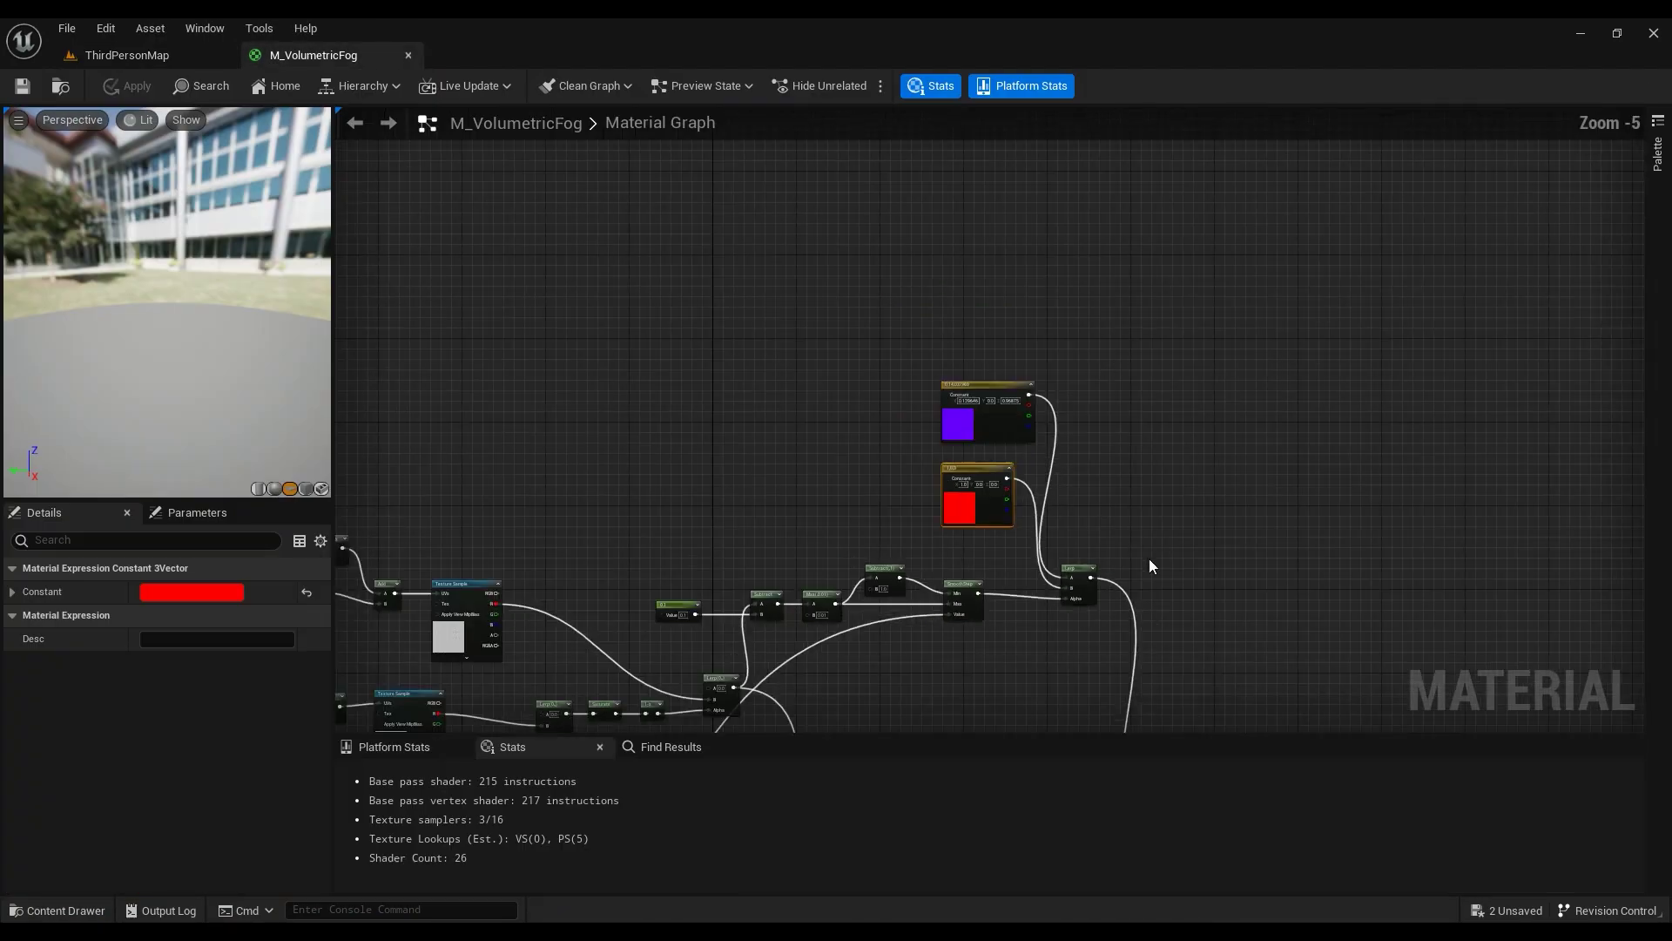
right_click_drag(1148, 609, 883, 113)
right_click_drag(750, 450, 844, 330)
scroll(666, 436, "up", 4)
scroll(670, 419, "up", 1)
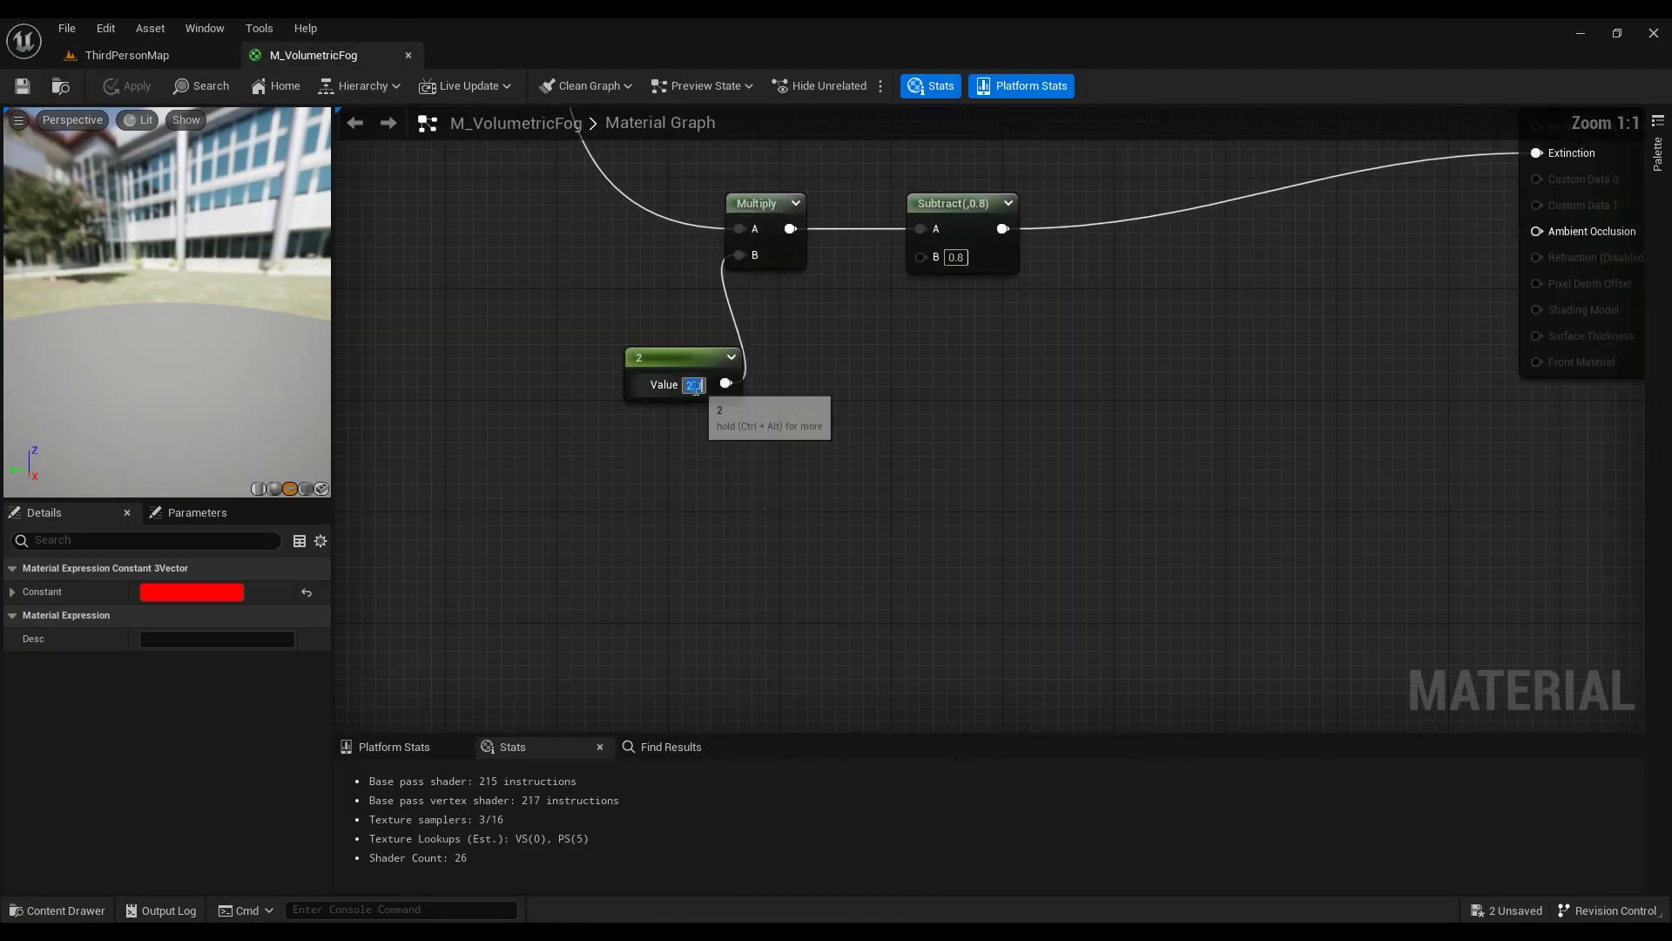
left_click(692, 384)
type("5")
key("Return")
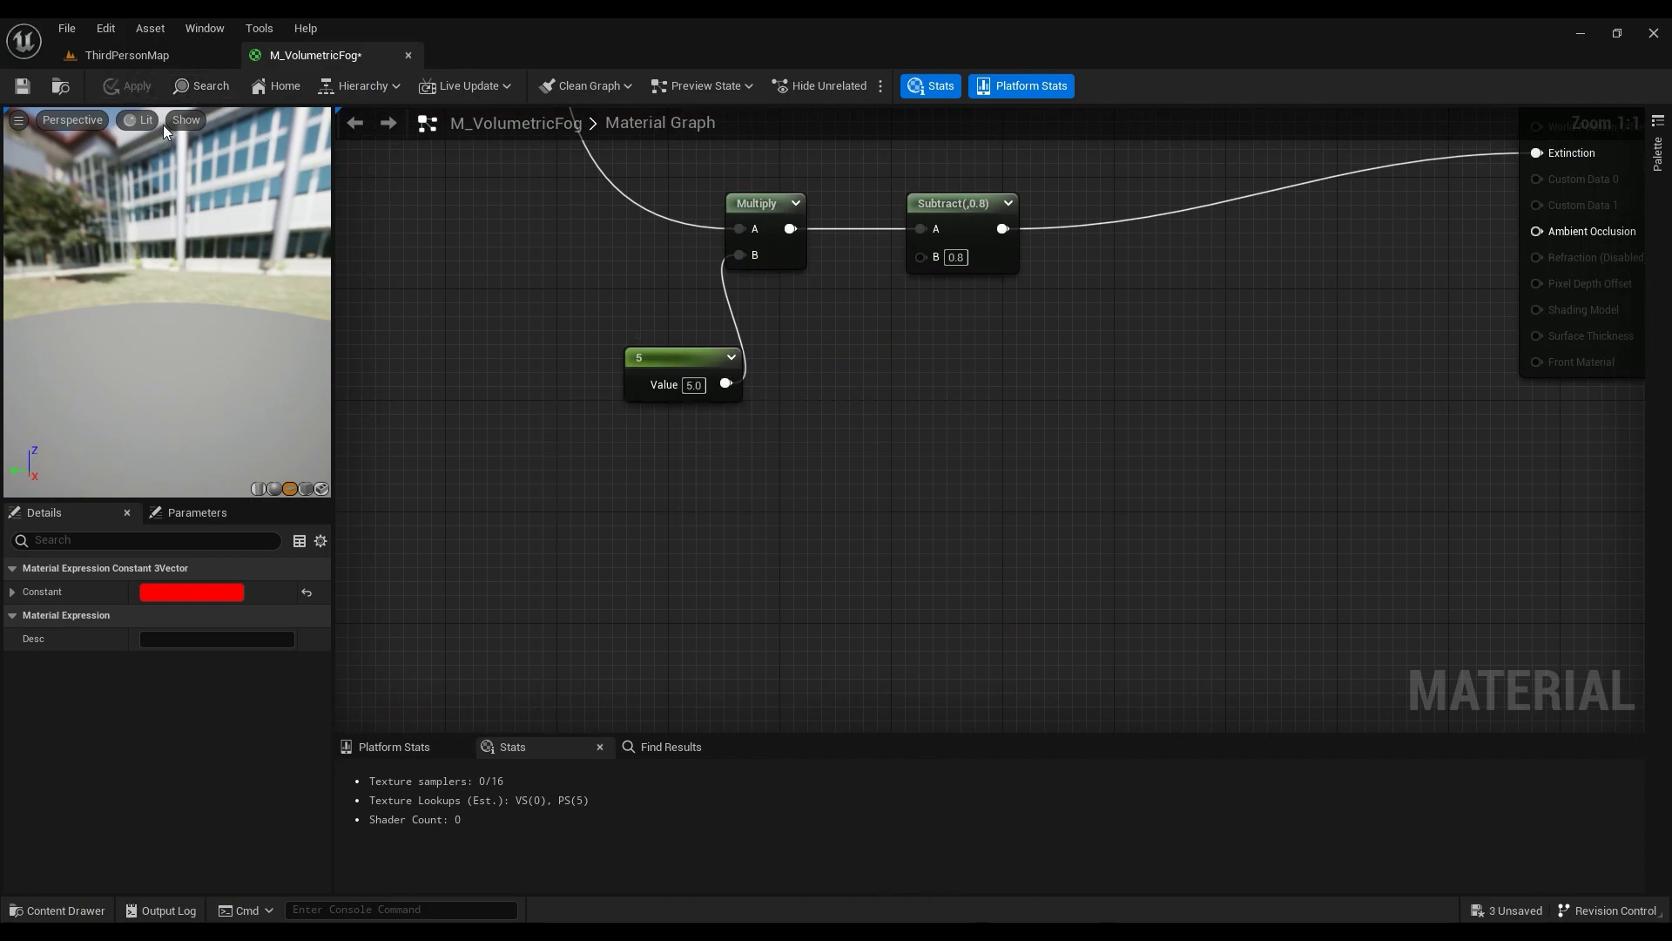
Step: Inspect the fog volume's density and colour from several viewpoints in the ThirdPersonMap level
left_click(144, 61)
right_click_drag(762, 355, 832, 352)
key("s")
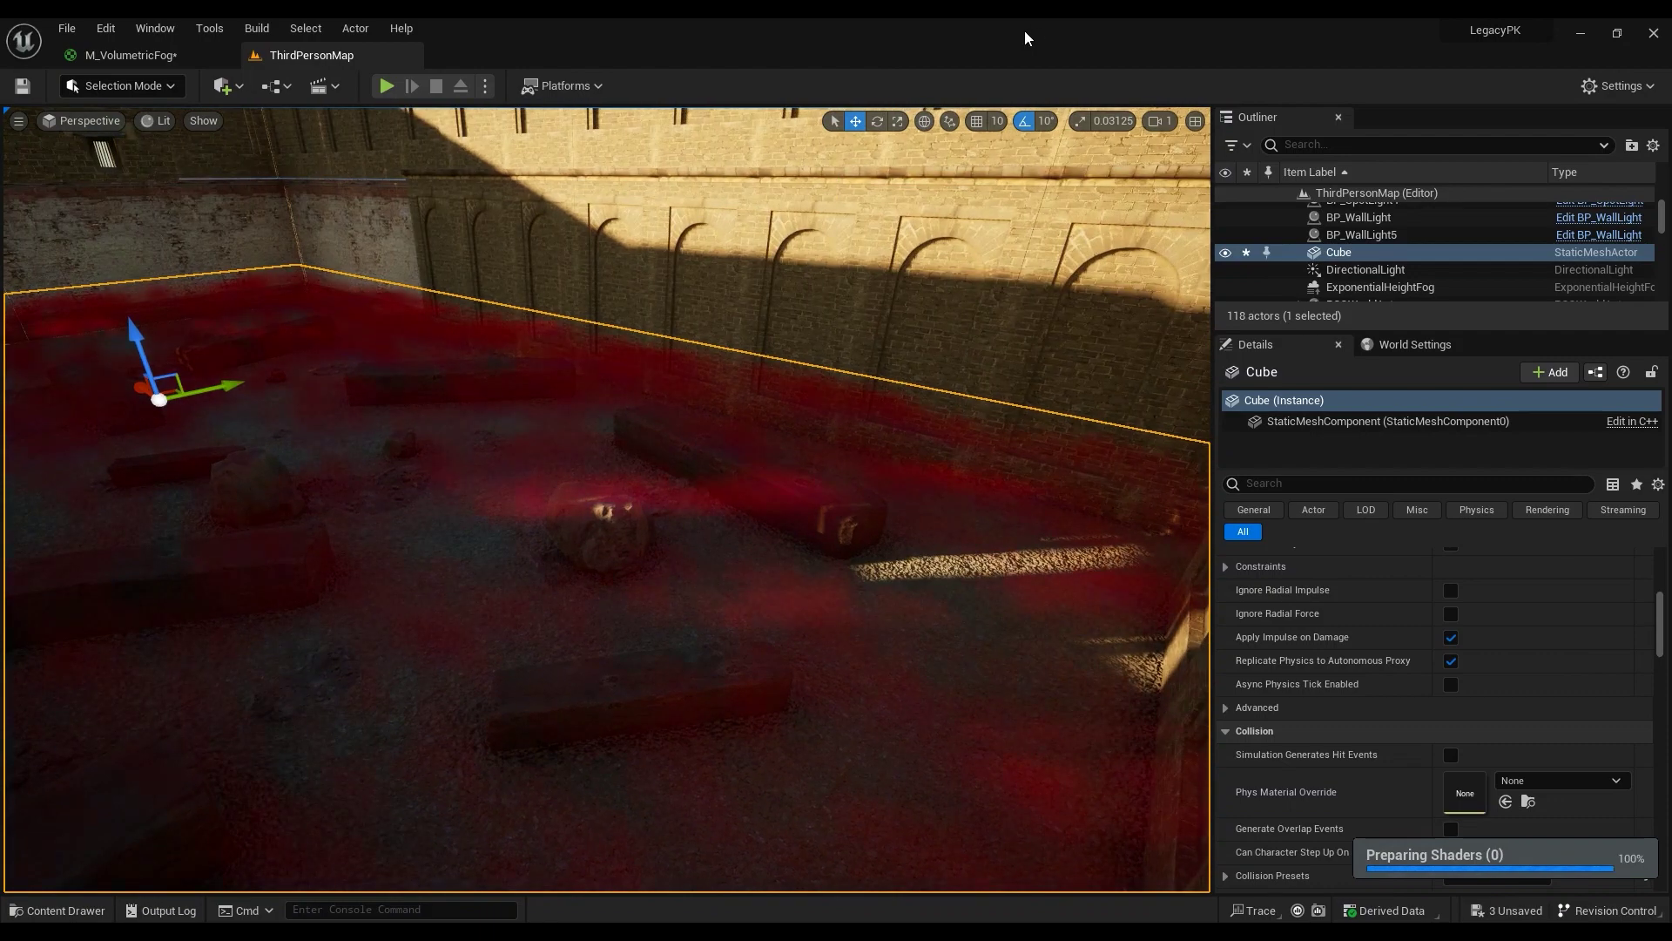
right_click_drag(1019, 209, 740, 183)
key("d")
key("w")
key("e")
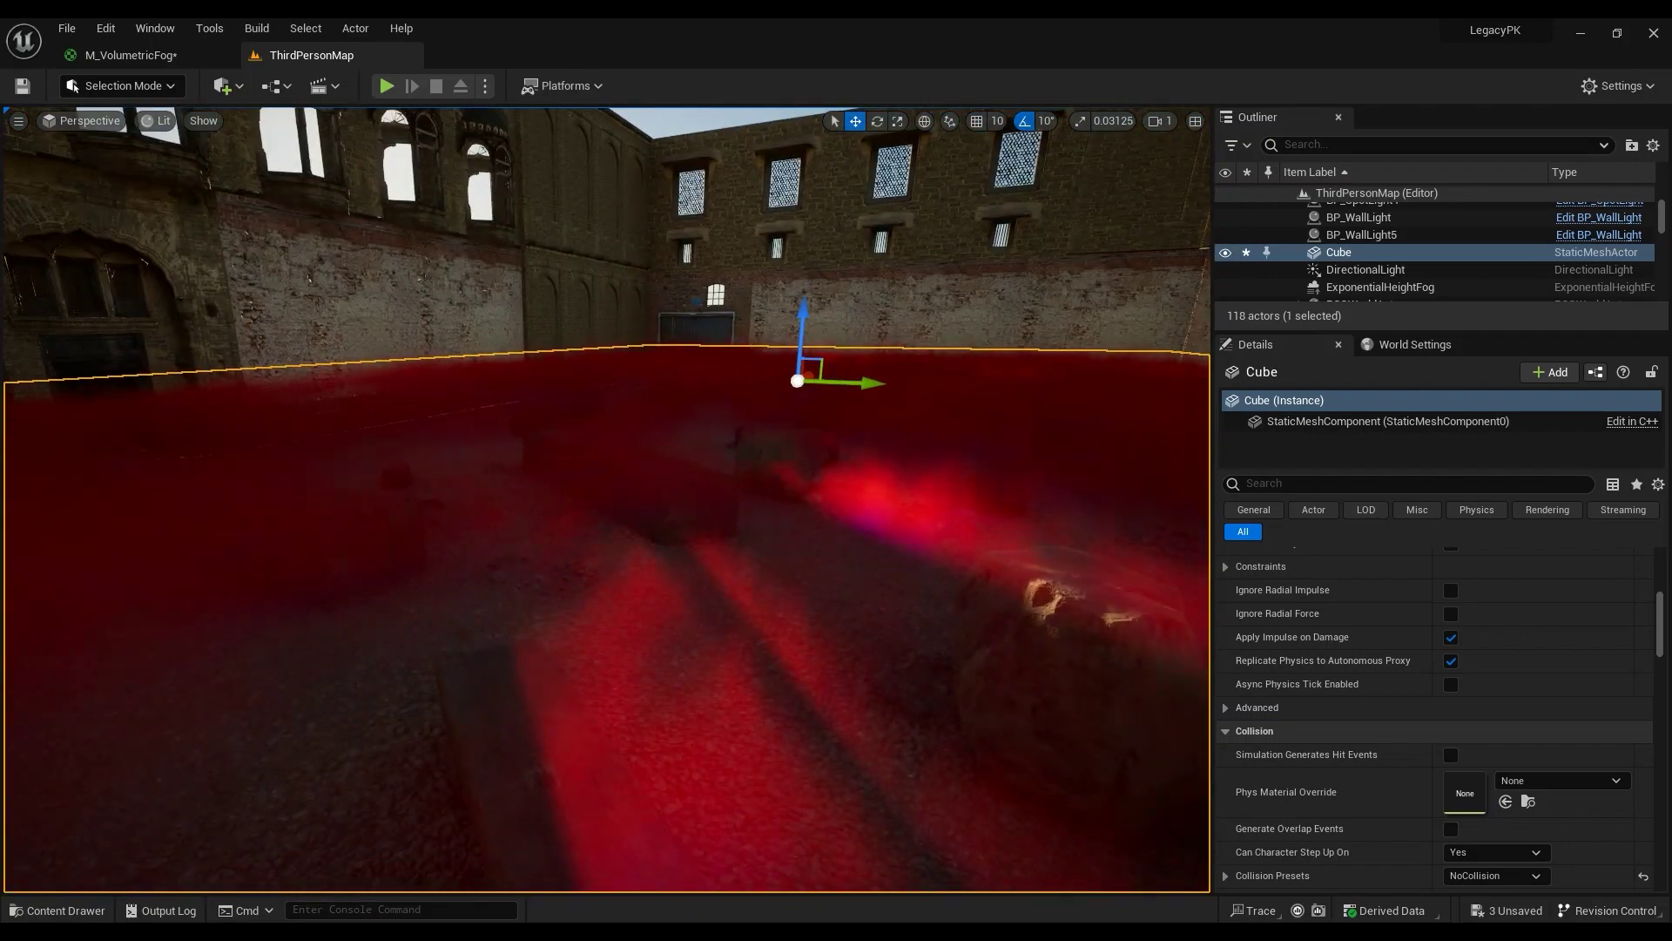
Step: Raise the fog Cube along its vertical axis and lower it again to adjust the fog's height in the courtyard
left_click_drag(809, 316, 809, 295)
key("s")
mouse_move(808, 295)
right_mouse_down()
mouse_move(878, 295)
mouse_move(819, 281)
right_mouse_up()
key("w")
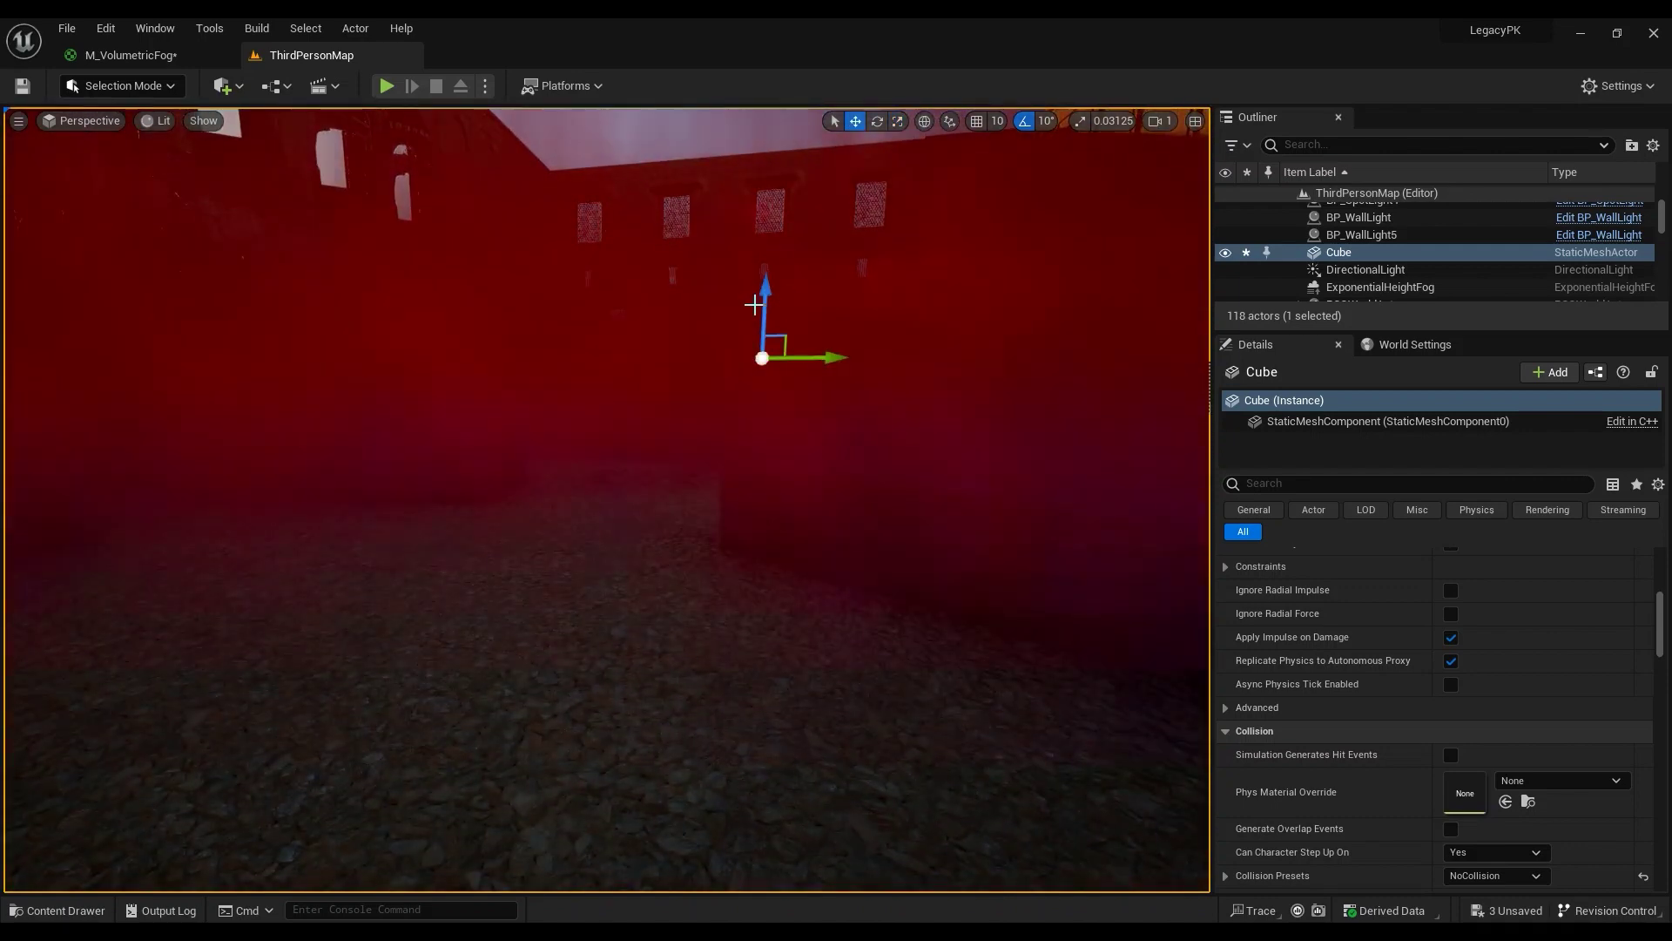
left_click_drag(766, 296, 769, 323)
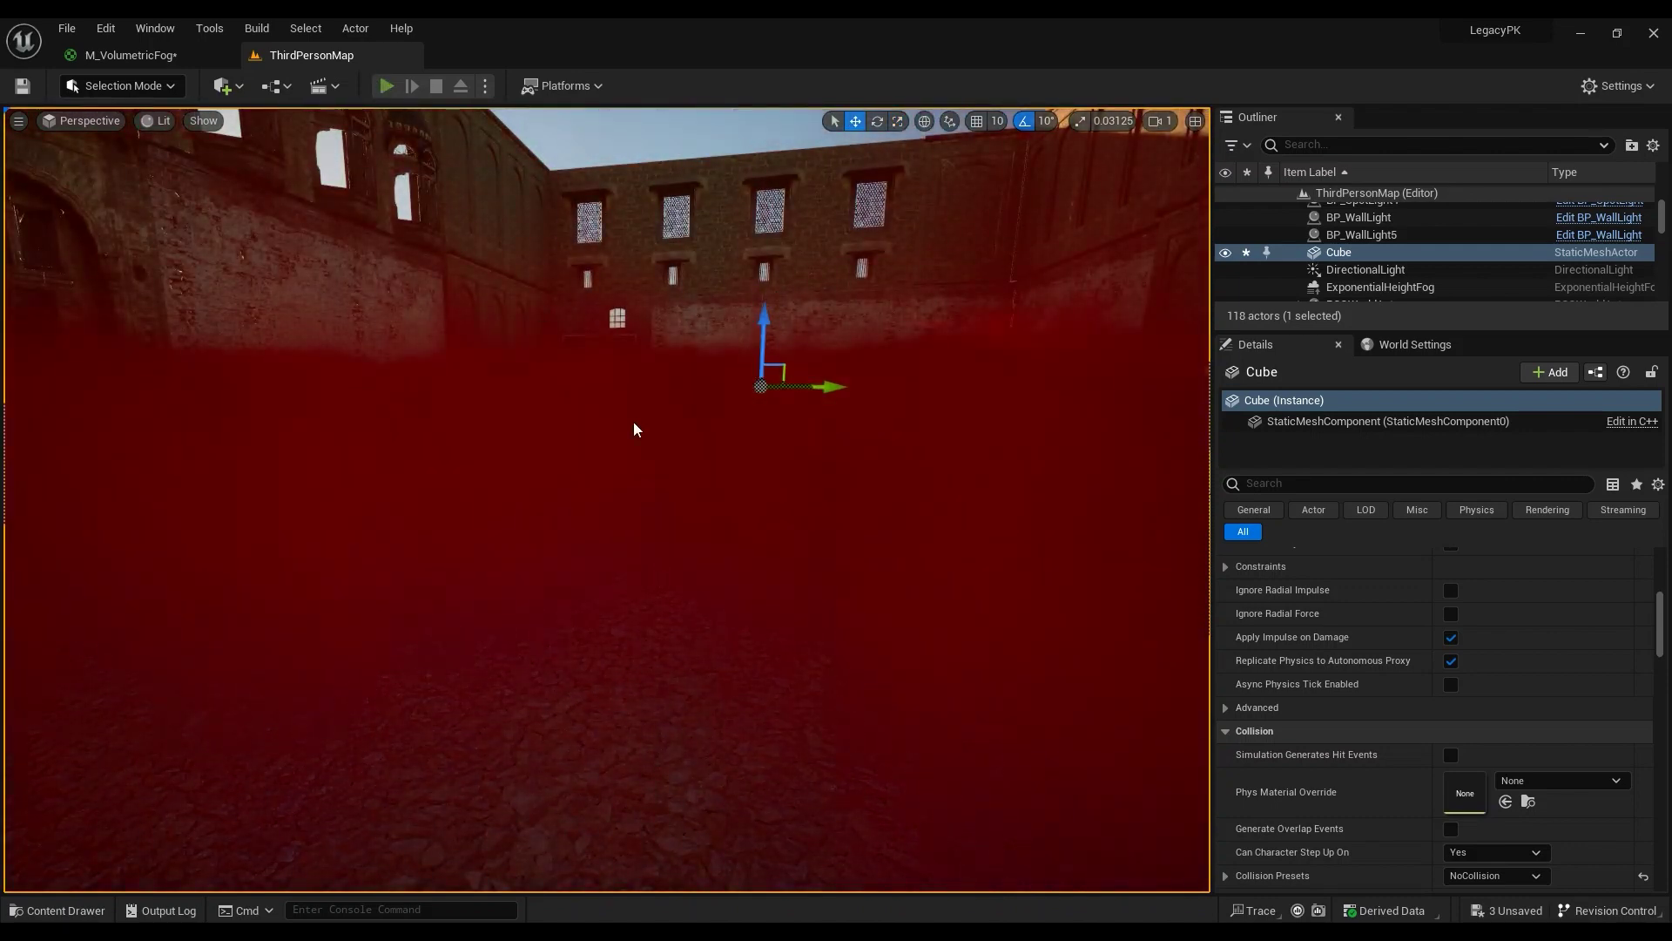
Step: Play the level and run the character through the courtyard to examine the dense fog from all sides
key("alt+p")
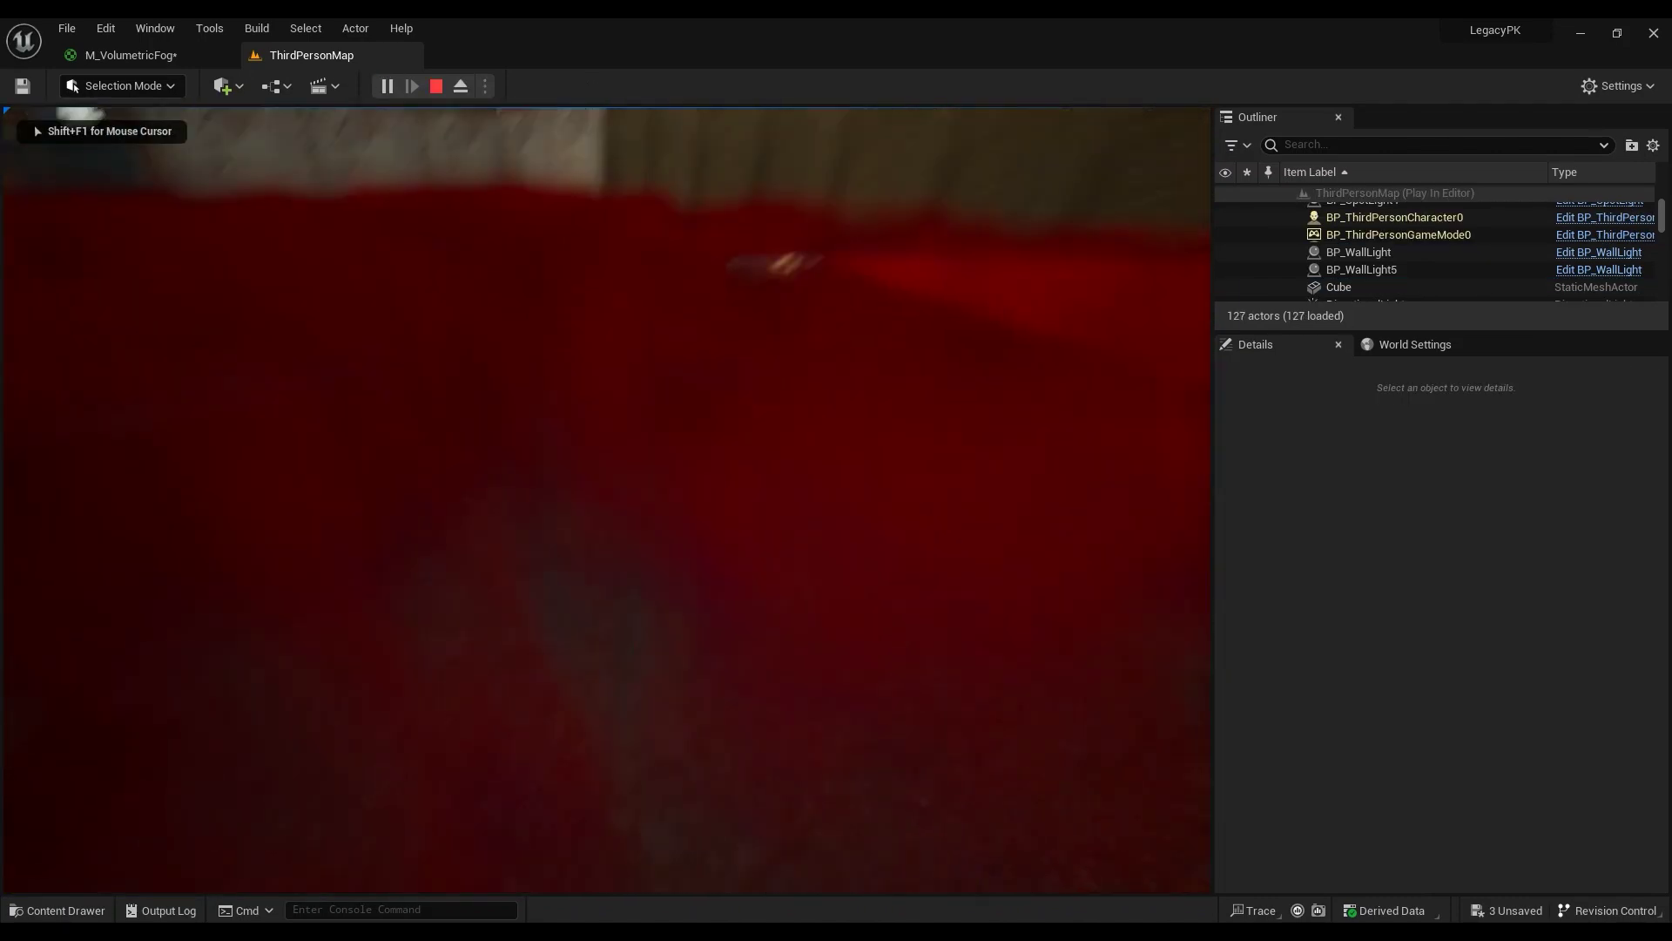
key("w")
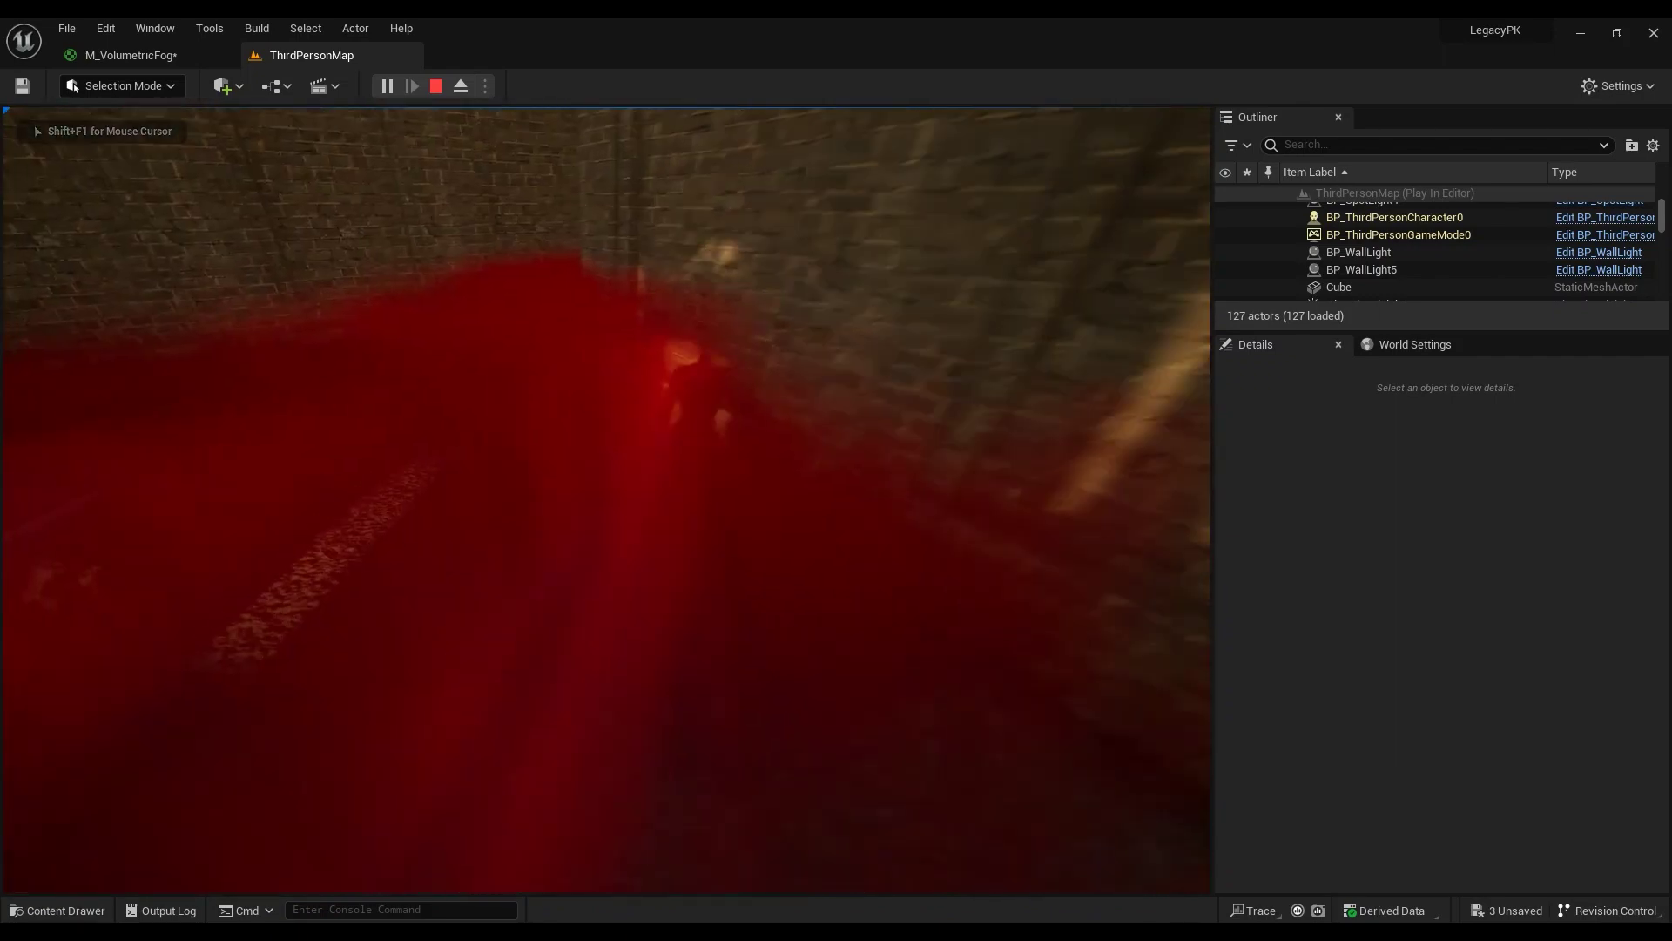
key("w")
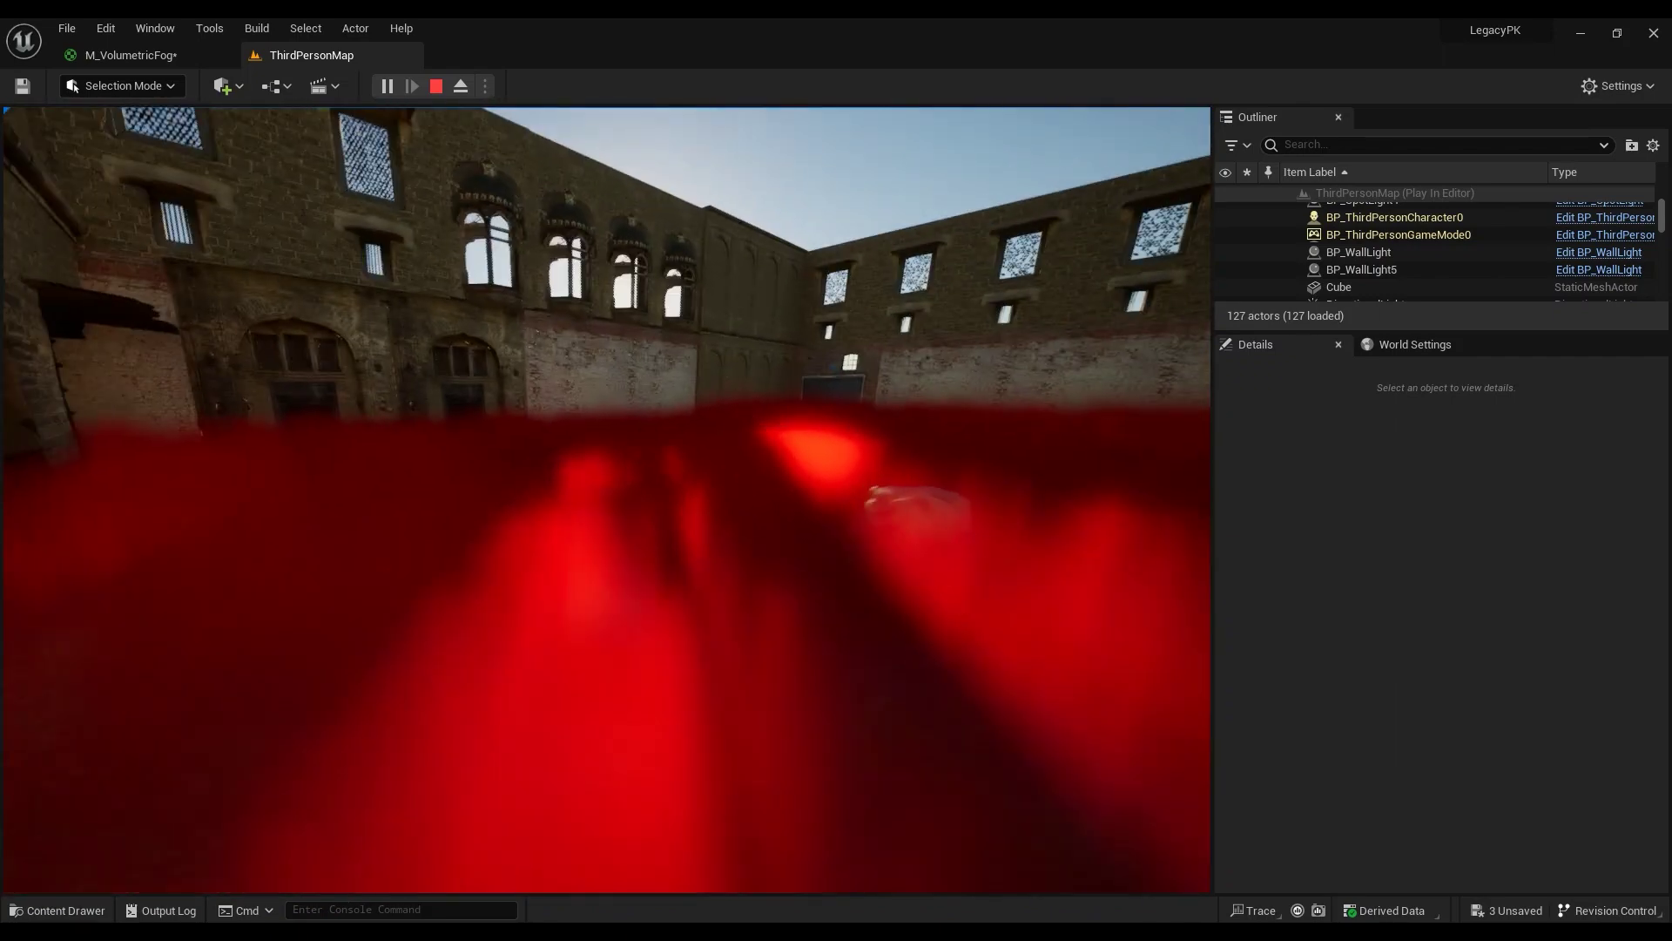
key("w")
key("w")
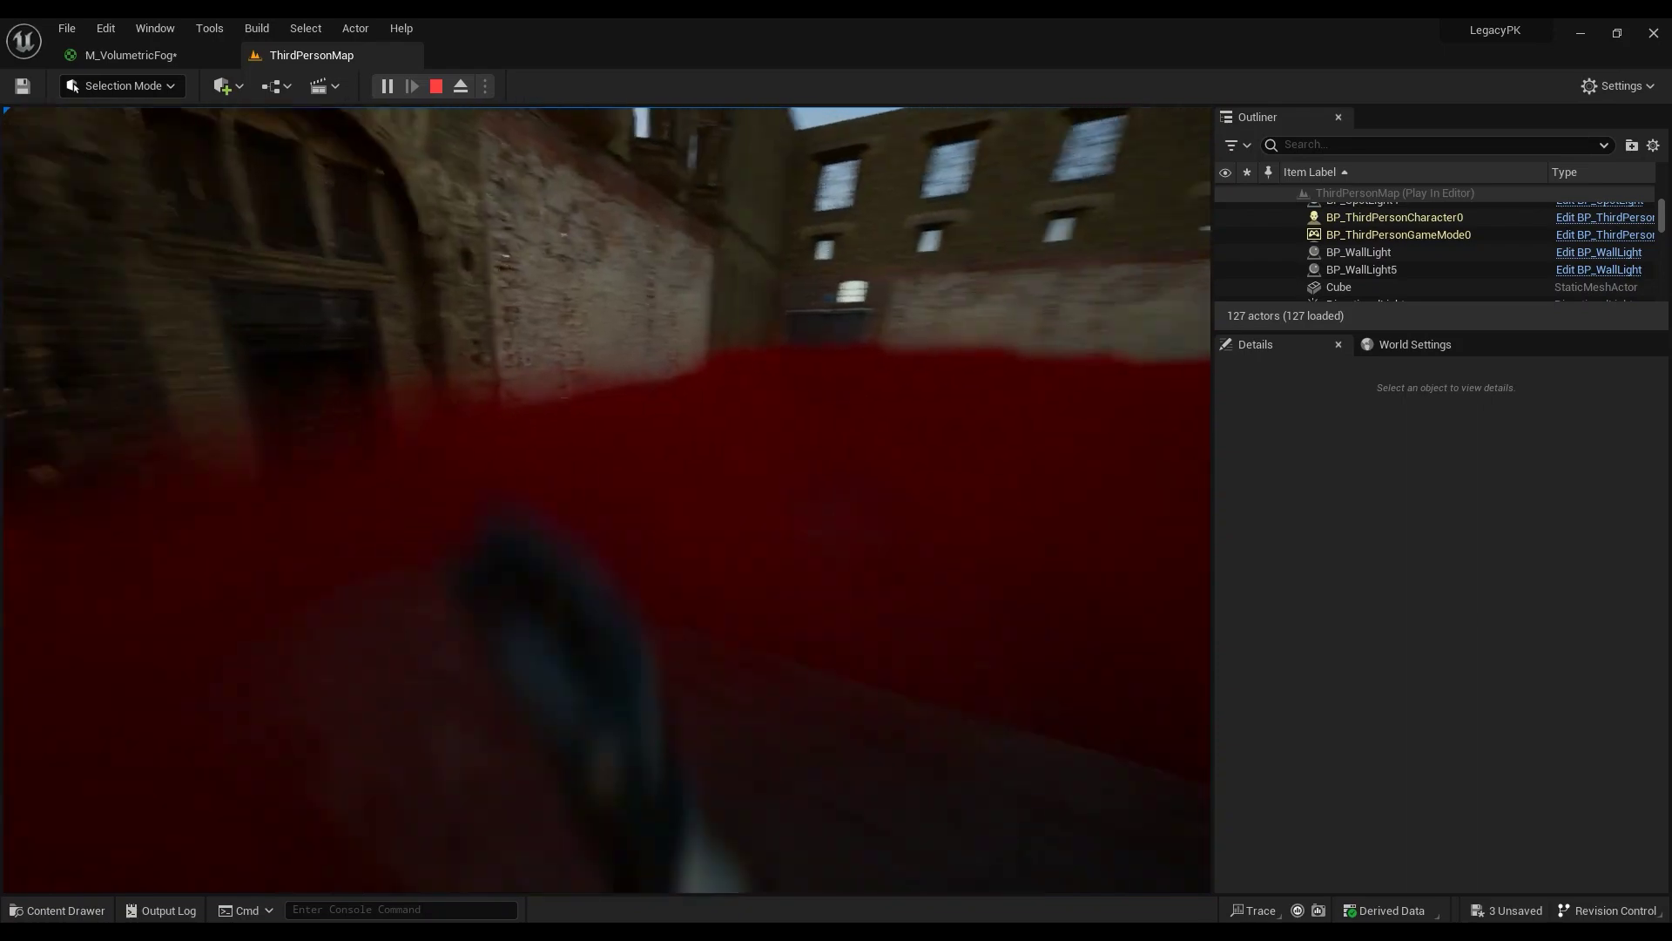
key("w")
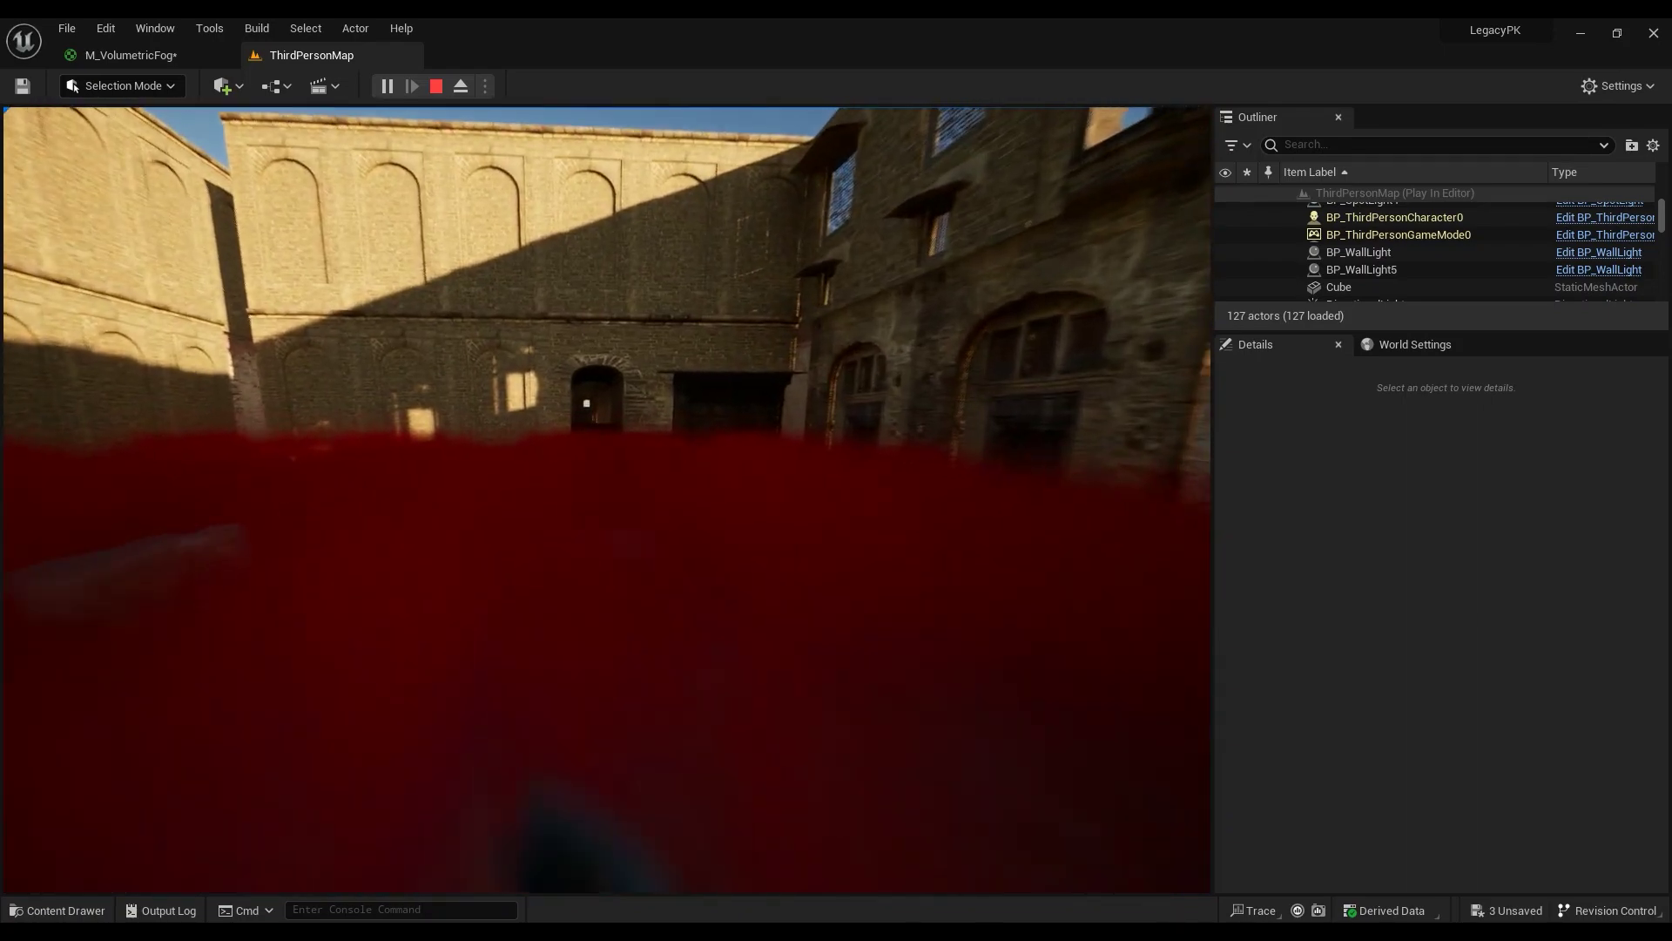
key("w")
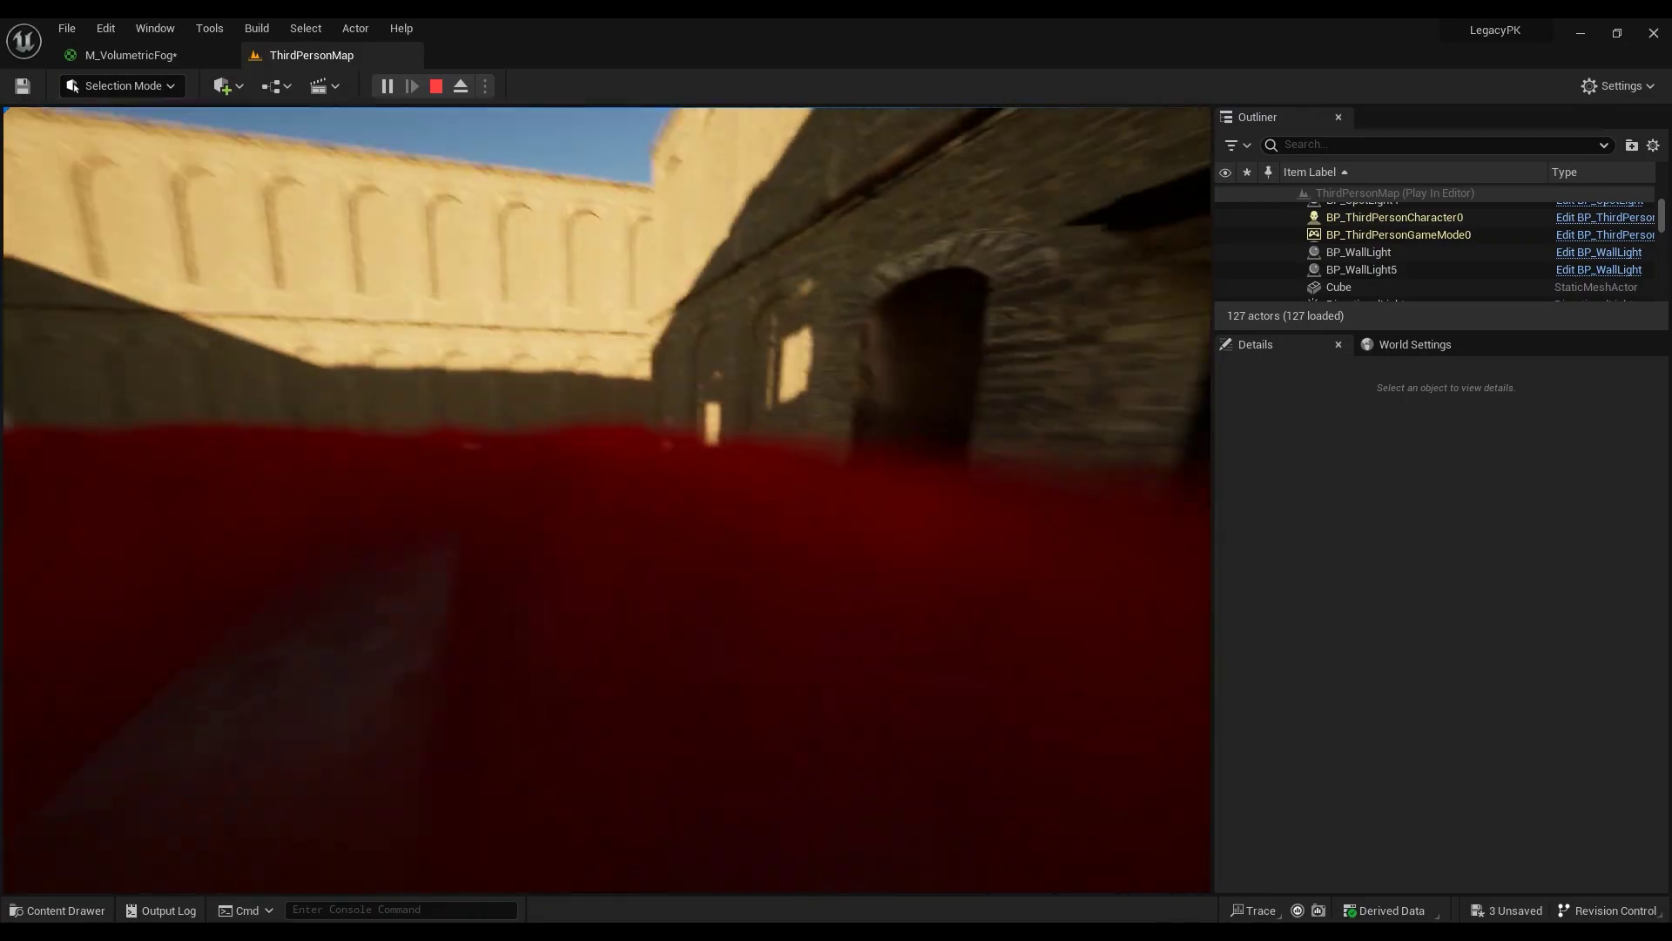
key("w")
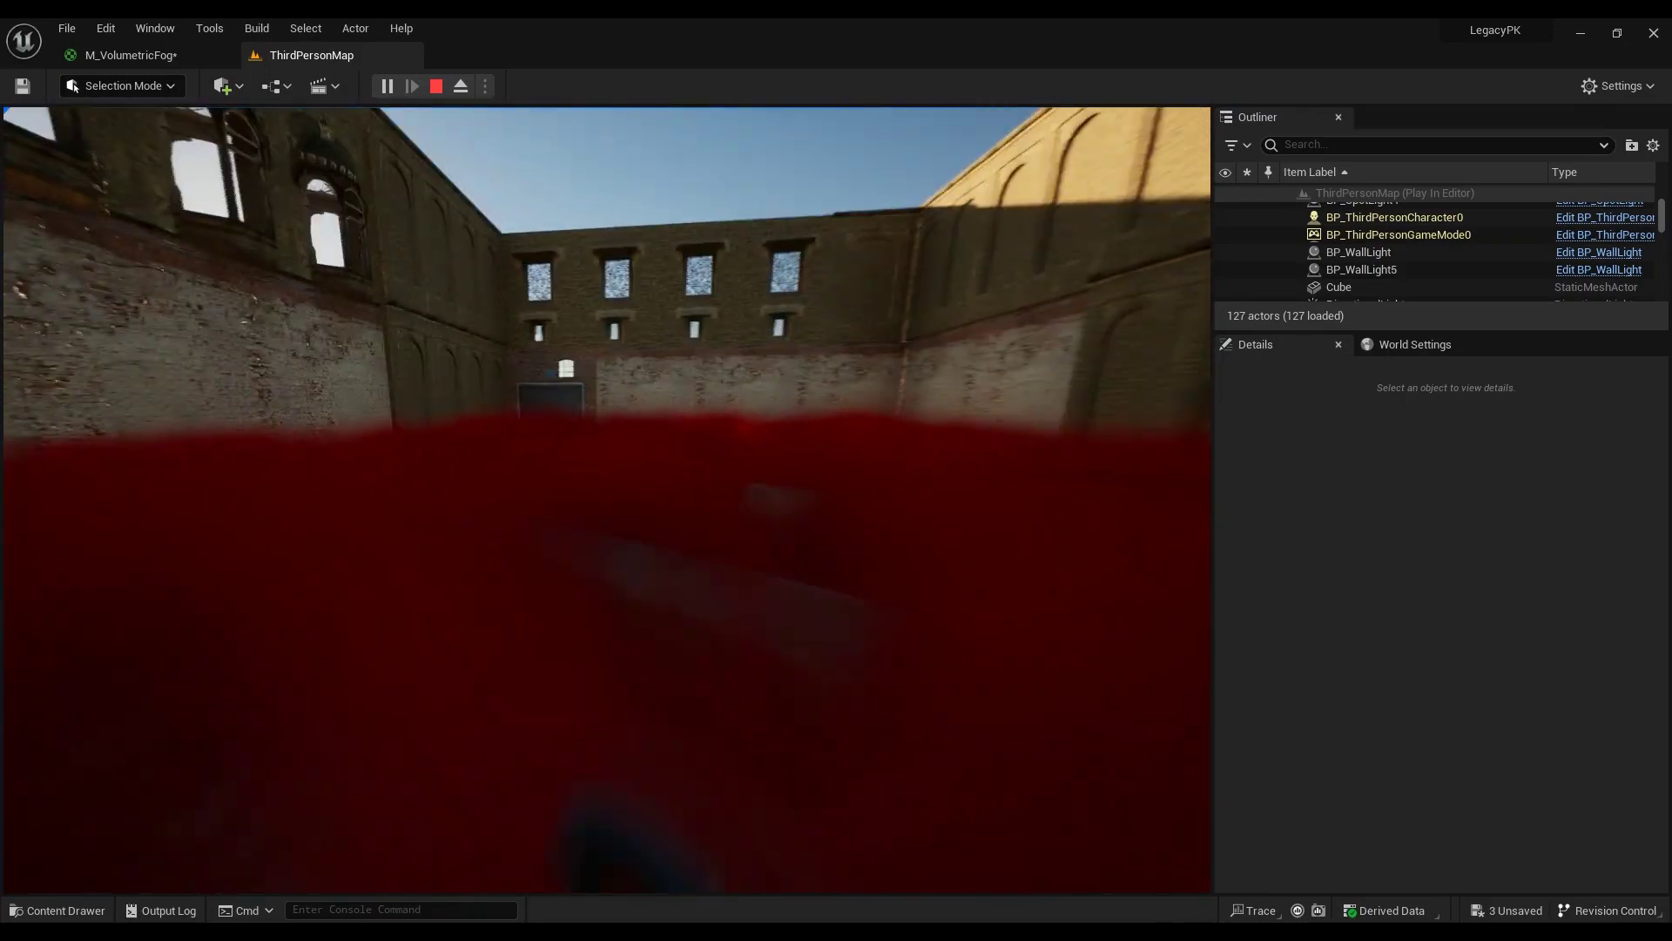
key("w")
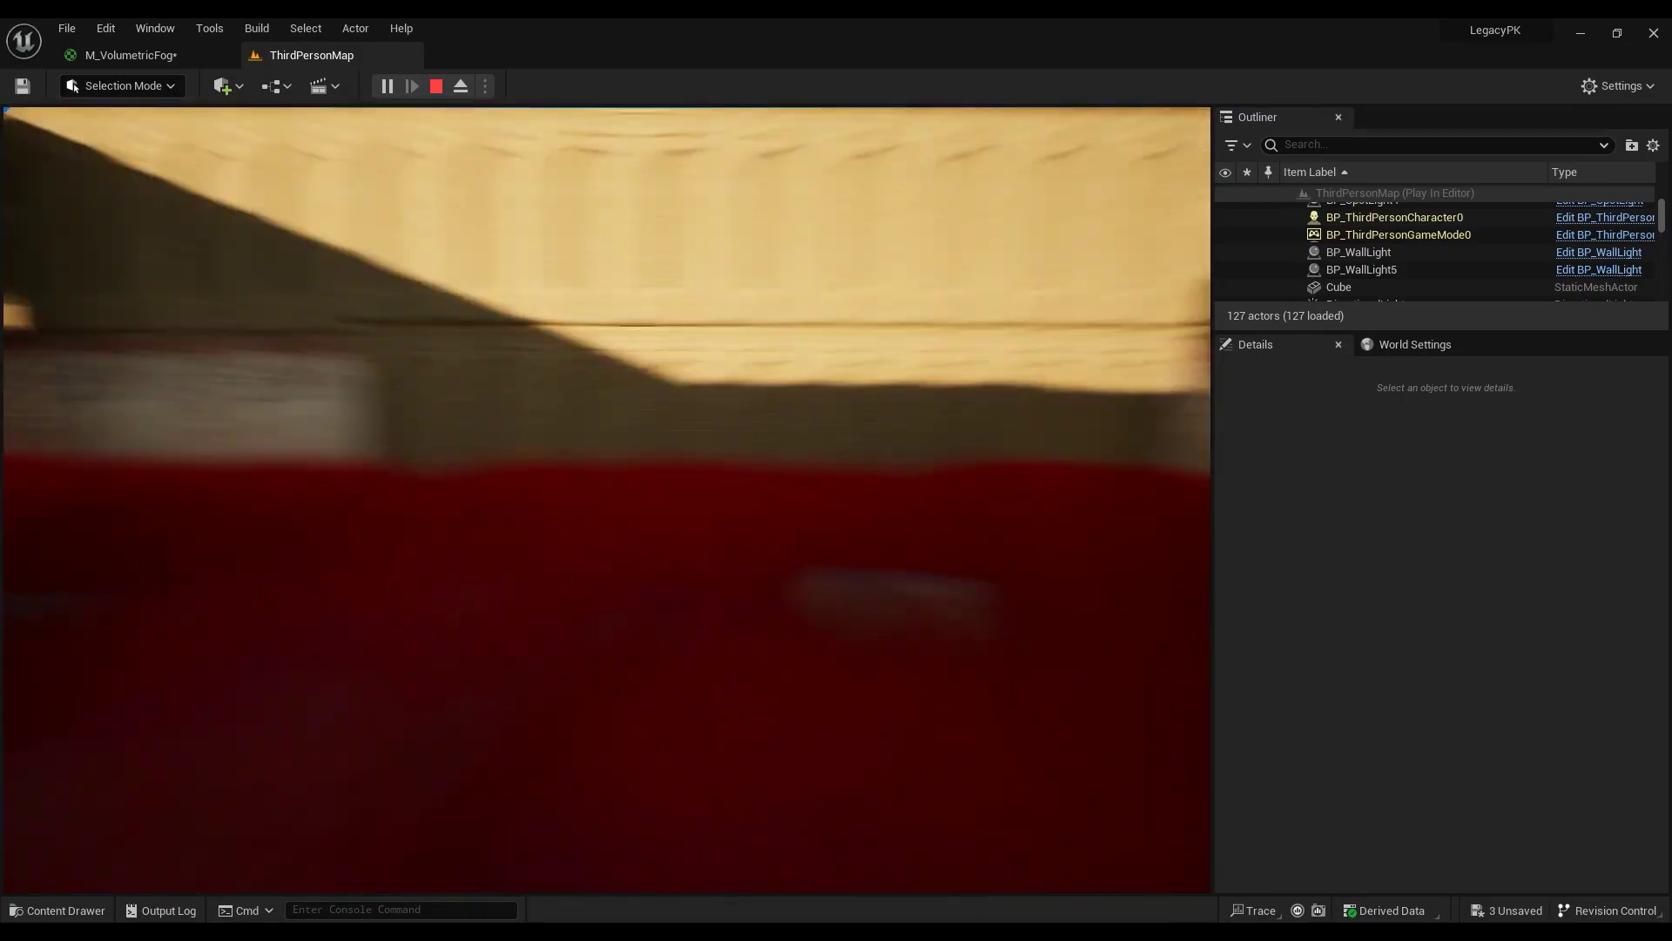
key("w")
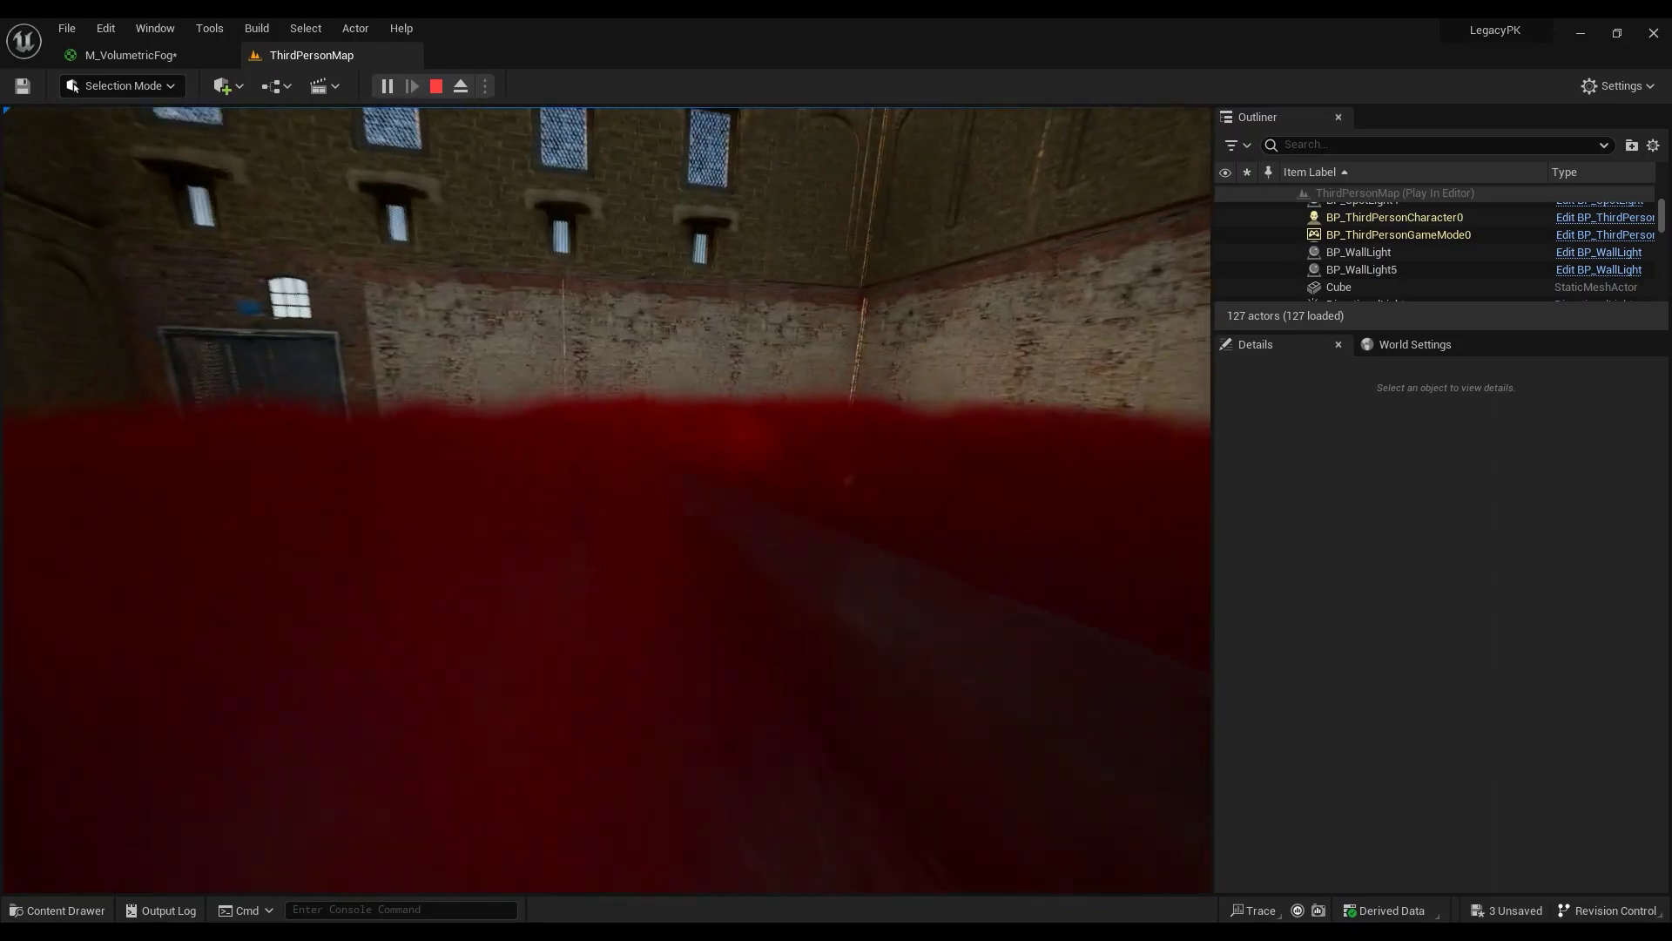
key("w")
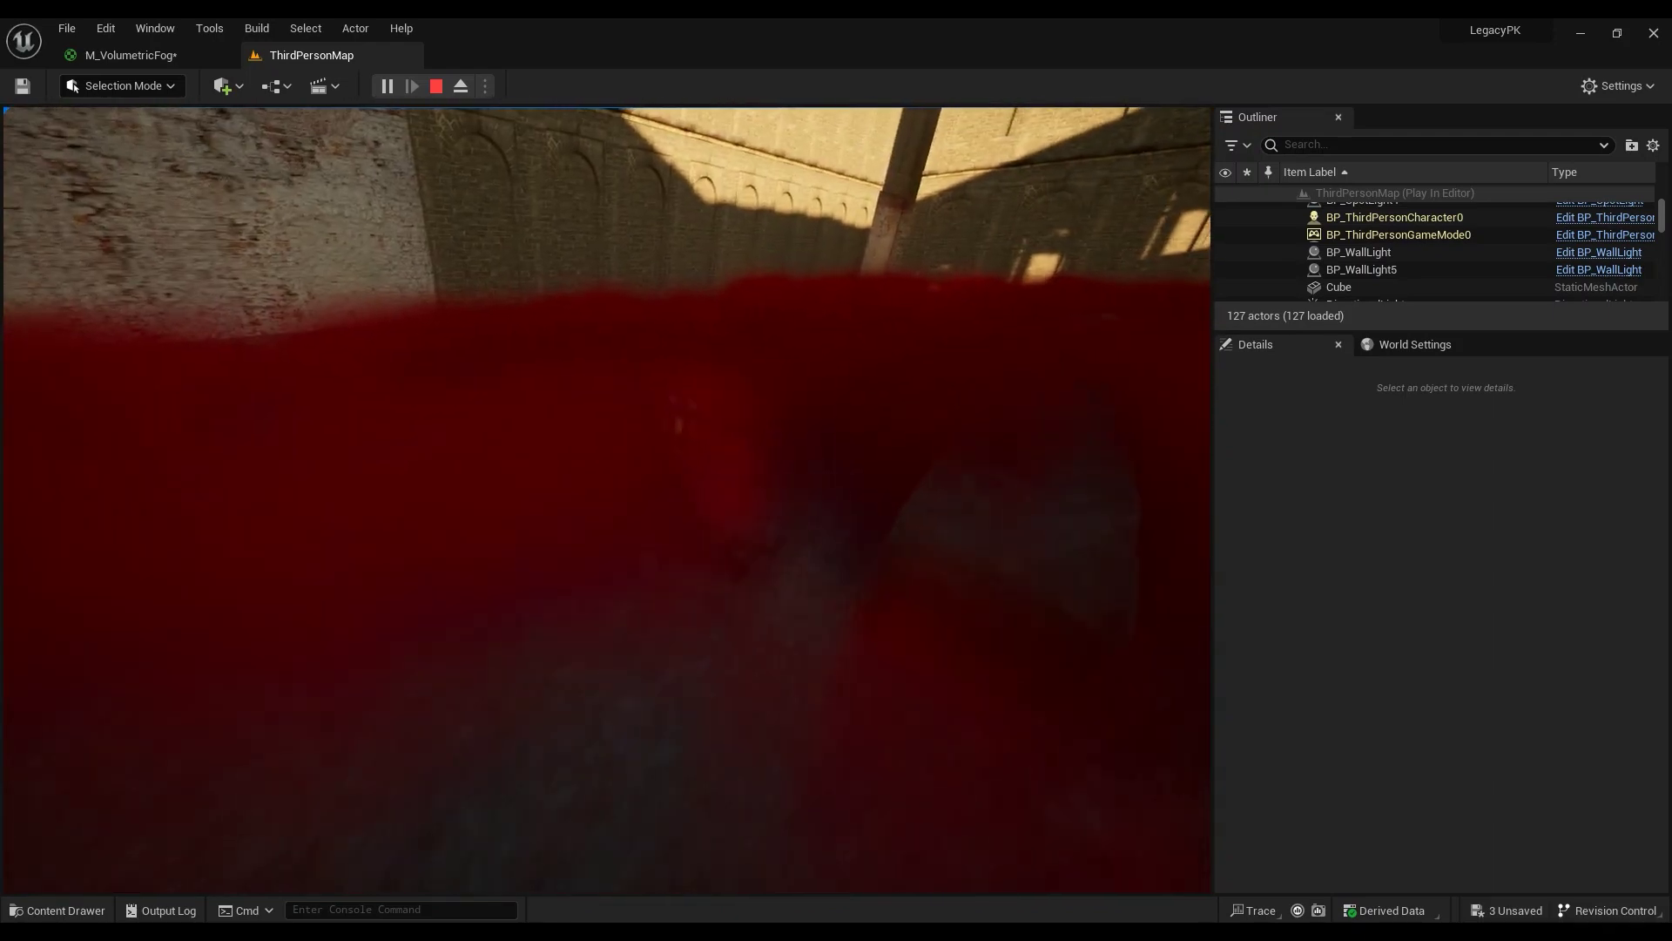
key("w")
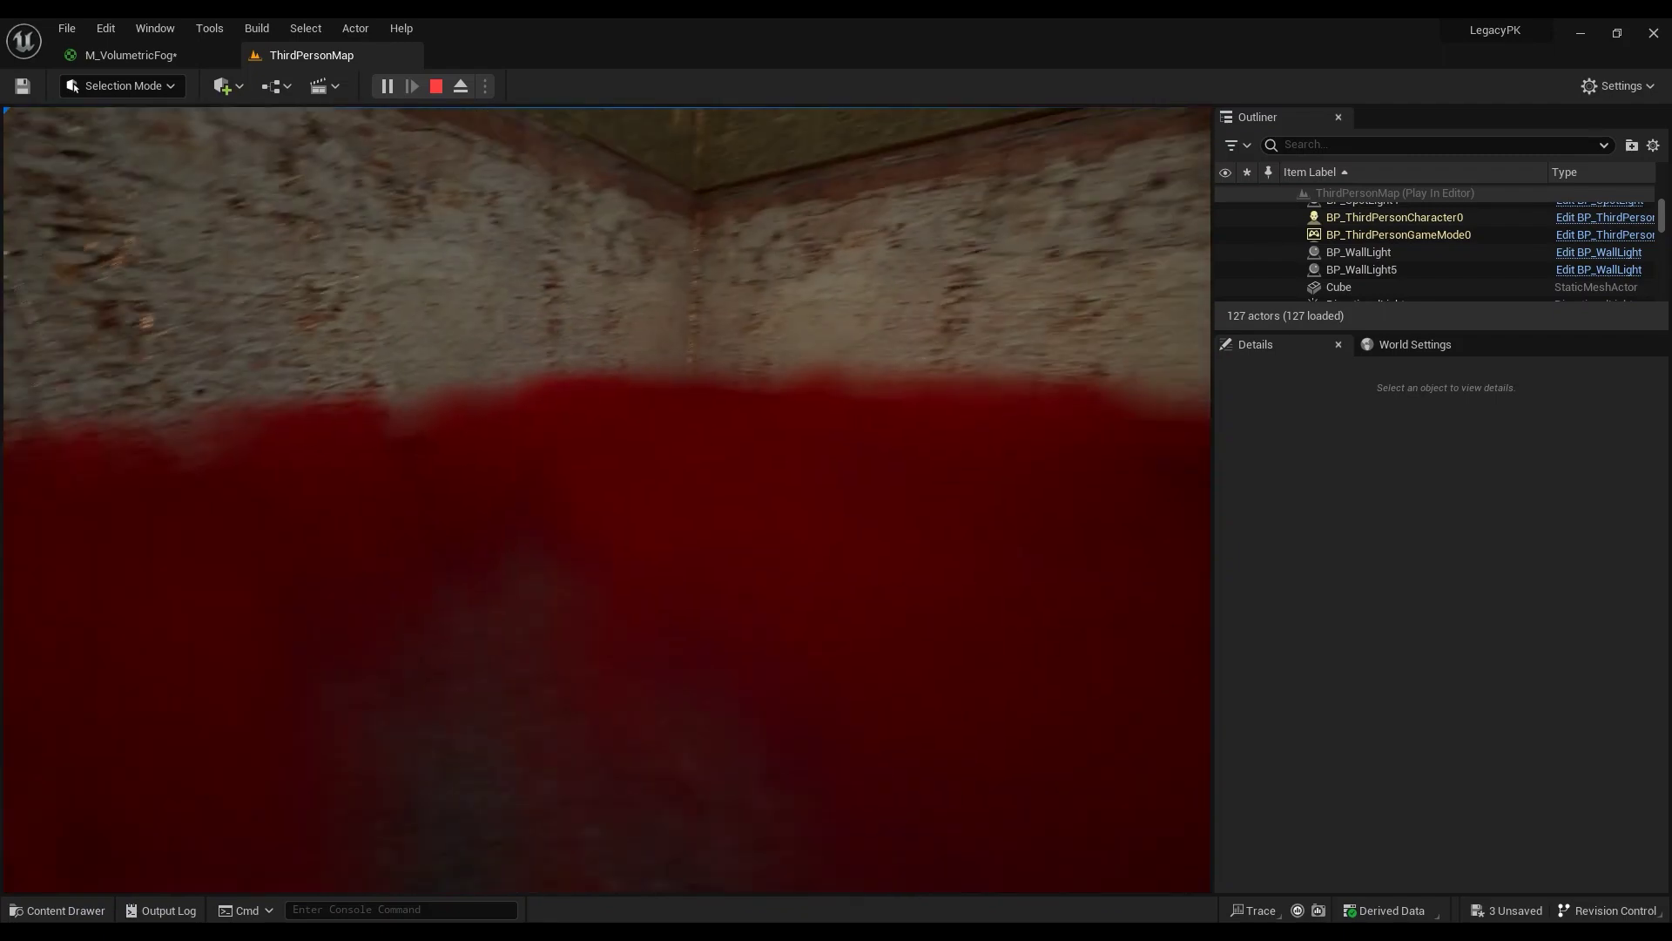
key("w")
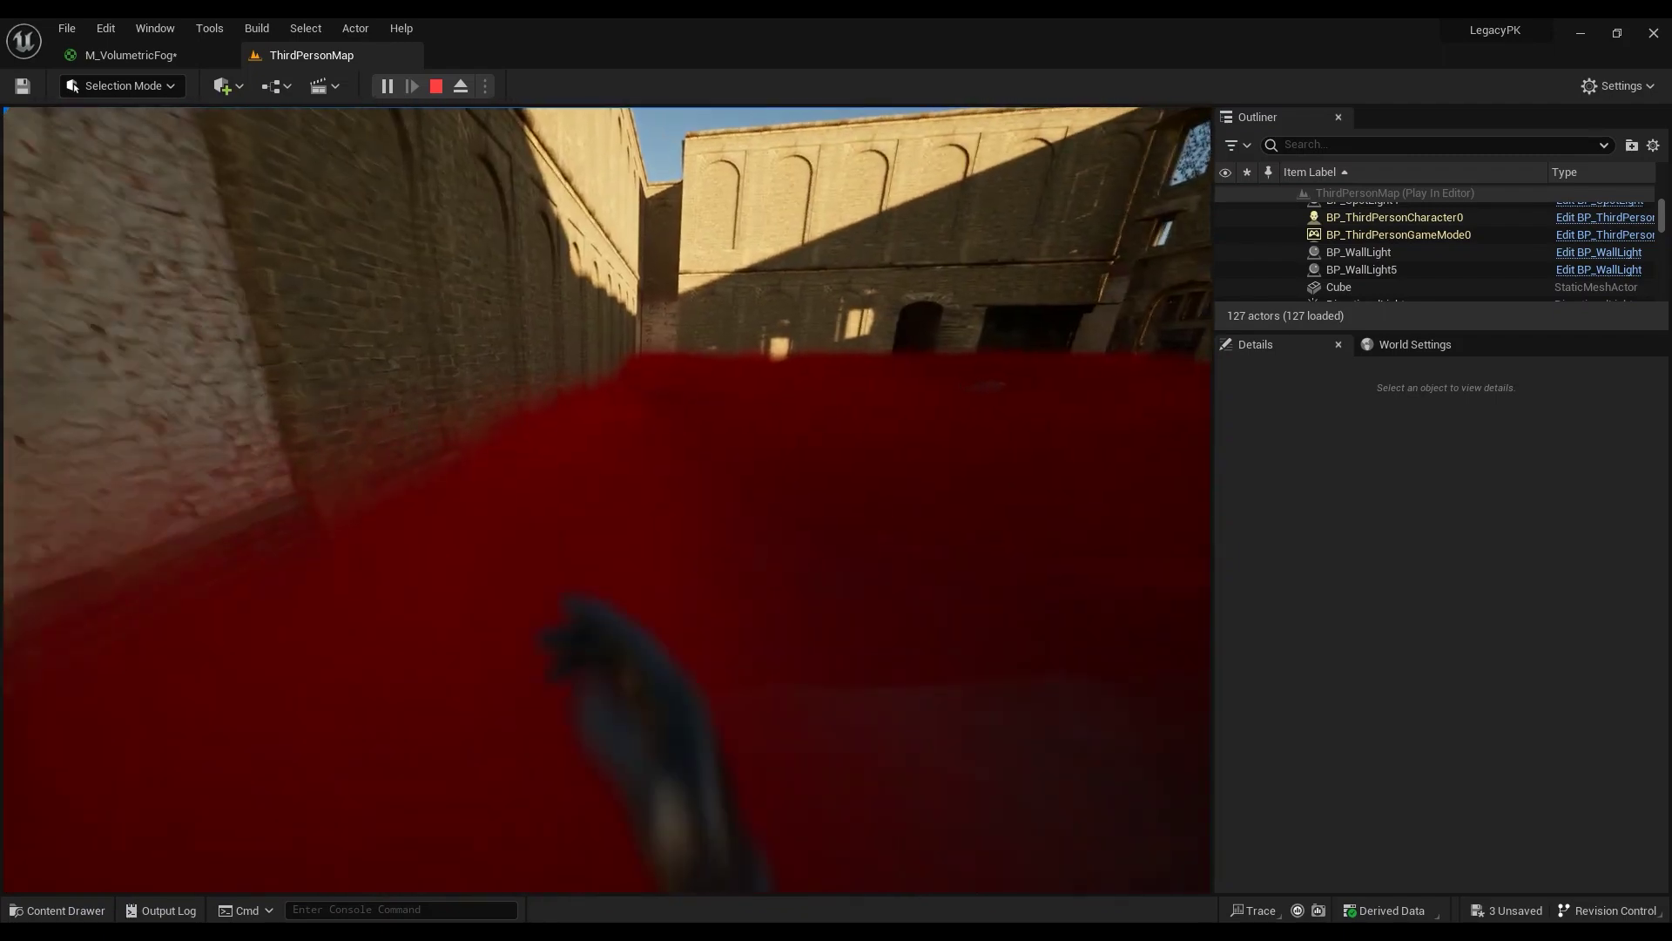
key("w")
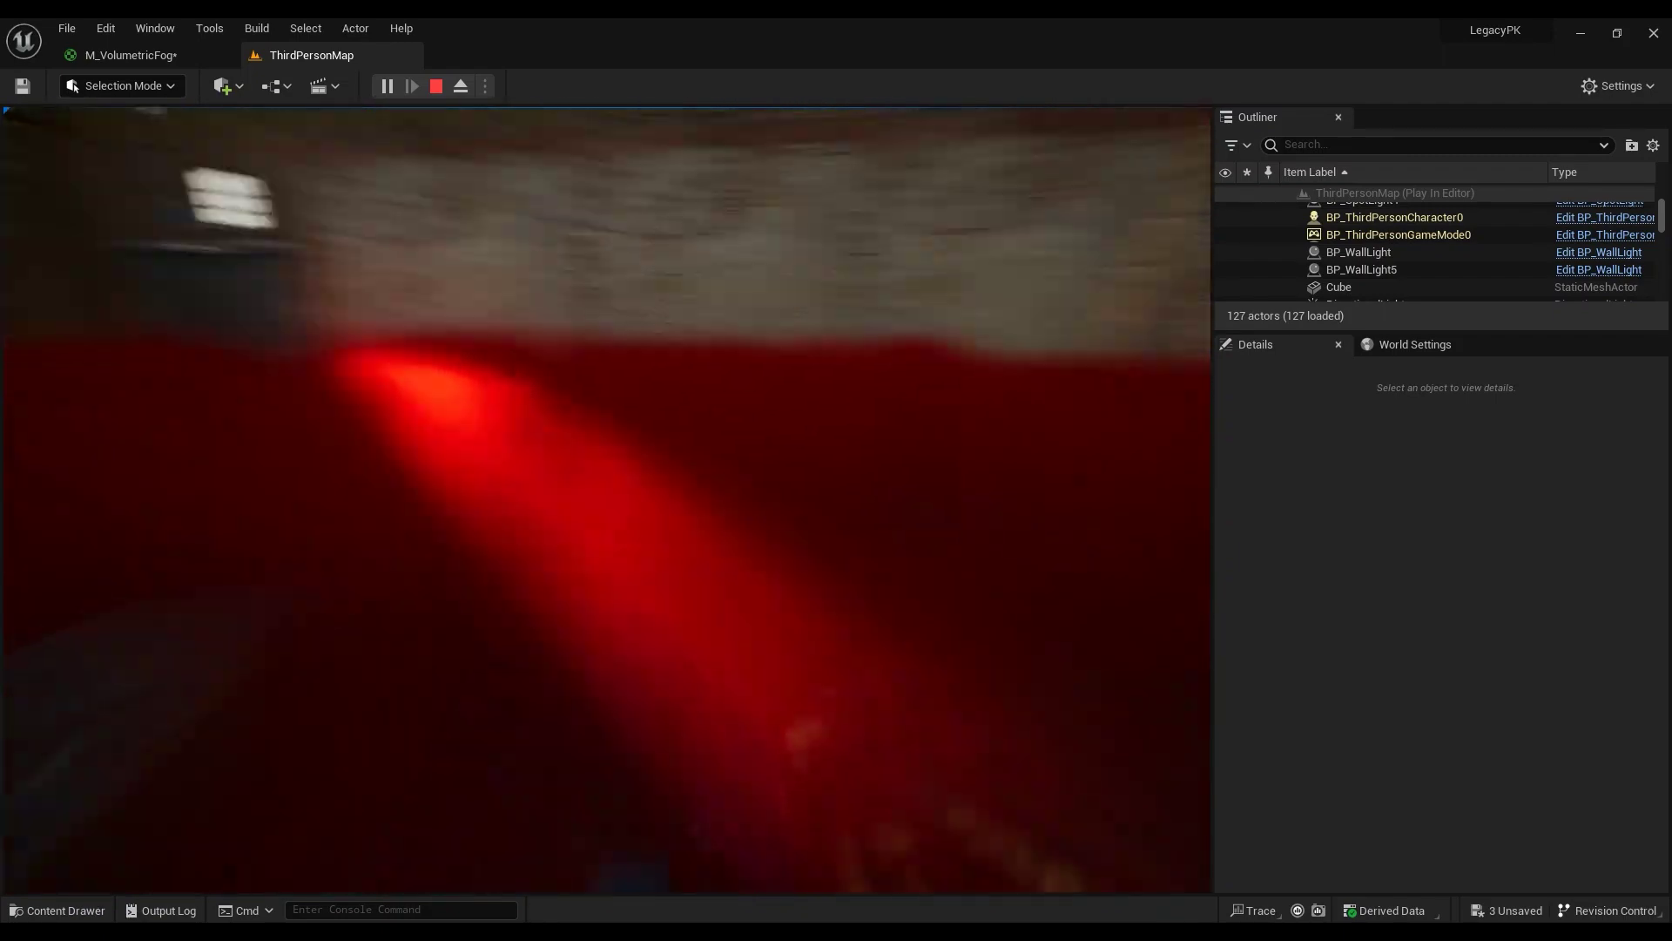
key("s")
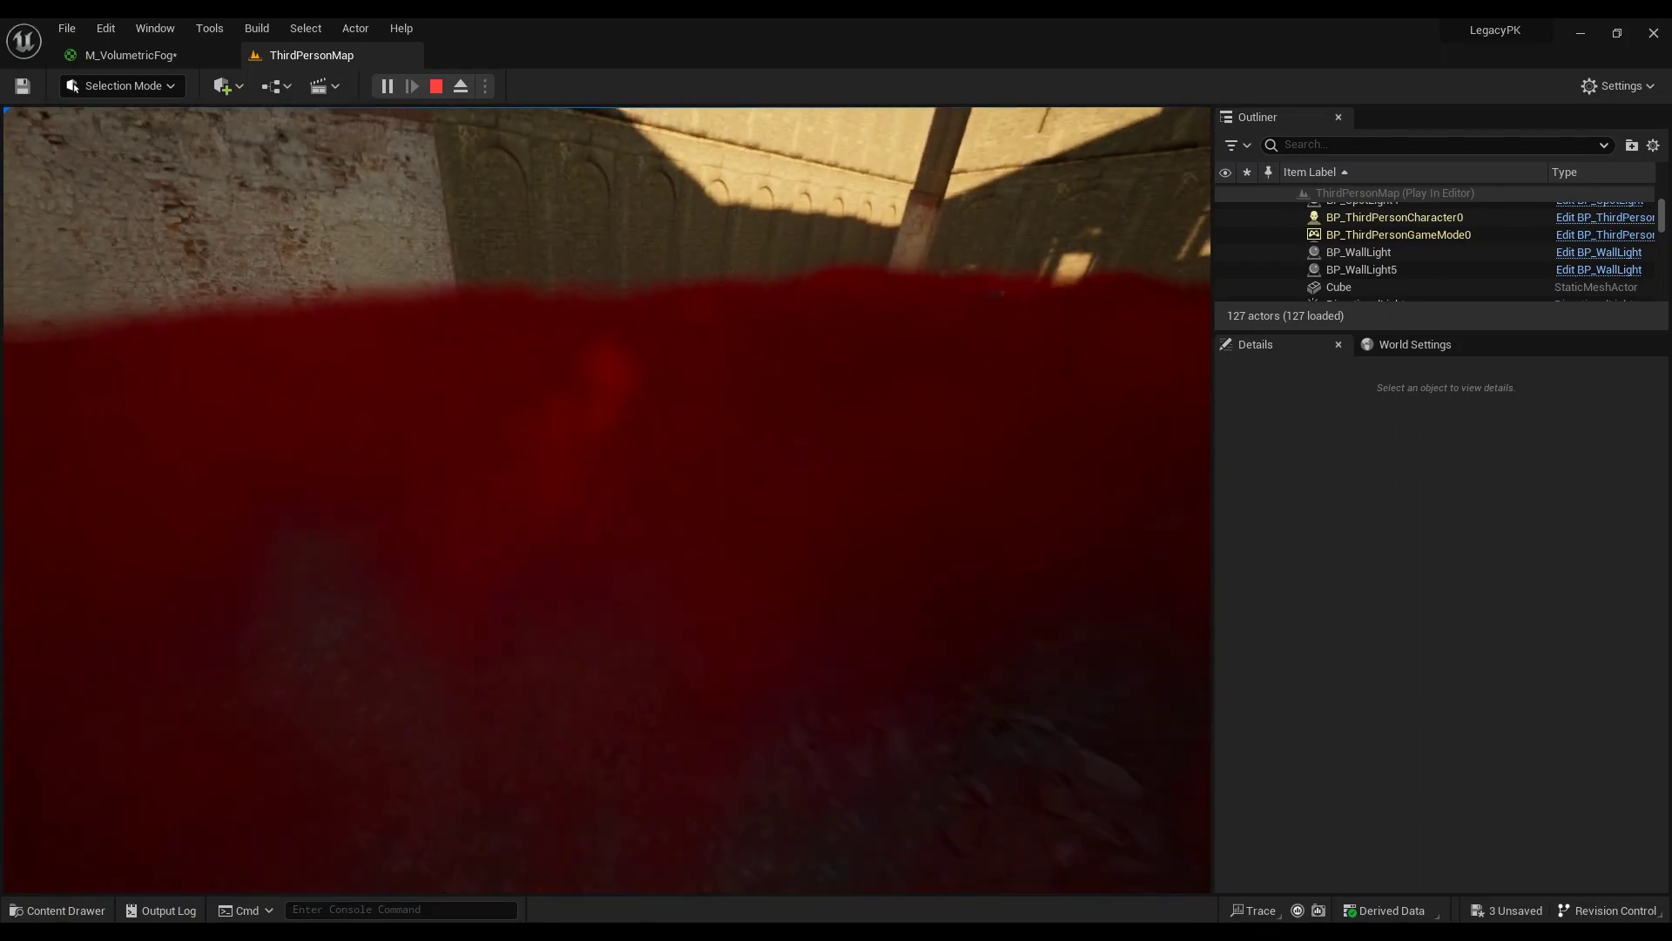
key("w")
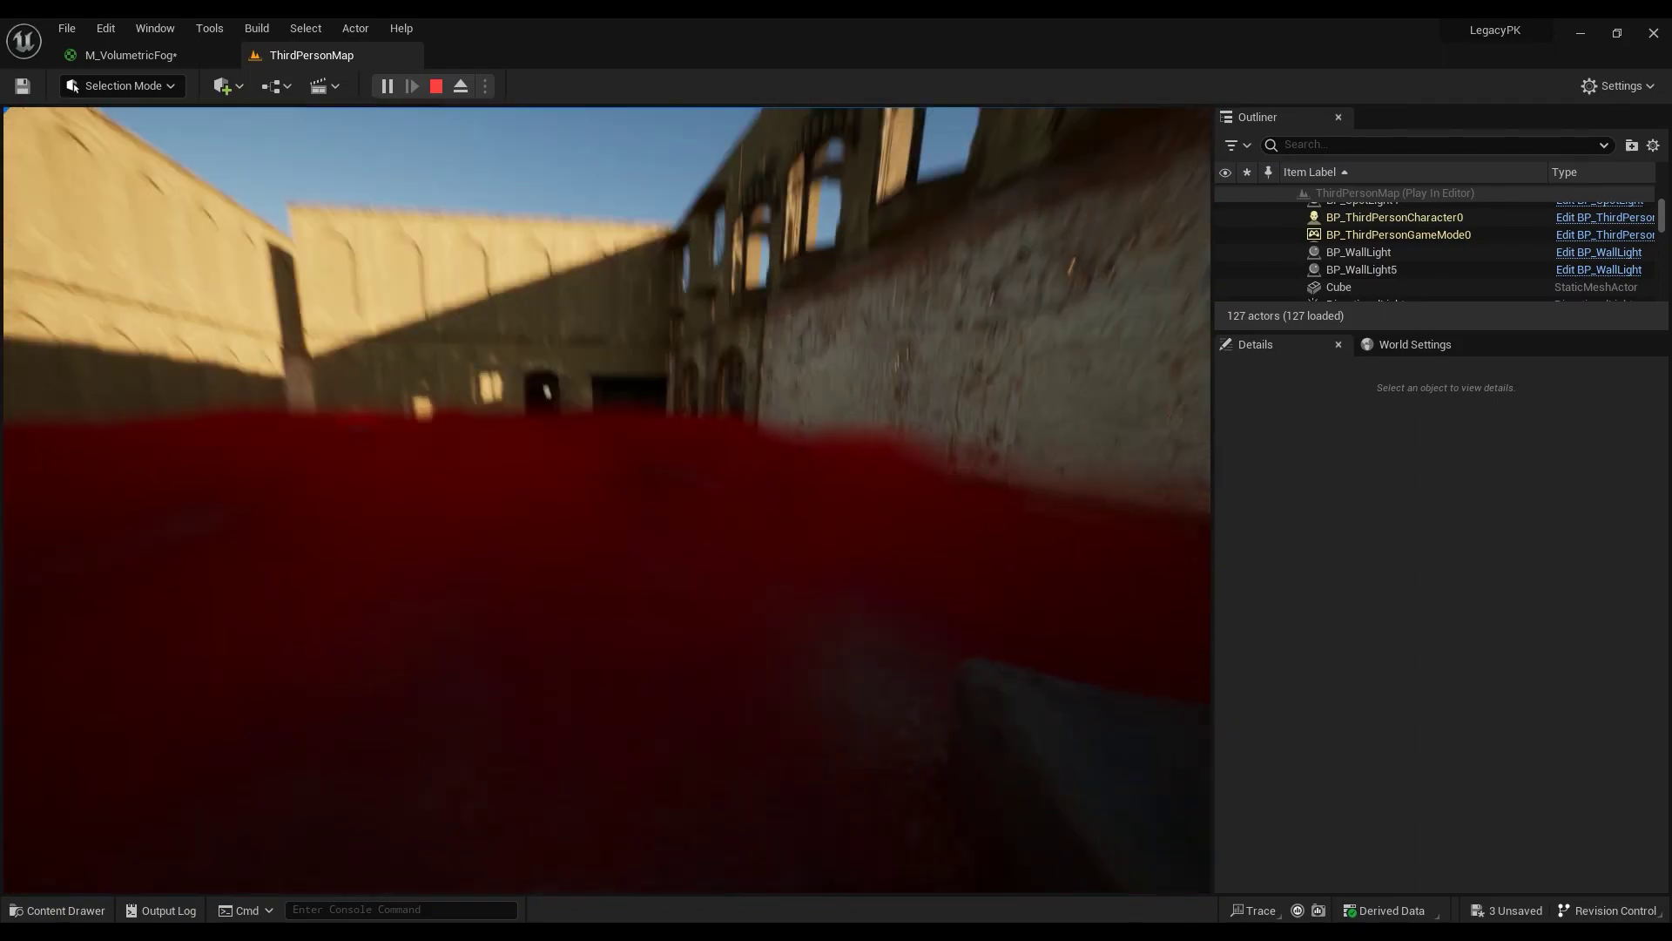
key("Escape")
Step: Set the red colour constant to yellow-green, with R 0.381, G 1 and B 0, apply the material and return to ThirdPersonMap
left_click(133, 55)
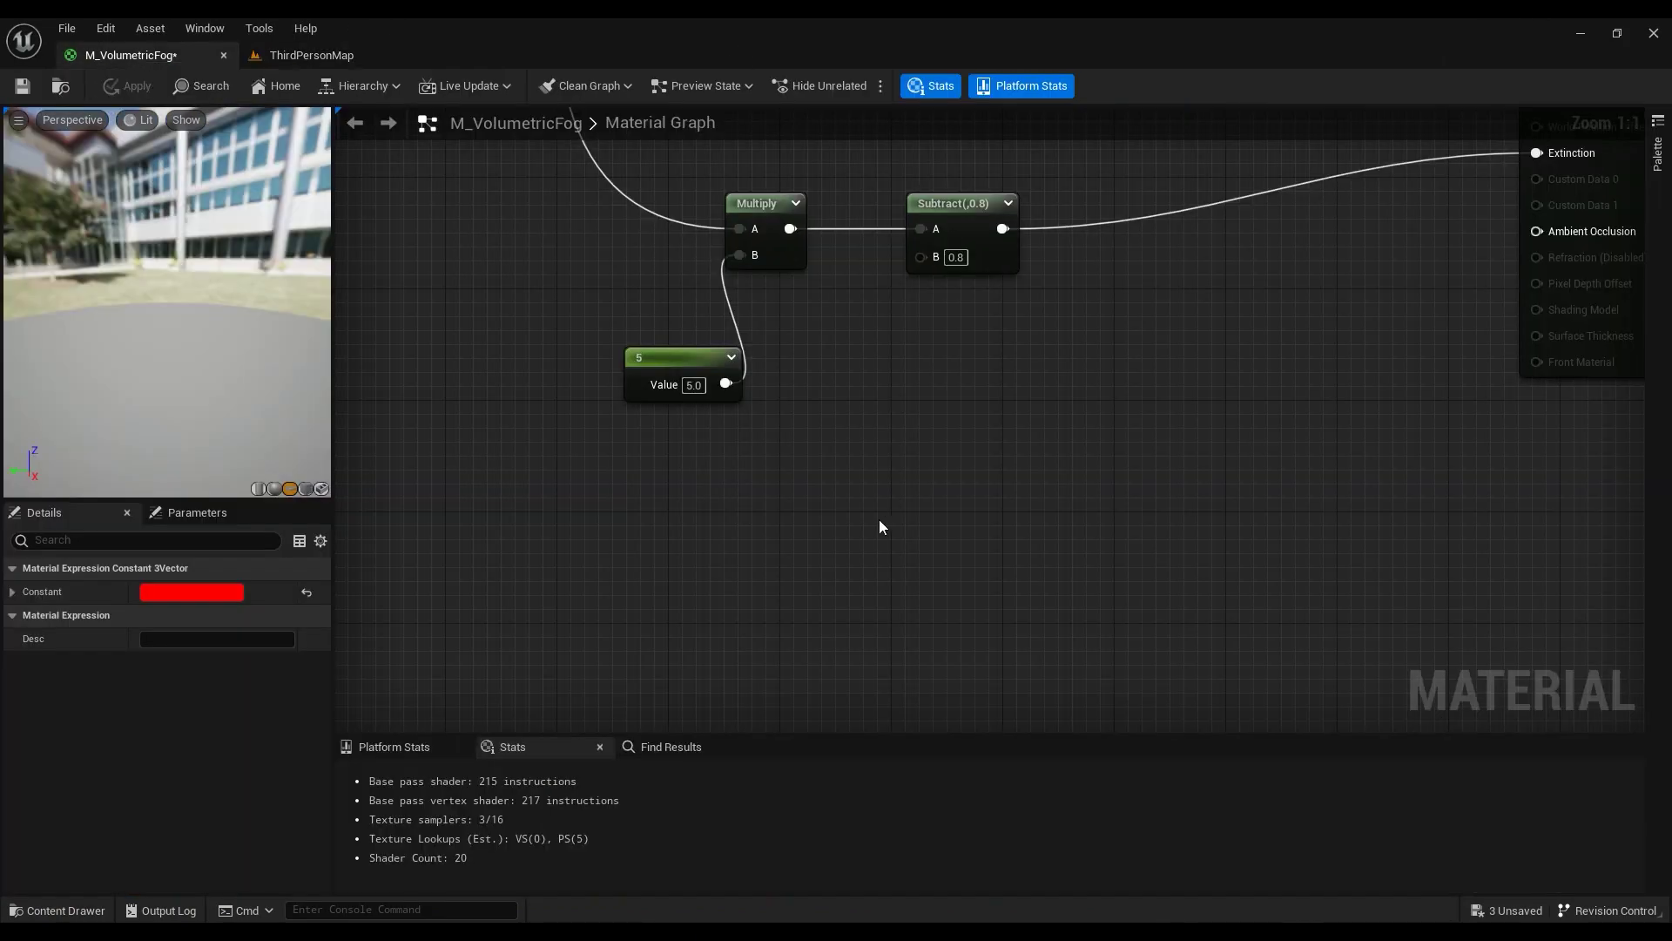
scroll(879, 523, "down", 4)
right_click_drag(1079, 308, 1025, 731)
scroll(913, 325, "up", 3)
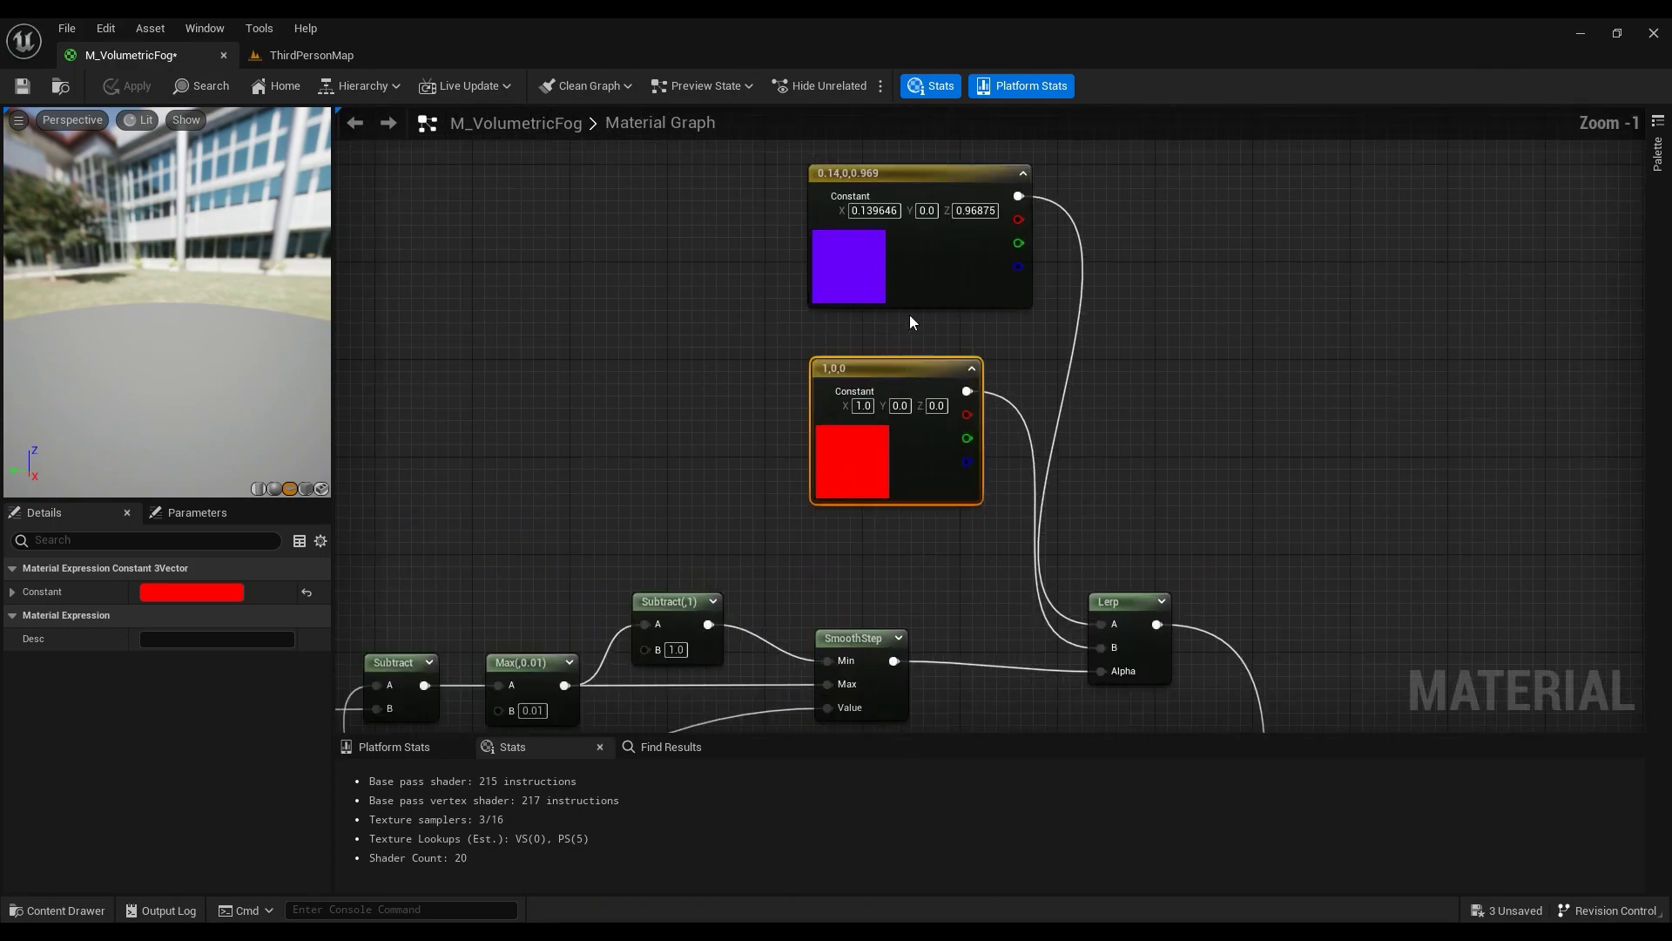
left_click(189, 594)
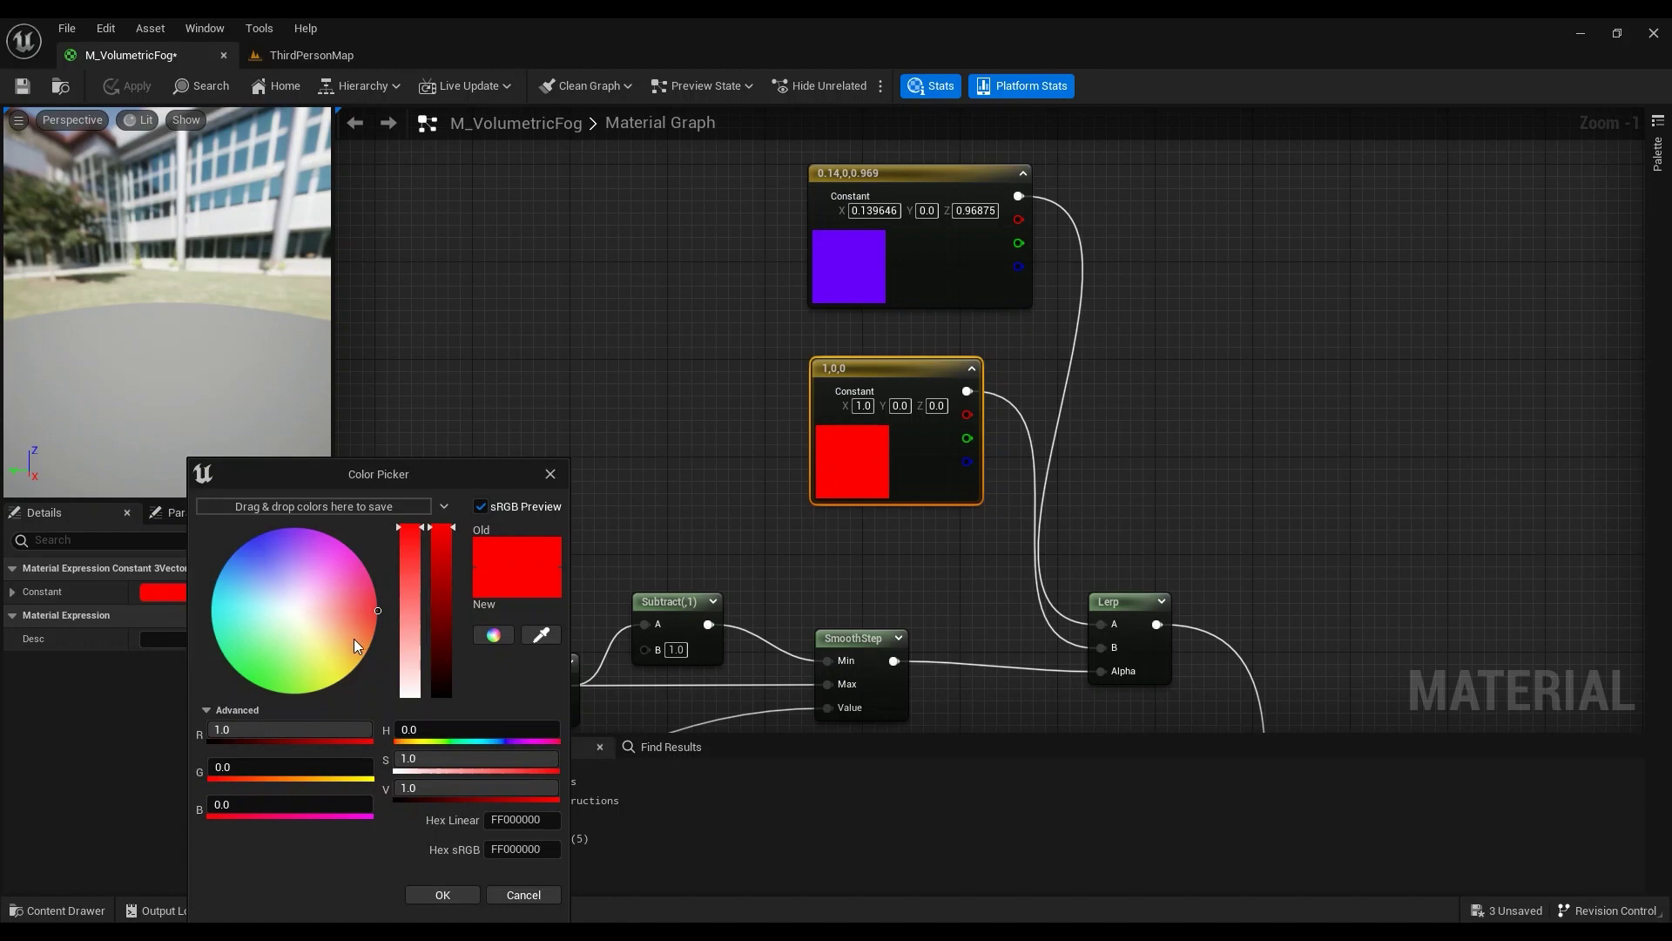
left_click_drag(347, 637, 313, 690)
left_click(442, 894)
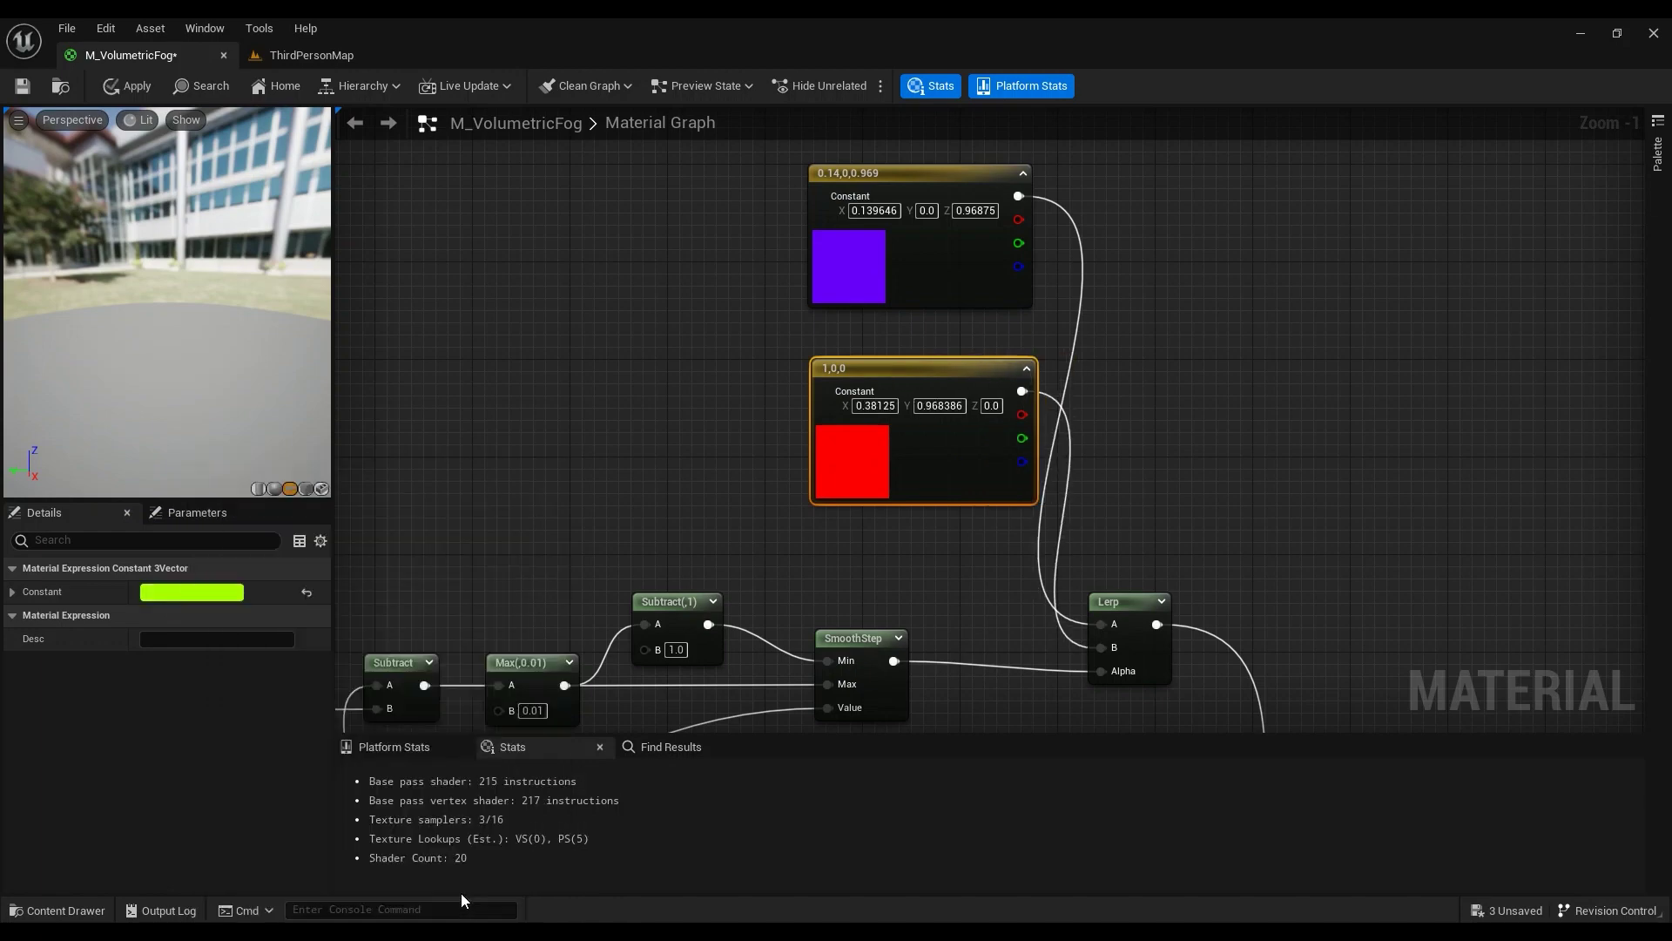
left_click(129, 84)
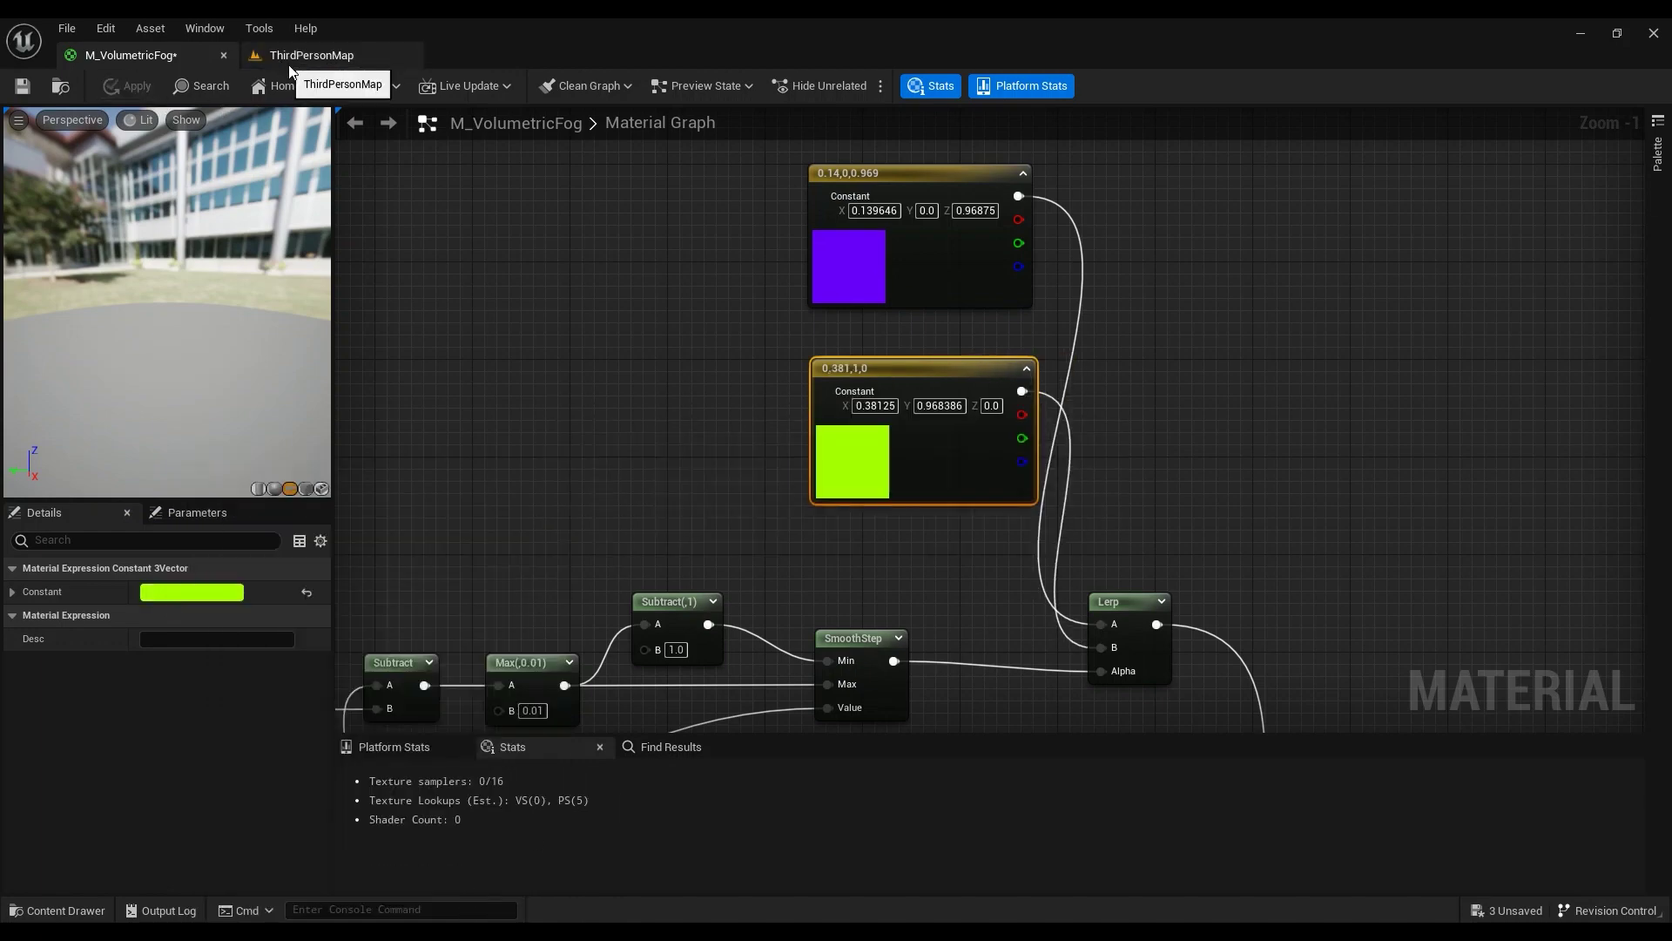
left_click_drag(290, 69, 148, 55)
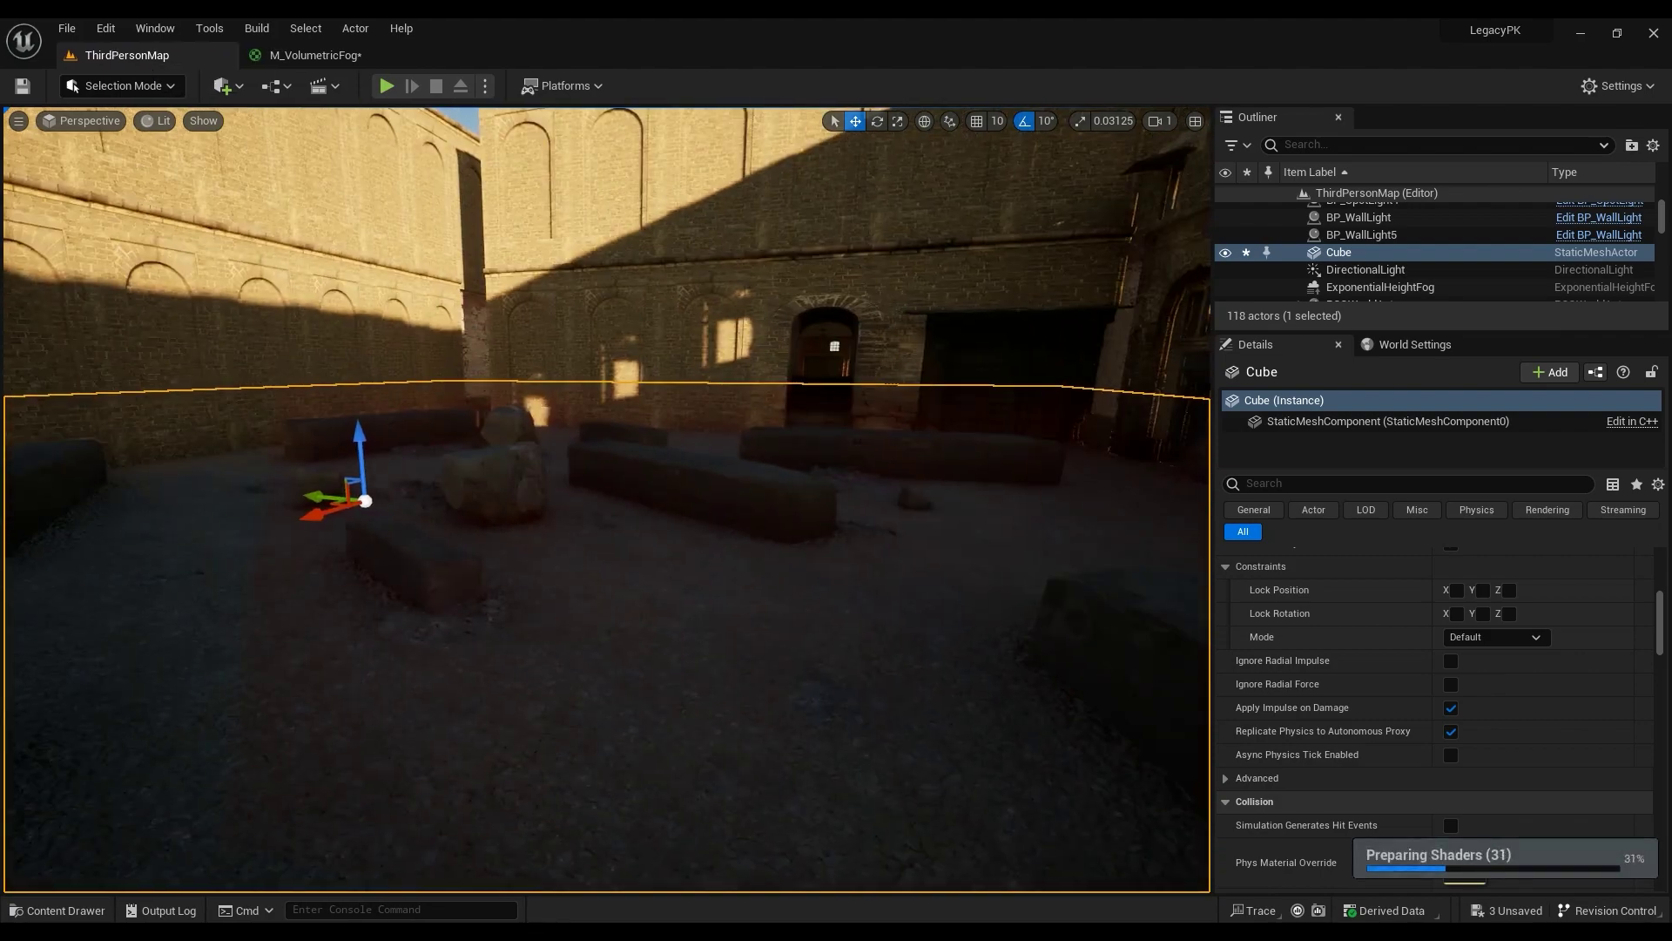
Step: Play the level and run the character through the courtyard to examine the yellow-green fog
right_click_drag(606, 499, 483, 521)
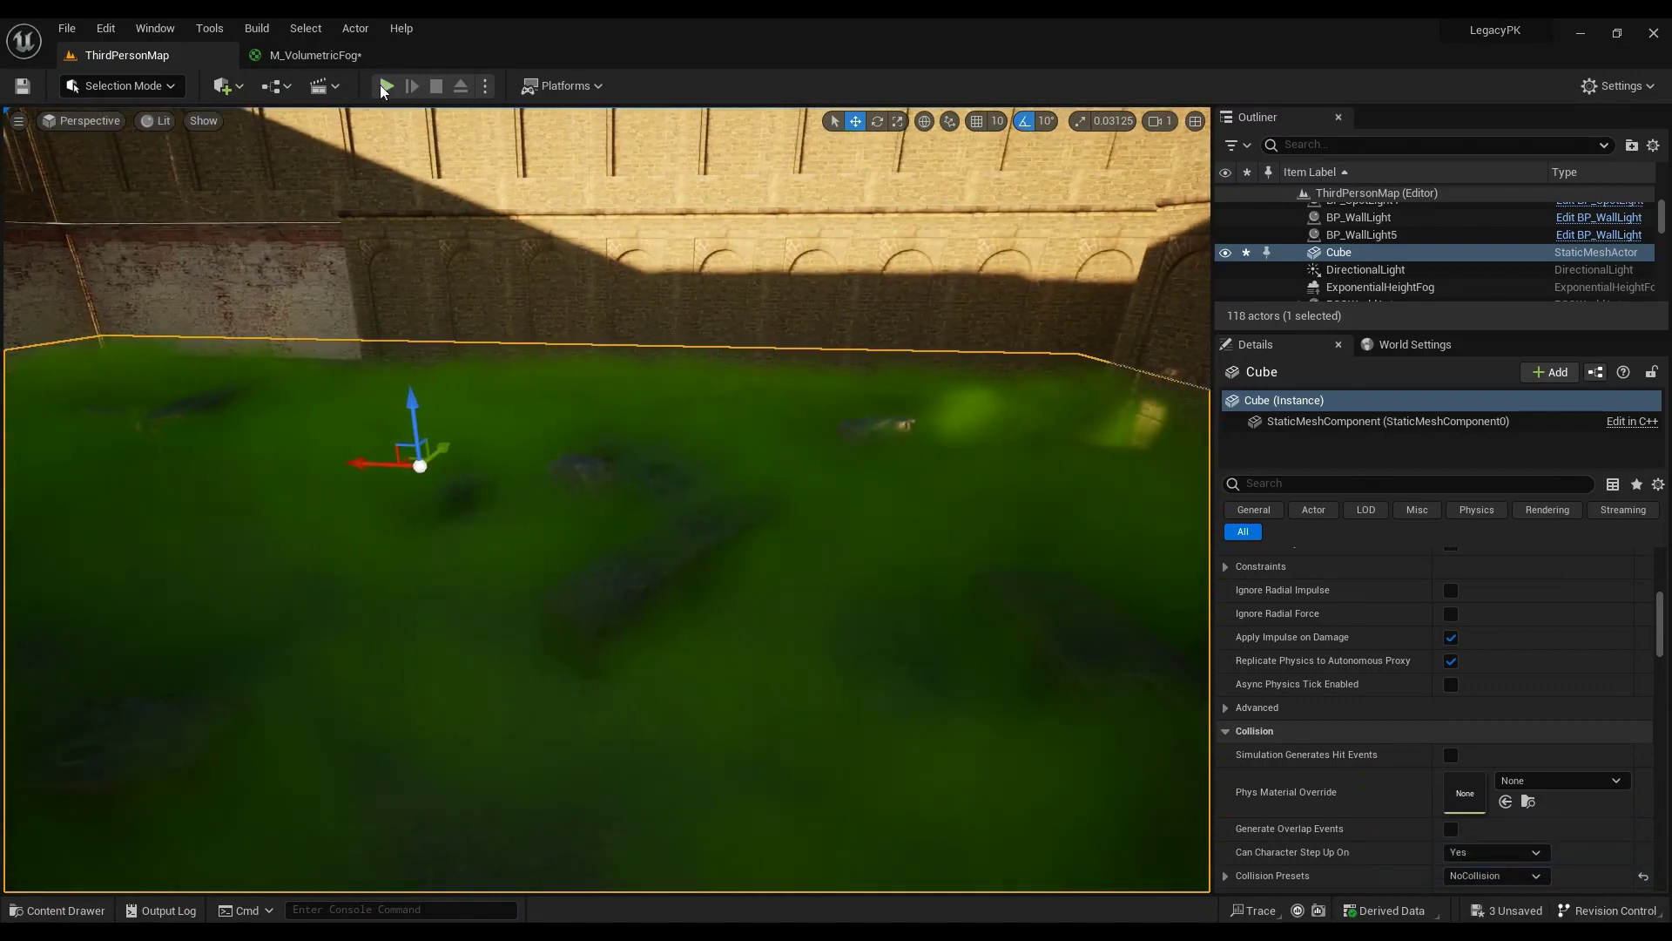
key("alt+p")
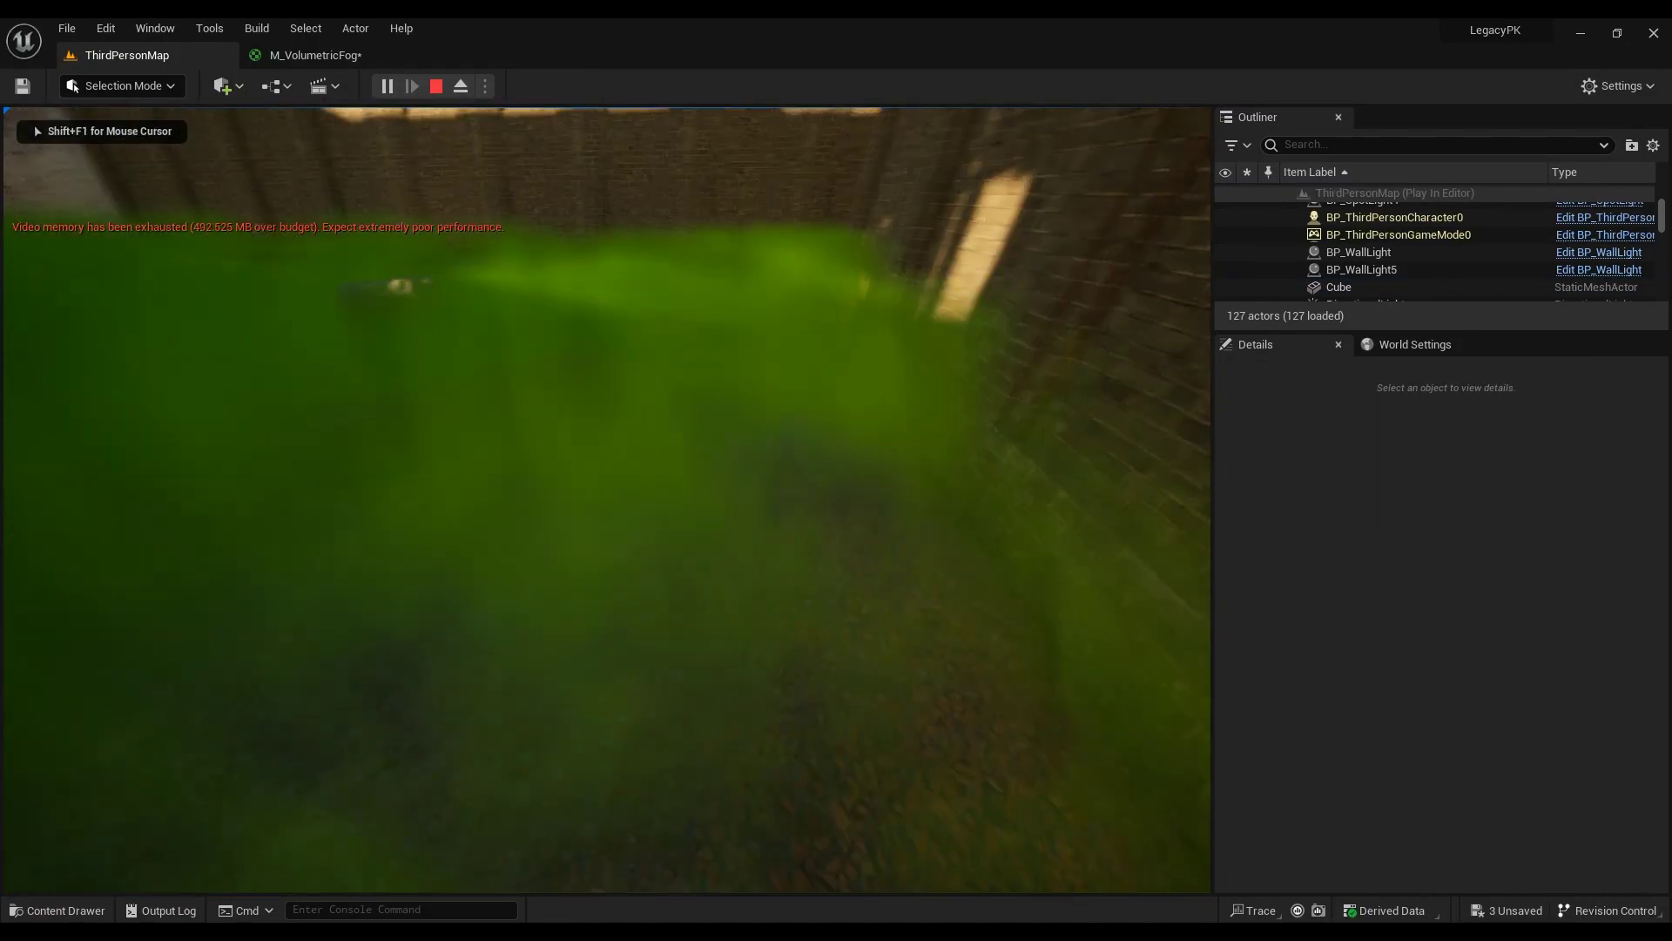
key("w")
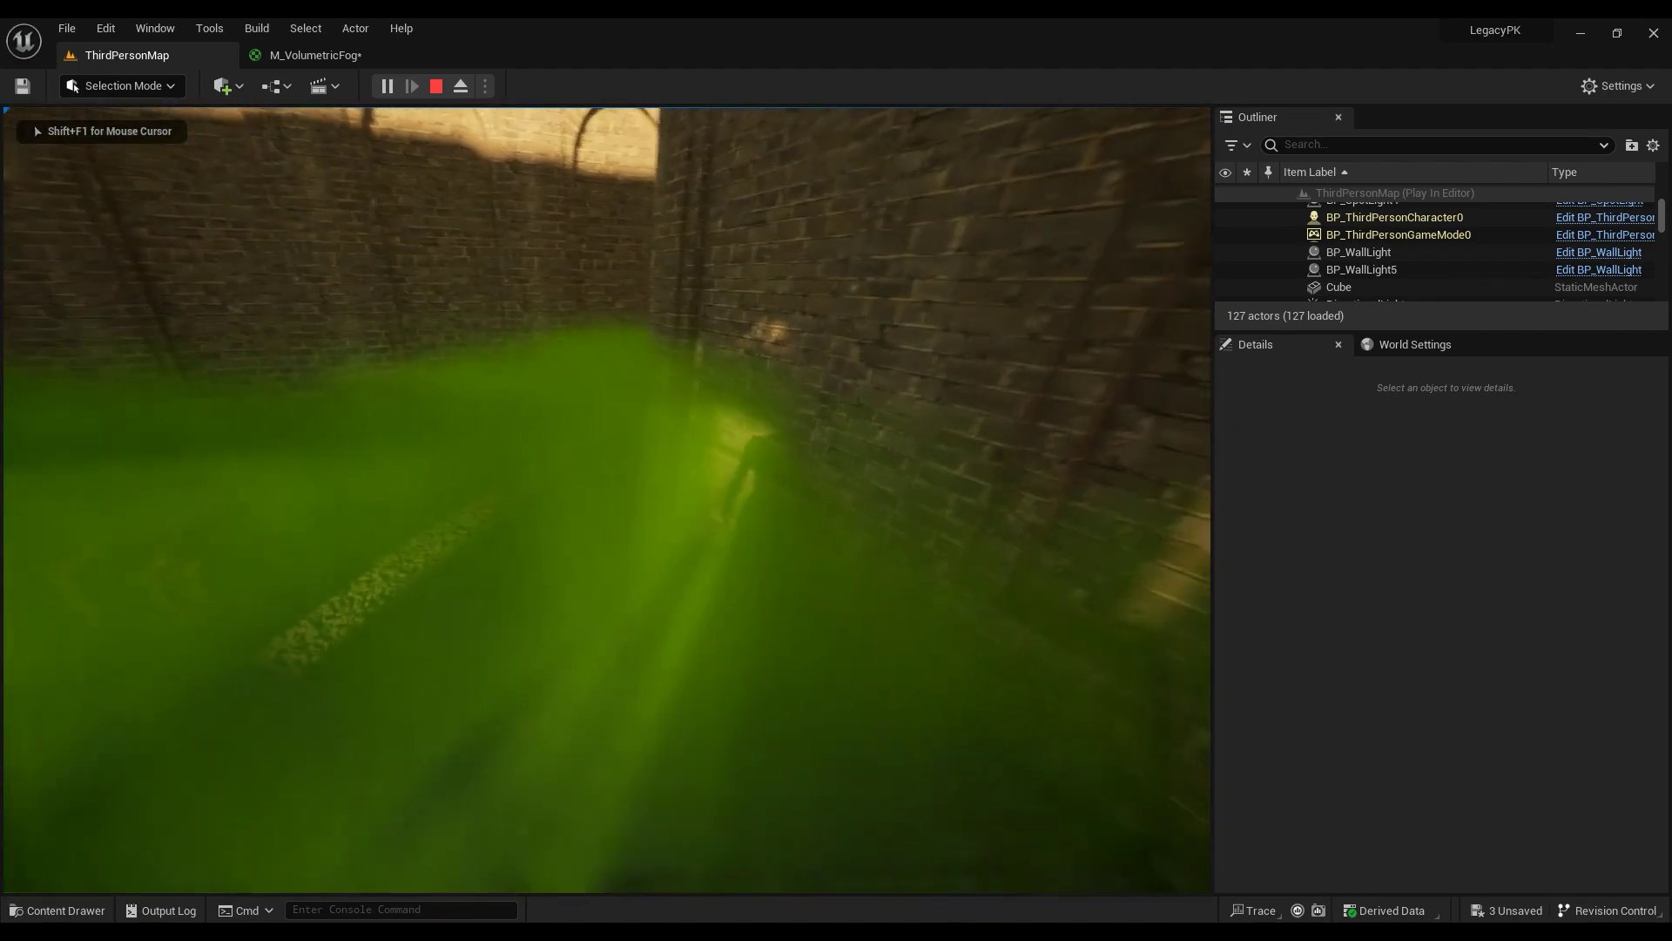
key("w")
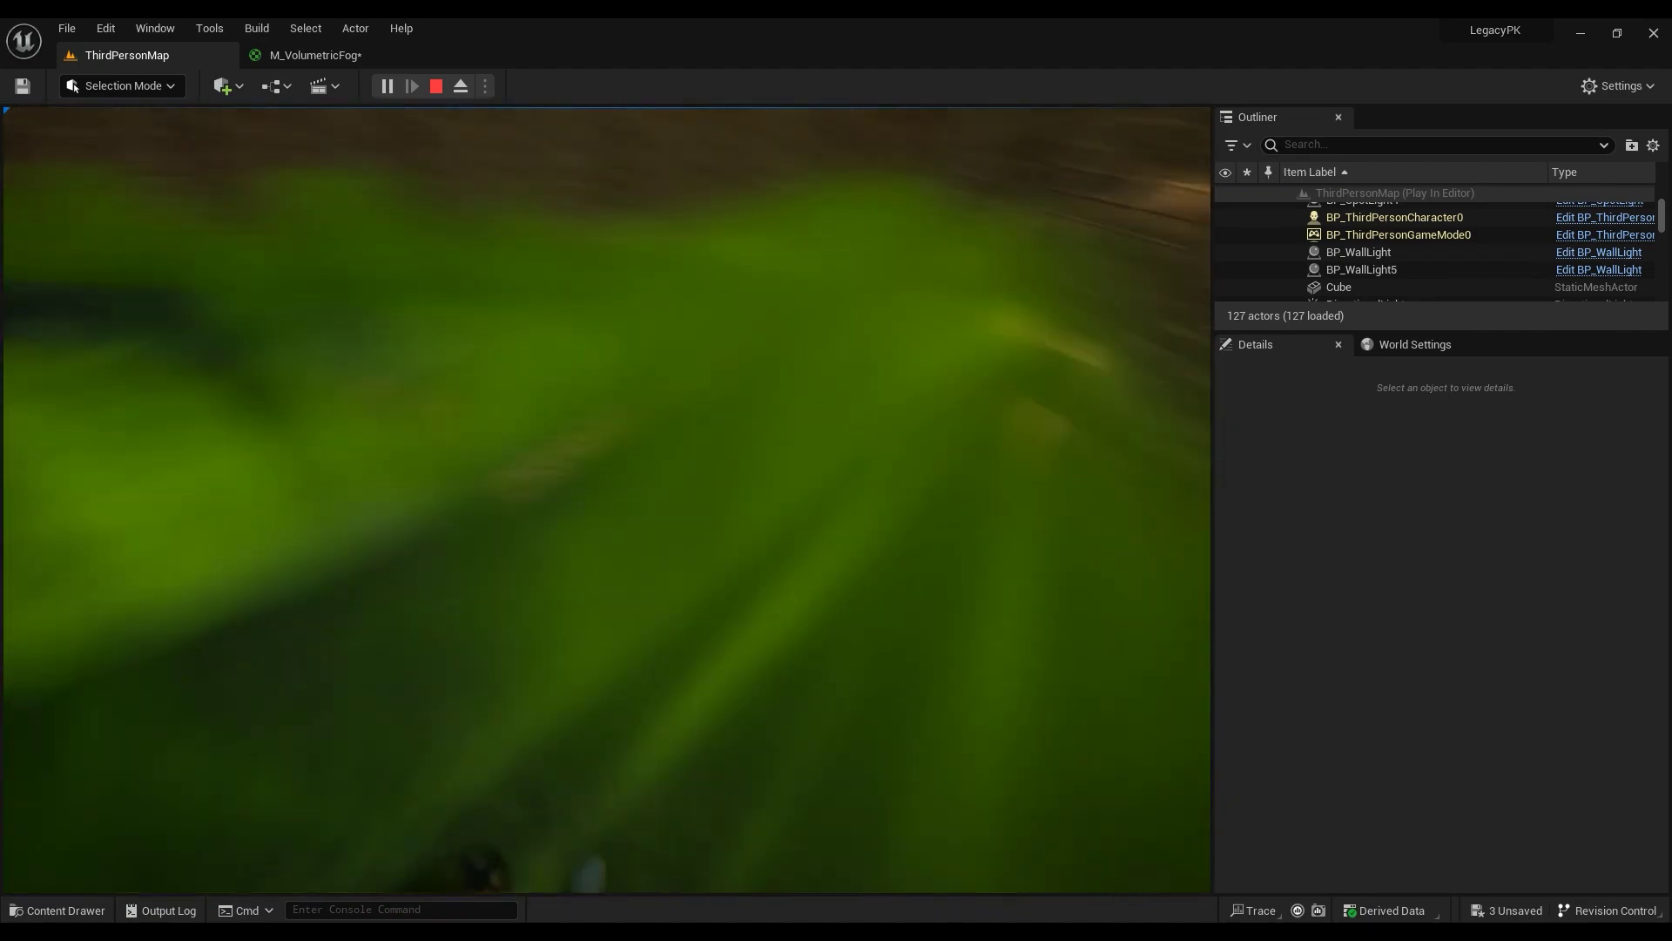
key("w")
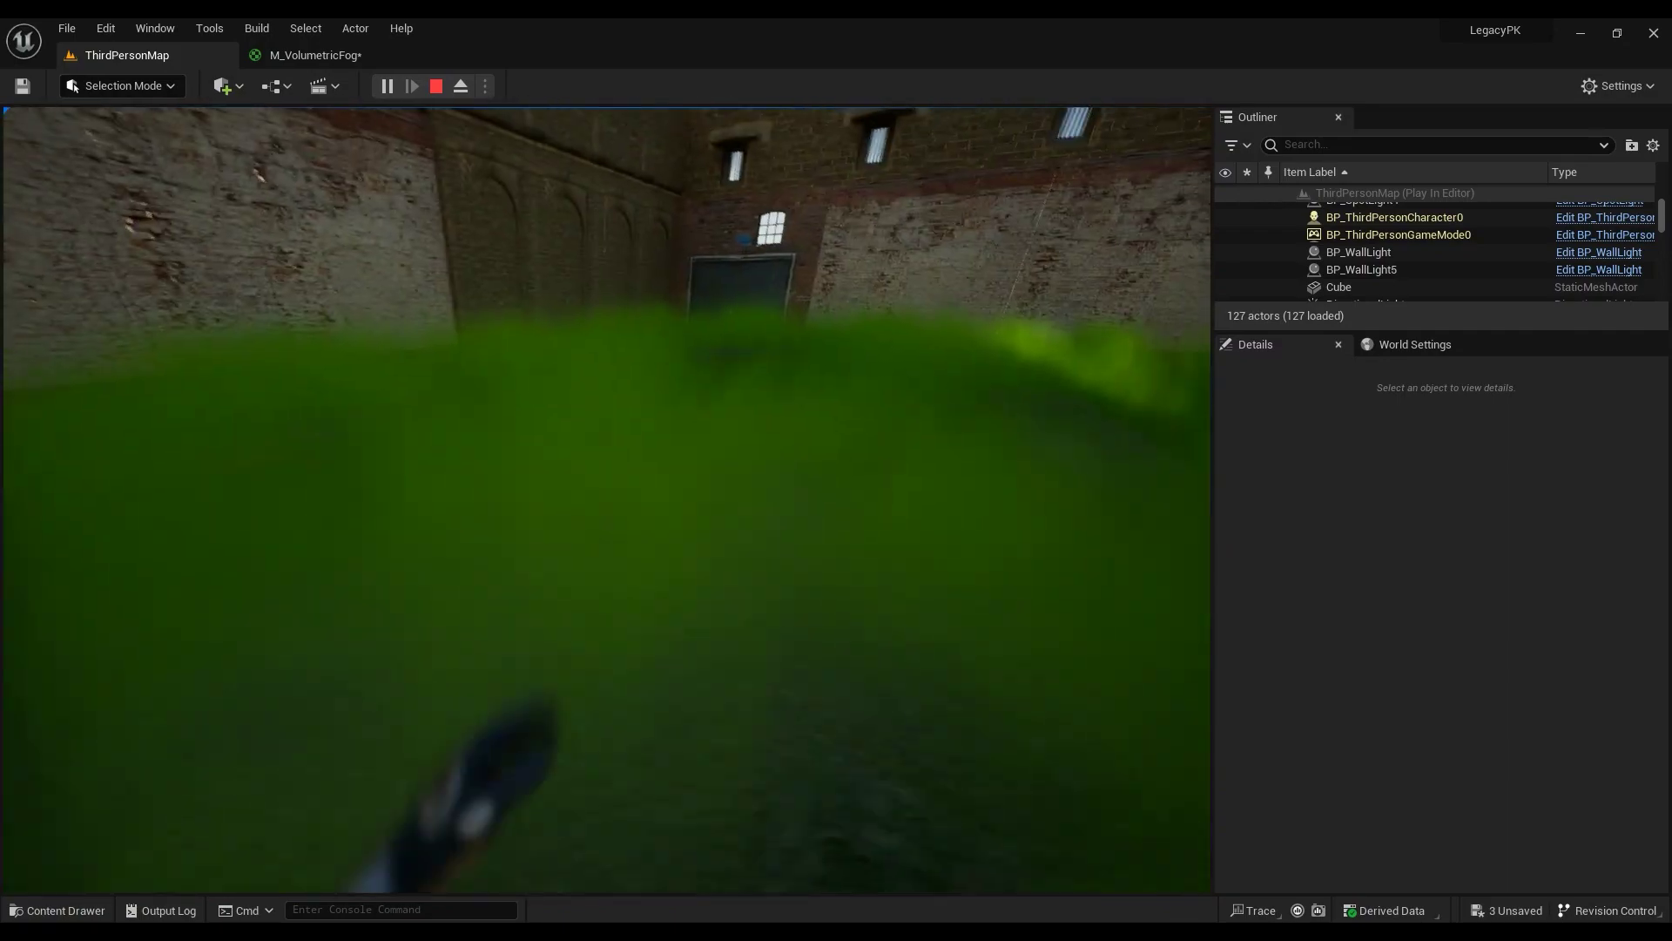
key("Escape")
Step: Return to M_VolumetricFog and edit the Wind speed constant in the material graph
left_click(315, 55)
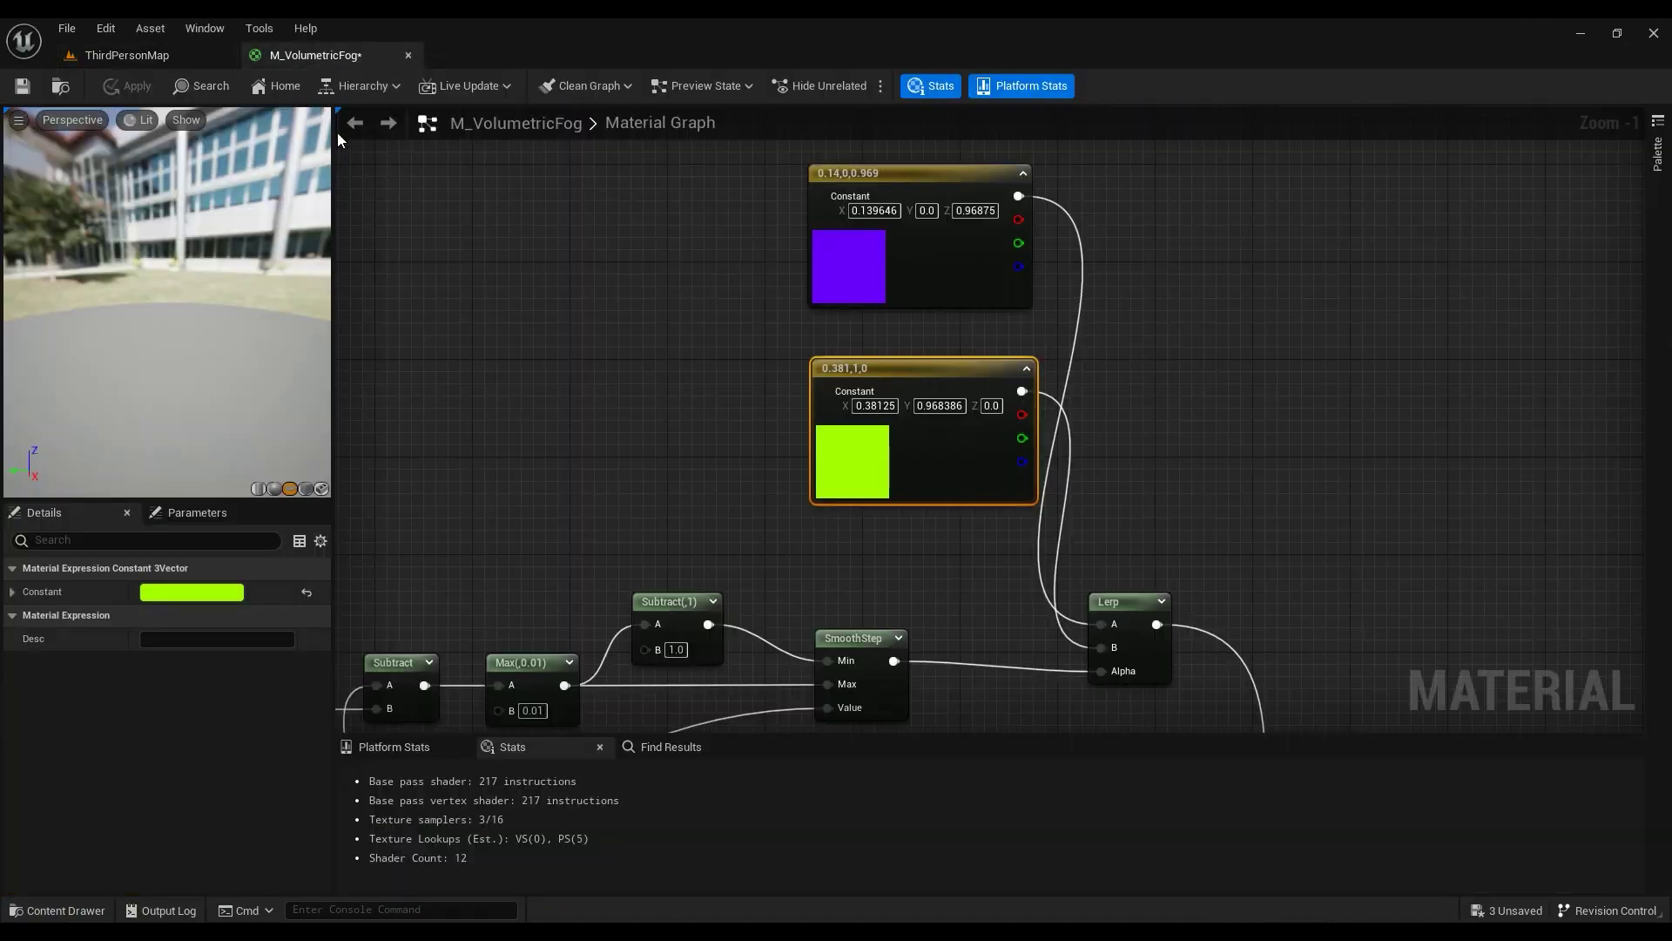
scroll(561, 550, "down", 8)
right_click_drag(561, 550, 844, 392)
scroll(1038, 312, "up", 6)
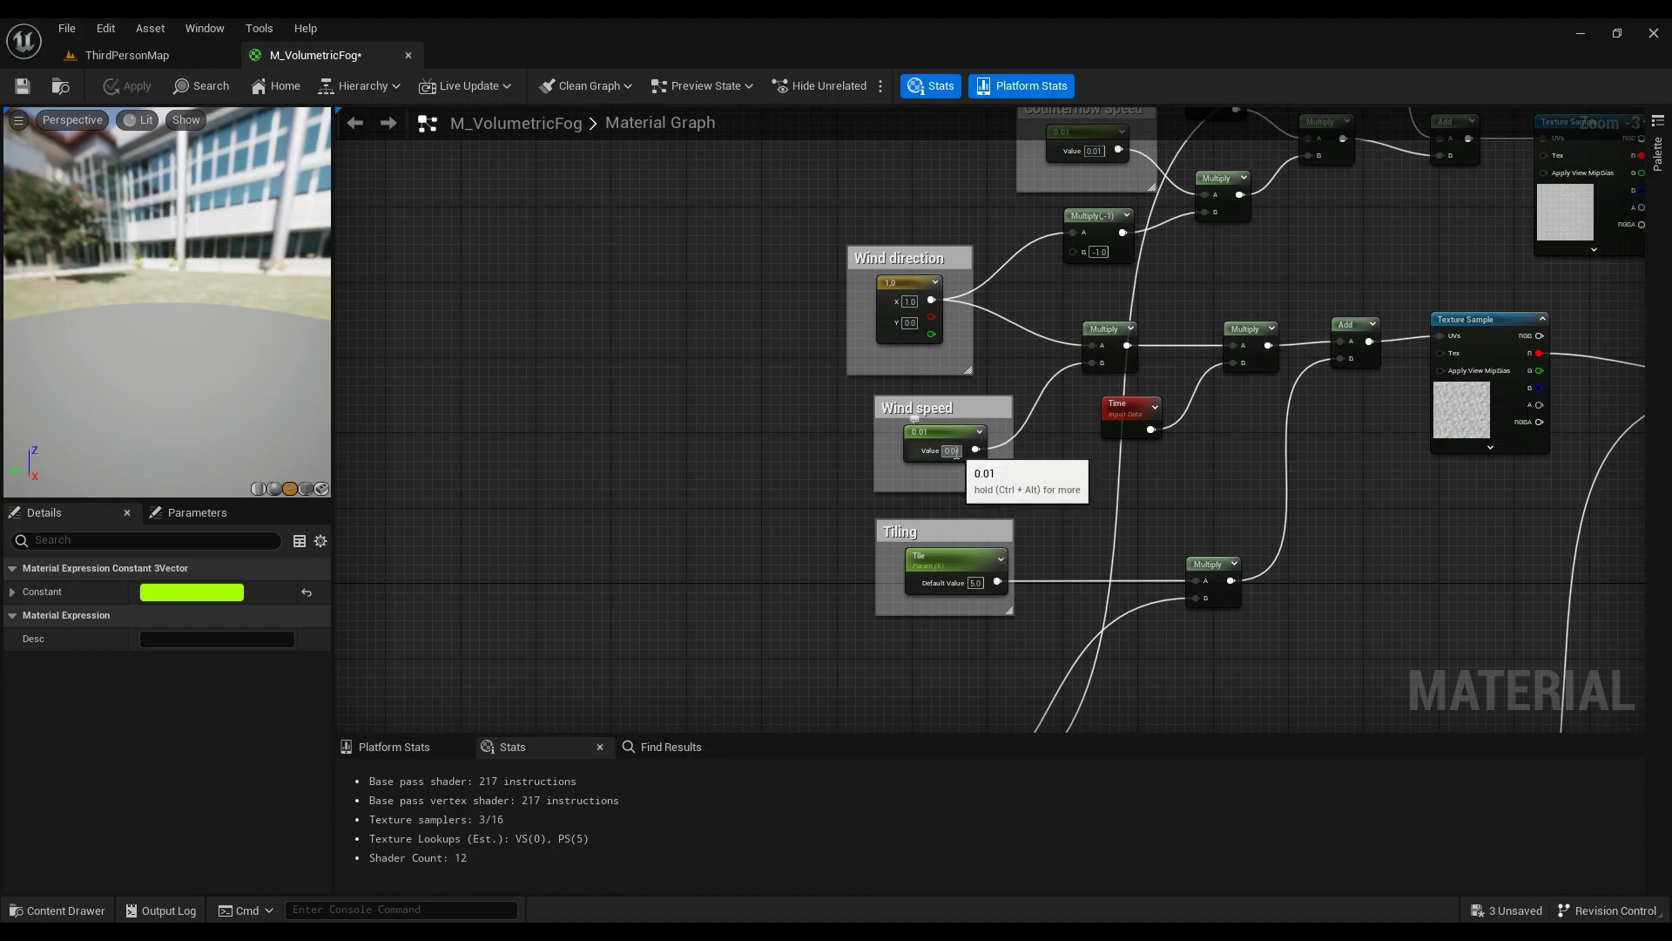
scroll(955, 452, "up", 3)
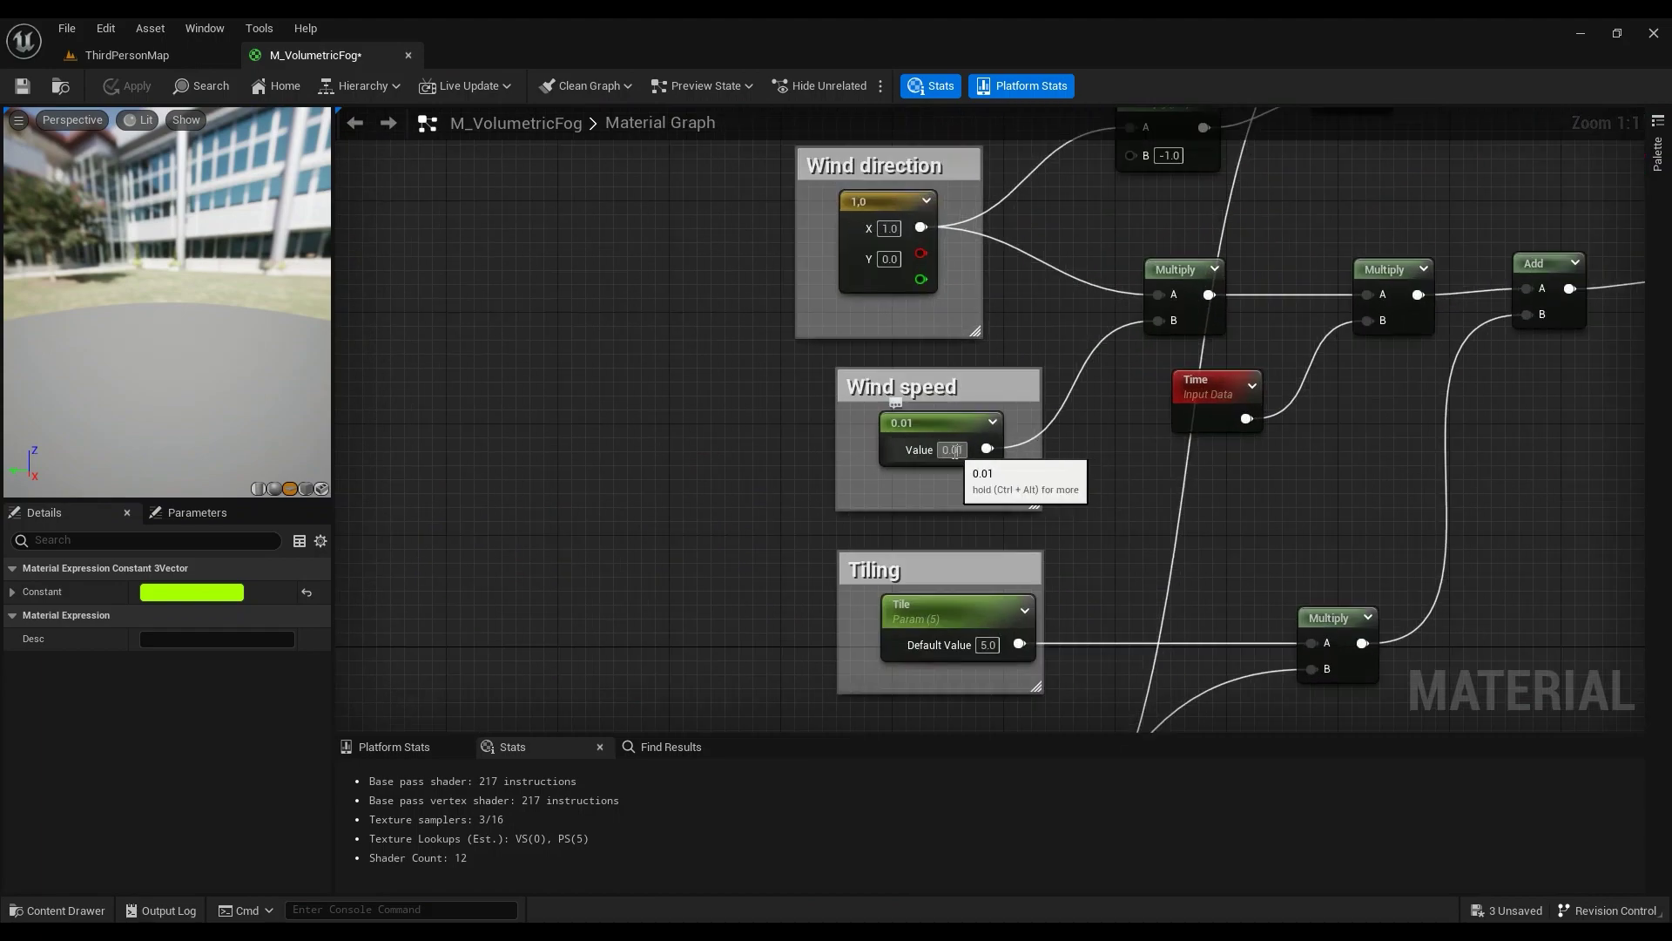
Step: Set the Counterflow Speed constant to 0.1 and apply the material
right_click_drag(1105, 258, 1075, 610)
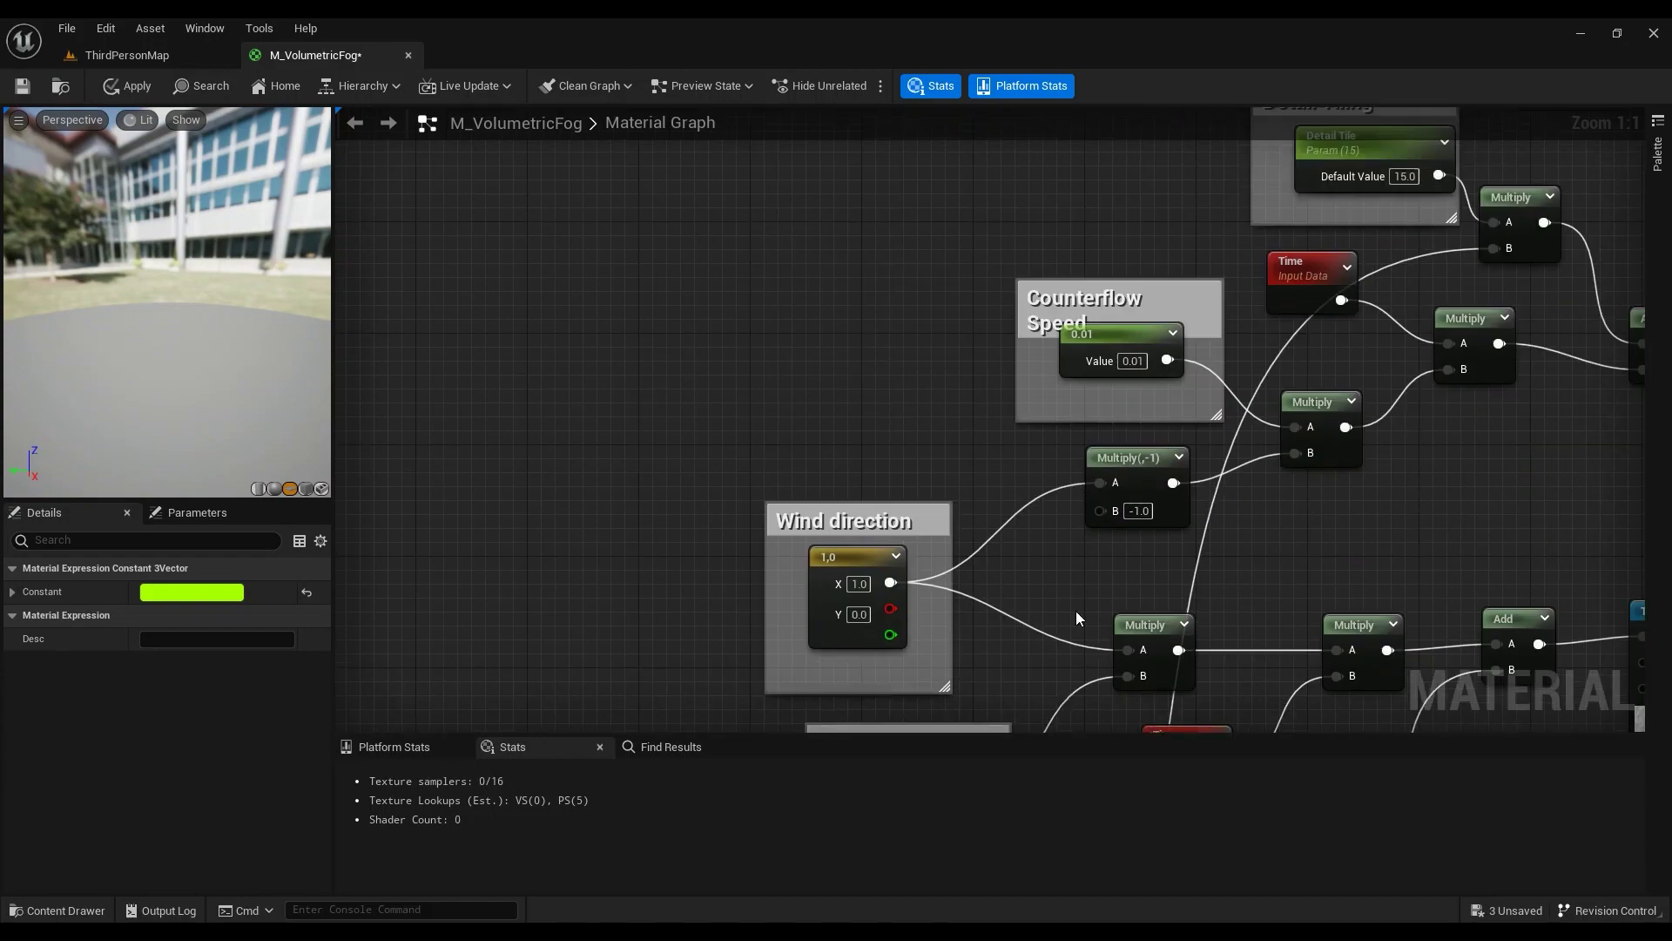
scroll(1075, 558, "down", 3)
right_click_drag(1259, 311, 1076, 462)
scroll(1076, 462, "up", 1)
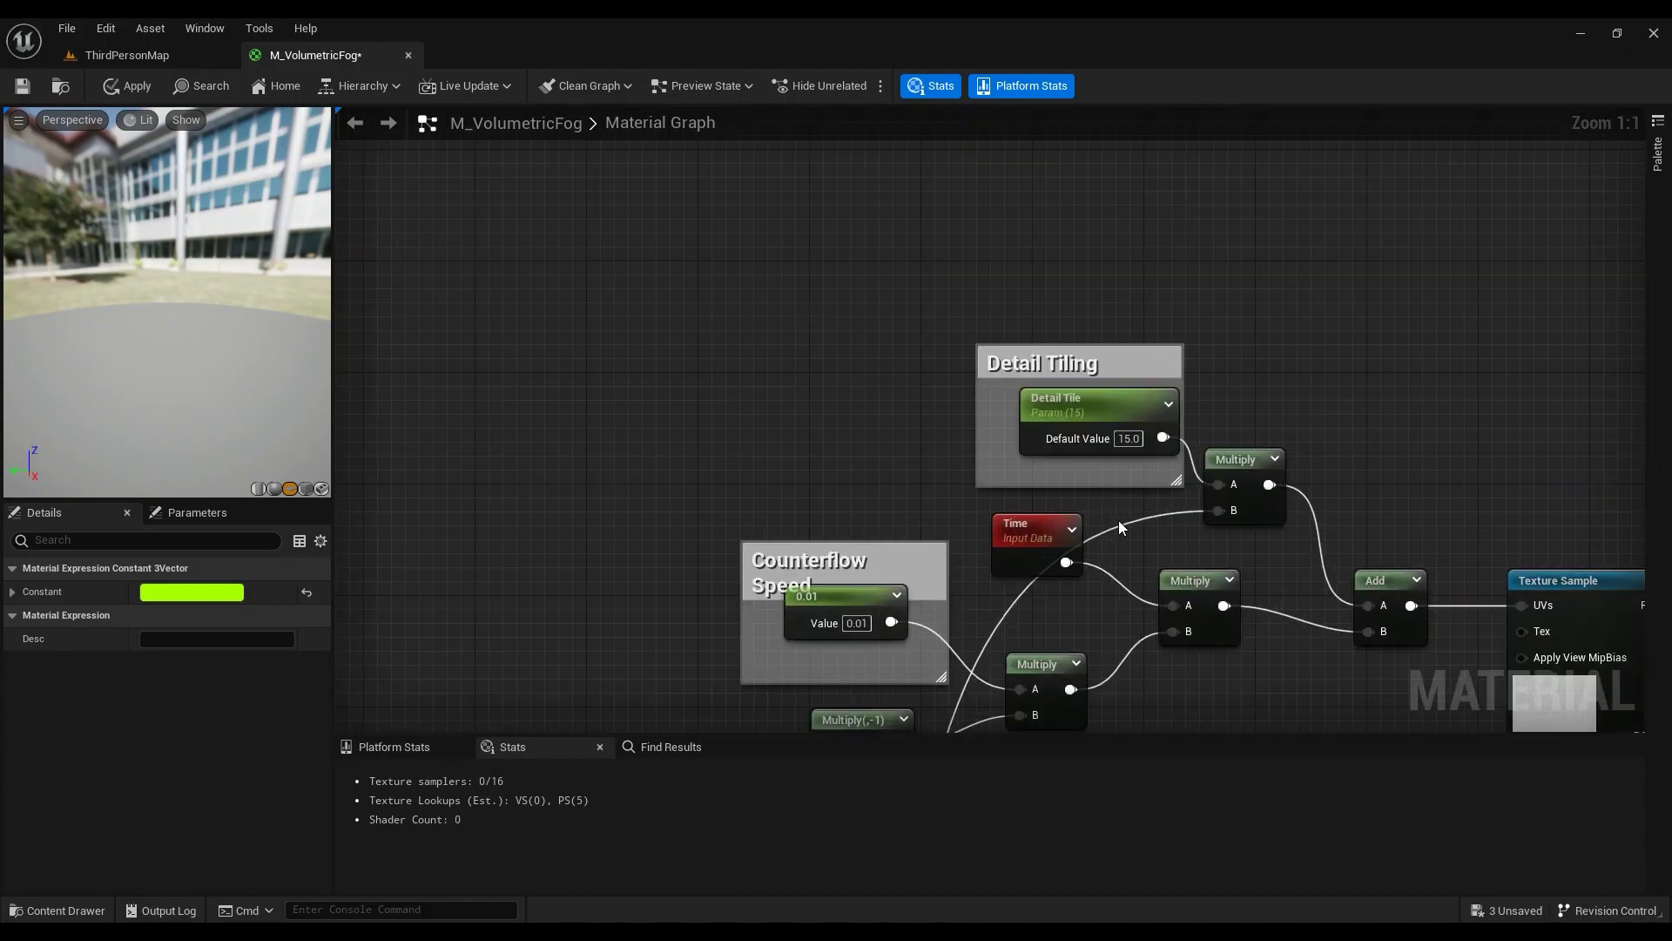
scroll(1118, 520, "down", 1)
scroll(951, 610, "up", 3)
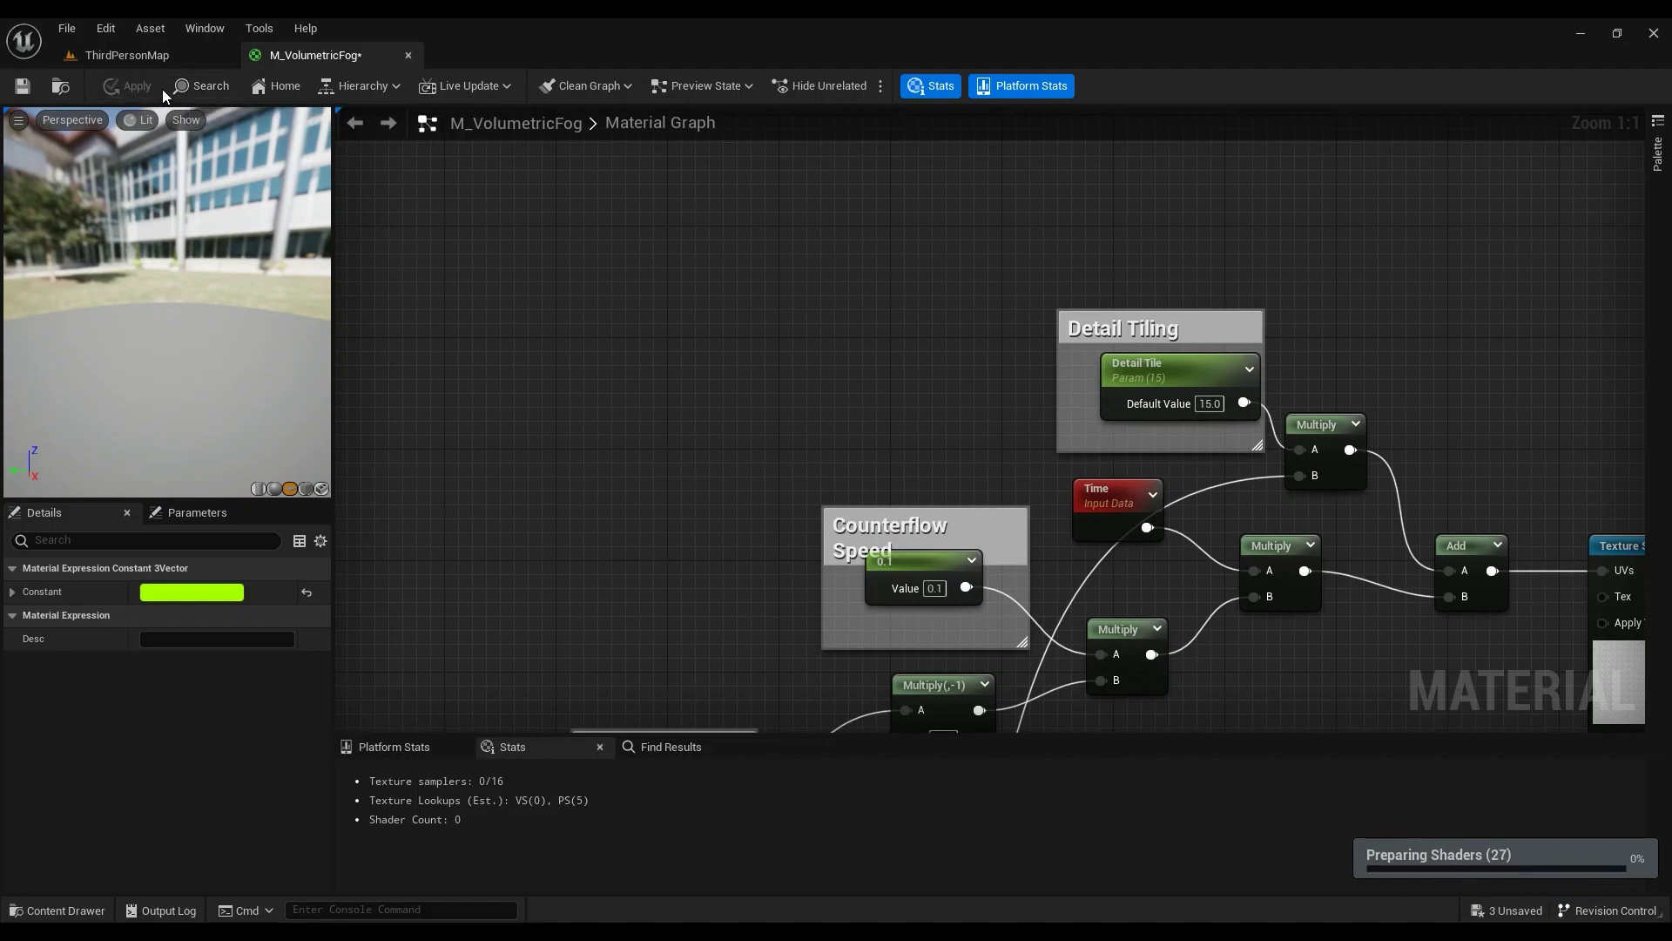
Step: Return to ThirdPersonMap and view the fog's movement from above the courtyard
left_click(138, 55)
right_click_drag(619, 448, 619, 409)
key("s")
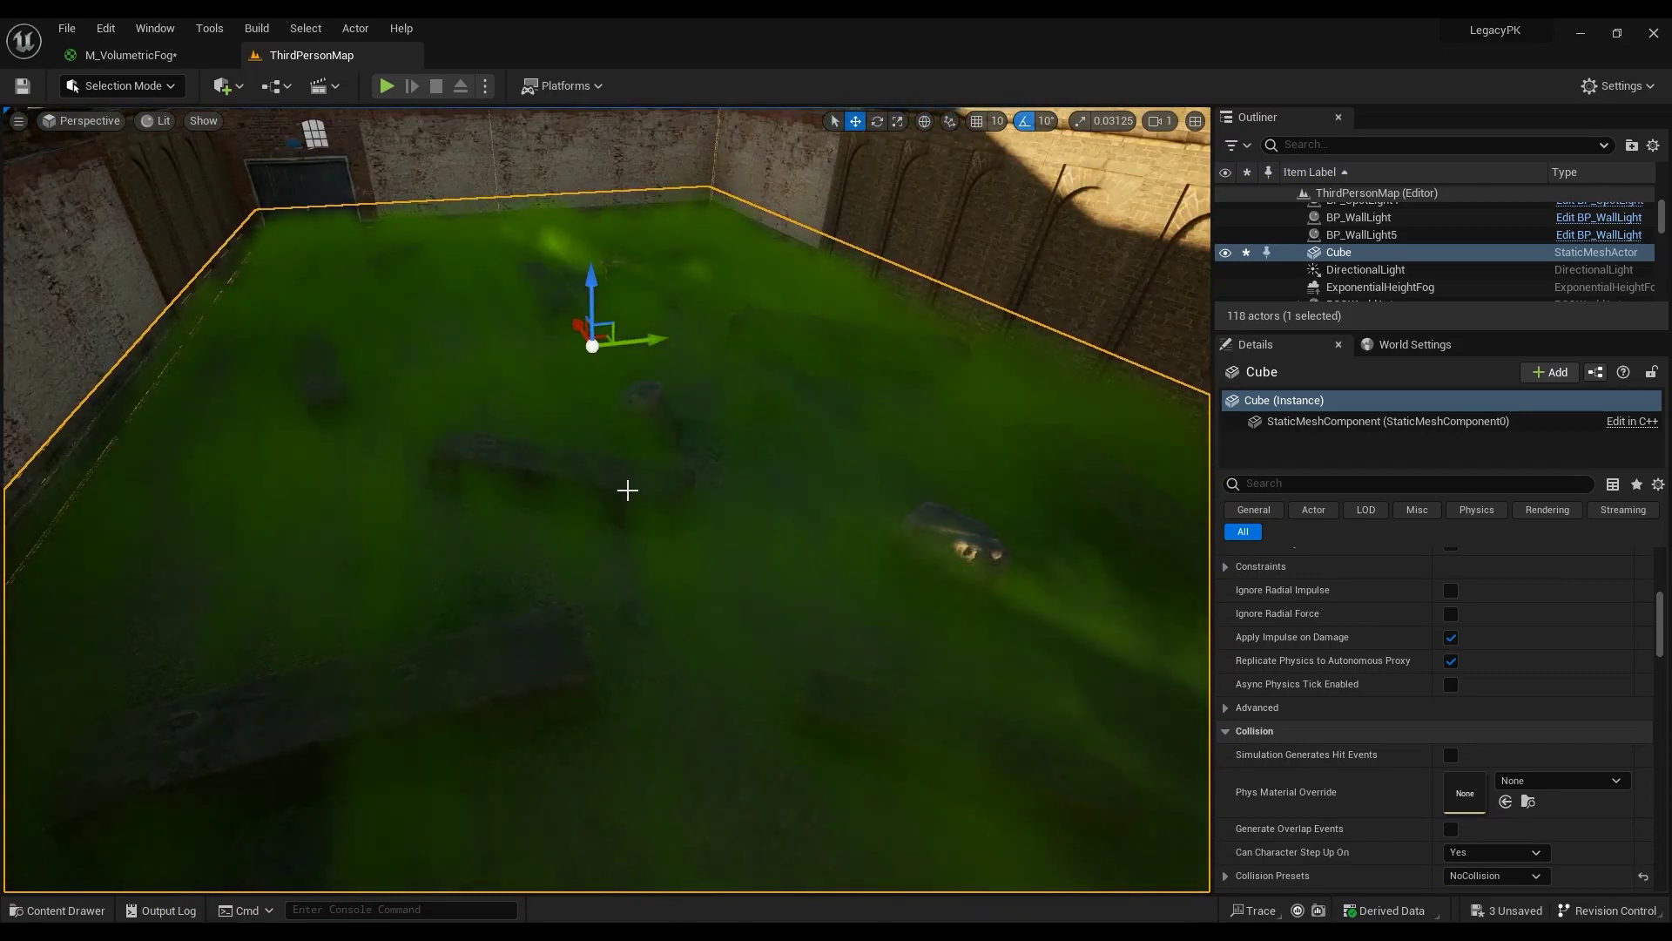
right_click_drag(627, 491, 557, 507)
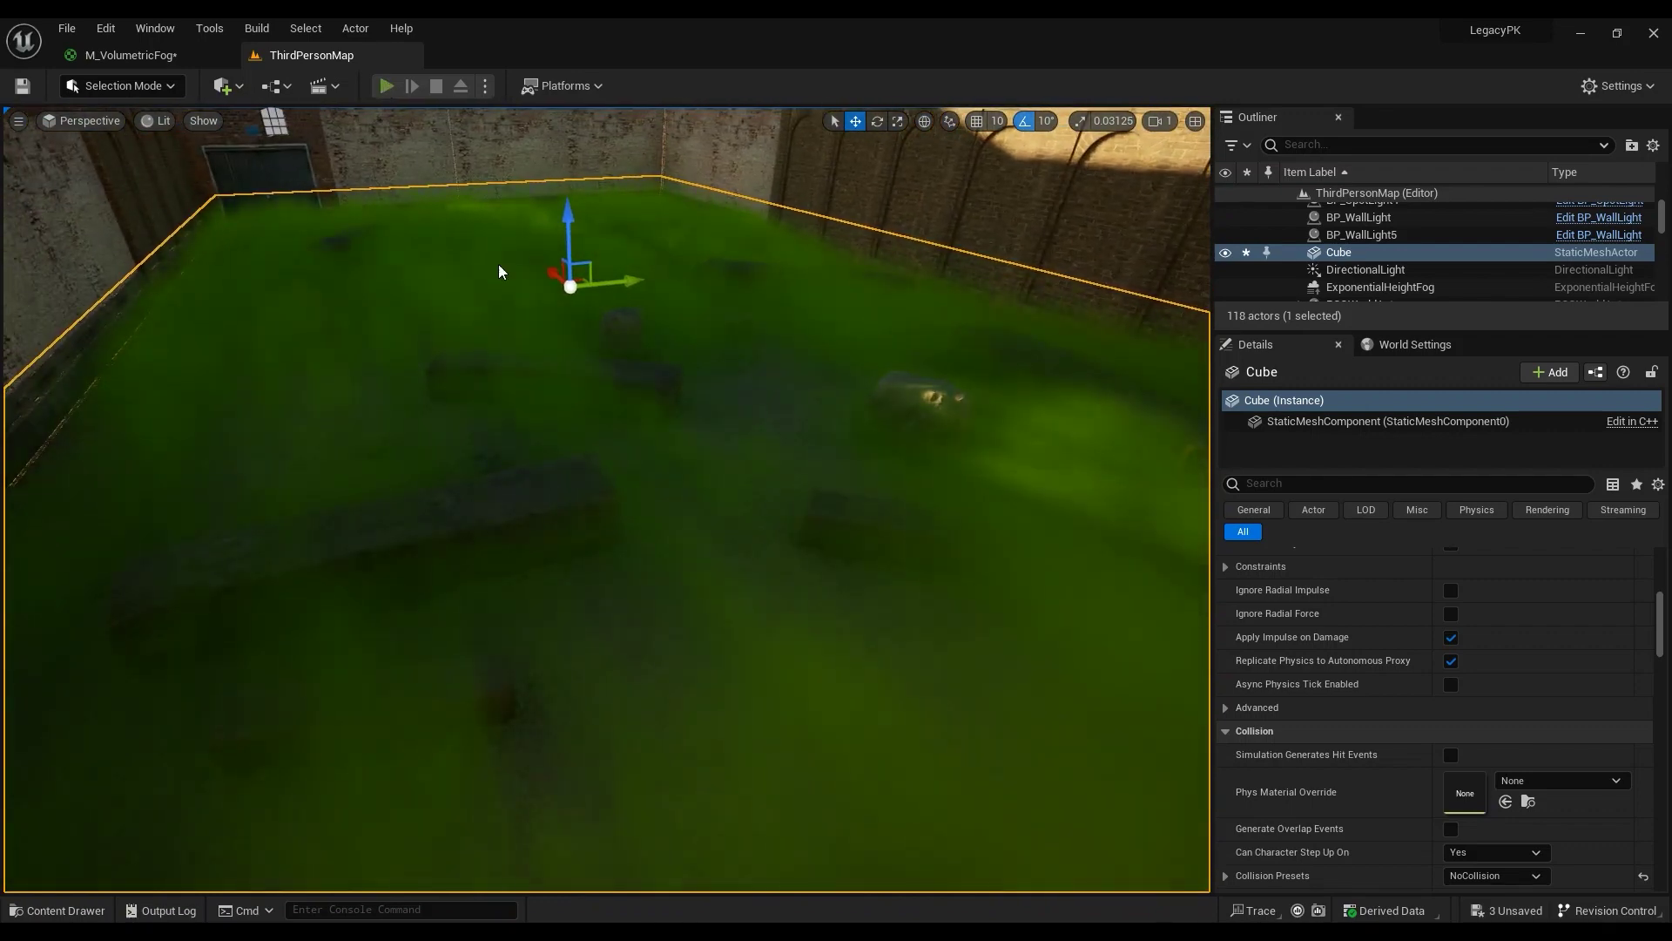
Step: Play the level and run the character through the fog to check its movement at the new wind speeds
key("alt+p")
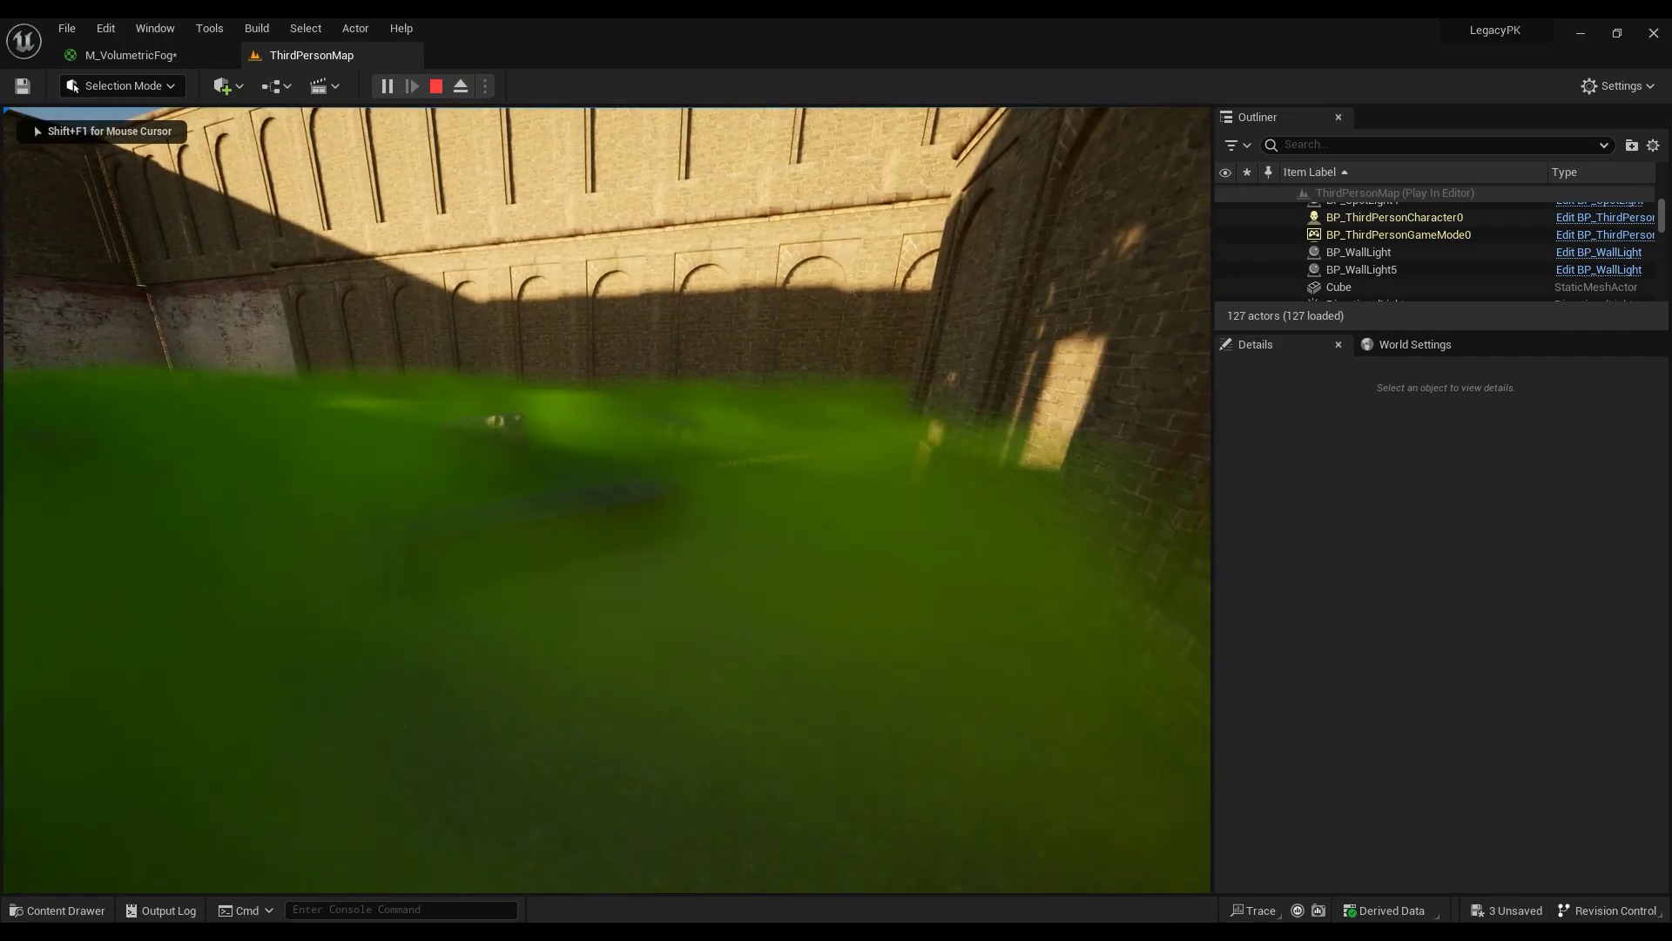
key("w")
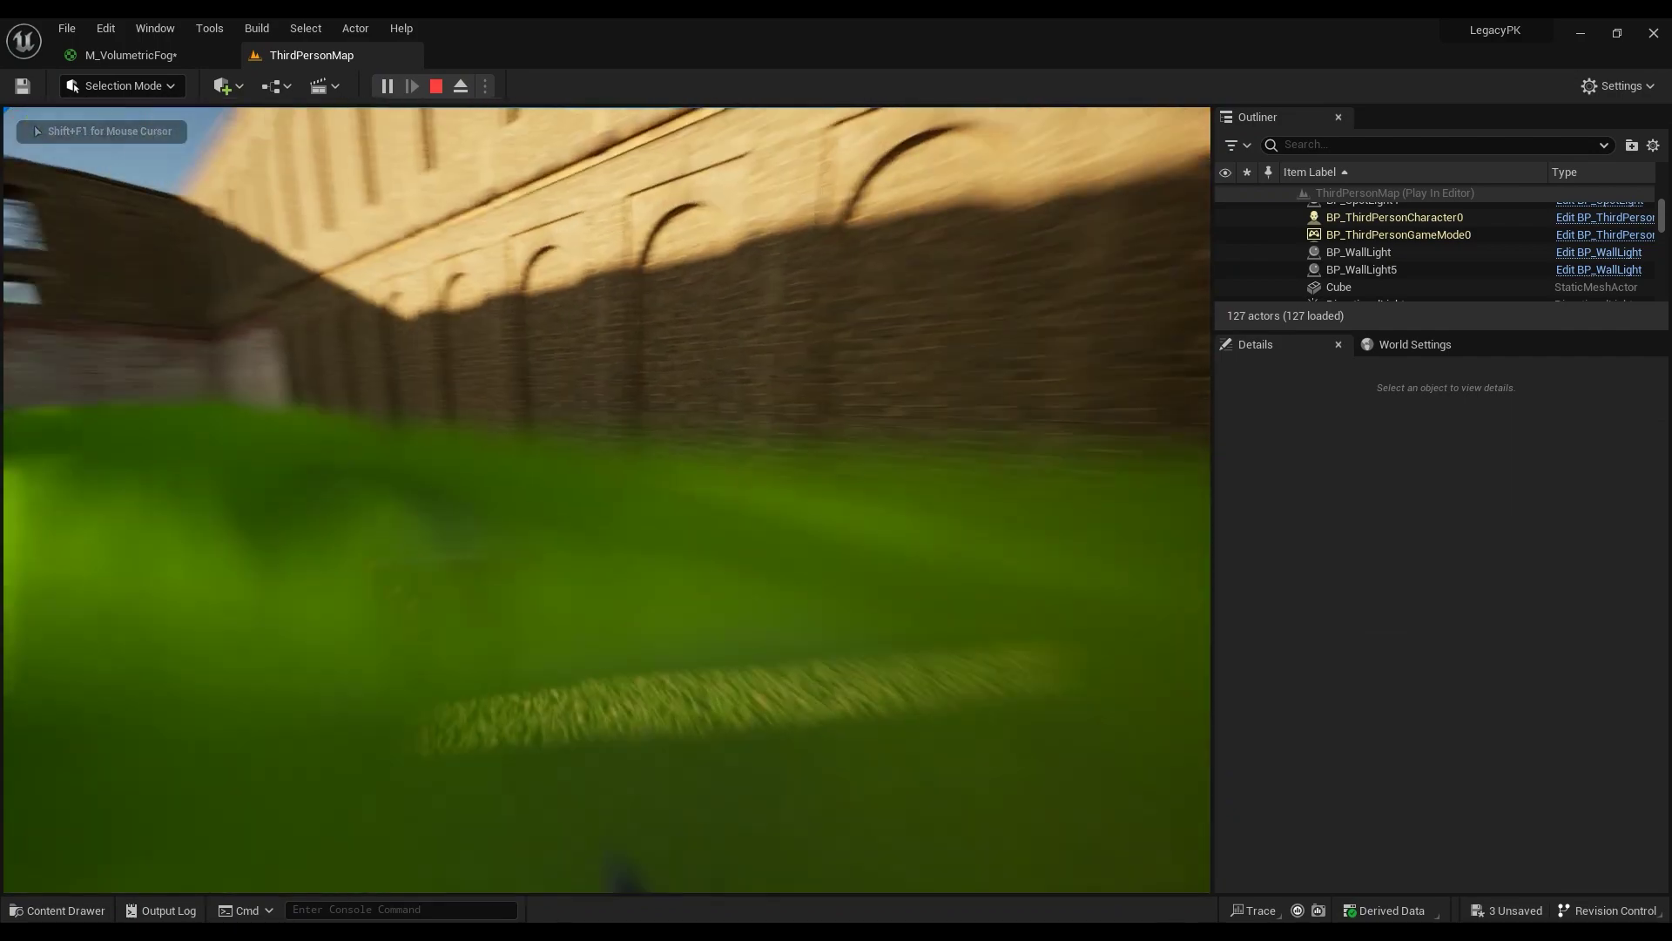
key("w")
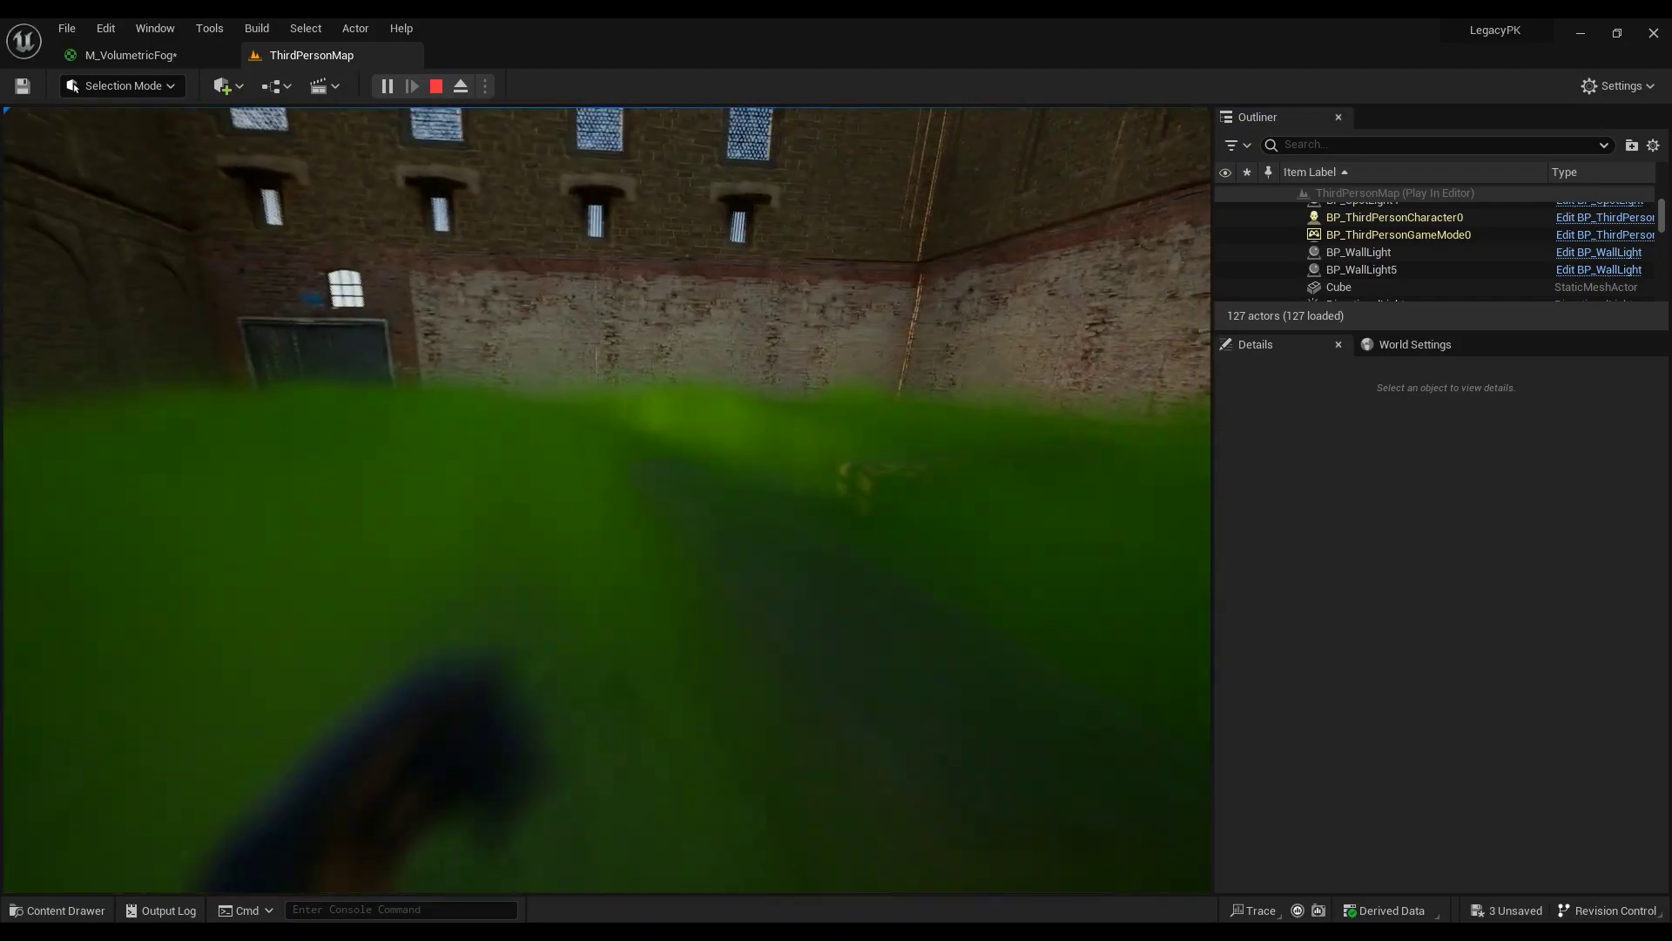
key("w")
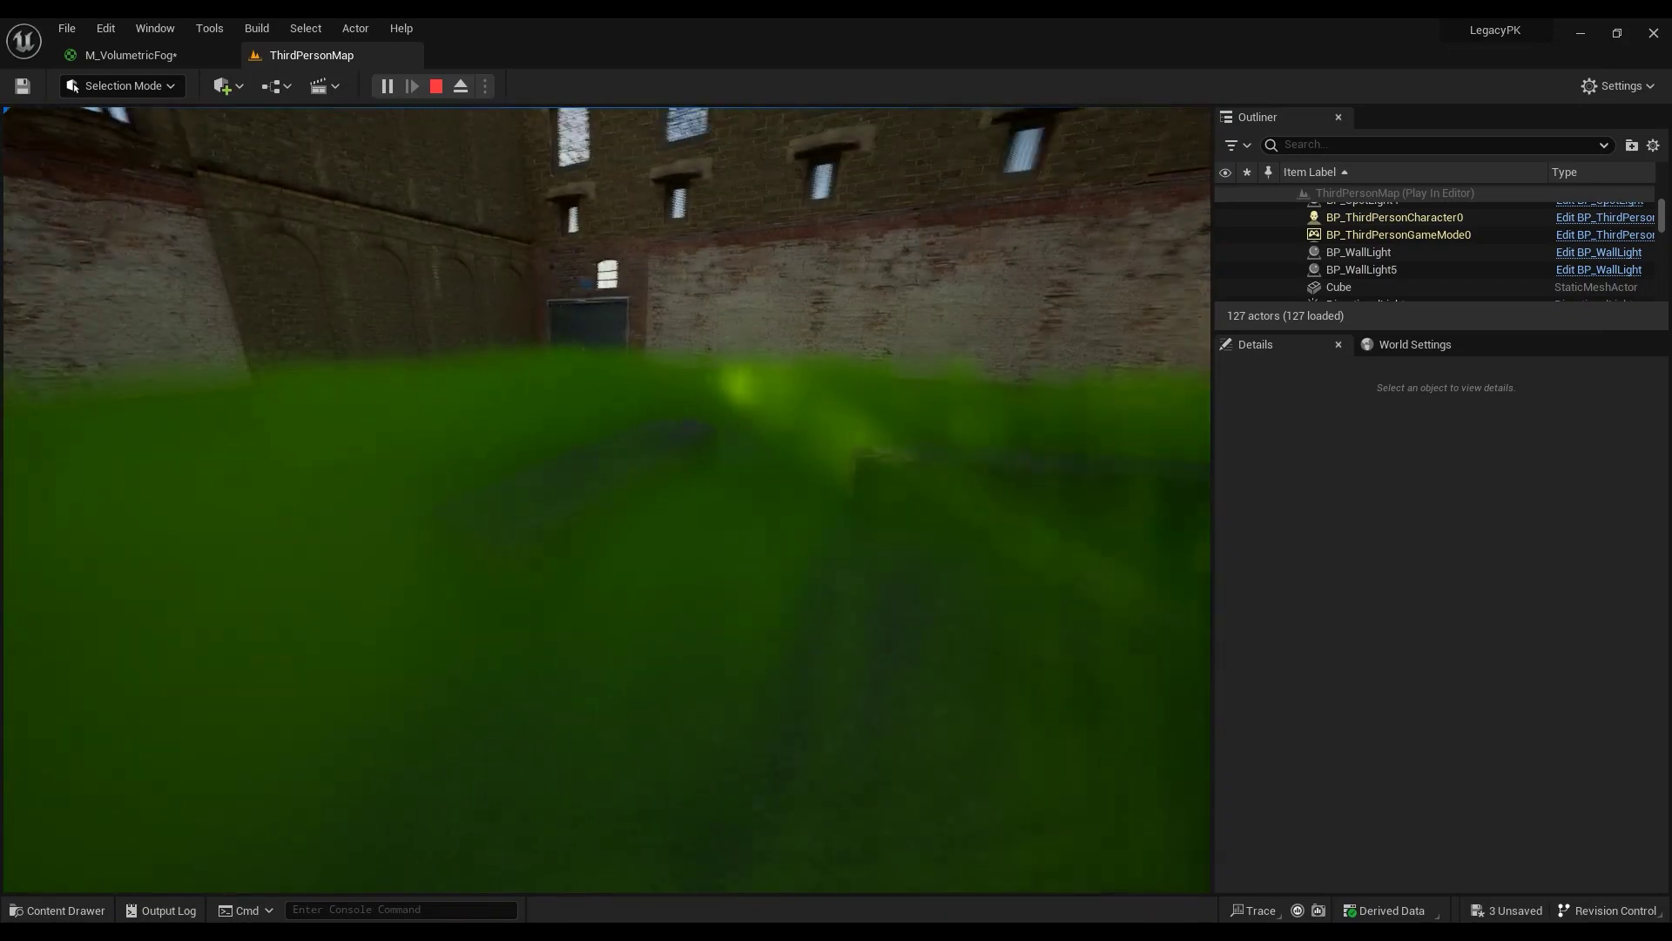
key("Escape")
Step: Review the Counterflow Speed and Wind direction nodes in M_VolumetricFog, and reorder the editor so ThirdPersonMap comes first
left_click(128, 55)
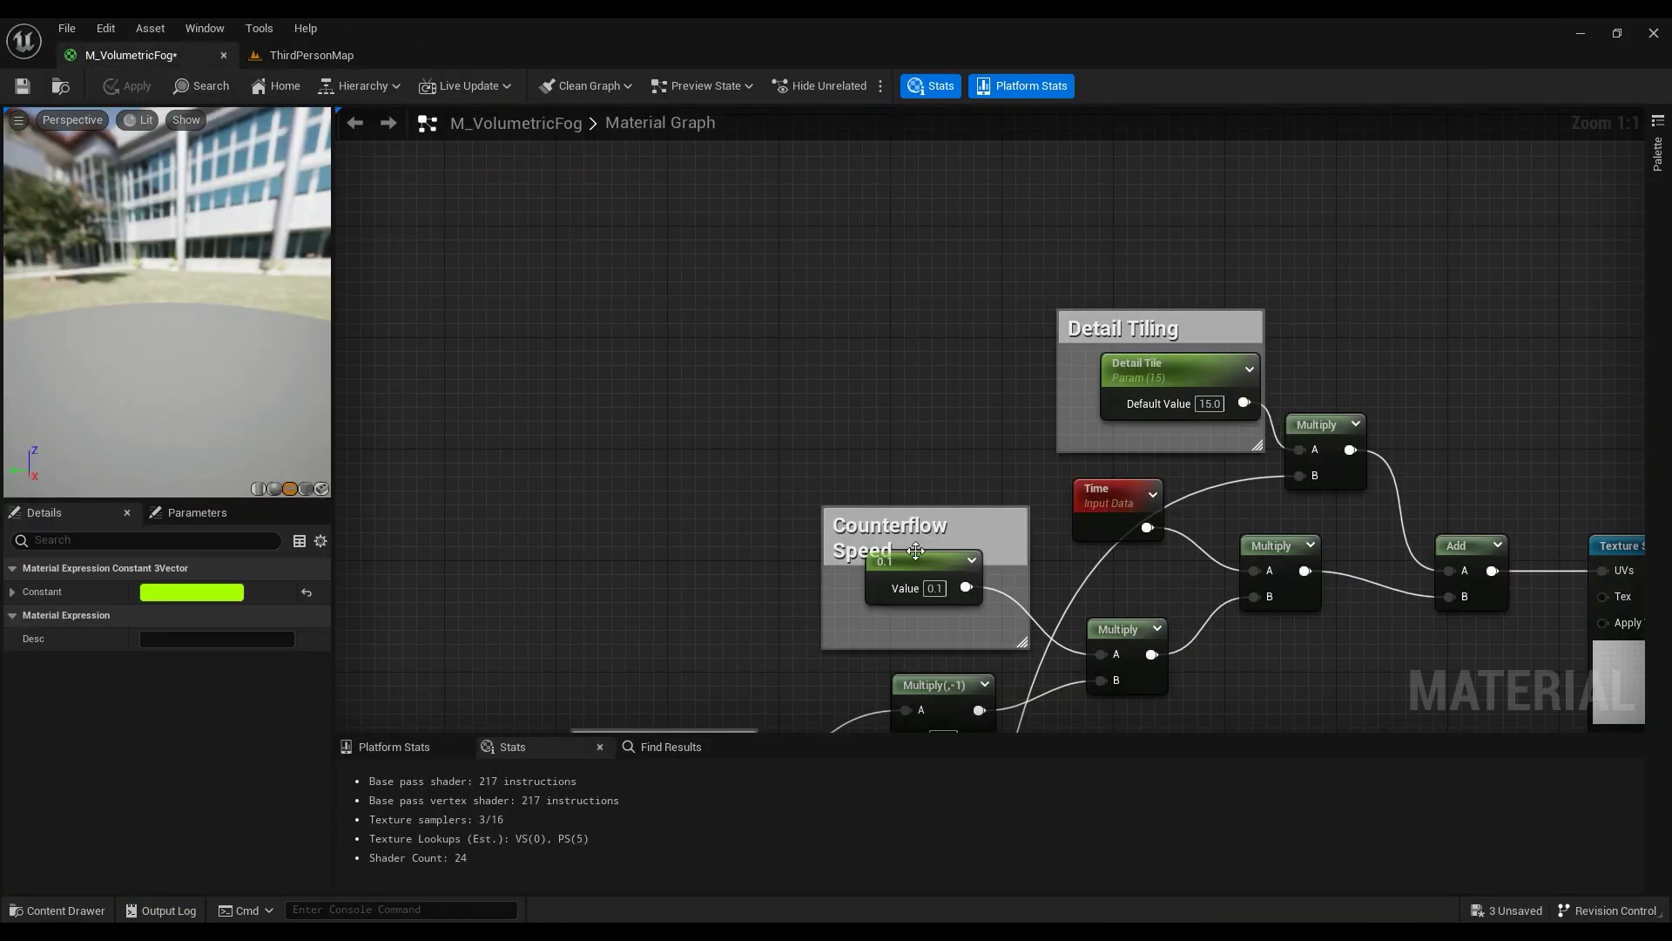
right_click_drag(916, 551, 833, 387)
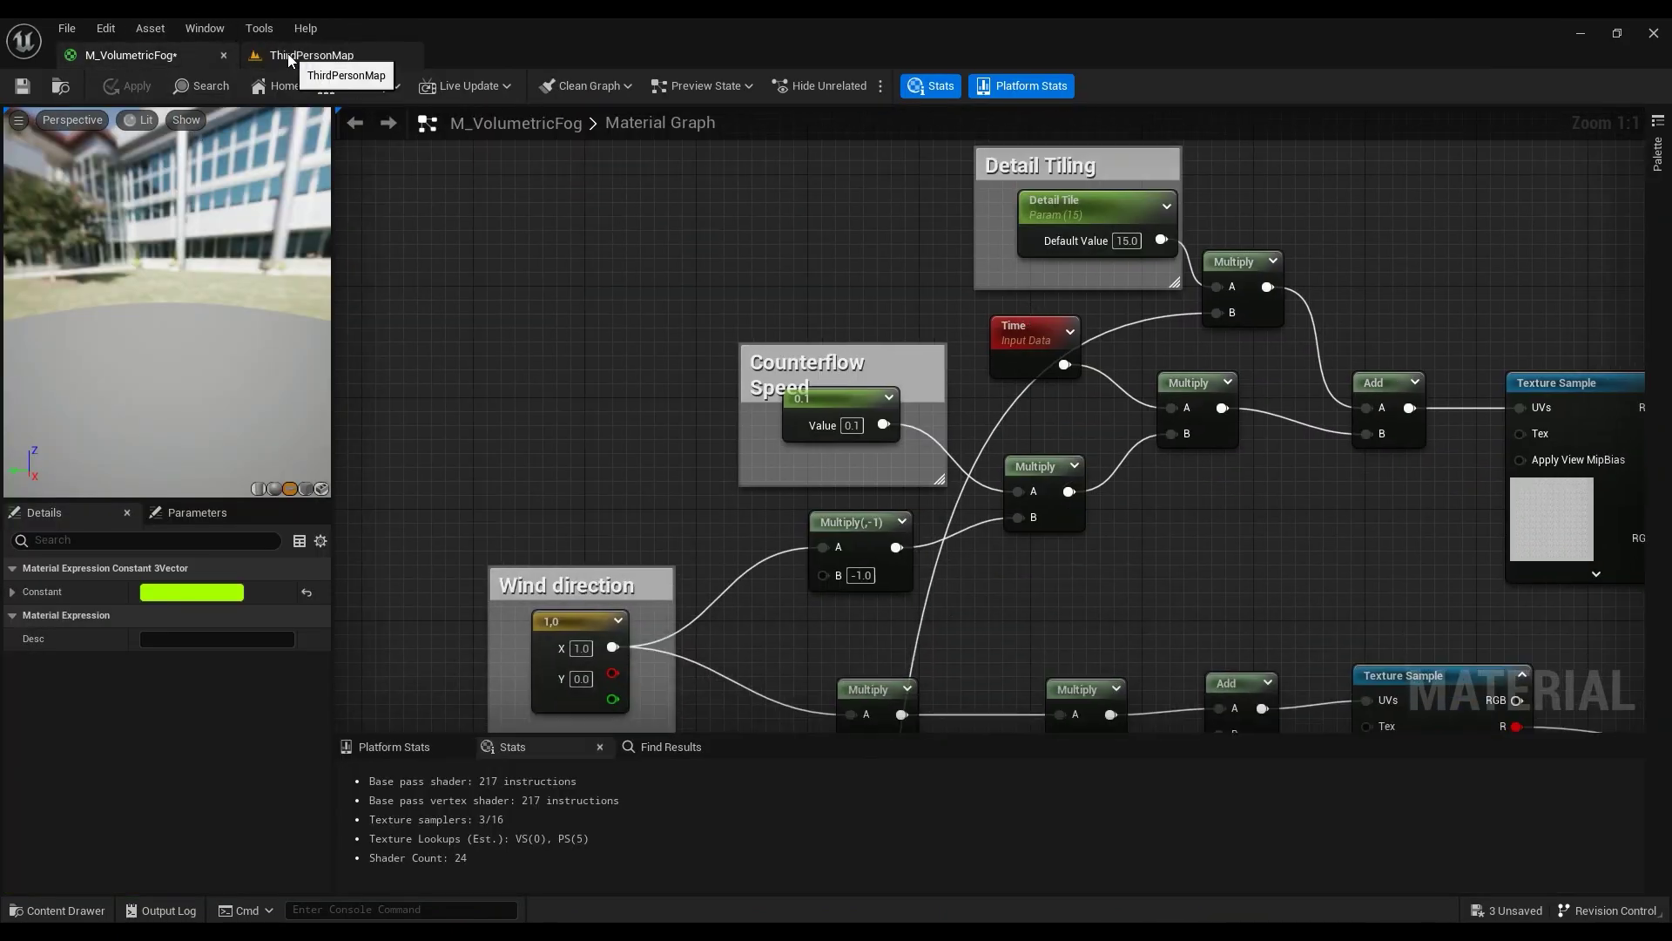
left_click_drag(283, 54, 133, 54)
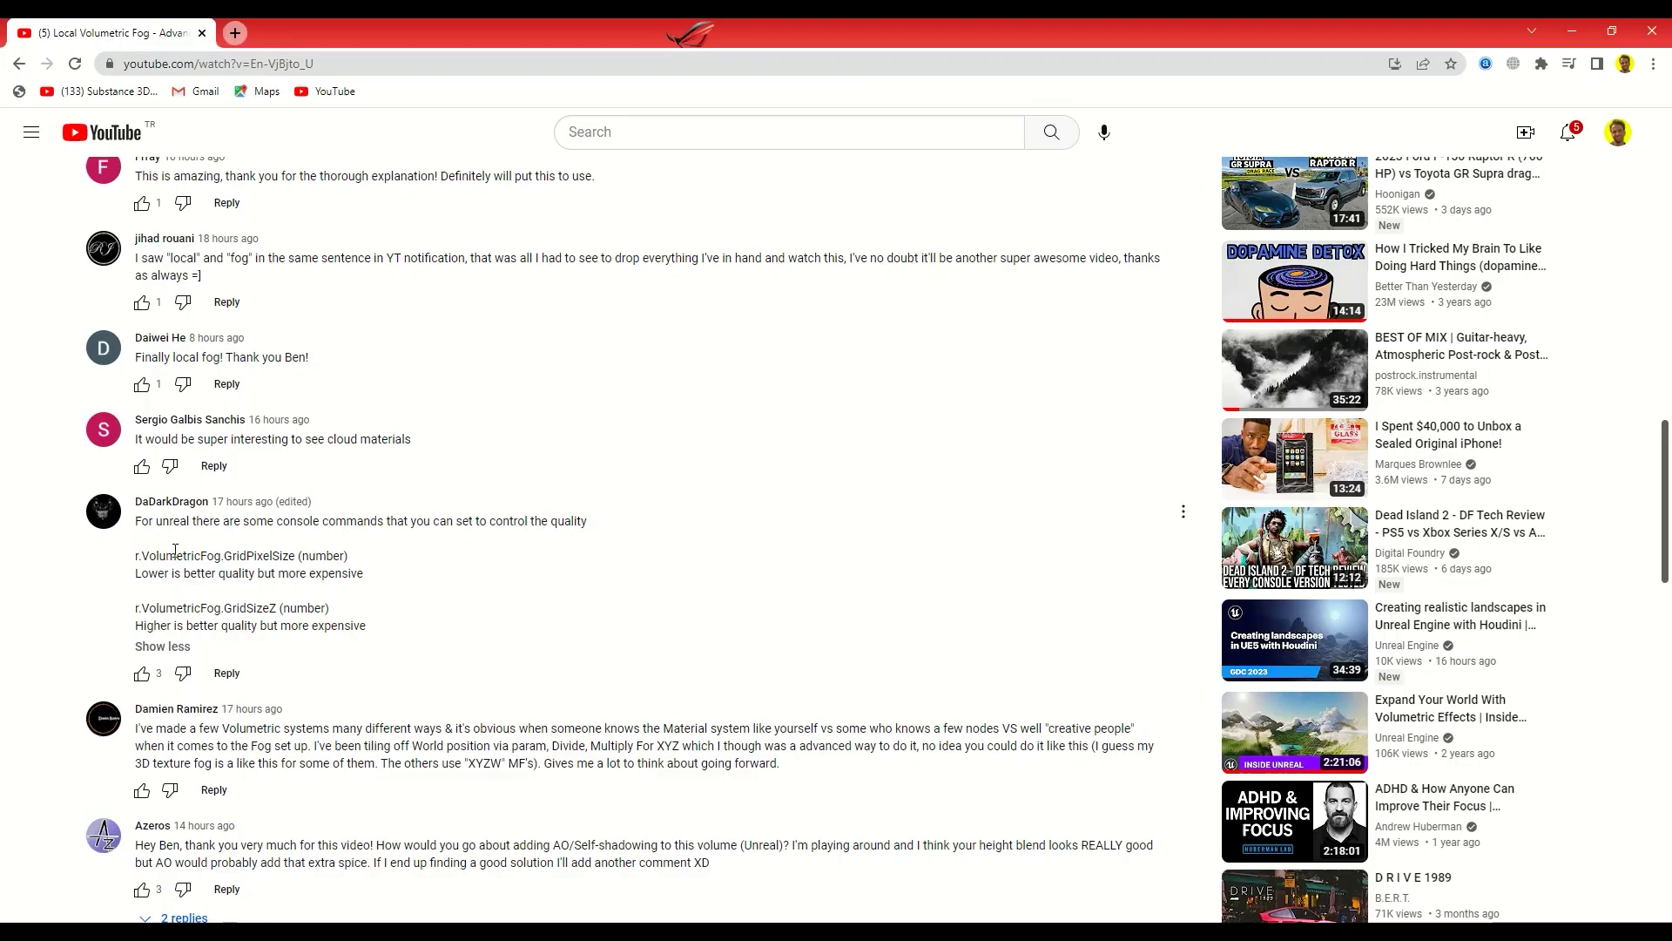
Step: In the YouTube comments, find the fog quality commands, copy r.VolumetricFog.GridPixelSize, and switch back to Unreal Engine
scroll(174, 550, "up", 3)
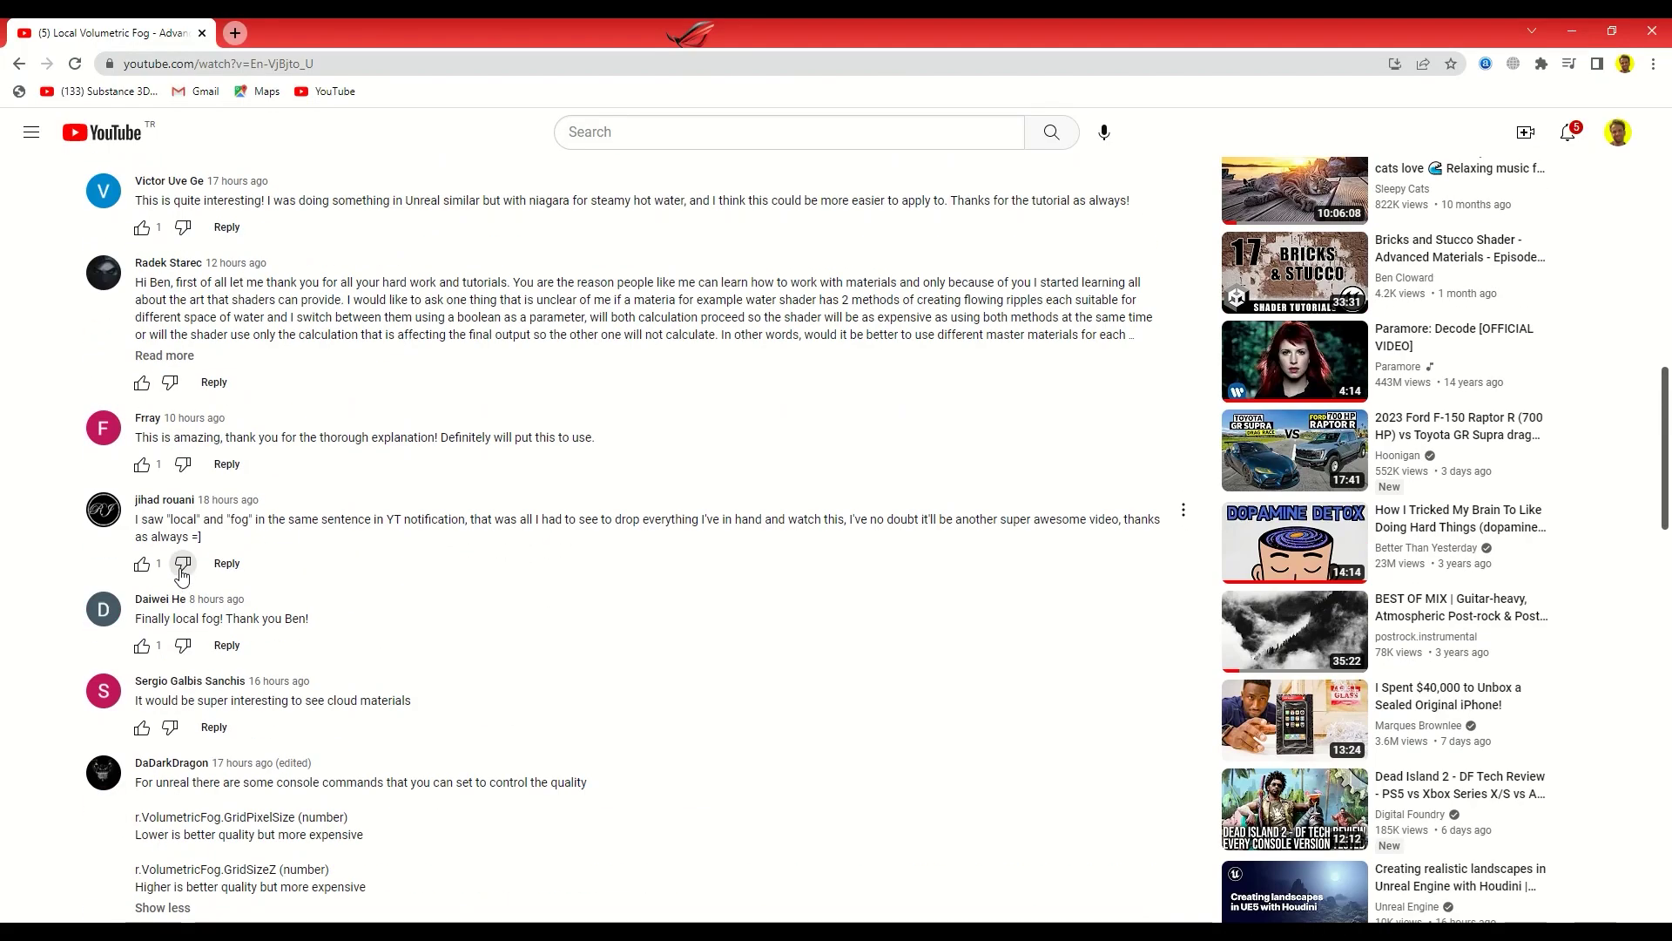
scroll(183, 557, "down", 4)
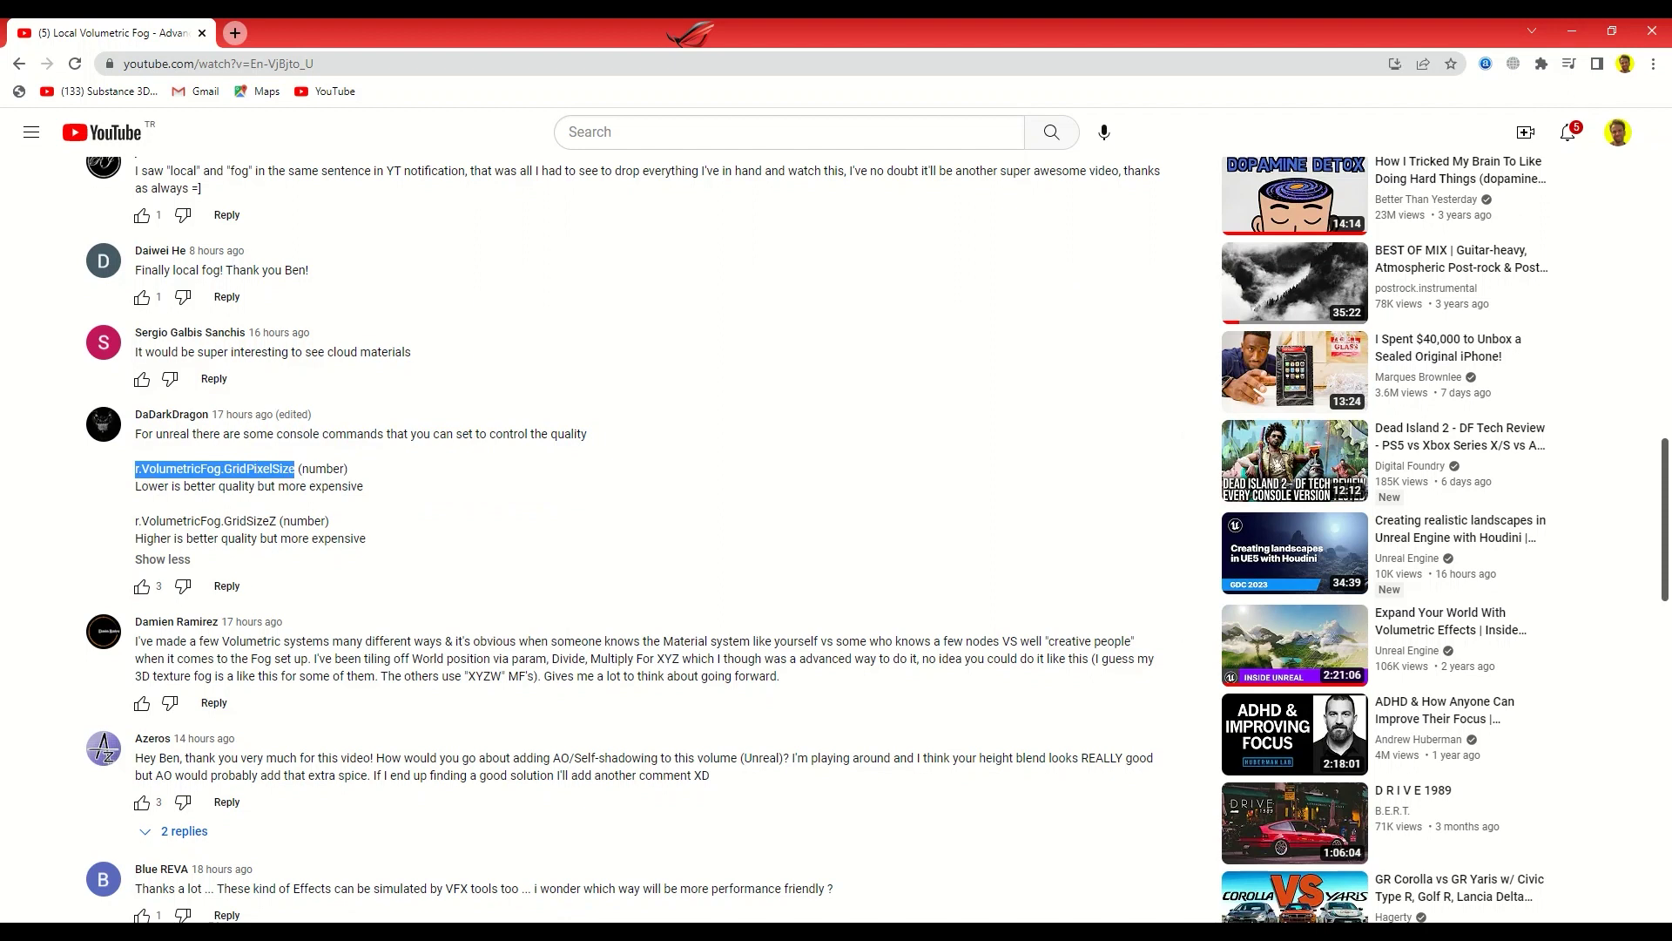
left_click(447, 857)
Step: Run the console command r.VolumetricFog.GridPixelSize 2 and view the fog quality in the courtyard
right_click_drag(765, 653, 723, 636)
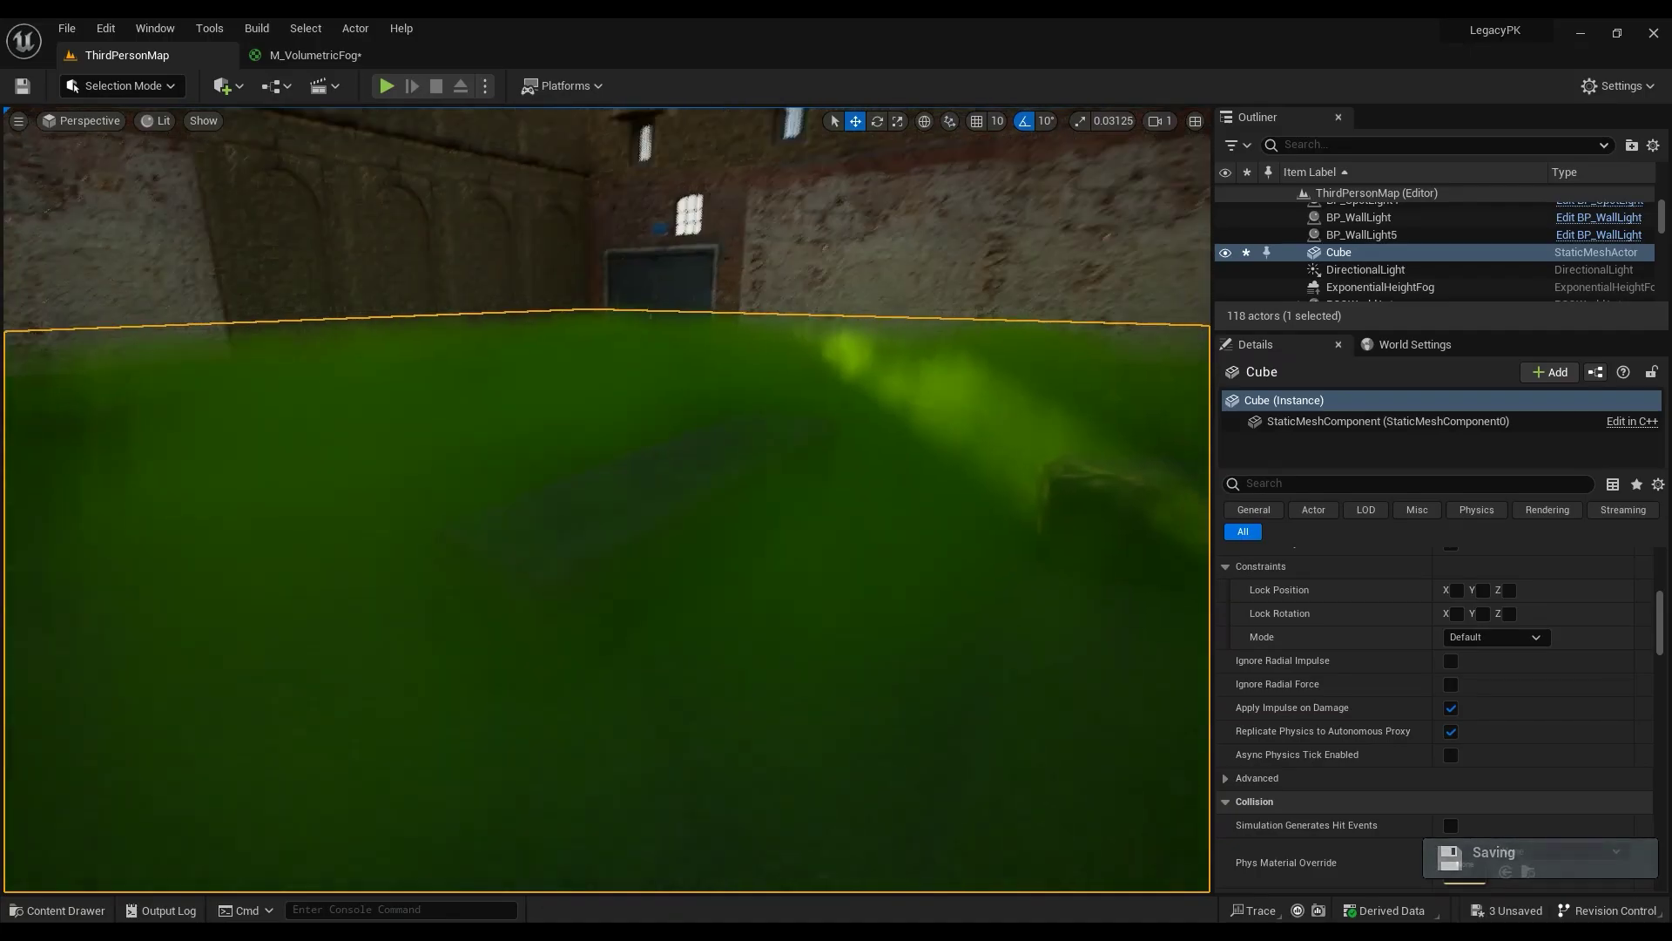
type("r.VolumetricFog.GridPixelSize")
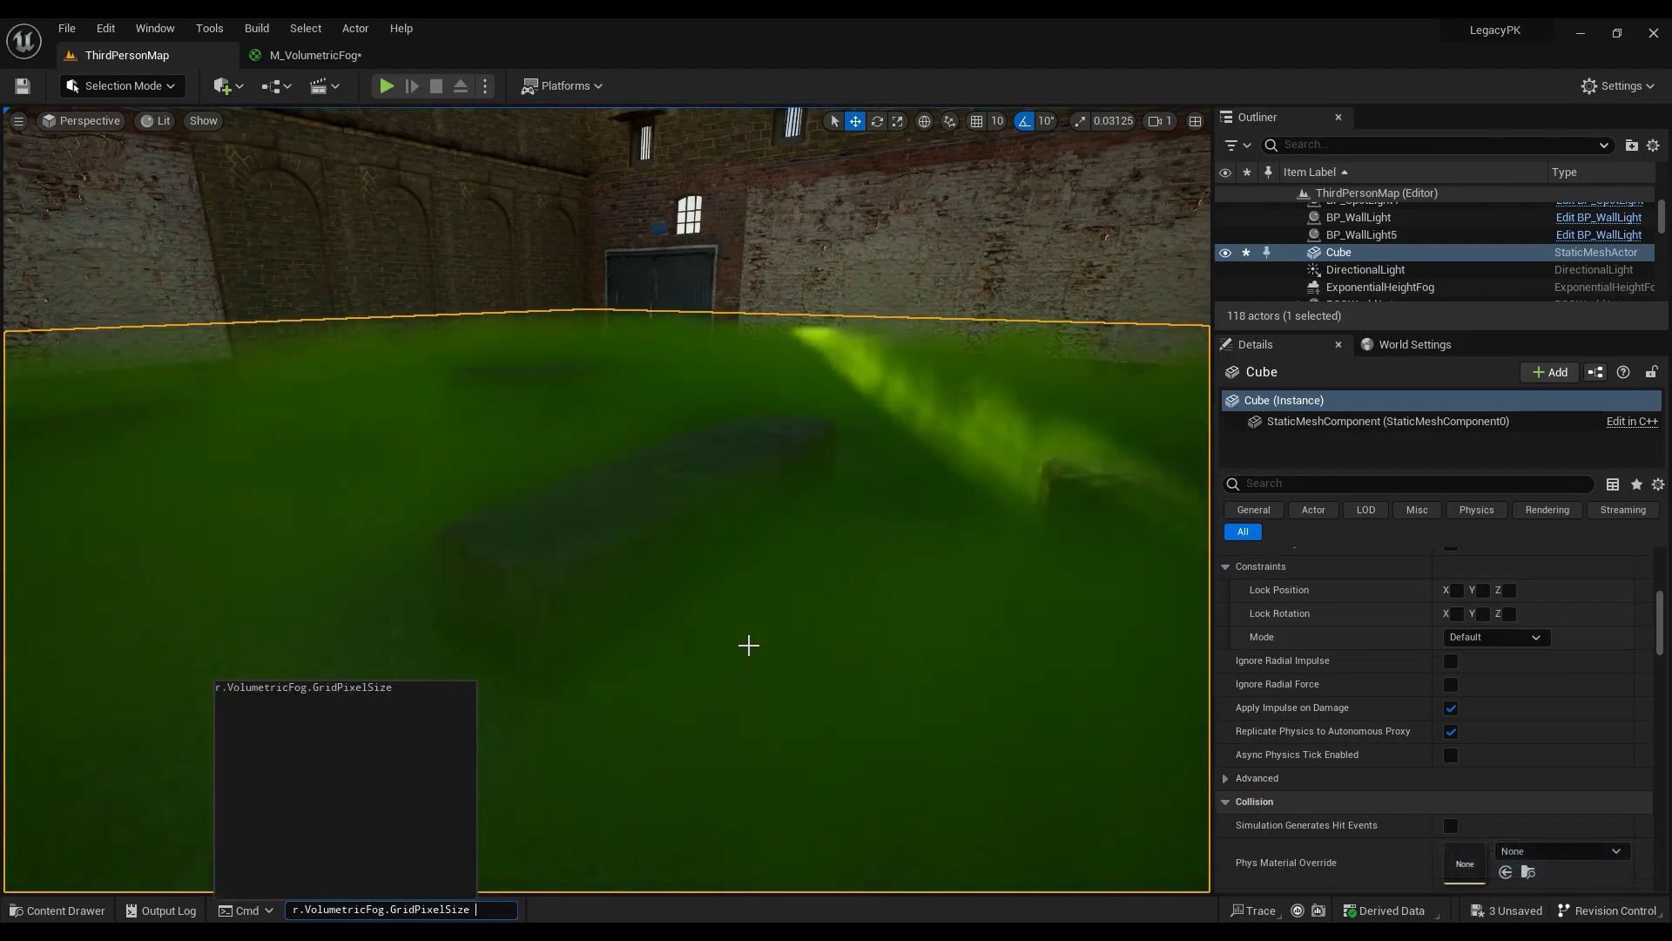
type("2")
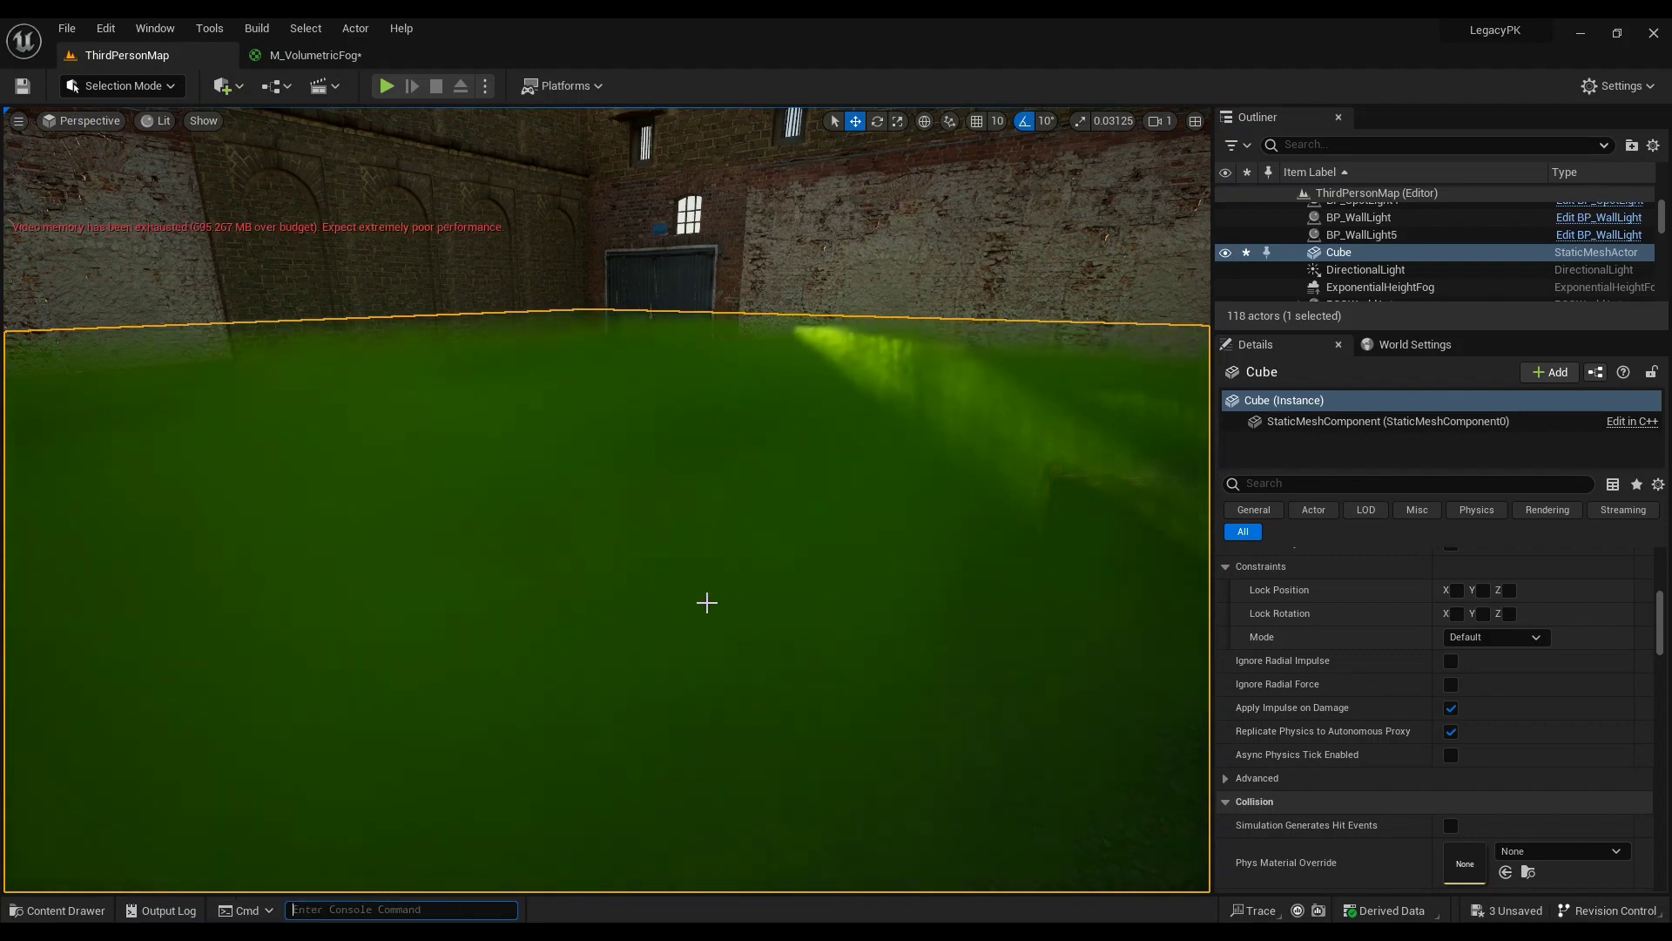
right_click_drag(651, 311, 910, 275)
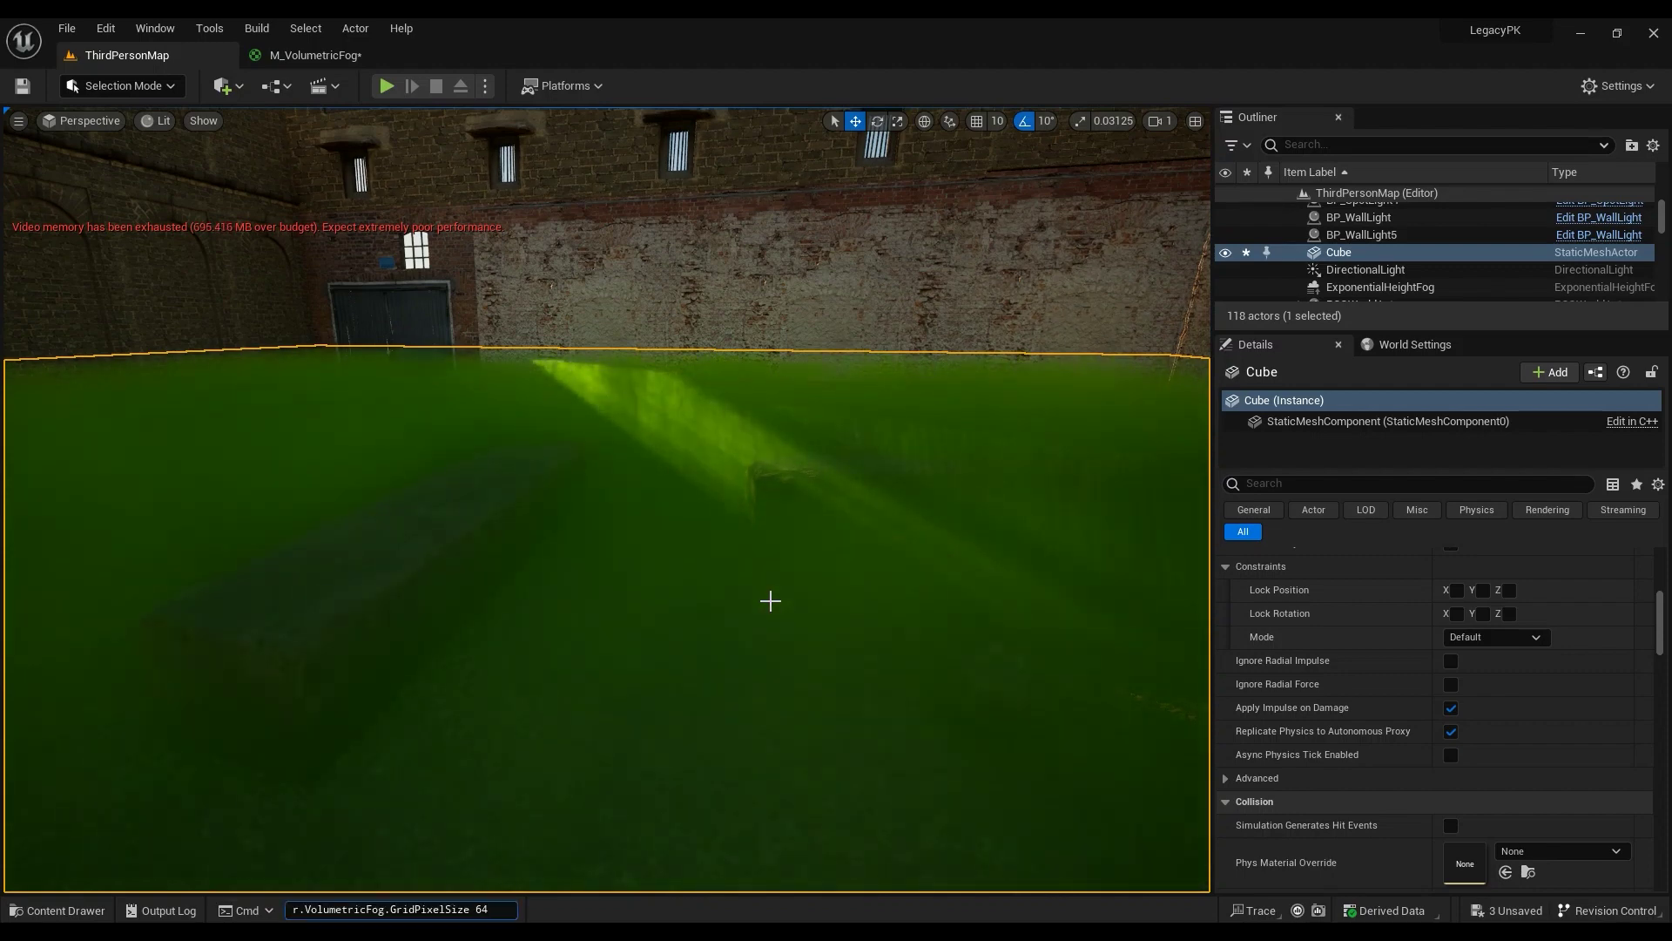
Step: Run the console command r.VolumetricFog.GridPixelSize 64 and look around the fog volume
key("Return")
right_click_drag(770, 600, 222, 583)
right_click_drag(648, 627, 448, 136)
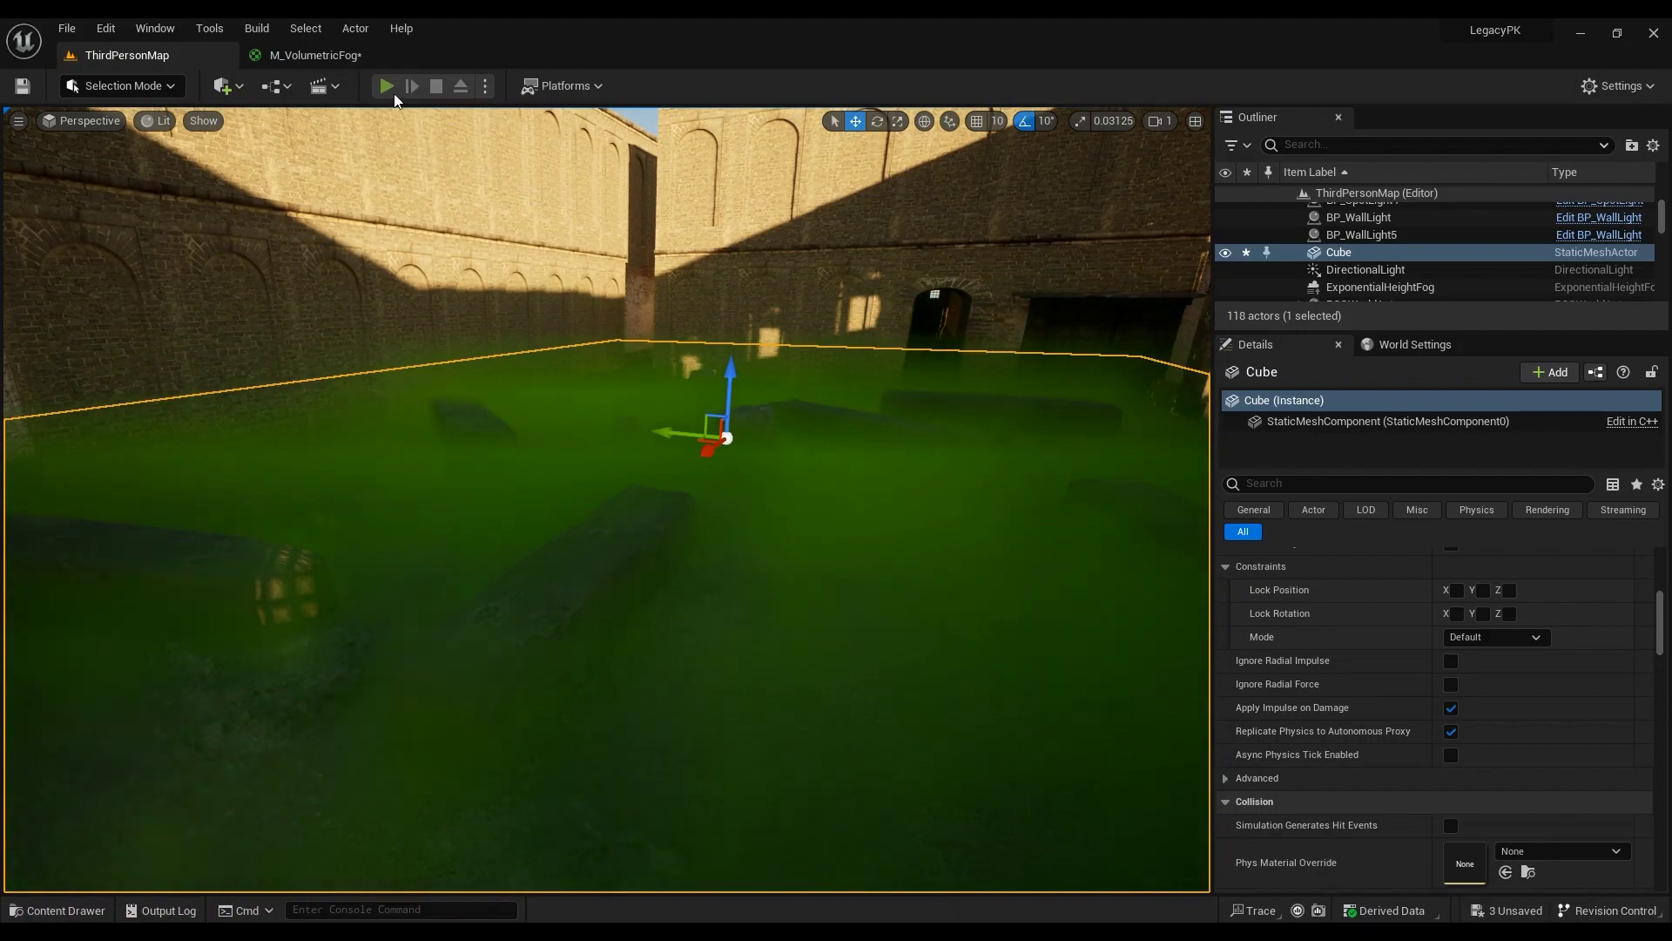
Step: Play the level briefly to examine the fog at a grid pixel size of 64
left_click(391, 90)
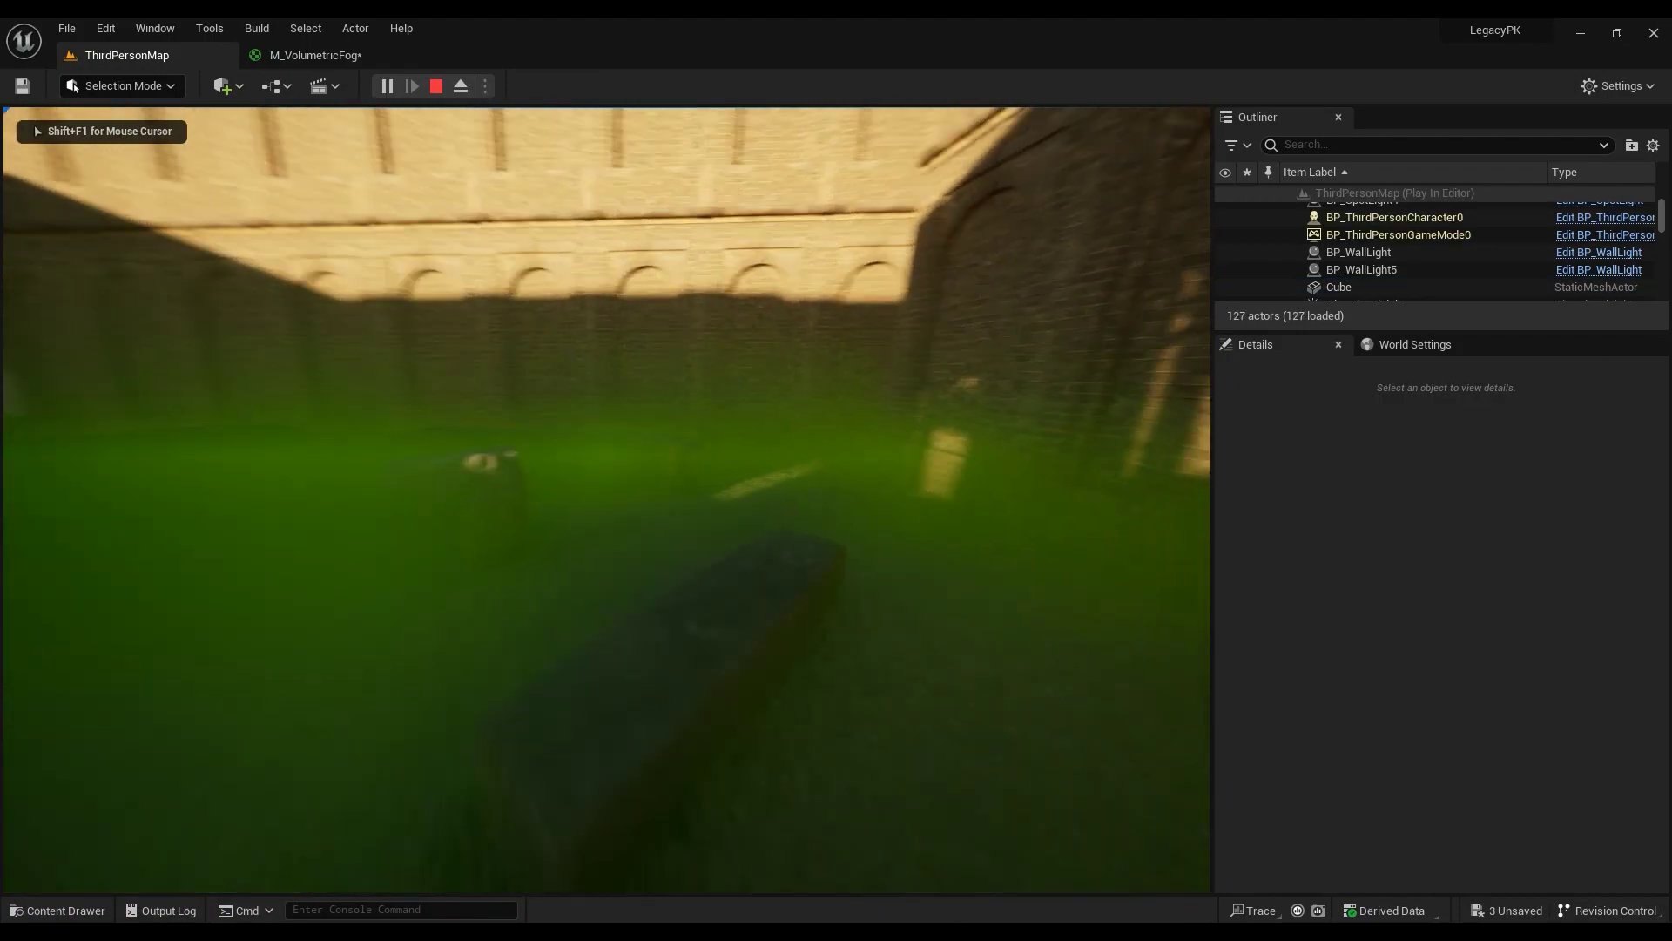
key("w")
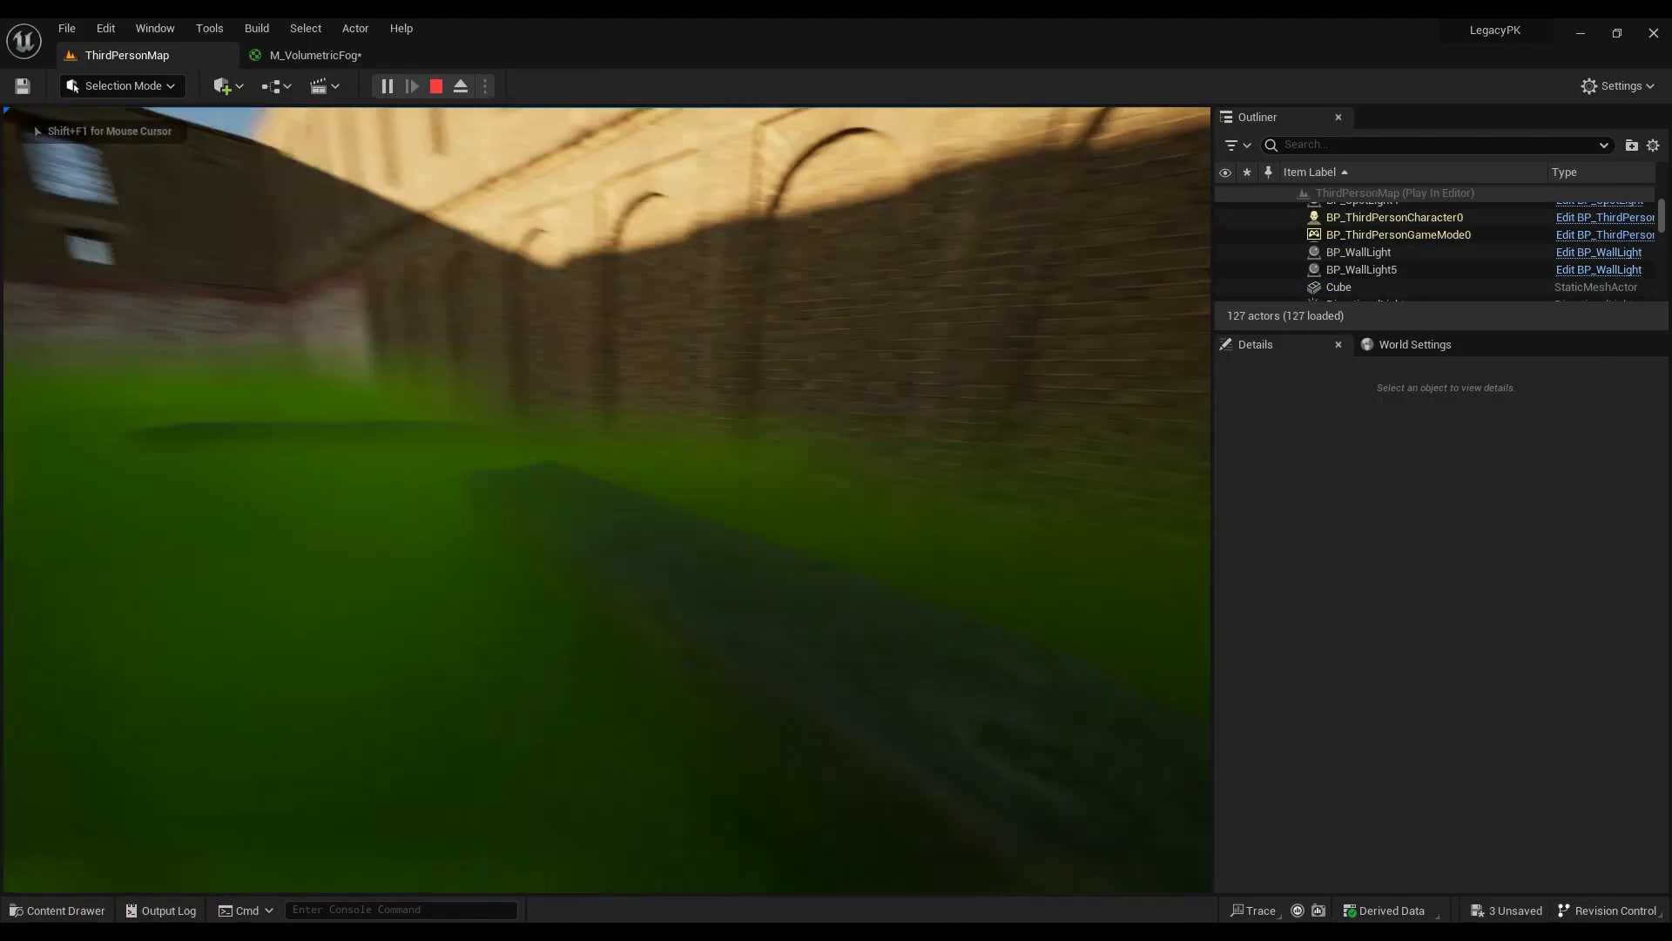
key("Escape")
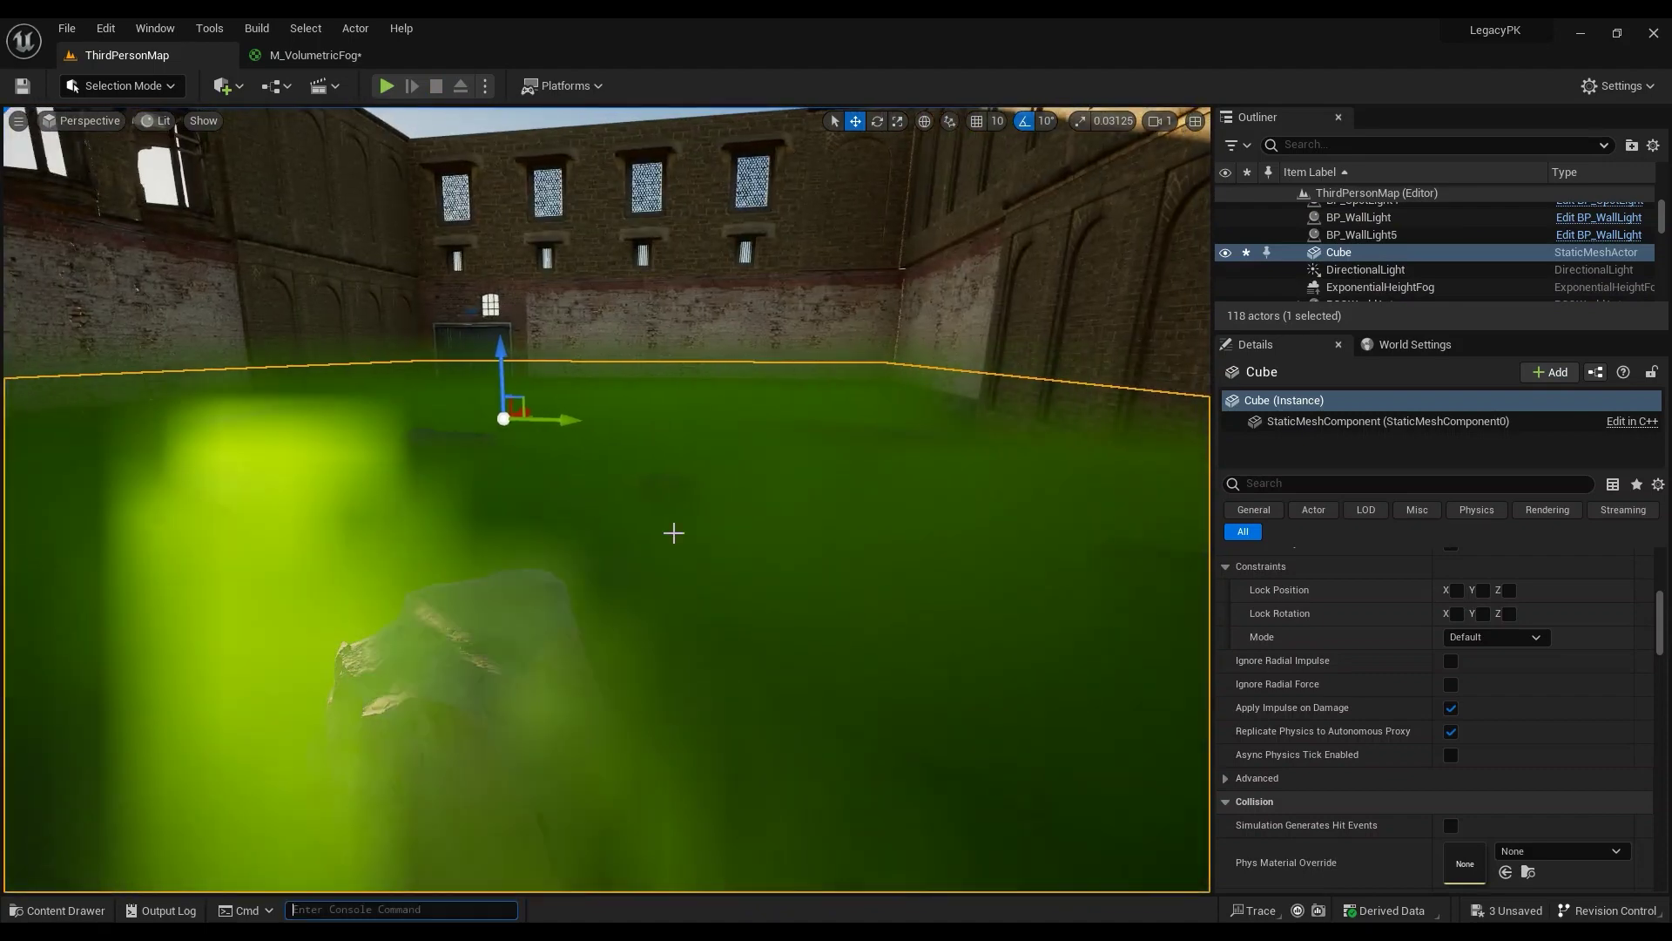
Step: Run the console command r.VolumetricFog.GridPixelSize 32 and view the fog near the lit wall
type("r.VolumetricFog.GridPixelSize 32")
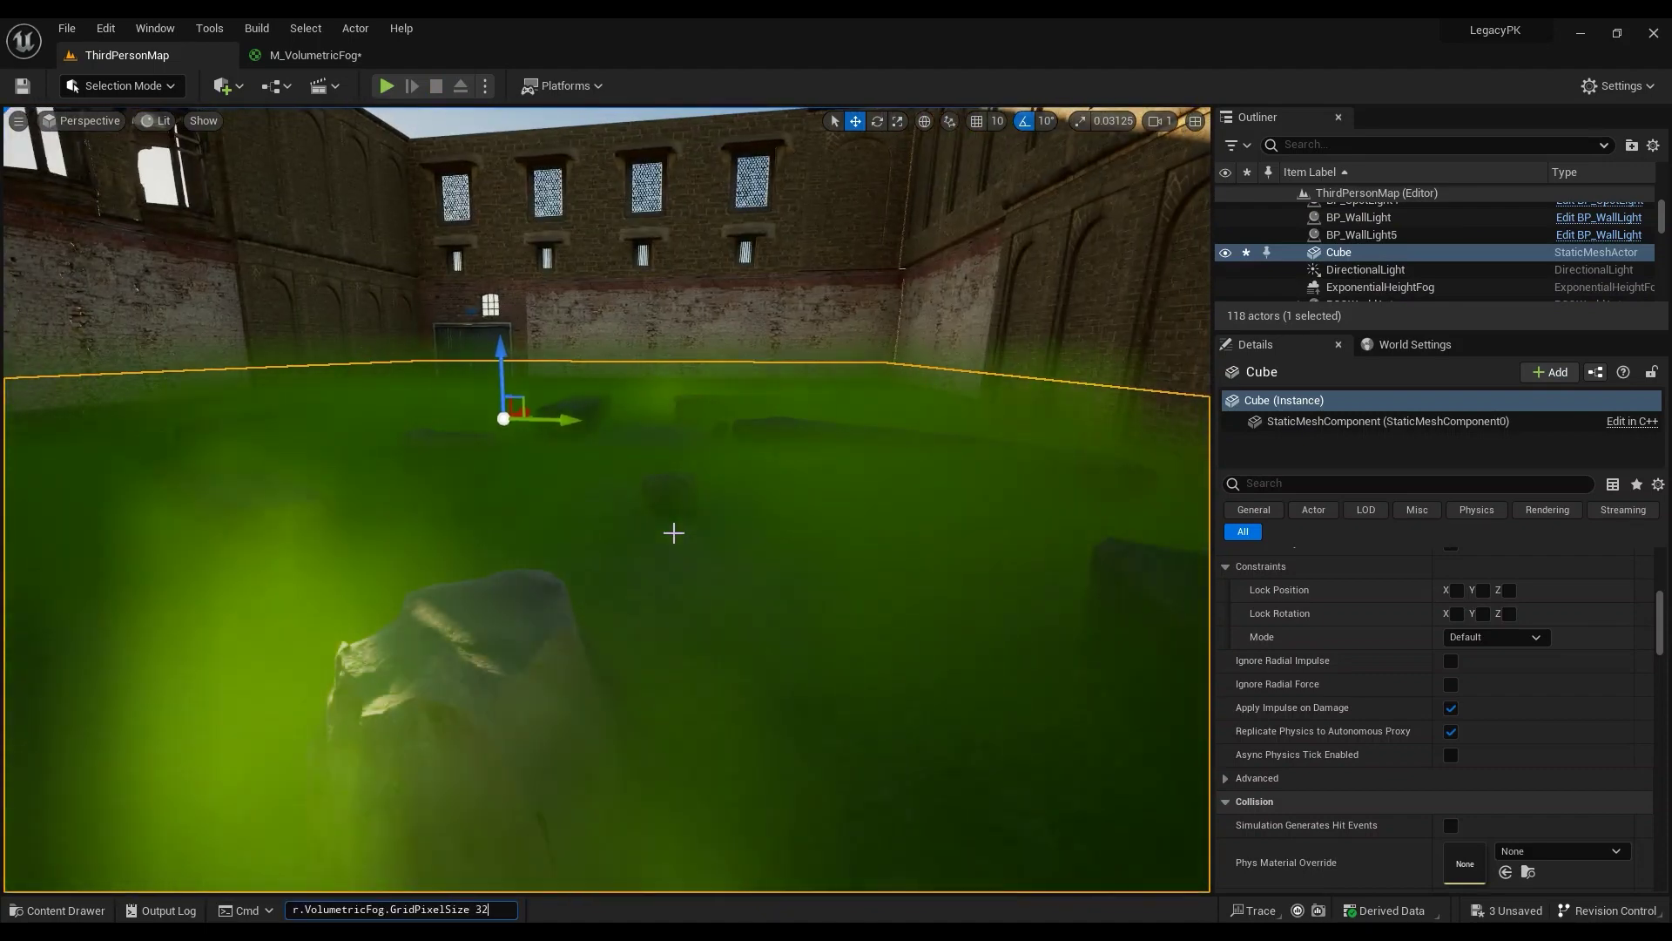
key("Return")
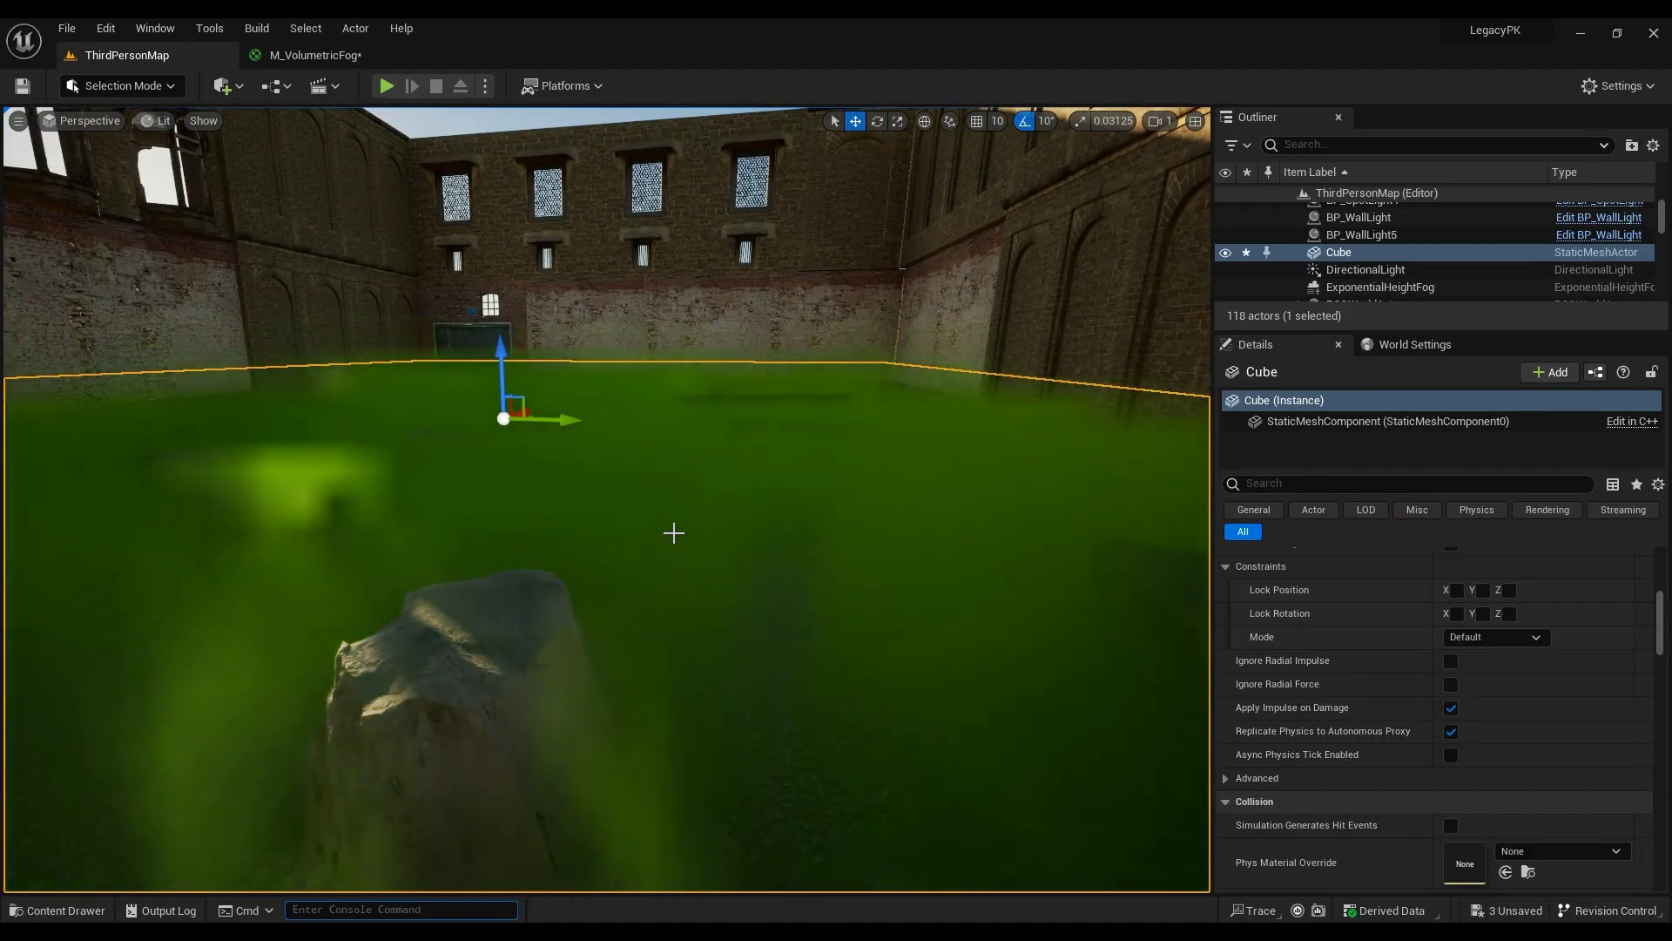
right_click_drag(674, 533, 631, 530)
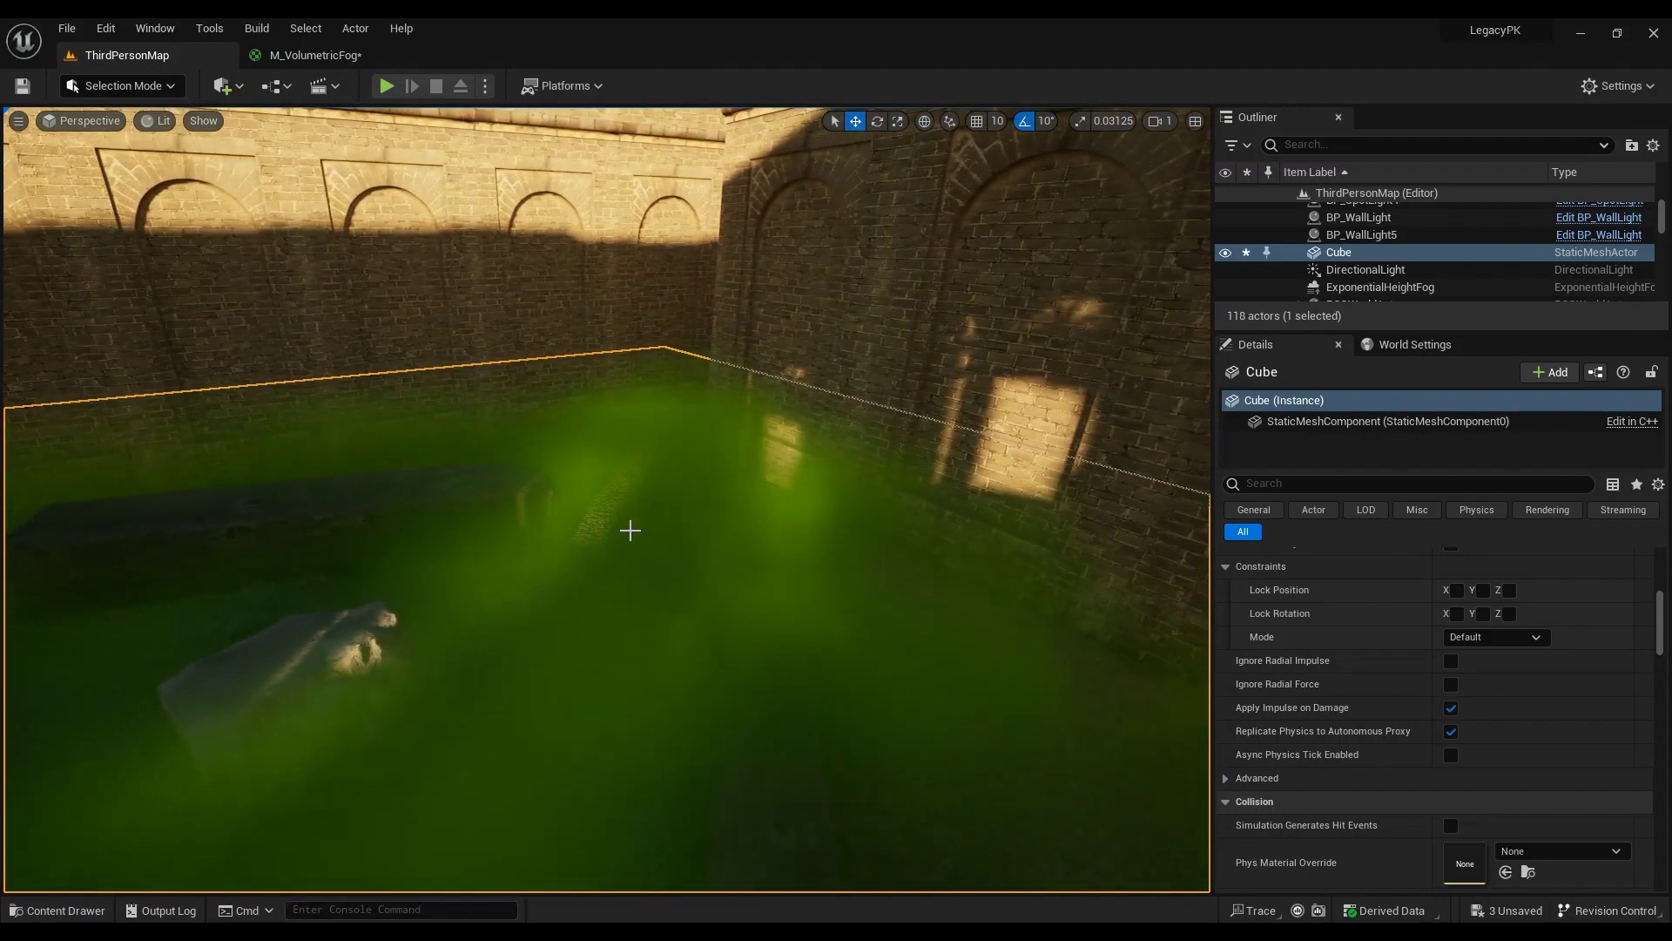
Step: Run the console command r.VolumetricFog.GridPixelSize 16 to refine the fog
key("grave")
key("Up")
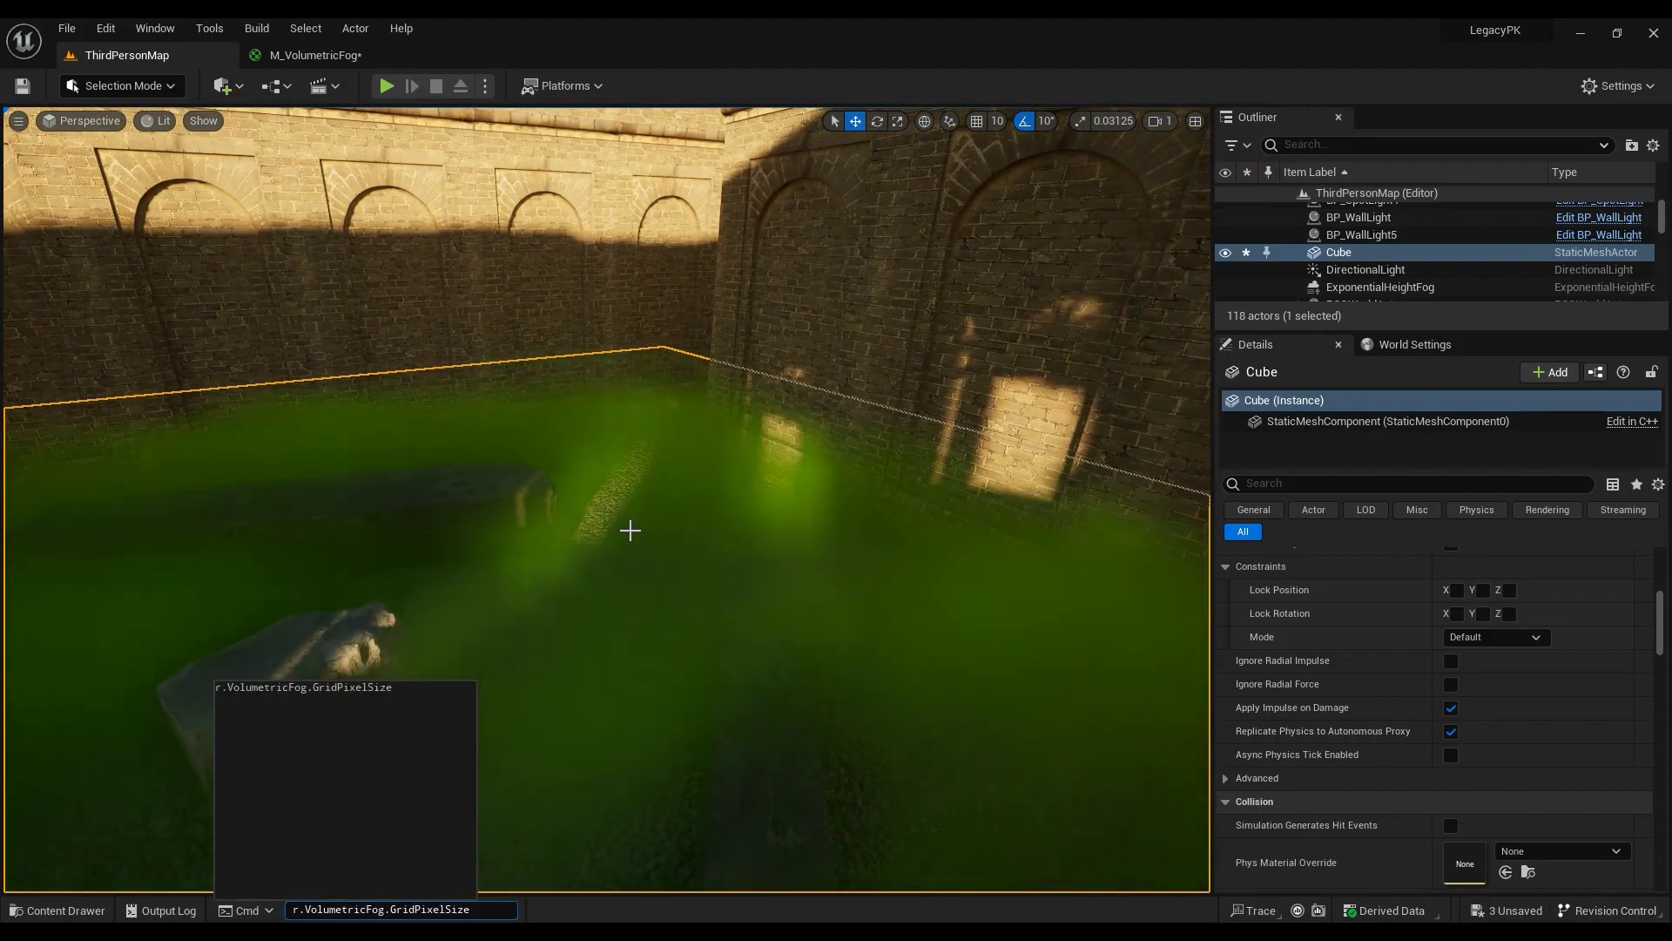
type("16")
key("Return")
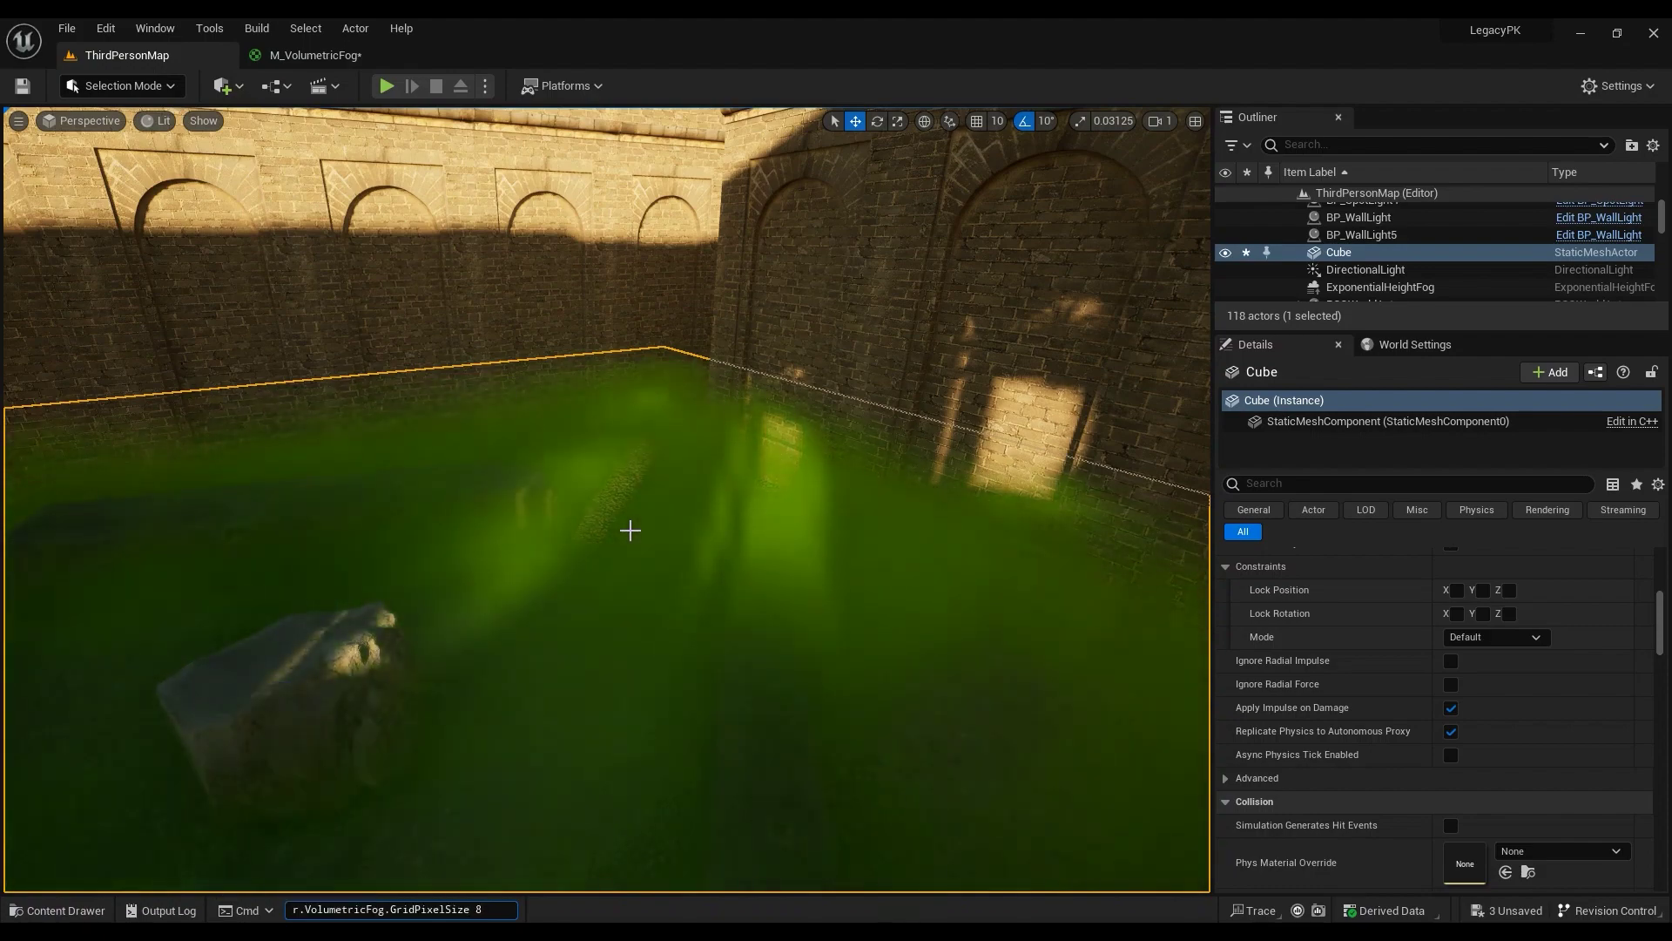
Step: Run the console command r.VolumetricFog.GridPixelSize 8 for the fog volume
right_click_drag(721, 543, 678, 533)
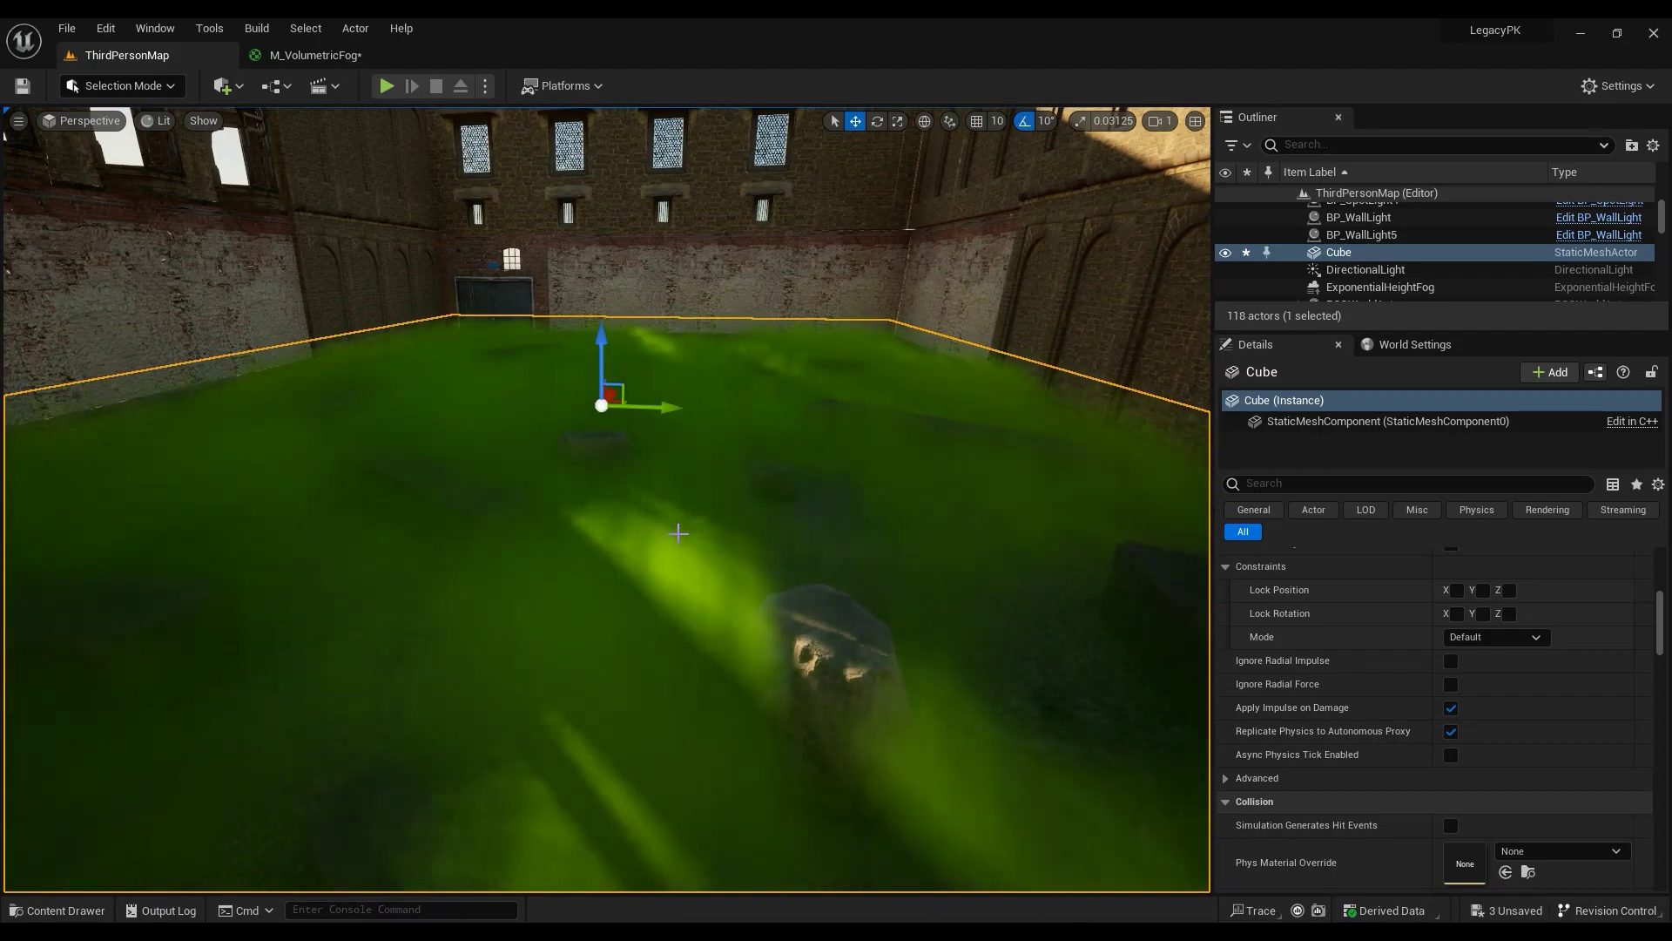
key("Up")
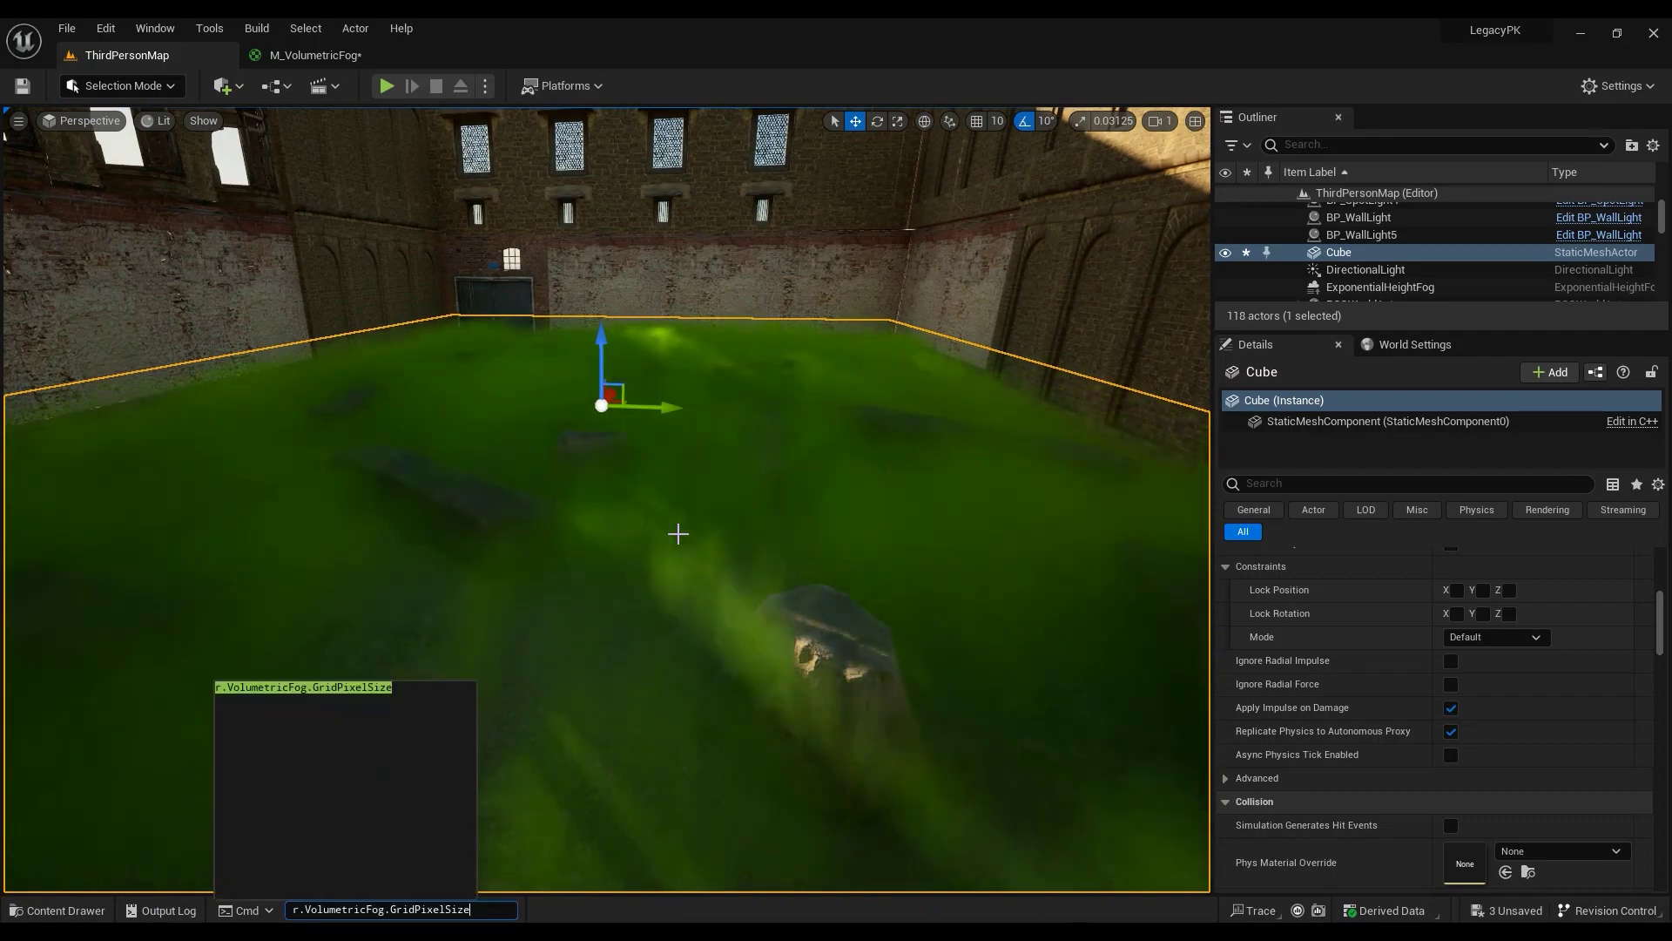
key("BackSpace")
key("BackSpace")
type("8")
key("Return")
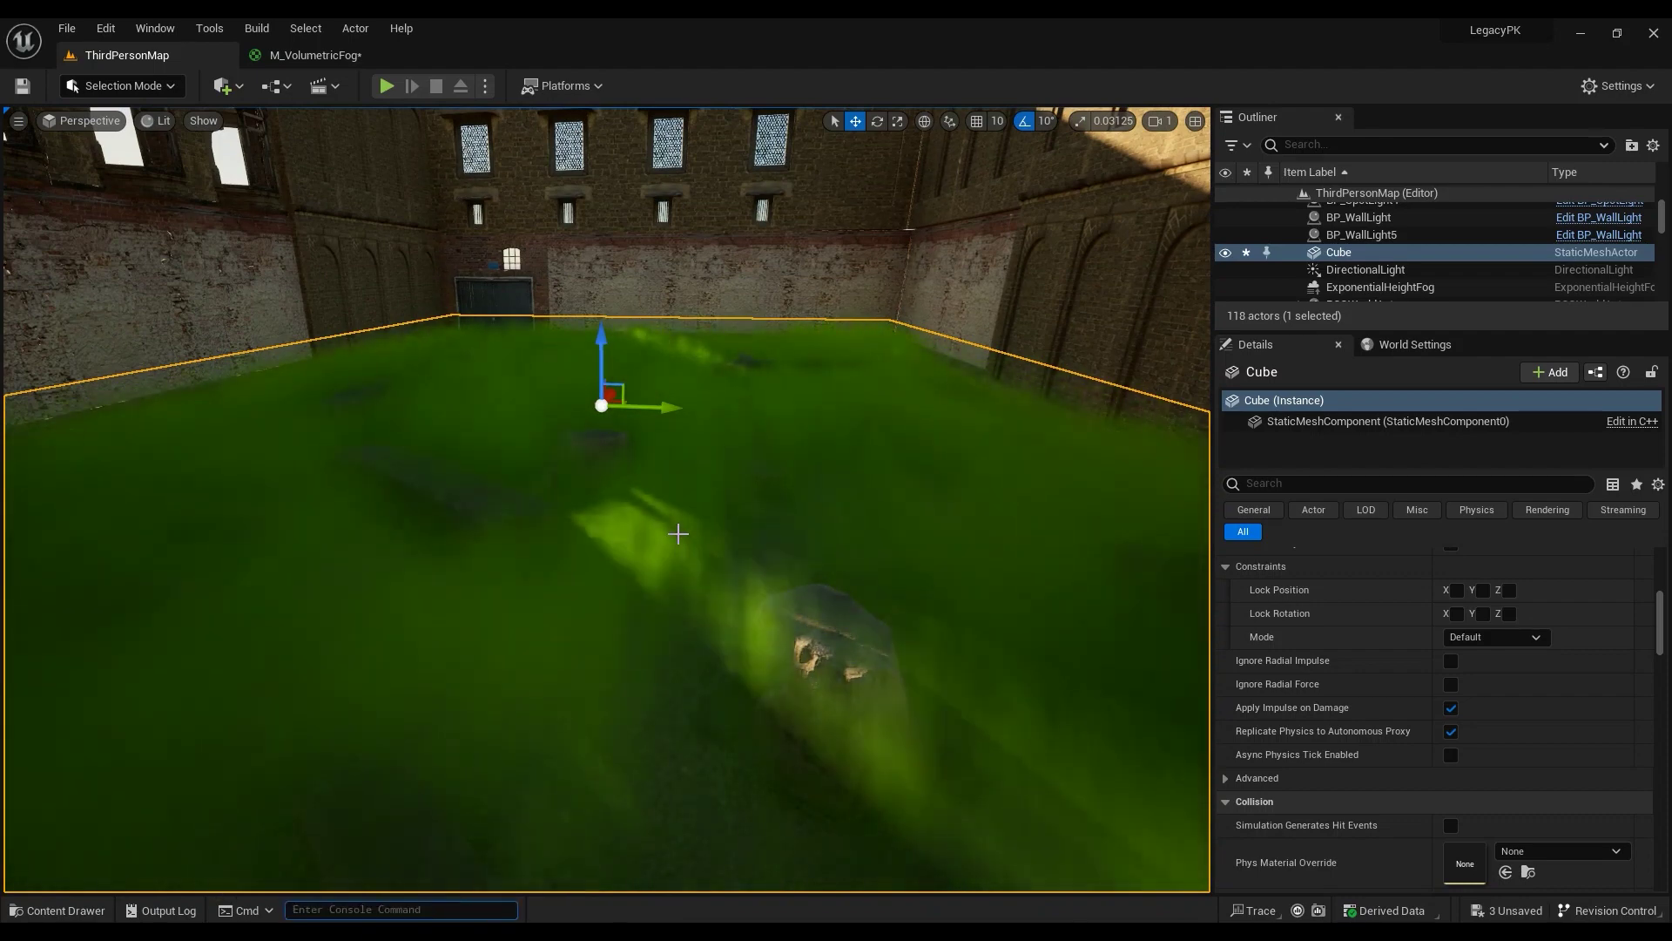
Step: Play the level, enter r.VolumetricFog.GridPixelSize 8 in the in-game console and walk through the fog to examine it
left_click(388, 84)
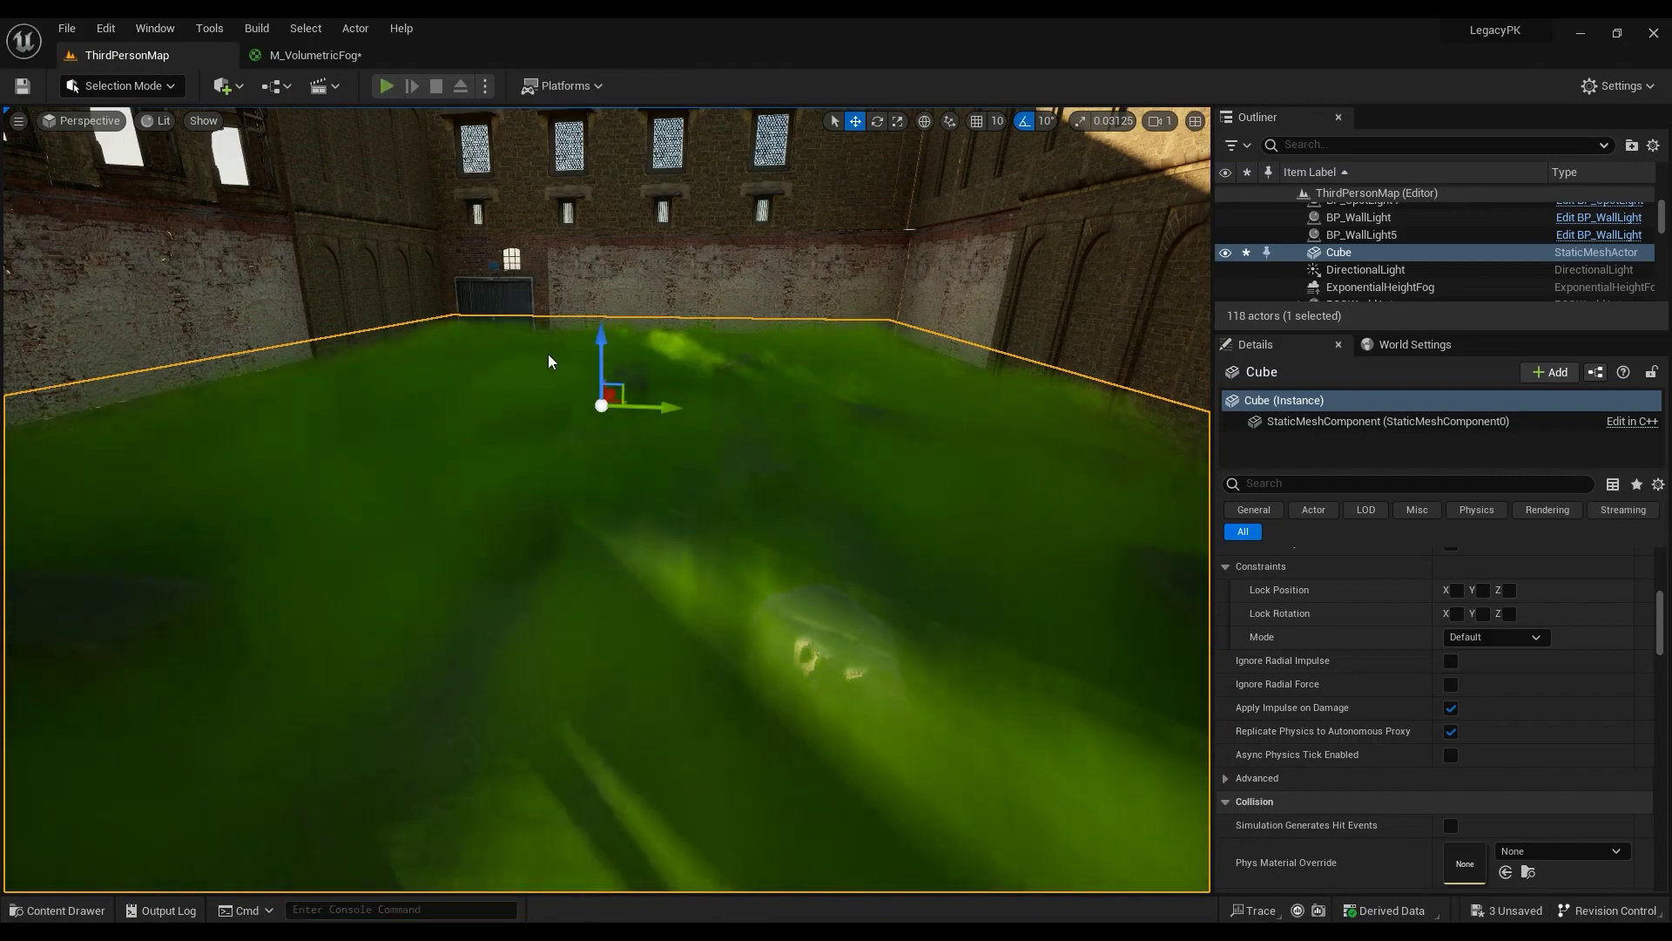
key("w")
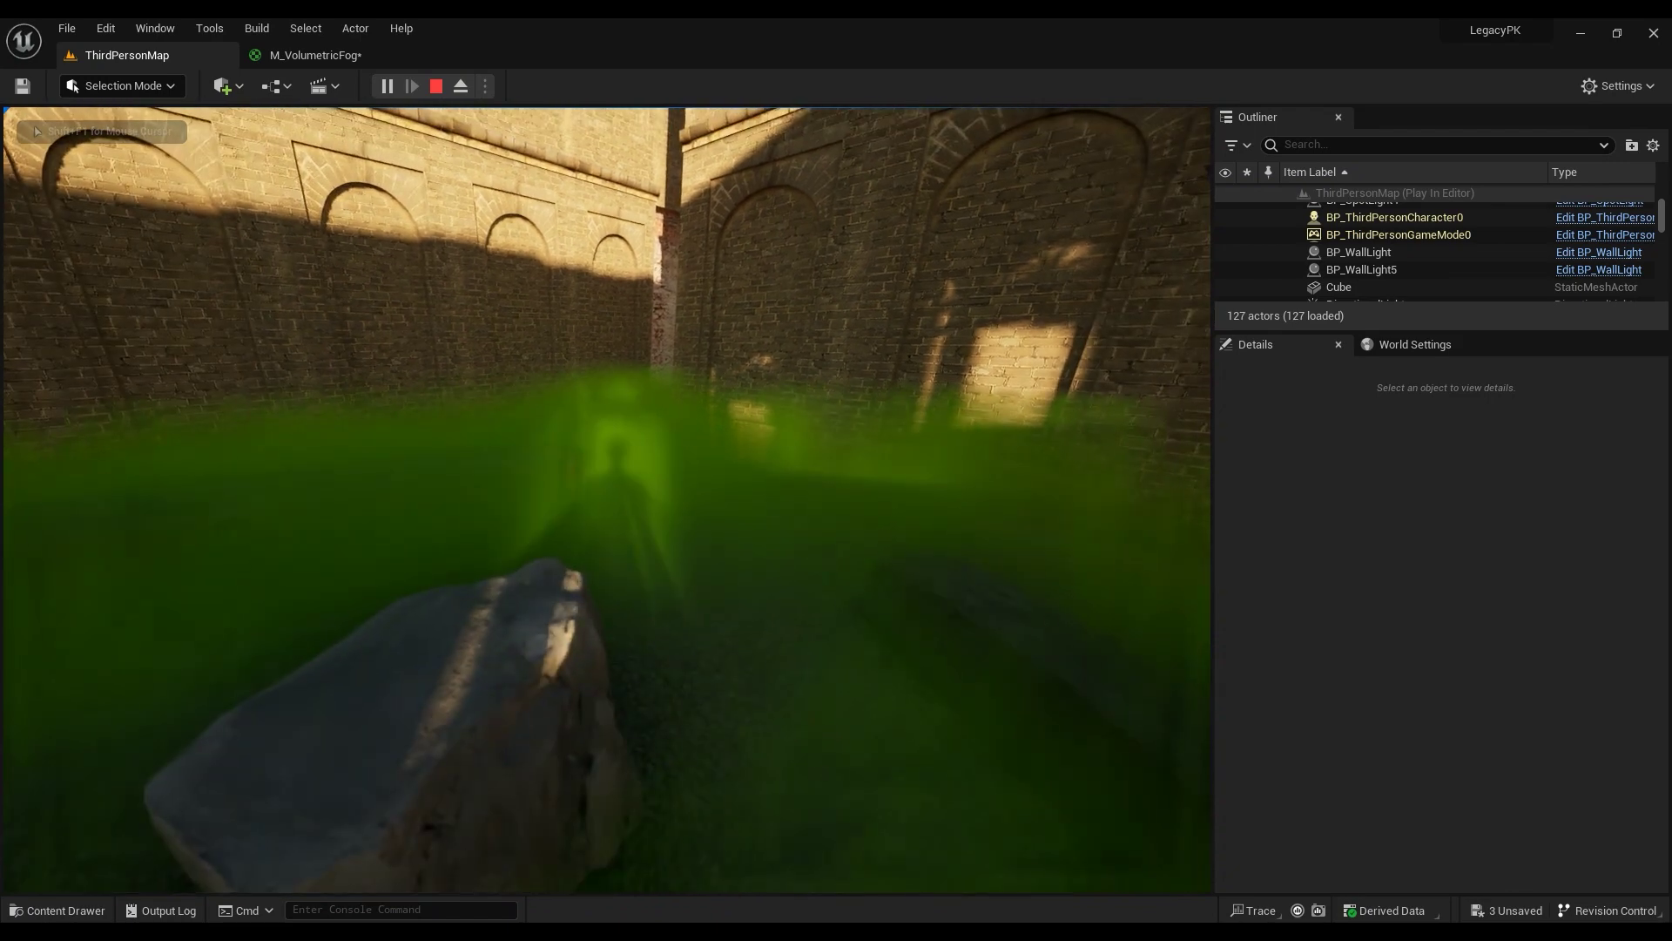
key("grave")
type("r.VolumetricFog.GridPixelSize")
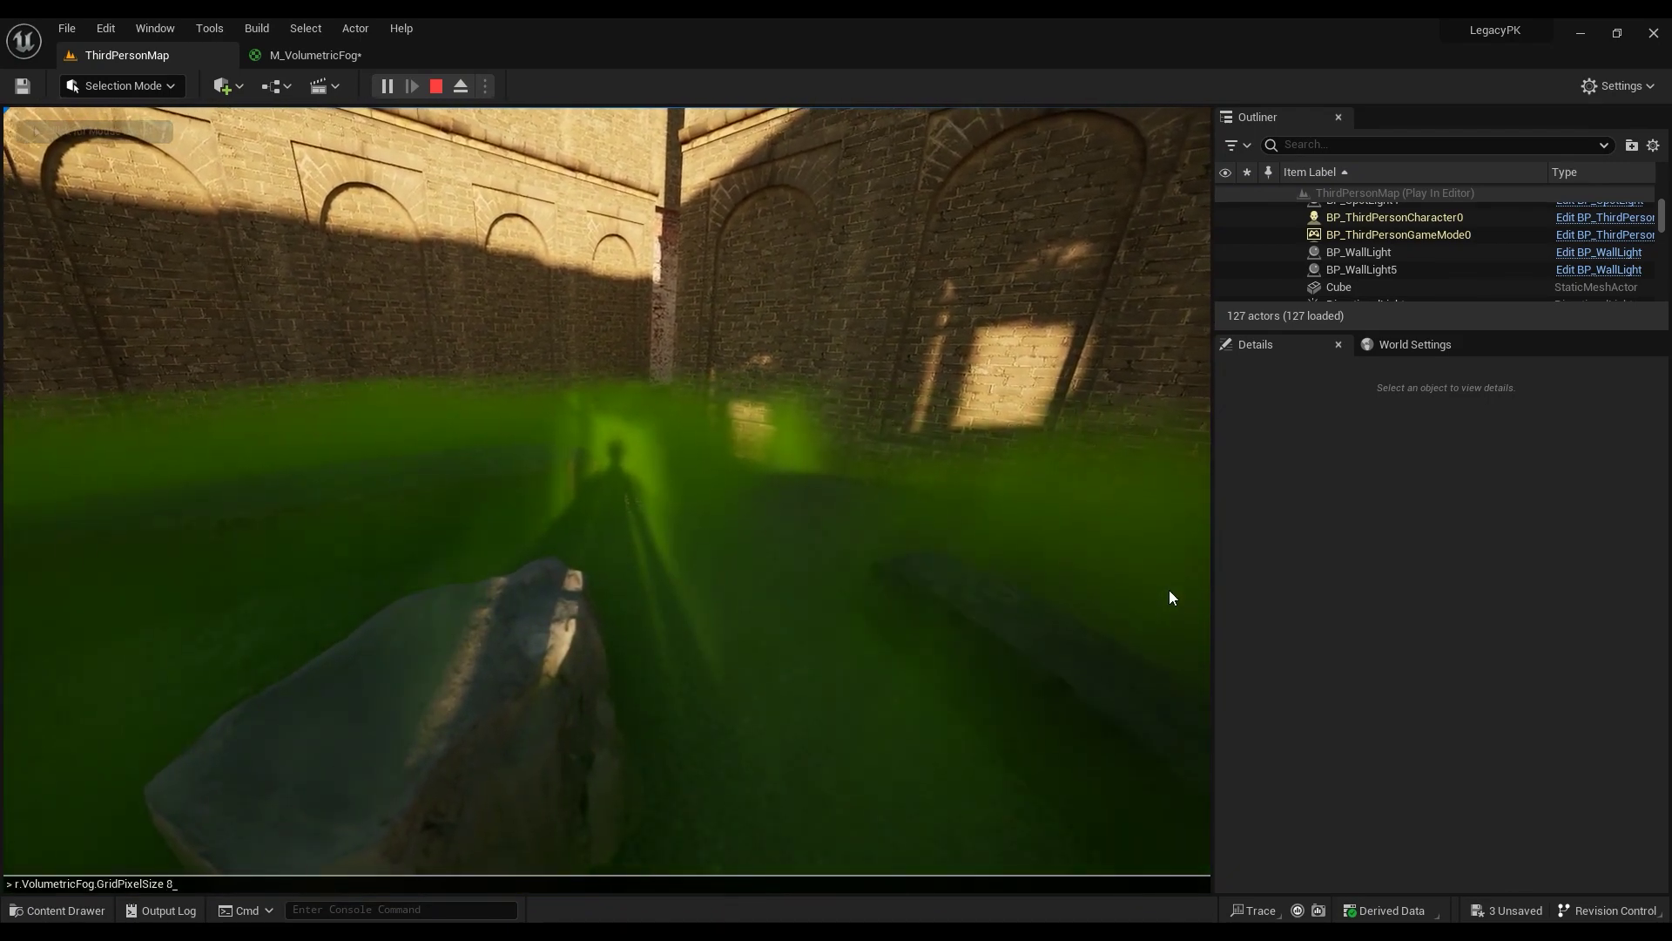
left_click(1169, 592)
key("w")
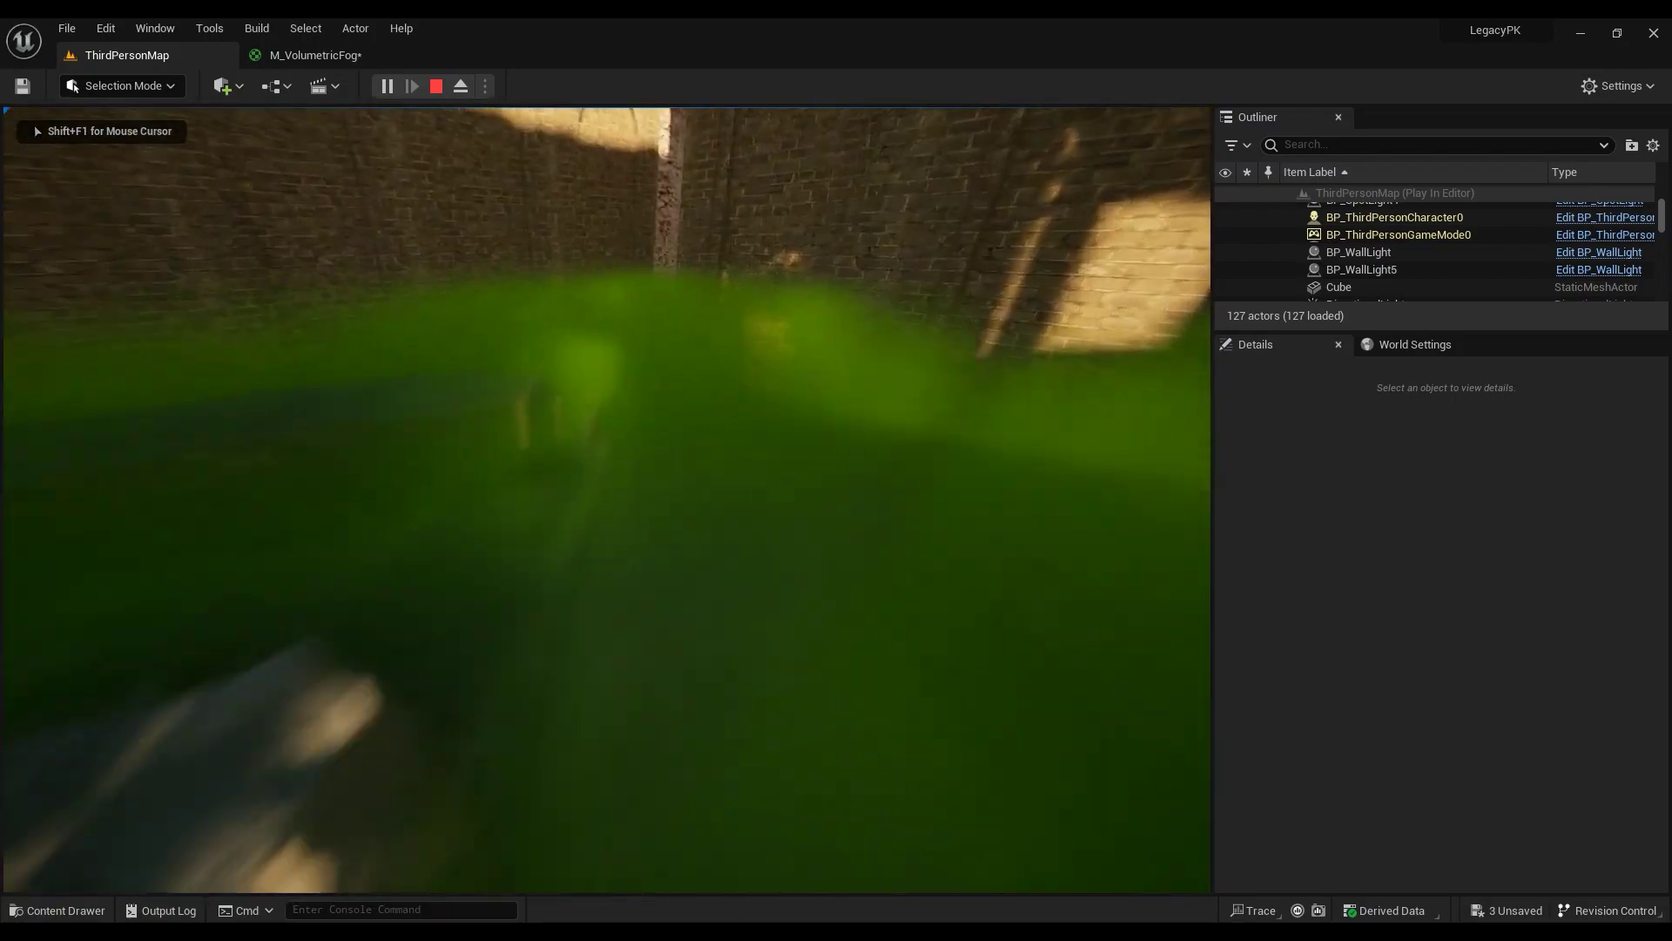
key("w")
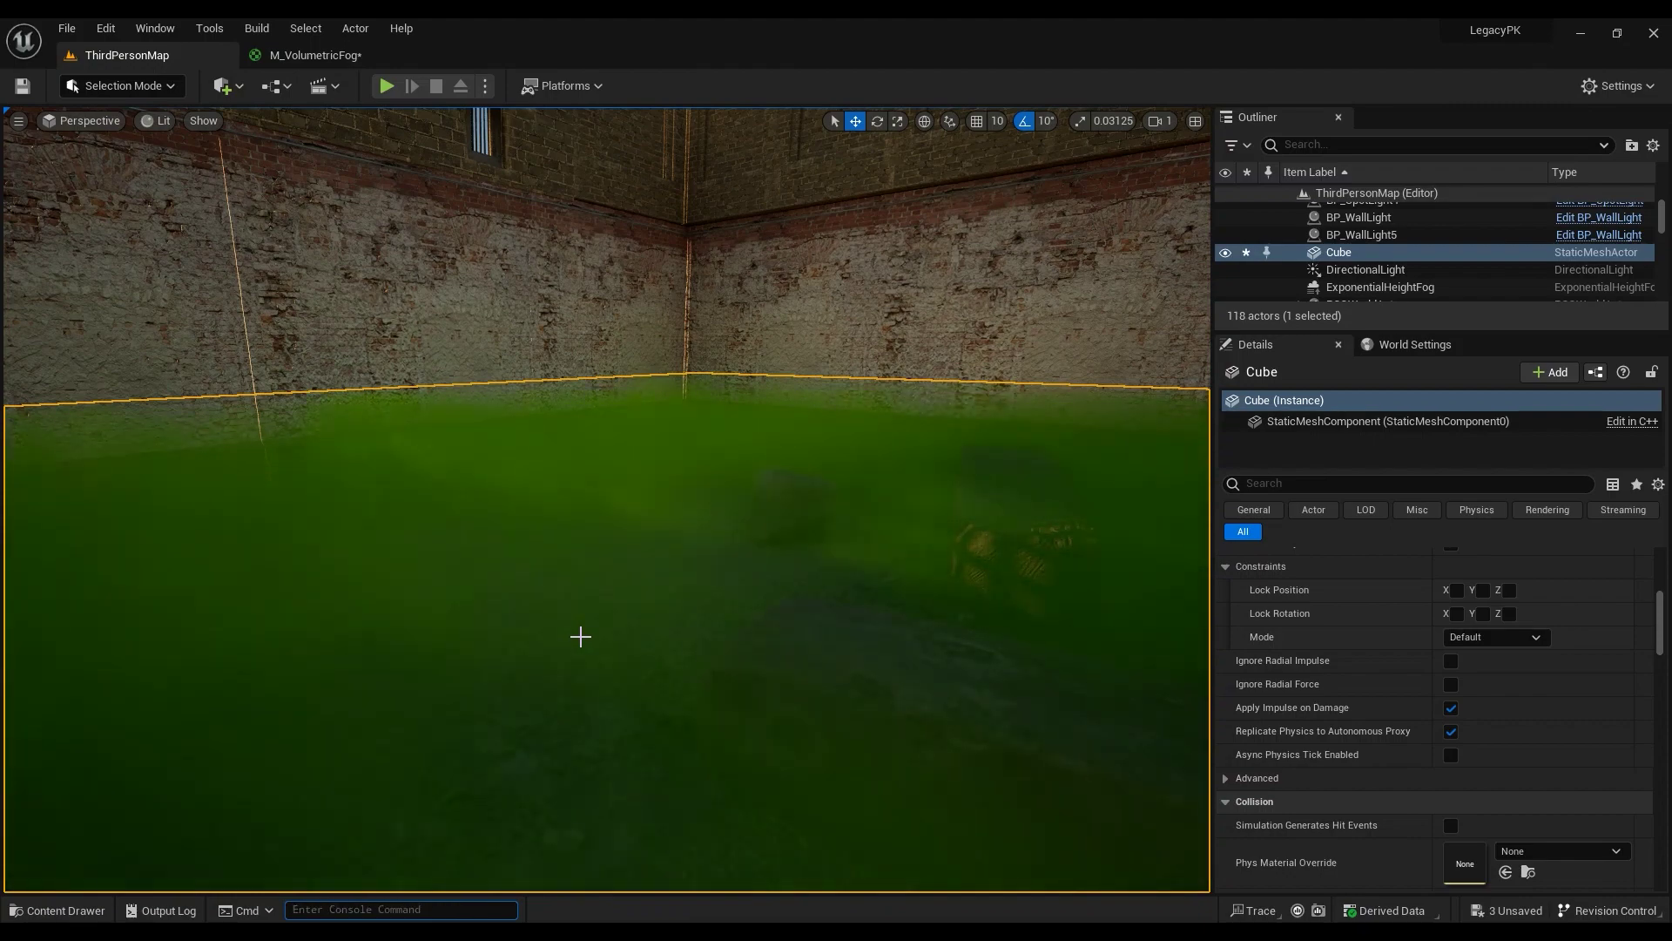
Step: Run the console command r.VolumetricFog.GridSizeZ 512 while viewing the rocks inside the fog
right_click_drag(575, 605, 784, 618)
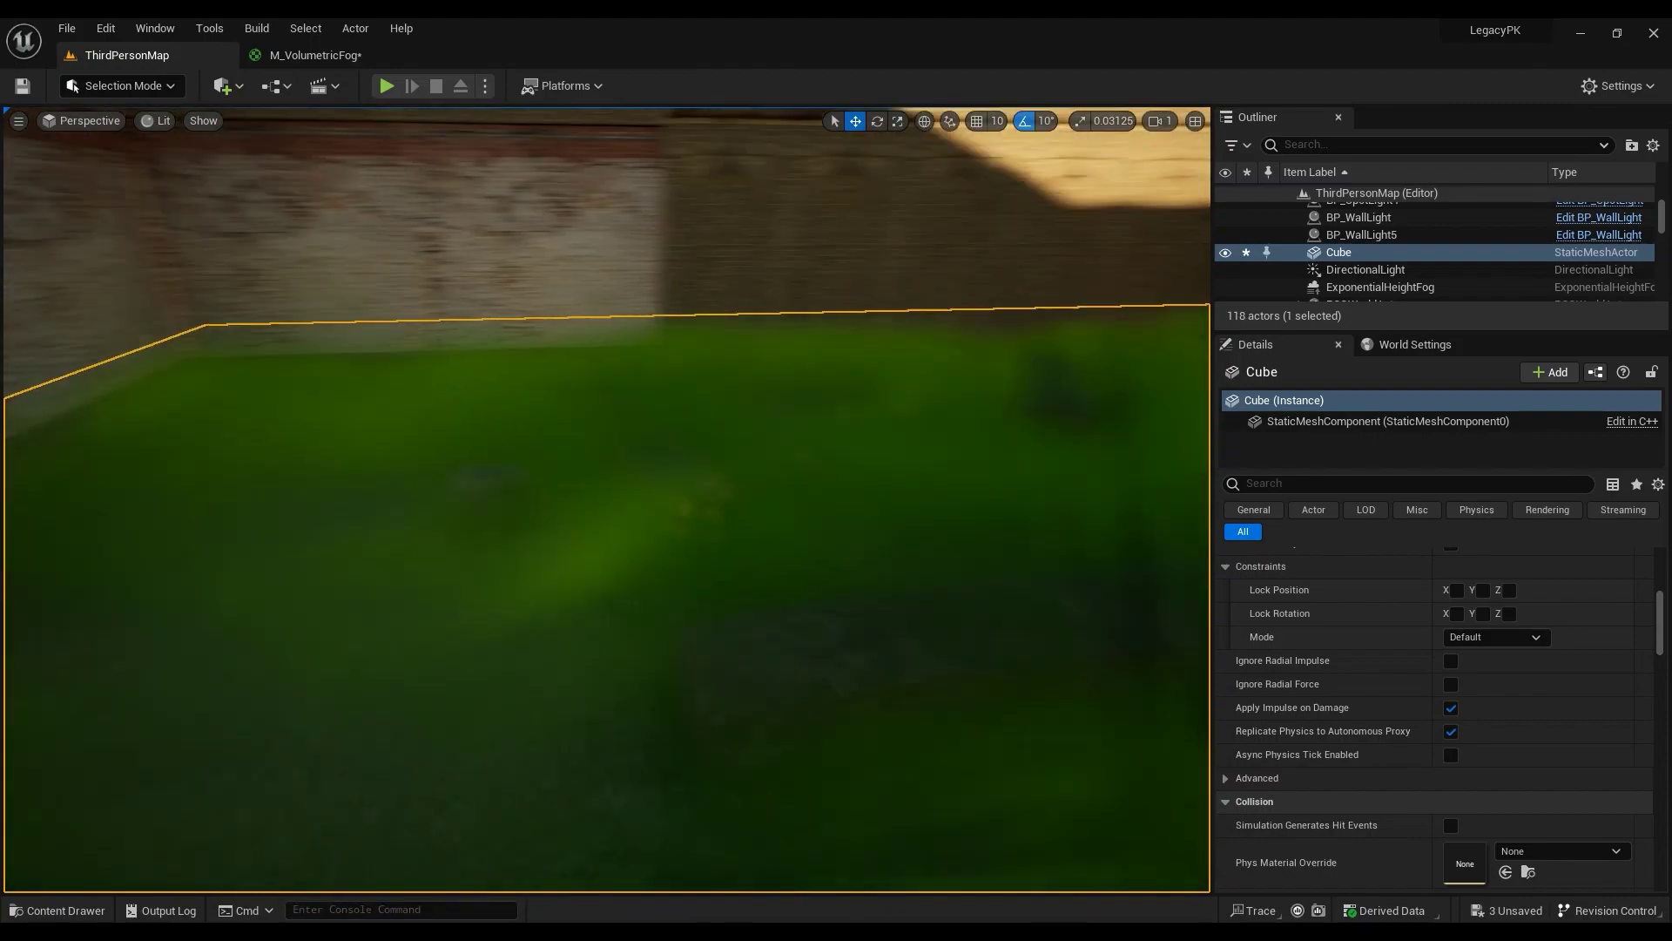
right_click_drag(506, 609, 588, 592)
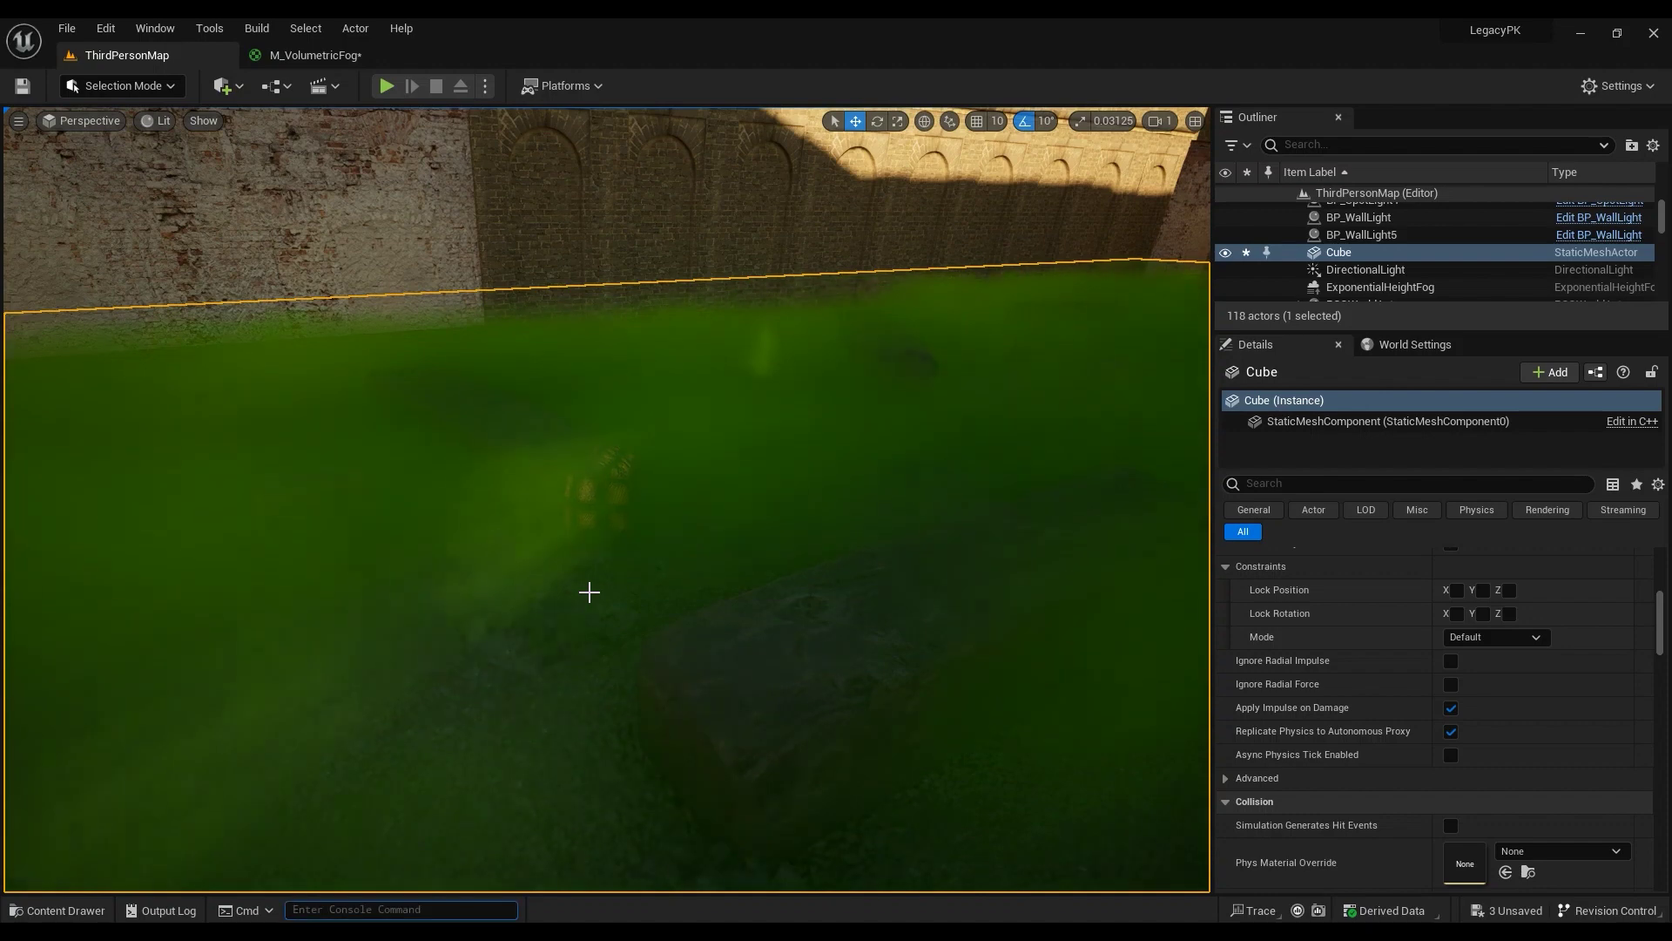
key("grave")
type("r.VolumetricFog.GridSizeZ")
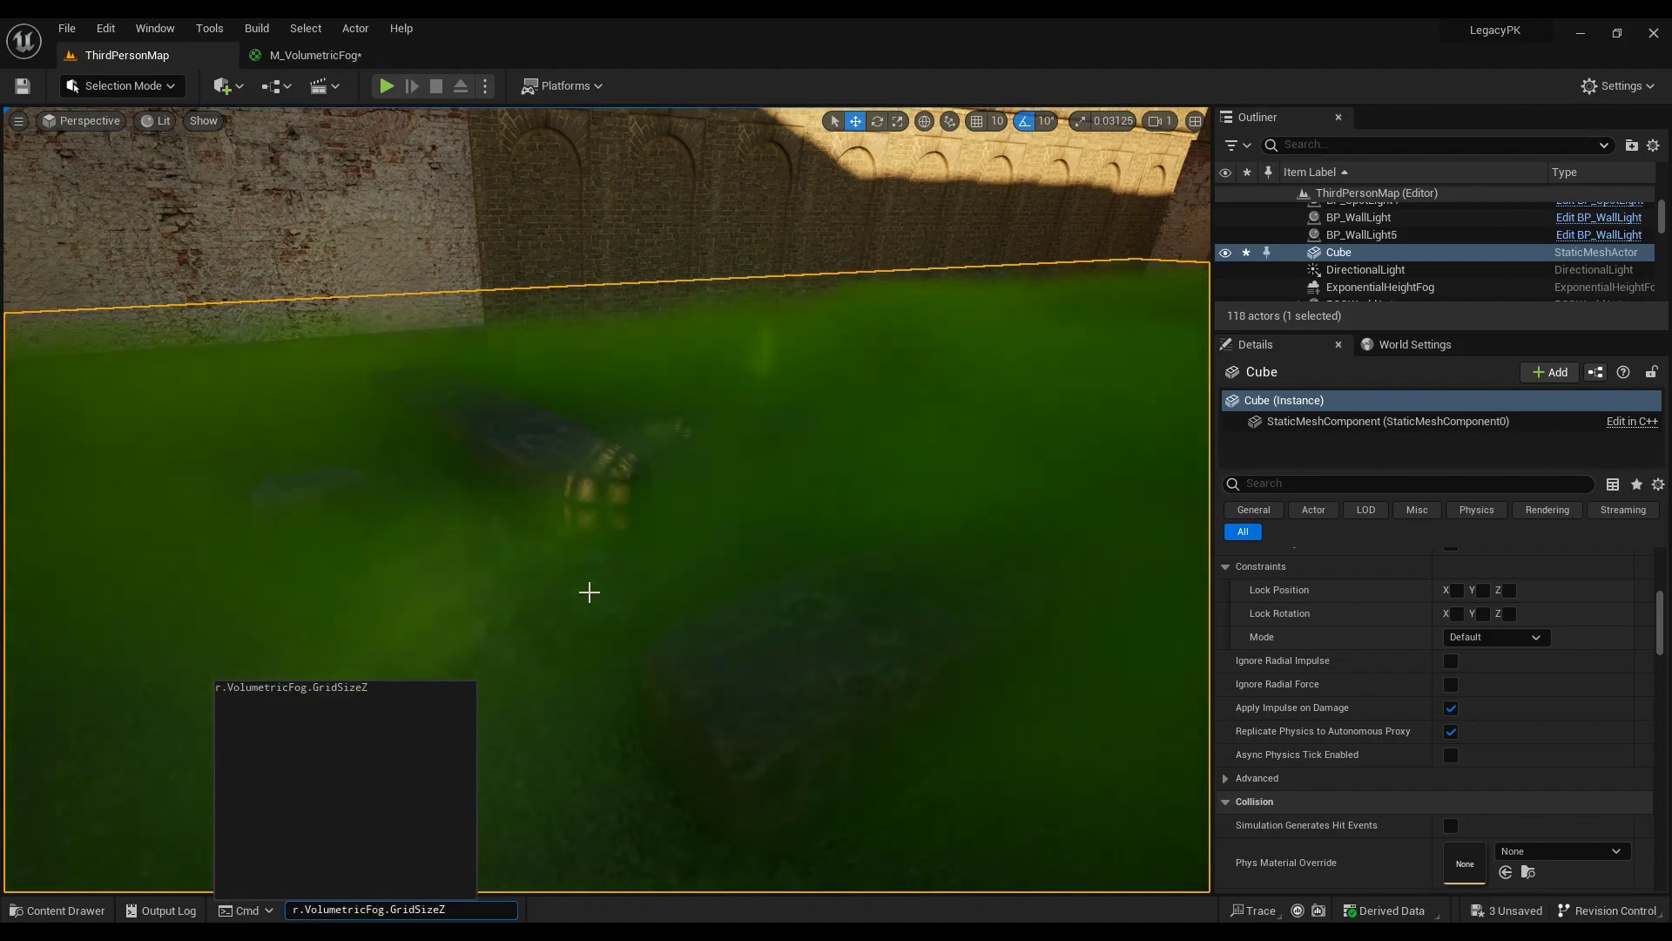
type("512")
key("Return")
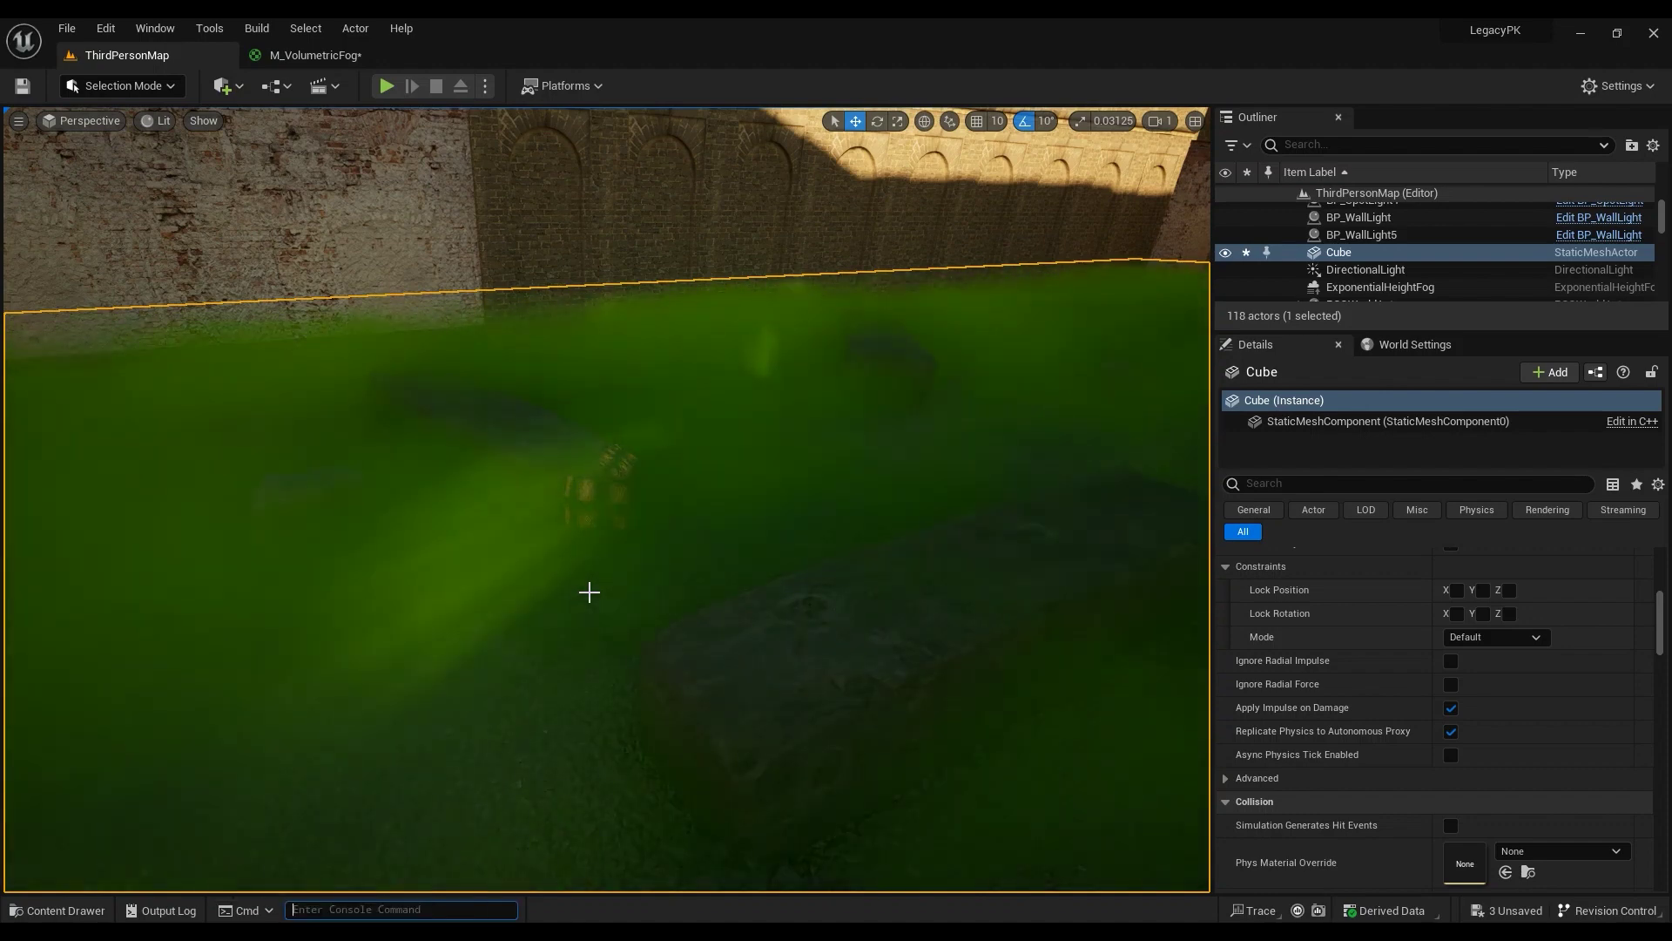
Step: Run the console command r.VolumetricFog.GridSizeZ 1024 and look across the fog volume
mouse_move(589, 592)
right_mouse_down()
mouse_move(740, 592)
mouse_move(958, 488)
mouse_move(589, 592)
right_mouse_up()
type("r.VolumetricFog.GridSizeZ")
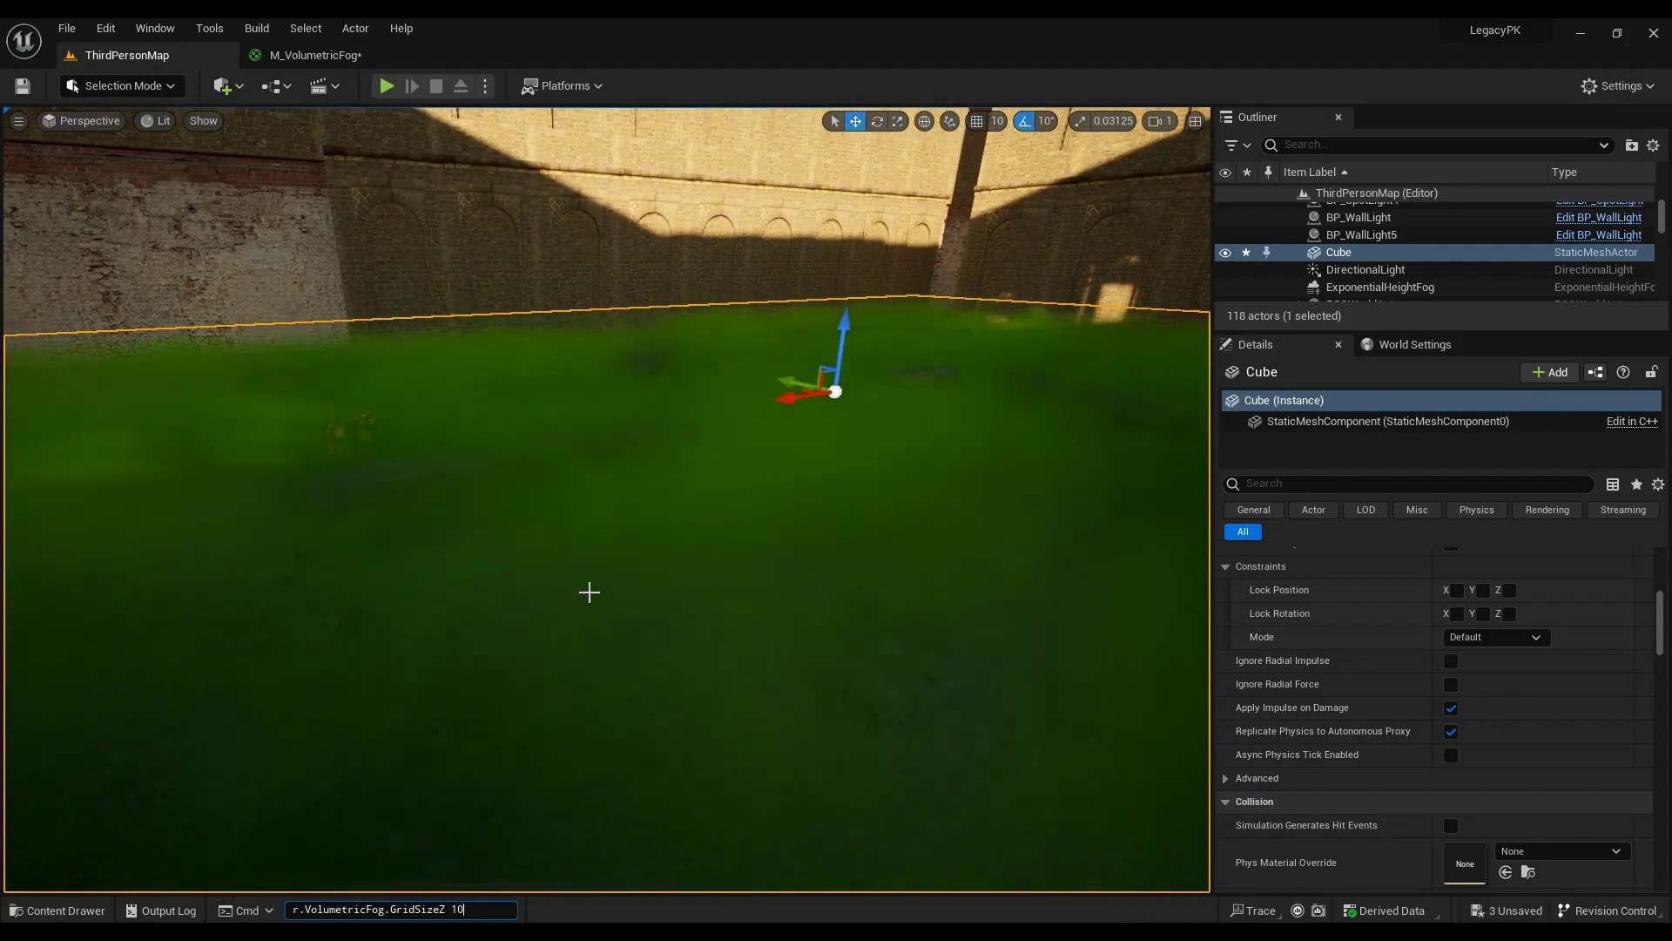
type("1024")
key("Return")
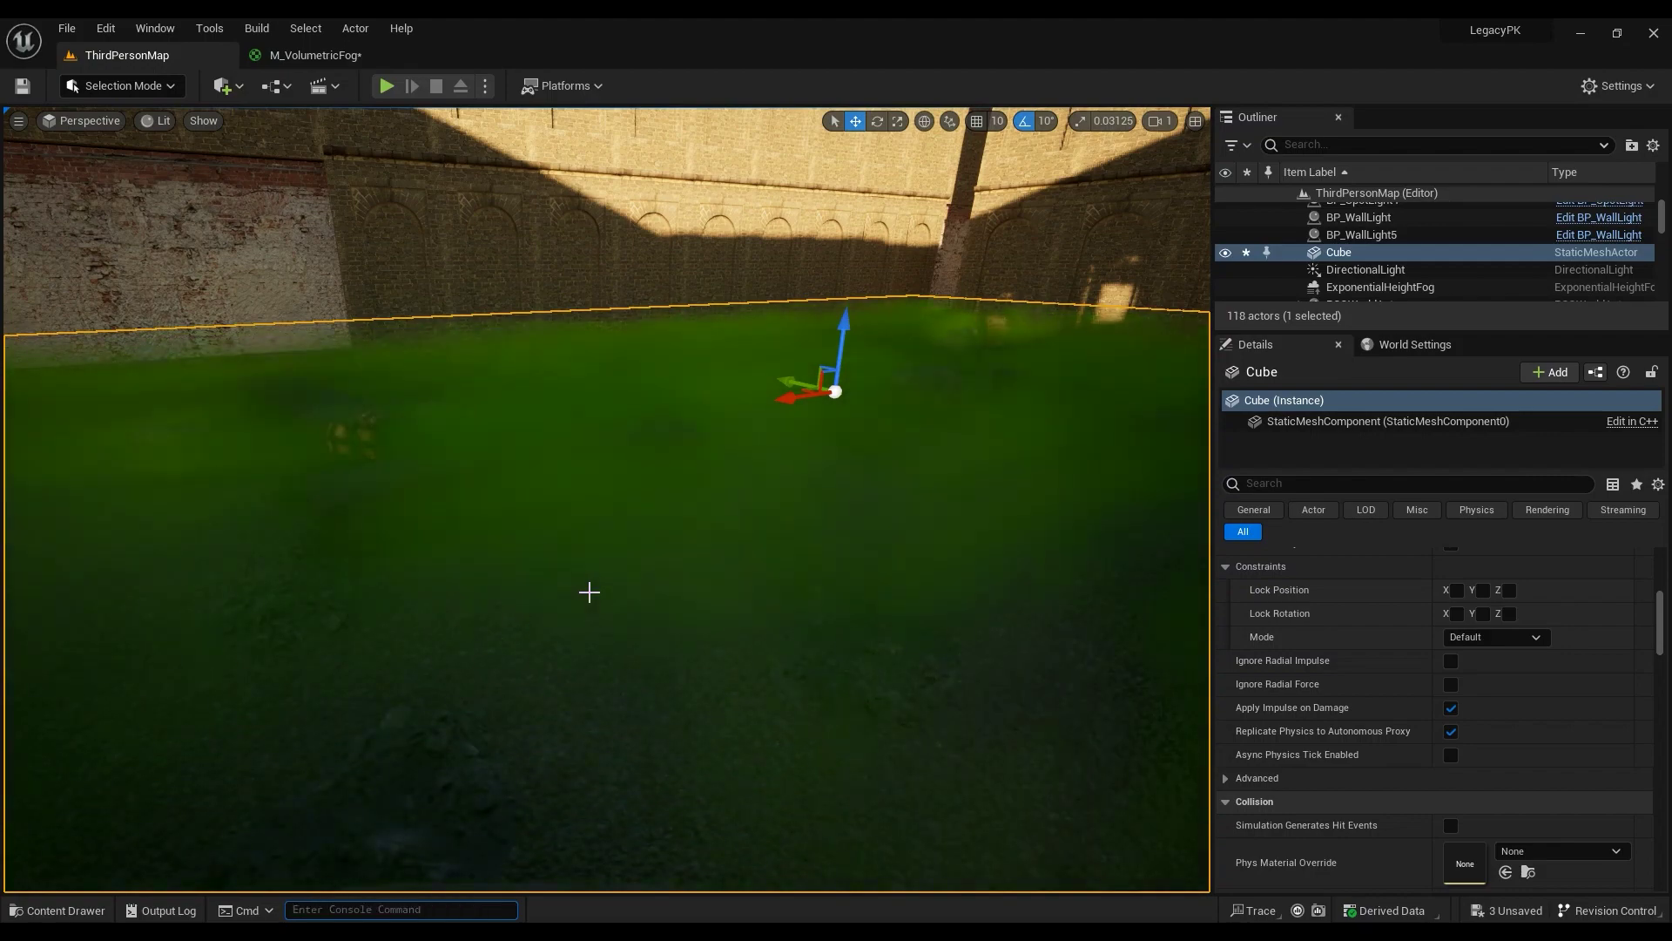
mouse_move(589, 522)
right_mouse_down()
mouse_move(662, 508)
mouse_move(615, 511)
right_mouse_up()
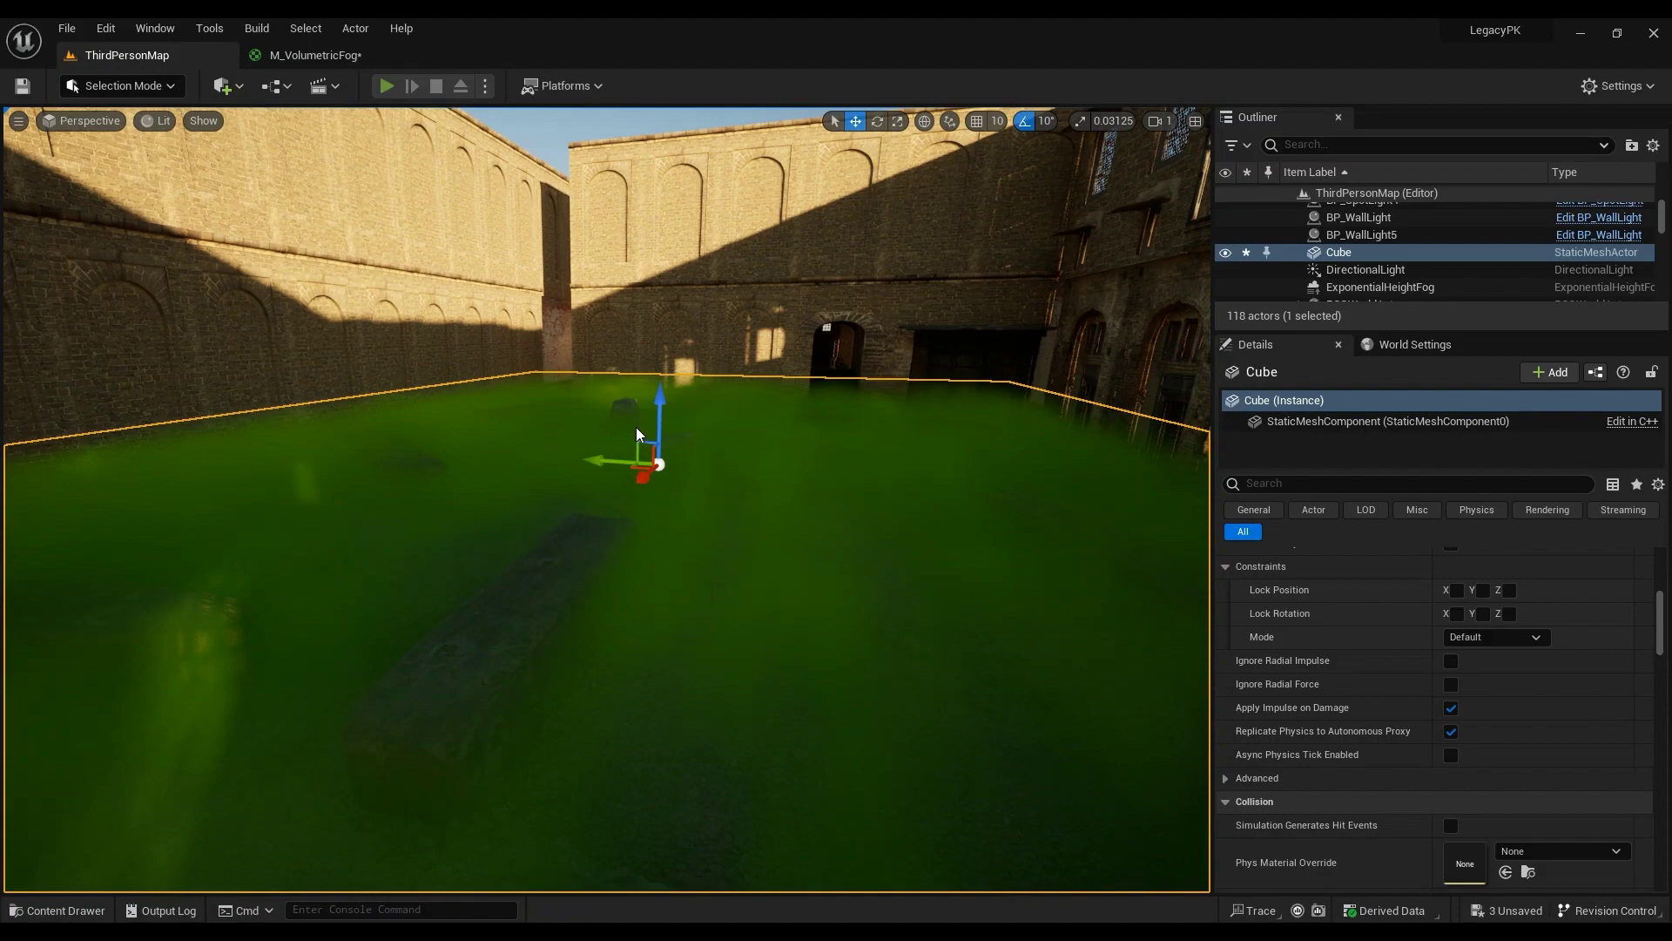
Step: Play the level, run r.VolumetricFog.GridSizeZ 128 in the in-game console, examine the fog and stop playing
key("alt+p")
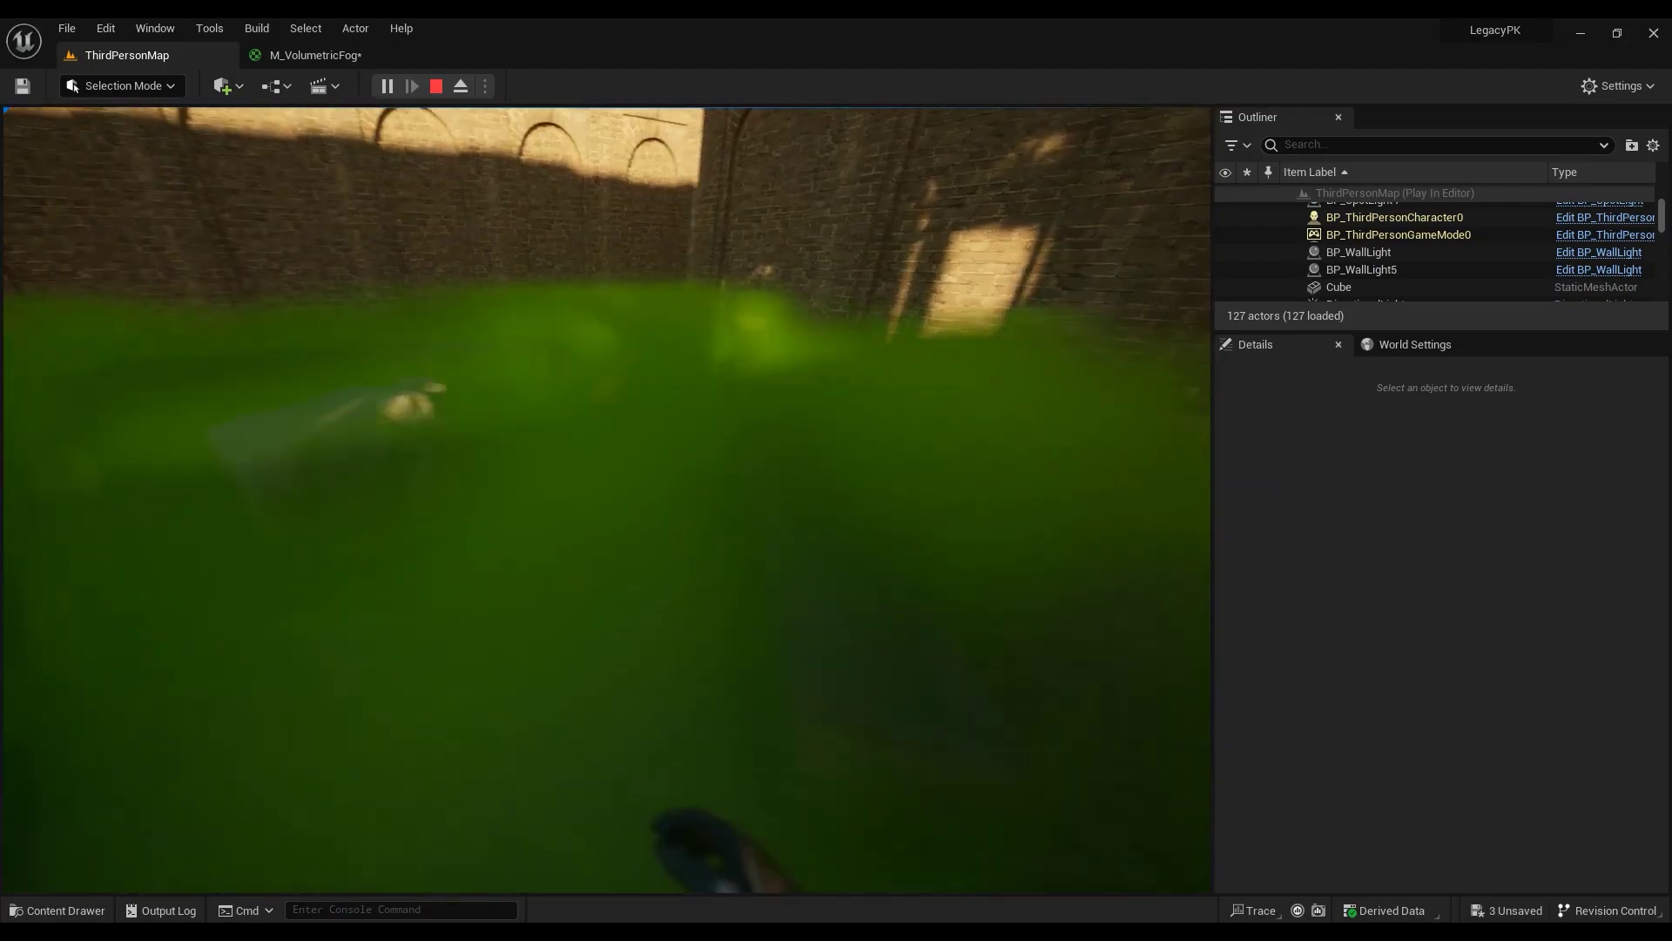
key("grave")
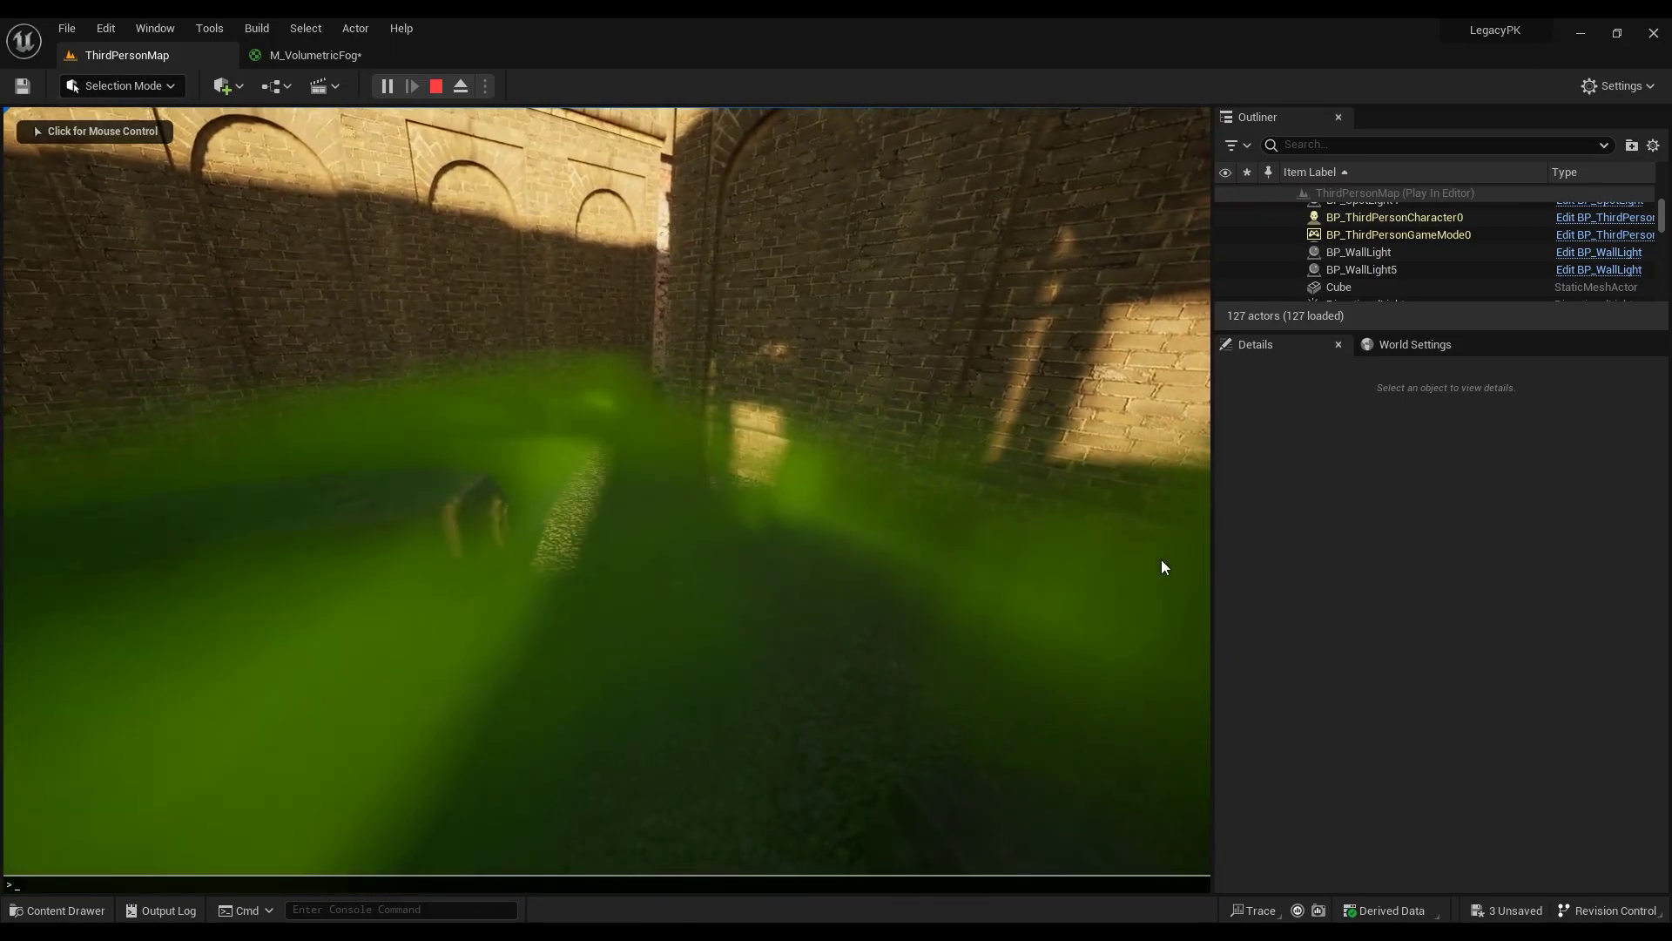
type("r.VolumetricFog.GridSizeZ")
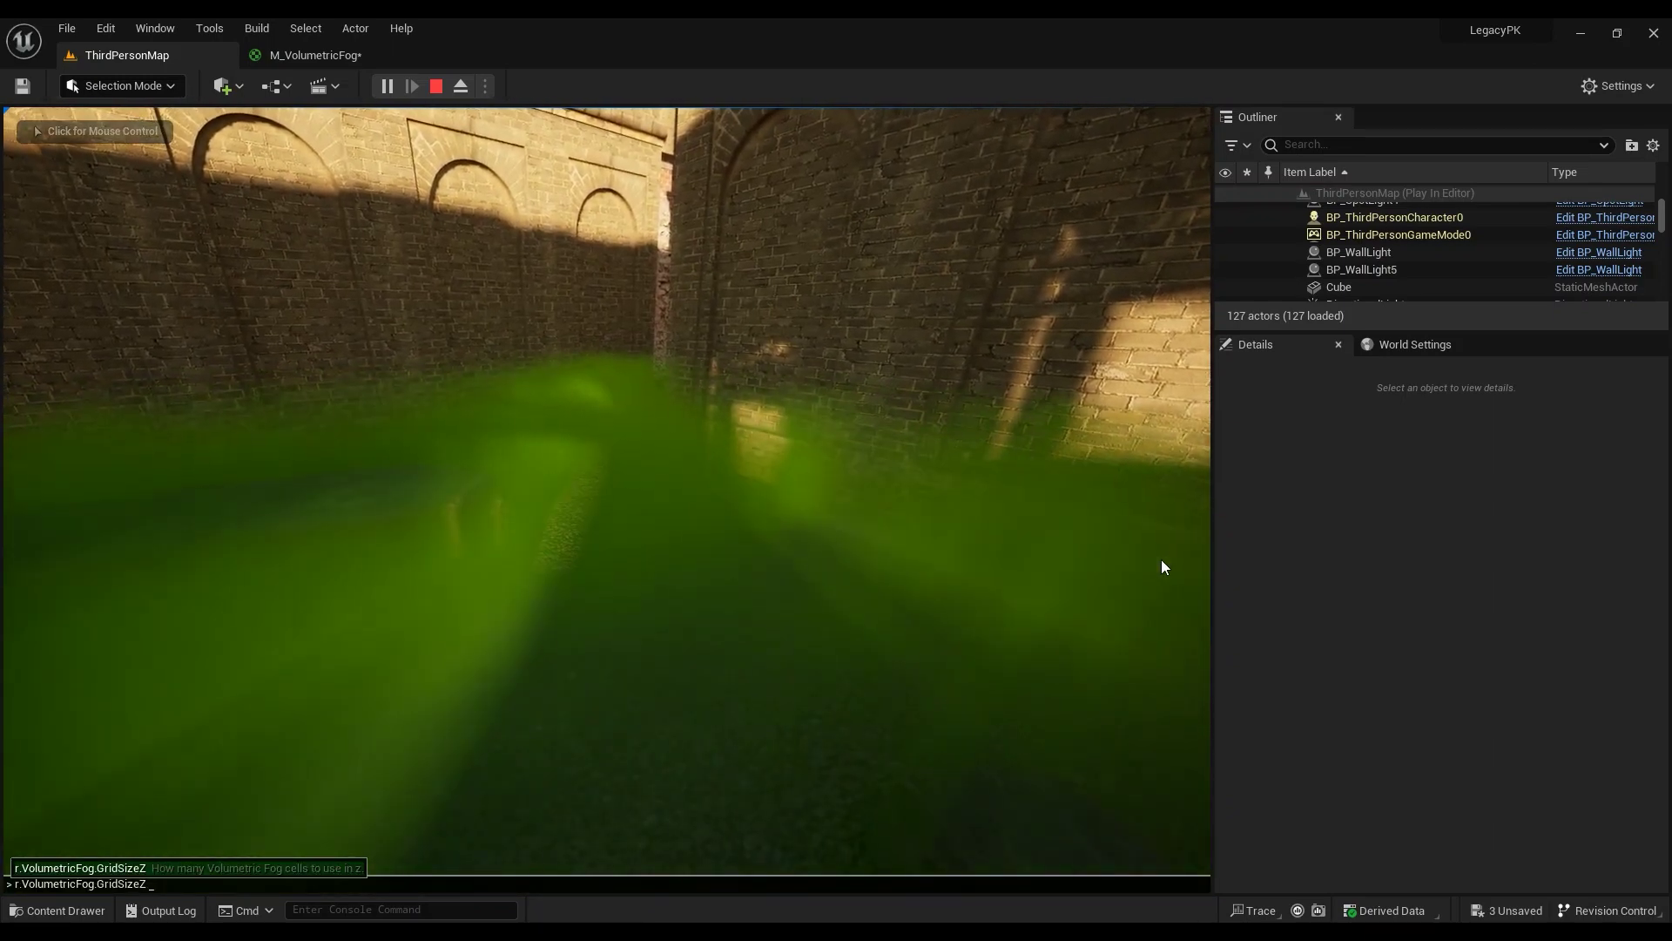
type(" 128")
key("Return")
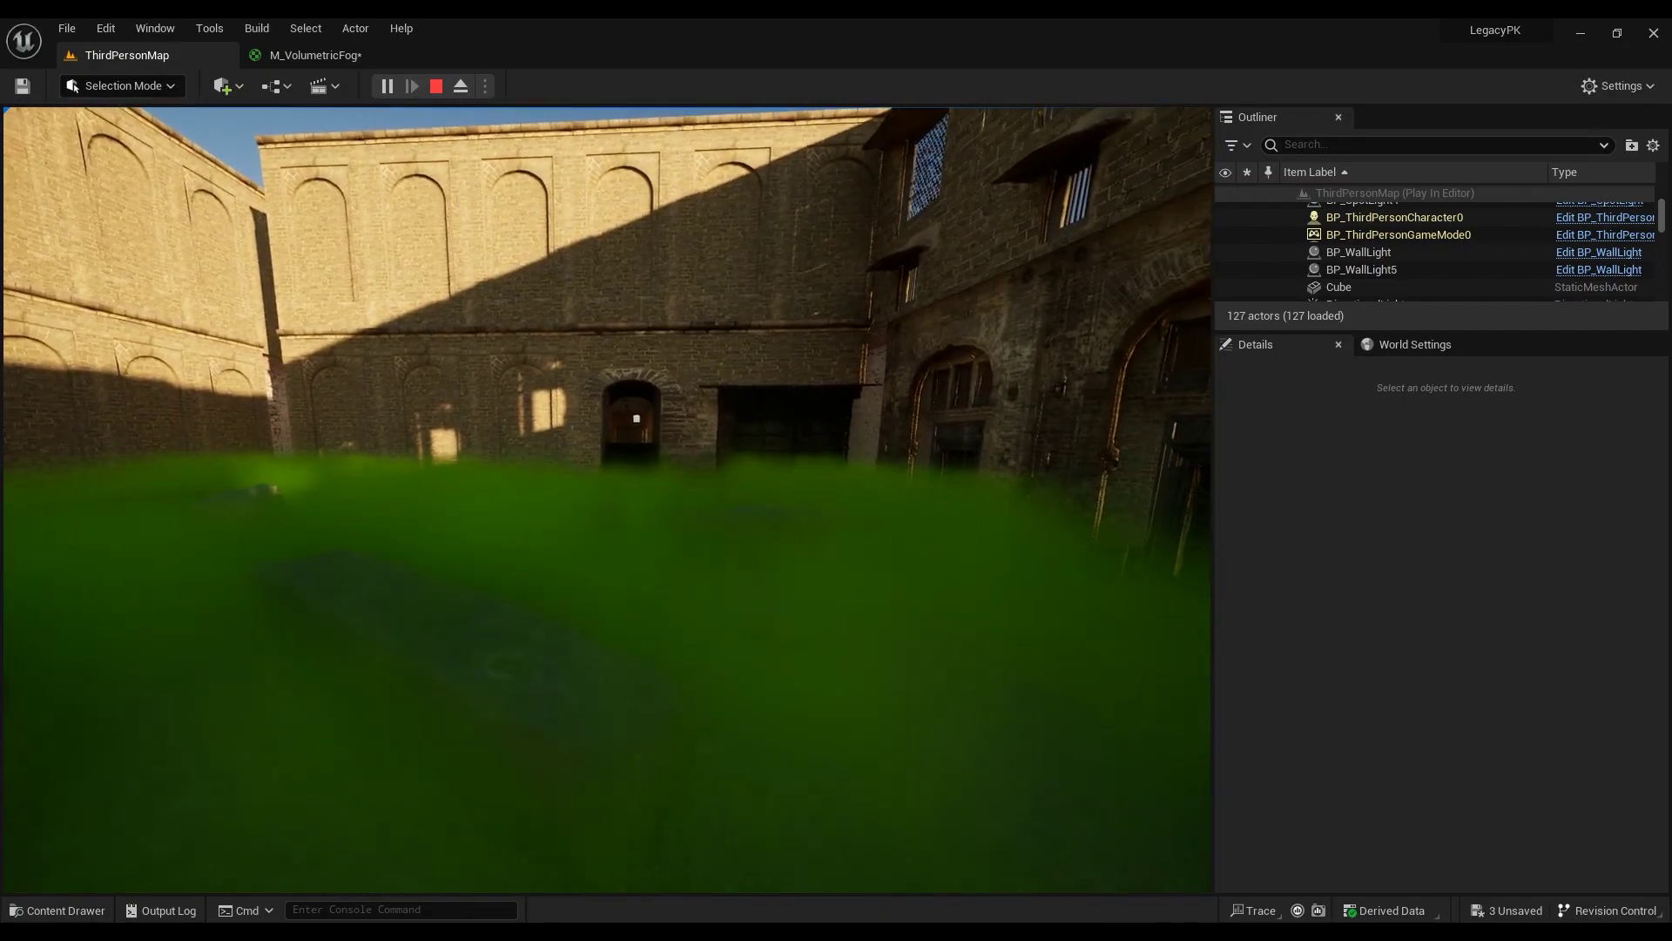
key("Escape")
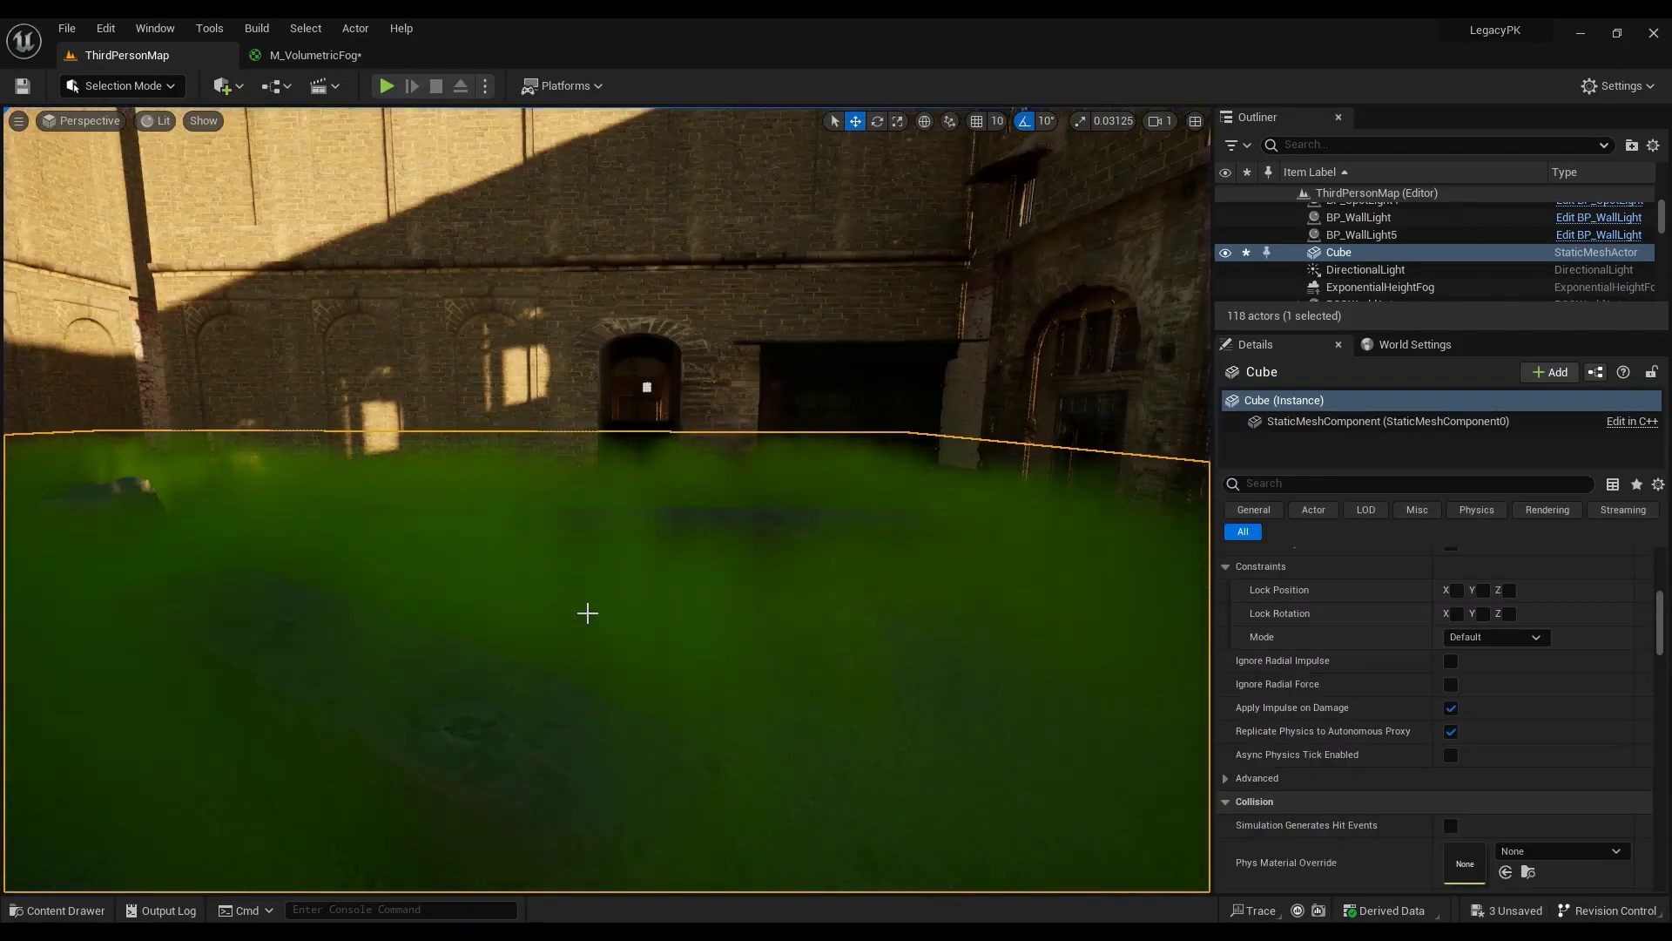